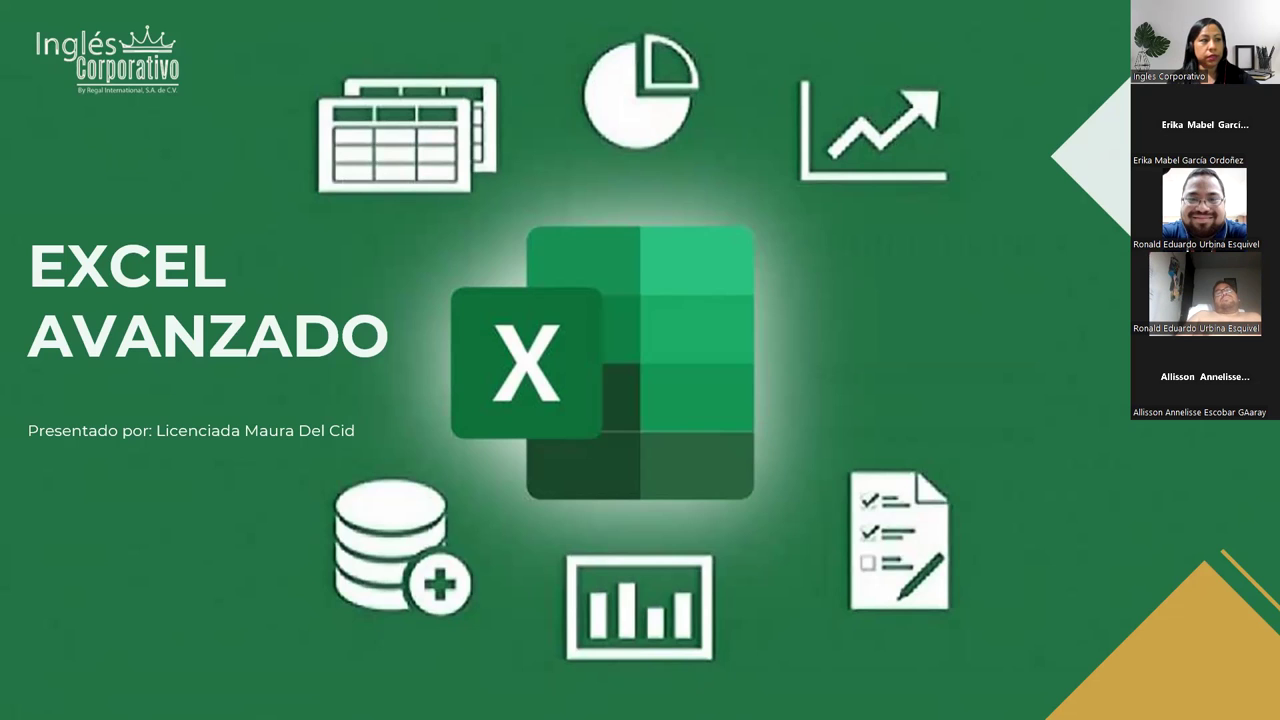
Advance the slideshow from the title slide past the agenda to CONTENIDO SESIÓN 9
{"action": "key", "text": "Right"}
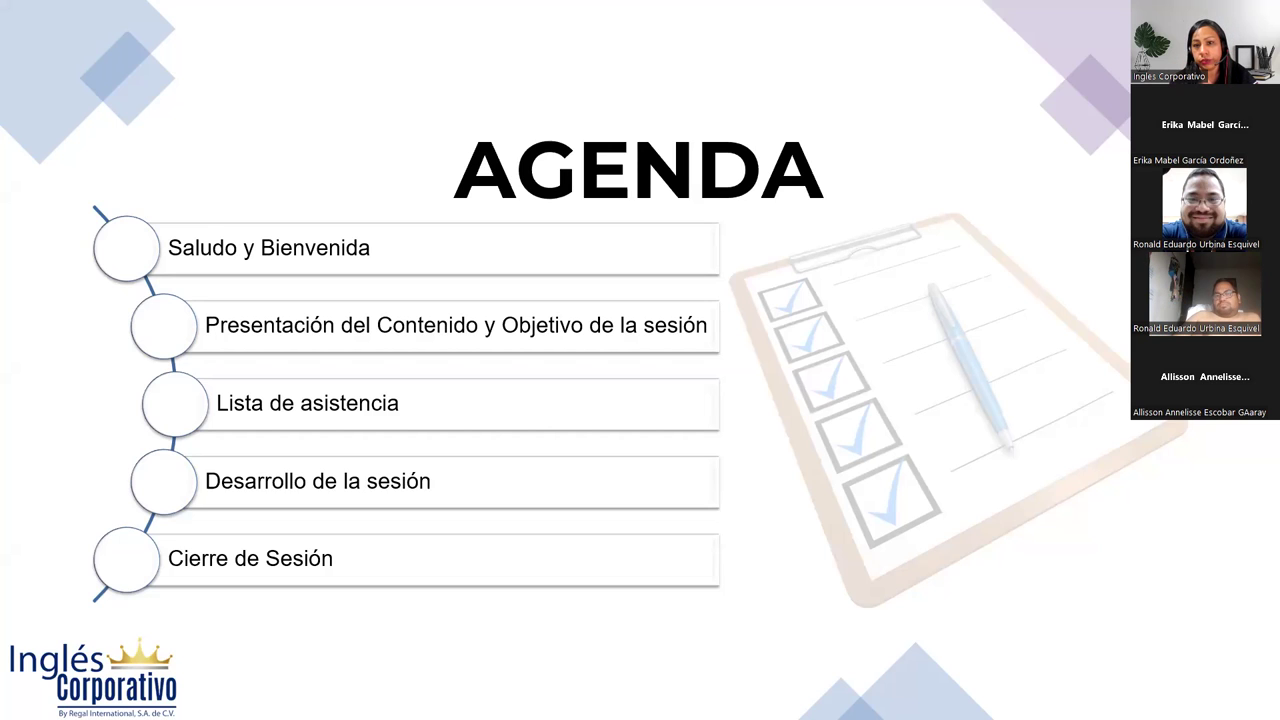
{"action": "key", "text": "Right"}
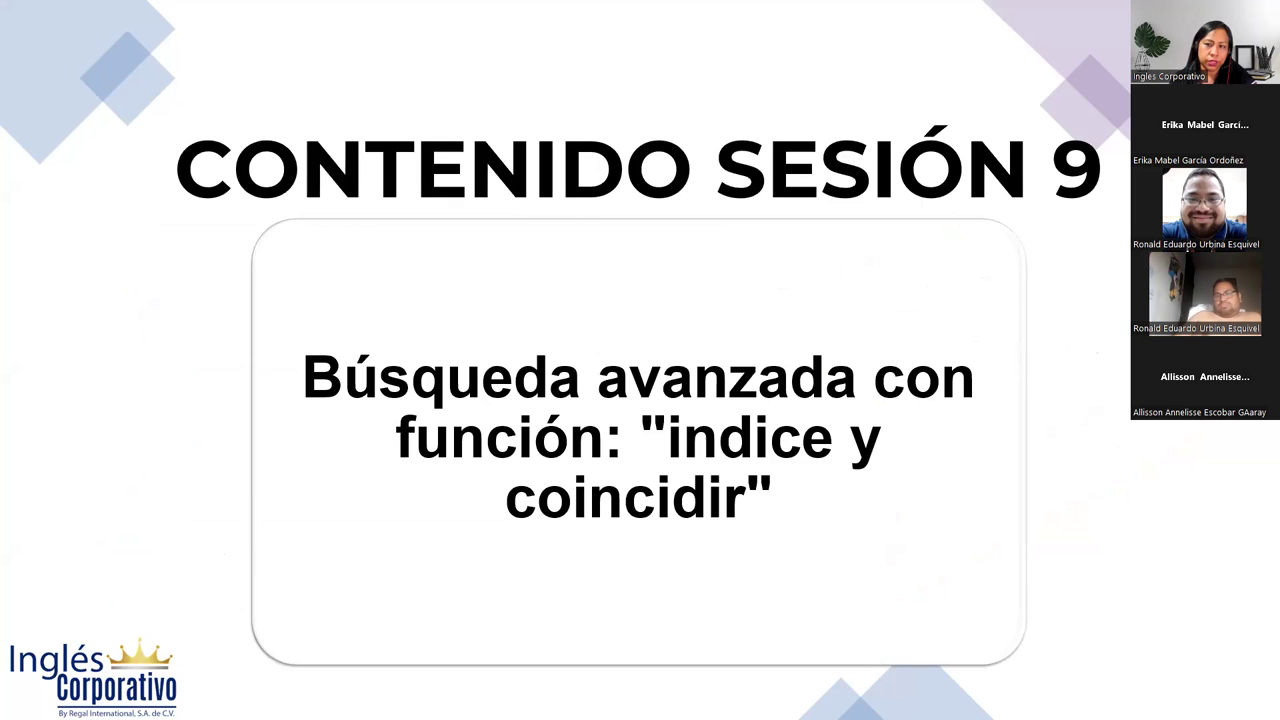
Advance the slideshow to the session objective slide
{"action": "key", "text": "Right"}
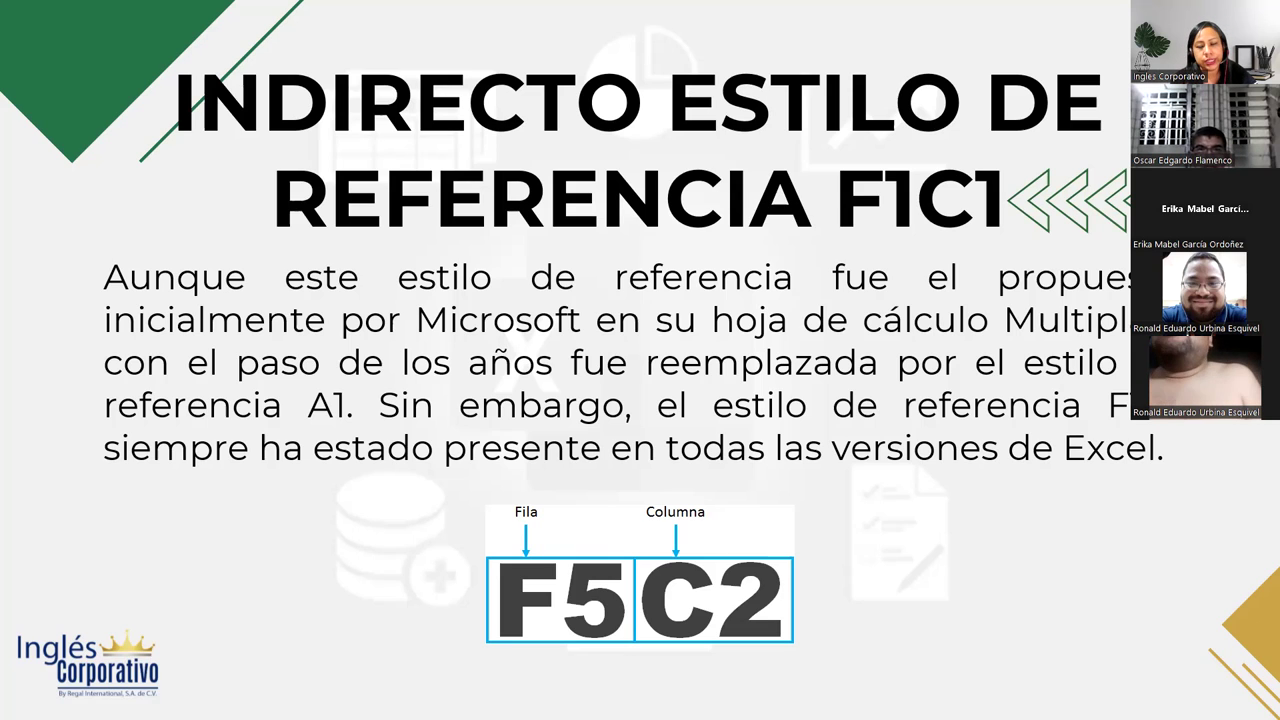
{"action": "mouse_move", "coordinate": [714, 600]}
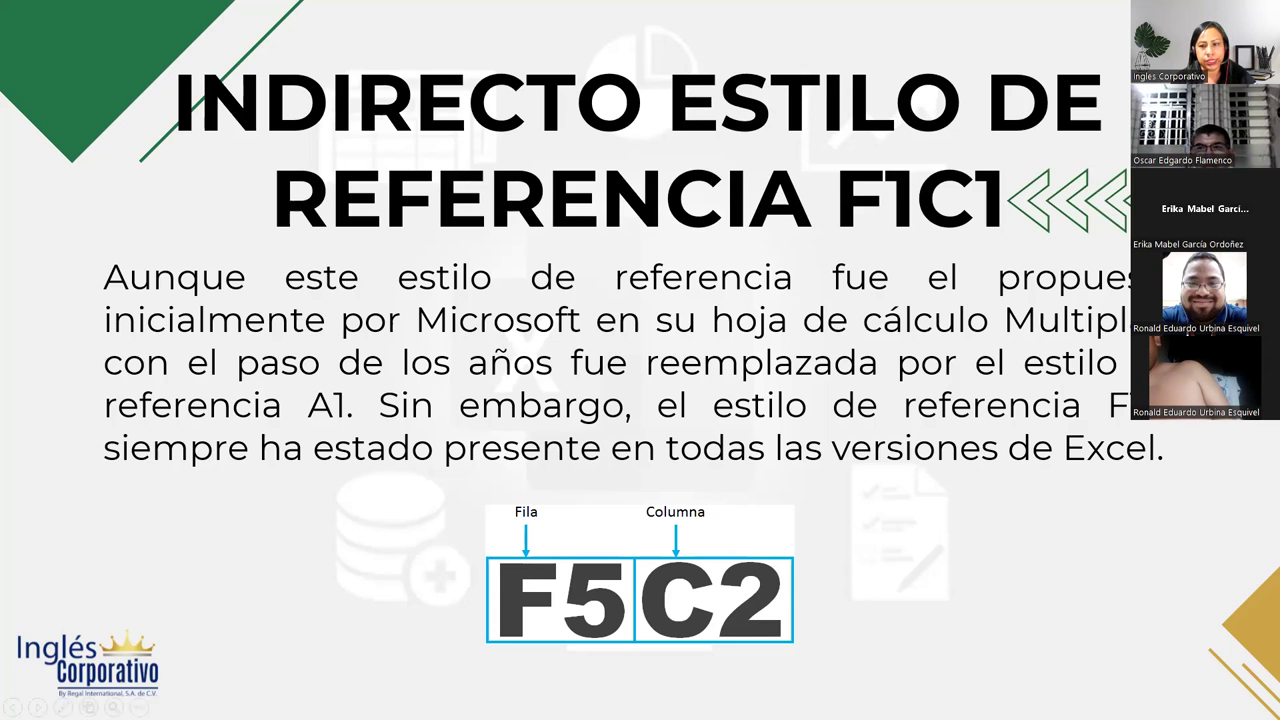
Advance the slideshow to the Desarrollo slide
{"action": "key", "text": "Right"}
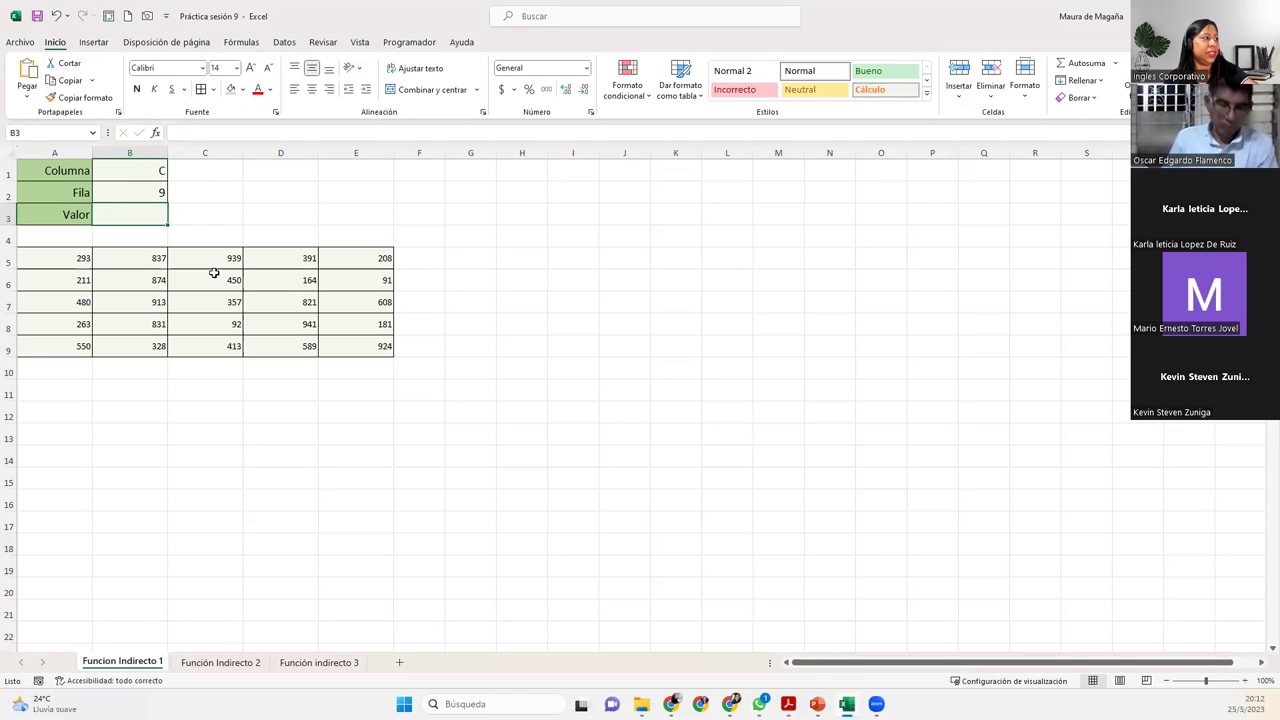
{"action": "left_click", "coordinate": [162, 172]}
{"action": "left_click", "coordinate": [155, 195]}
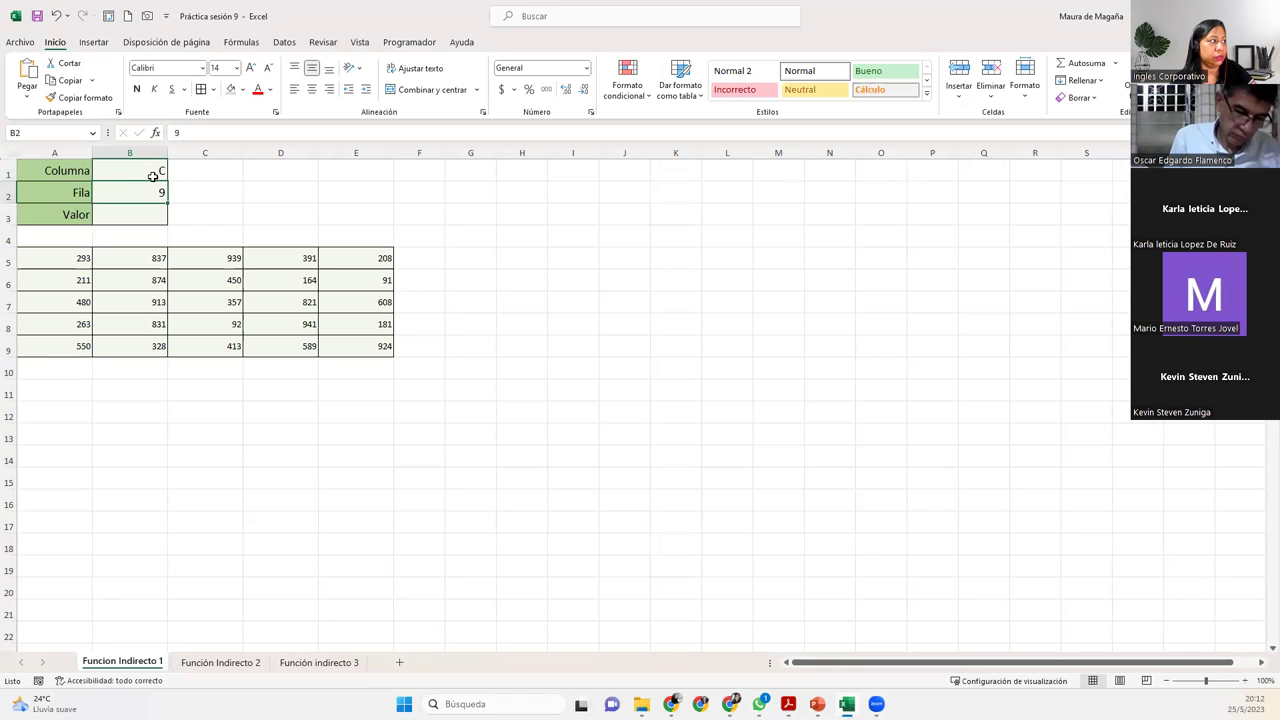
{"action": "left_click", "coordinate": [152, 174]}
{"action": "left_click", "coordinate": [146, 189]}
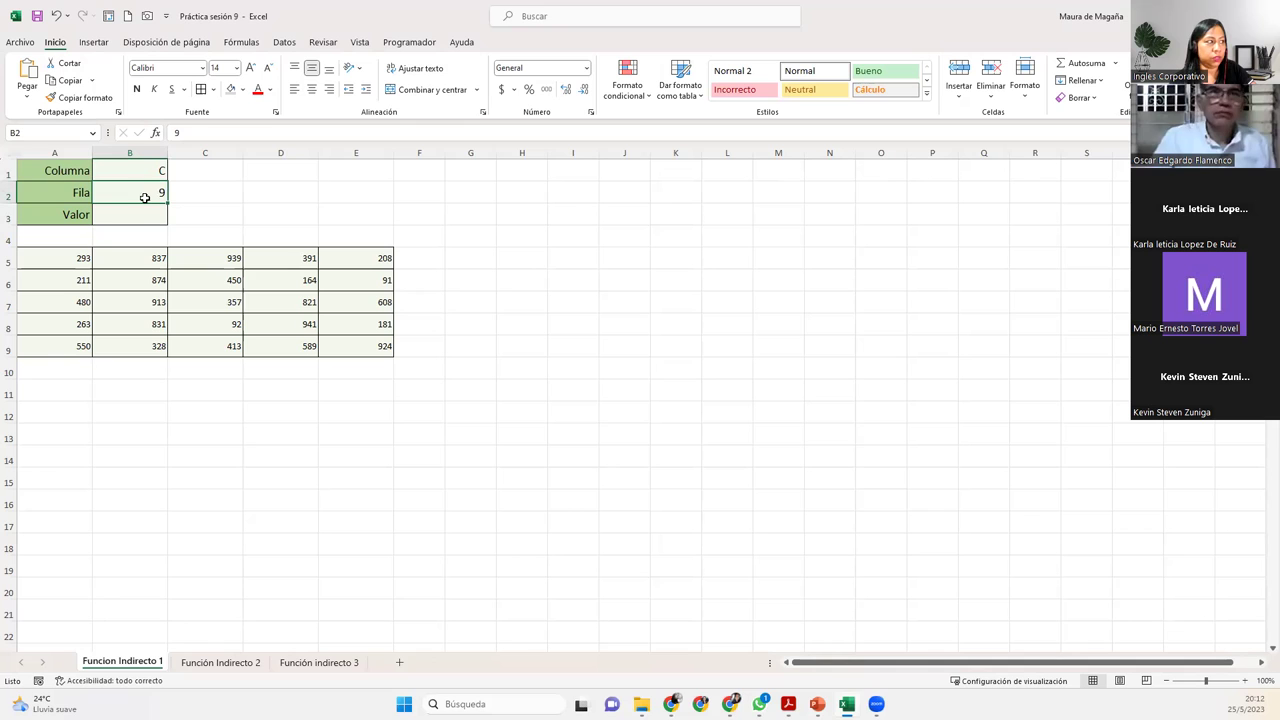
{"action": "left_click", "coordinate": [140, 212]}
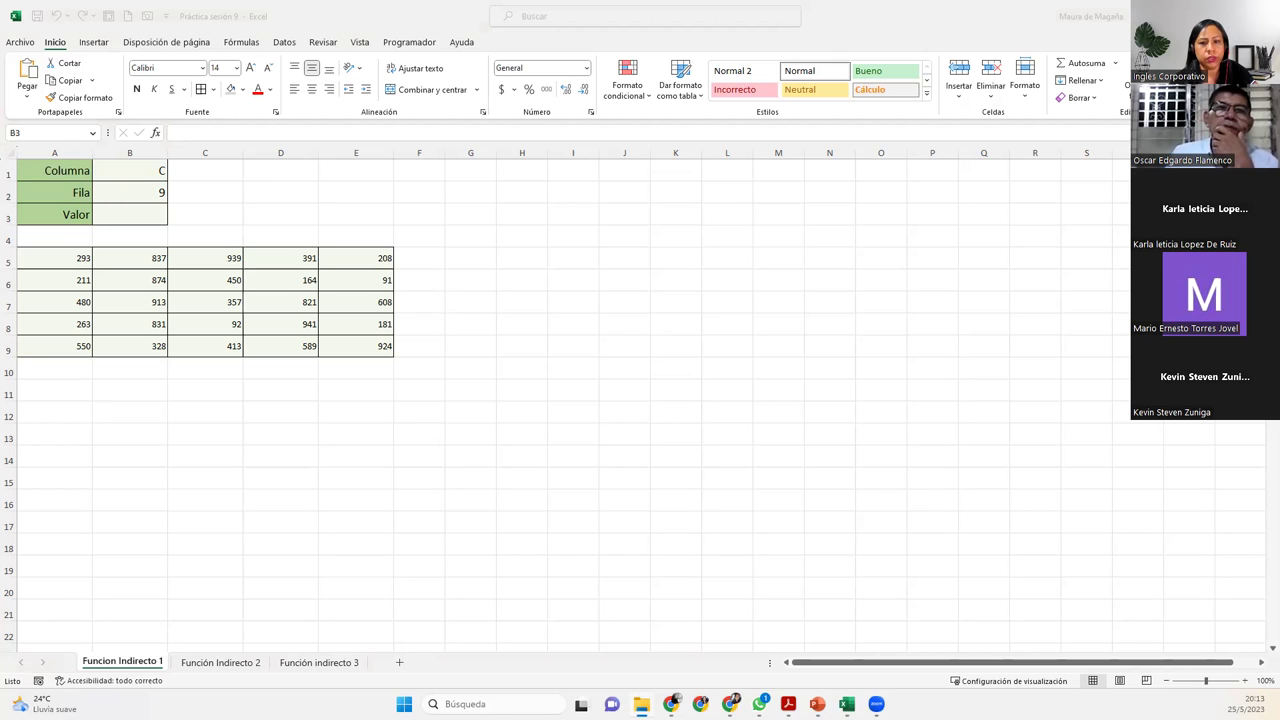
{"action": "left_click", "coordinate": [129, 214]}
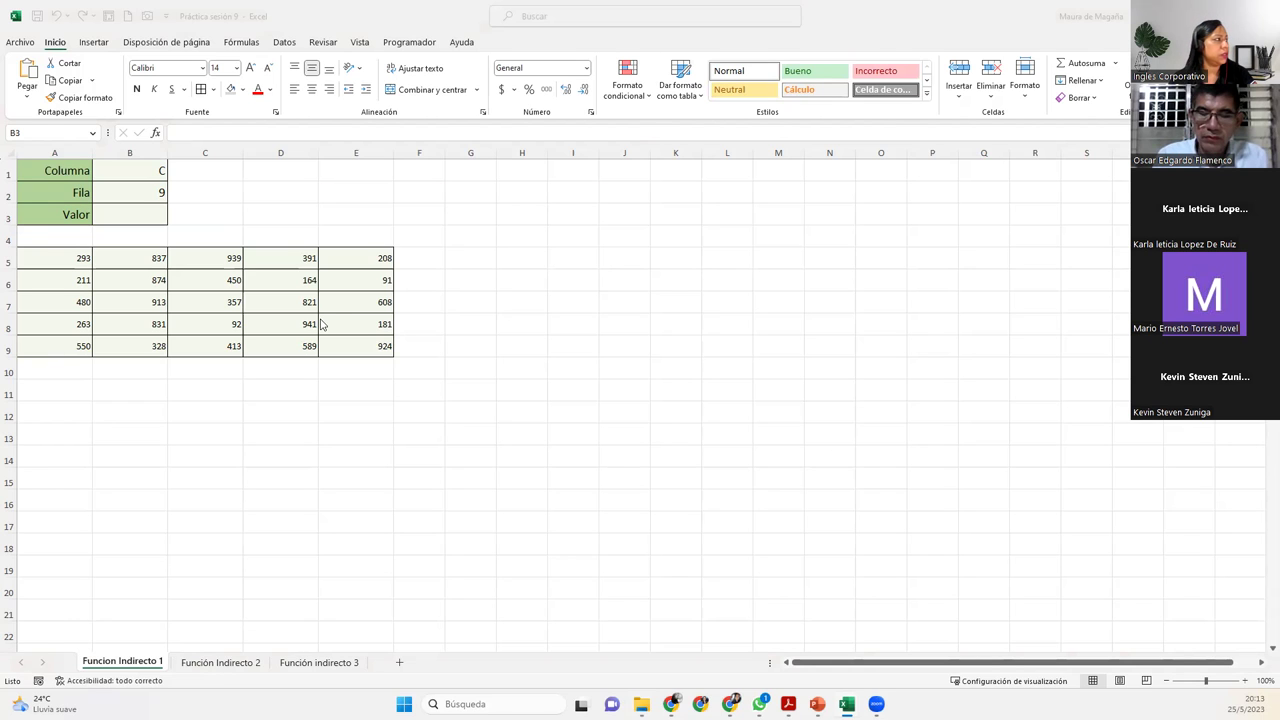
{"action": "left_click", "coordinate": [116, 205]}
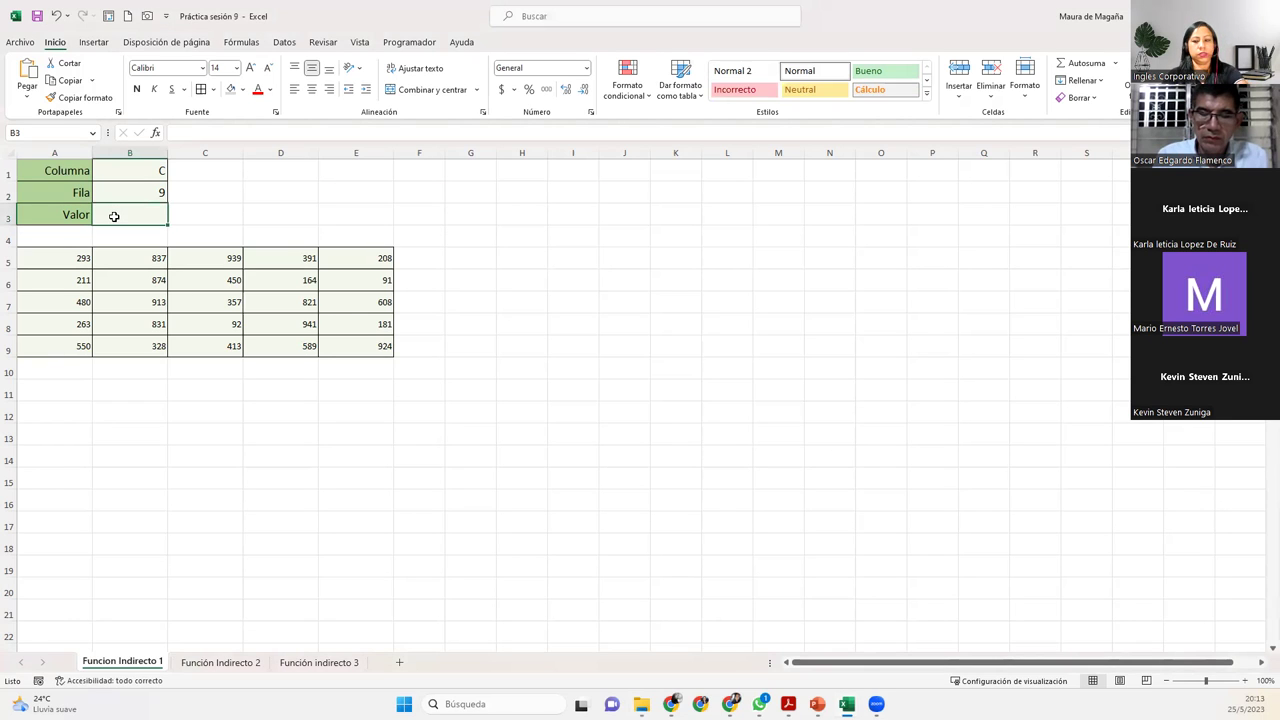
Enter =INDIRECTO(B1) in the Valor cell B3, which returns a #¡REF! error
{"action": "type", "text": "=indic"}
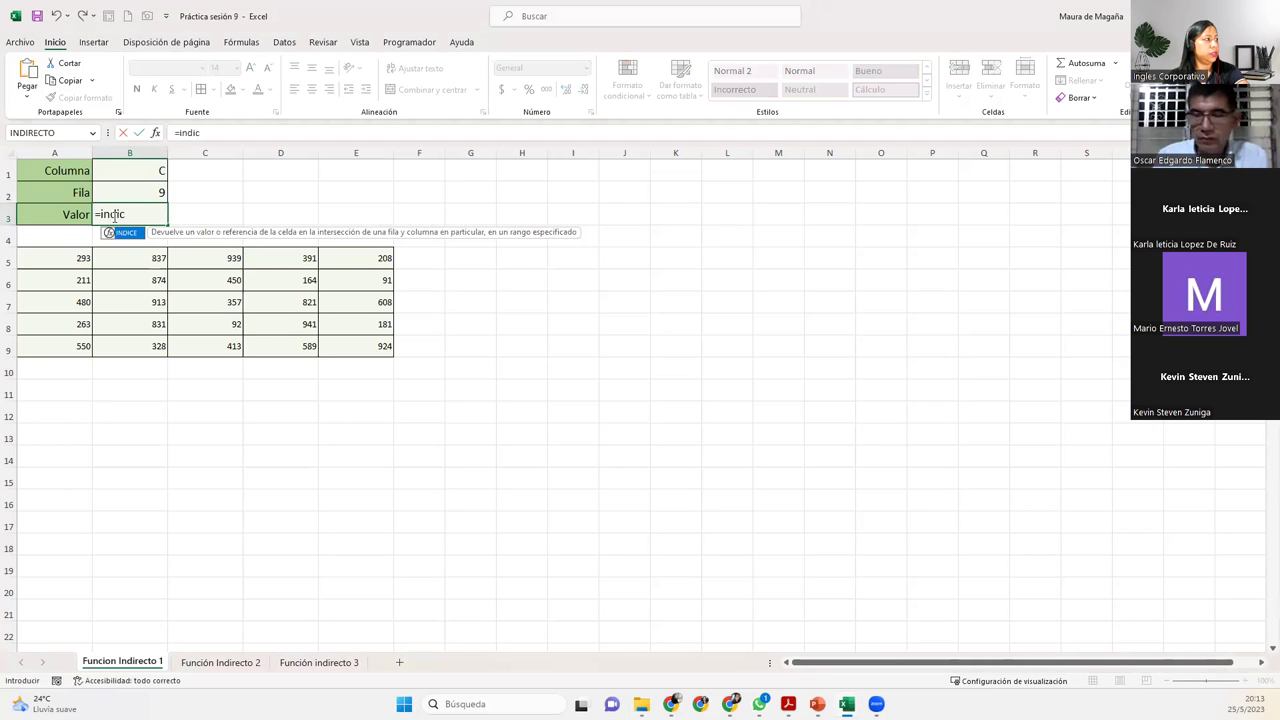
{"action": "key", "text": "BackSpace"}
{"action": "key", "text": "Down"}
{"action": "key", "text": "Tab"}
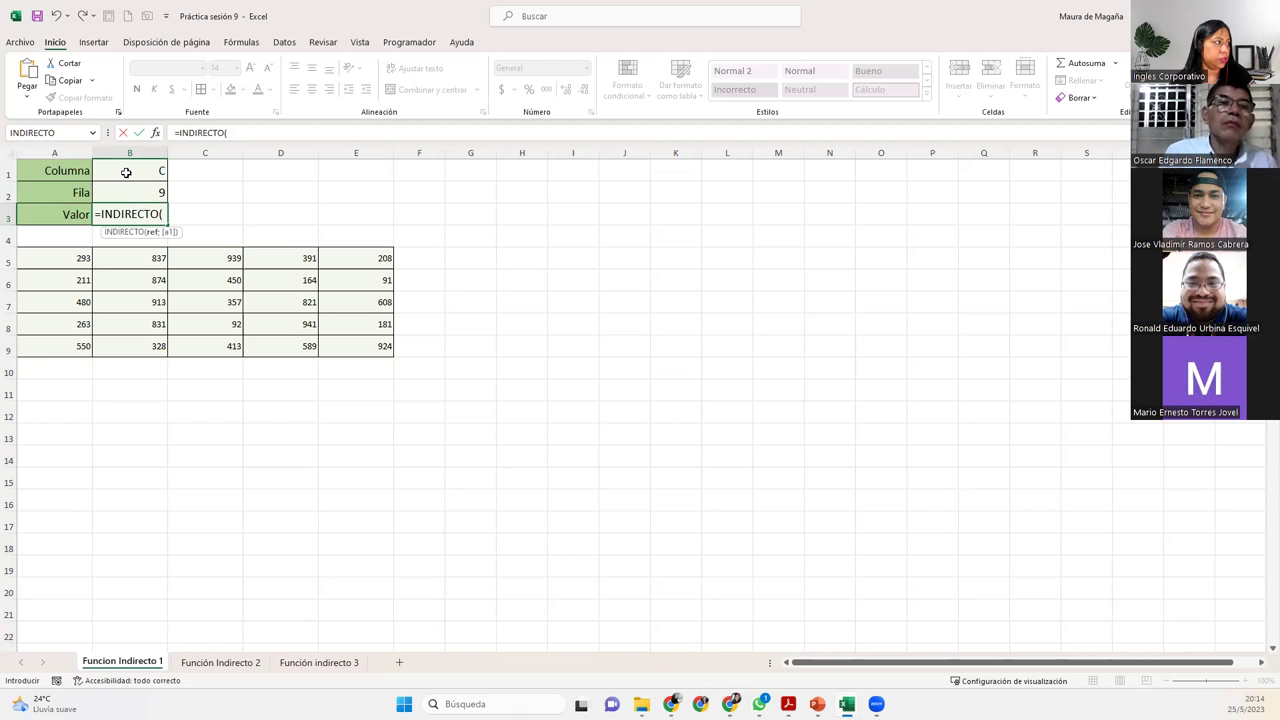
{"action": "left_click", "coordinate": [126, 173]}
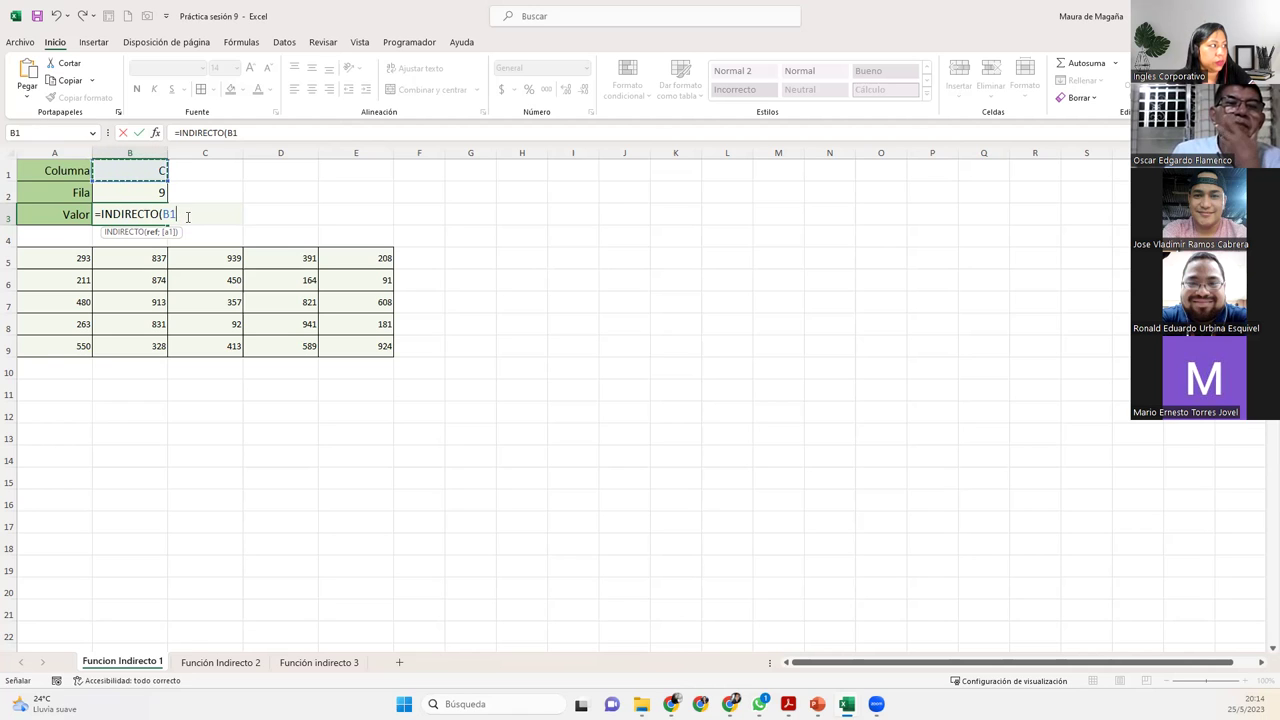
{"action": "type", "text": ")"}
{"action": "key", "text": "Return"}
{"action": "left_click", "coordinate": [129, 211]}
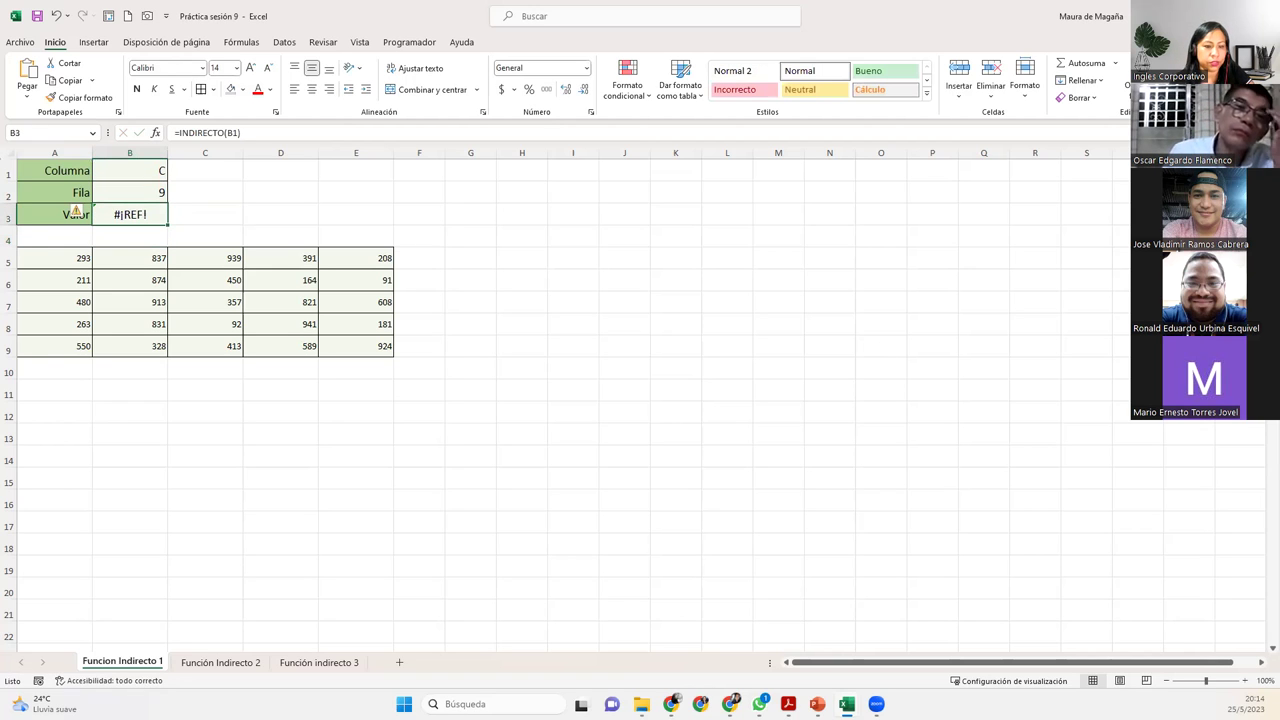
{"action": "left_click", "coordinate": [1176, 148]}
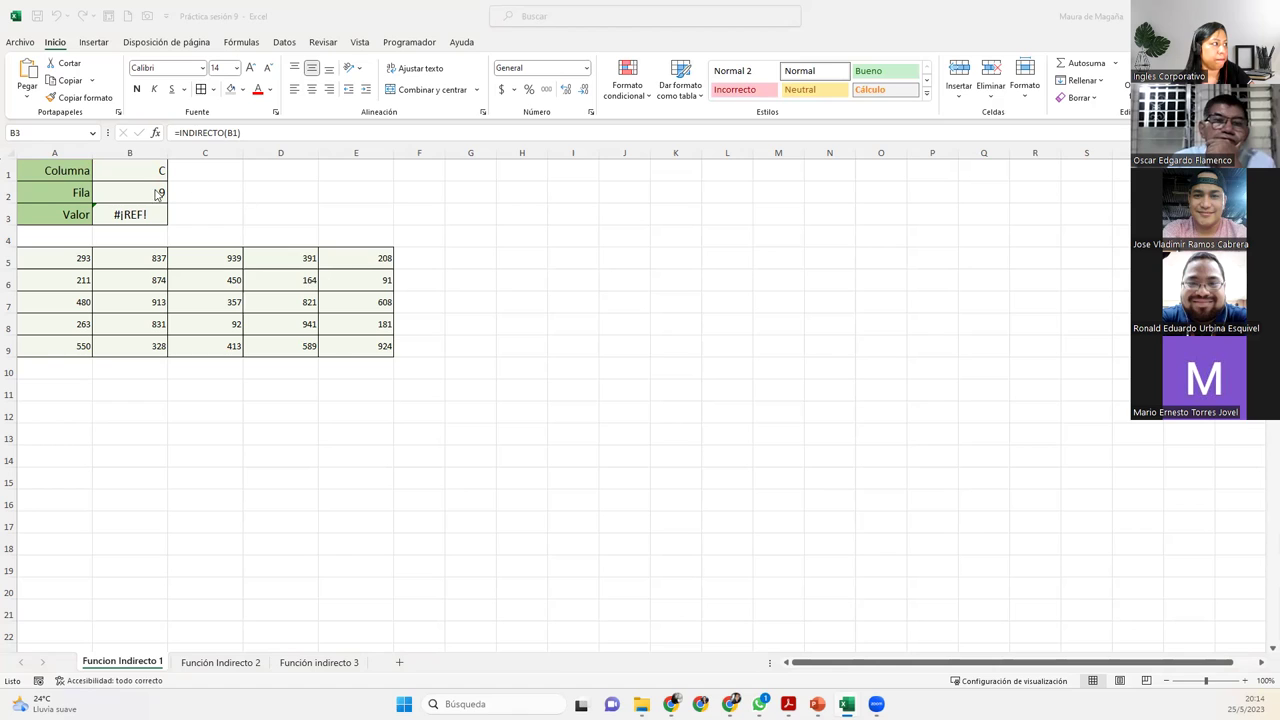
Change the B3 reference to B1:B2, then delete the formula, leaving B3 blank
{"action": "left_click", "coordinate": [140, 213]}
{"action": "double_click", "coordinate": [140, 213]}
{"action": "mouse_move", "coordinate": [162, 214]}
{"action": "left_mouse_down"}
{"action": "mouse_move", "coordinate": [178, 214]}
{"action": "mouse_move", "coordinate": [151, 191]}
{"action": "left_mouse_up"}
{"action": "key", "text": "Return"}
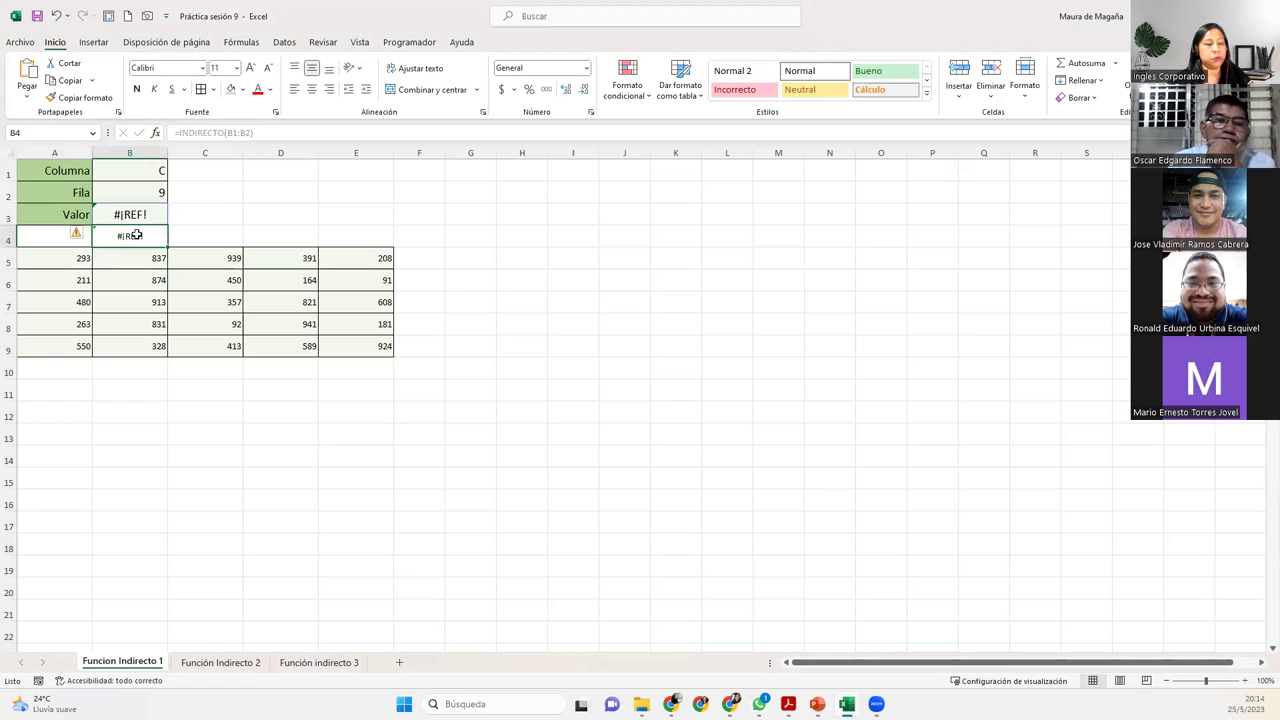
{"action": "left_click", "coordinate": [151, 214]}
{"action": "key", "text": "Delete"}
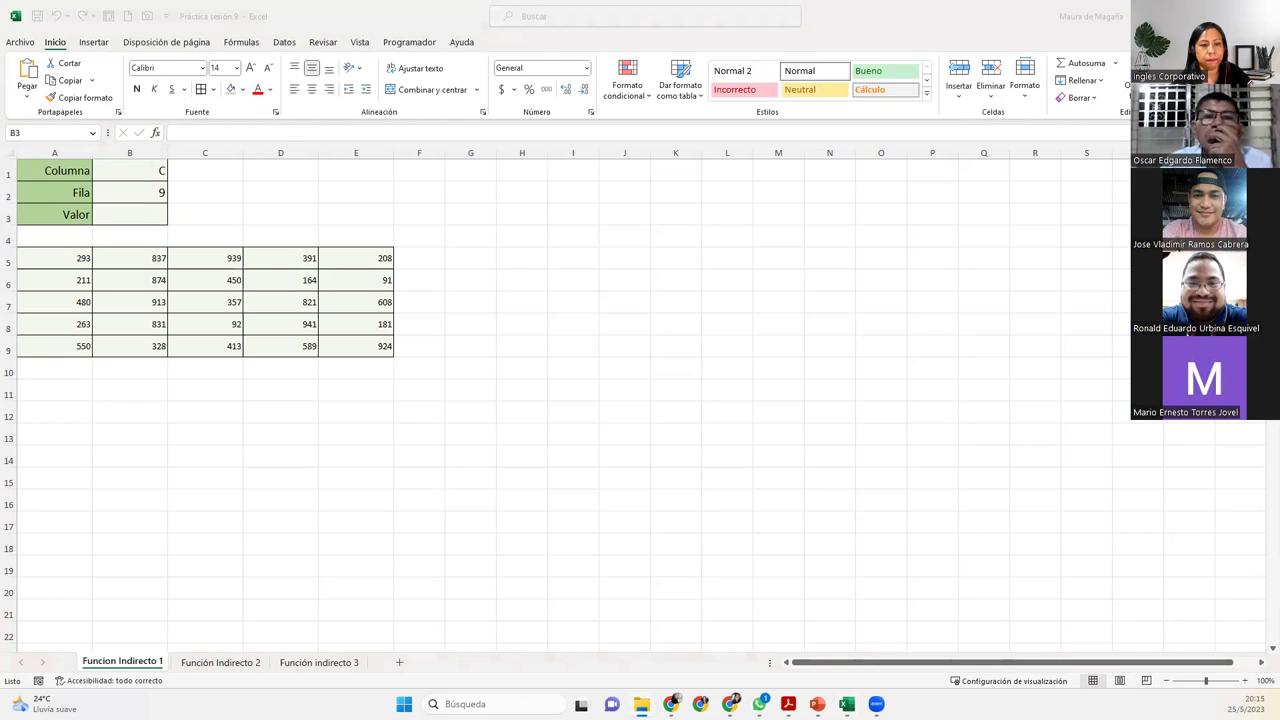
{"action": "key", "text": "F2"}
{"action": "key", "text": "Escape"}
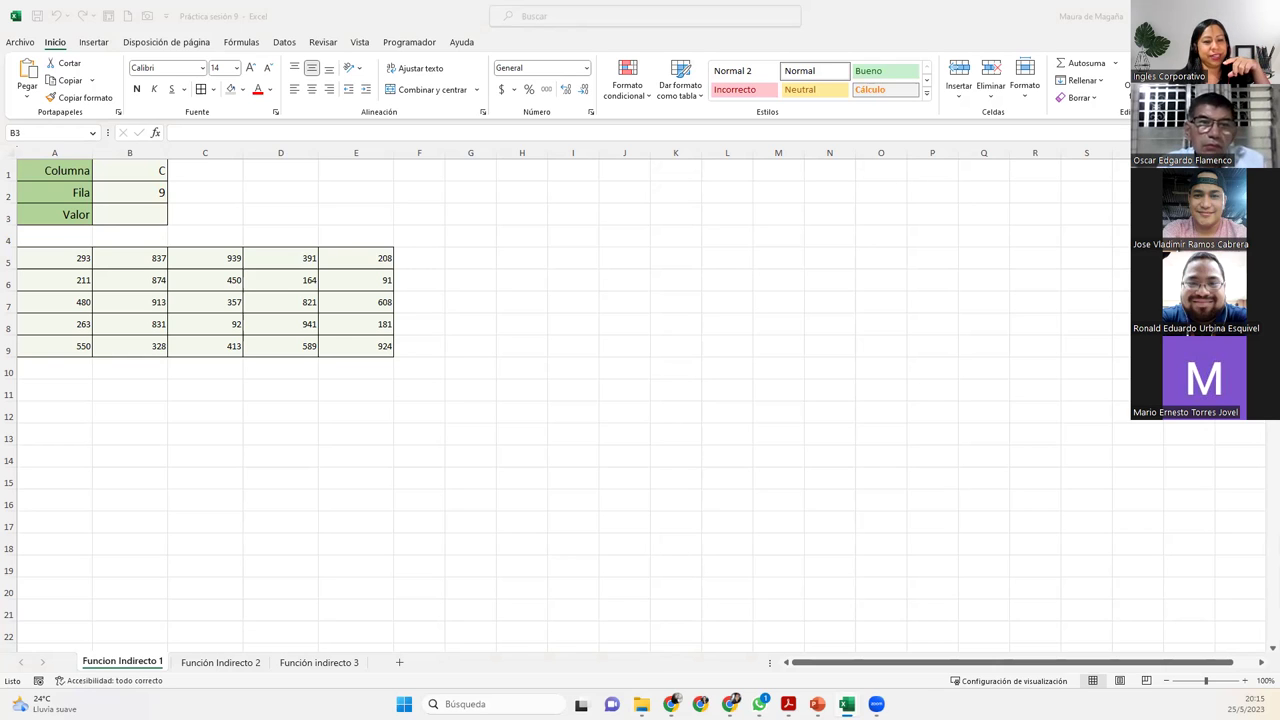
Enter =CONCATENAR(INDIRECTO(B1);INDIRECTO(B2)) in B3
{"action": "left_click", "coordinate": [159, 219]}
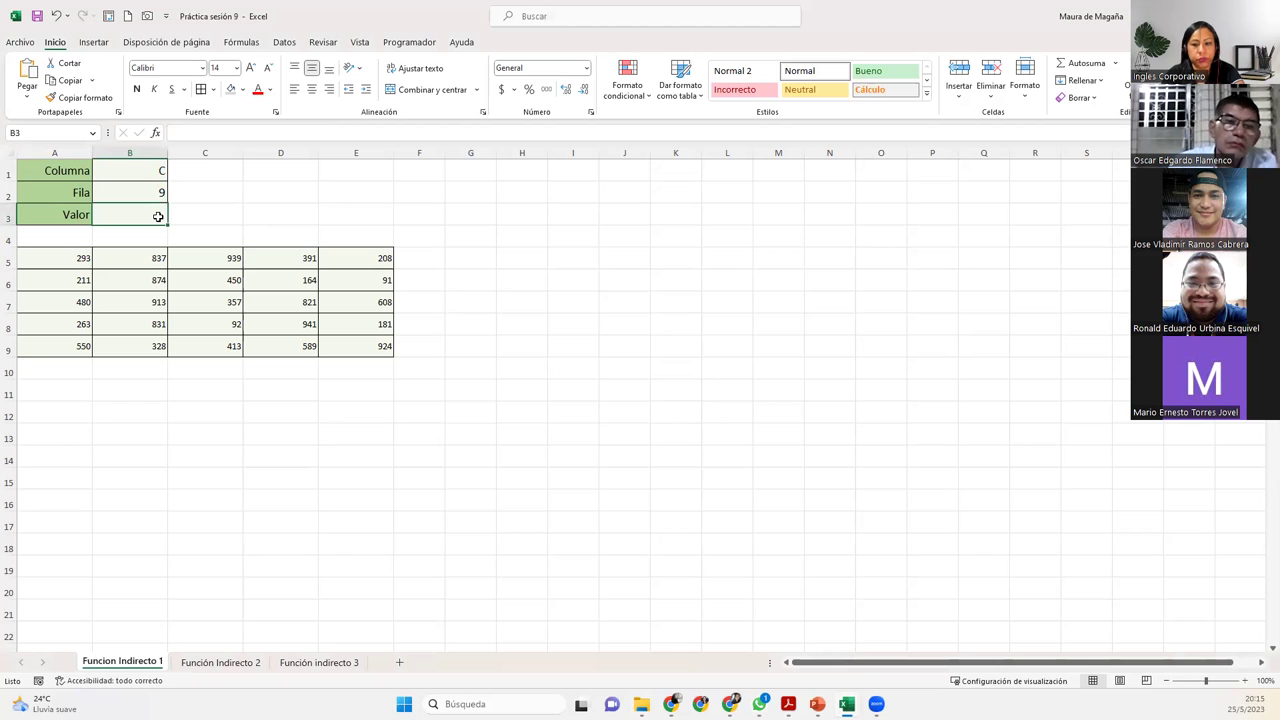
{"action": "type", "text": "=conc"}
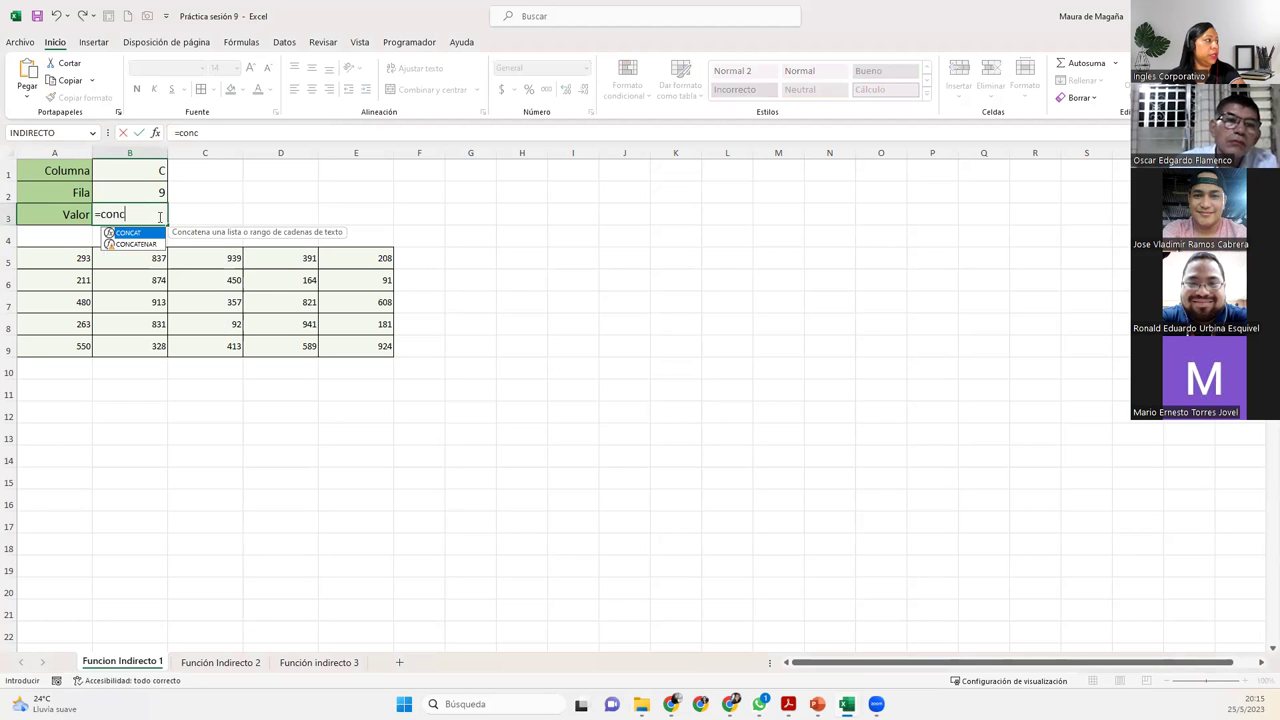
{"action": "key", "text": "Tab"}
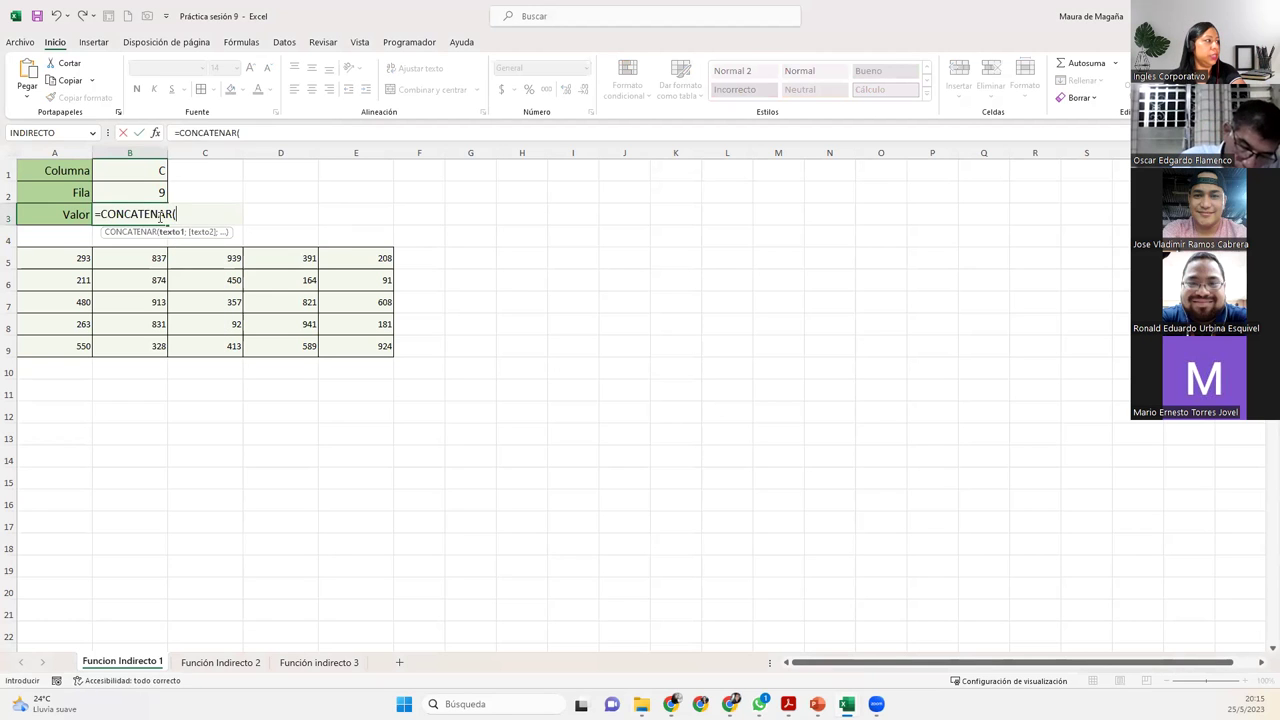
{"action": "type", "text": "indi"}
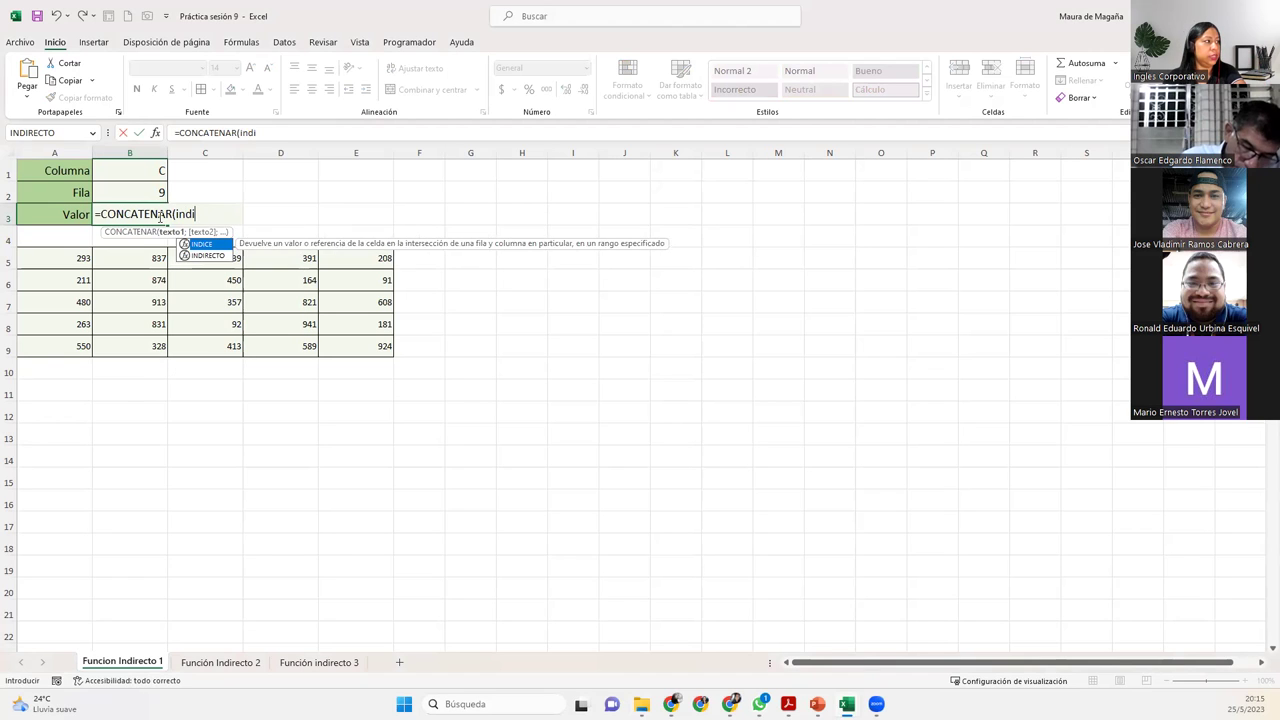
{"action": "key", "text": "Down"}
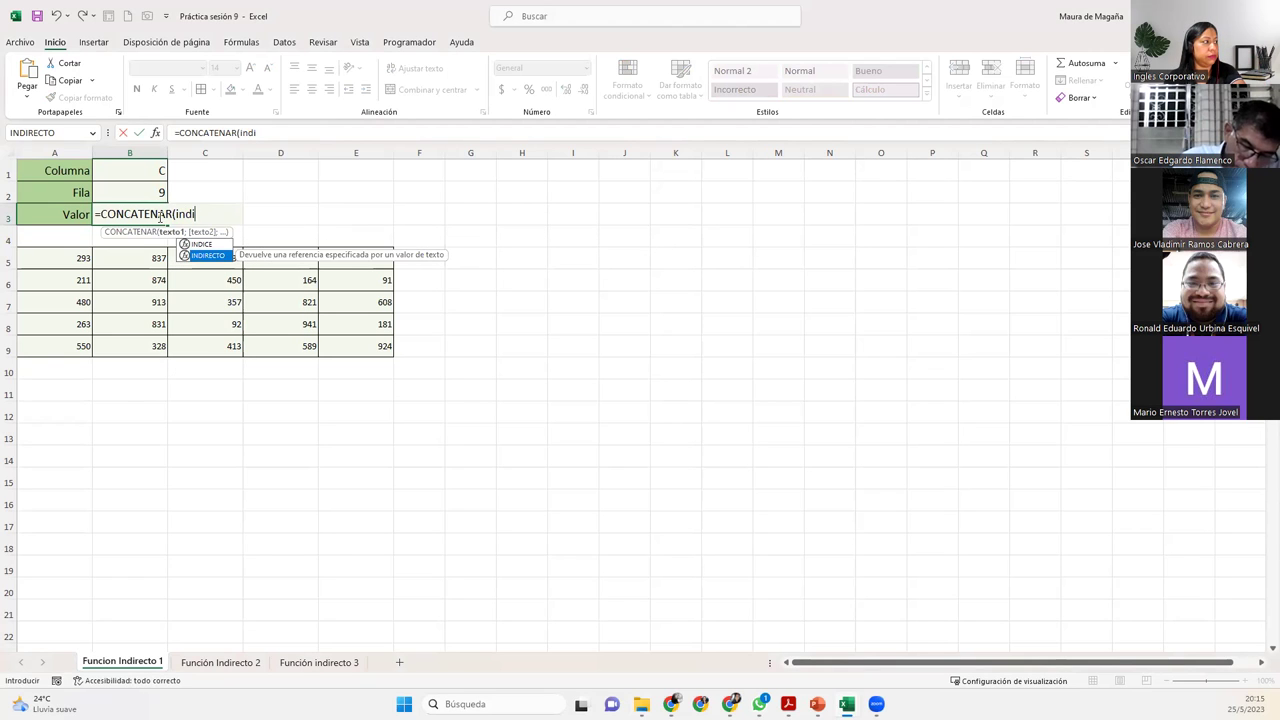
{"action": "key", "text": "Tab"}
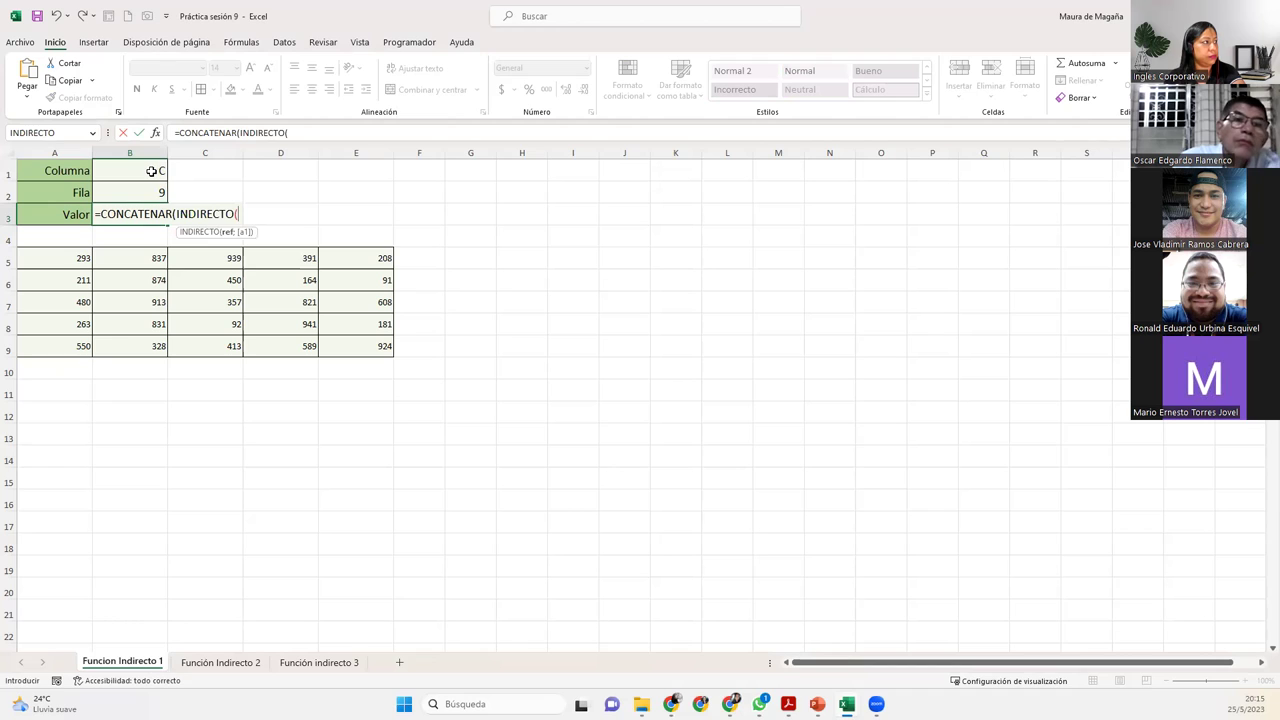
{"action": "left_click", "coordinate": [151, 172]}
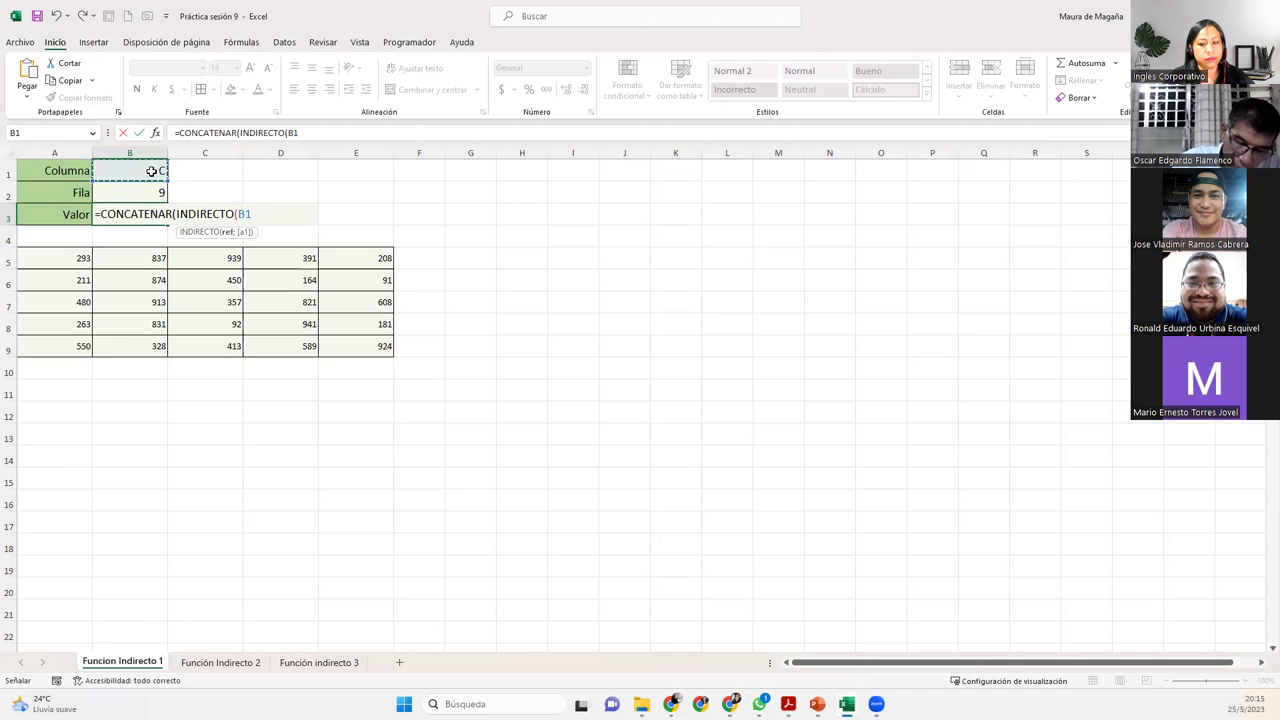
{"action": "type", "text": ");indi"}
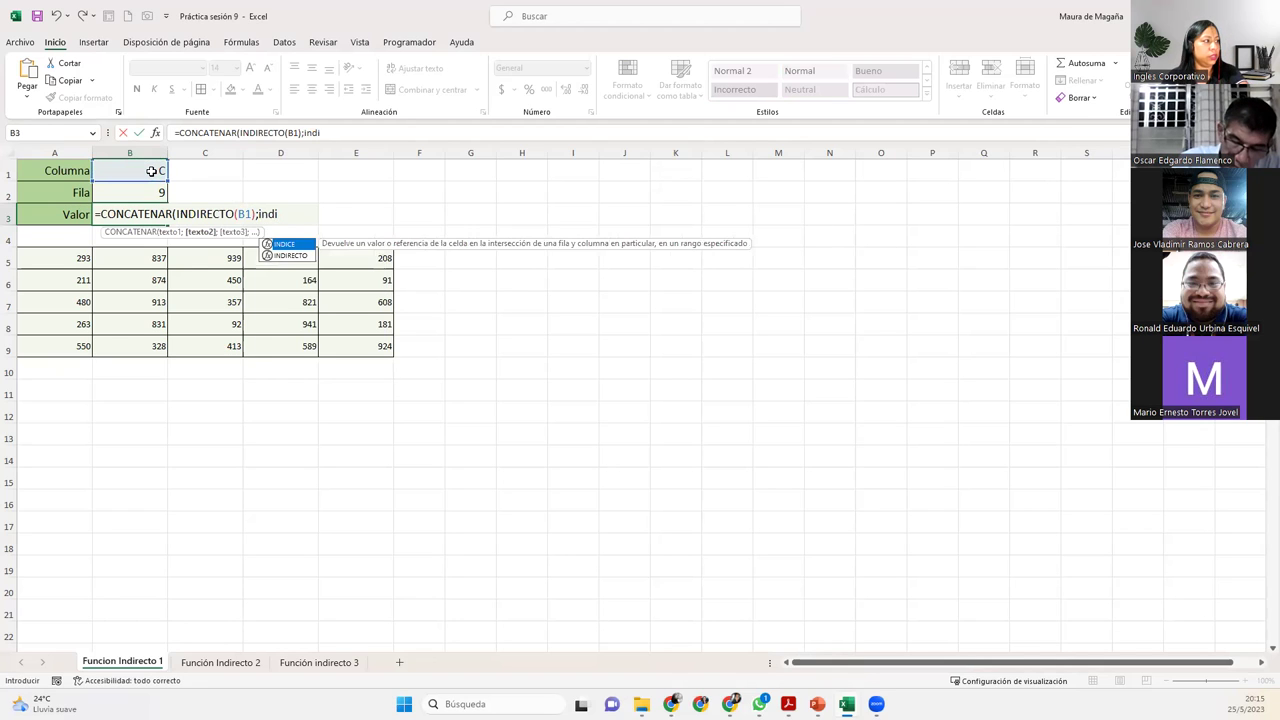
{"action": "key", "text": "Down"}
{"action": "key", "text": "Tab"}
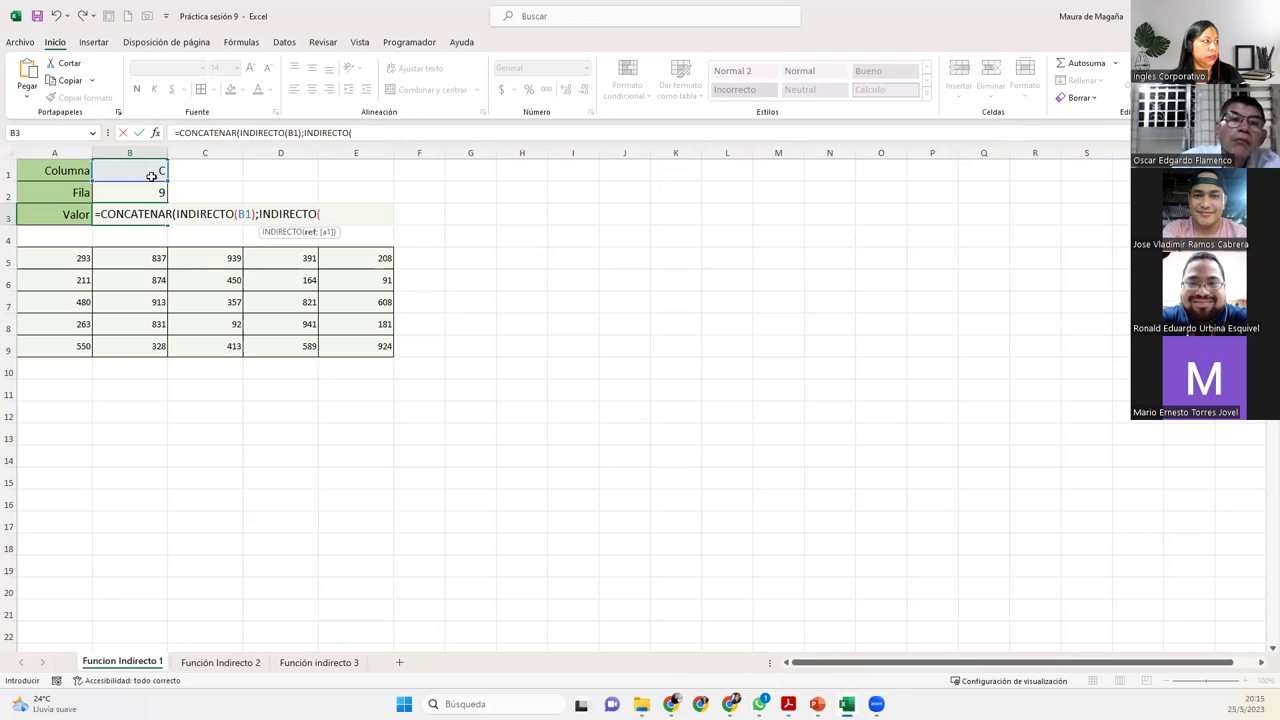
{"action": "left_click", "coordinate": [146, 192]}
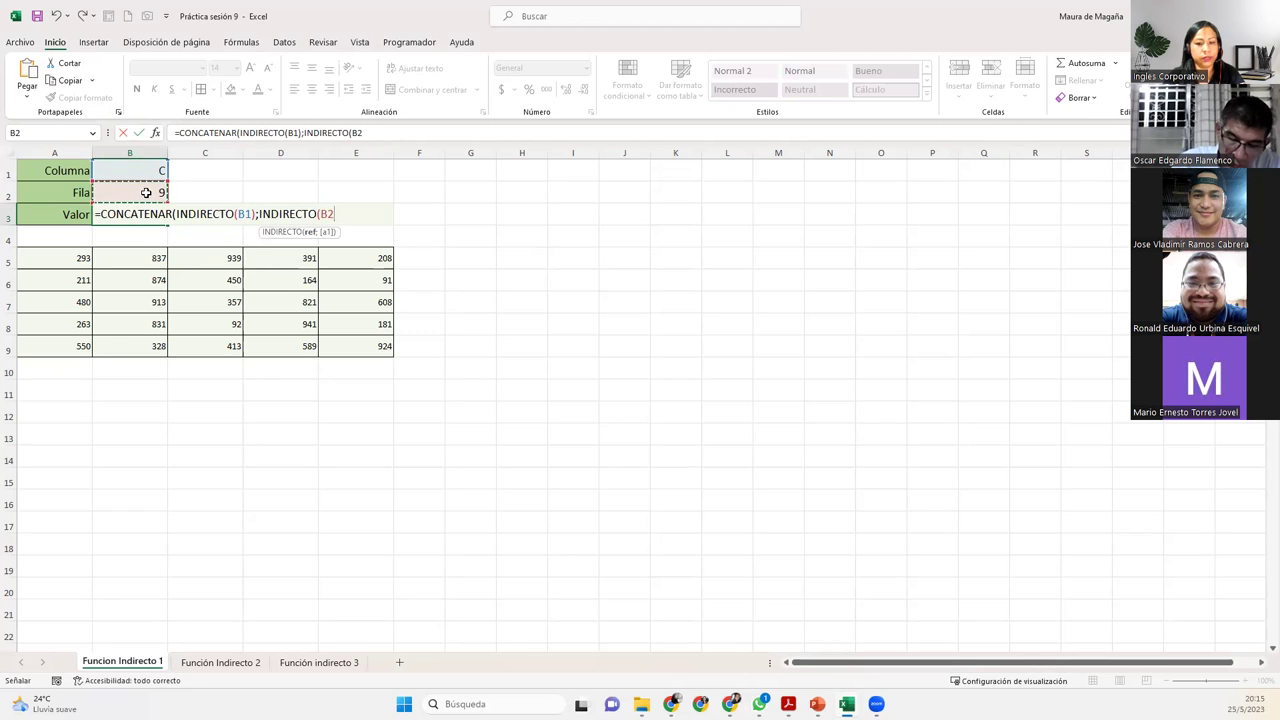
{"action": "key", "text": "Return"}
Inspect the CONCATENAR arguments in the Function Arguments dialog, then delete the B3 formula
{"action": "key", "text": "Up"}
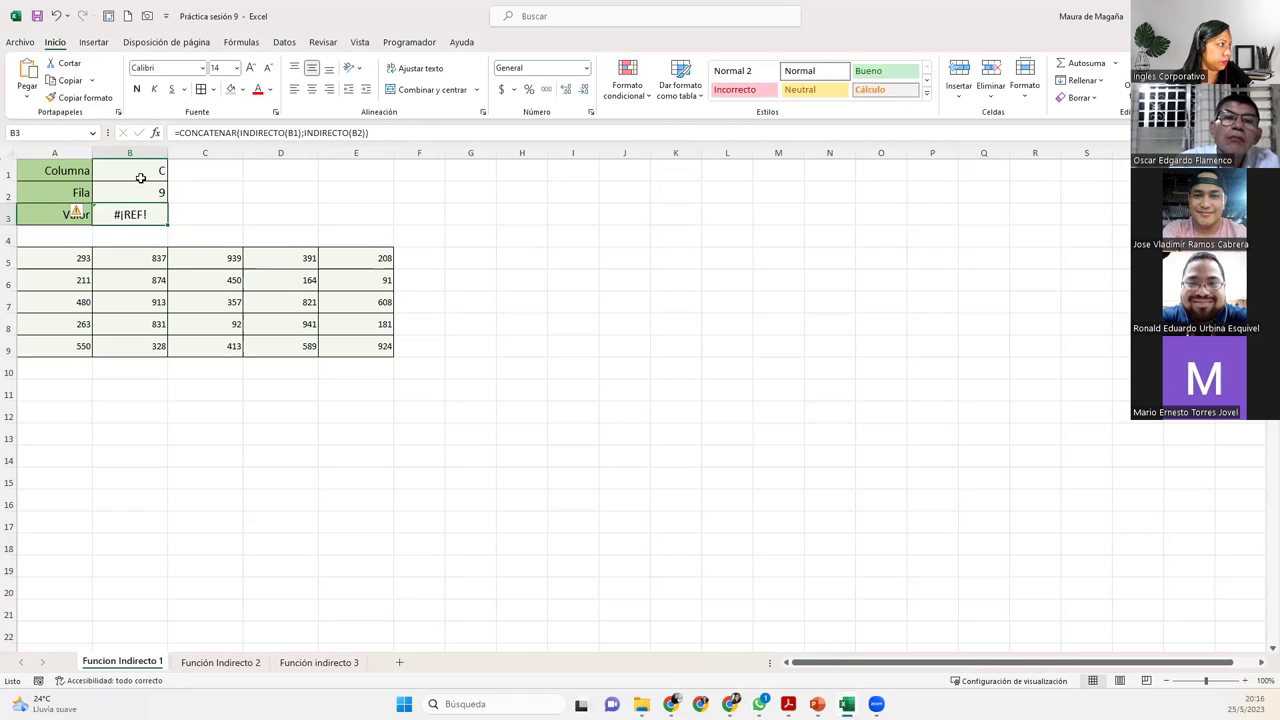
{"action": "key", "text": "F2"}
{"action": "key", "text": "shift+F3"}
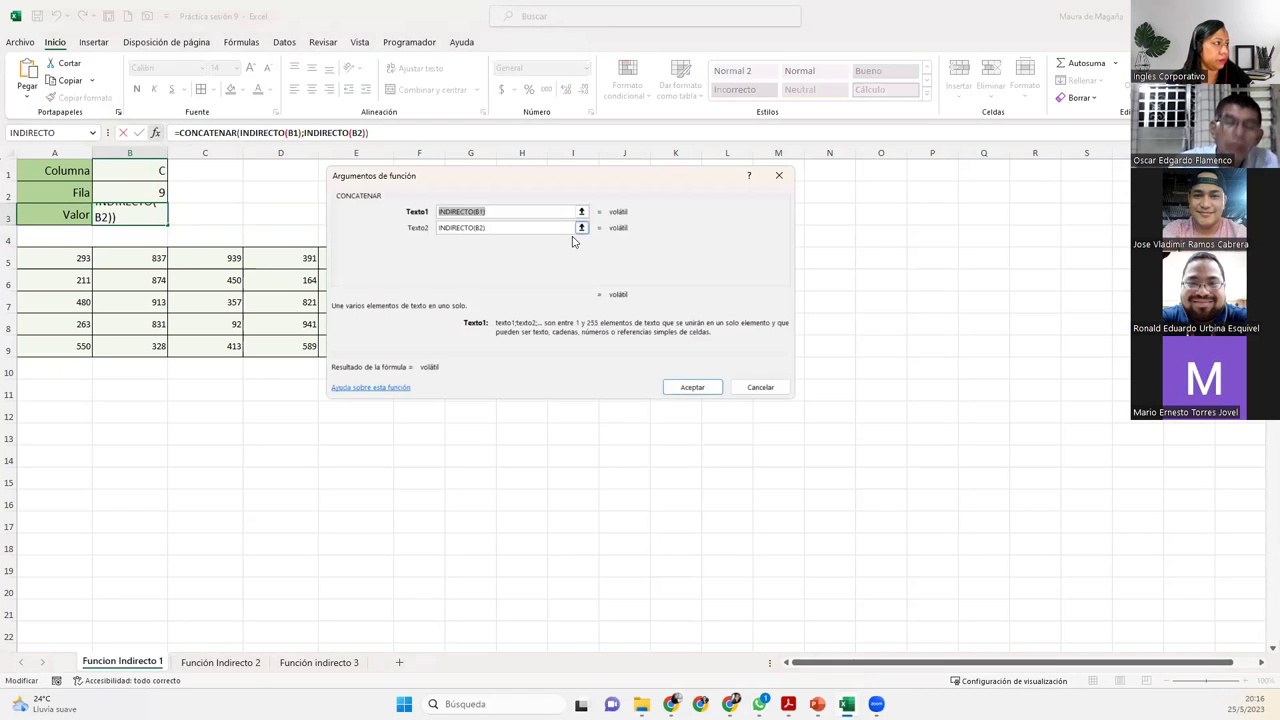
{"action": "left_click", "coordinate": [506, 211]}
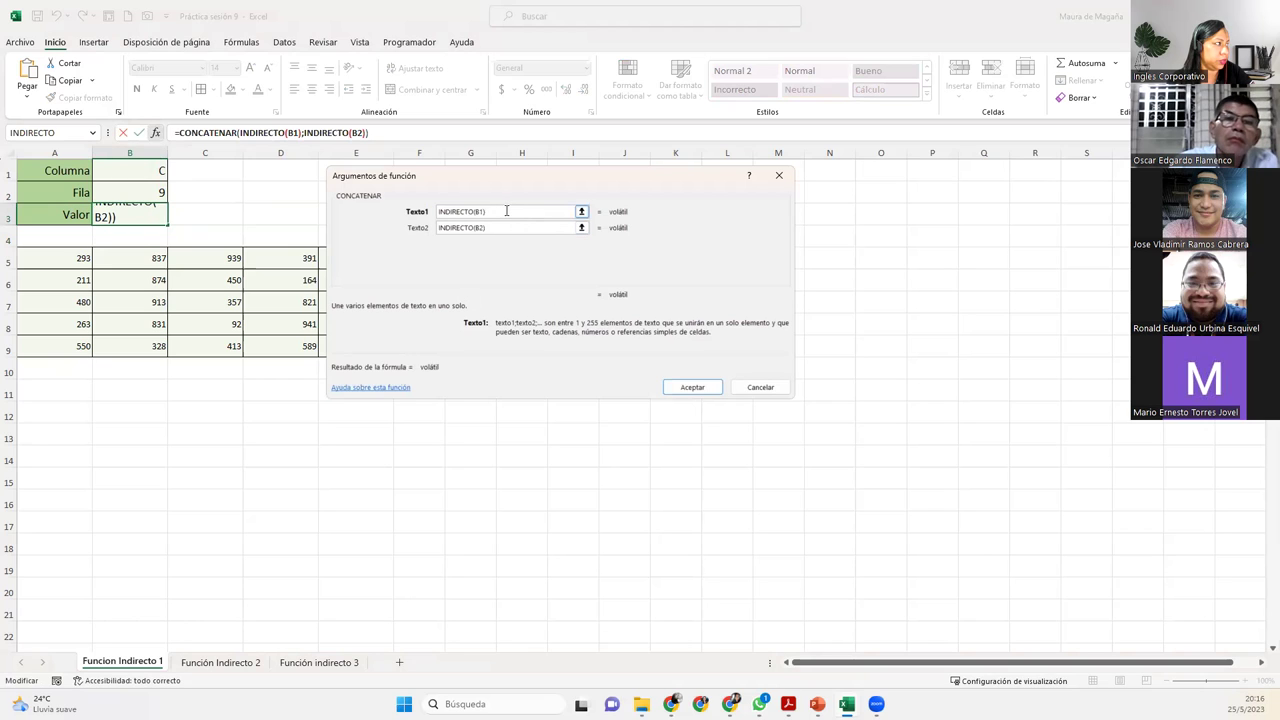
{"action": "left_click", "coordinate": [779, 175]}
{"action": "key", "text": "Delete"}
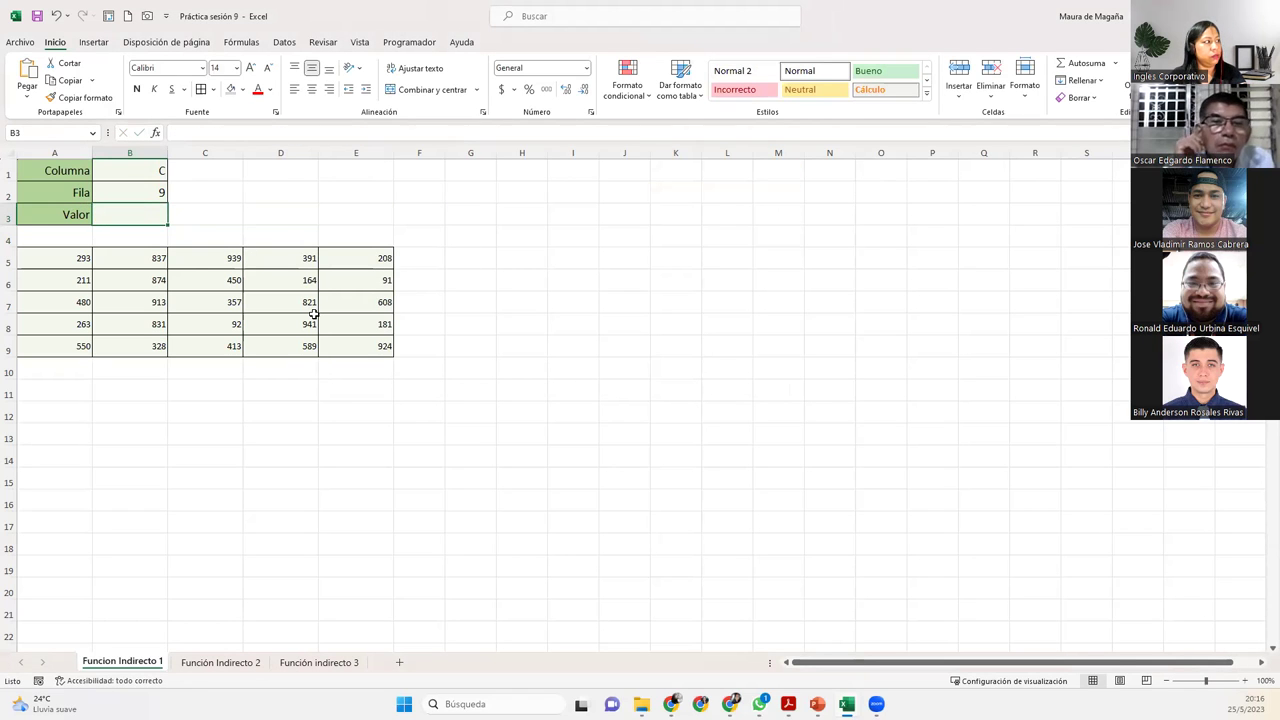
Enter =INDIRECTO(B1&B2) in B3 so it returns 413
{"action": "type", "text": "=indi"}
{"action": "key", "text": "Down"}
{"action": "key", "text": "Tab"}
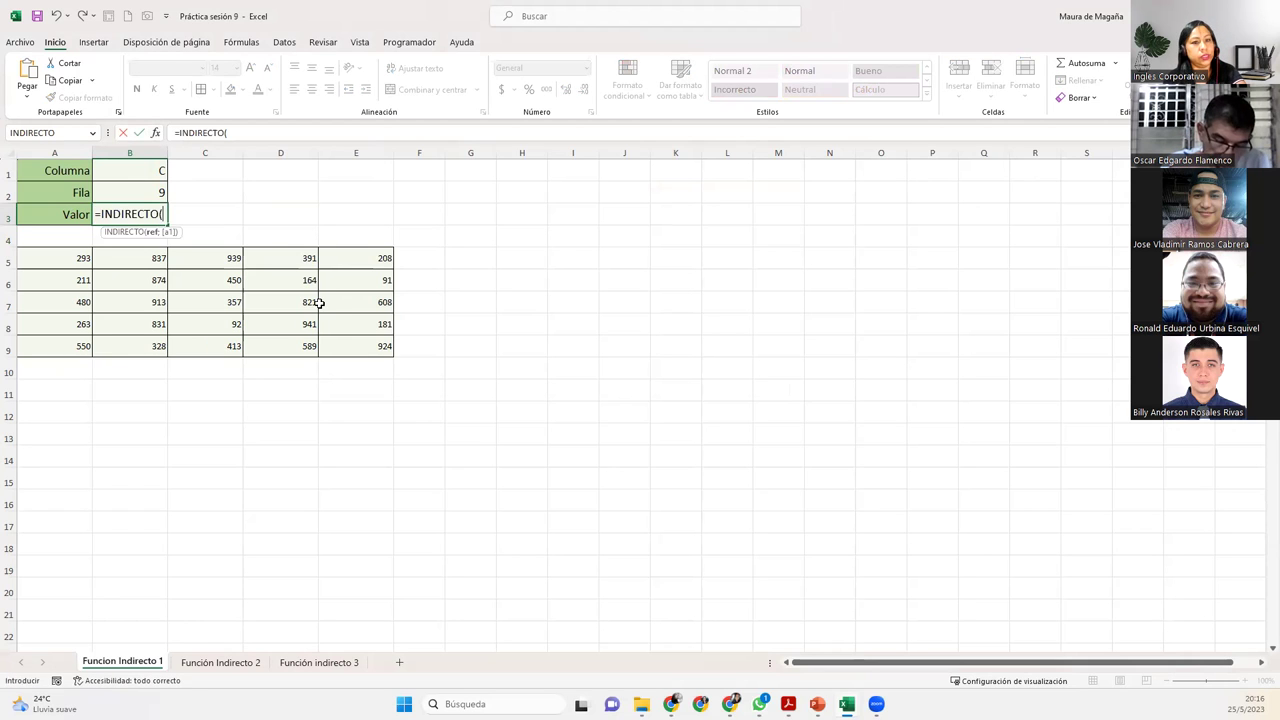
{"action": "left_click", "coordinate": [146, 173]}
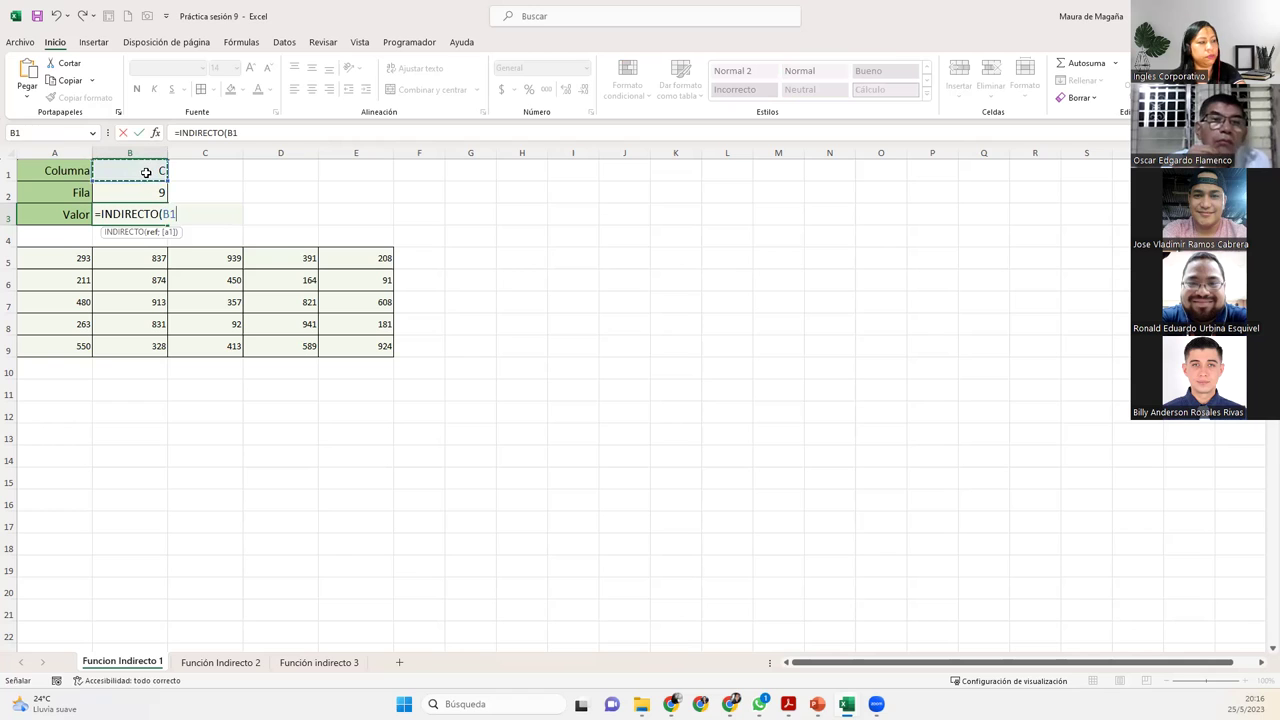
{"action": "type", "text": "&"}
{"action": "left_click", "coordinate": [146, 190]}
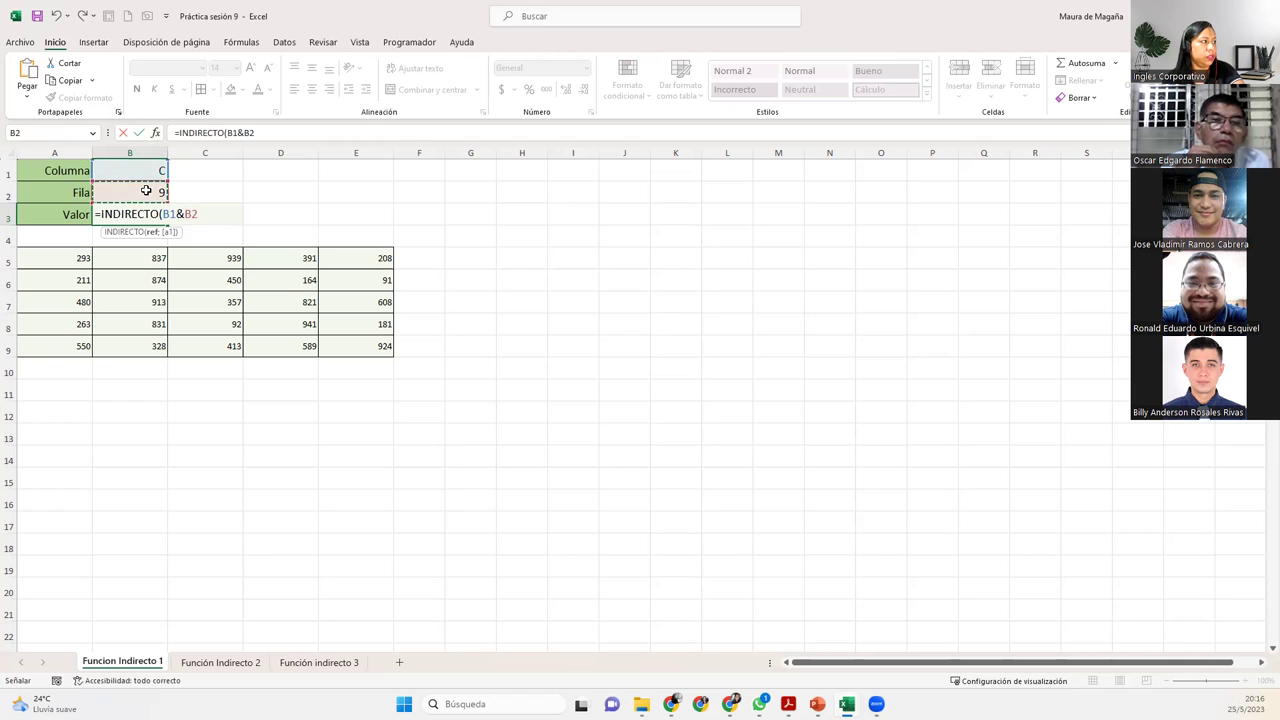
{"action": "type", "text": ")"}
{"action": "key", "text": "Return"}
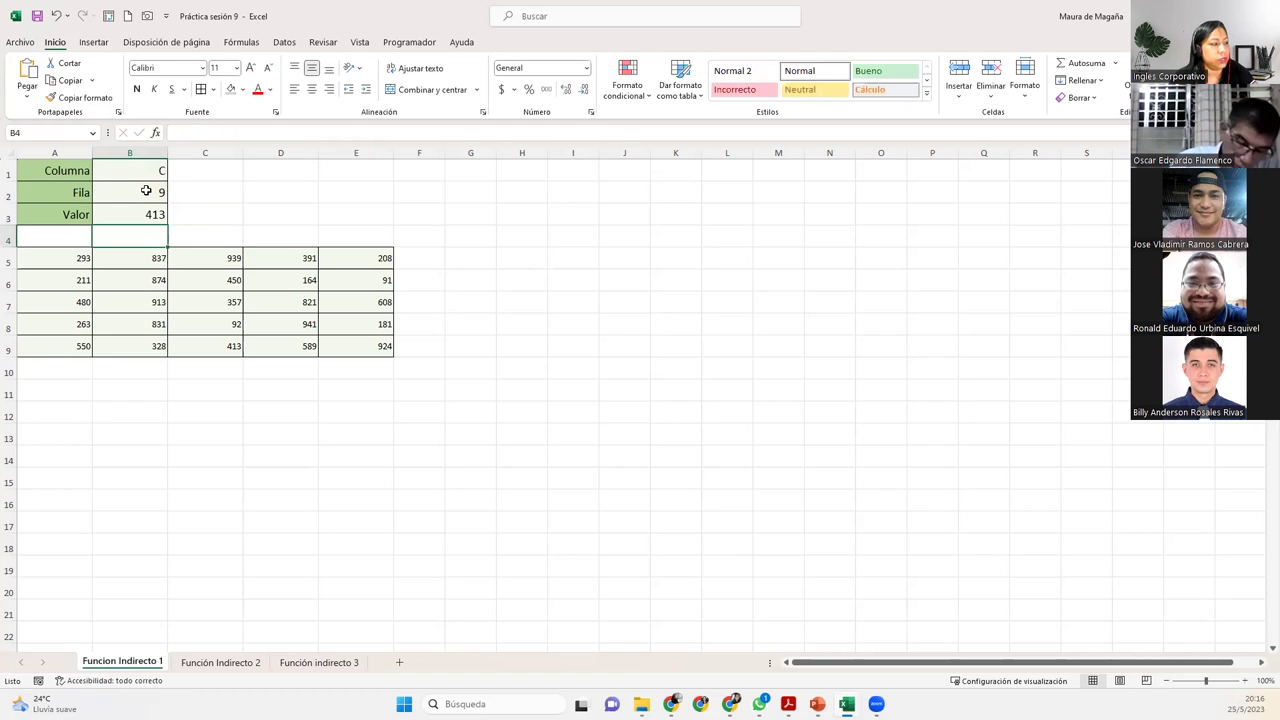
Review the B3 formula in edit mode to see its referenced cells B1 and B2
{"action": "left_click", "coordinate": [111, 214]}
{"action": "left_click", "coordinate": [302, 134]}
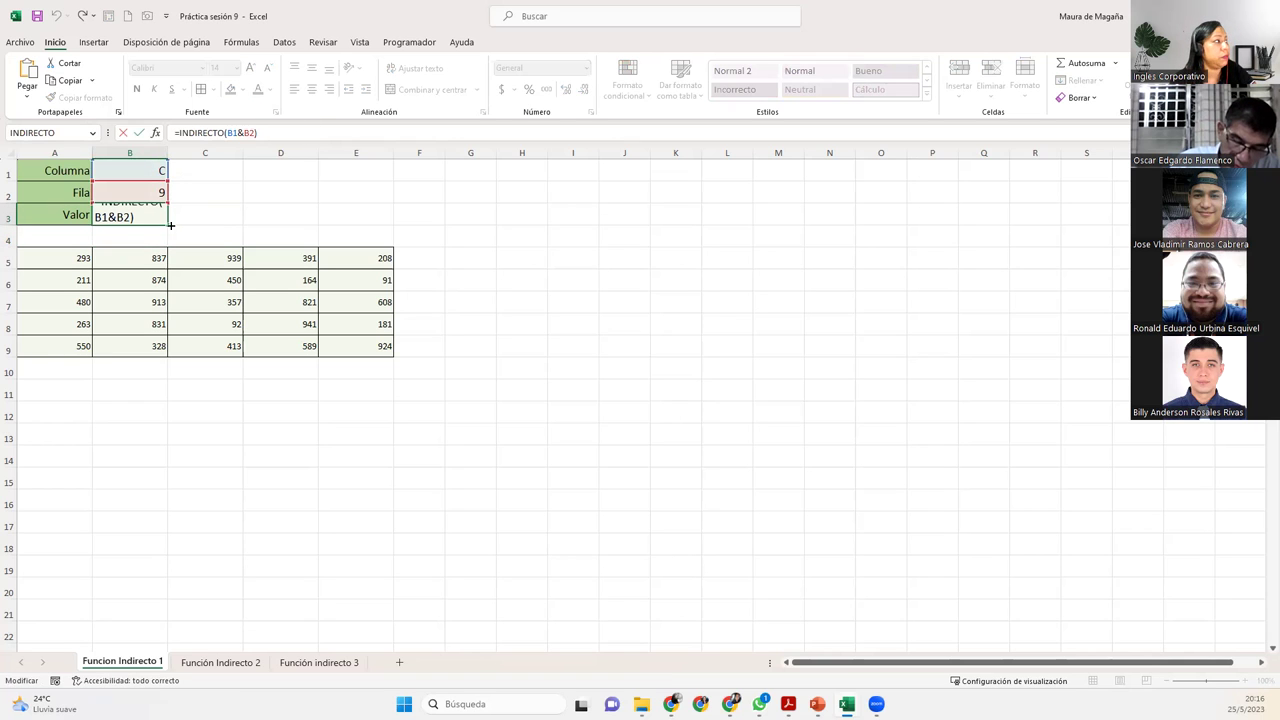
{"action": "key", "text": "Return"}
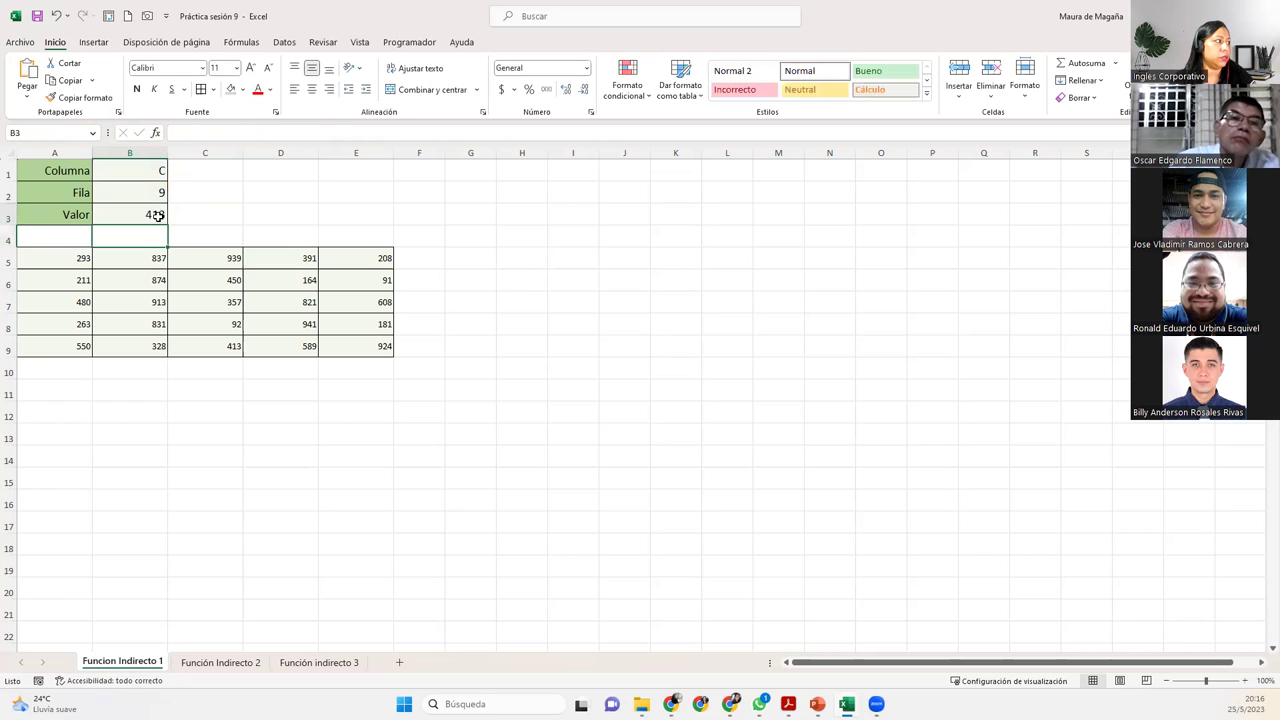
{"action": "double_click", "coordinate": [157, 215]}
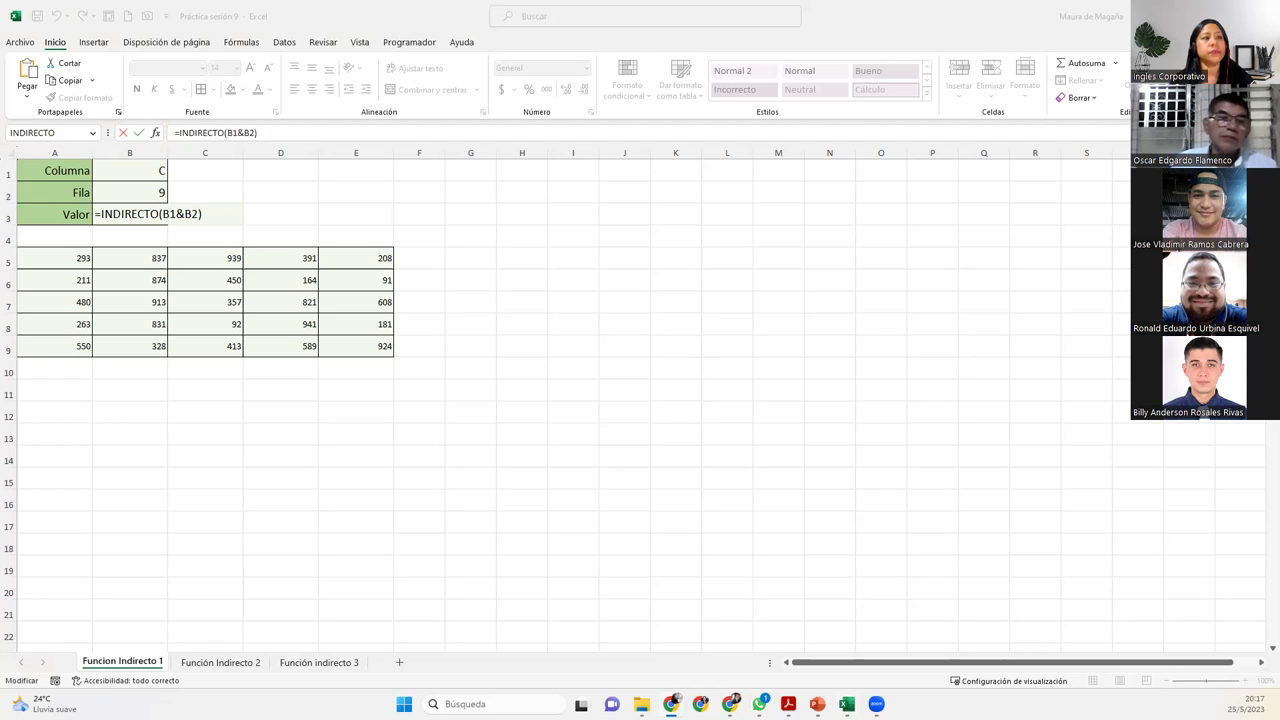
{"action": "left_click", "coordinate": [220, 216]}
{"action": "key", "text": "Return"}
{"action": "left_click", "coordinate": [150, 212]}
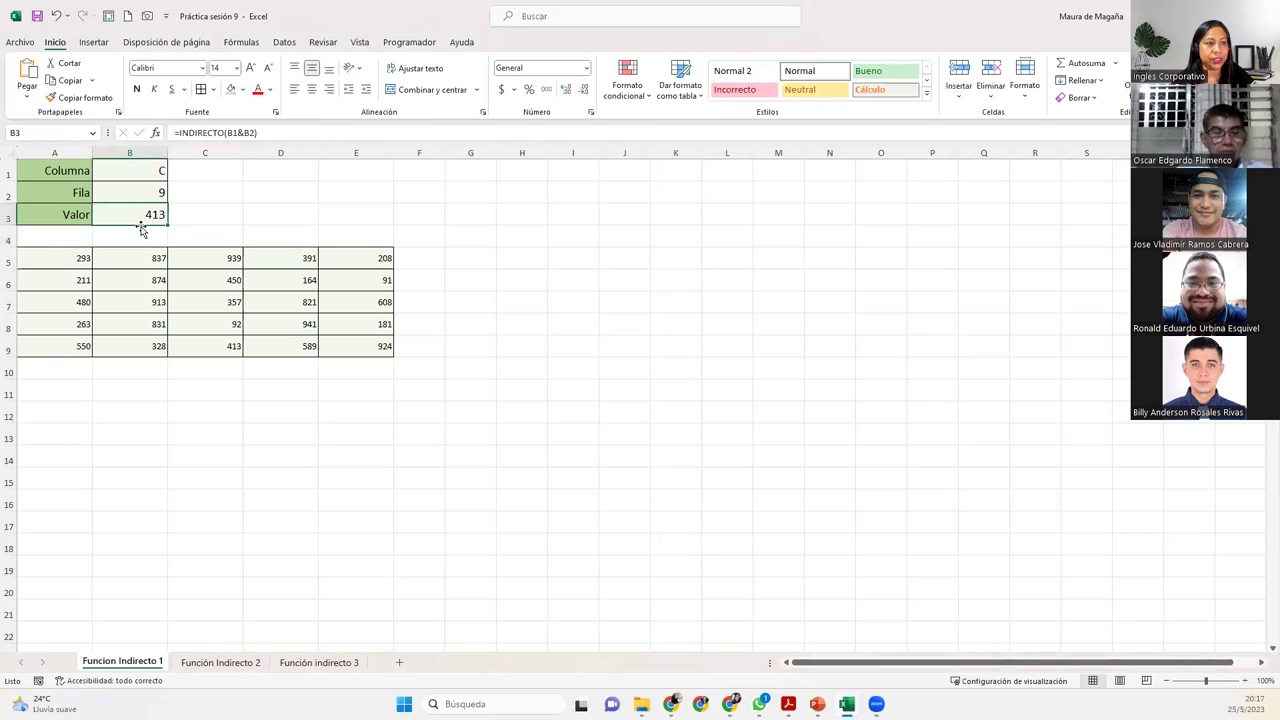
{"action": "left_click", "coordinate": [146, 172]}
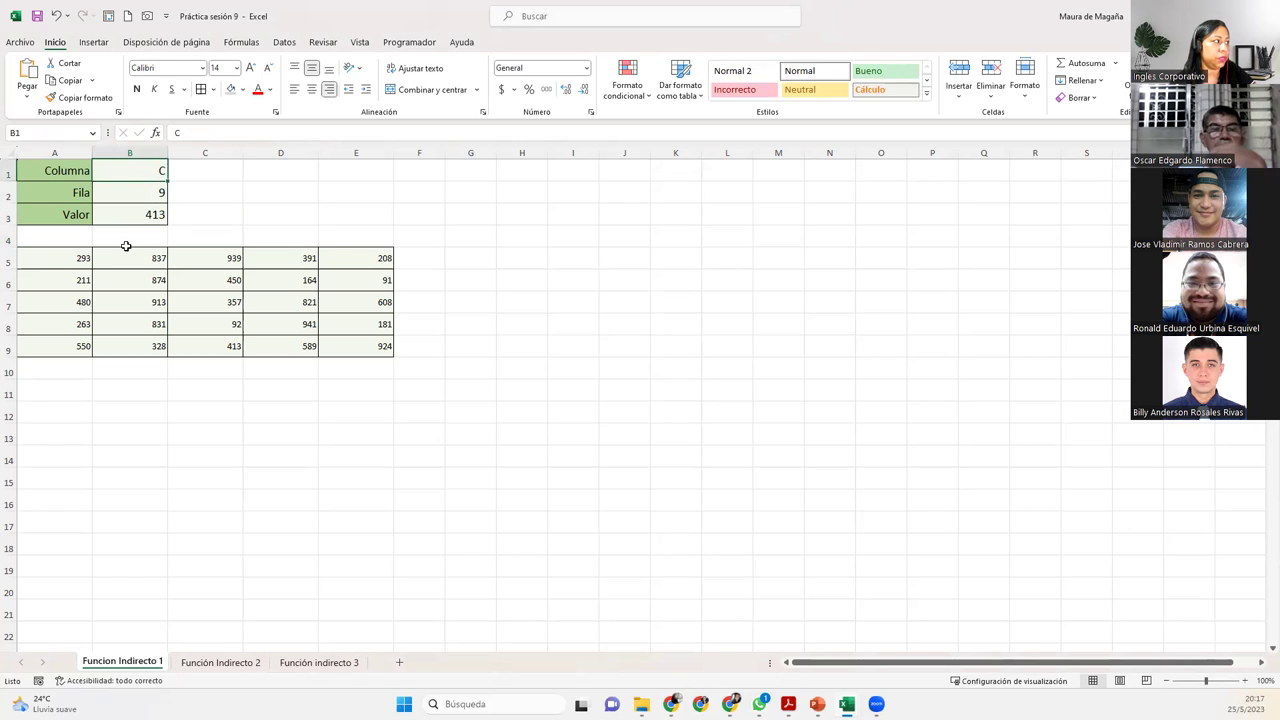
{"action": "left_click", "coordinate": [157, 212]}
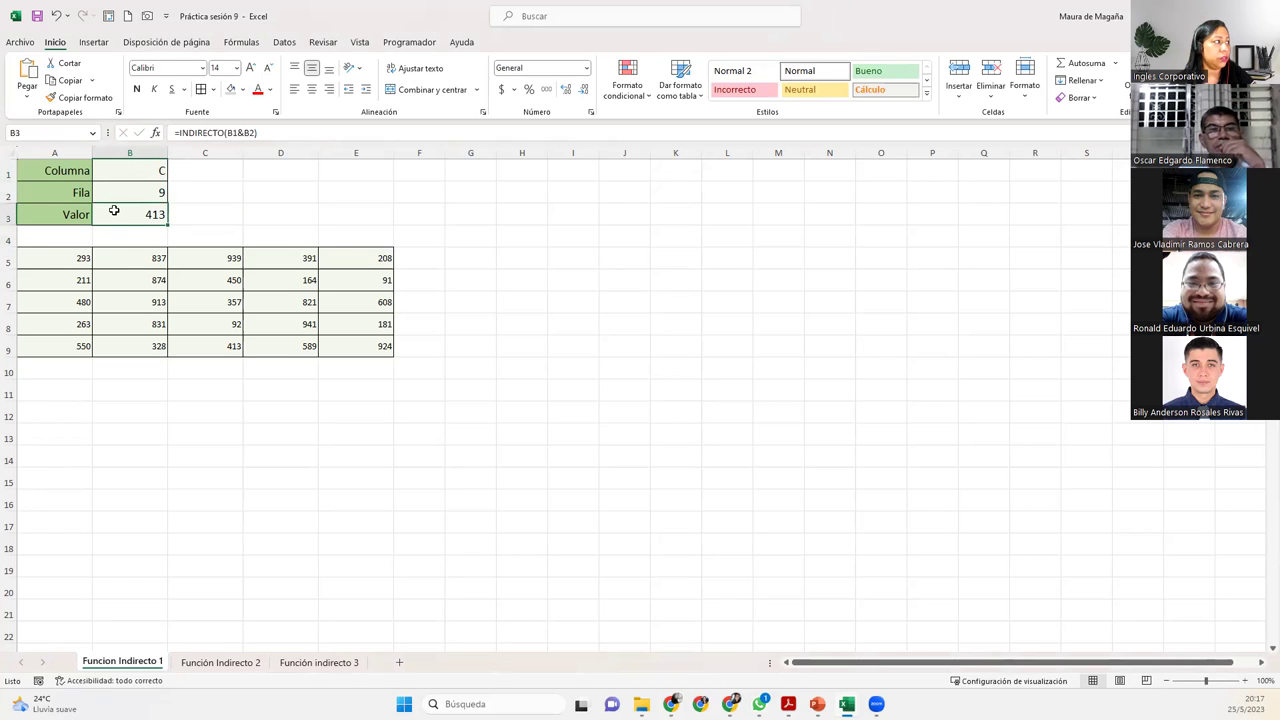
{"action": "left_click", "coordinate": [217, 150]}
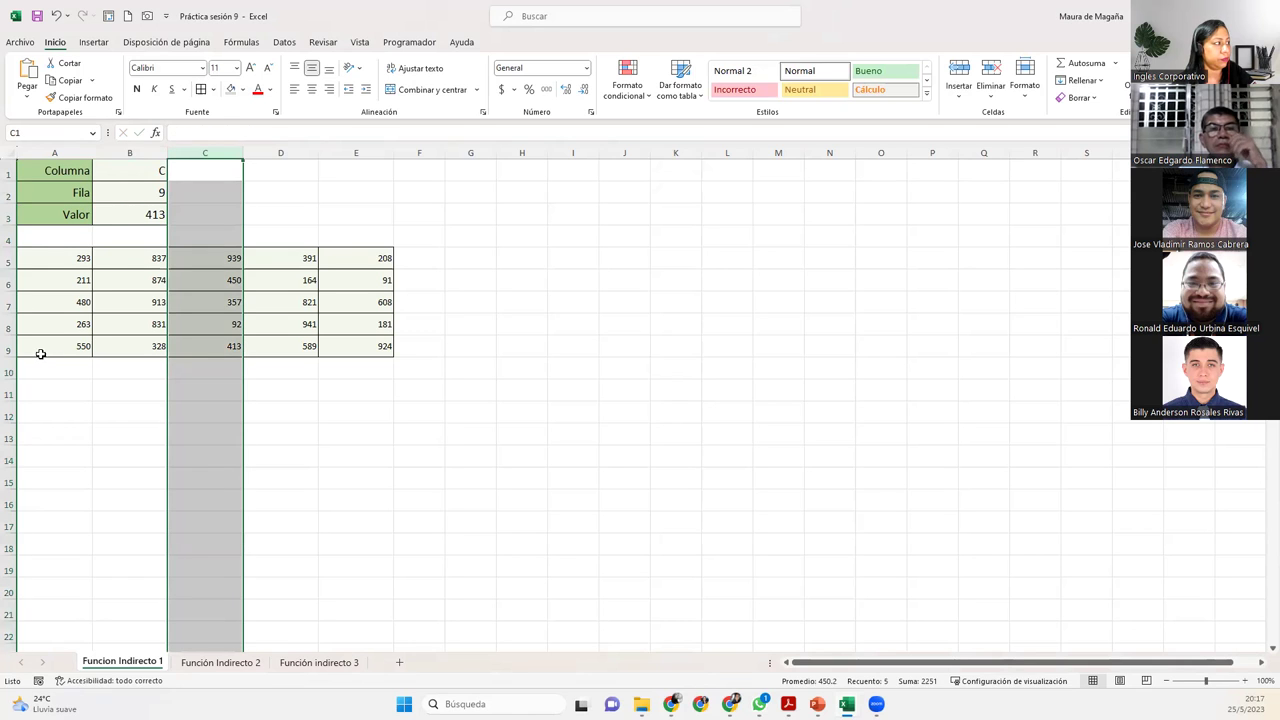
{"action": "left_click", "coordinate": [8, 349], "text": "shift"}
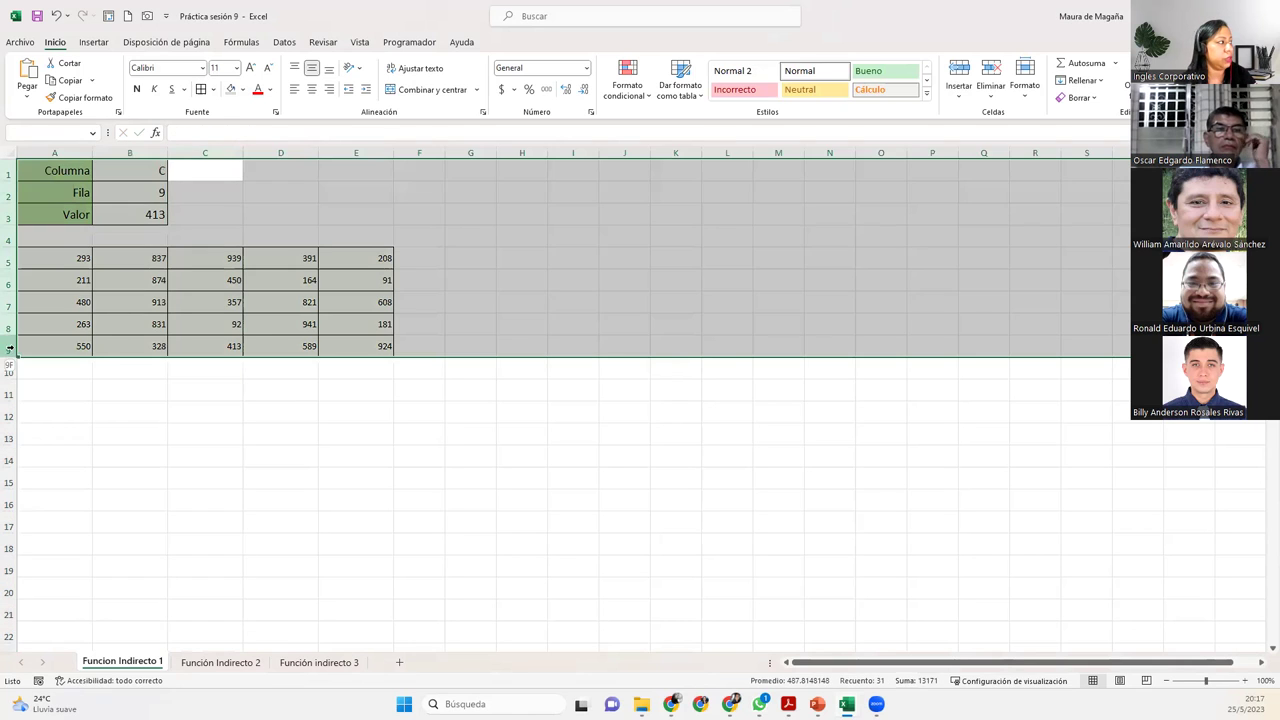
{"action": "left_click", "coordinate": [187, 150]}
{"action": "left_click", "coordinate": [8, 347], "text": "ctrl"}
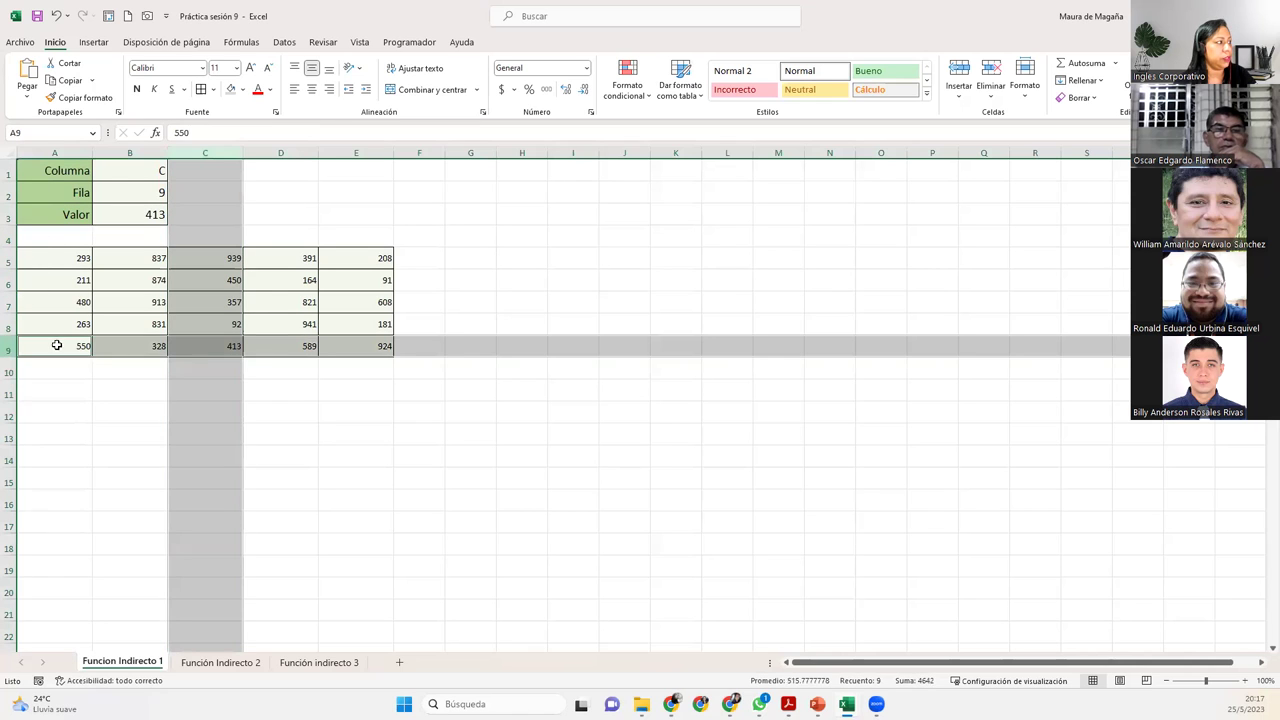
{"action": "left_click", "coordinate": [194, 347], "text": "ctrl"}
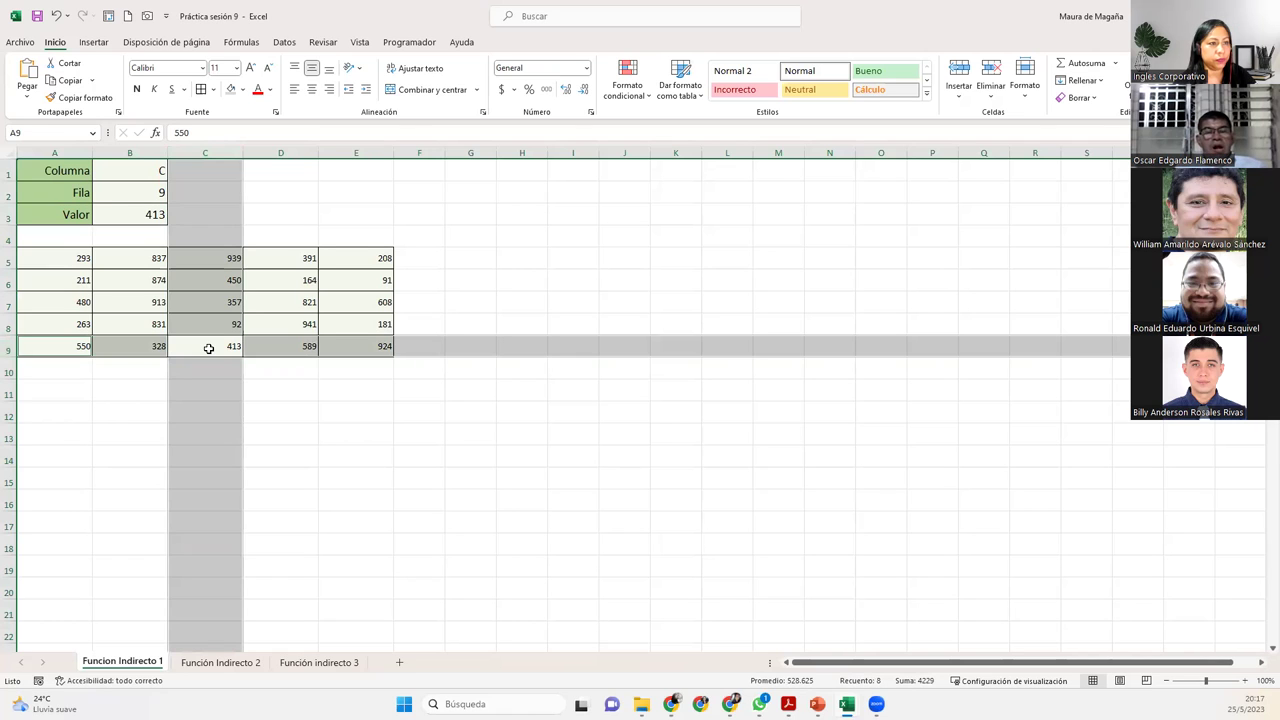
{"action": "left_click", "coordinate": [132, 189]}
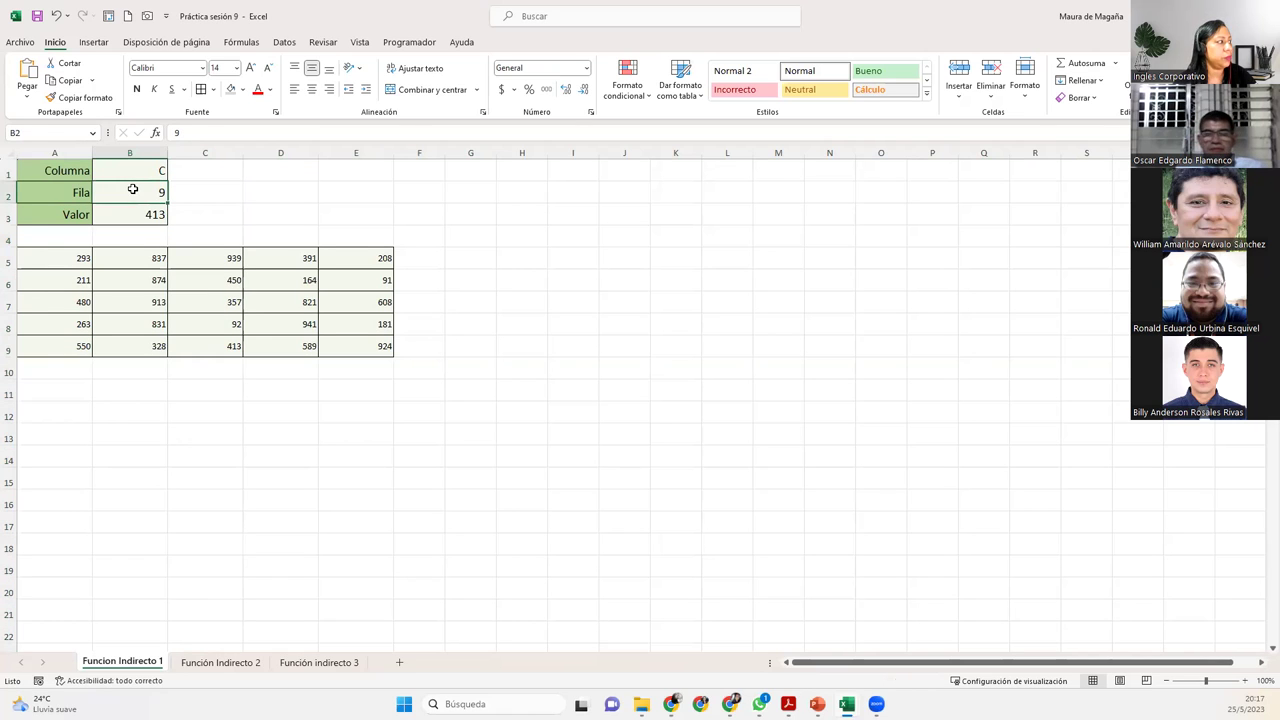
Set Fila to 7 and highlight row 7 and column C to show their intersection
{"action": "type", "text": "7"}
{"action": "key", "text": "Return"}
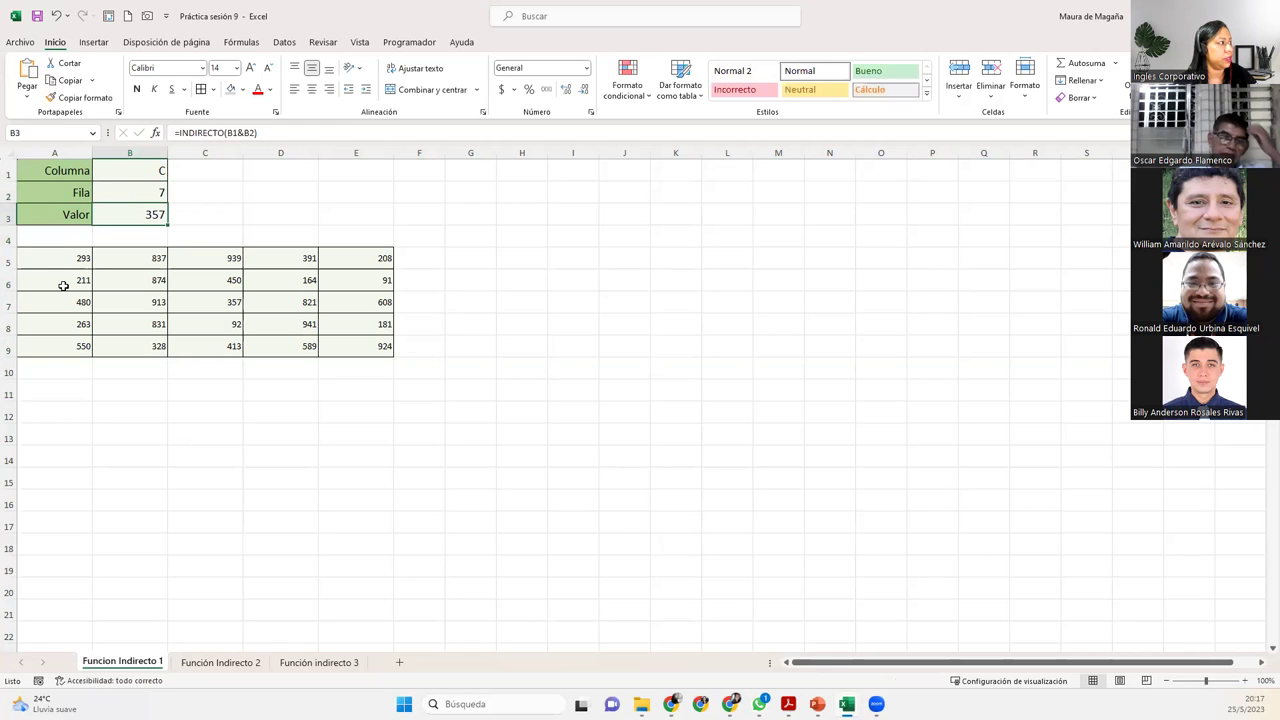
{"action": "left_click", "coordinate": [8, 303]}
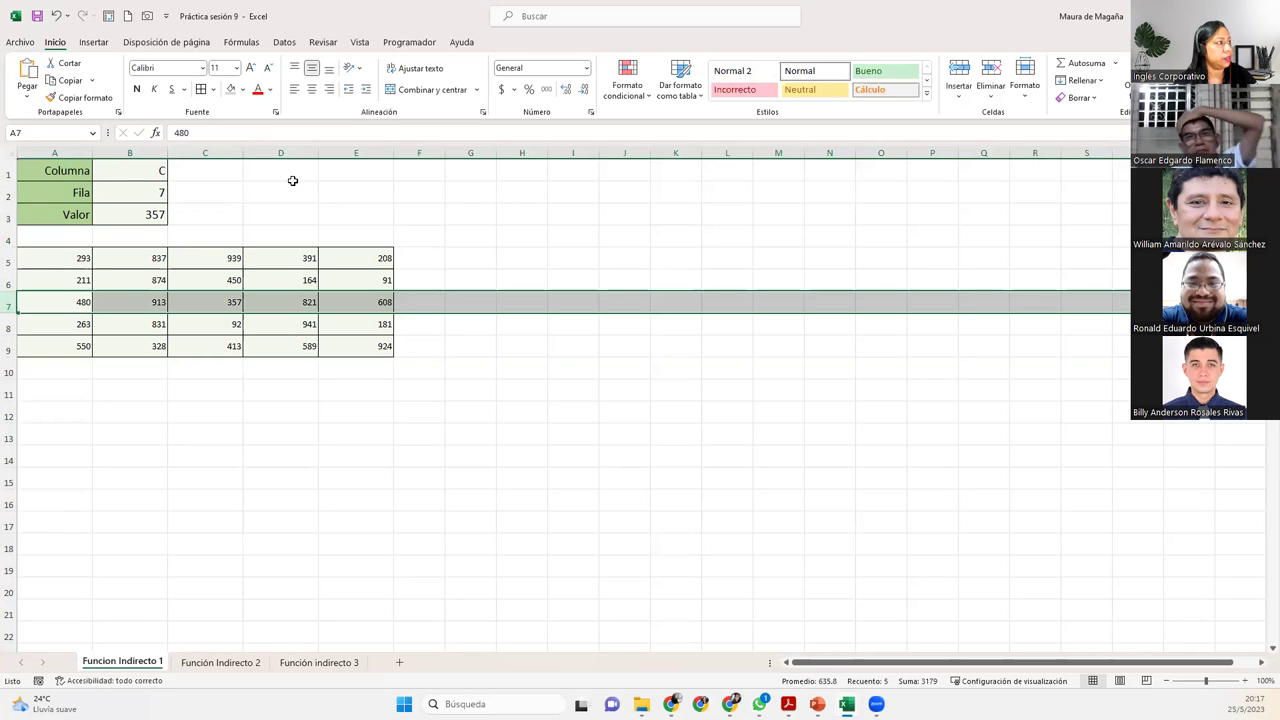
{"action": "left_click", "coordinate": [205, 152], "text": "ctrl"}
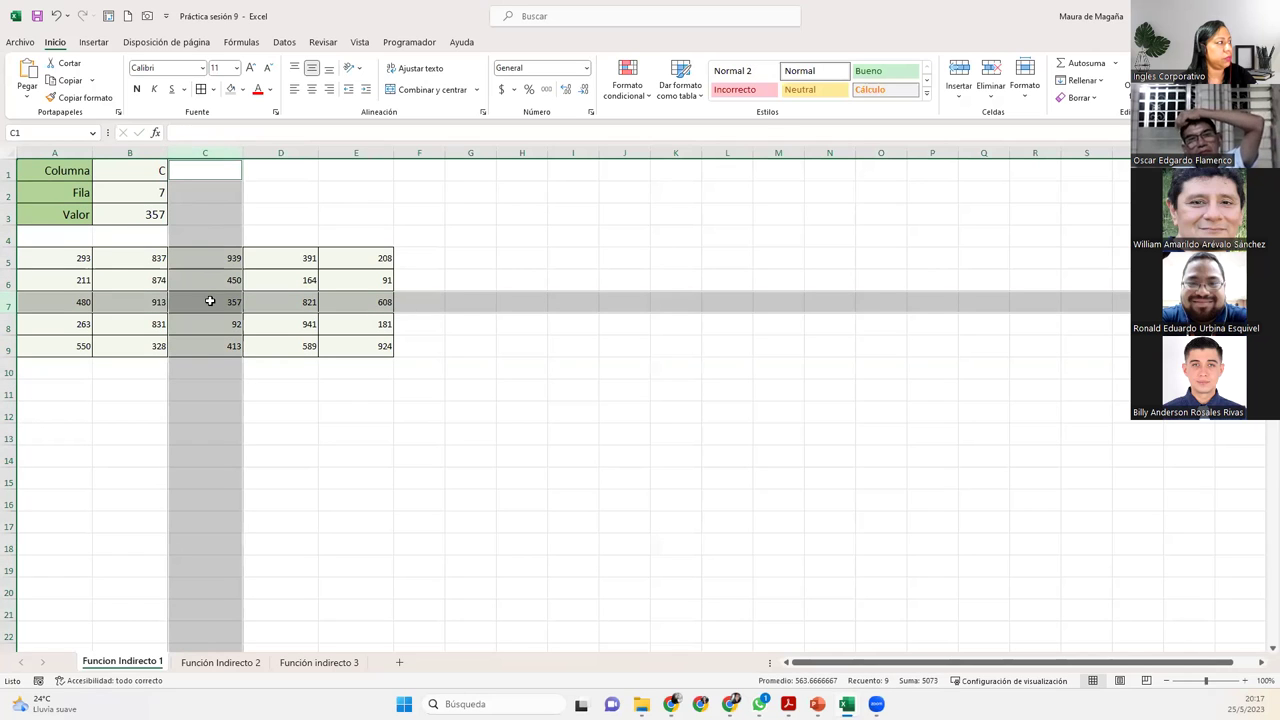
Change Columna to d and check that D7 holds 821
{"action": "left_click", "coordinate": [156, 169]}
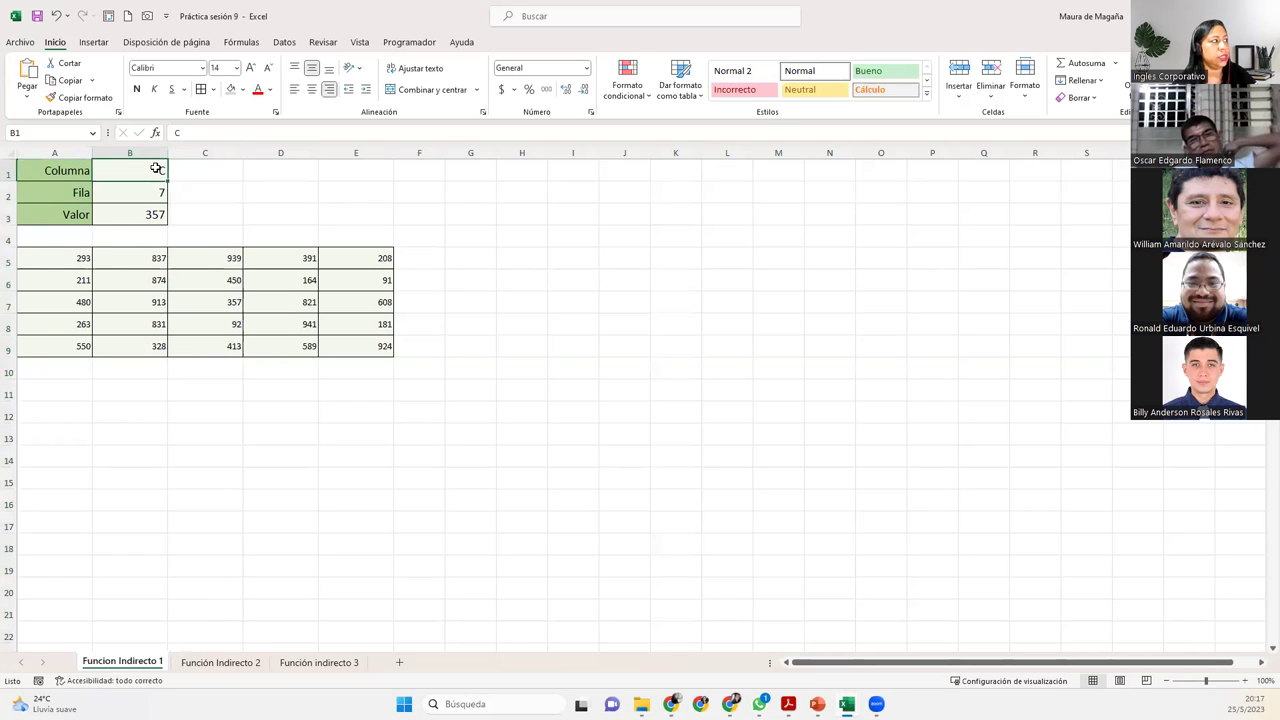
{"action": "type", "text": "d"}
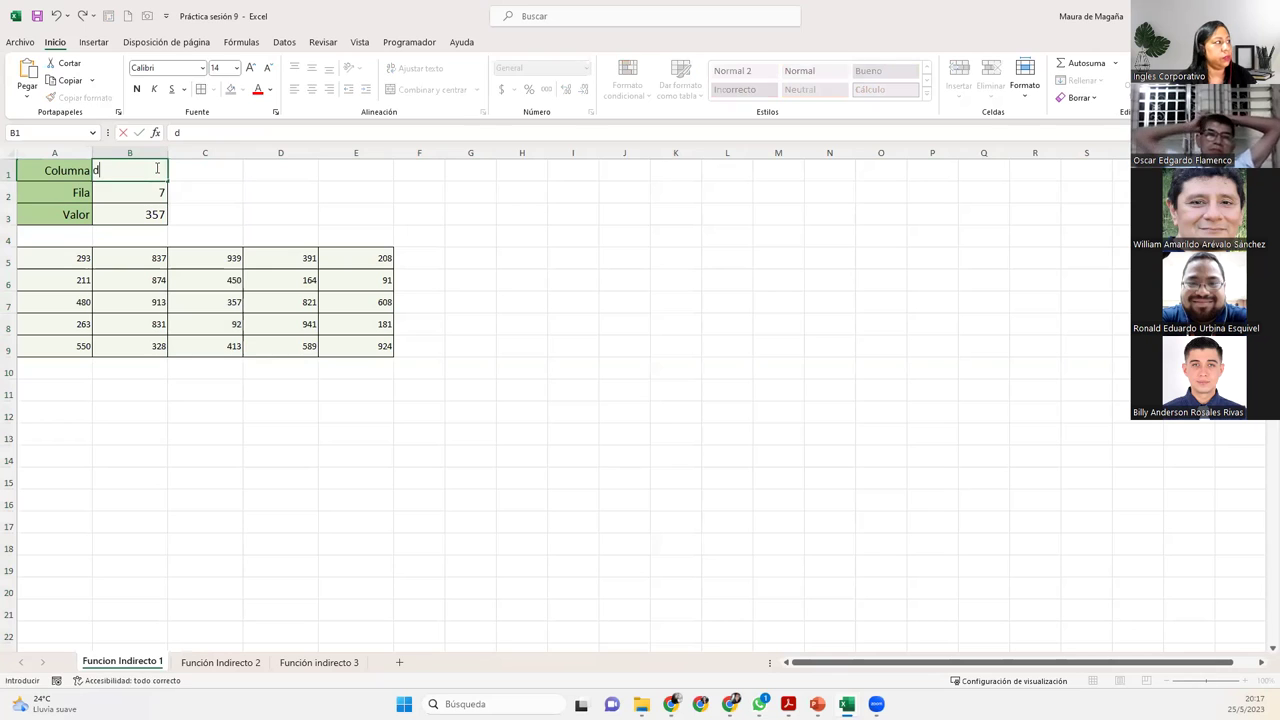
{"action": "key", "text": "Return"}
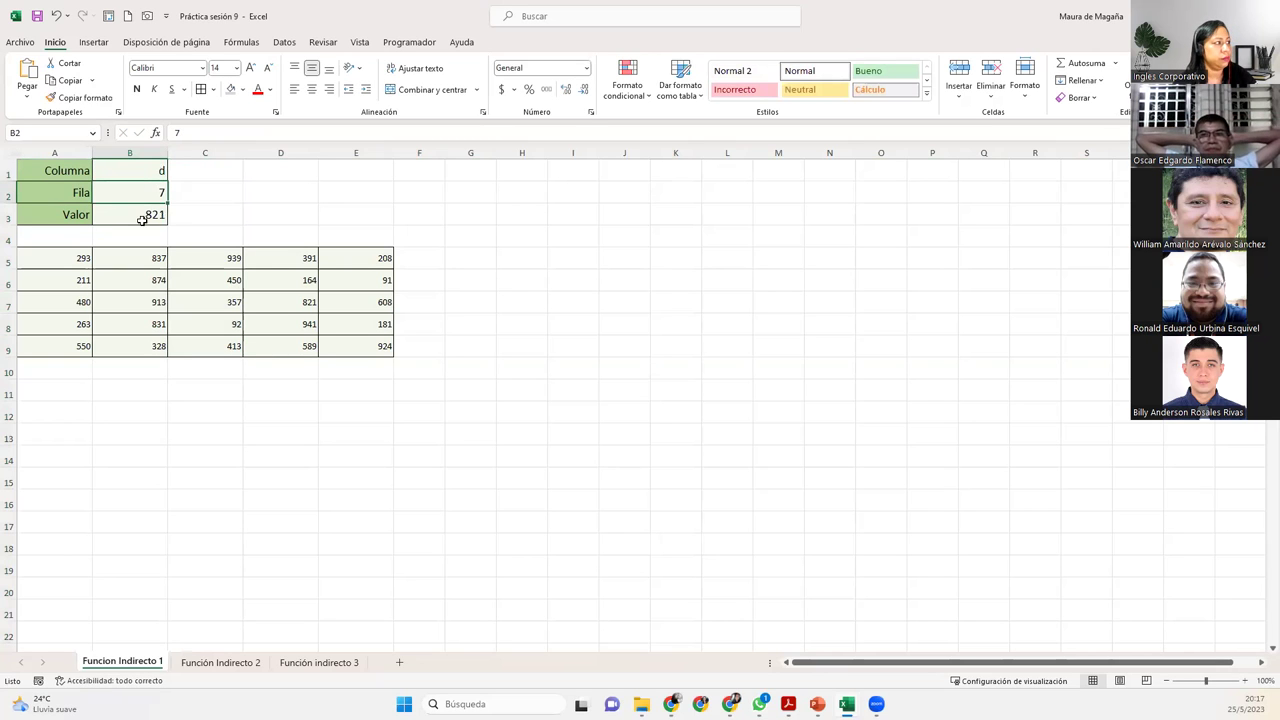
{"action": "left_click", "coordinate": [289, 306]}
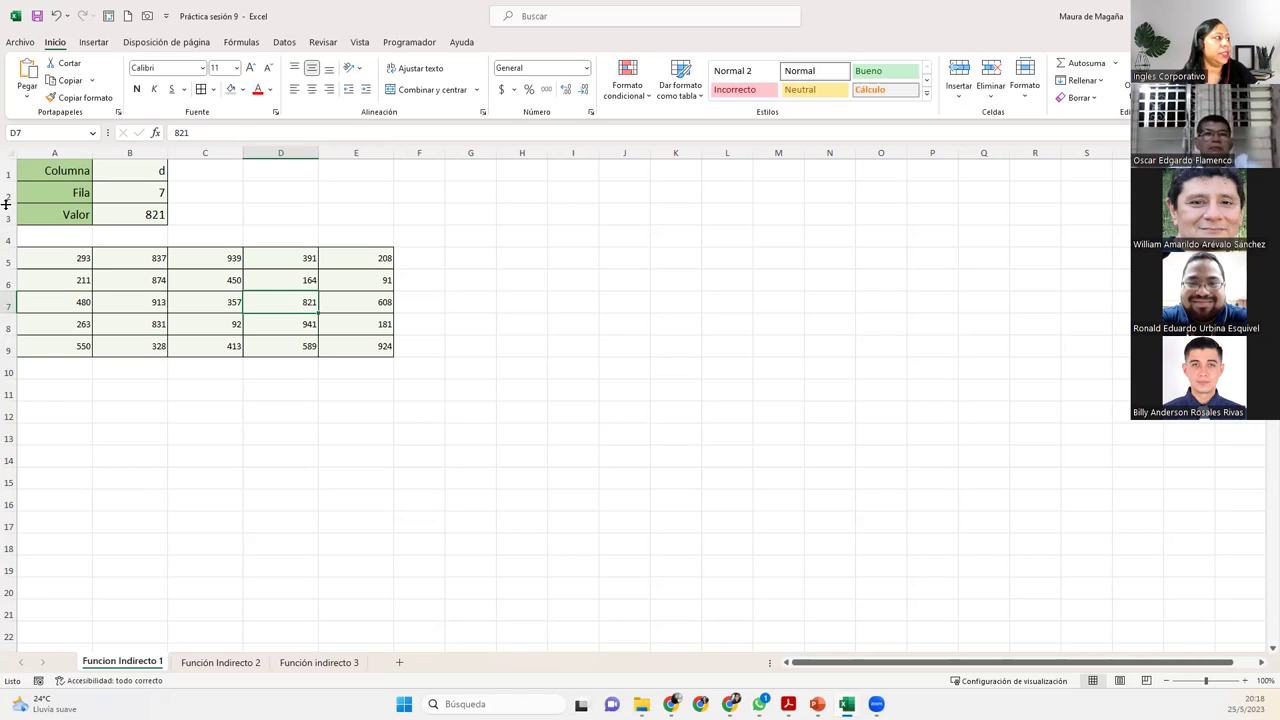
{"action": "left_click", "coordinate": [142, 174]}
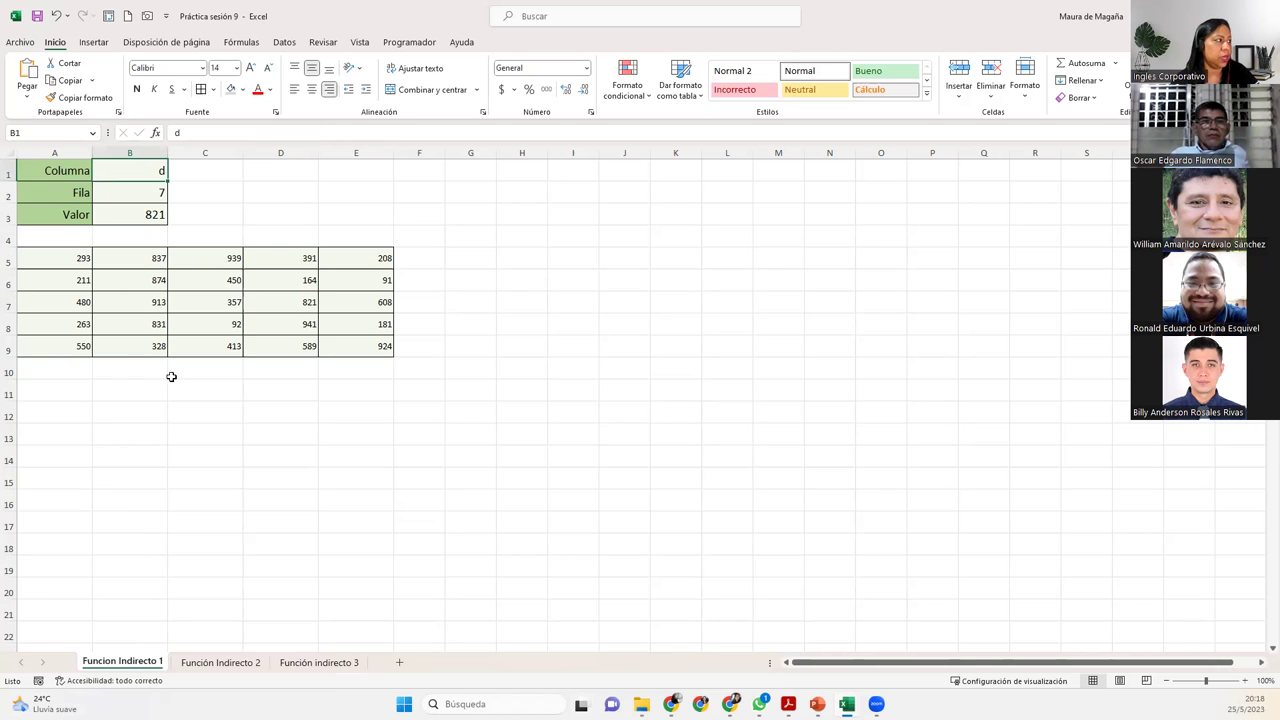
{"action": "left_click", "coordinate": [152, 208]}
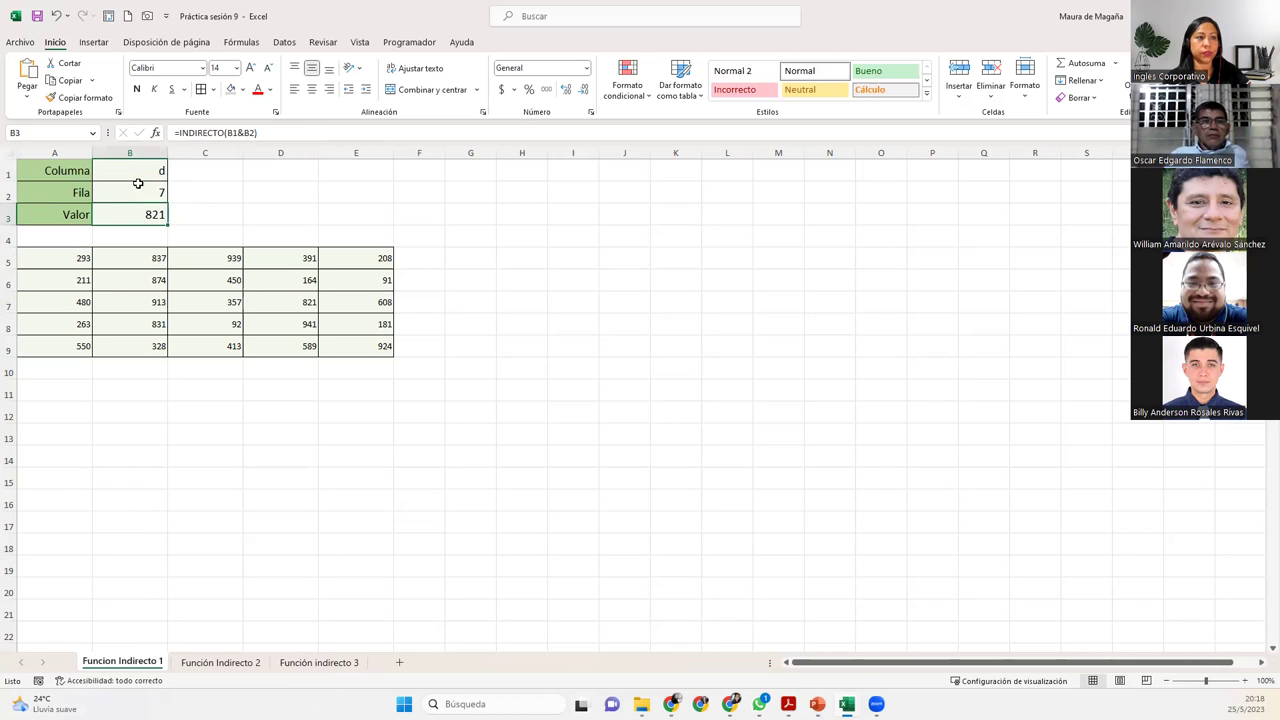
Switch to the Función Indirecto 2 sheet and review the month and region named ranges in Administrador de nombres
{"action": "left_click", "coordinate": [214, 667]}
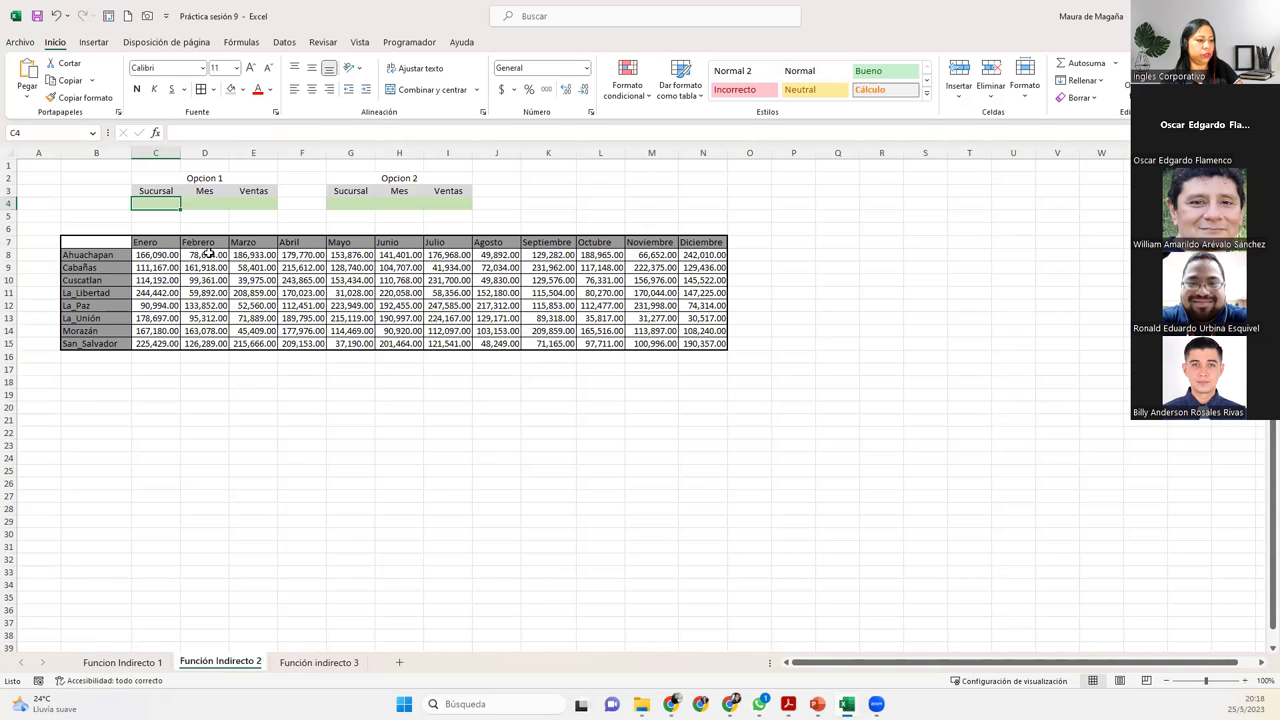
{"action": "left_click", "coordinate": [162, 257]}
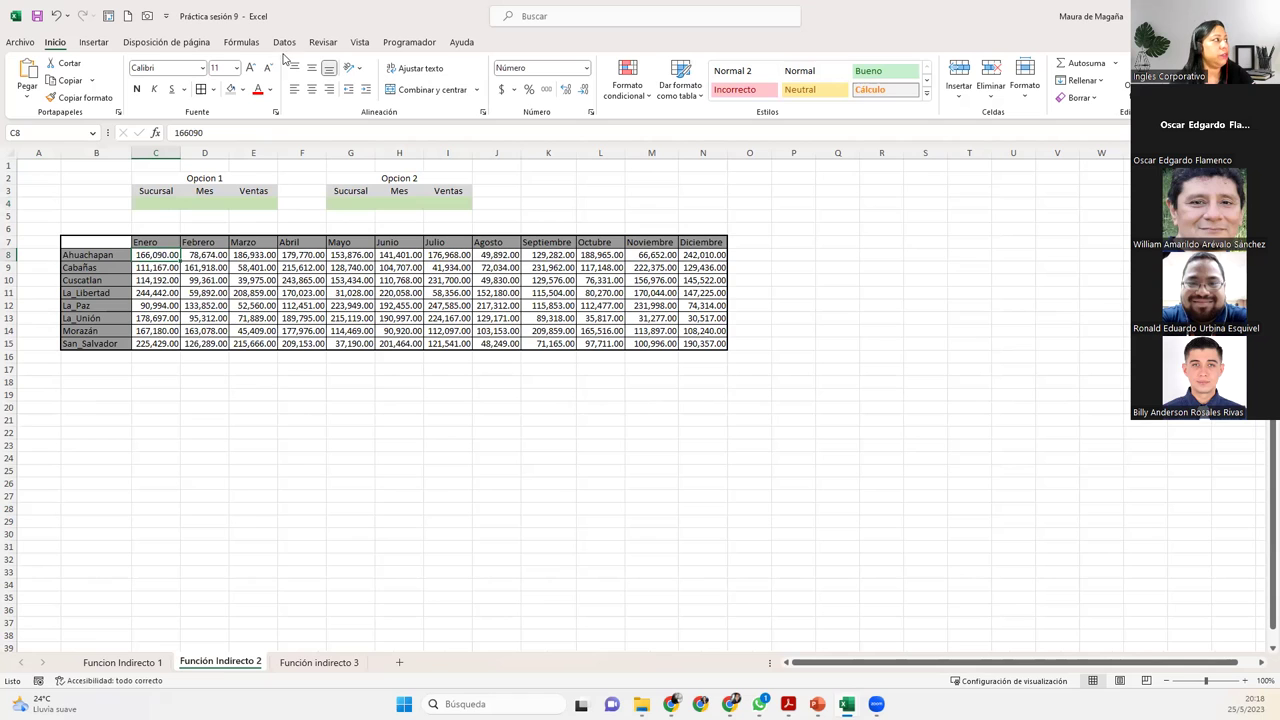
{"action": "left_click", "coordinate": [242, 43]}
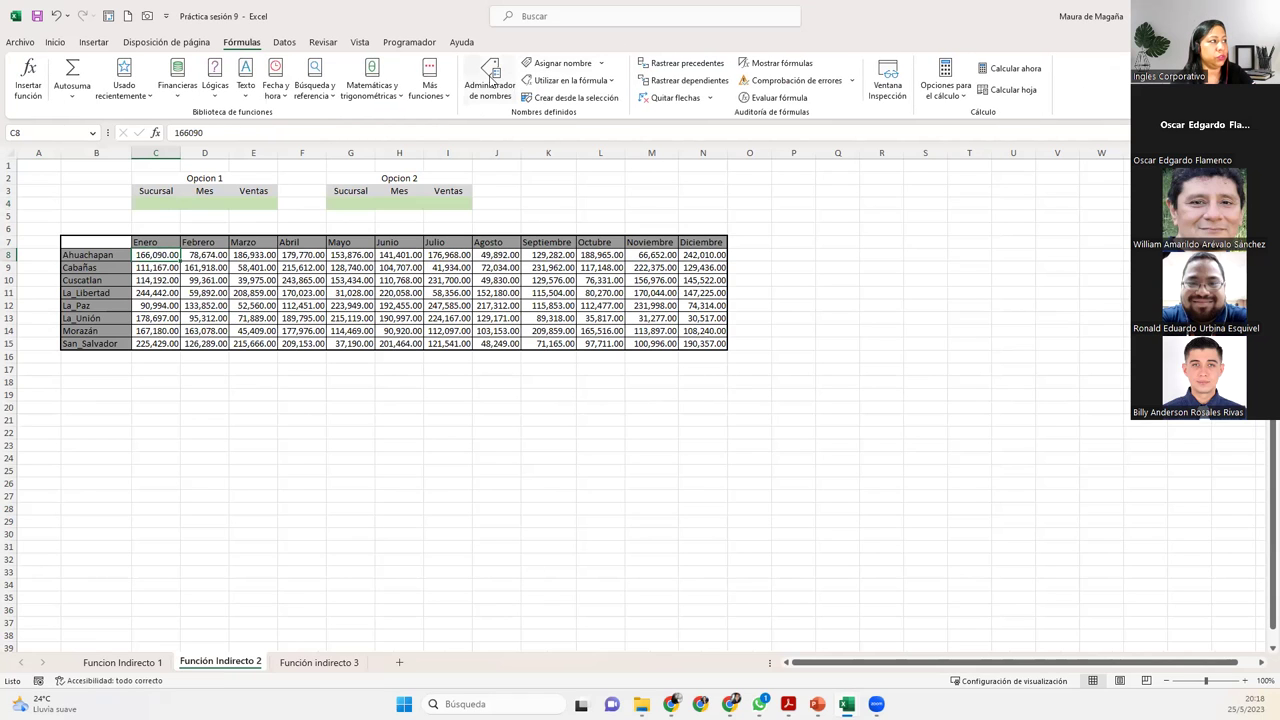
{"action": "left_click", "coordinate": [490, 80]}
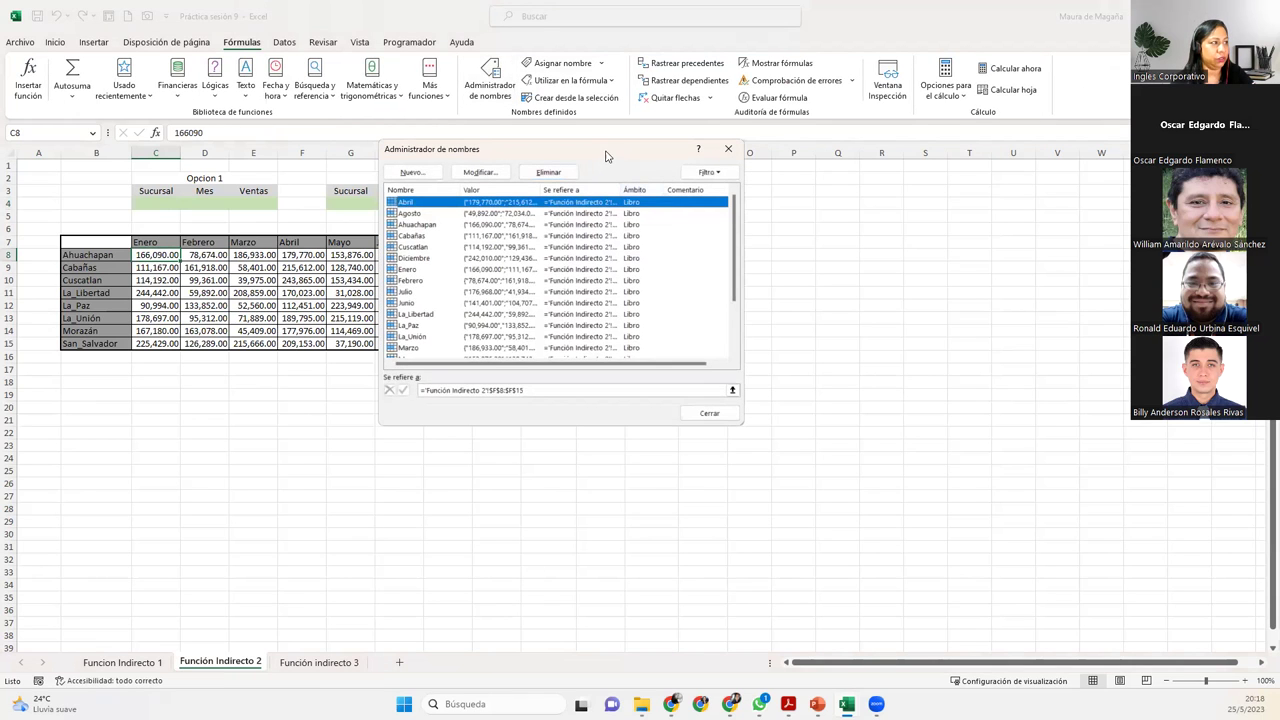
{"action": "left_click_drag", "start_coordinate": [606, 156], "coordinate": [850, 197]}
{"action": "mouse_move", "coordinate": [980, 330]}
{"action": "left_mouse_down"}
{"action": "mouse_move", "coordinate": [978, 404]}
{"action": "mouse_move", "coordinate": [978, 250]}
{"action": "left_mouse_up"}
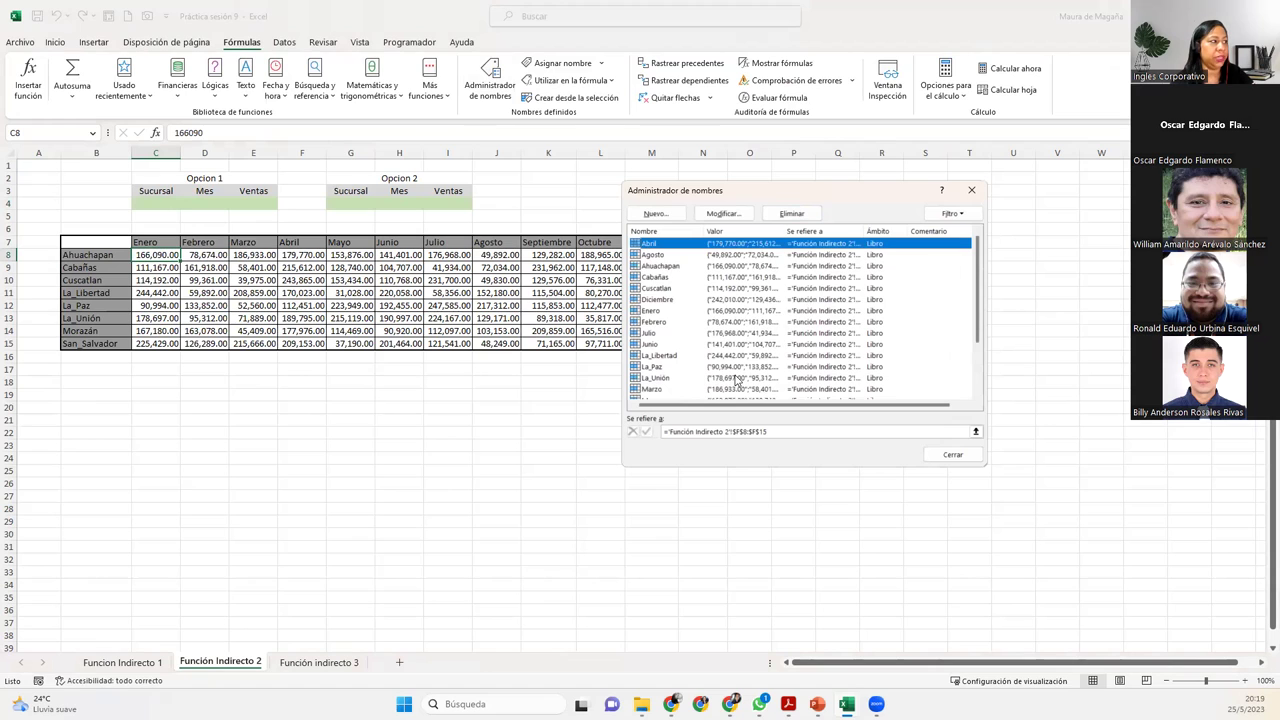
{"action": "left_click", "coordinate": [965, 189]}
Start an =Cuscatlan formula in E4 using autocomplete, then cancel the entry
{"action": "left_click", "coordinate": [247, 204]}
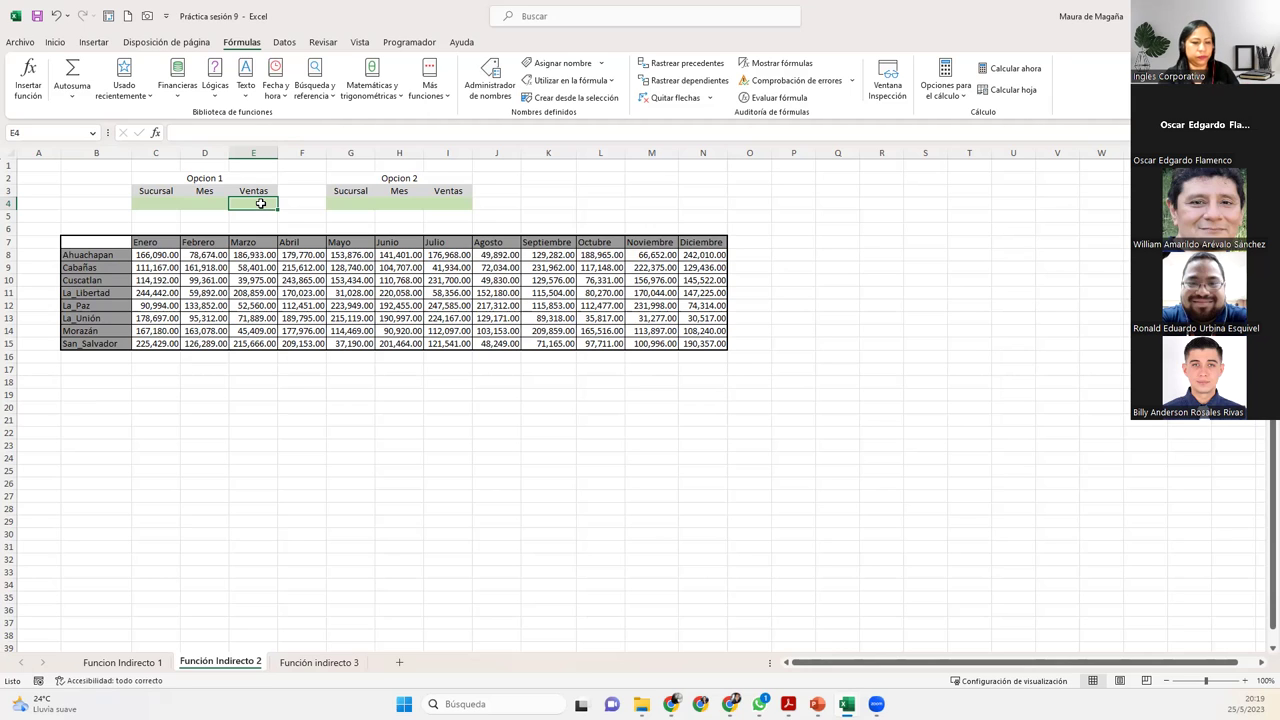
{"action": "type", "text": "="}
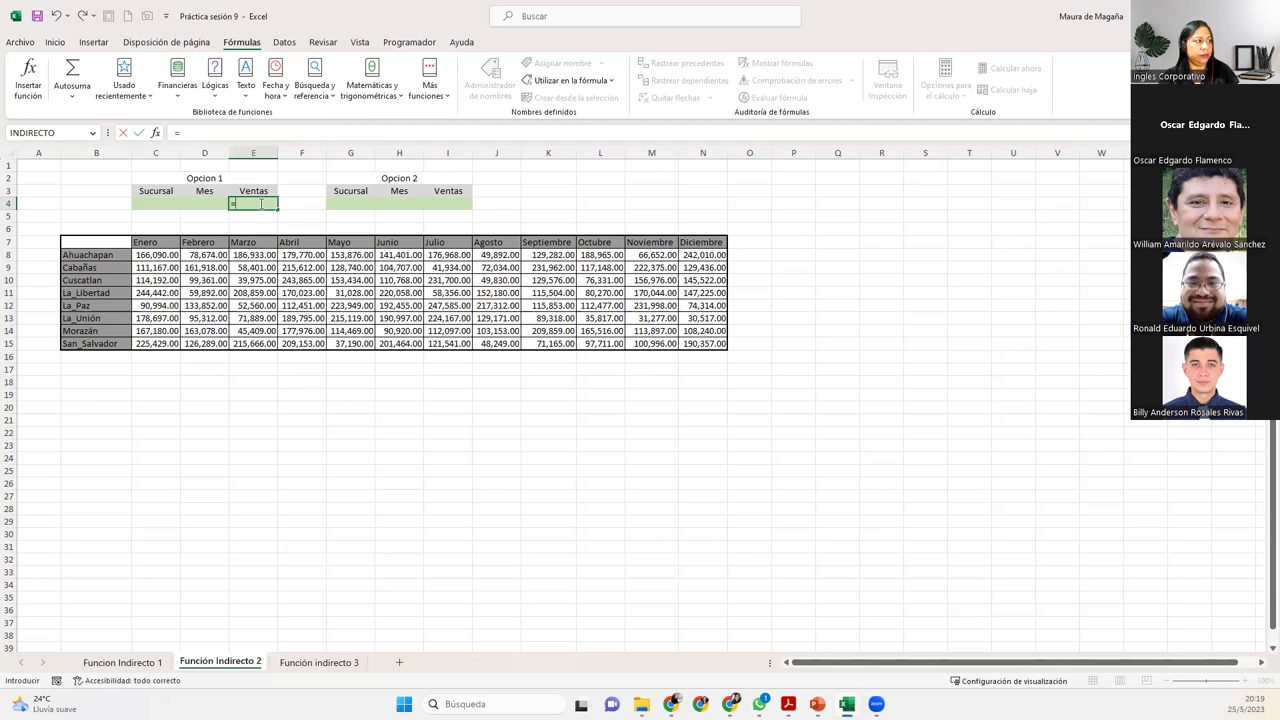
{"action": "type", "text": "cuc"}
{"action": "key", "text": "BackSpace"}
{"action": "type", "text": "s"}
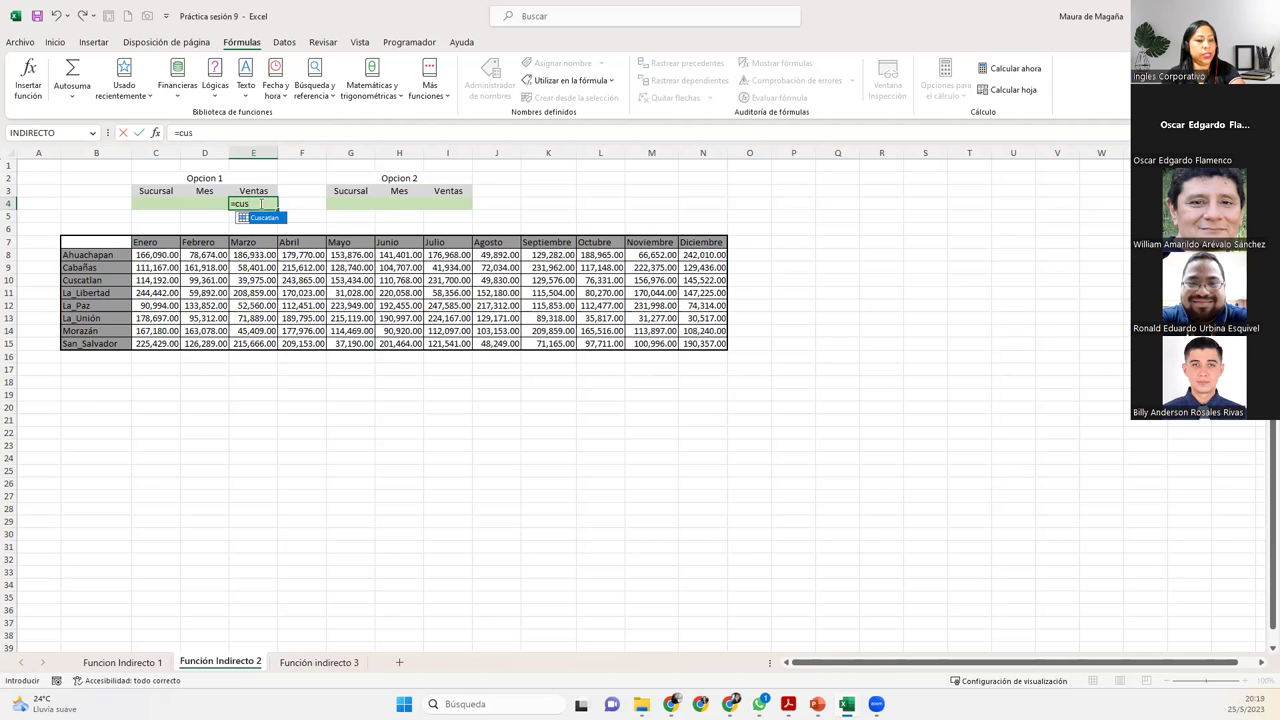
{"action": "key", "text": "Tab"}
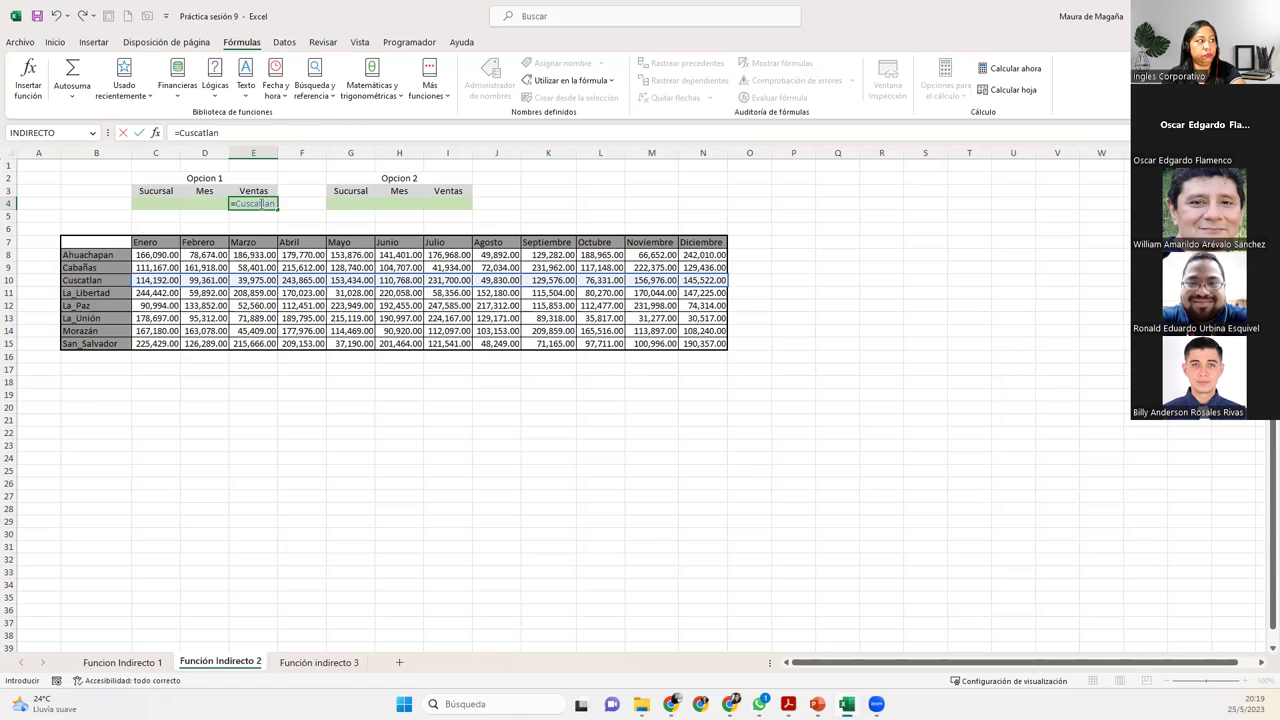
{"action": "key", "text": "Escape"}
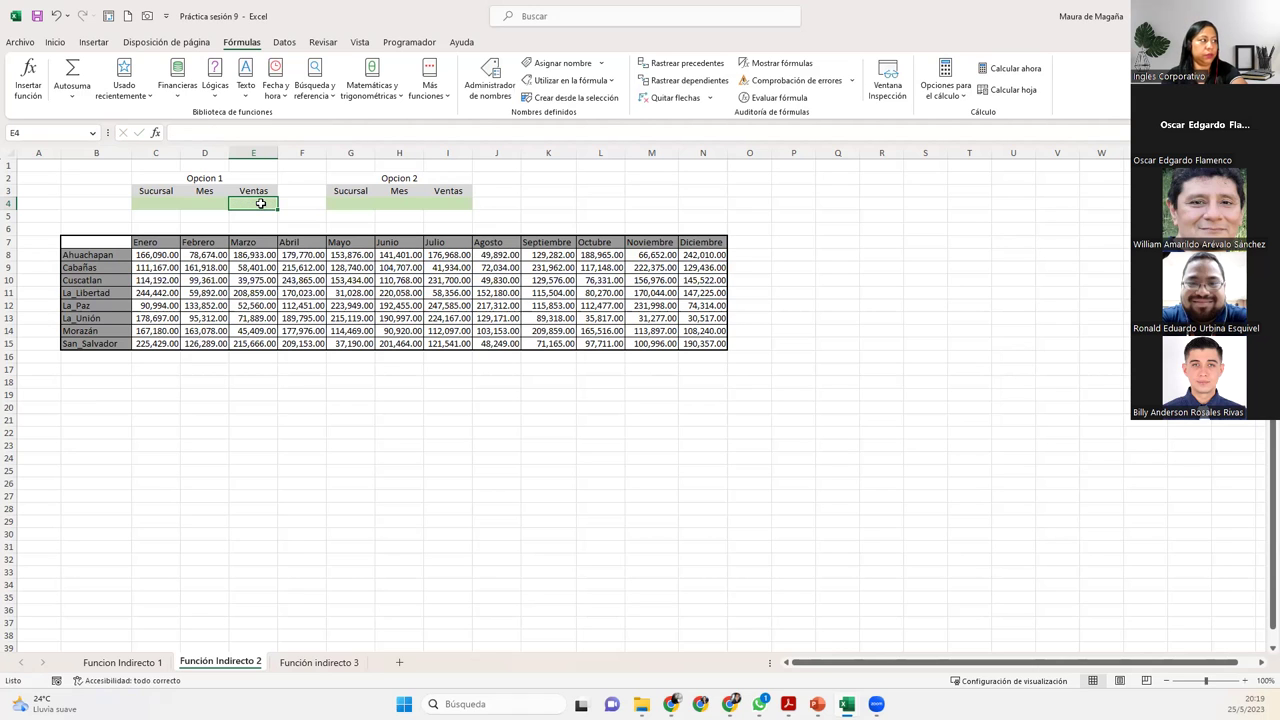
Zoom the sheet in to 180%
{"action": "left_click", "coordinate": [1246, 683]}
{"action": "left_click", "coordinate": [1246, 683]}
{"action": "left_click", "coordinate": [1246, 683]}
{"action": "left_click", "coordinate": [1246, 683]}
{"action": "left_click", "coordinate": [1246, 683]}
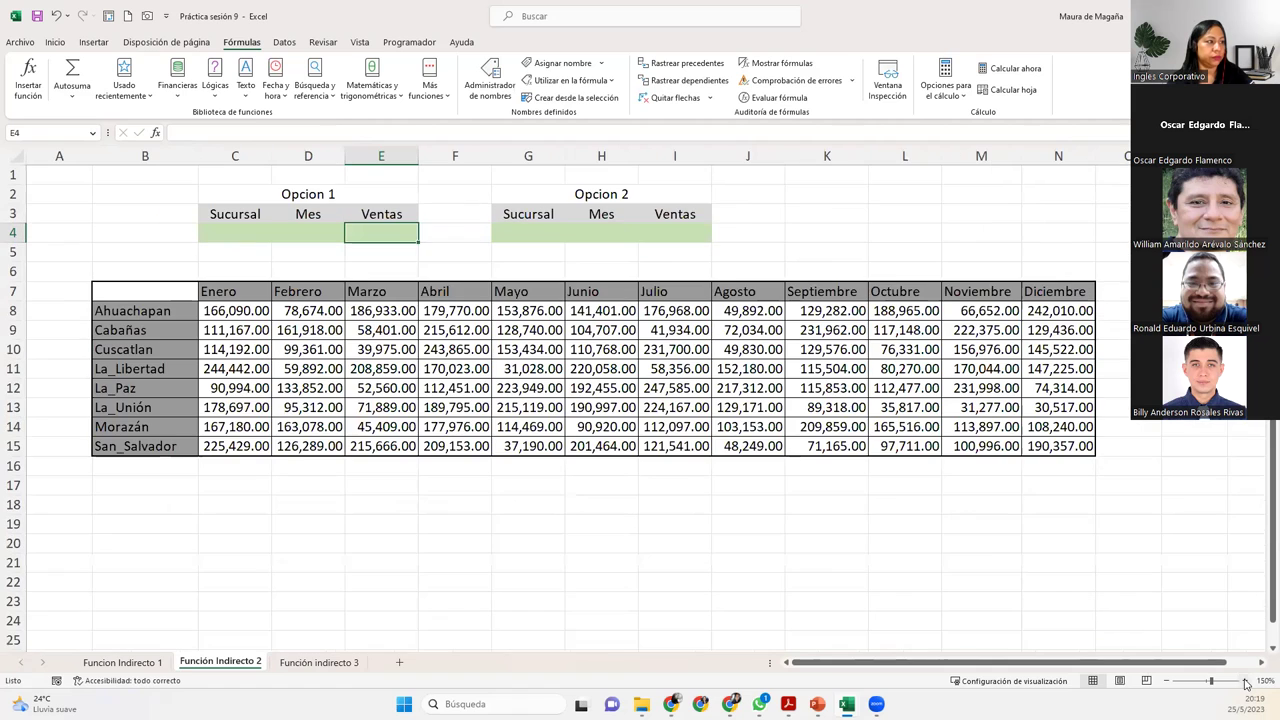
{"action": "left_click", "coordinate": [1246, 683]}
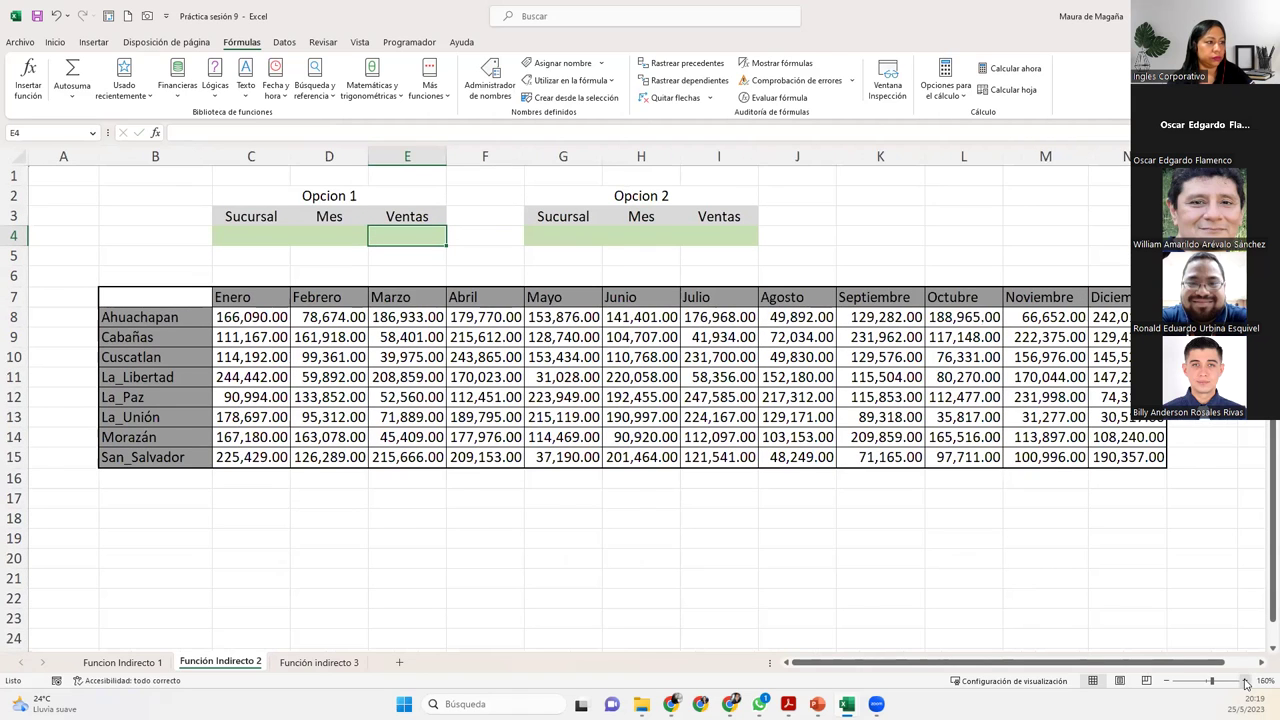
{"action": "left_click", "coordinate": [1246, 683]}
{"action": "left_click", "coordinate": [1246, 683]}
{"action": "left_click", "coordinate": [1260, 663]}
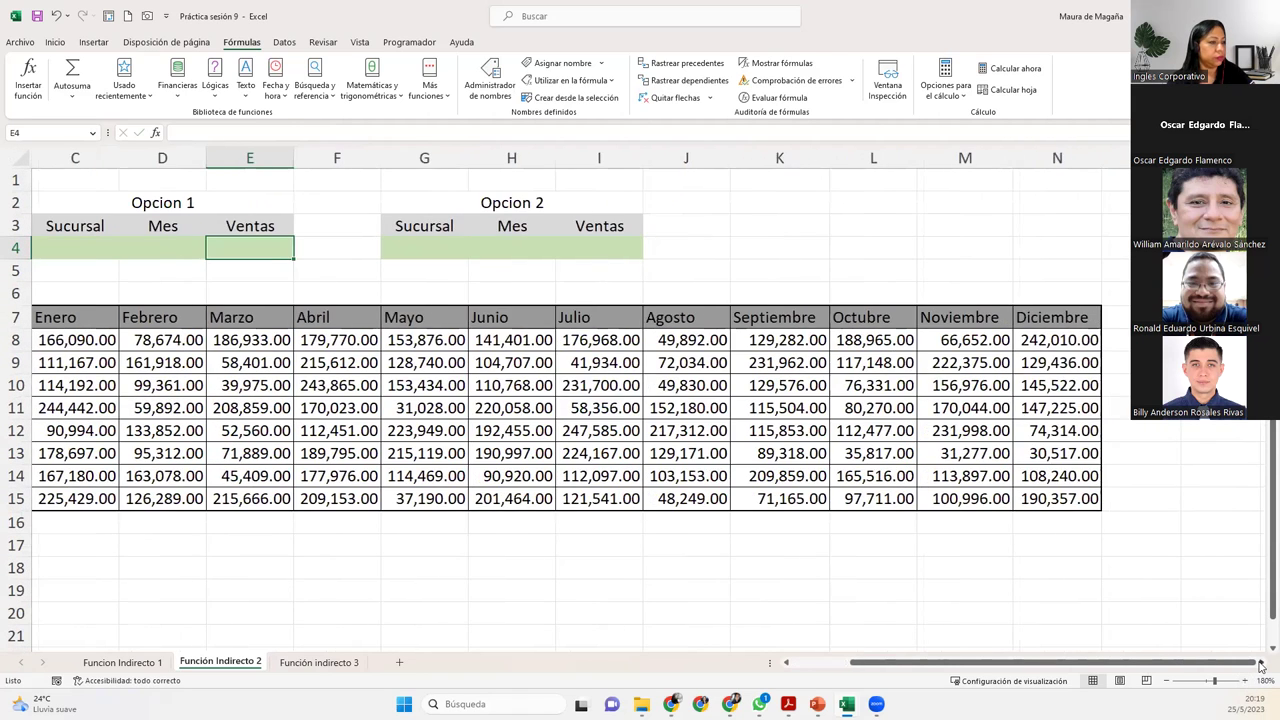
{"action": "left_click_drag", "start_coordinate": [1256, 664], "coordinate": [1240, 664]}
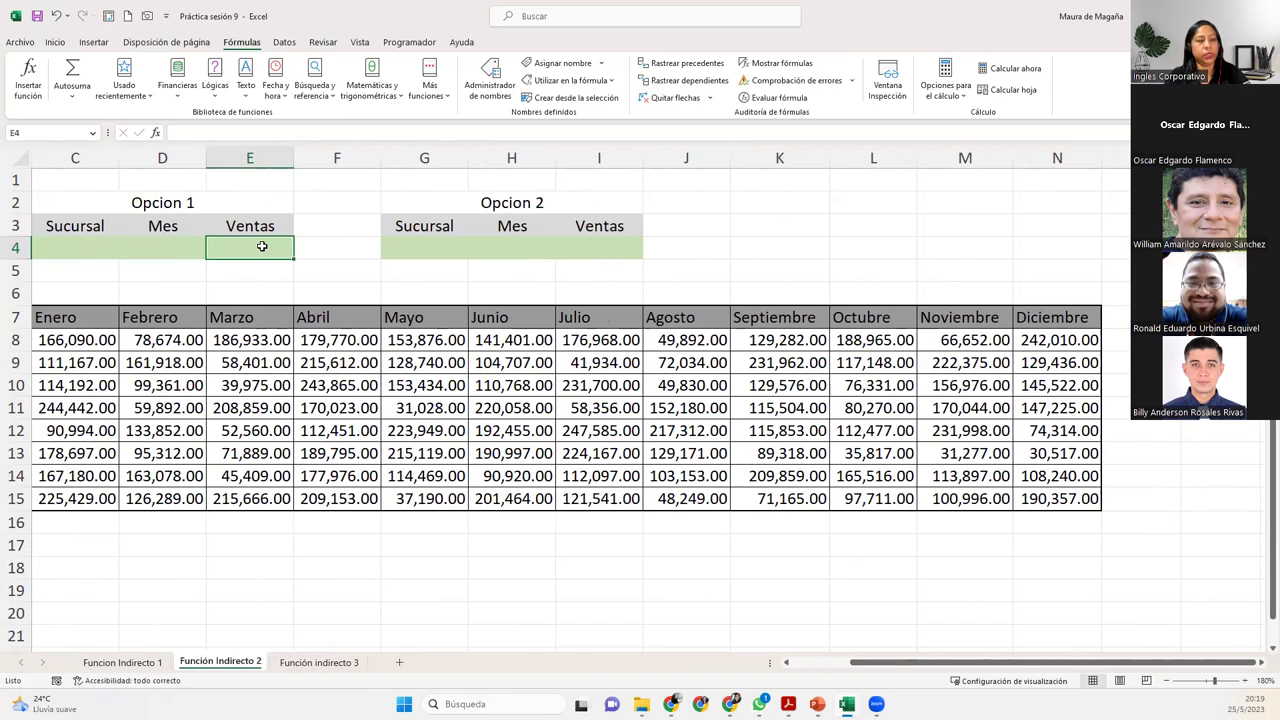
Enter =Cuscatlan Mayo in E4 so it returns 153434
{"action": "type", "text": "=cus"}
{"action": "key", "text": "Tab"}
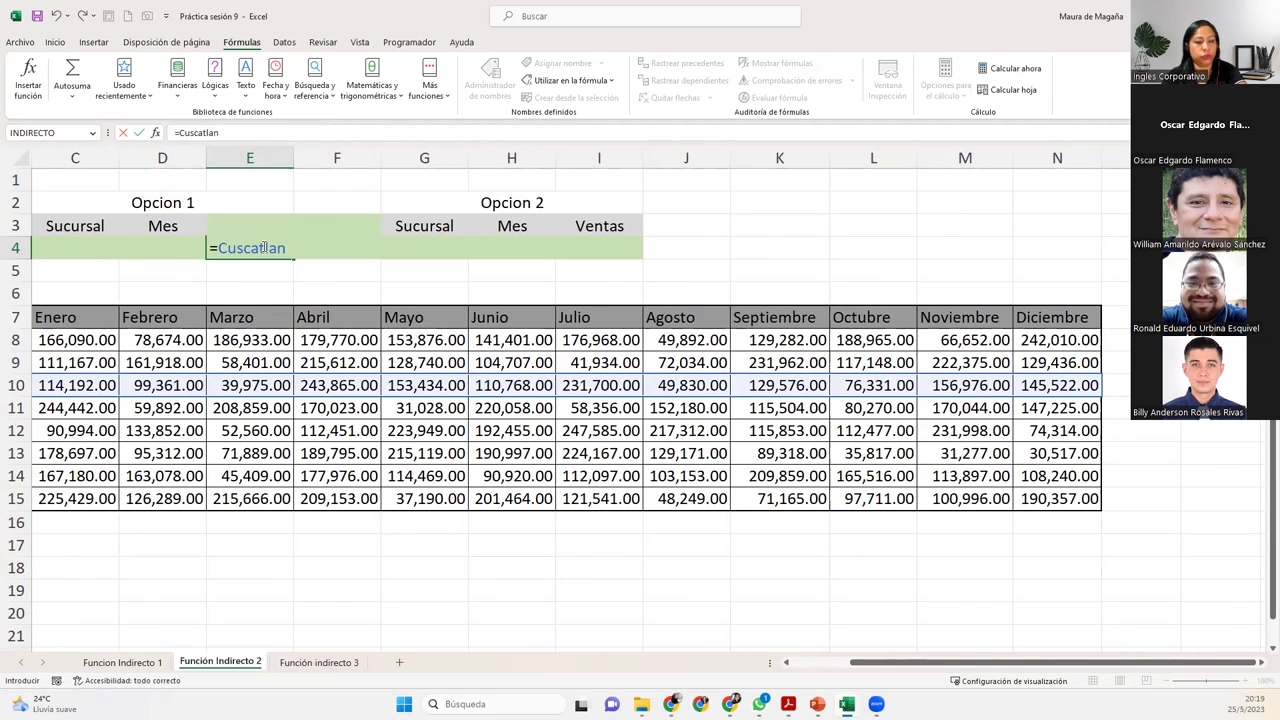
{"action": "type", "text": " May"}
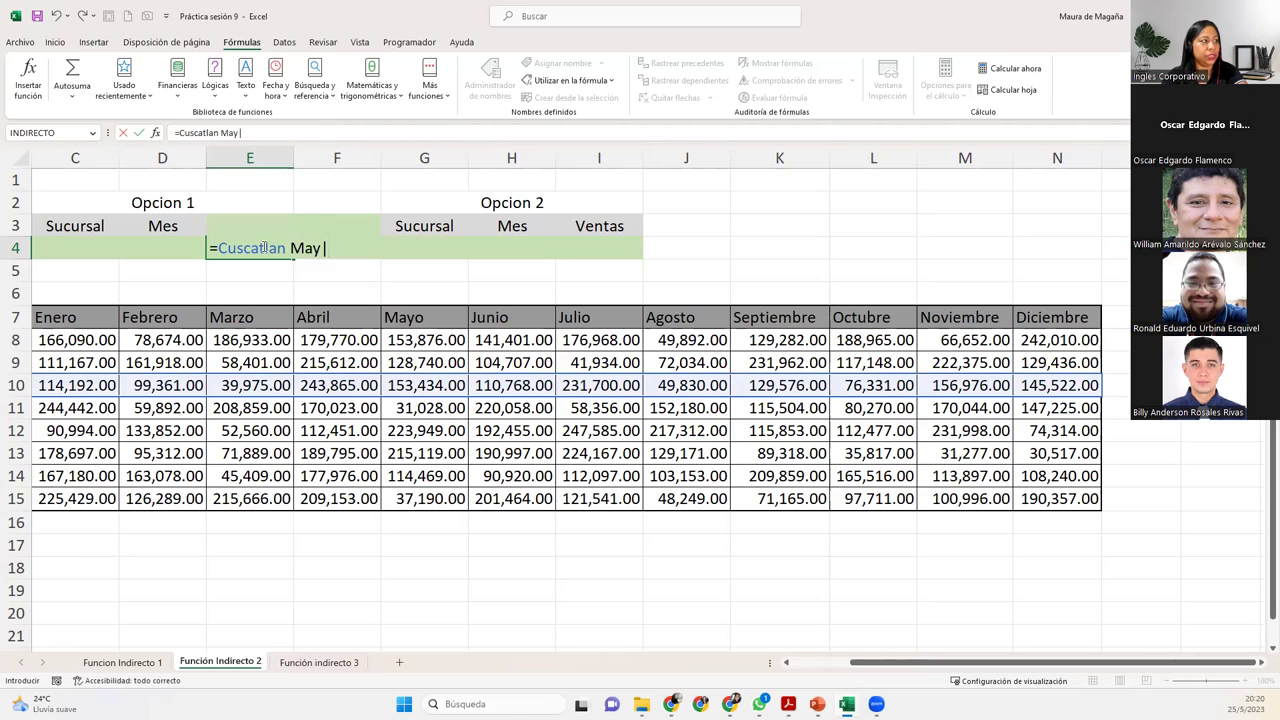
{"action": "key", "text": "BackSpace"}
{"action": "key", "text": "Tab"}
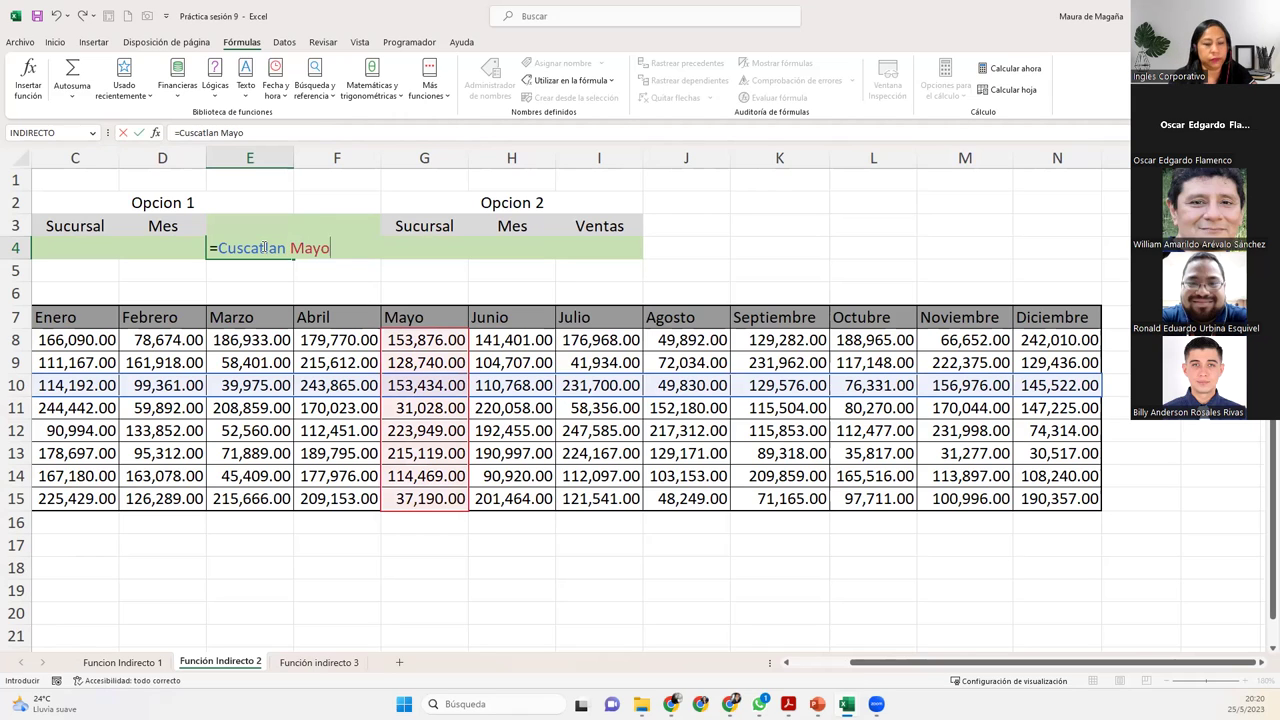
{"action": "key", "text": "Return"}
{"action": "left_click", "coordinate": [260, 247]}
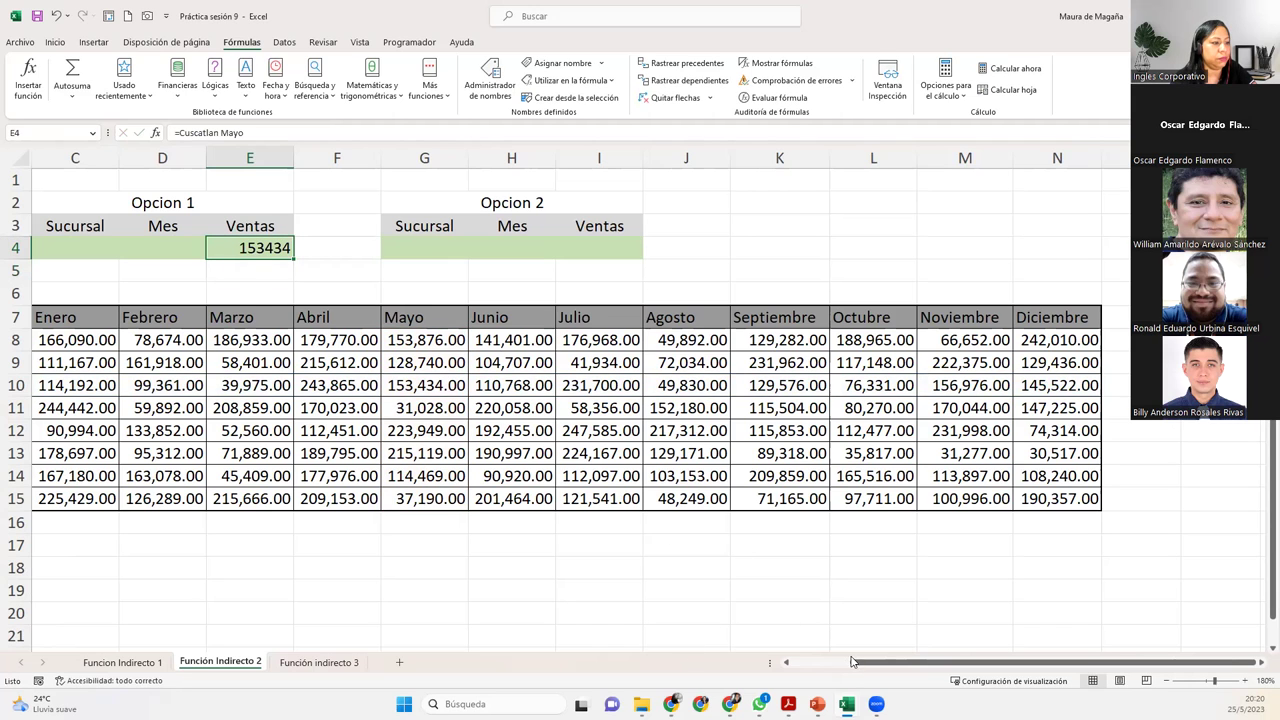
Highlight the Cuscatlan row and Mayo column, then show E4's =Cuscatlan Mayo formula
{"action": "left_click_drag", "start_coordinate": [868, 663], "coordinate": [831, 677]}
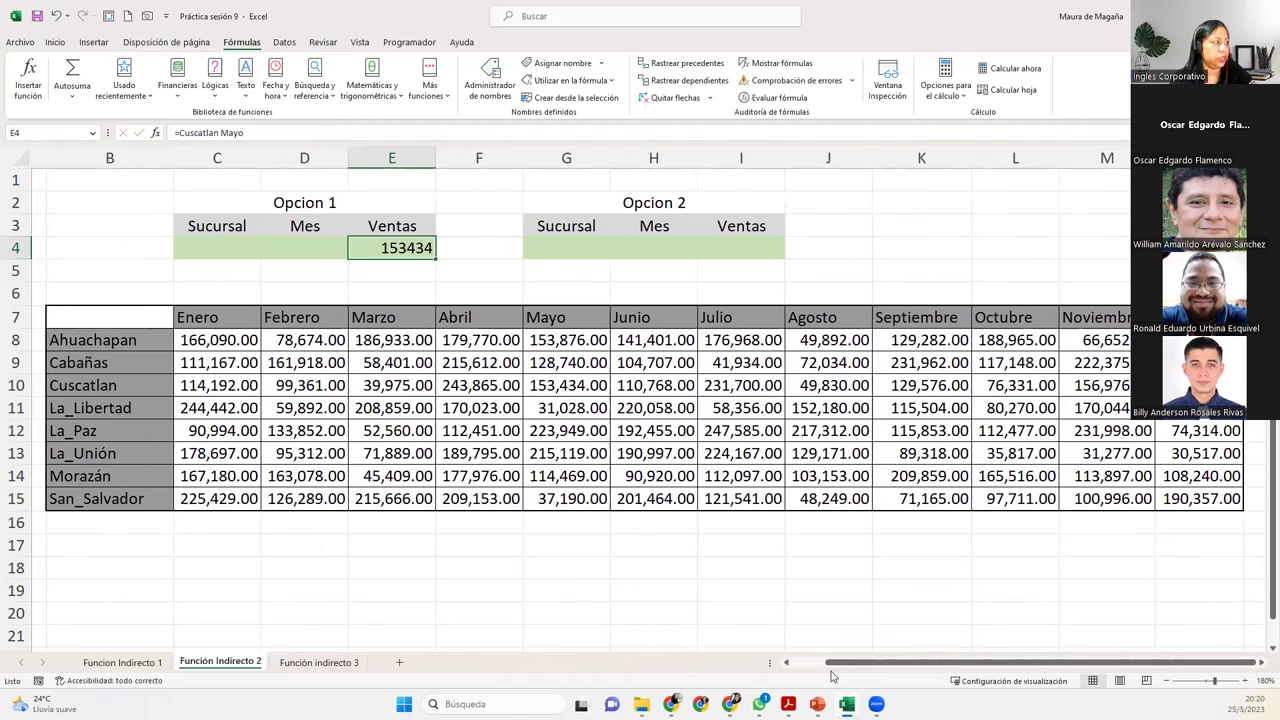
{"action": "left_click", "coordinate": [360, 410]}
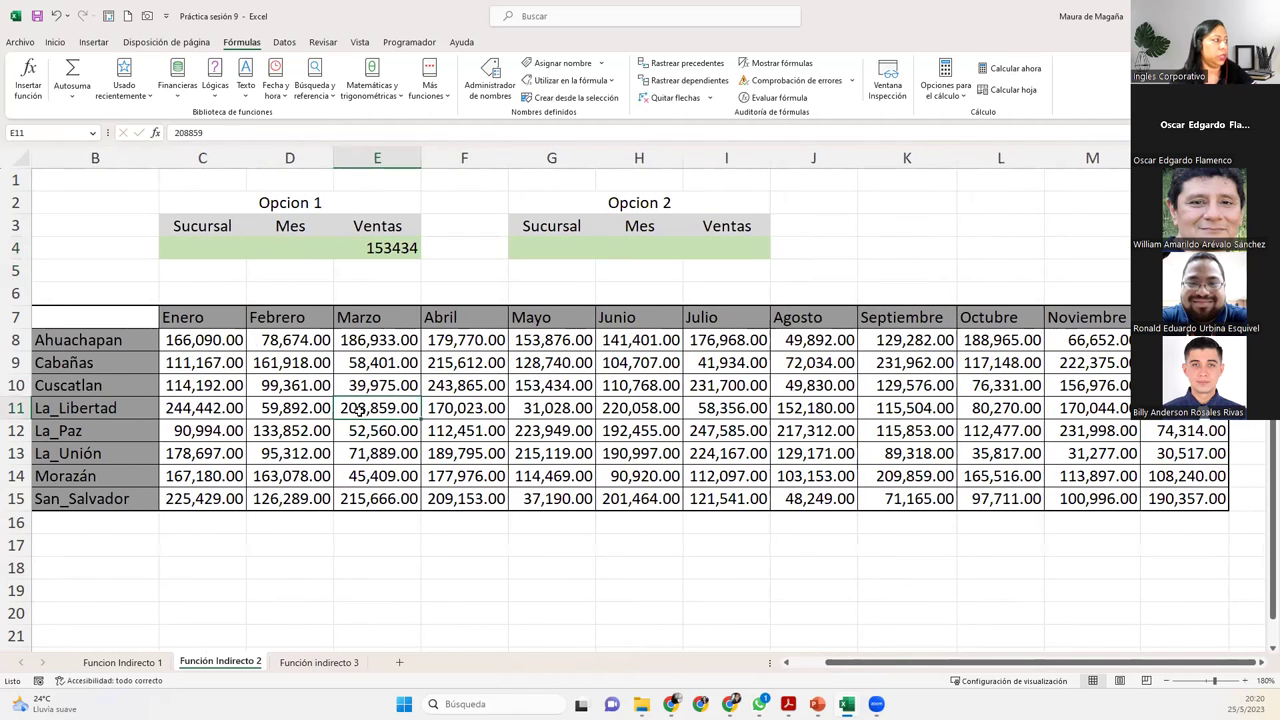
{"action": "left_click", "coordinate": [16, 385]}
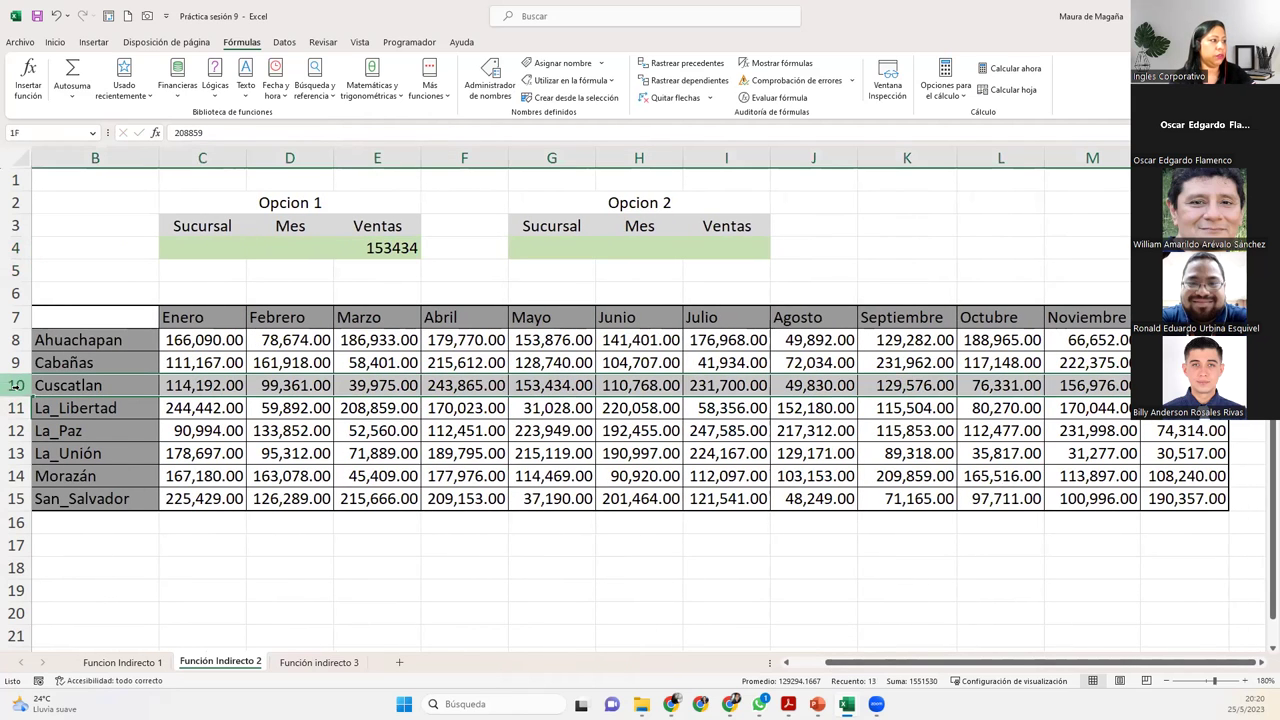
{"action": "left_click", "coordinate": [536, 148]}
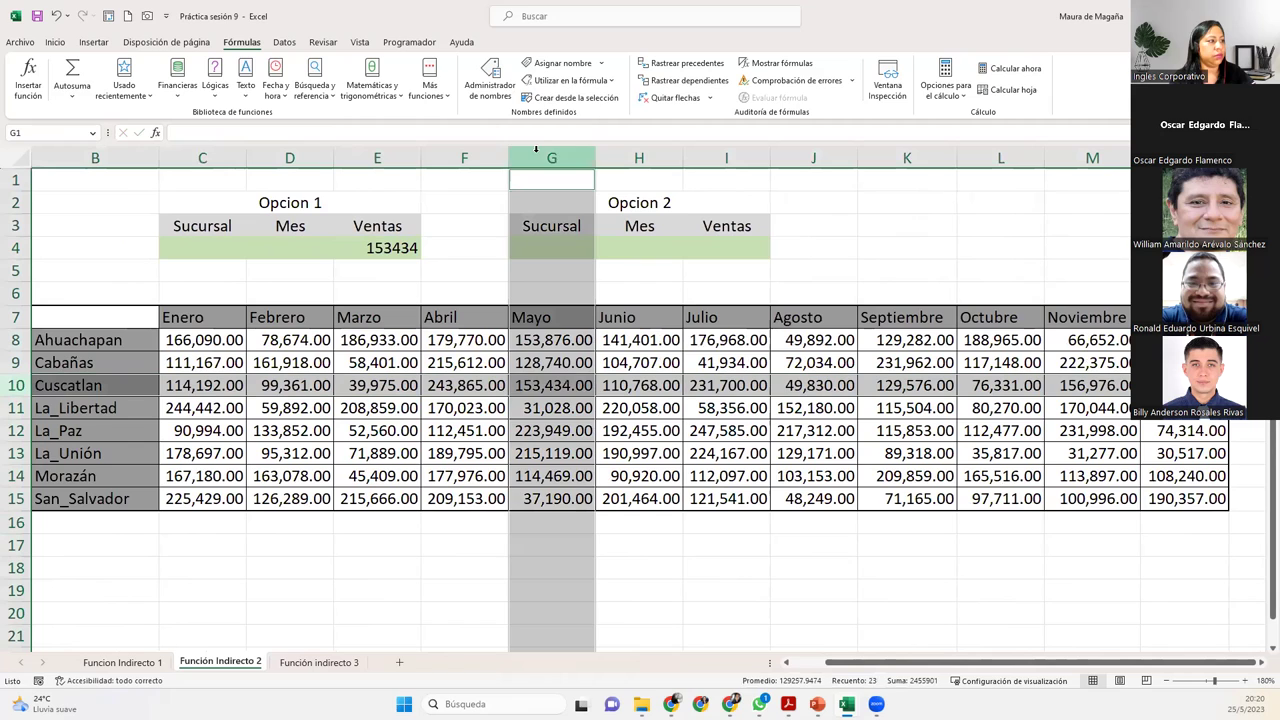
{"action": "left_click", "coordinate": [587, 383], "text": "ctrl"}
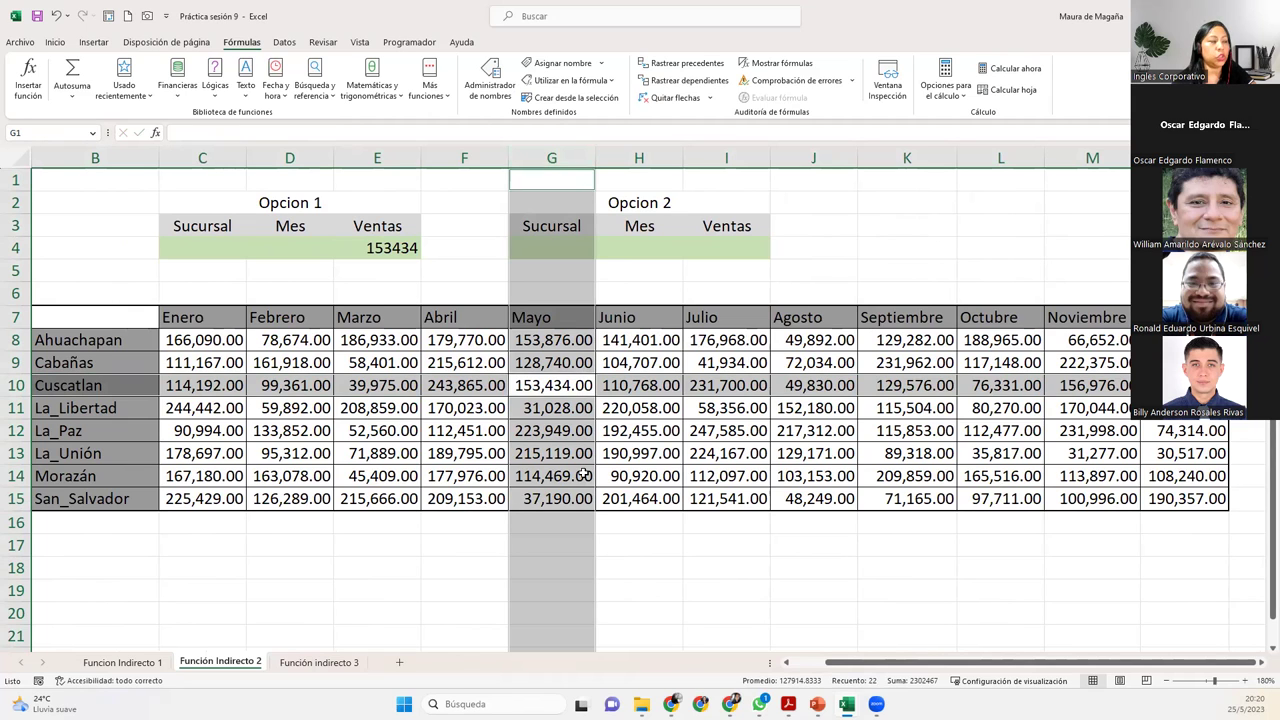
{"action": "double_click", "coordinate": [388, 250]}
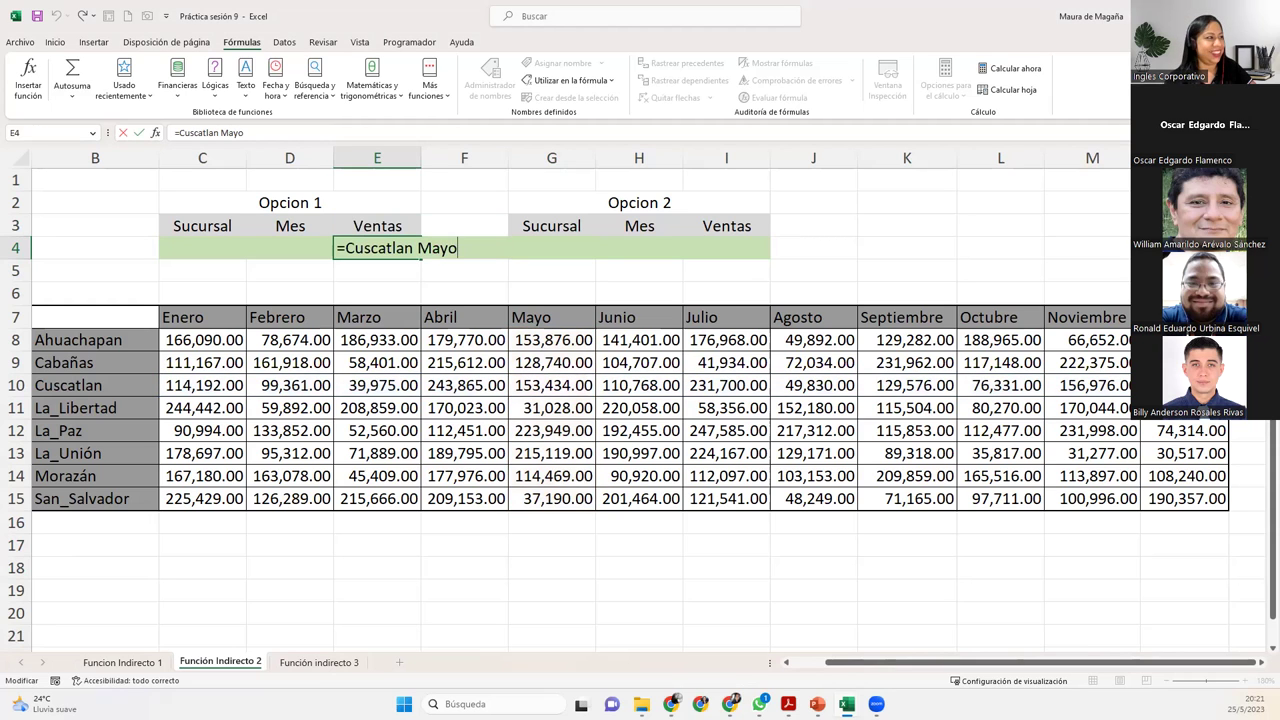
{"action": "key", "text": "Return"}
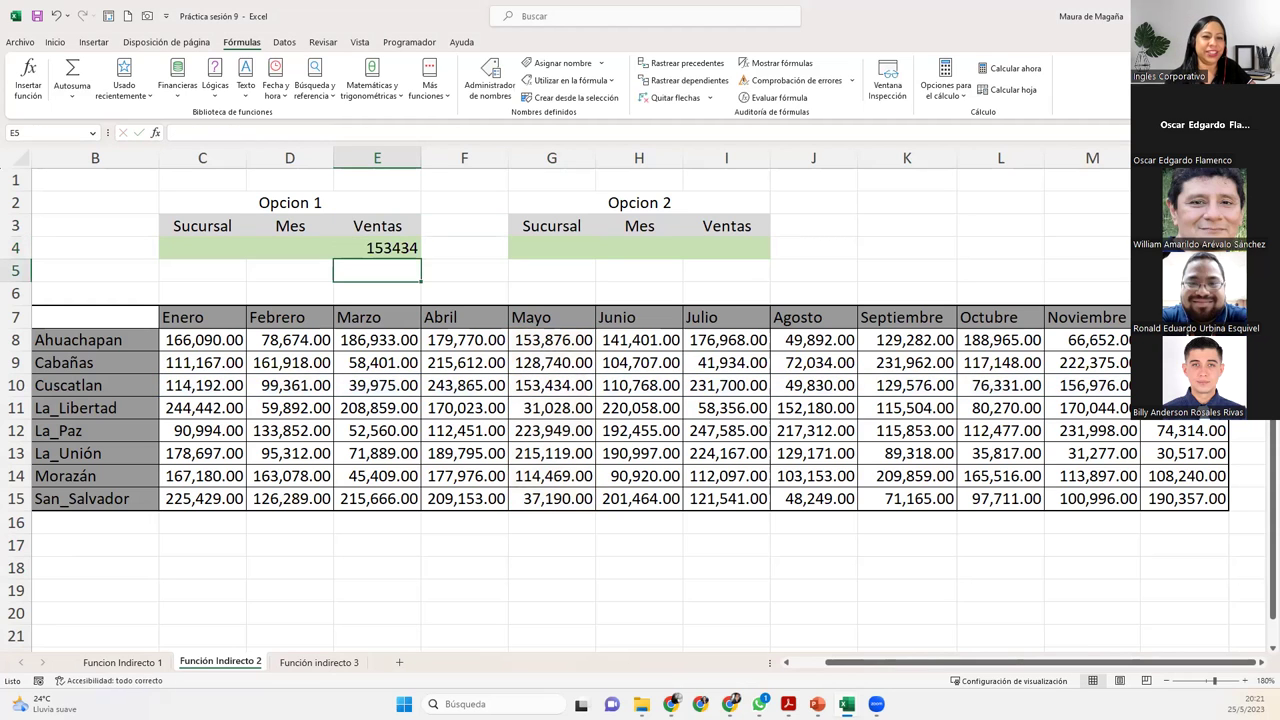
{"action": "key", "text": "alt+Tab"}
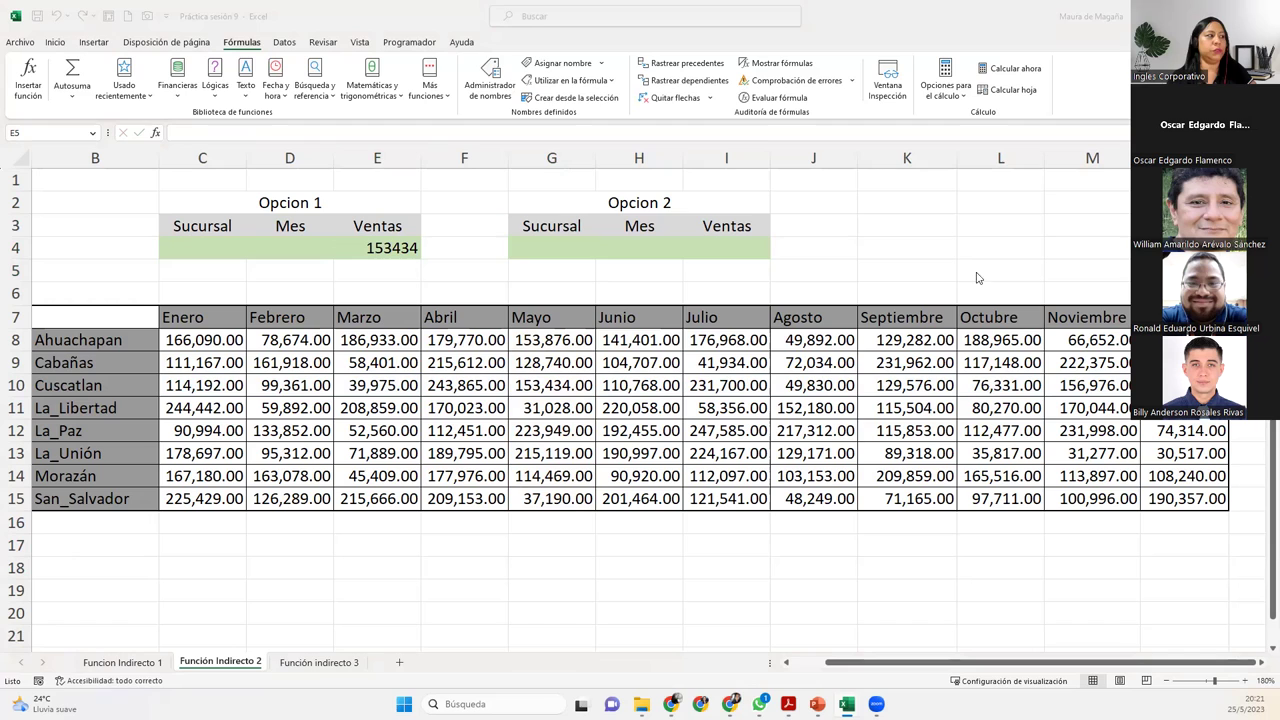
{"action": "left_click", "coordinate": [391, 247]}
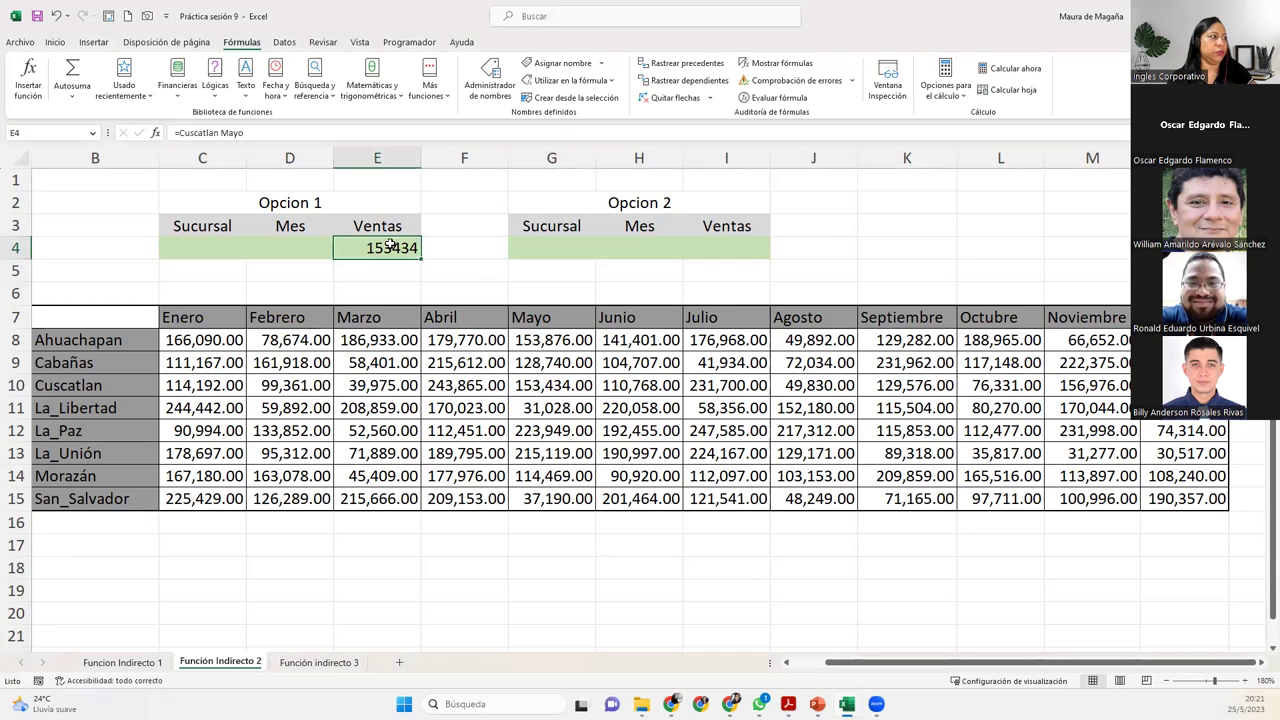
{"action": "double_click", "coordinate": [391, 247]}
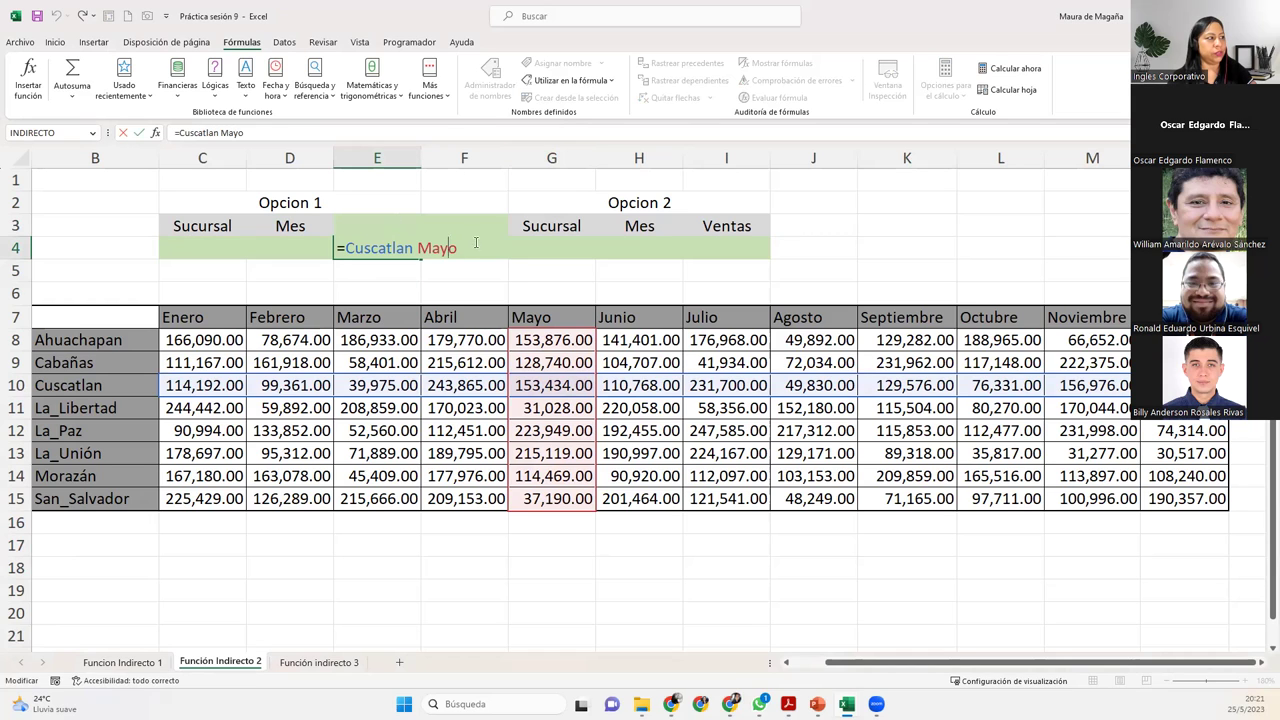
{"action": "key", "text": "Return"}
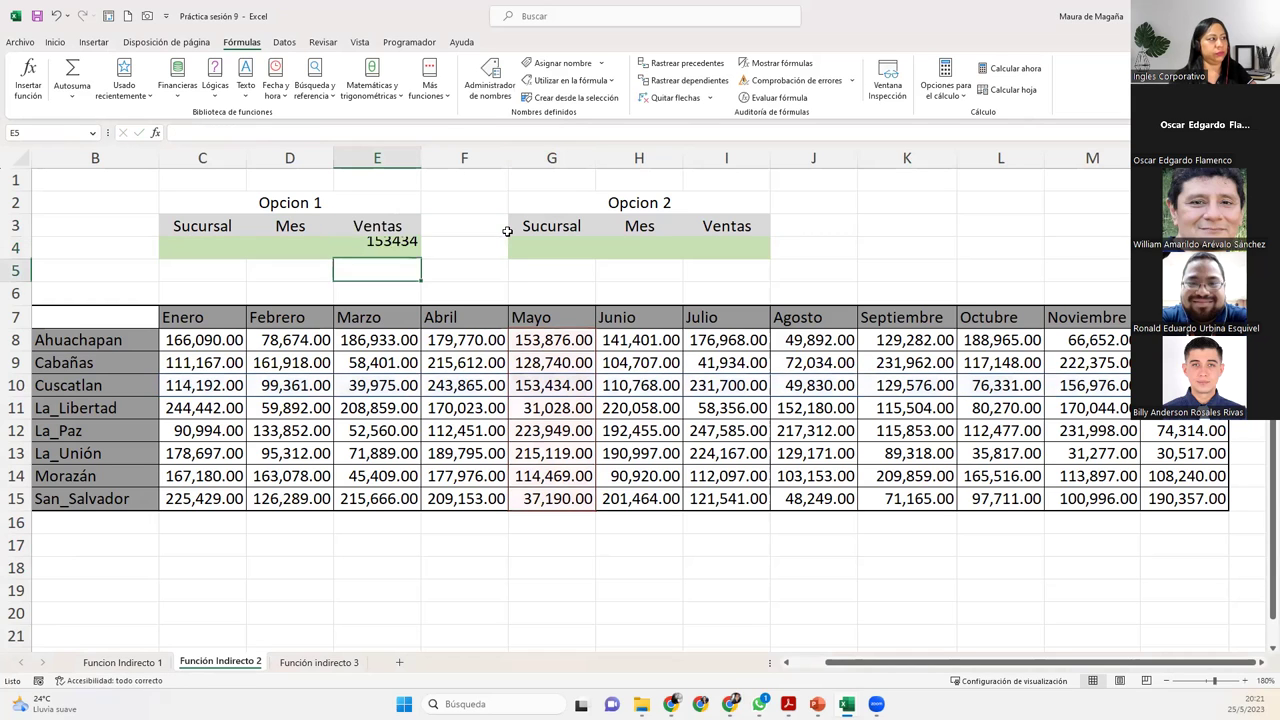
{"action": "left_click", "coordinate": [392, 245]}
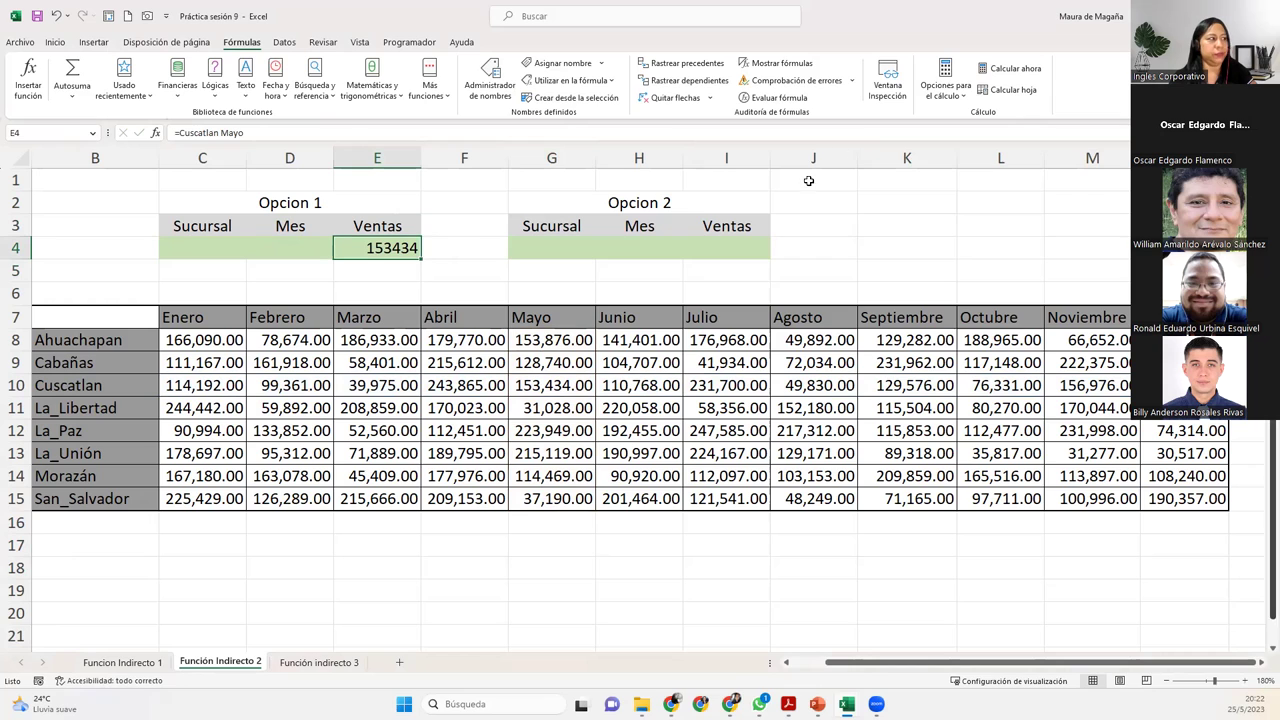
{"action": "left_click", "coordinate": [226, 248]}
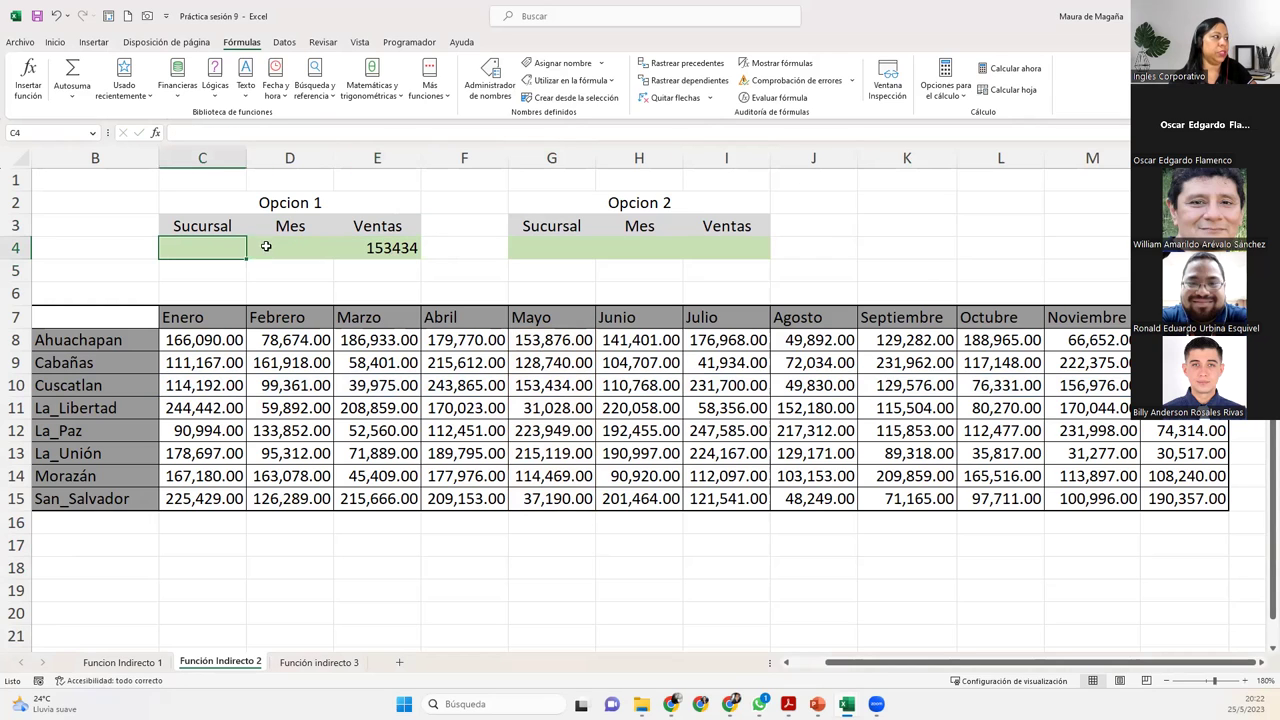
Replace Cuscatlan with Morazán in E4's formula, giving =Morazán Mayo and 114469
{"action": "double_click", "coordinate": [399, 254]}
{"action": "double_click", "coordinate": [398, 248]}
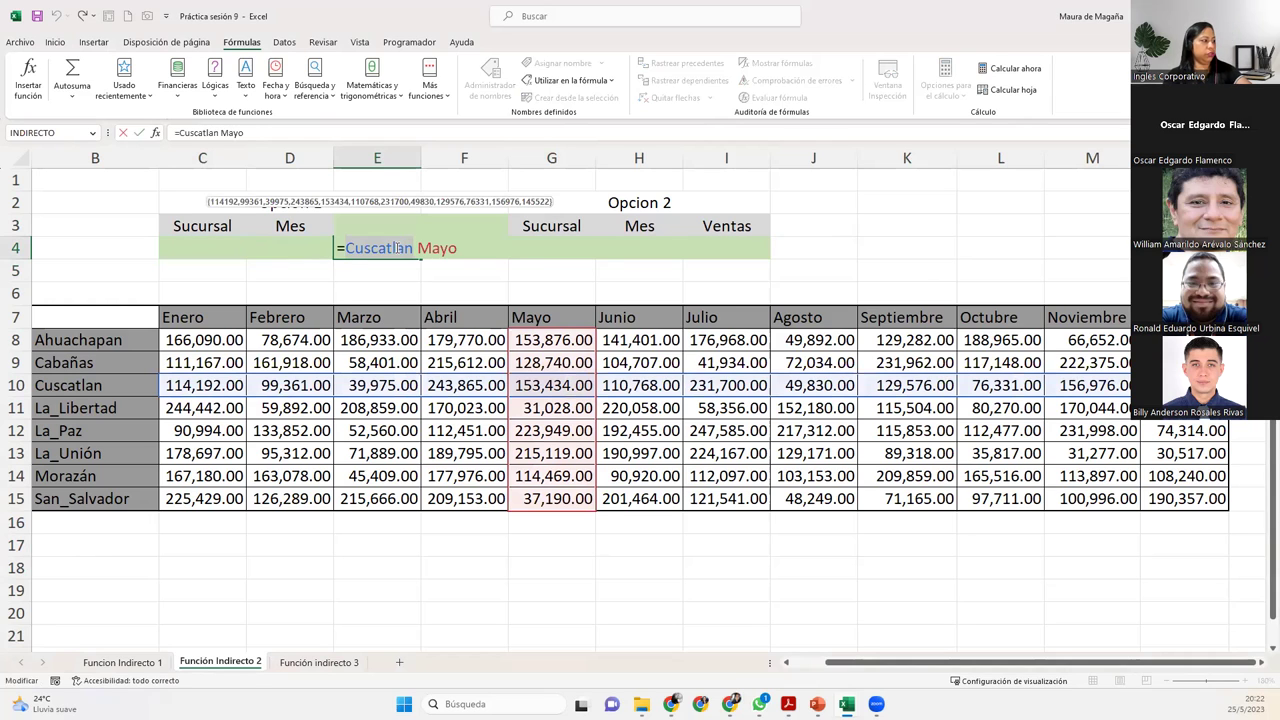
{"action": "type", "text": "Moraza"}
{"action": "key", "text": "BackSpace"}
{"action": "key", "text": "BackSpace"}
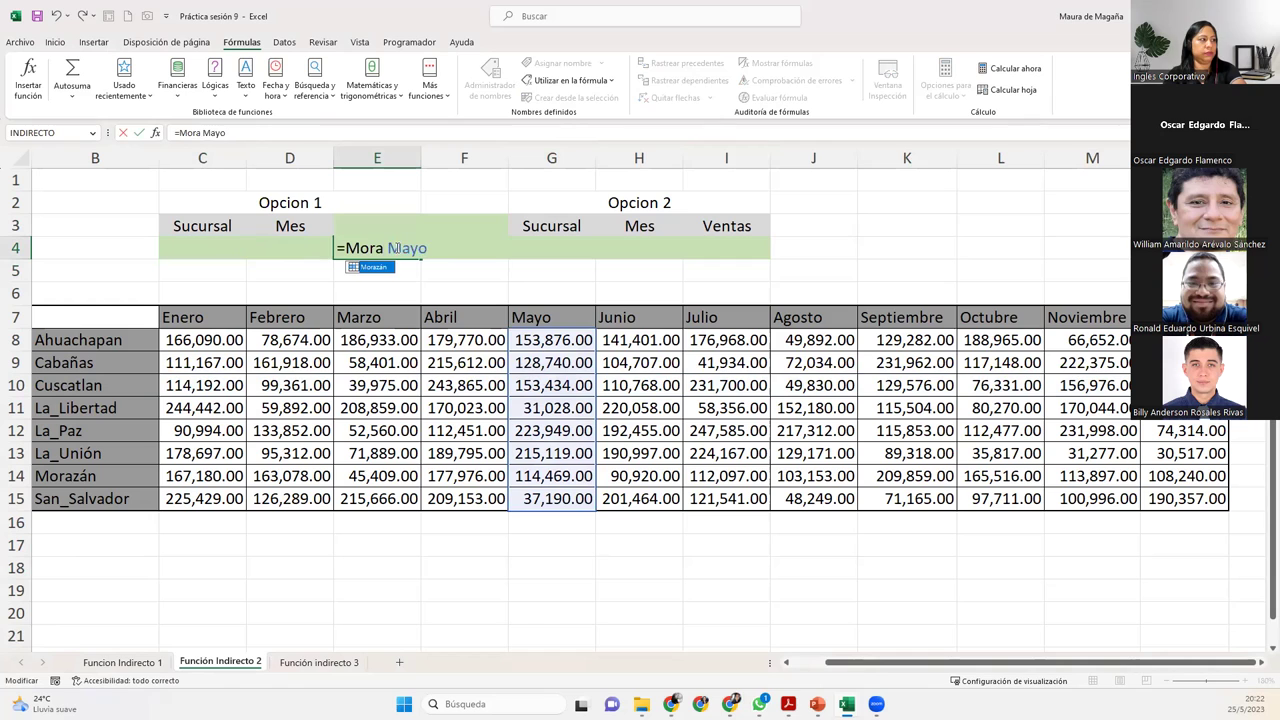
{"action": "key", "text": "Tab"}
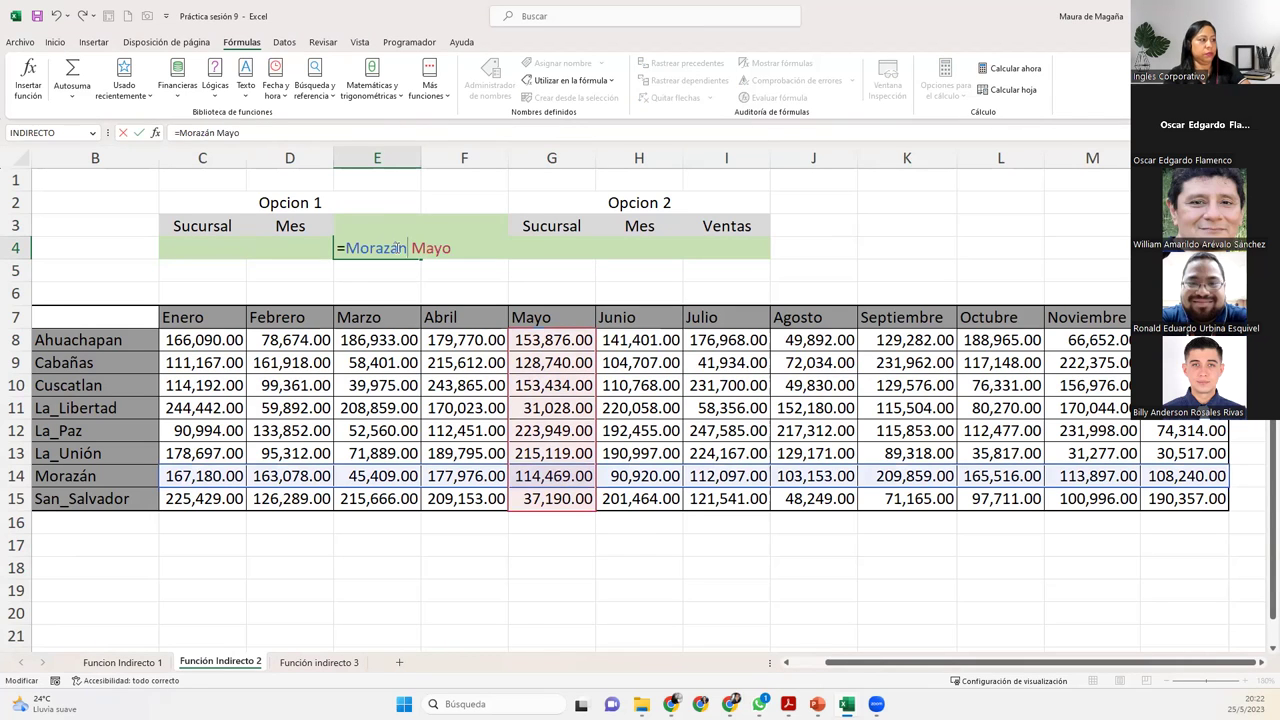
{"action": "key", "text": "Return"}
{"action": "left_click", "coordinate": [395, 247]}
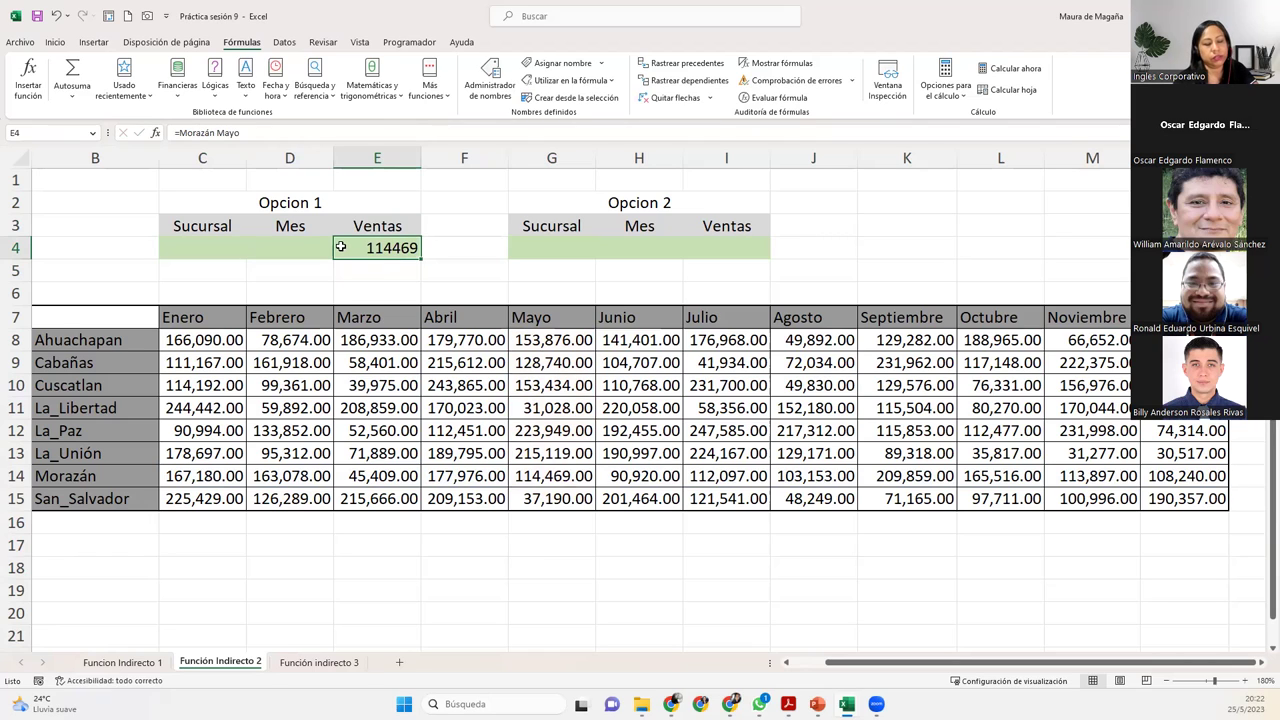
{"action": "left_click", "coordinate": [205, 240]}
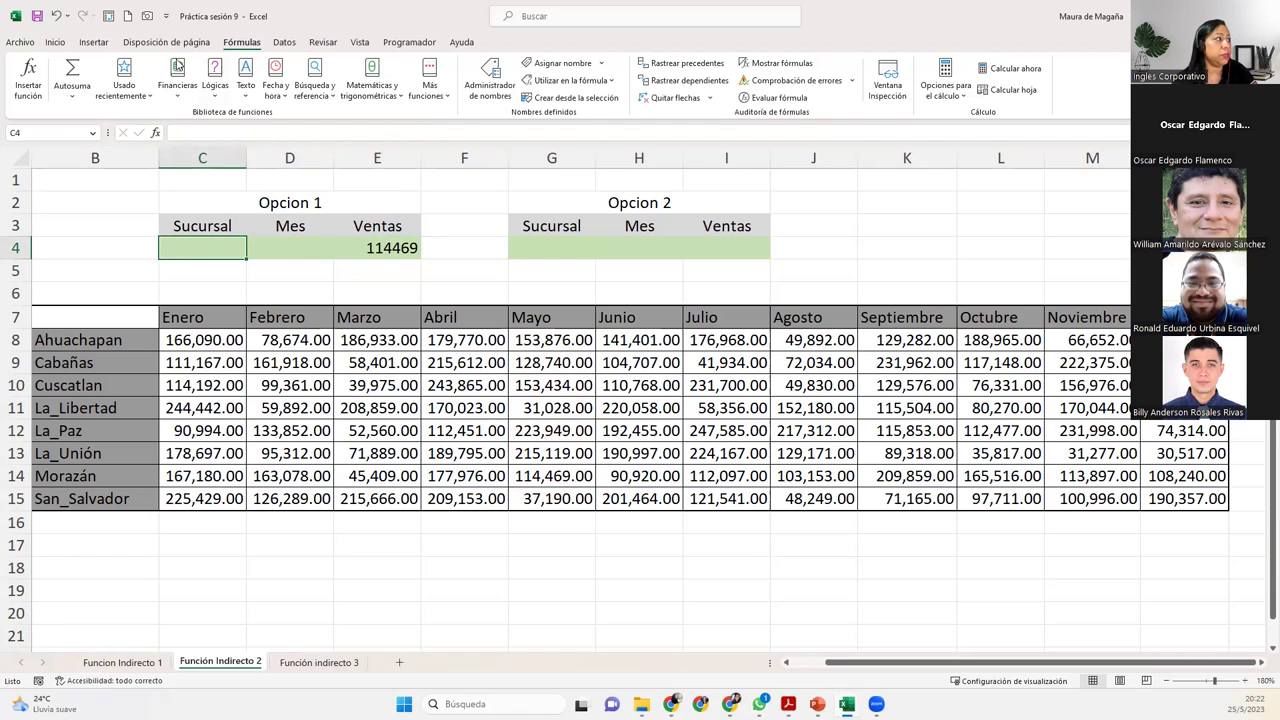
{"action": "left_click", "coordinate": [288, 42]}
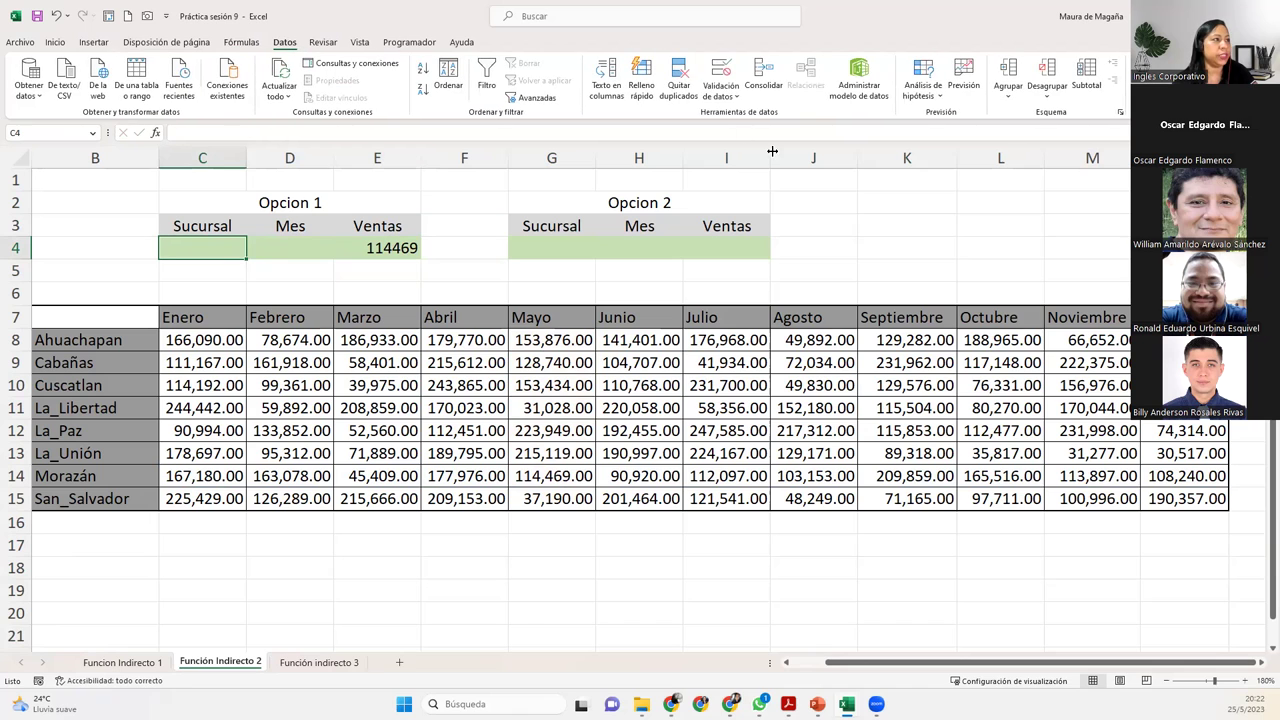
{"action": "left_click", "coordinate": [720, 70]}
{"action": "left_click", "coordinate": [756, 293]}
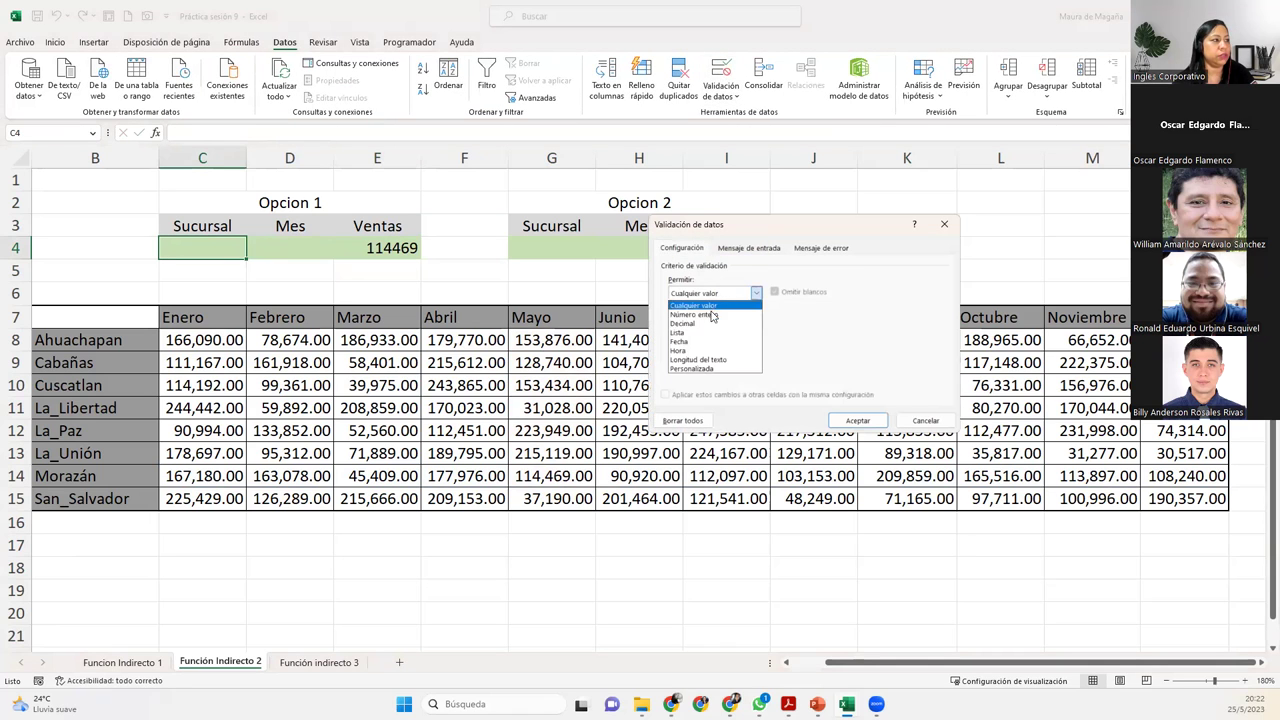
{"action": "left_click", "coordinate": [705, 333]}
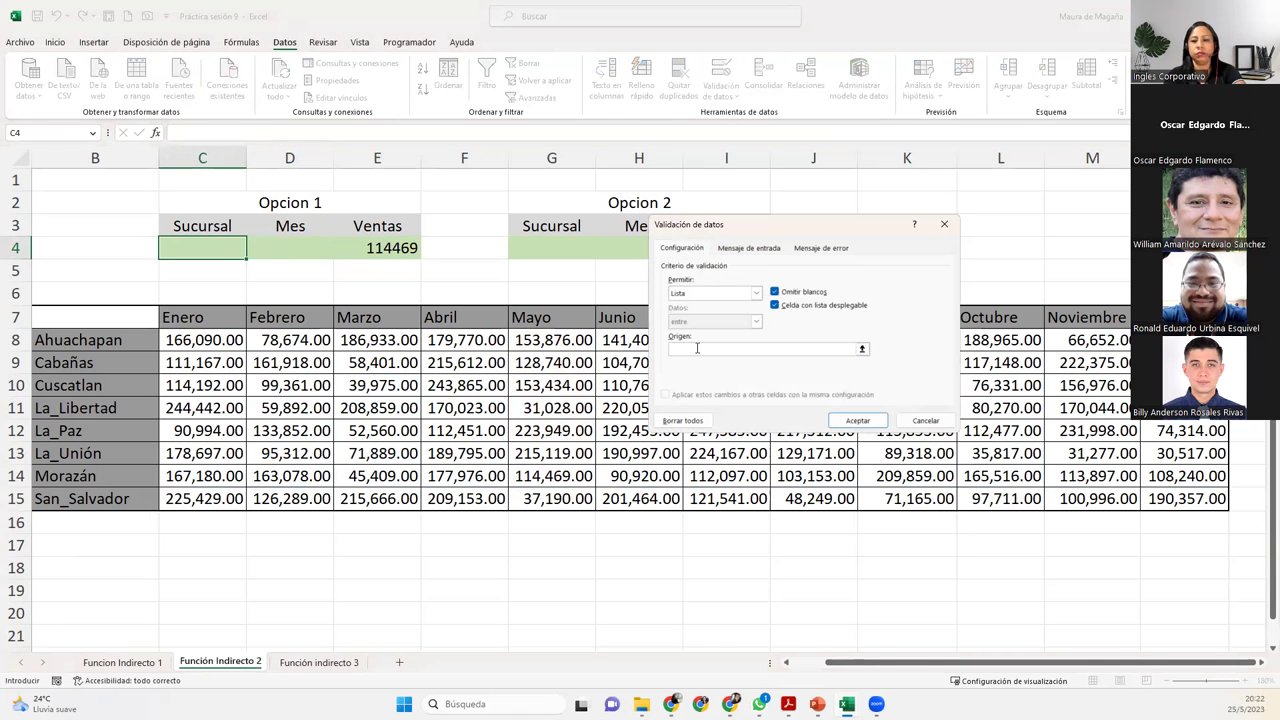
{"action": "type", "text": "="}
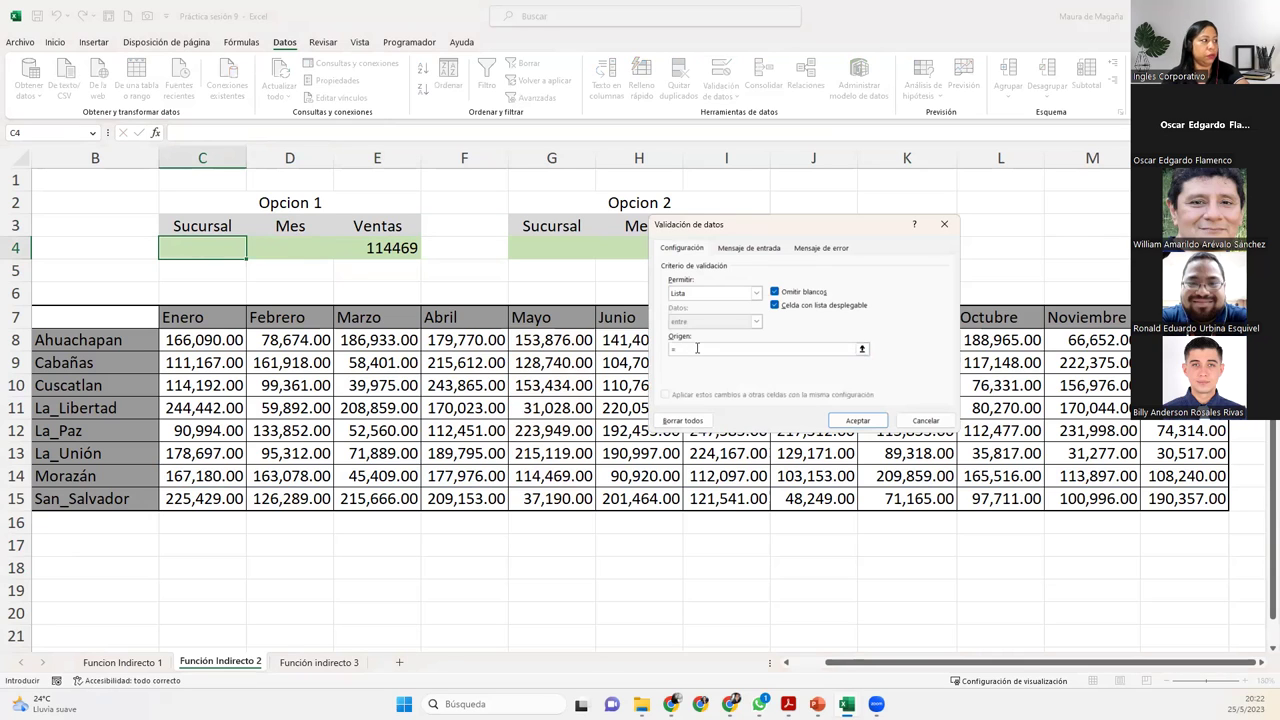
{"action": "type", "text": "su"}
{"action": "key", "text": "BackSpace"}
{"action": "key", "text": "BackSpace"}
{"action": "key", "text": "BackSpace"}
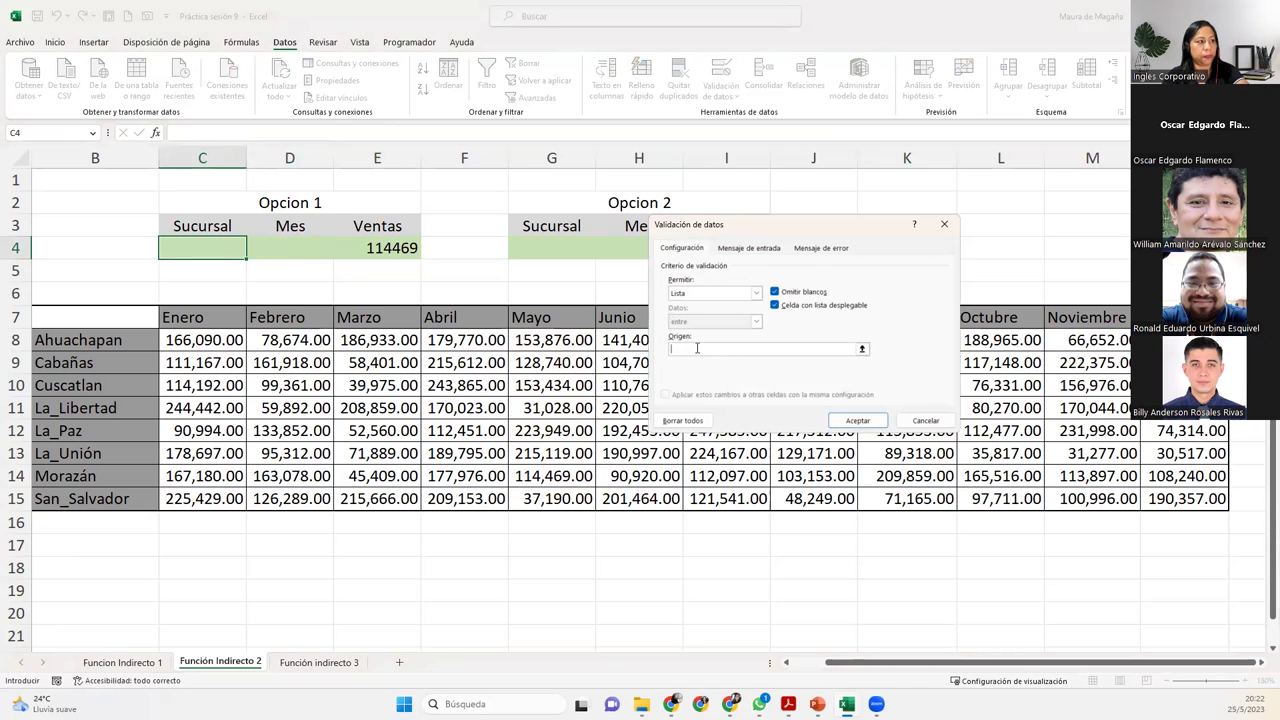
{"action": "type", "text": "departam"}
{"action": "type", "text": "ento"}
{"action": "key", "text": "Return"}
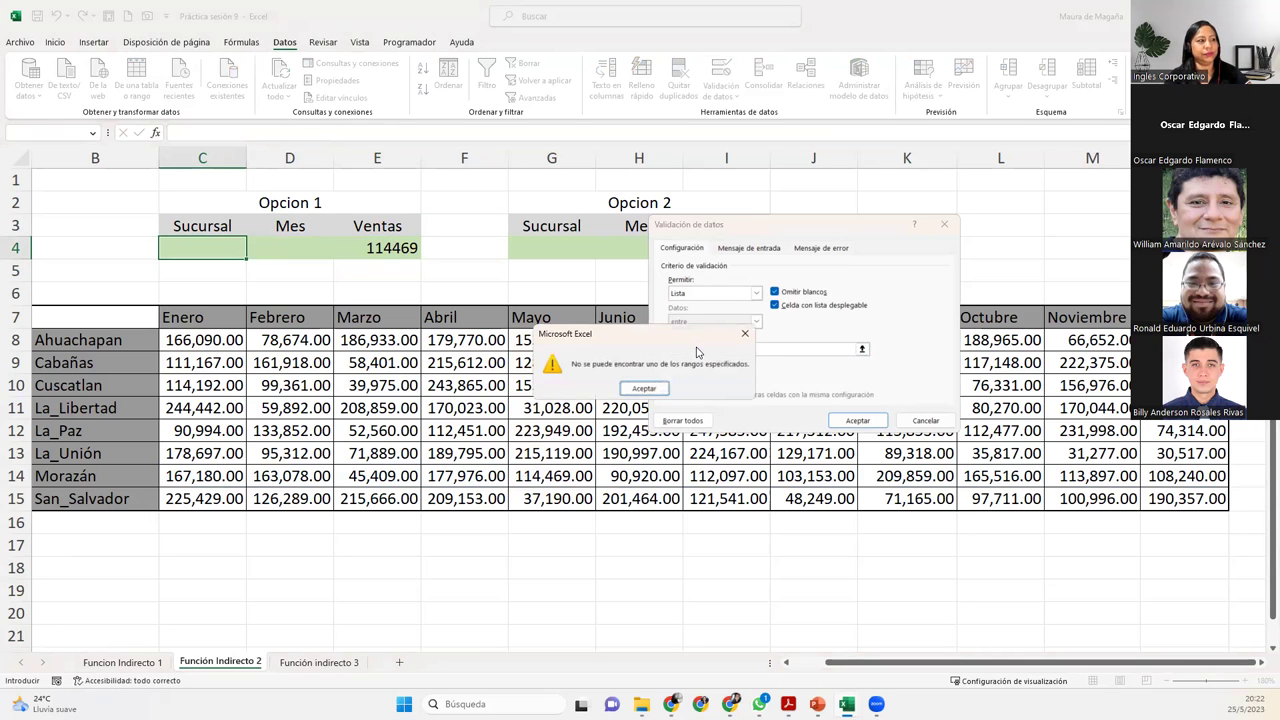
{"action": "left_click", "coordinate": [648, 389]}
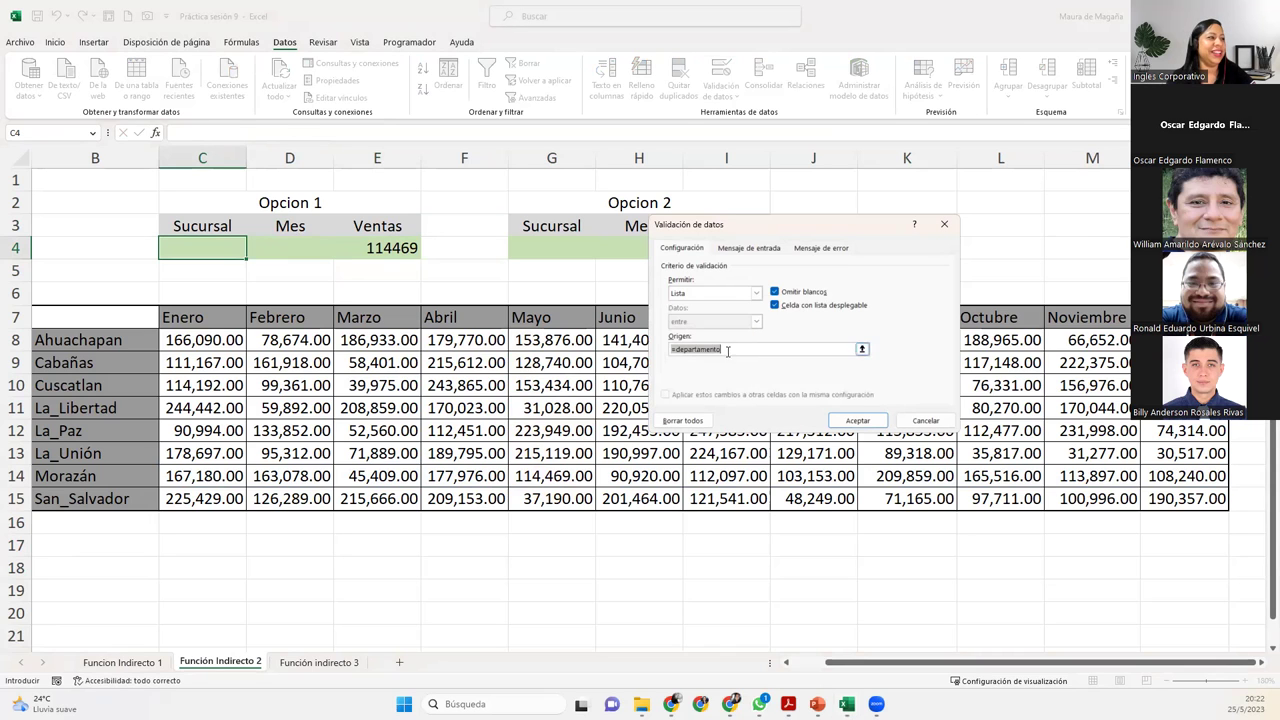
{"action": "key", "text": "Return"}
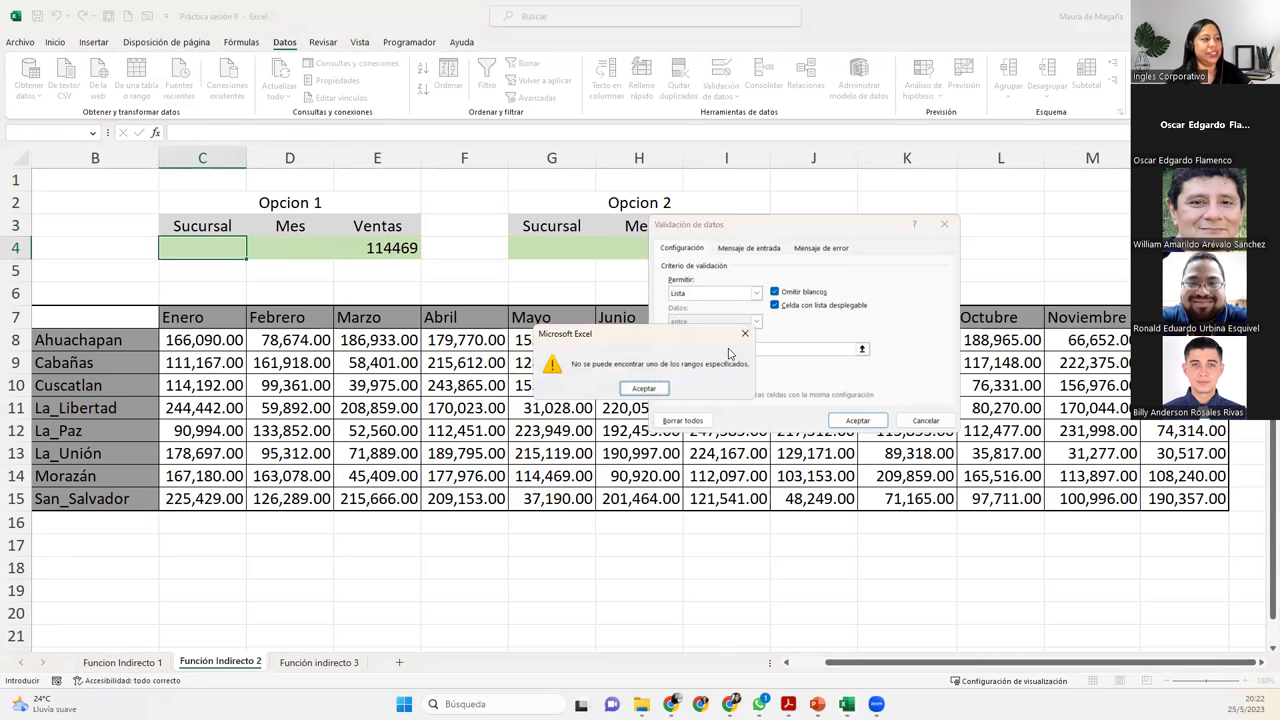
{"action": "left_click", "coordinate": [657, 388]}
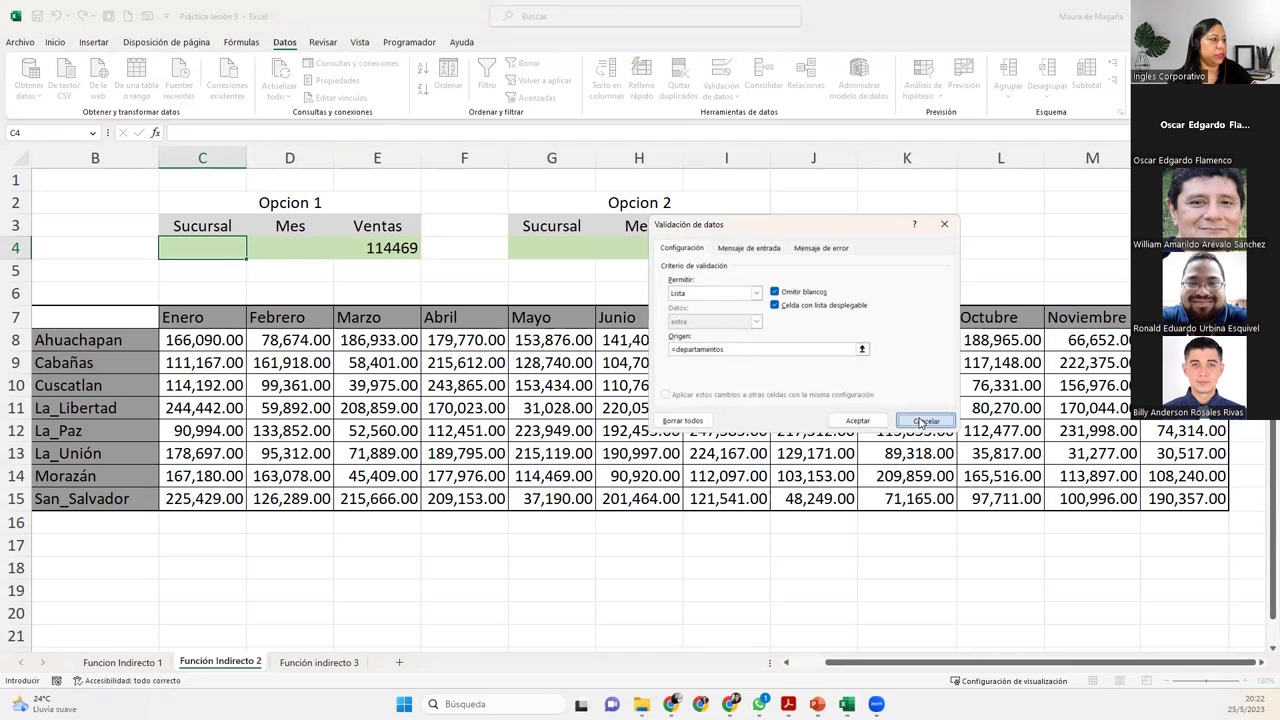
{"action": "left_click", "coordinate": [925, 420]}
{"action": "left_click", "coordinate": [82, 342]}
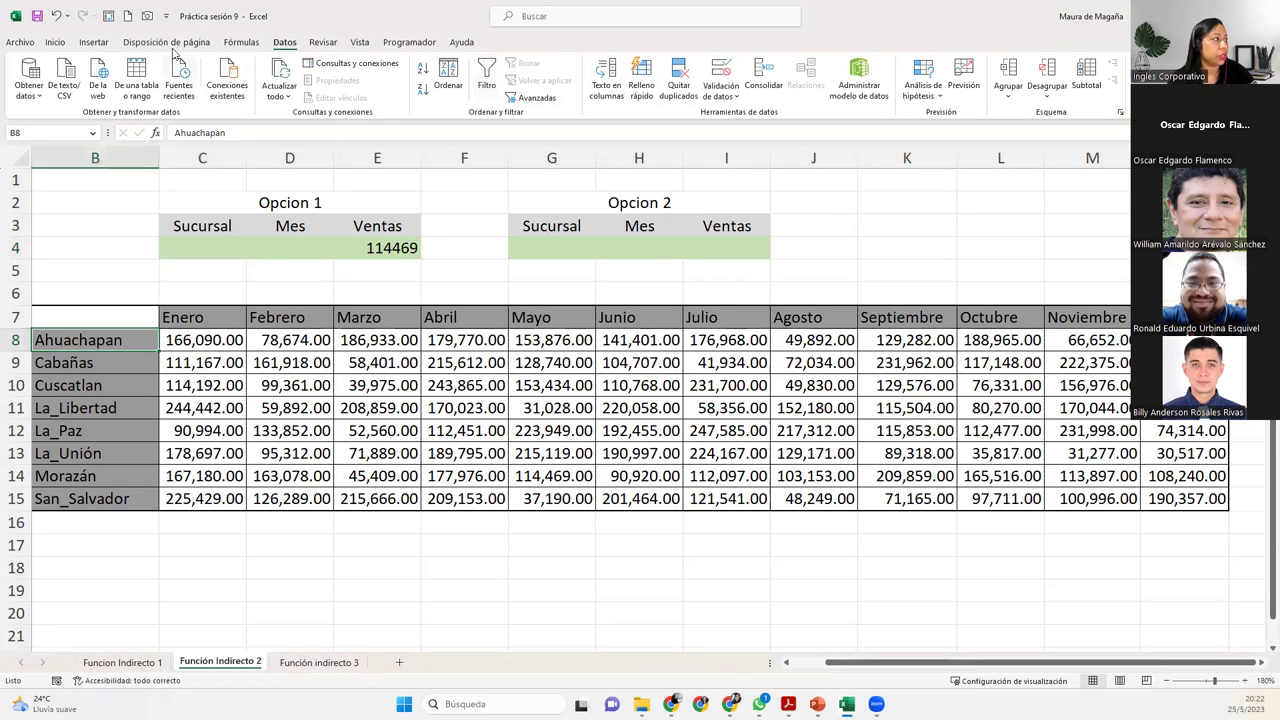
Review the existing defined names in Name Manager and close it
{"action": "left_click", "coordinate": [241, 42]}
{"action": "left_click", "coordinate": [490, 80]}
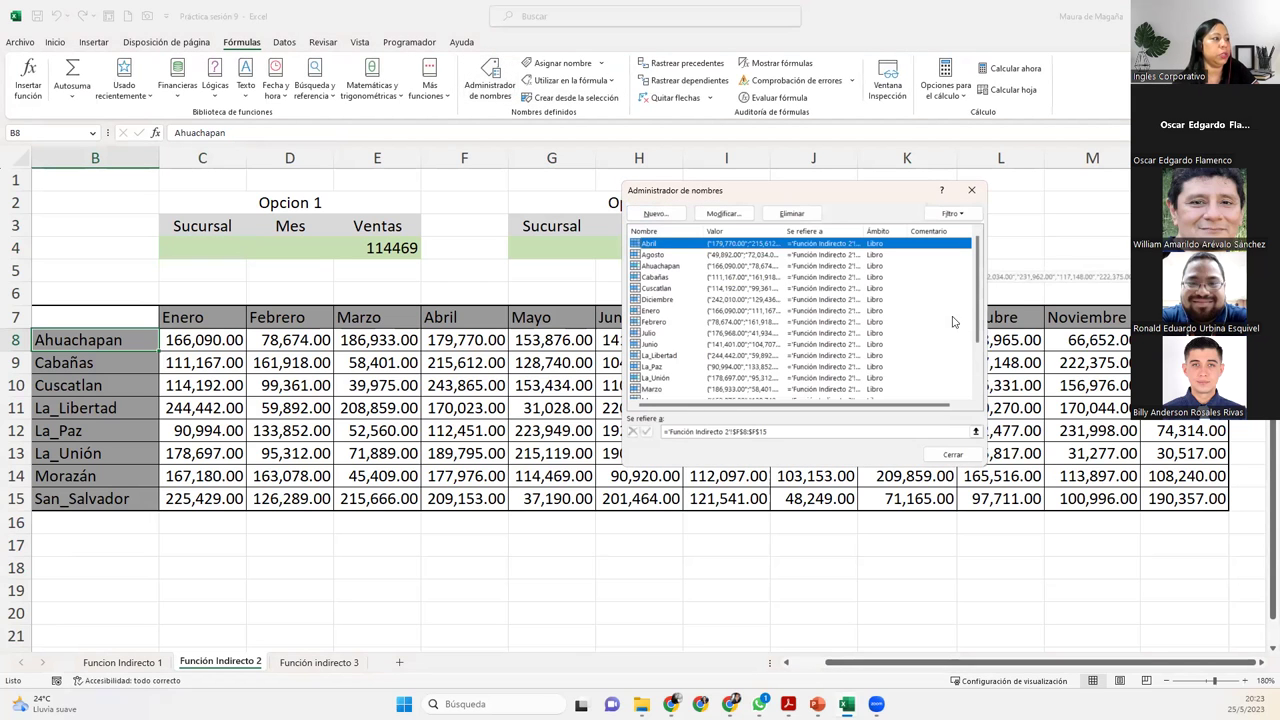
{"action": "mouse_move", "coordinate": [979, 280]}
{"action": "left_mouse_down"}
{"action": "mouse_move", "coordinate": [979, 362]}
{"action": "mouse_move", "coordinate": [1006, 271]}
{"action": "left_mouse_up"}
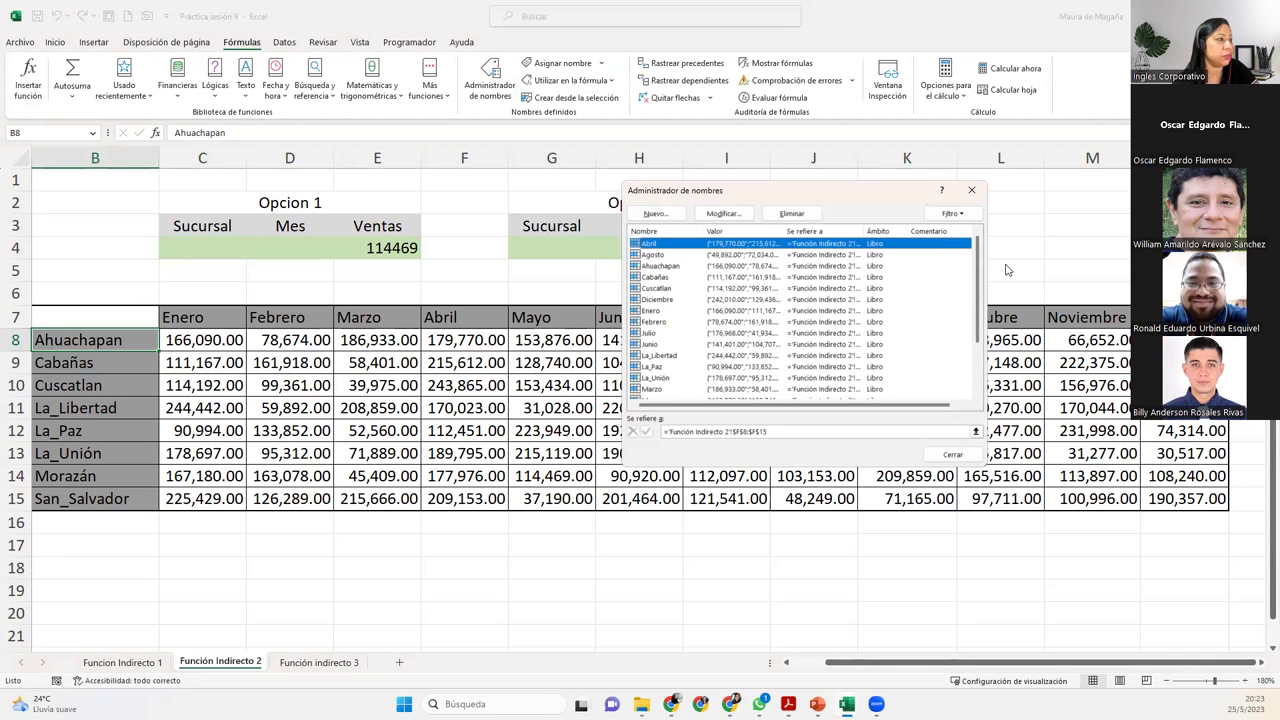
{"action": "left_click_drag", "start_coordinate": [979, 285], "coordinate": [979, 367]}
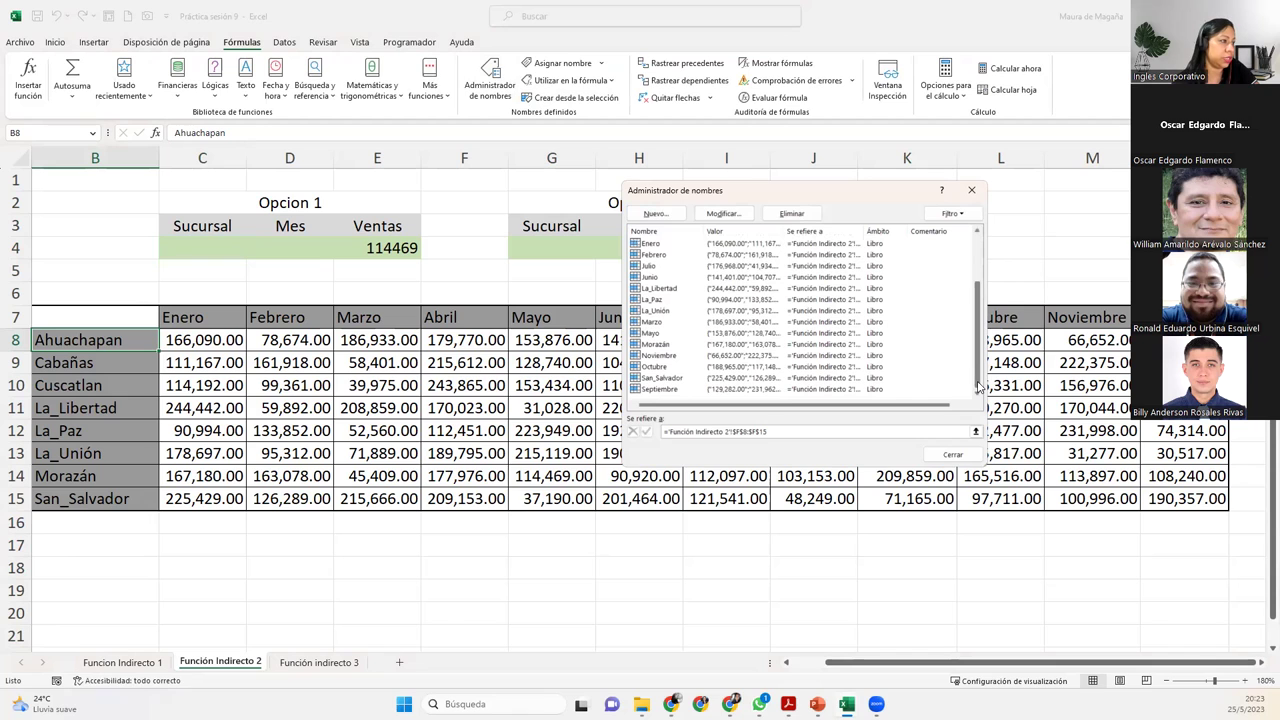
{"action": "left_click", "coordinate": [971, 190]}
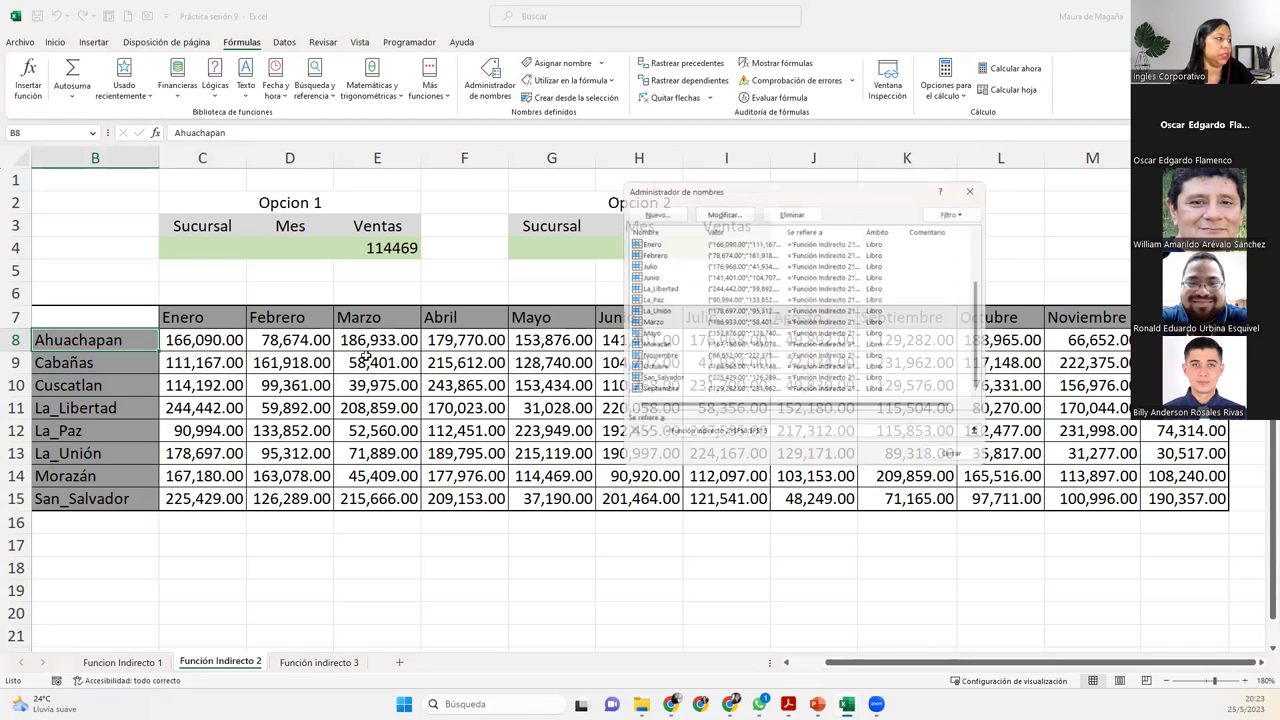
Name the branch names B8:B15 Sucursales
{"action": "key", "text": "ctrl+shift+Down"}
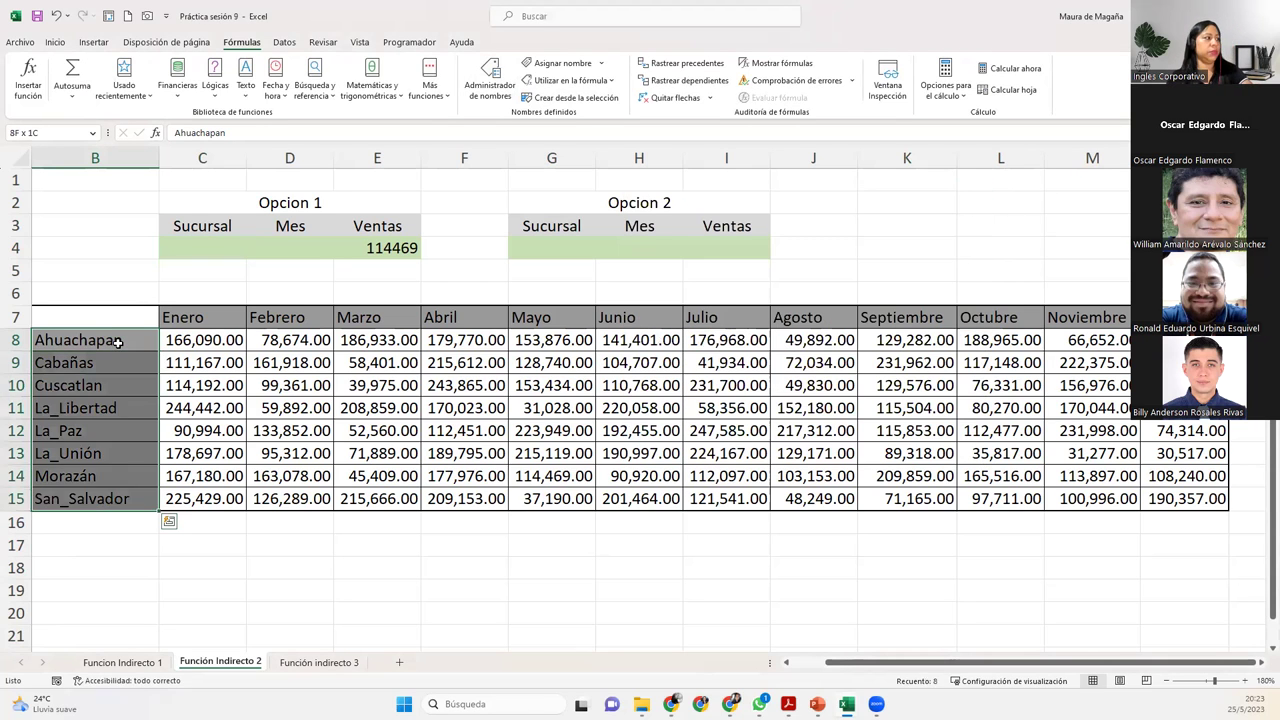
{"action": "left_click", "coordinate": [70, 135]}
{"action": "type", "text": "Sucursal"}
{"action": "key", "text": "Return"}
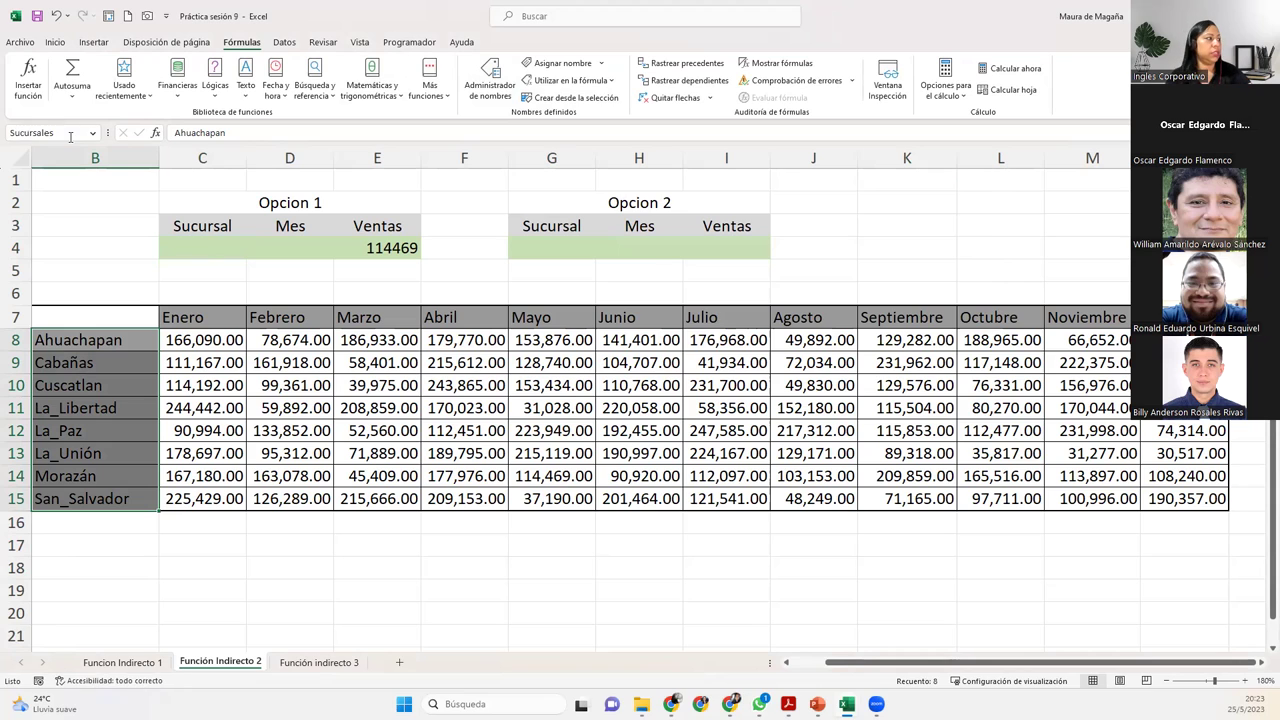
Name the month headers from C7 across row 7 meses
{"action": "left_click", "coordinate": [185, 313]}
{"action": "key", "text": "ctrl+shift+Right"}
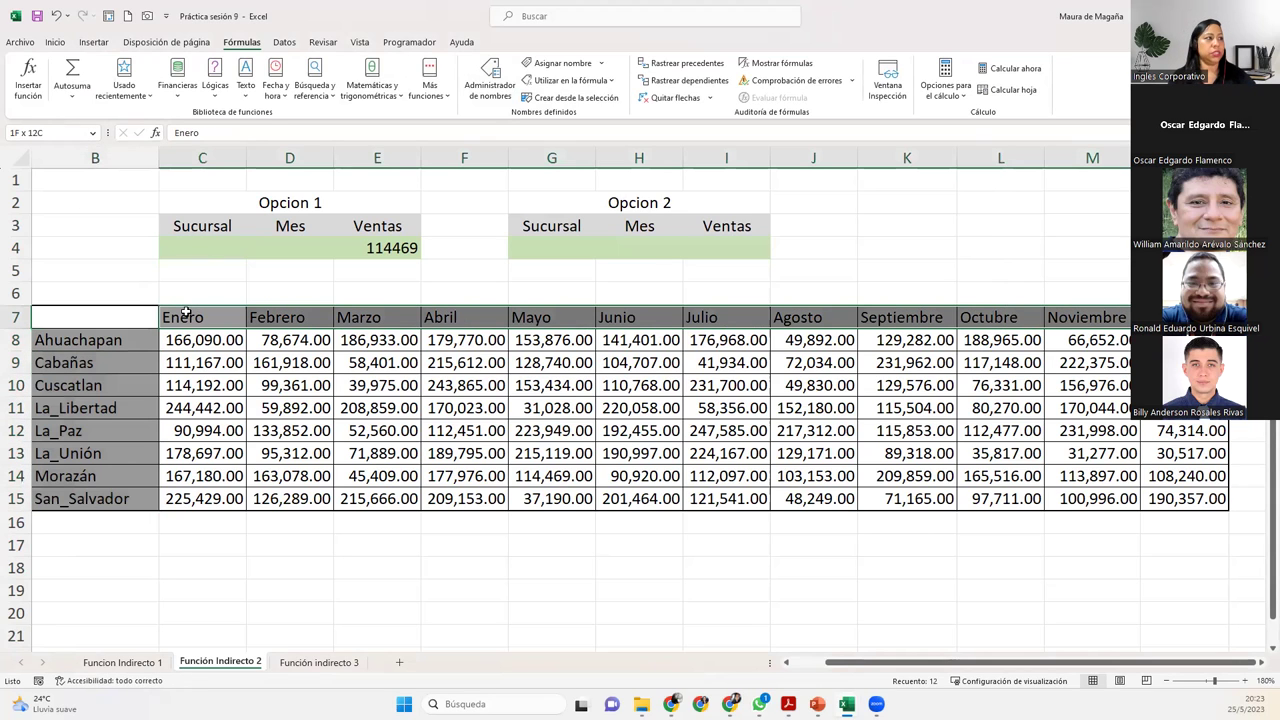
{"action": "left_click", "coordinate": [78, 133]}
{"action": "type", "text": "meses"}
{"action": "key", "text": "Return"}
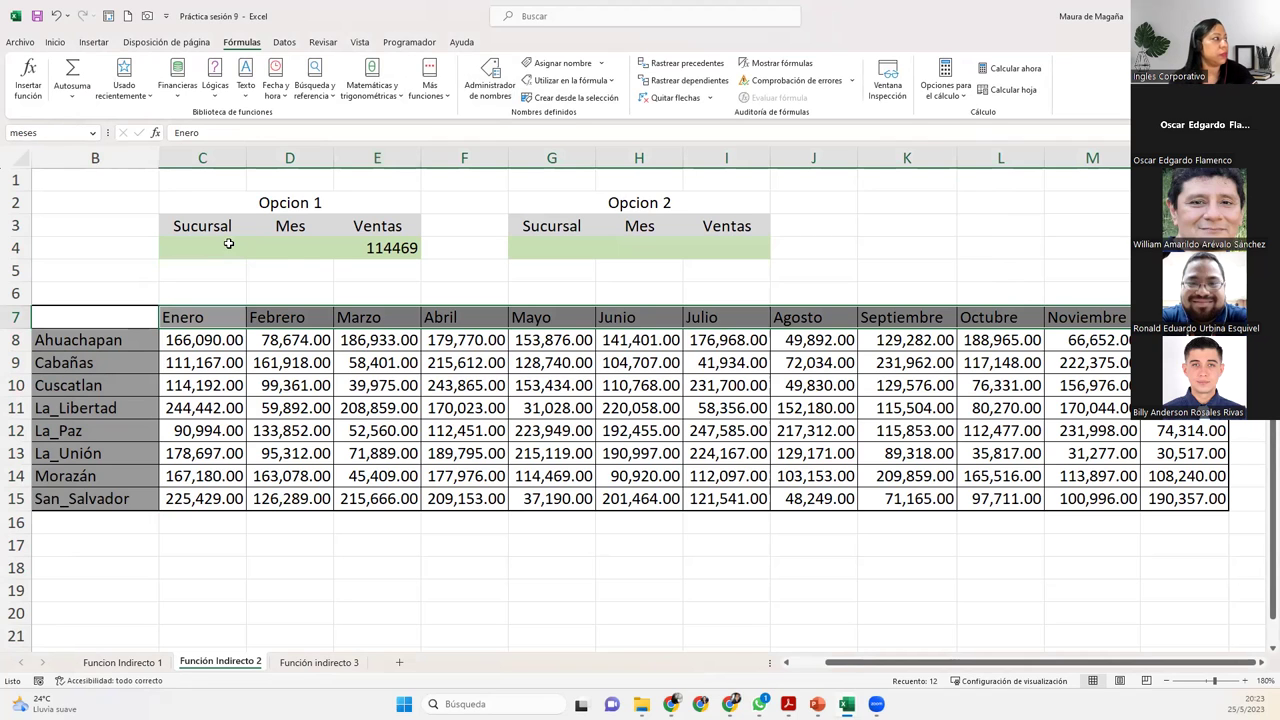
{"action": "left_click", "coordinate": [222, 244]}
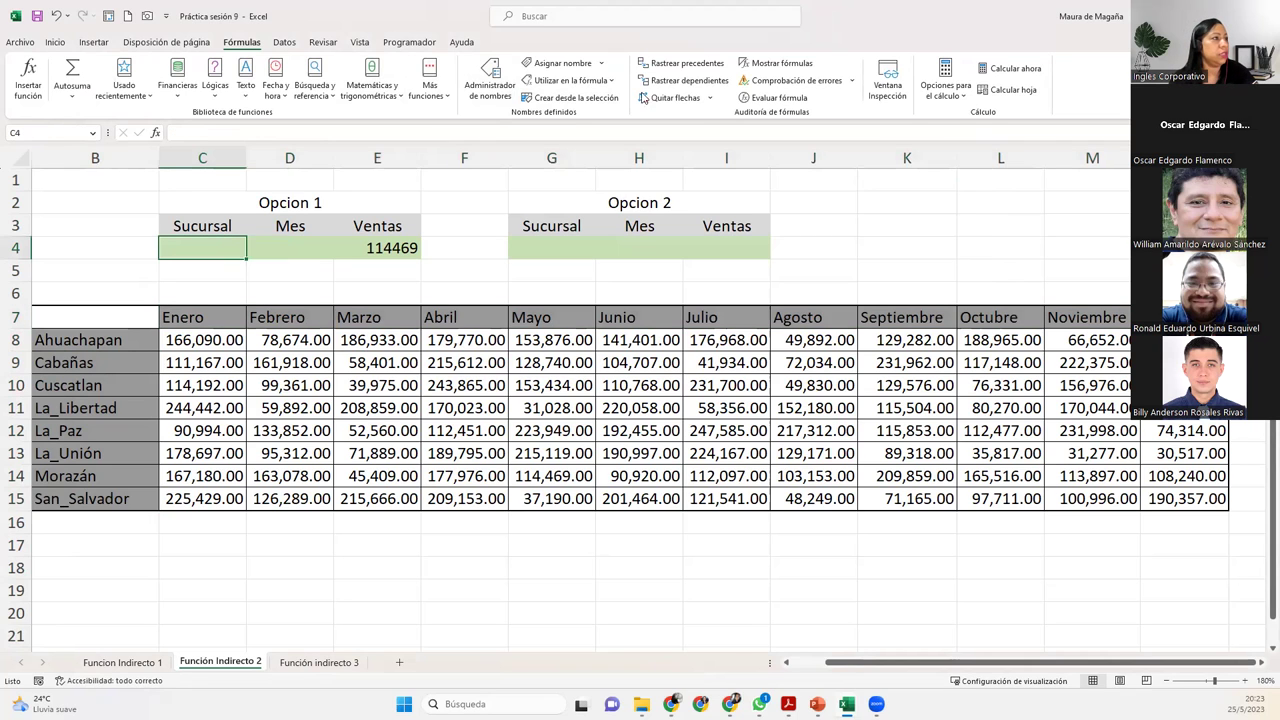
Add a List data validation to C4 with source =sucursales
{"action": "left_click", "coordinate": [286, 44]}
{"action": "left_click", "coordinate": [724, 72]}
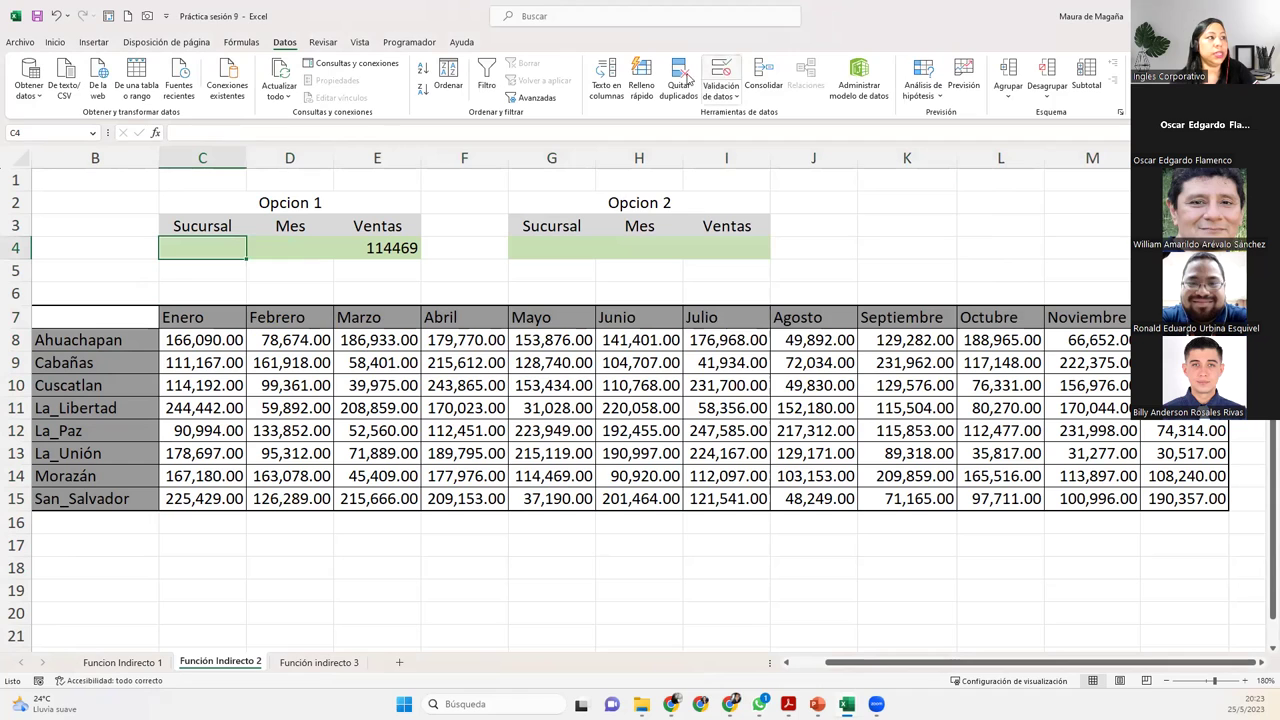
{"action": "left_click", "coordinate": [756, 293]}
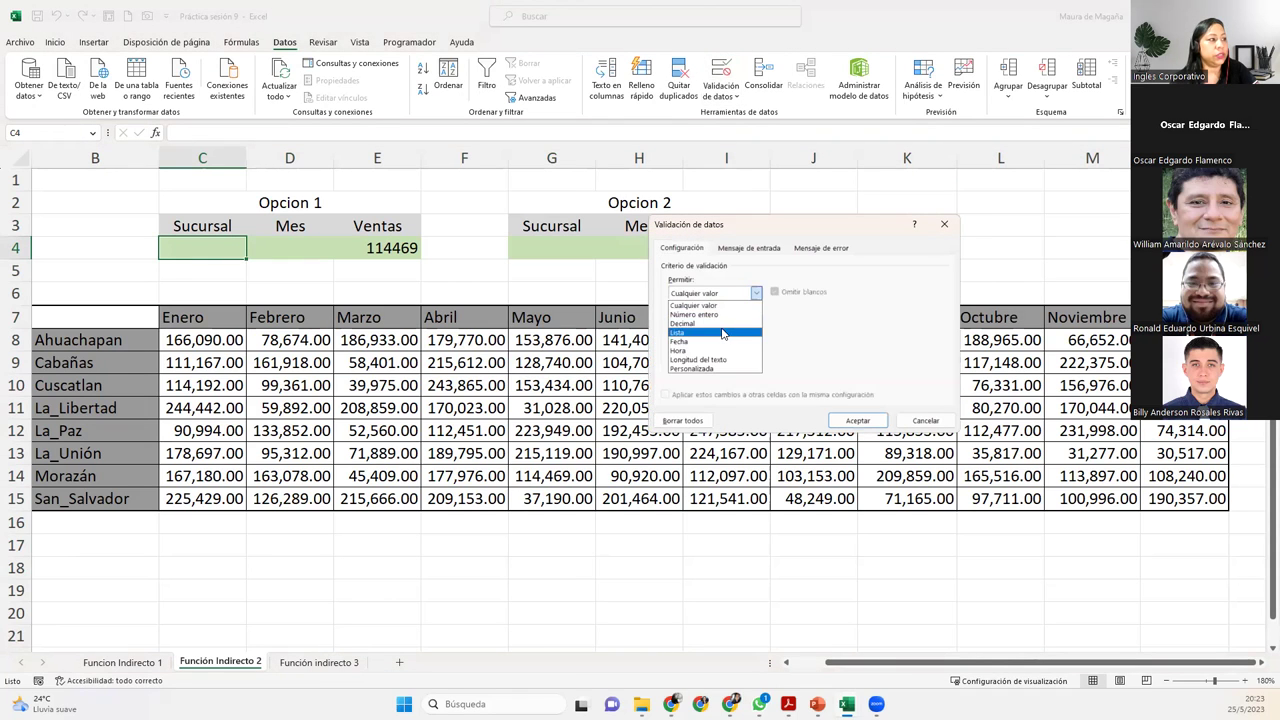
{"action": "left_click", "coordinate": [716, 332]}
{"action": "left_click", "coordinate": [721, 348]}
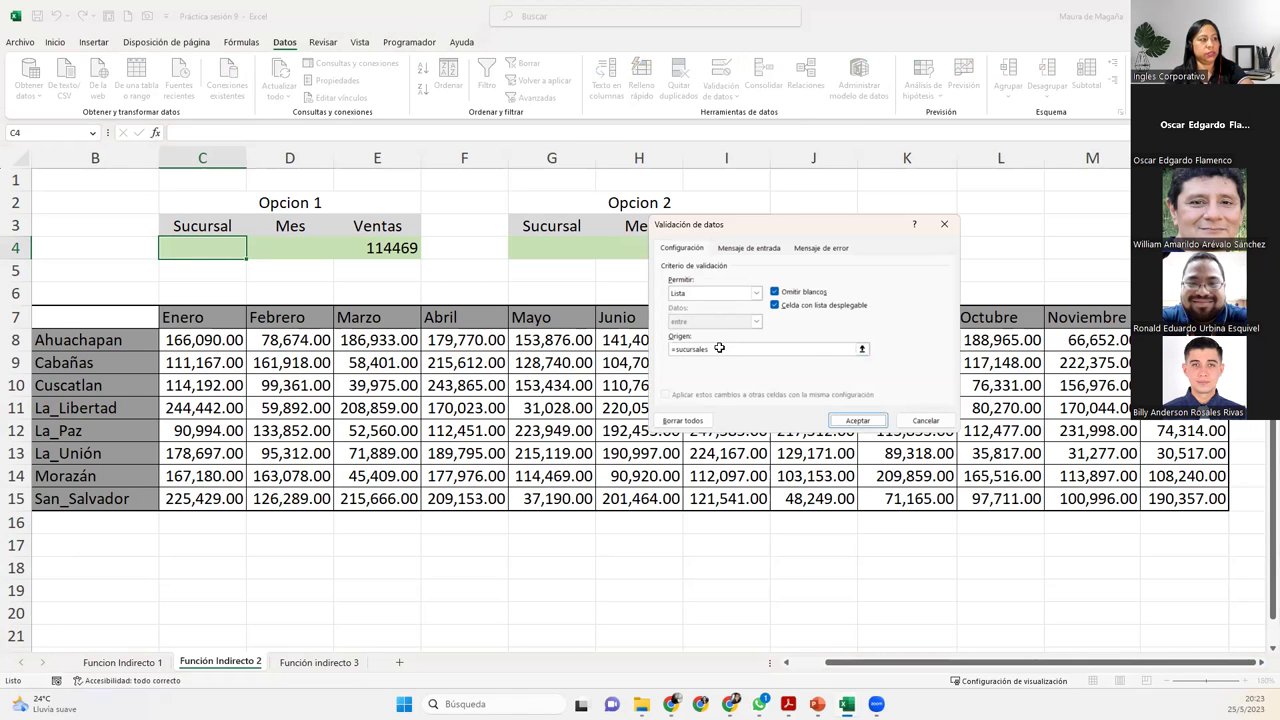
{"action": "left_click", "coordinate": [857, 420]}
Try La_Libertad and Cabañas in C4's dropdown, settling on Cuscatlan
{"action": "left_click", "coordinate": [251, 253]}
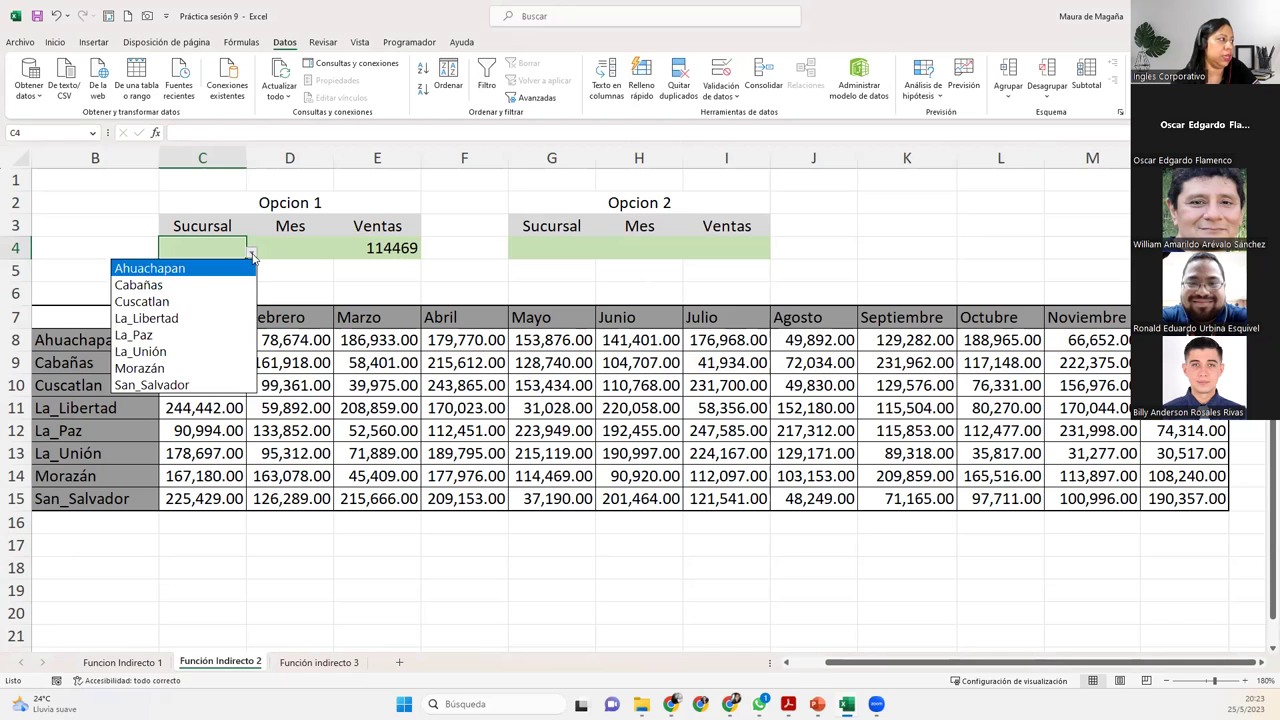
{"action": "left_click", "coordinate": [176, 320]}
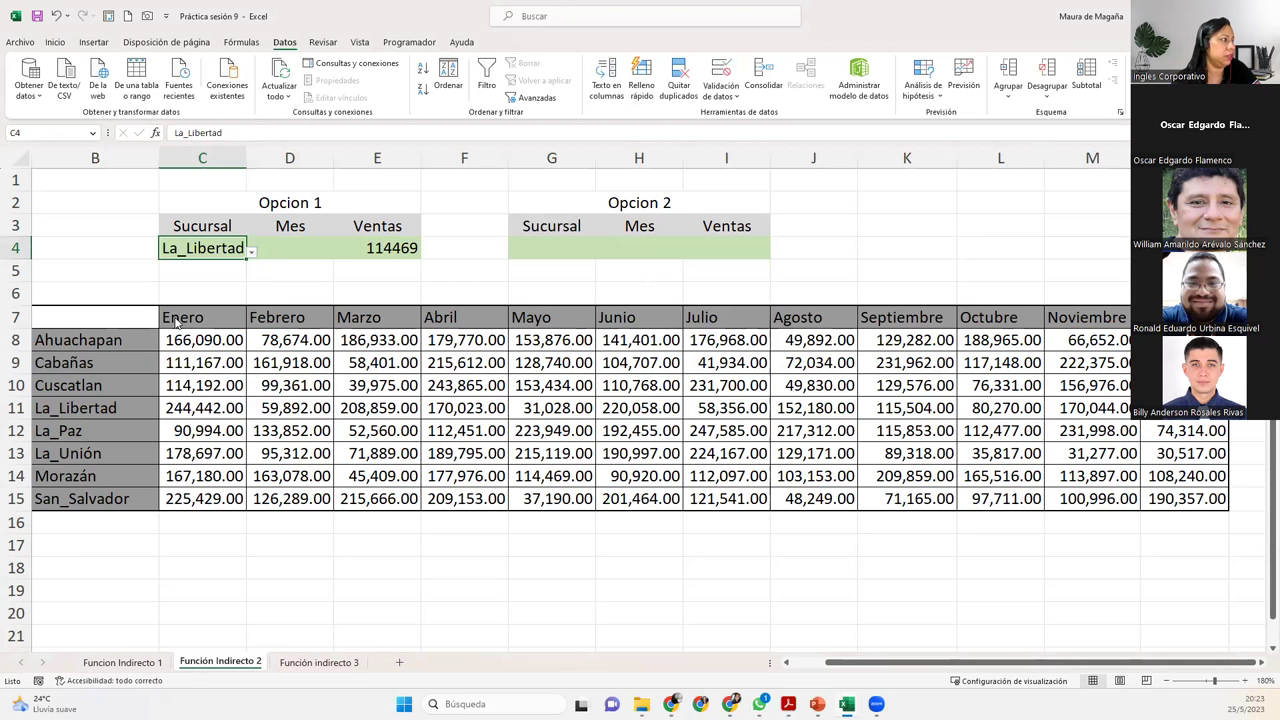
{"action": "left_click", "coordinate": [251, 253]}
{"action": "left_click", "coordinate": [207, 296]}
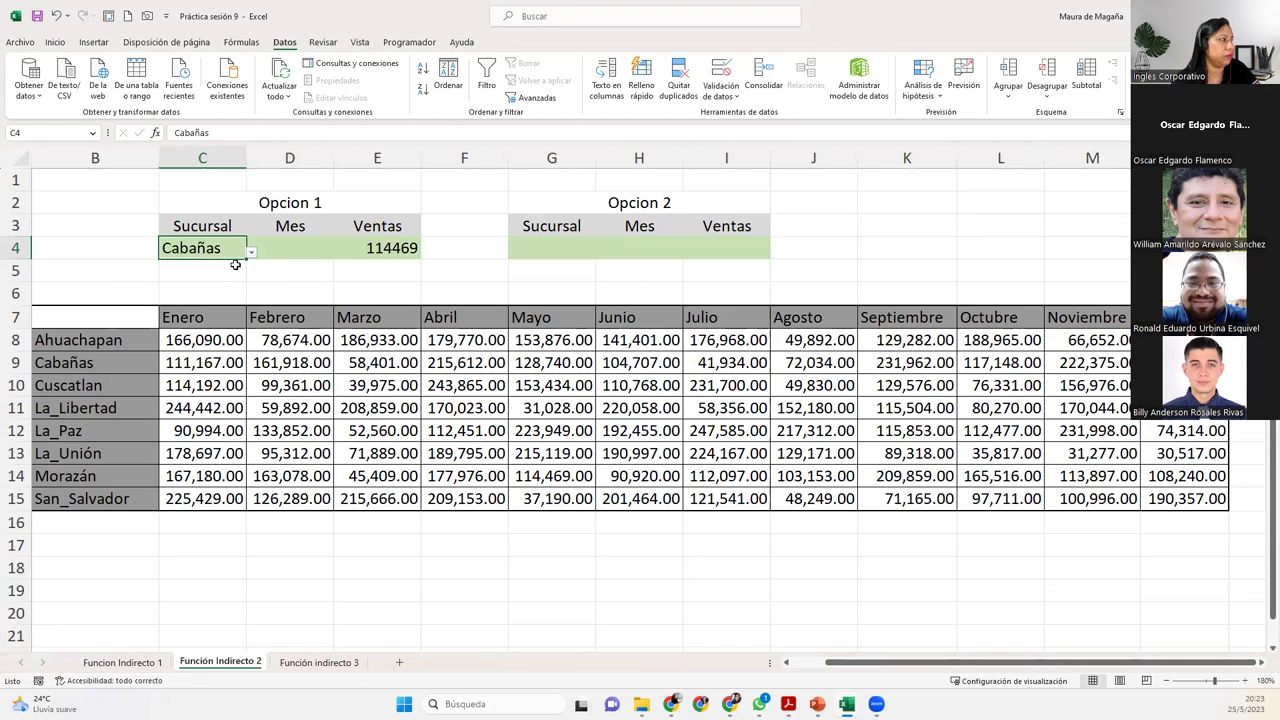
{"action": "left_click", "coordinate": [253, 253]}
{"action": "left_click", "coordinate": [186, 301]}
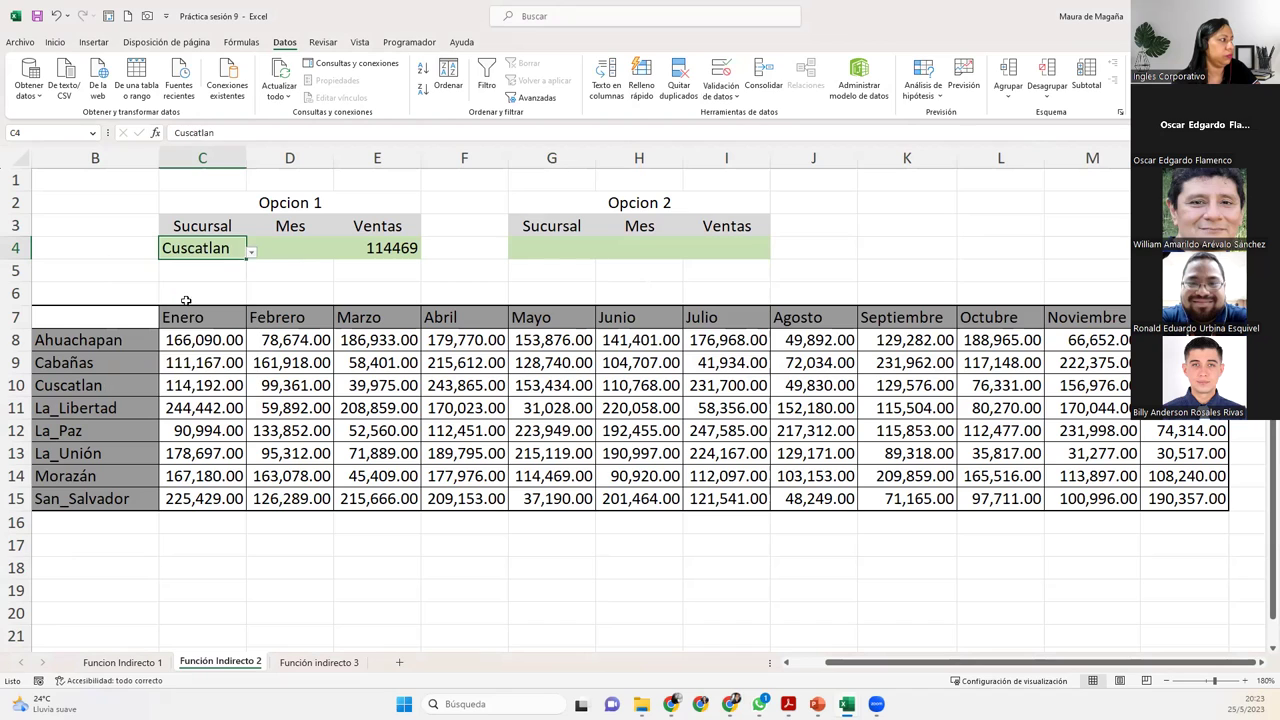
{"action": "left_click", "coordinate": [300, 256]}
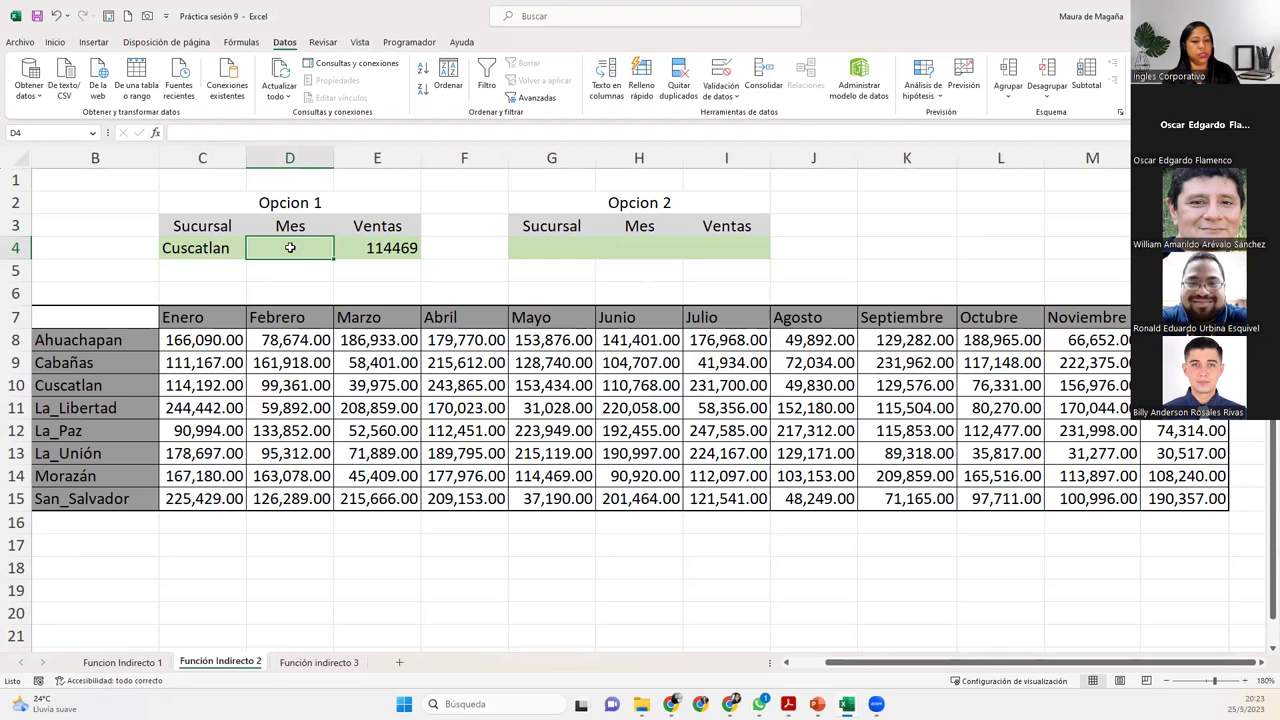
{"action": "type", "text": "="}
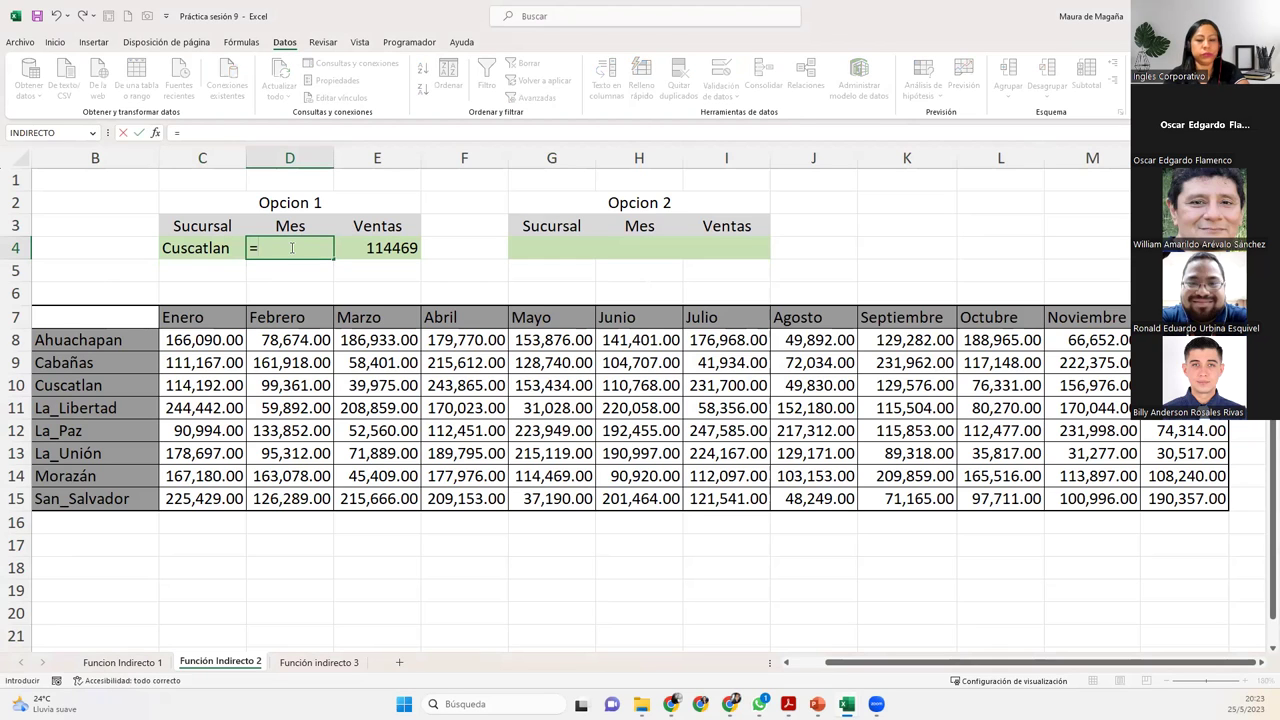
Add a List data validation to D4 with source Meses
{"action": "key", "text": "Escape"}
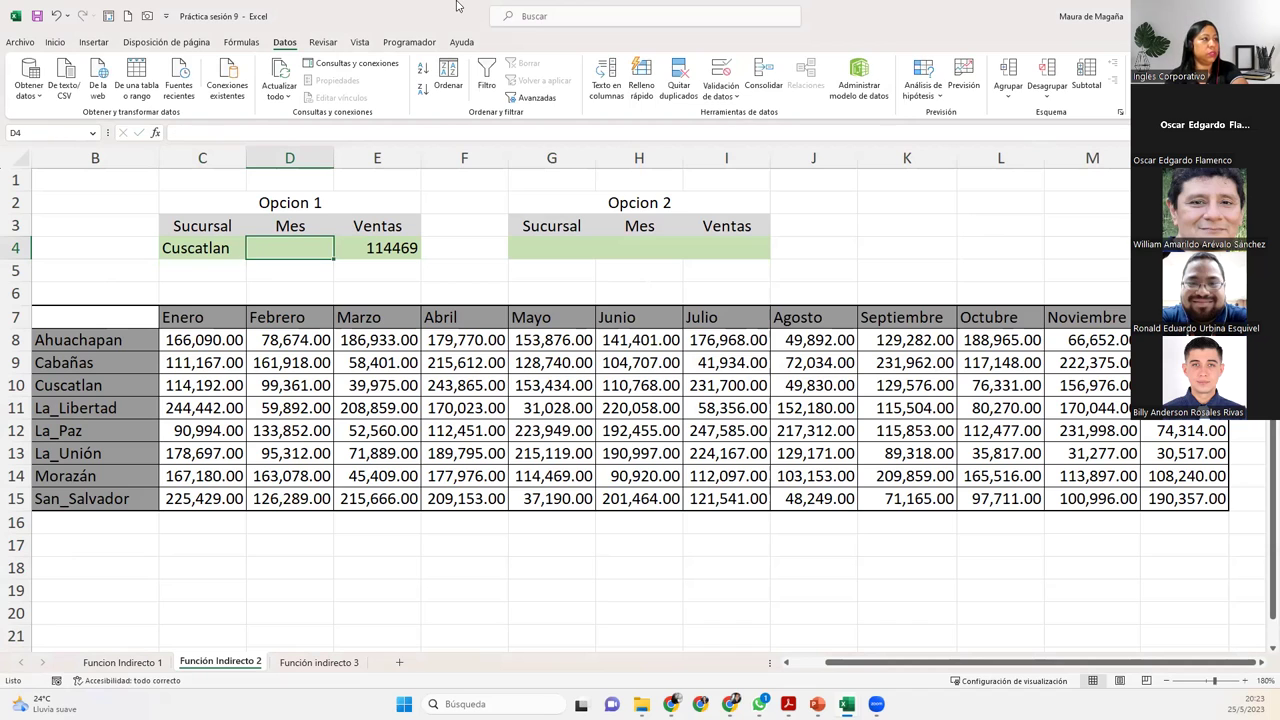
{"action": "left_click", "coordinate": [722, 73]}
{"action": "left_click", "coordinate": [735, 295]}
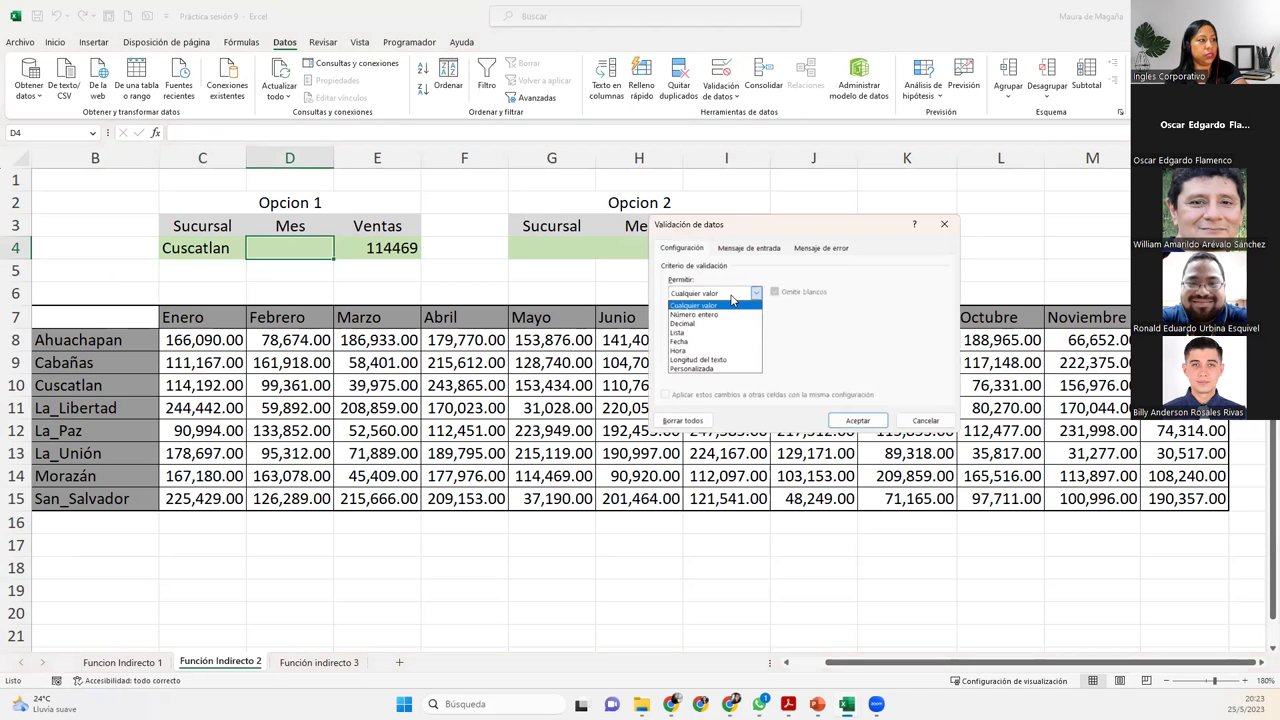
{"action": "left_click", "coordinate": [717, 333]}
{"action": "left_click", "coordinate": [718, 348]}
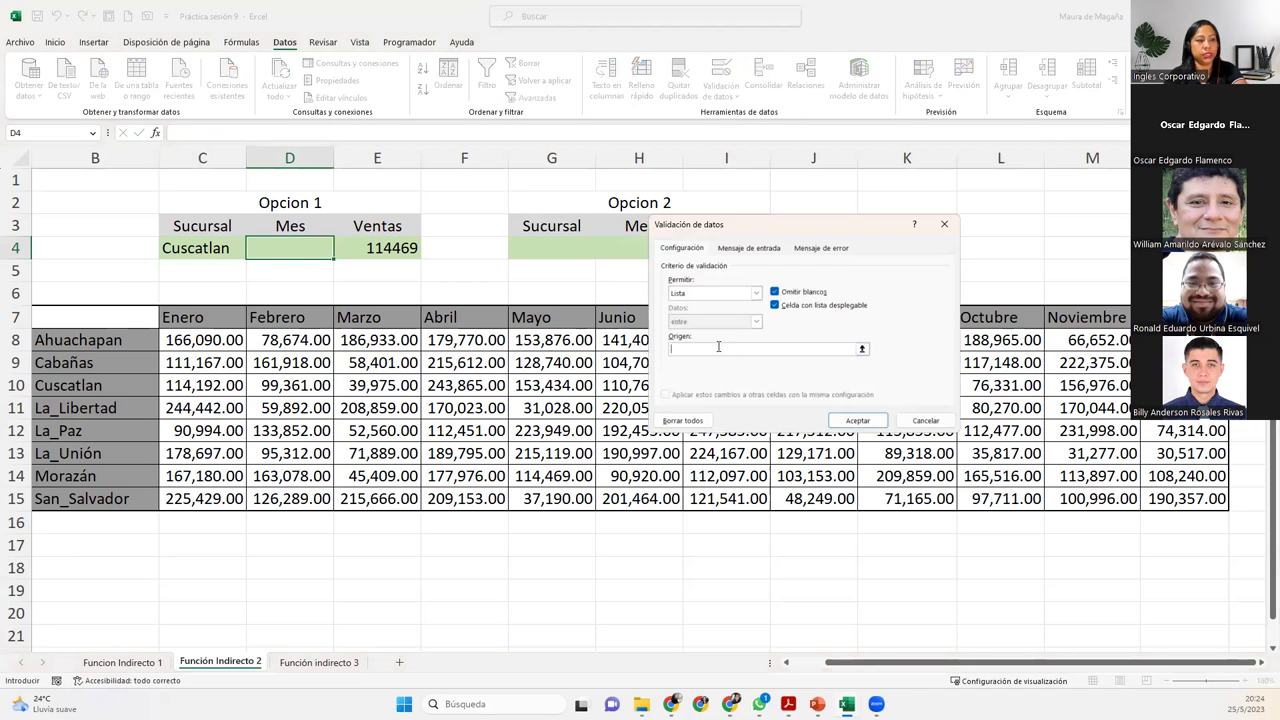
{"action": "type", "text": "=Meses"}
{"action": "key", "text": "Return"}
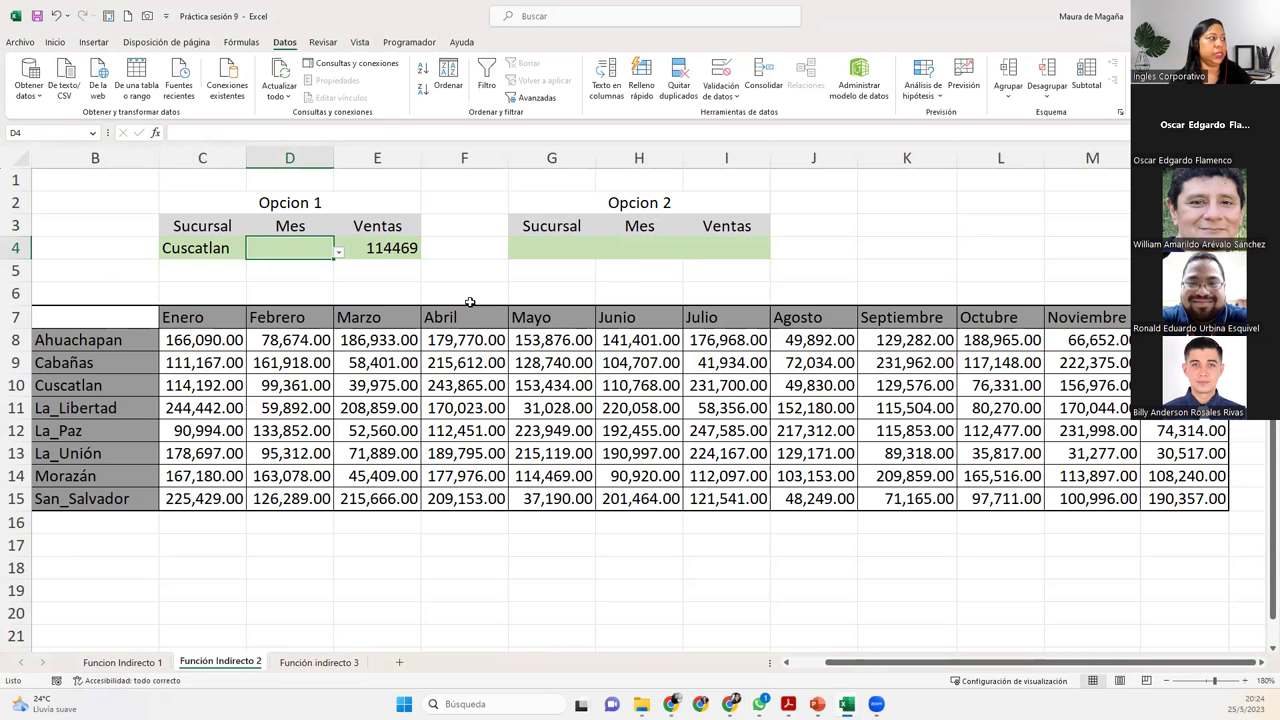
Set D4 to Mayo and switch C4 to Morazán
{"action": "left_click", "coordinate": [338, 253]}
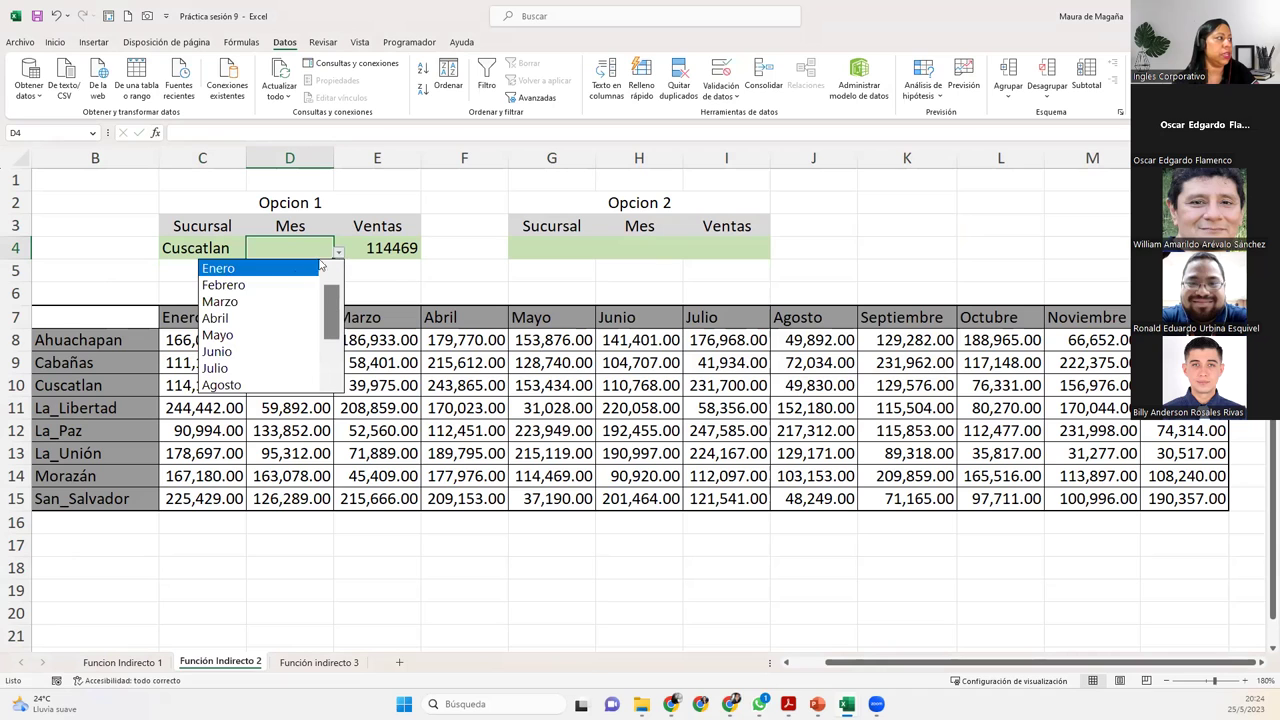
{"action": "left_click", "coordinate": [255, 334]}
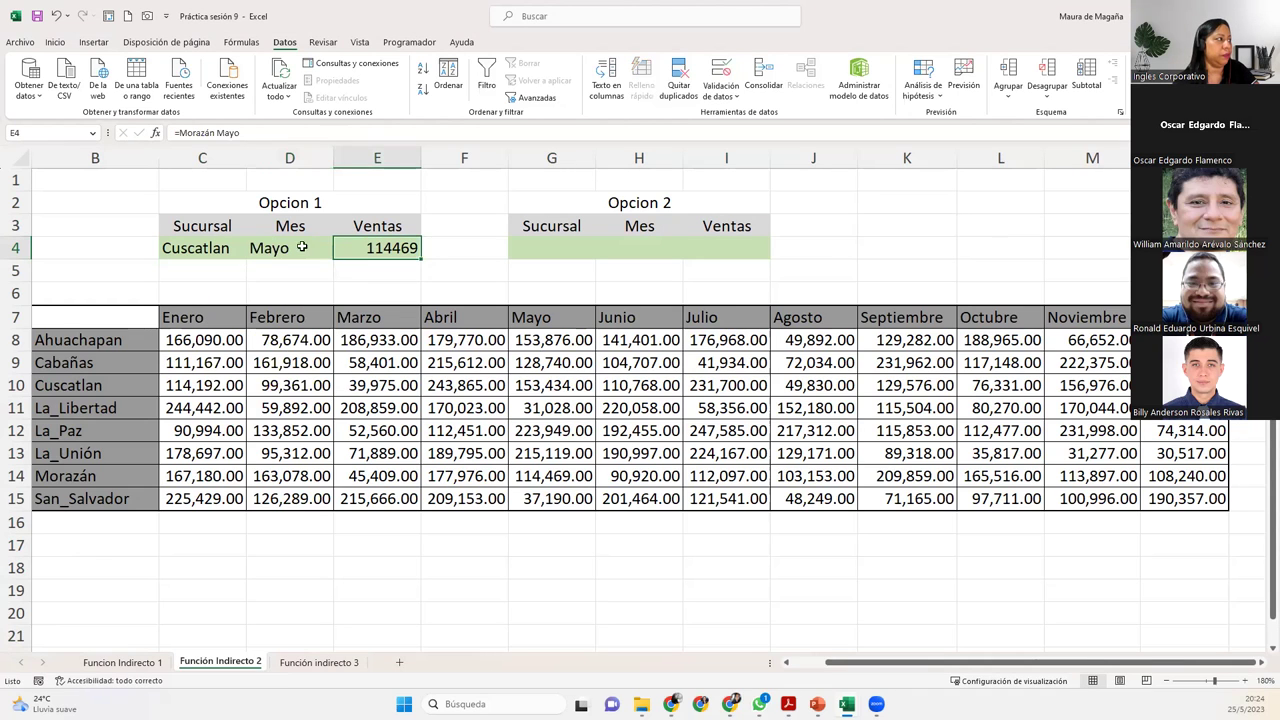
{"action": "left_click", "coordinate": [214, 248]}
{"action": "left_click", "coordinate": [251, 256]}
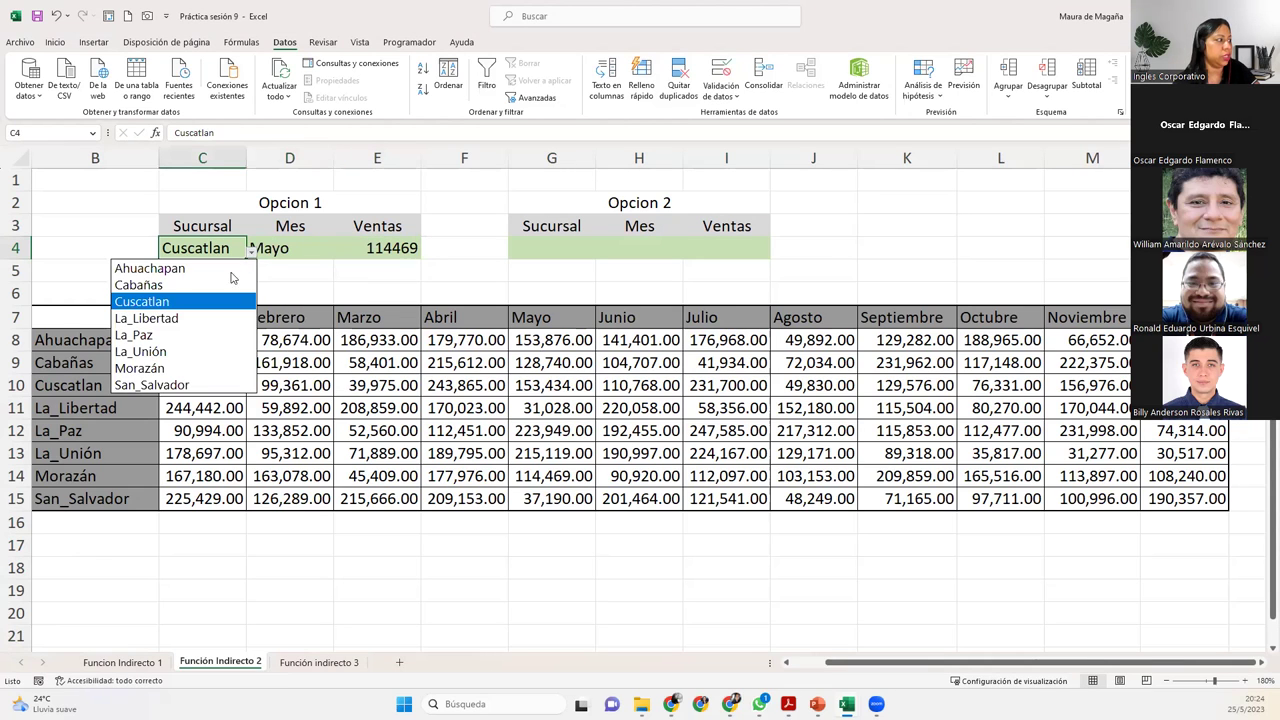
{"action": "left_click", "coordinate": [150, 368]}
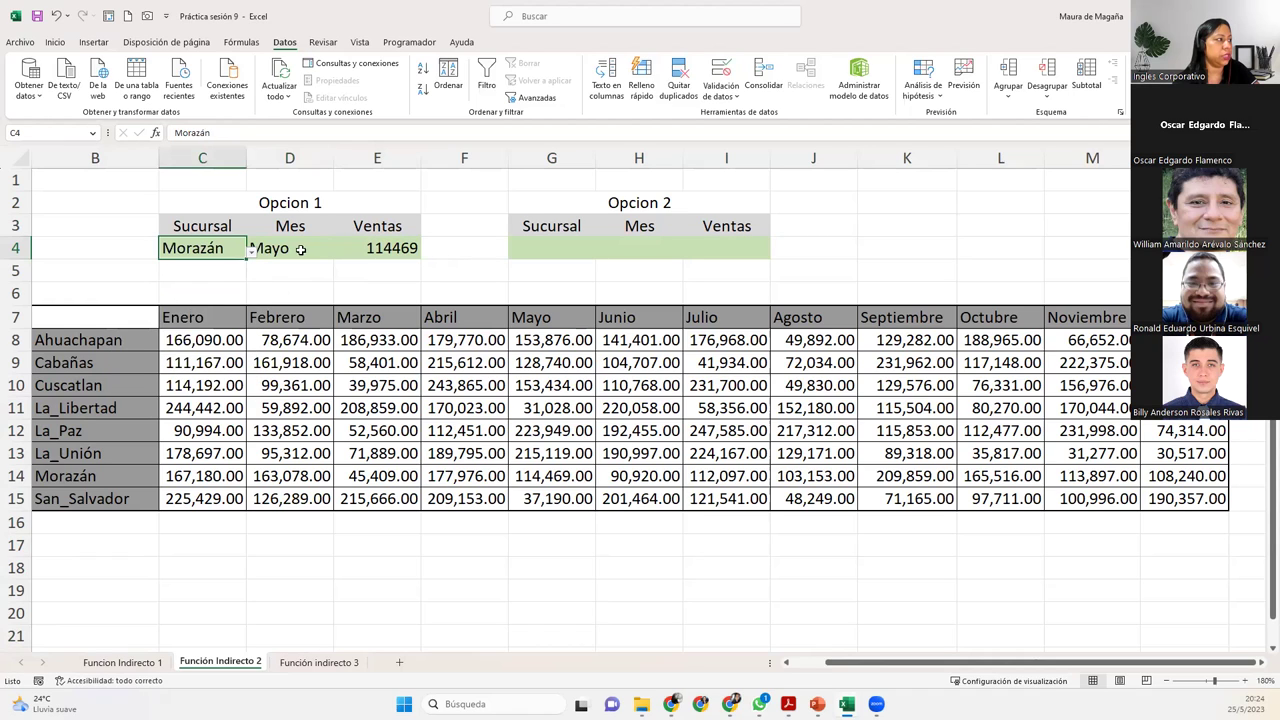
{"action": "left_click", "coordinate": [300, 249]}
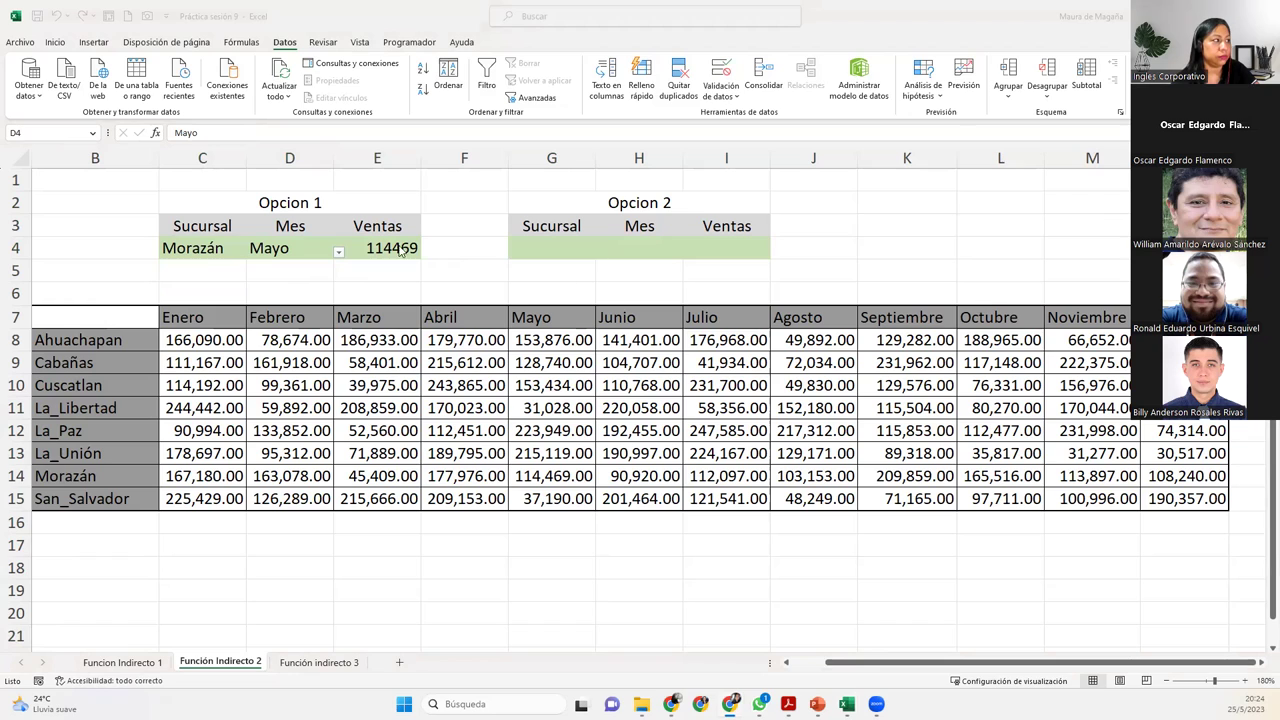
{"action": "key", "text": "alt+Tab"}
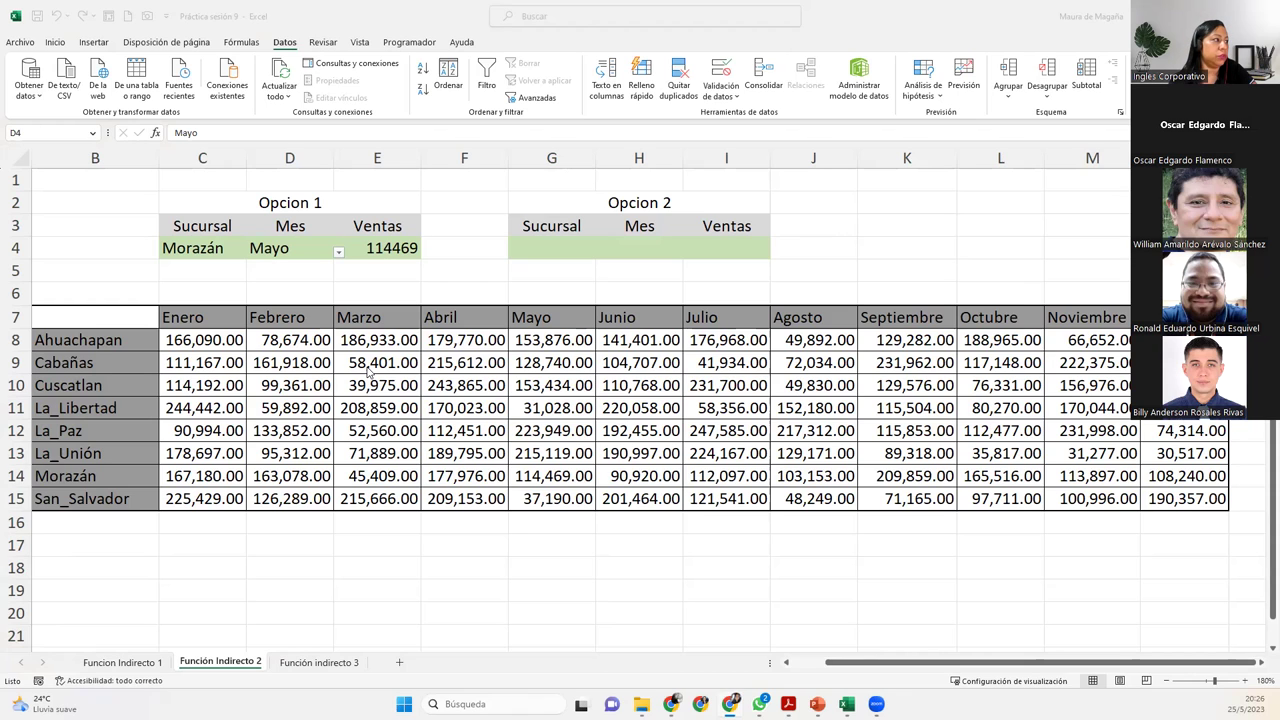
{"action": "left_click", "coordinate": [362, 250]}
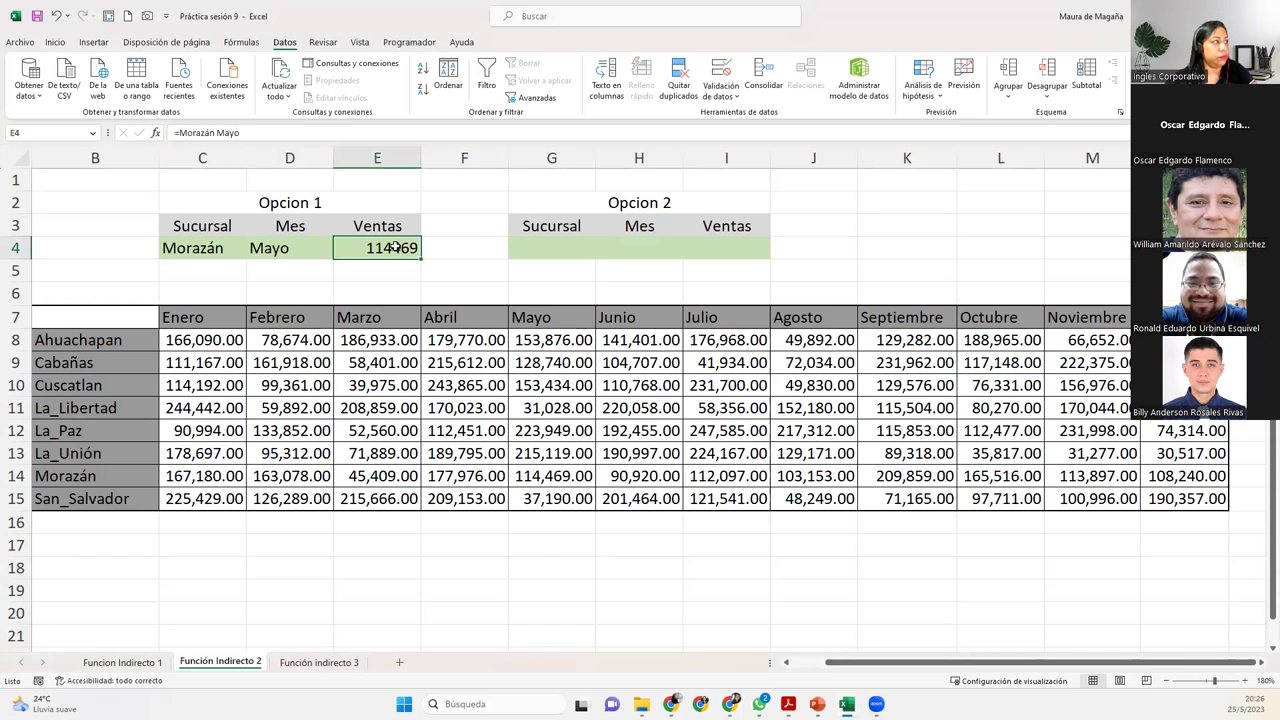
Replace E4's formula with =C4 D4, which yields #¡NULO!
{"action": "key", "text": "Delete"}
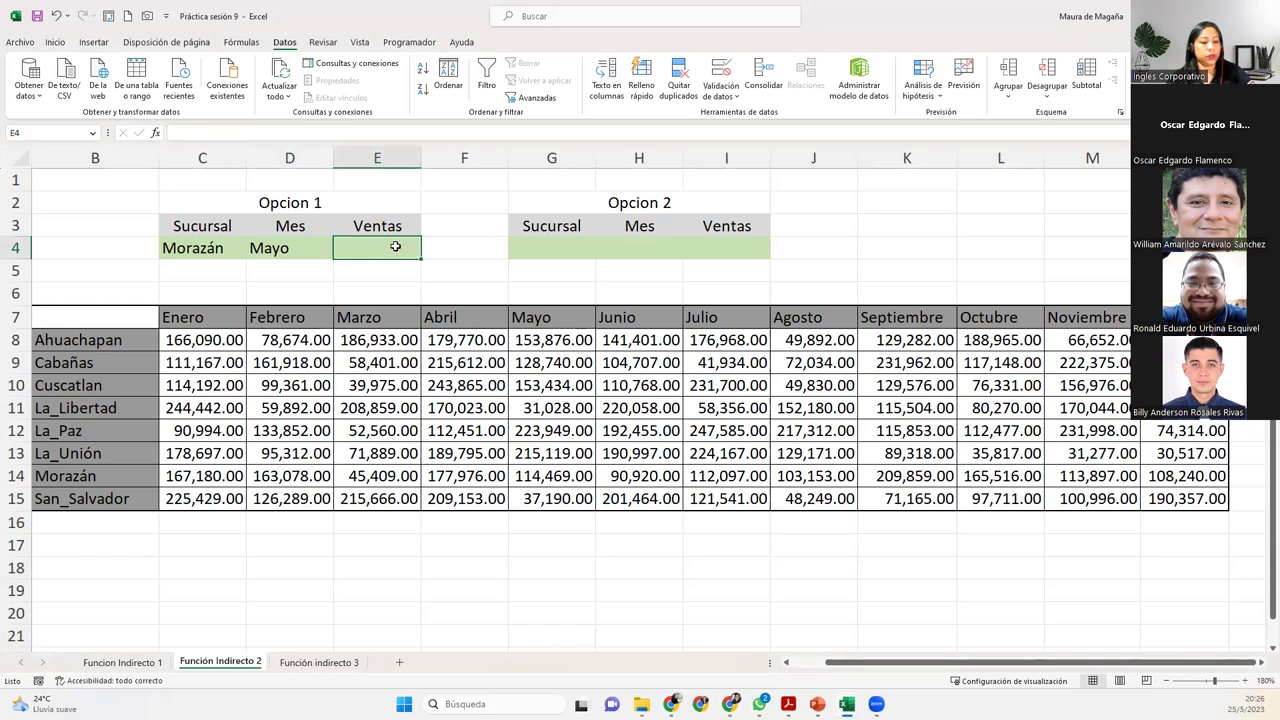
{"action": "type", "text": "="}
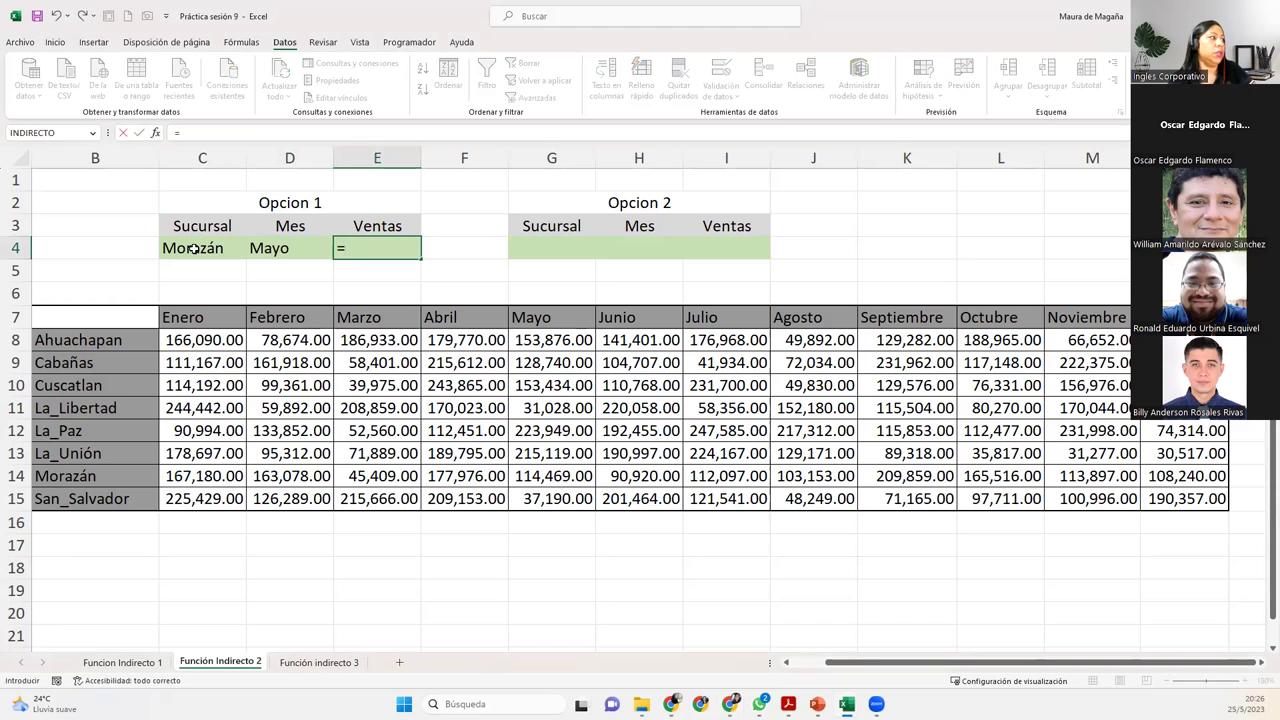
{"action": "left_click", "coordinate": [195, 248]}
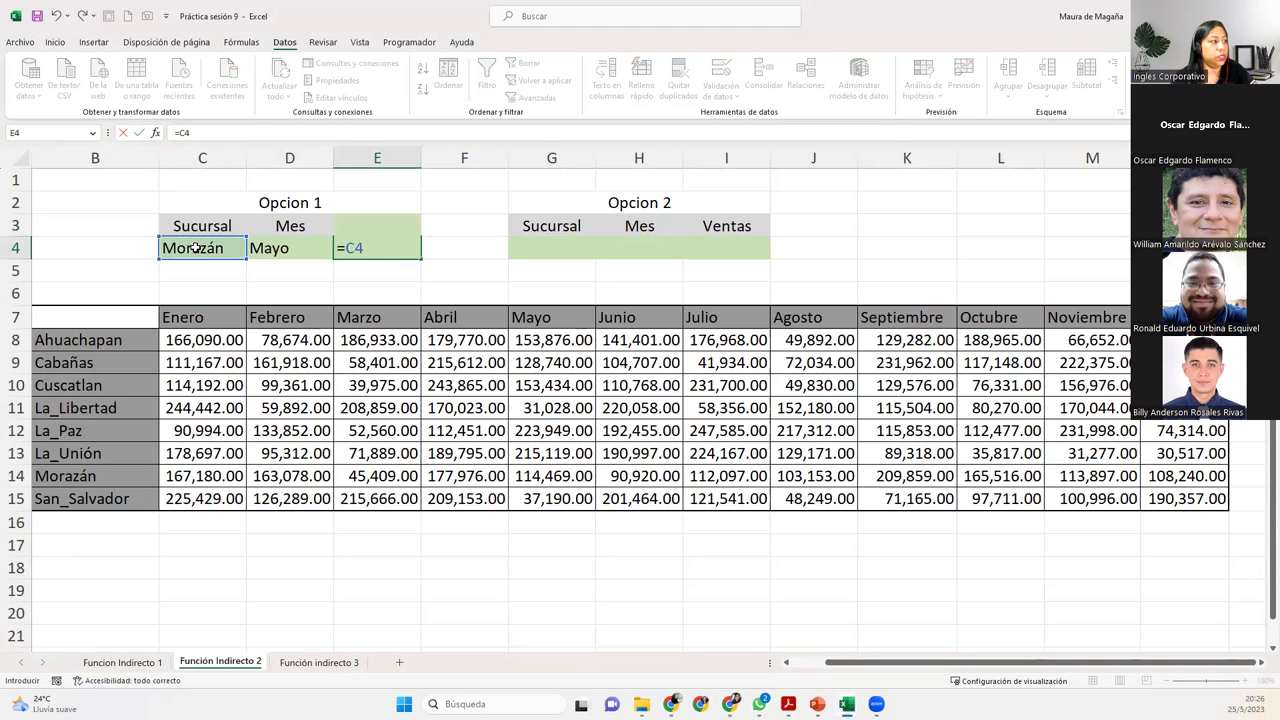
{"action": "left_click", "coordinate": [266, 248]}
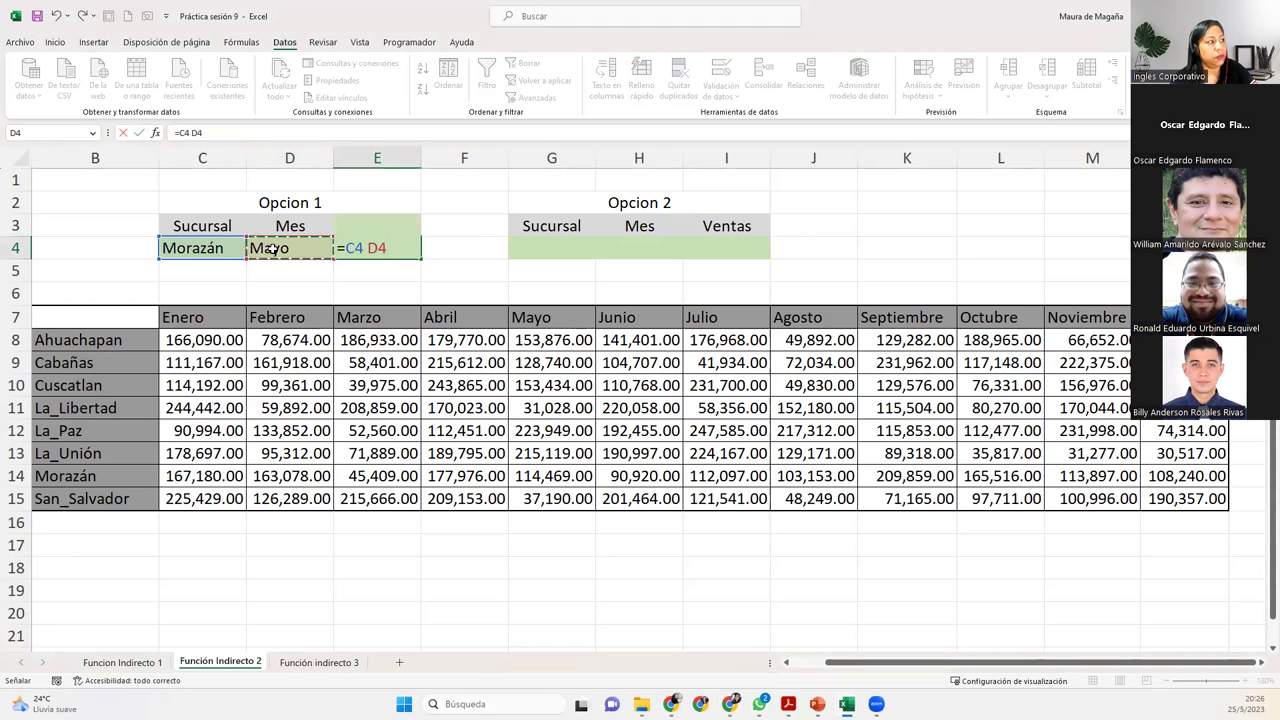
{"action": "key", "text": "Return"}
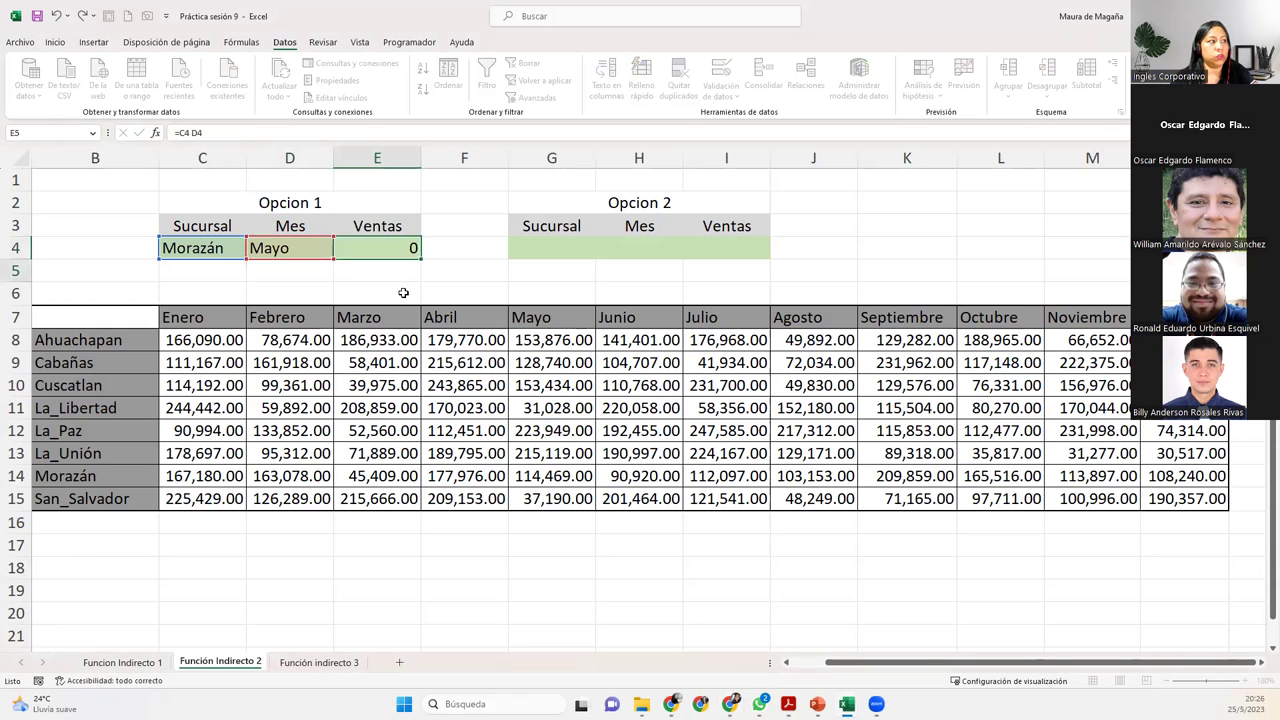
{"action": "left_click", "coordinate": [398, 250]}
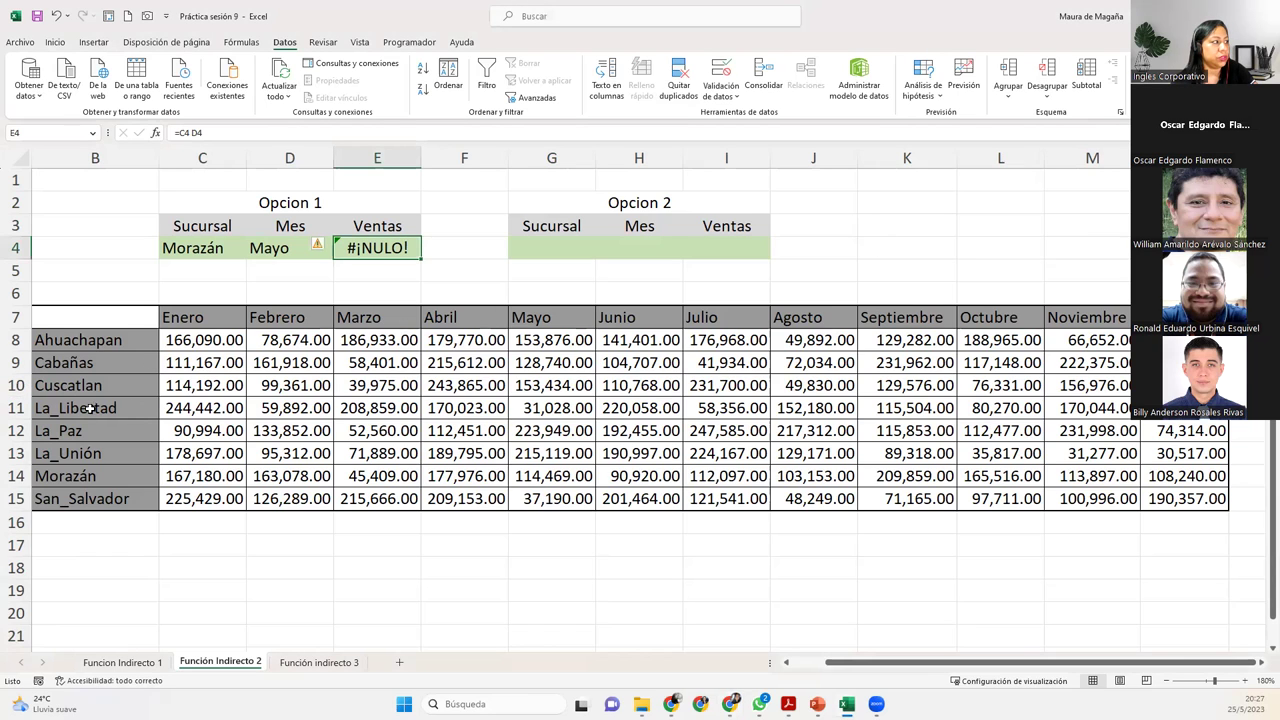
Point out the La_Libertad row data and the erroring E4 cell
{"action": "left_click", "coordinate": [16, 408]}
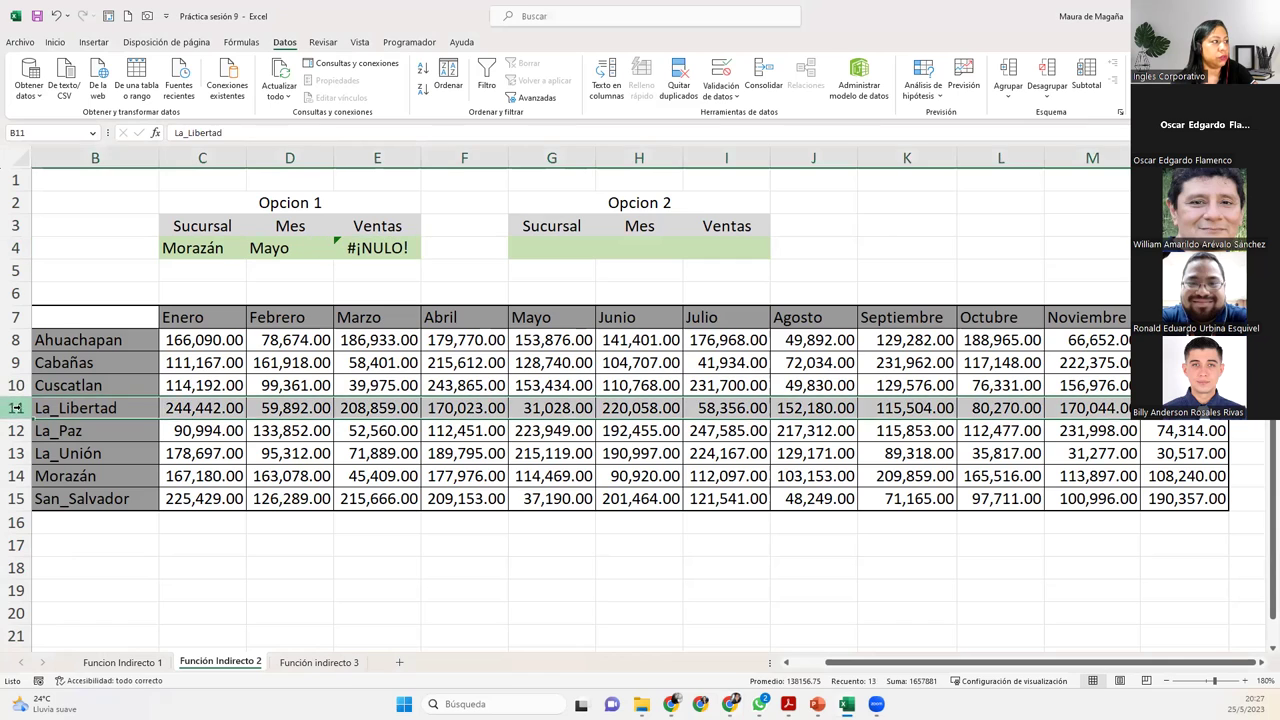
{"action": "left_click", "coordinate": [308, 404]}
{"action": "left_click", "coordinate": [401, 406]}
{"action": "left_click", "coordinate": [341, 250]}
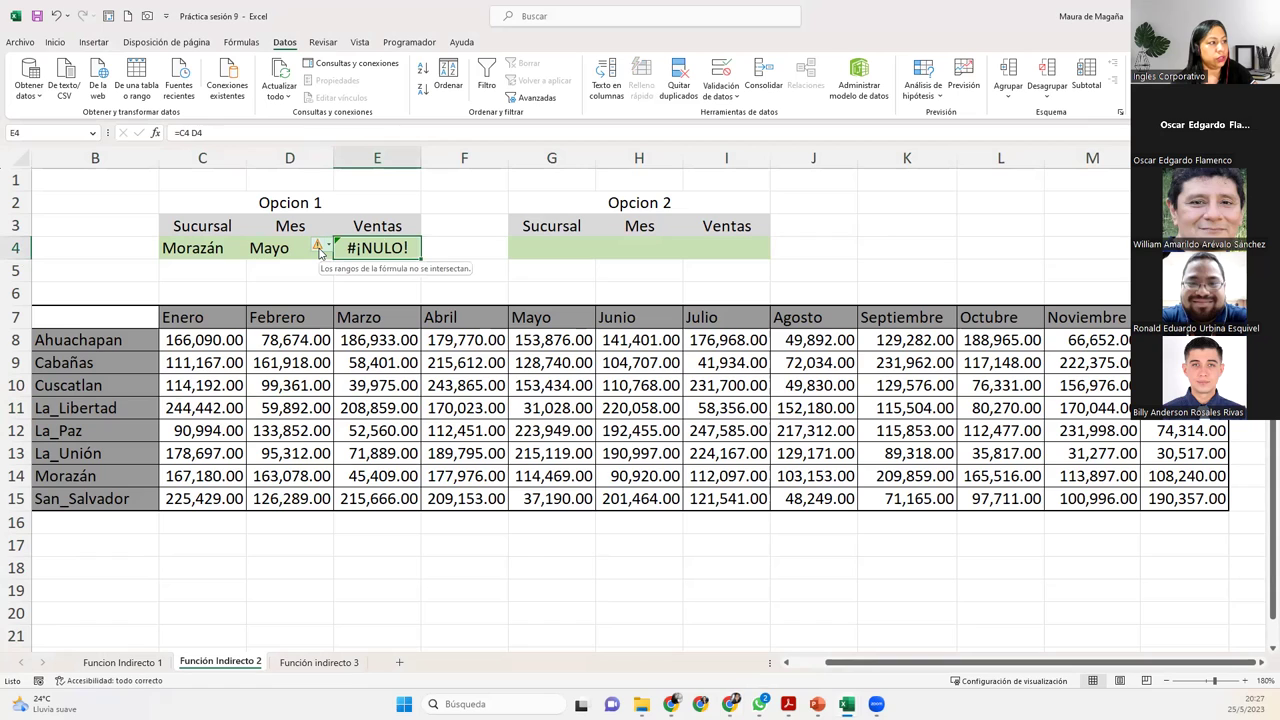
{"action": "left_click", "coordinate": [580, 243]}
{"action": "left_click", "coordinate": [386, 249]}
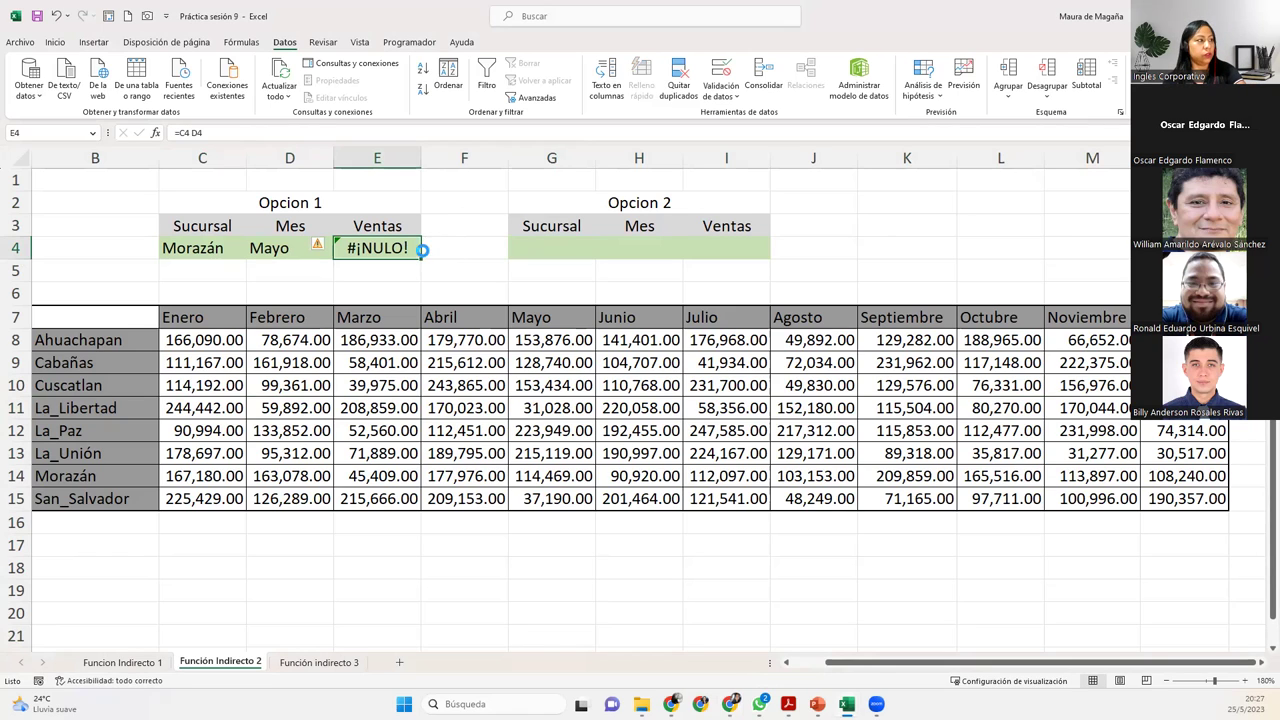
Undo the deletion to restore =Morazán Mayo in E4, showing 114469
{"action": "key", "text": "Delete"}
{"action": "key", "text": "ctrl+z"}
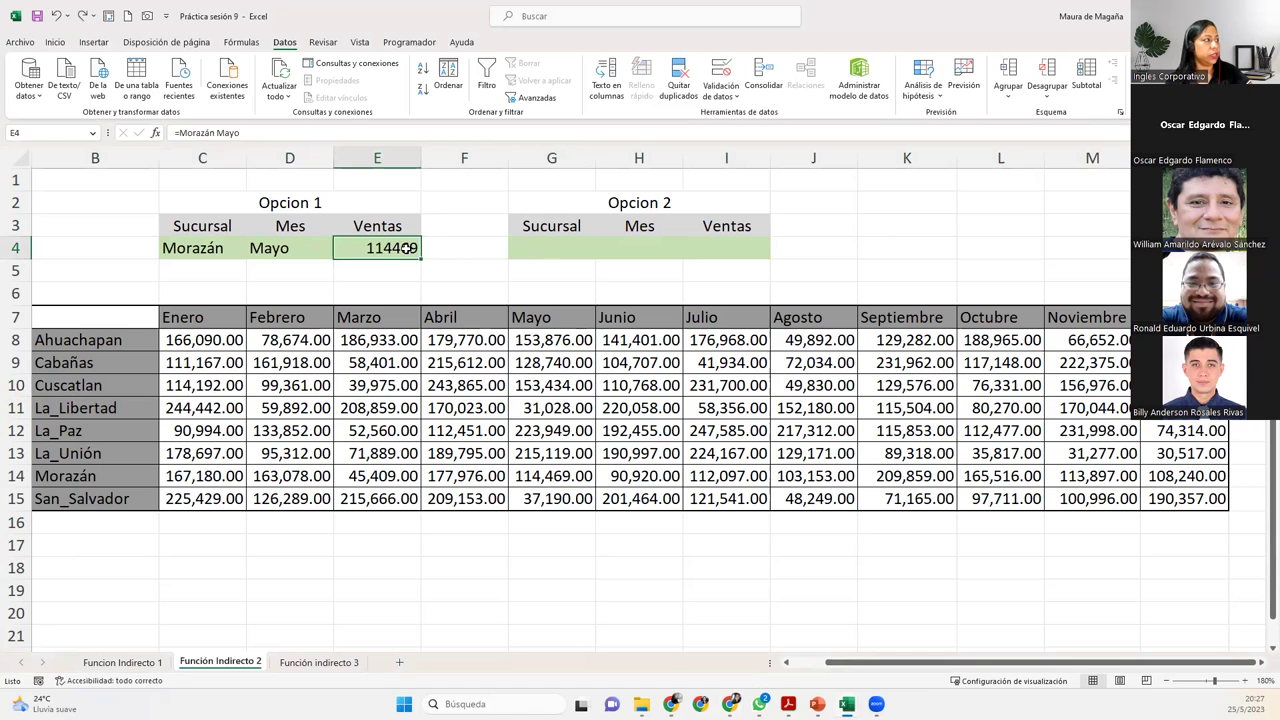
{"action": "double_click", "coordinate": [406, 250]}
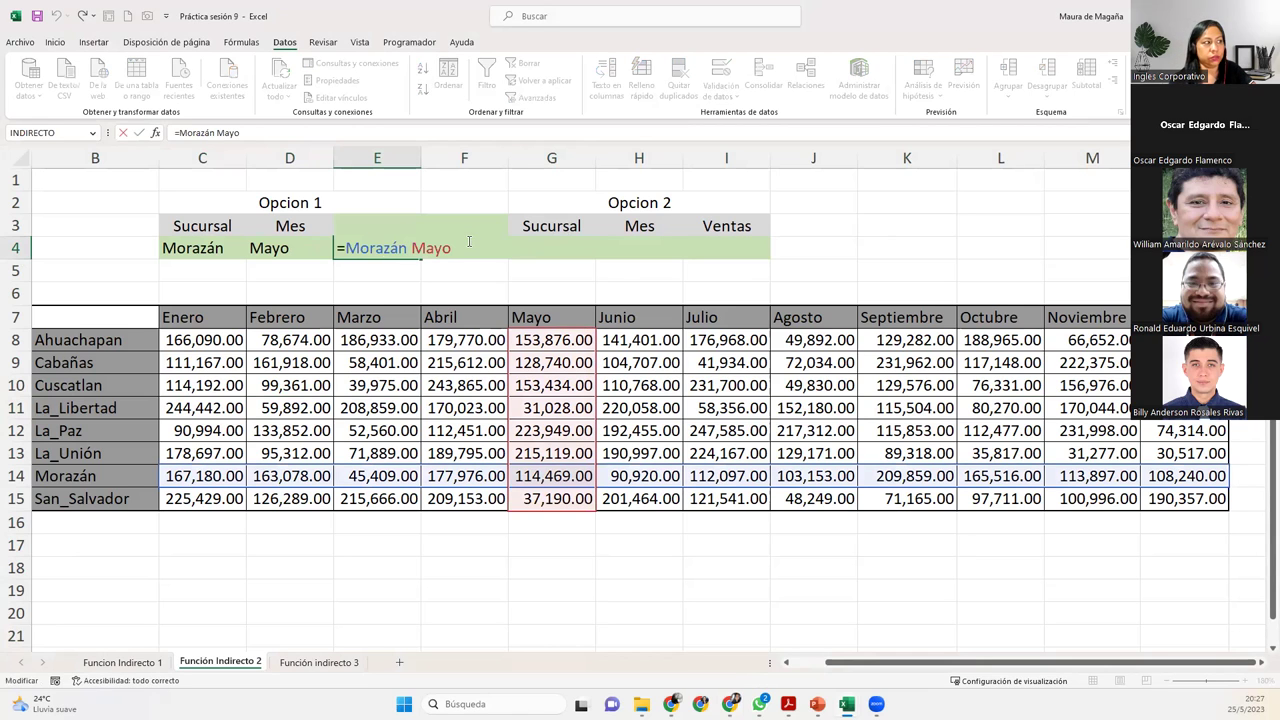
{"action": "key", "text": "Return"}
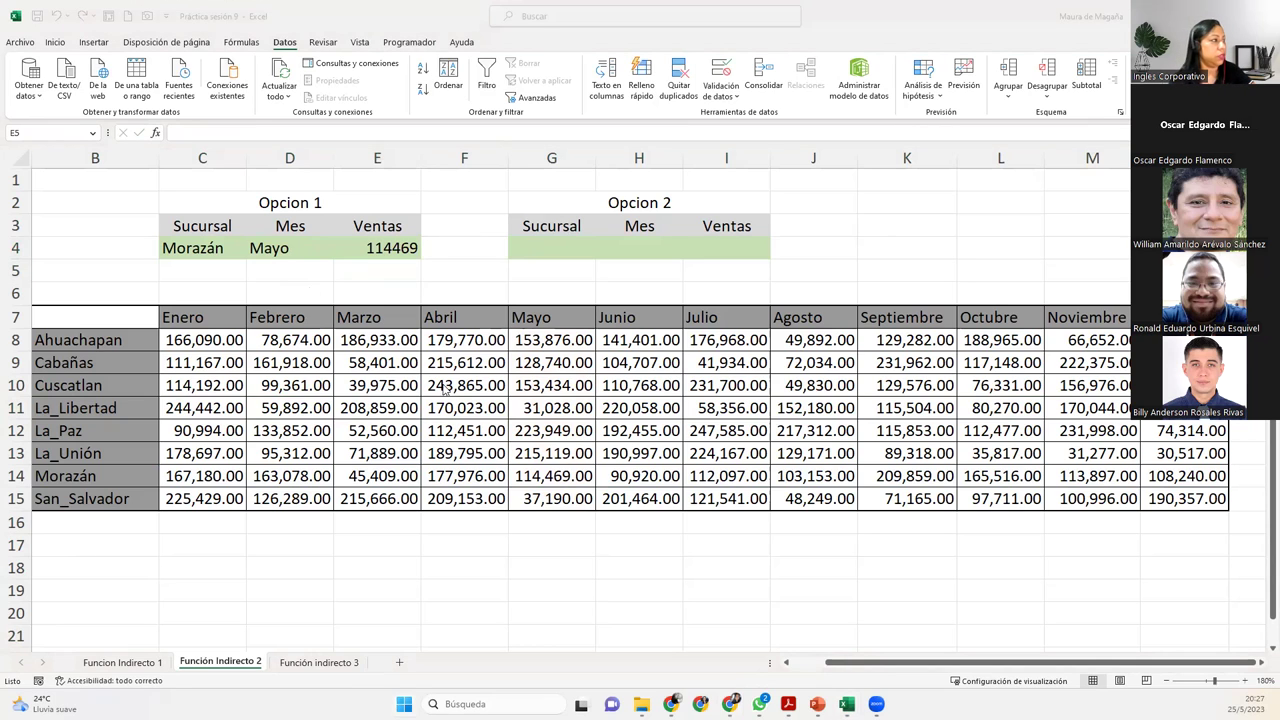
{"action": "left_click_drag", "start_coordinate": [240, 248], "coordinate": [272, 249]}
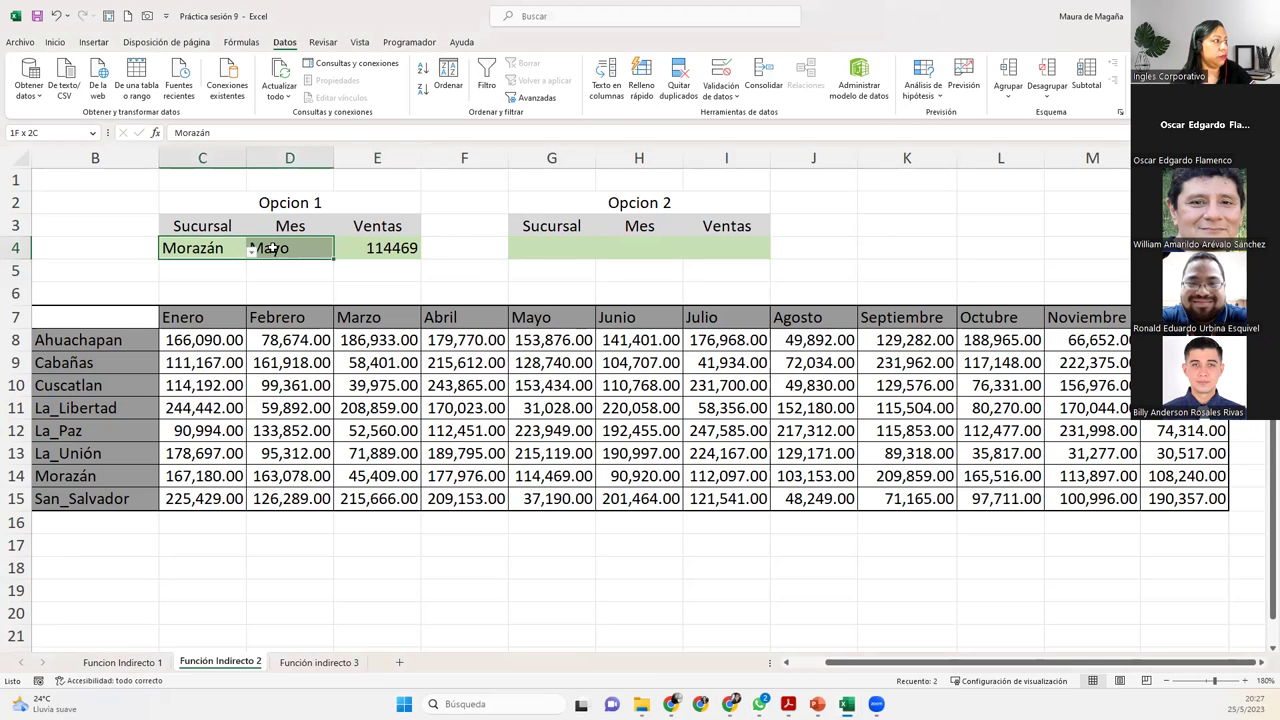
Copy the C4:D4 dropdowns to G4:H4 and set them to Cabañas and Julio
{"action": "key", "text": "ctrl+c"}
{"action": "left_click", "coordinate": [523, 243]}
{"action": "key", "text": "Return"}
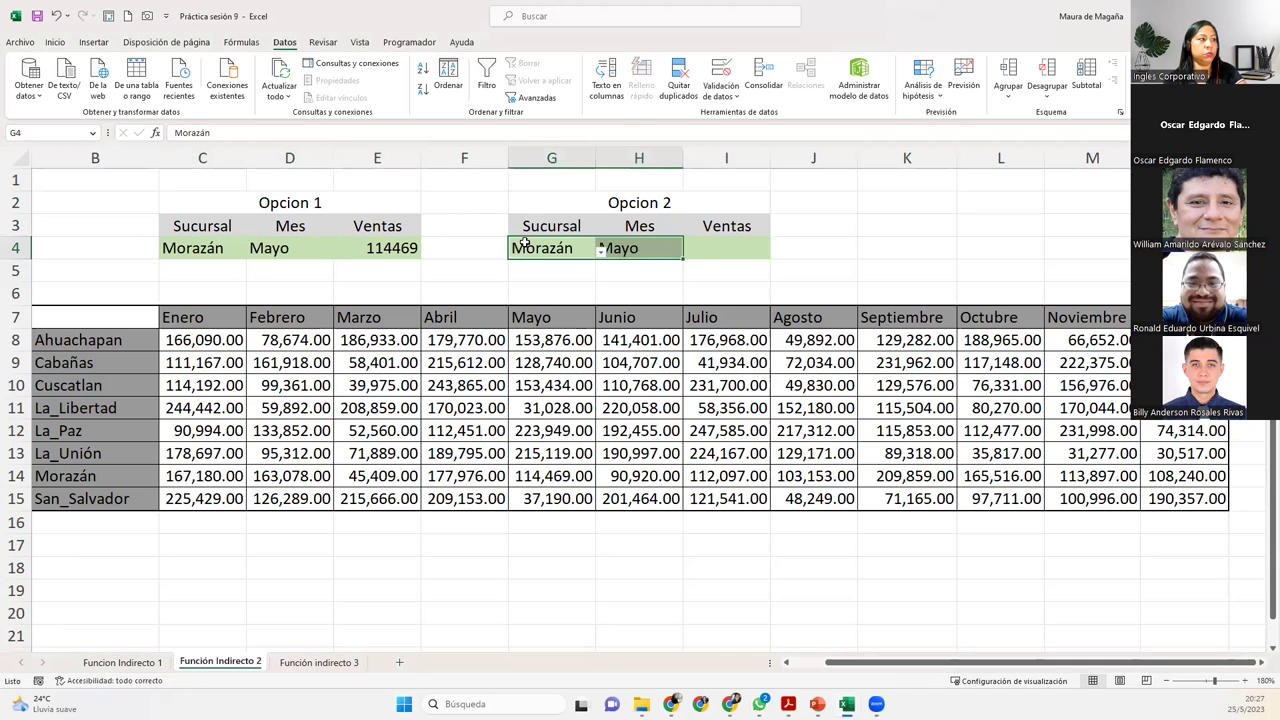
{"action": "left_click", "coordinate": [523, 243]}
{"action": "left_click", "coordinate": [601, 251]}
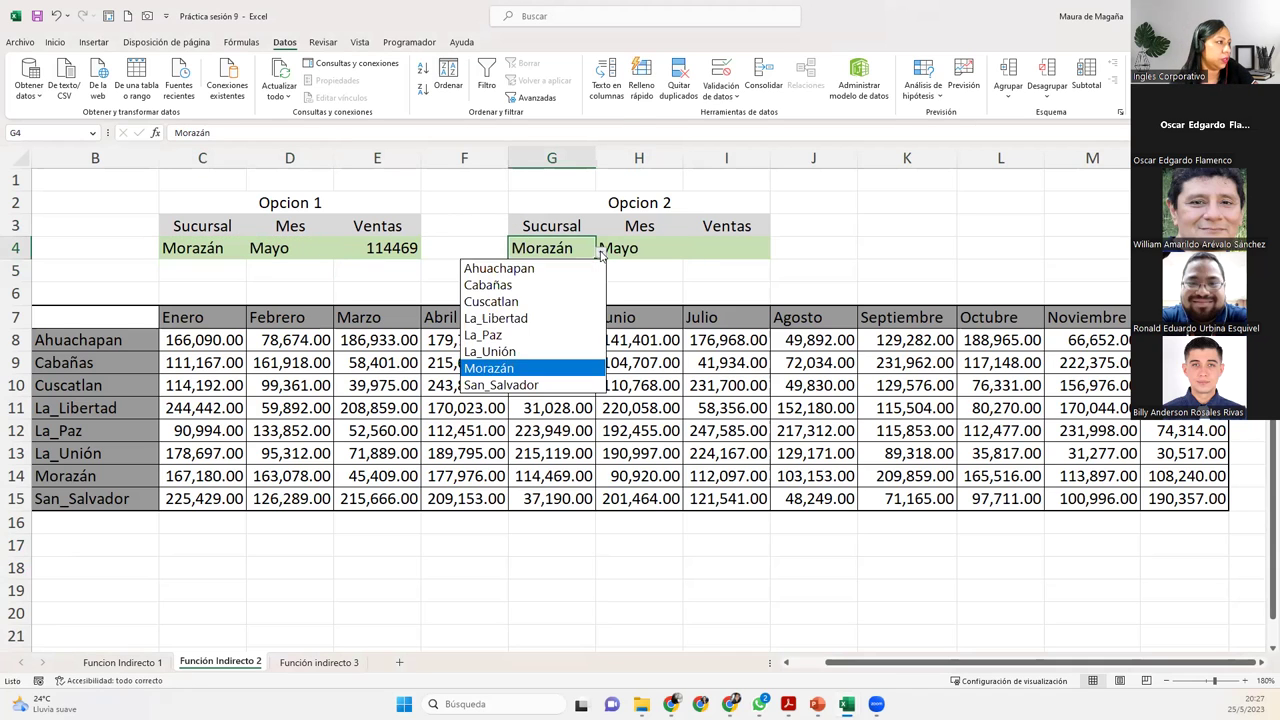
{"action": "left_click", "coordinate": [577, 283]}
{"action": "left_click", "coordinate": [630, 252]}
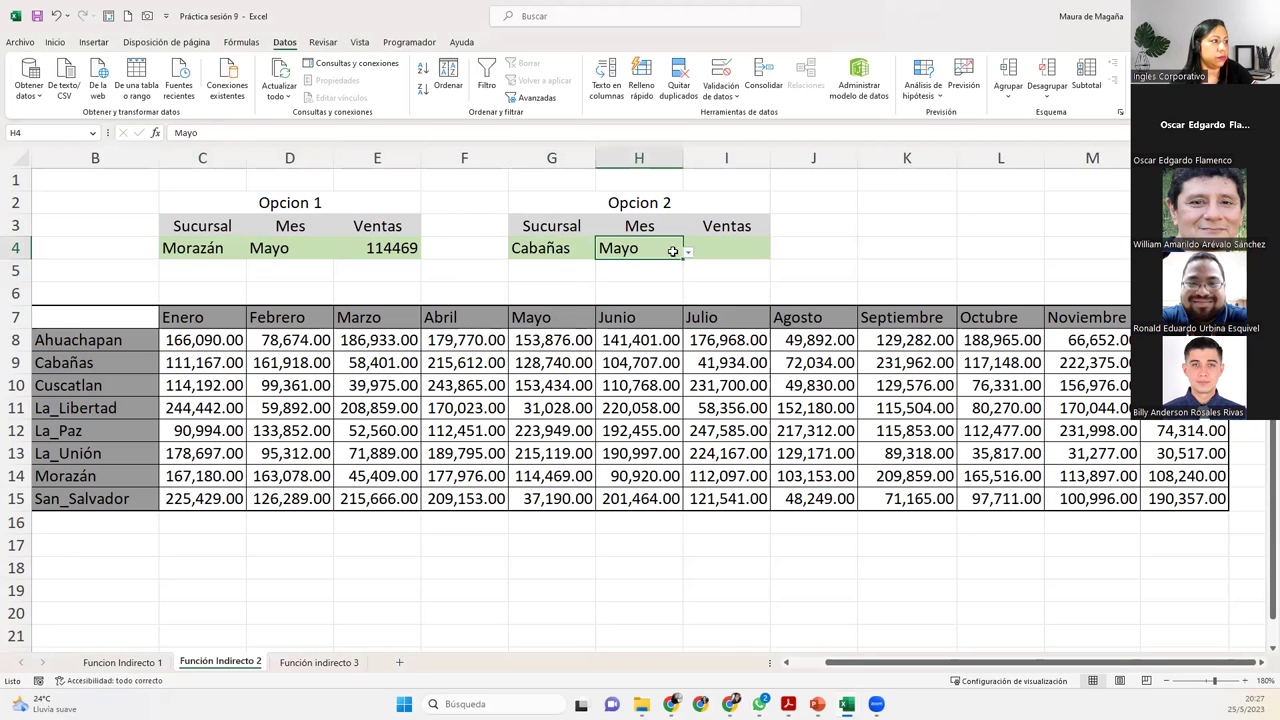
{"action": "left_click", "coordinate": [686, 255]}
{"action": "left_click", "coordinate": [622, 299]}
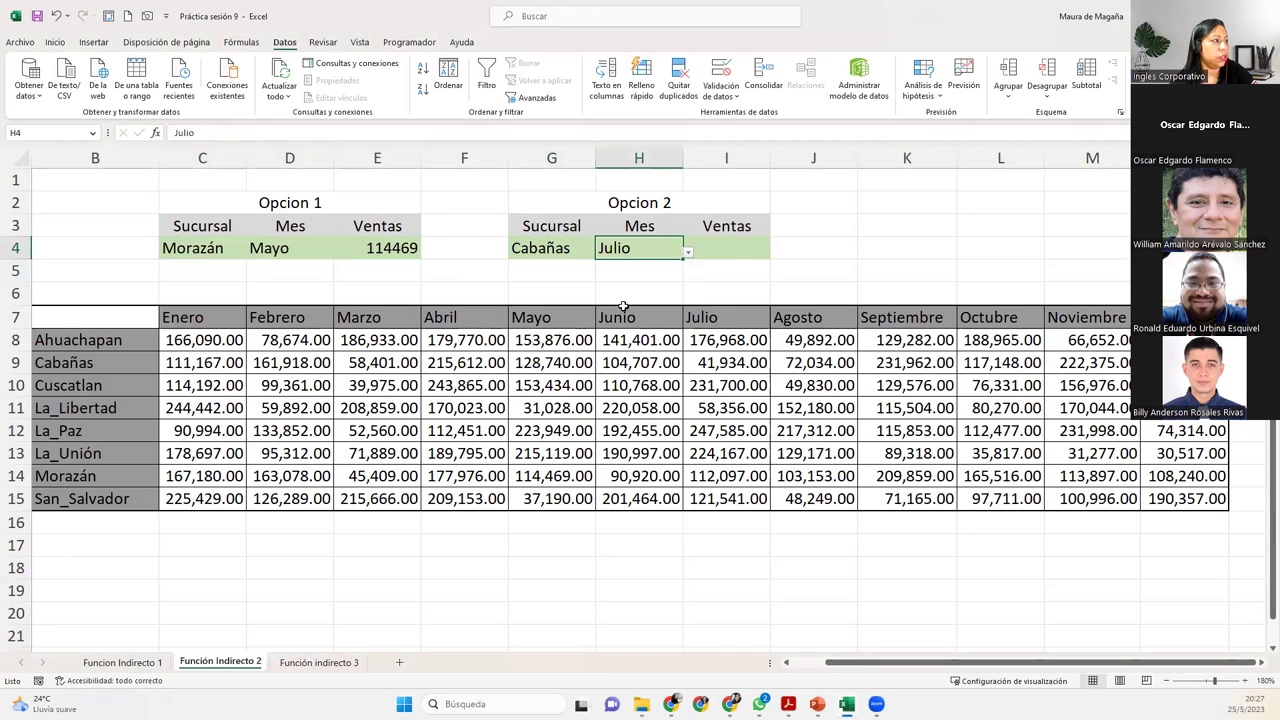
{"action": "left_click", "coordinate": [735, 247]}
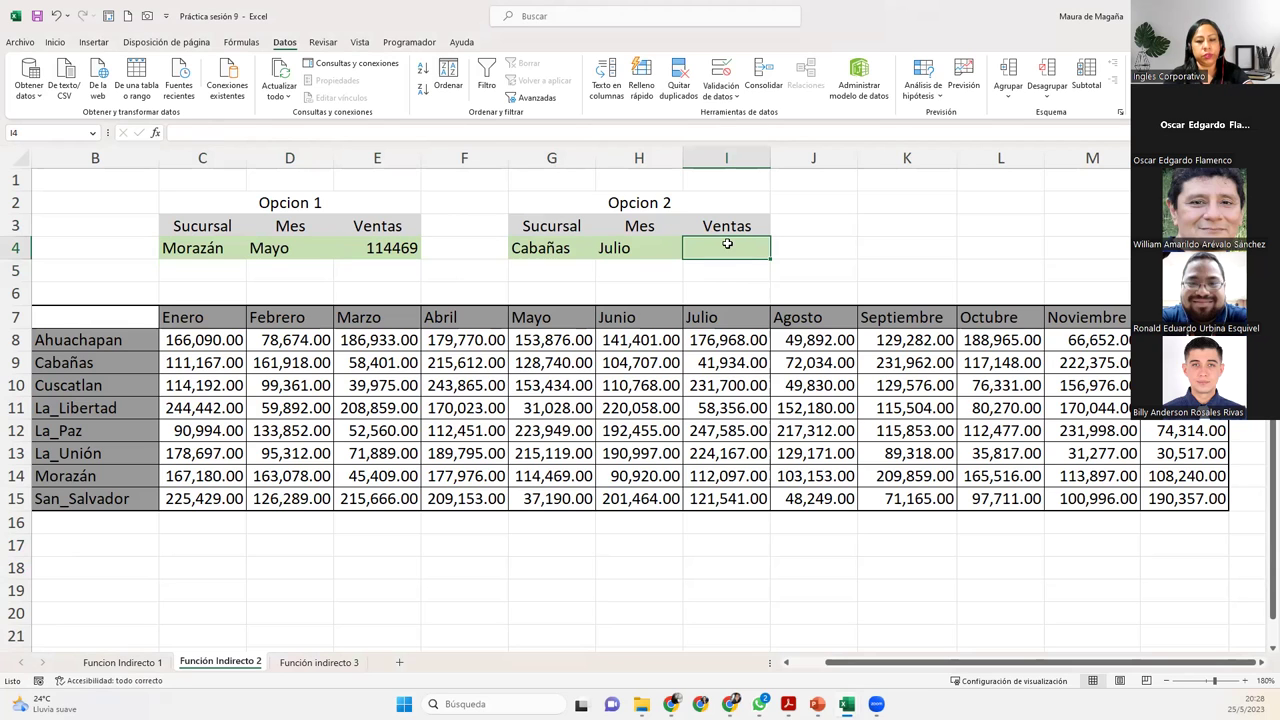
{"action": "type", "text": "="}
{"action": "type", "text": "indir"}
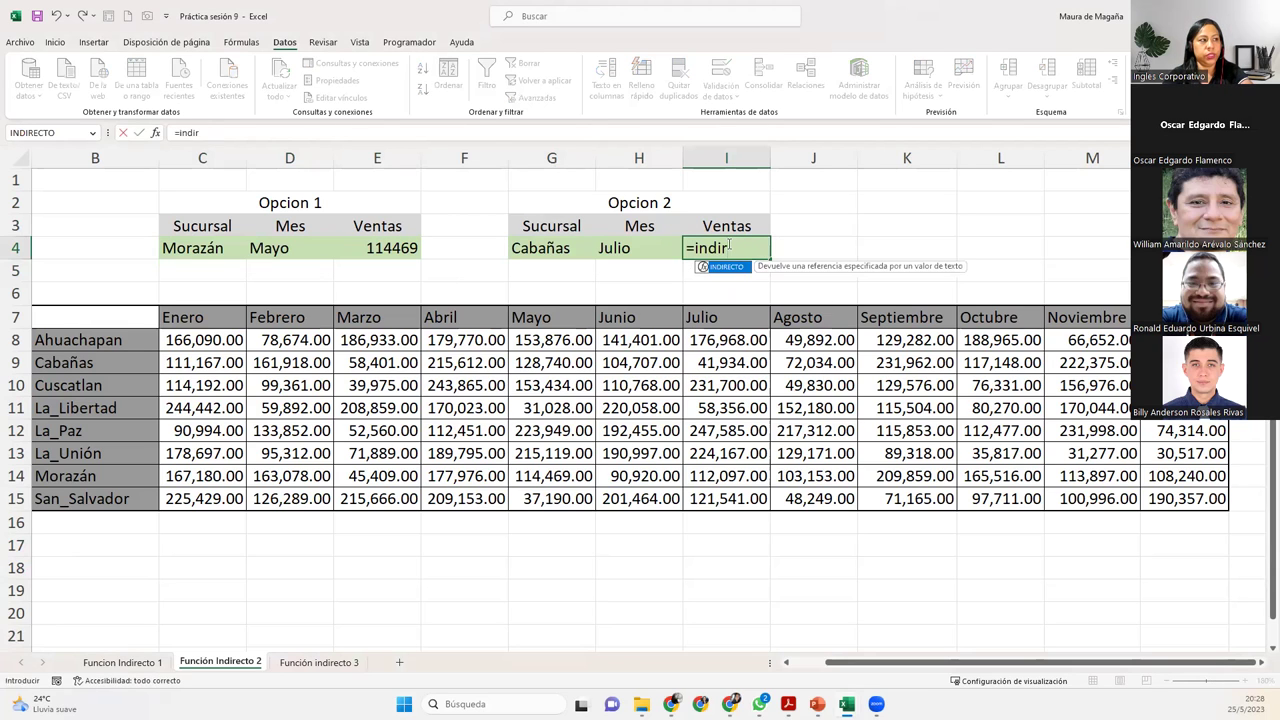
{"action": "key", "text": "Tab"}
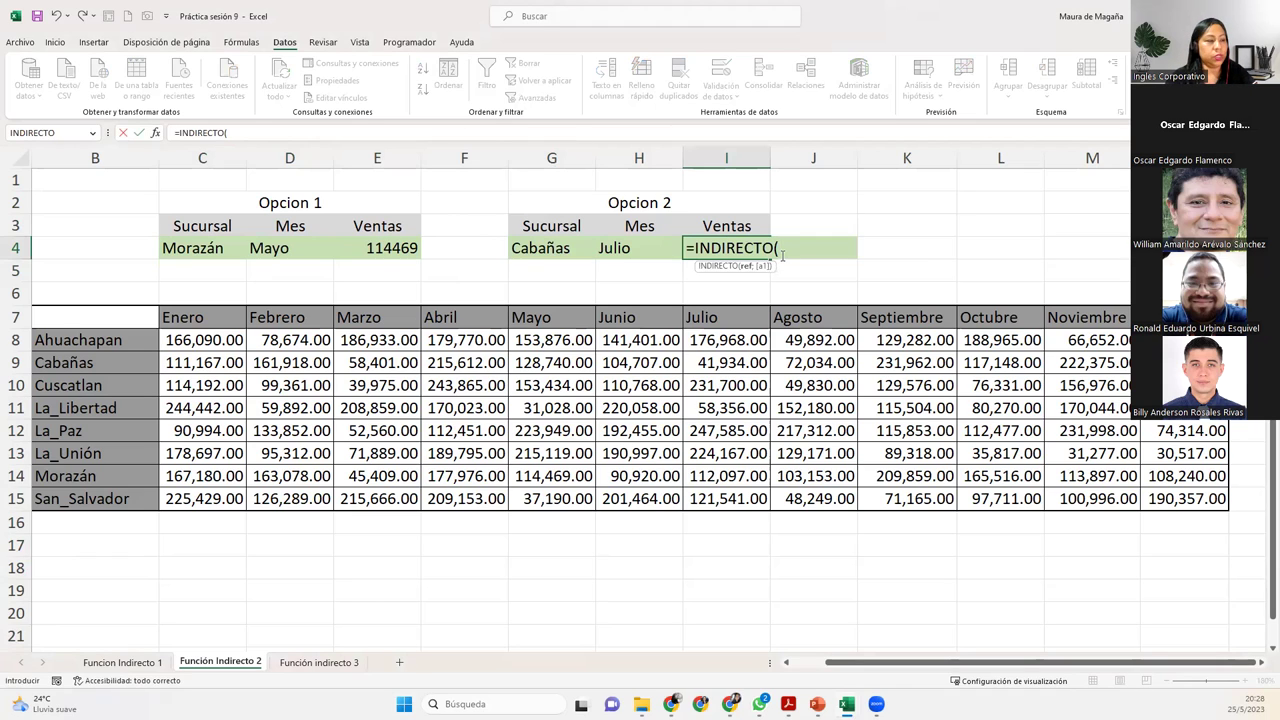
{"action": "type", "text": ")"}
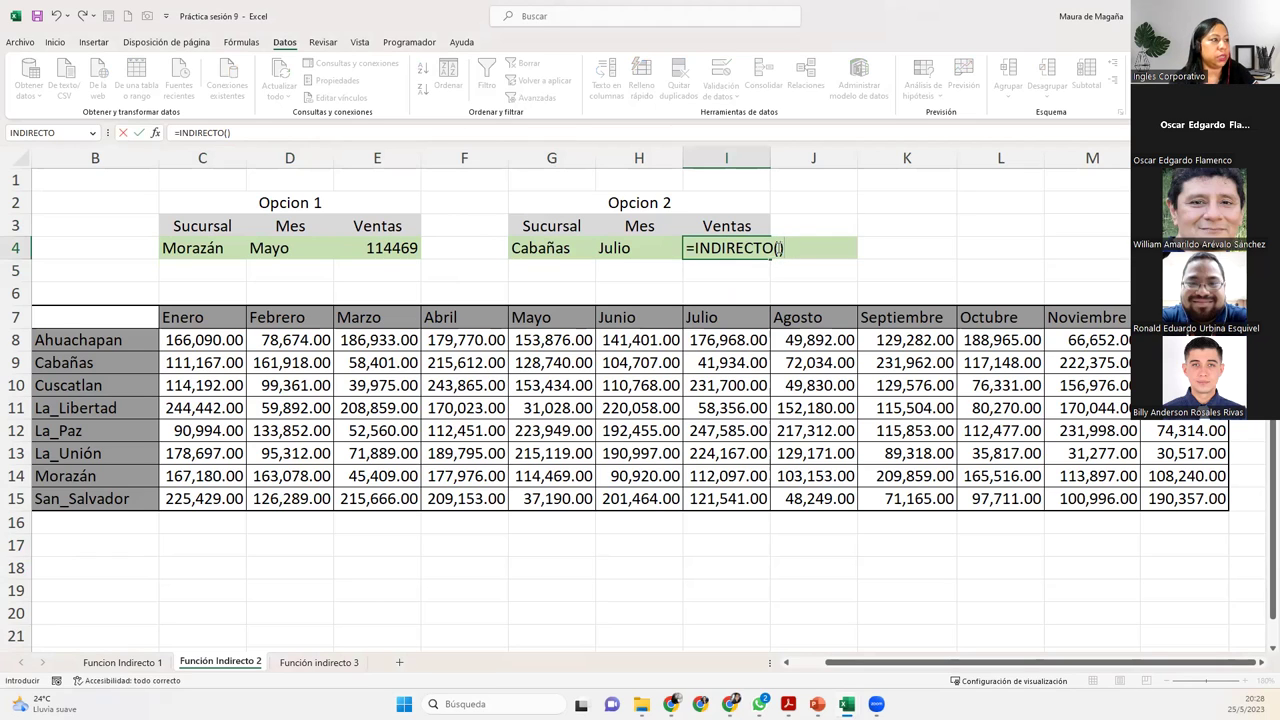
{"action": "left_click", "coordinate": [778, 248]}
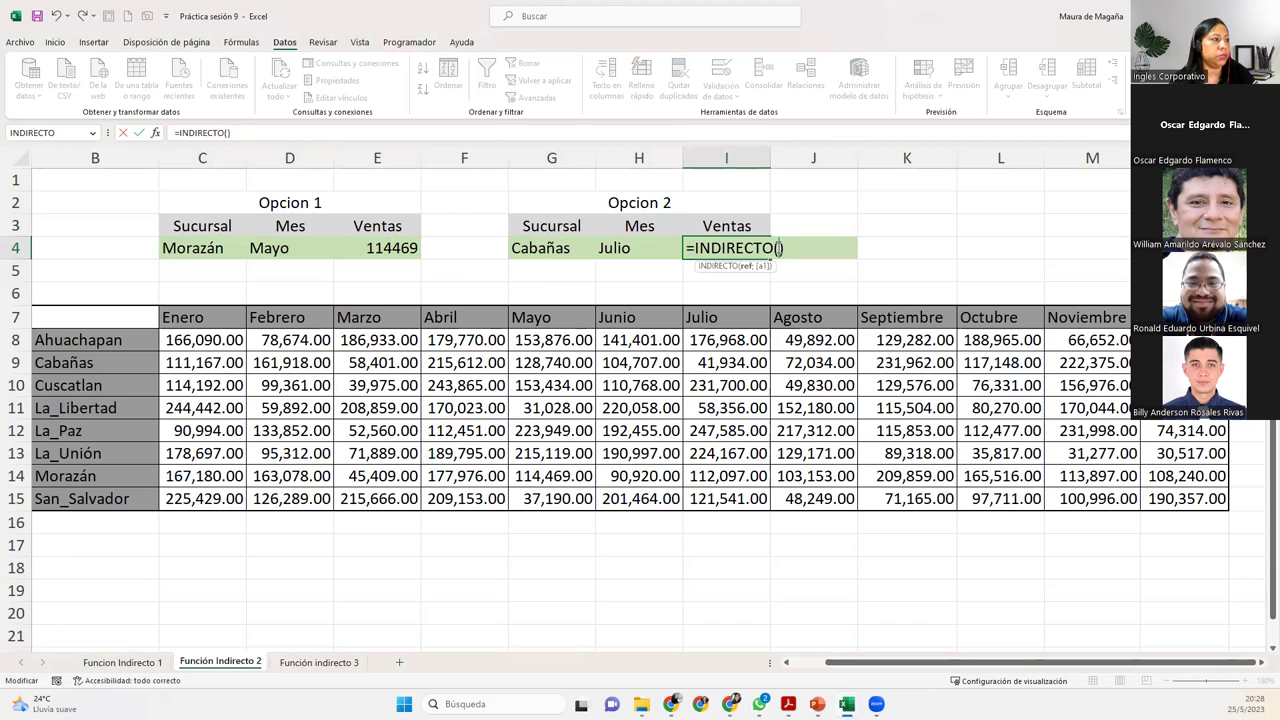
{"action": "left_click", "coordinate": [155, 133]}
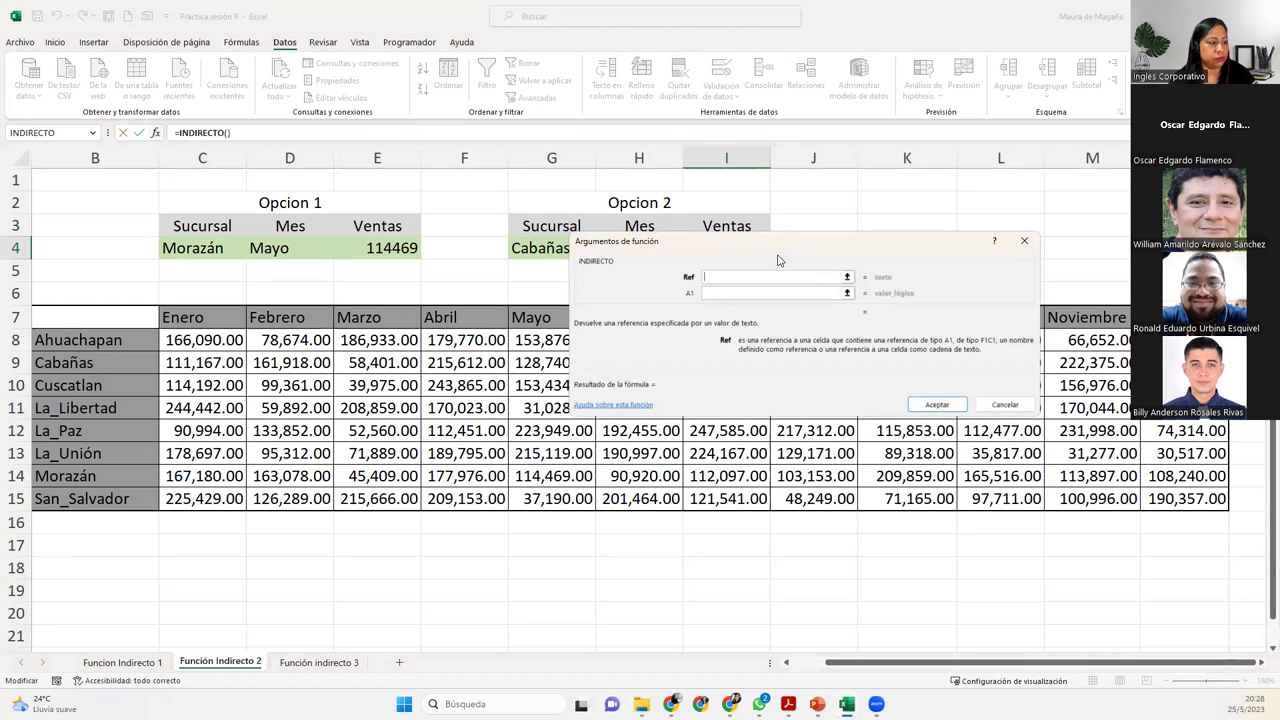
{"action": "left_click_drag", "start_coordinate": [779, 260], "coordinate": [756, 359]}
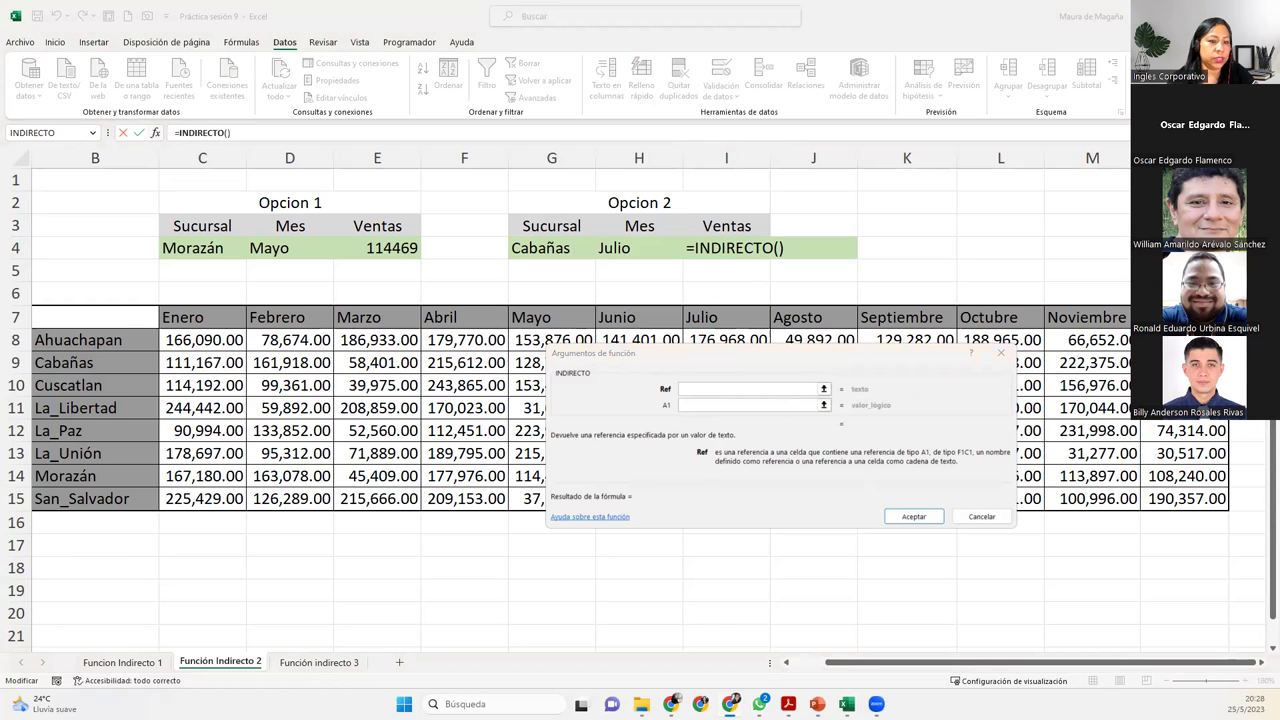
{"action": "left_click", "coordinate": [780, 248]}
{"action": "key", "text": "Escape"}
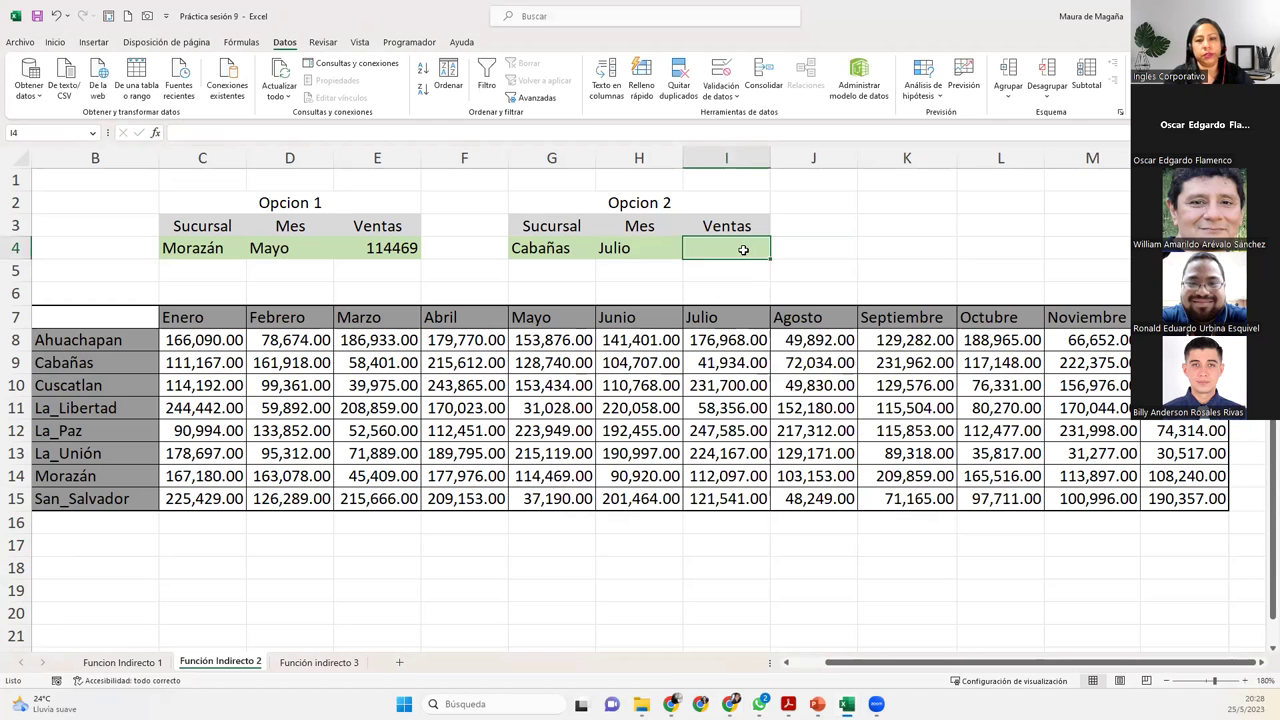
Enter =INDIRECTO(G4) INDIRECTO(H4) in I4, returning 41934 for Cabañas in Julio
{"action": "type", "text": "=indi"}
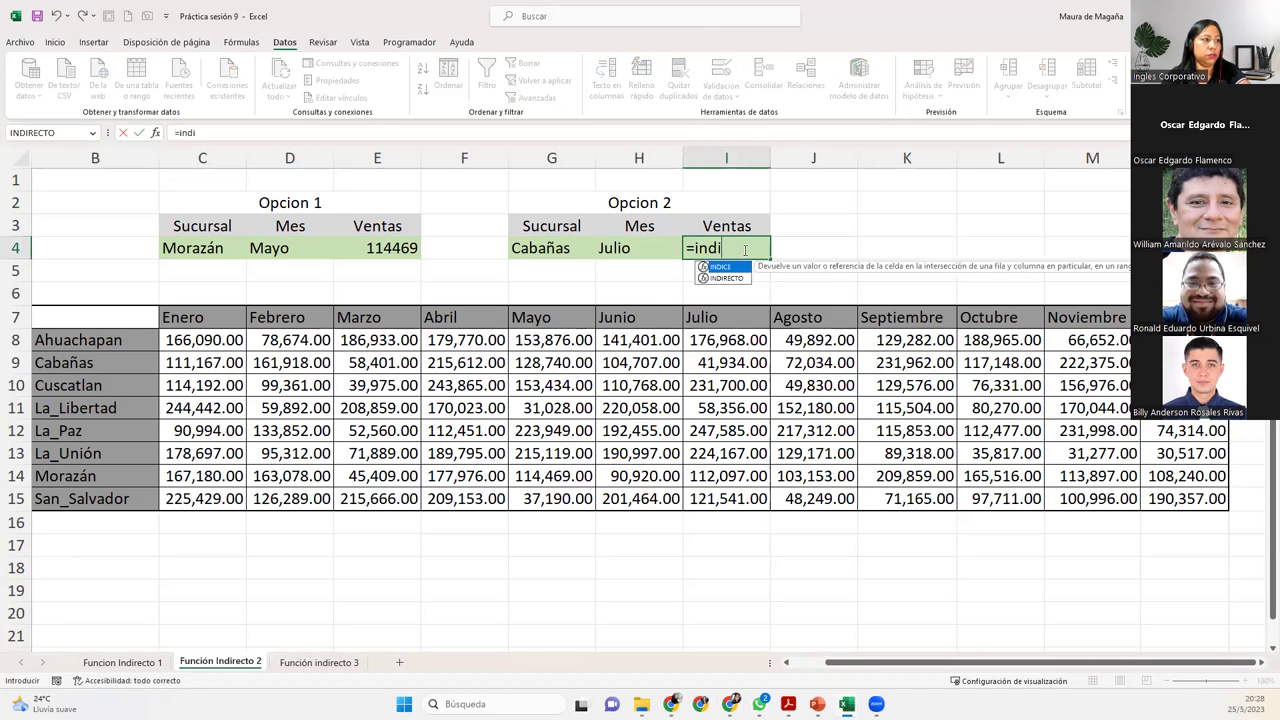
{"action": "key", "text": "Down"}
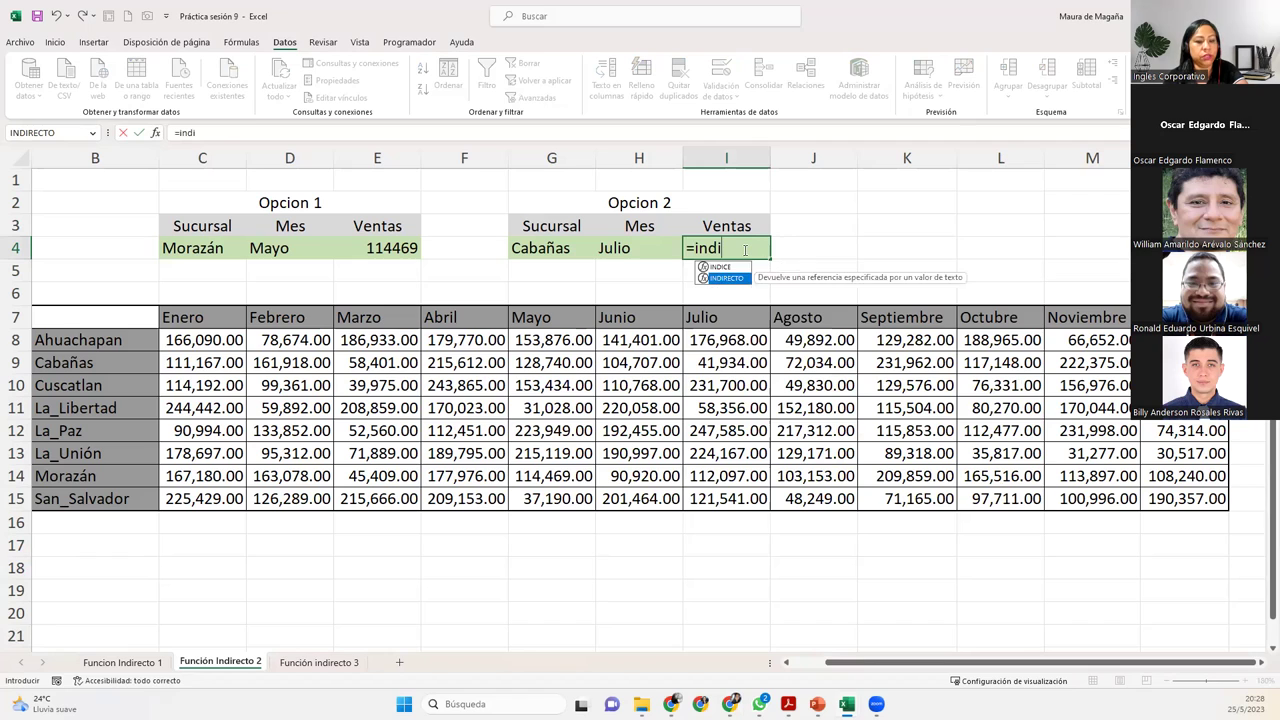
{"action": "key", "text": "Tab"}
{"action": "left_click", "coordinate": [558, 250]}
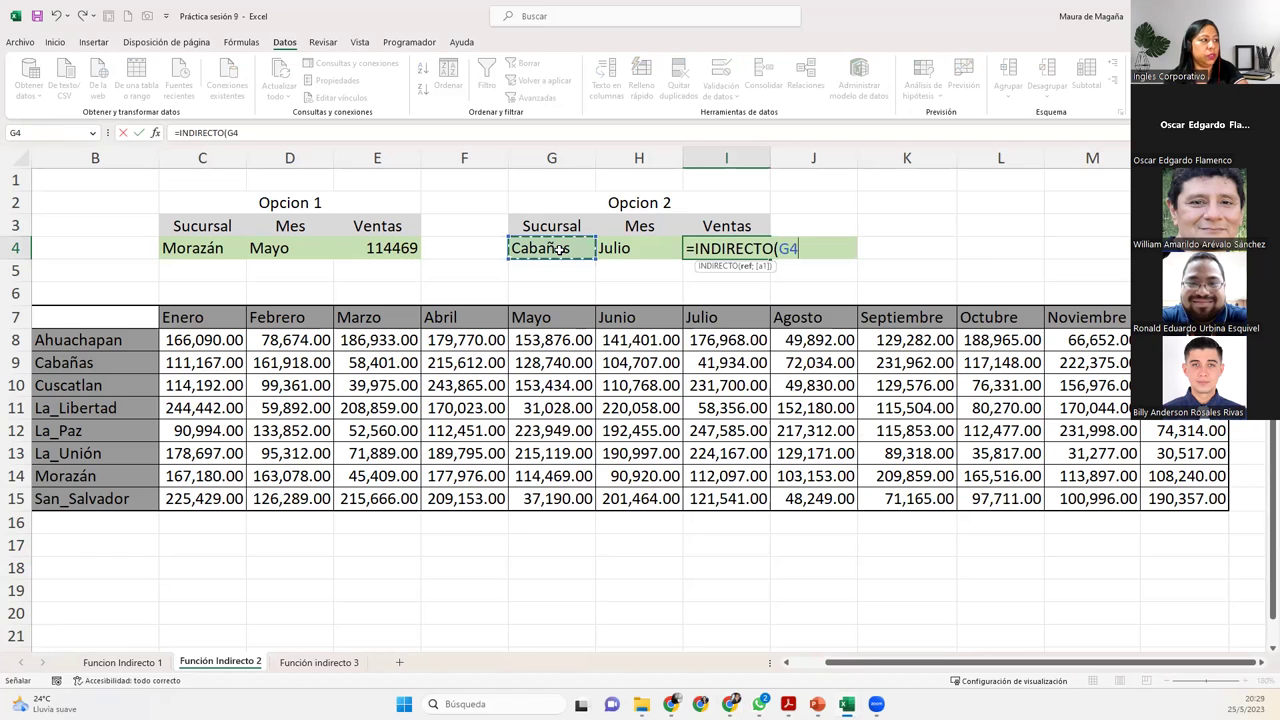
{"action": "type", "text": ")"}
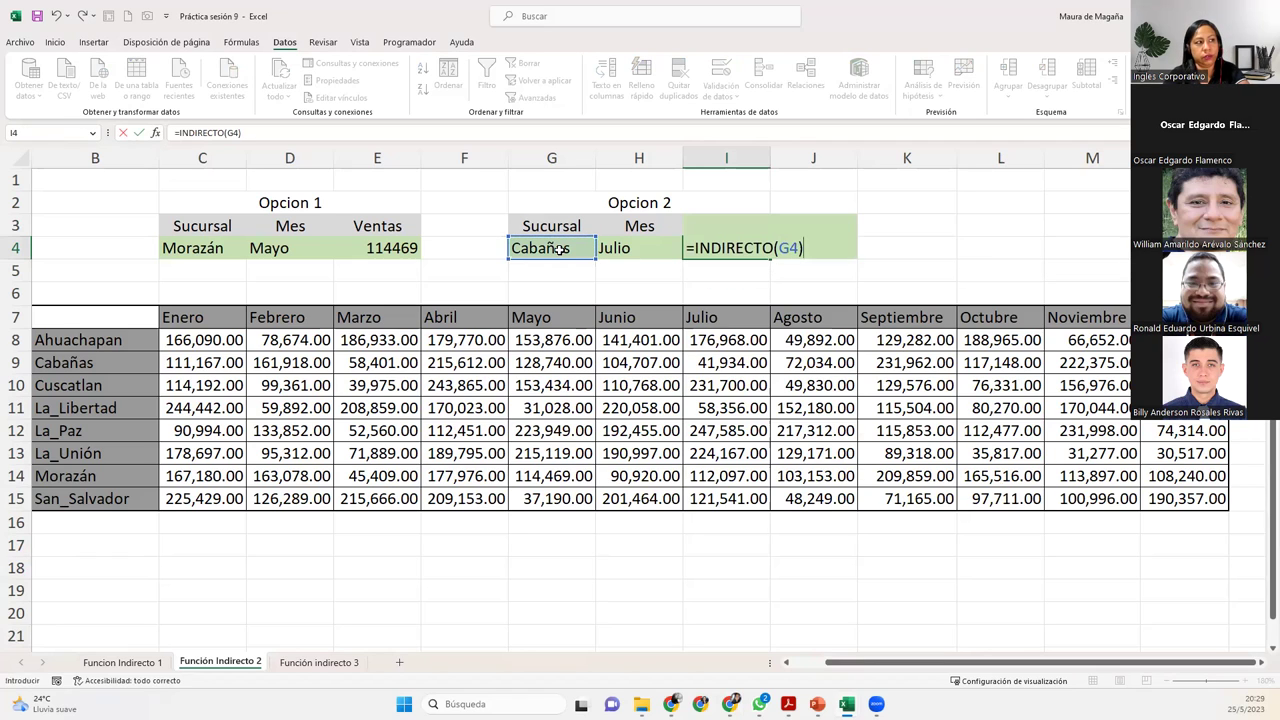
{"action": "type", "text": " indire"}
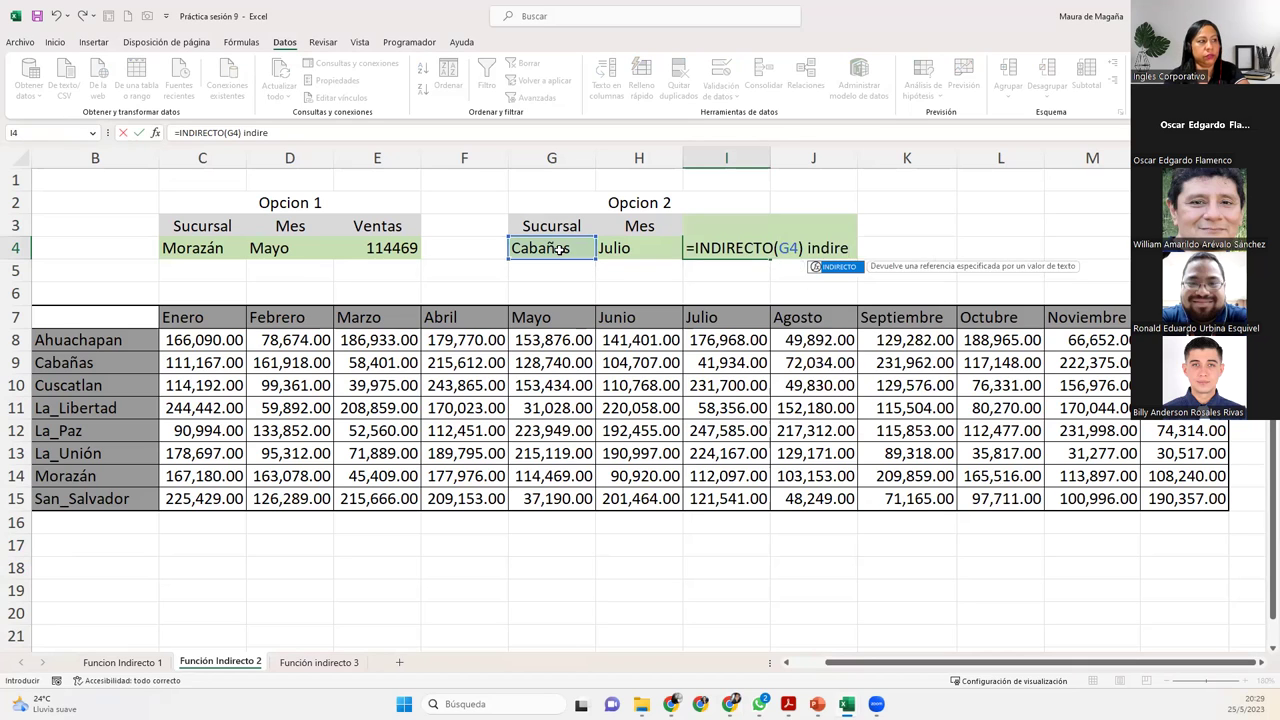
{"action": "key", "text": "Tab"}
{"action": "left_click", "coordinate": [606, 250]}
{"action": "type", "text": ")"}
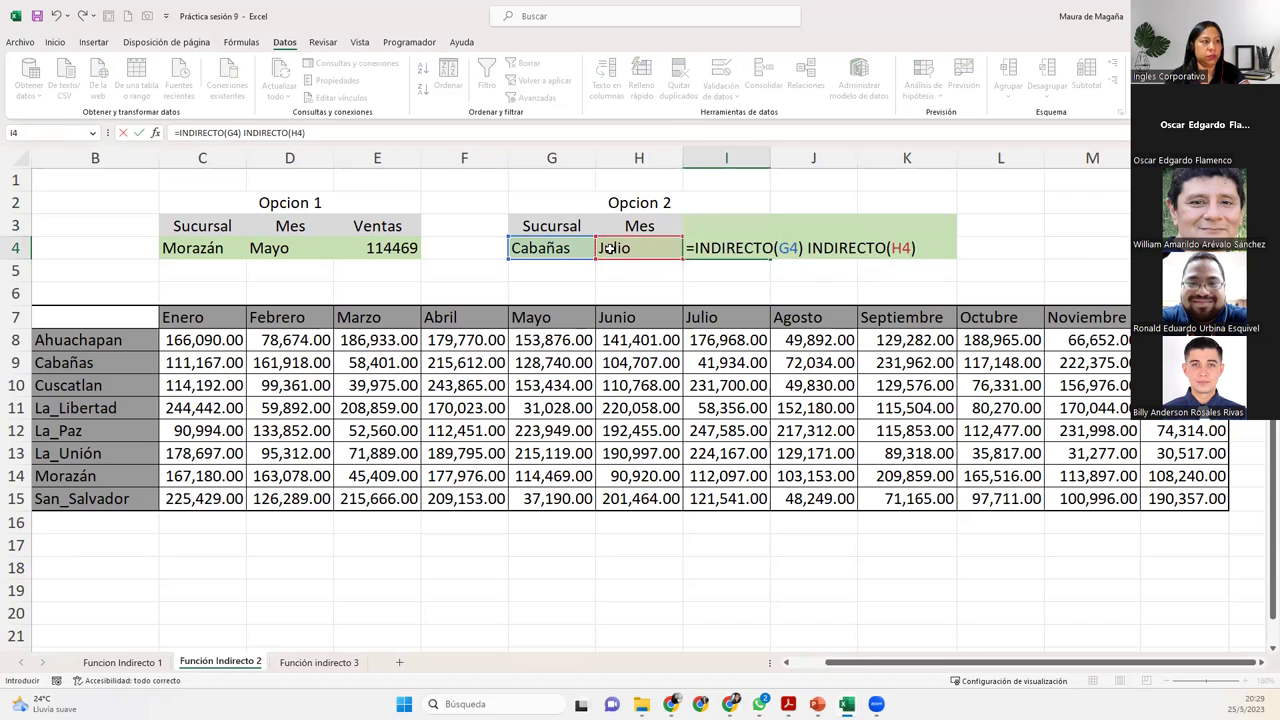
{"action": "key", "text": "Return"}
{"action": "left_click", "coordinate": [703, 246]}
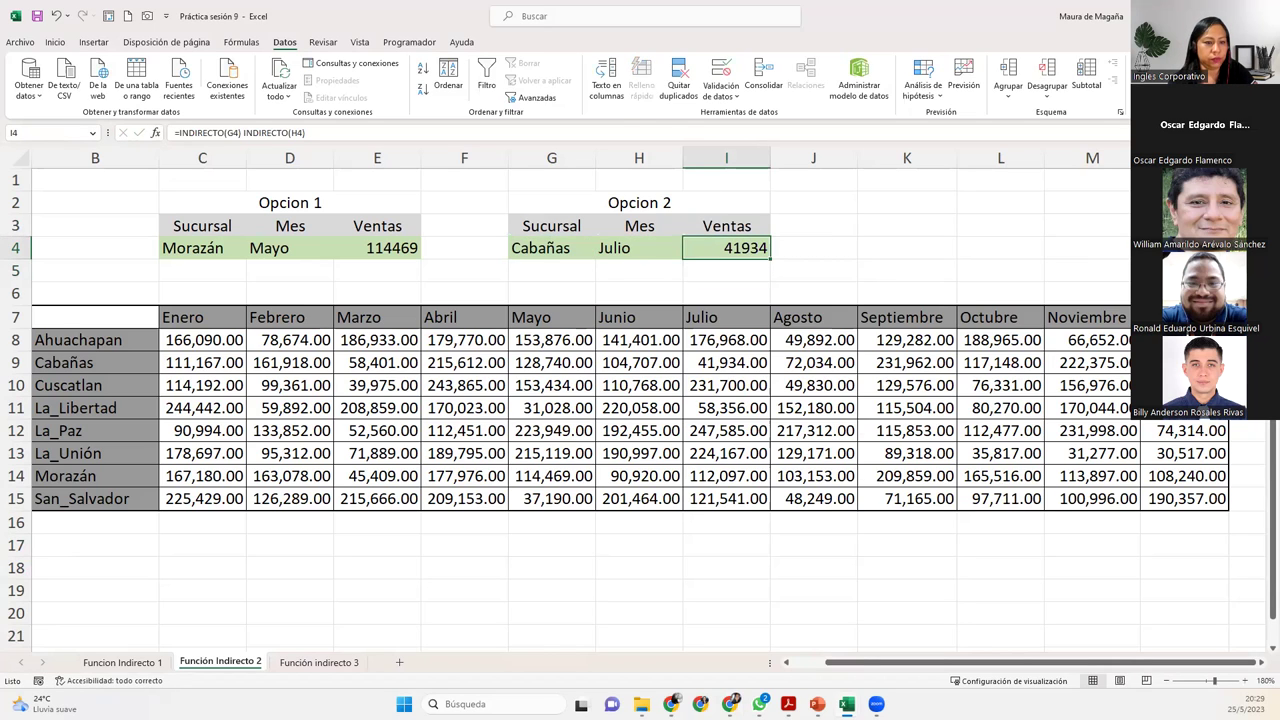
{"action": "key", "text": "alt+Tab"}
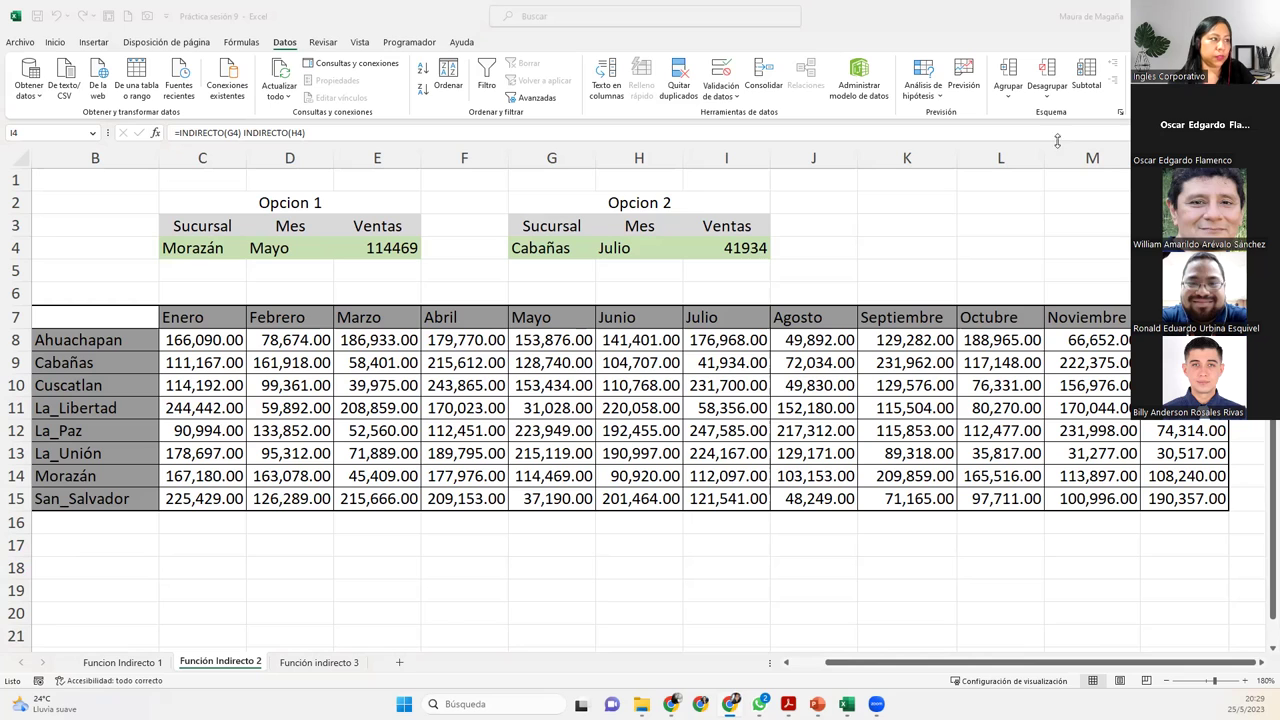
{"action": "key", "text": "F2"}
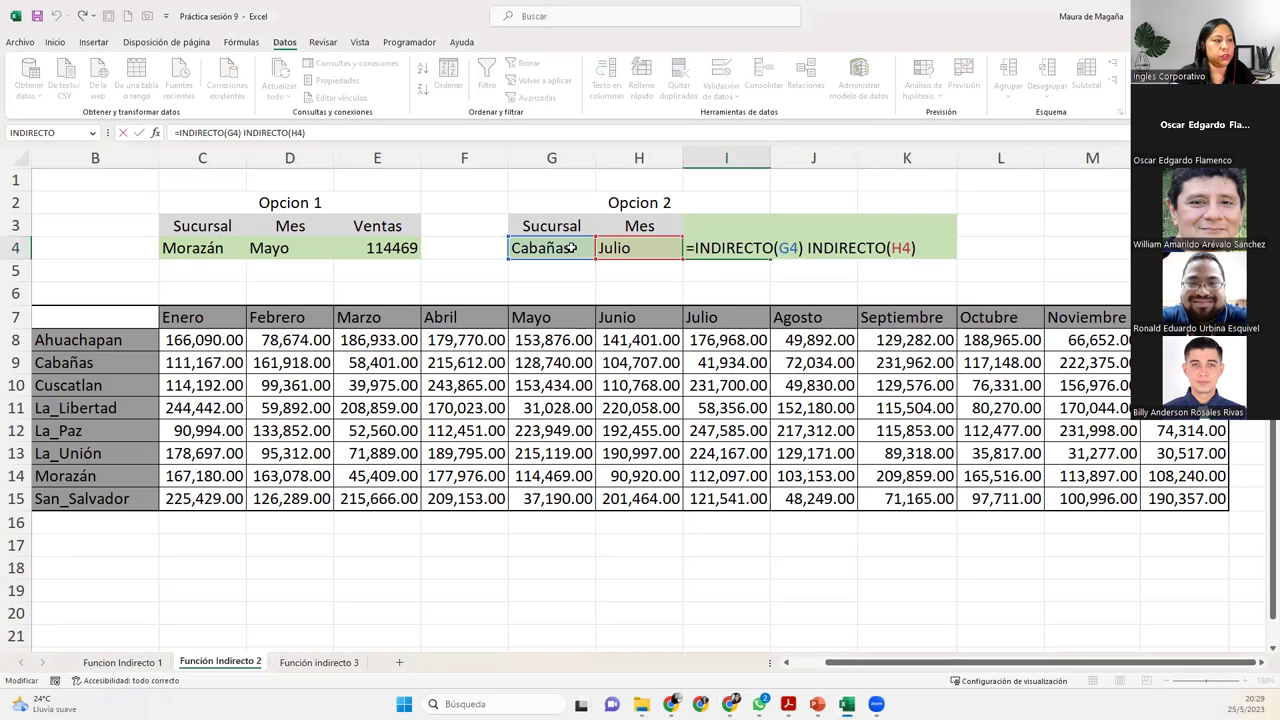
{"action": "key", "text": "Return"}
{"action": "left_click", "coordinate": [578, 247]}
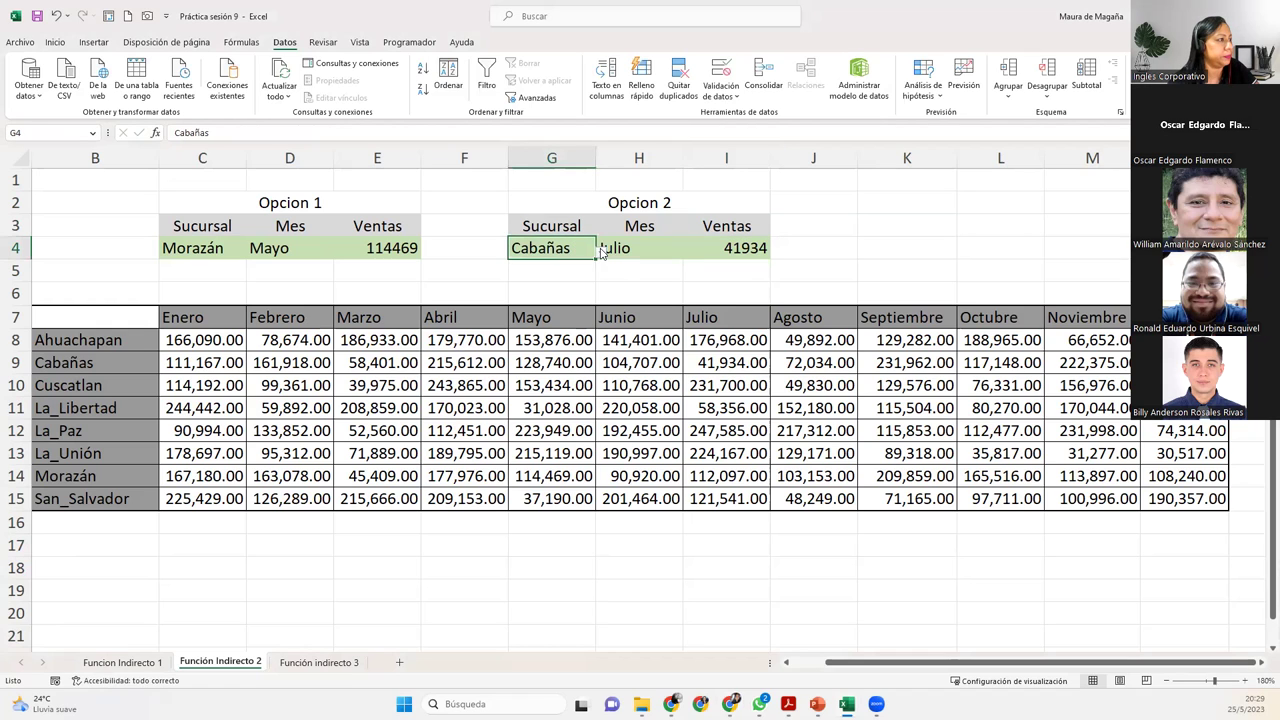
{"action": "left_click", "coordinate": [601, 252]}
{"action": "key", "text": "Escape"}
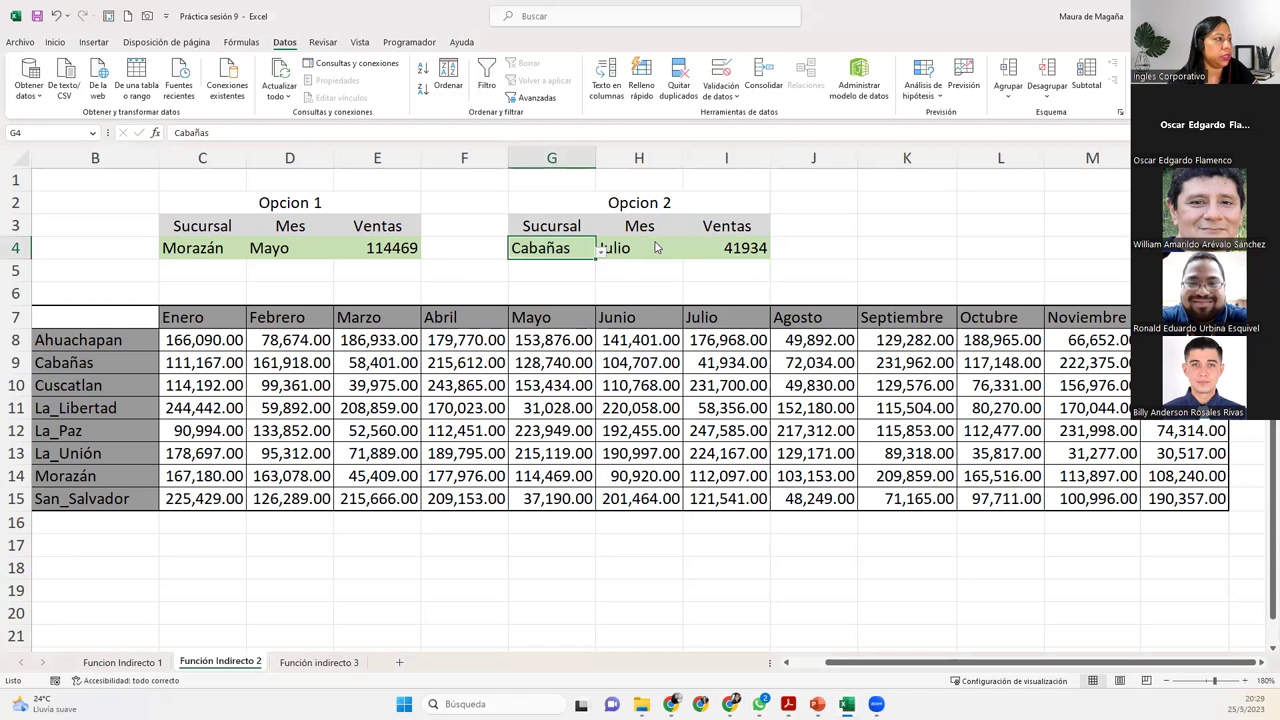
{"action": "left_click", "coordinate": [650, 248]}
{"action": "left_click", "coordinate": [688, 253]}
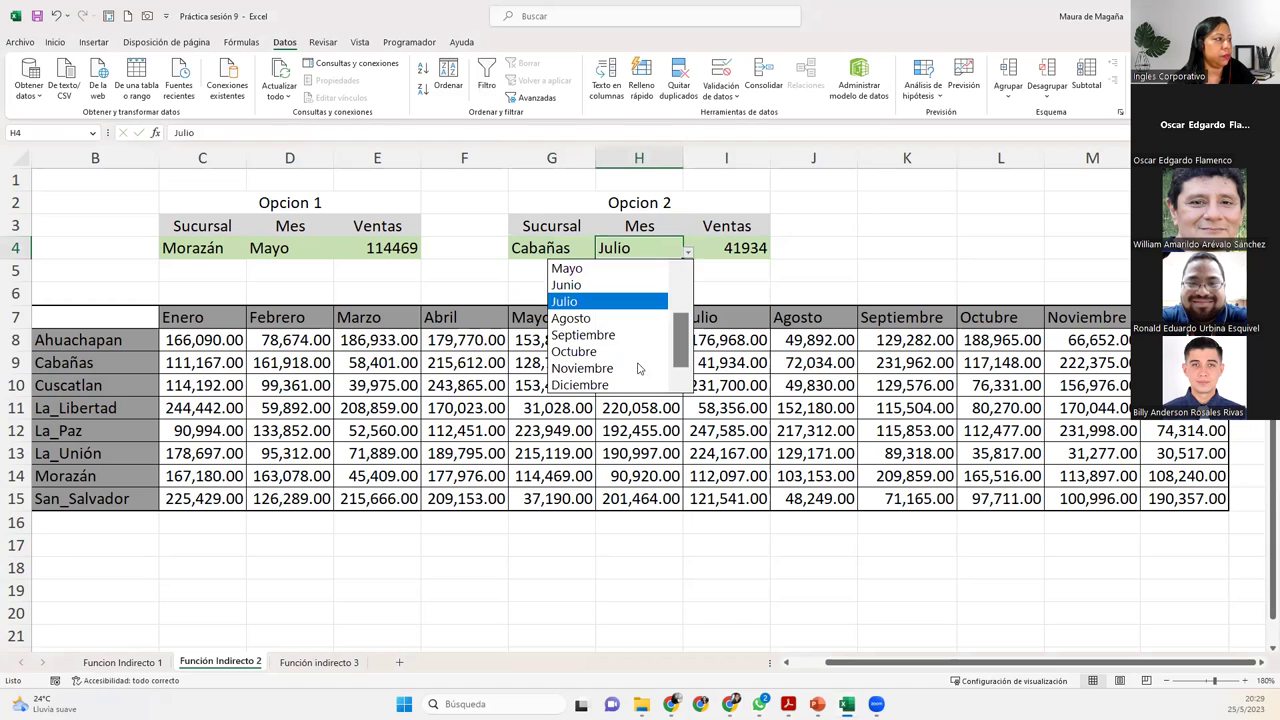
{"action": "left_click", "coordinate": [693, 255]}
{"action": "left_click", "coordinate": [750, 231]}
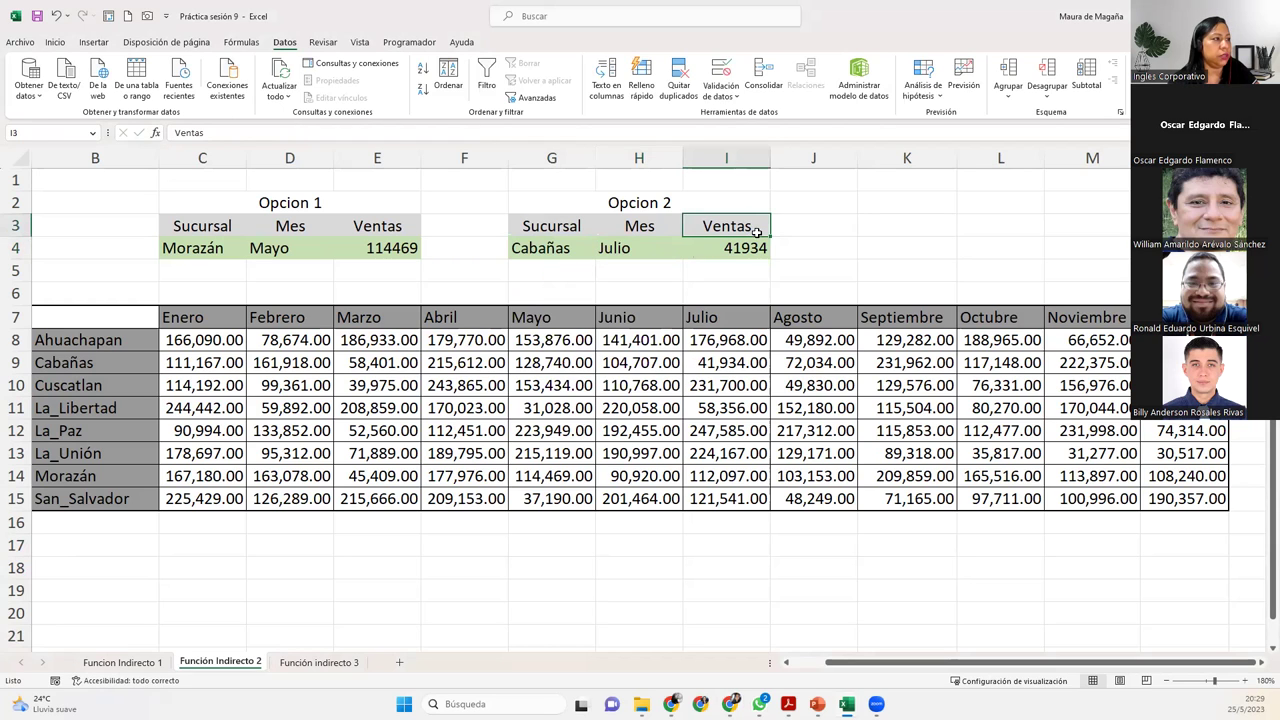
{"action": "double_click", "coordinate": [750, 245]}
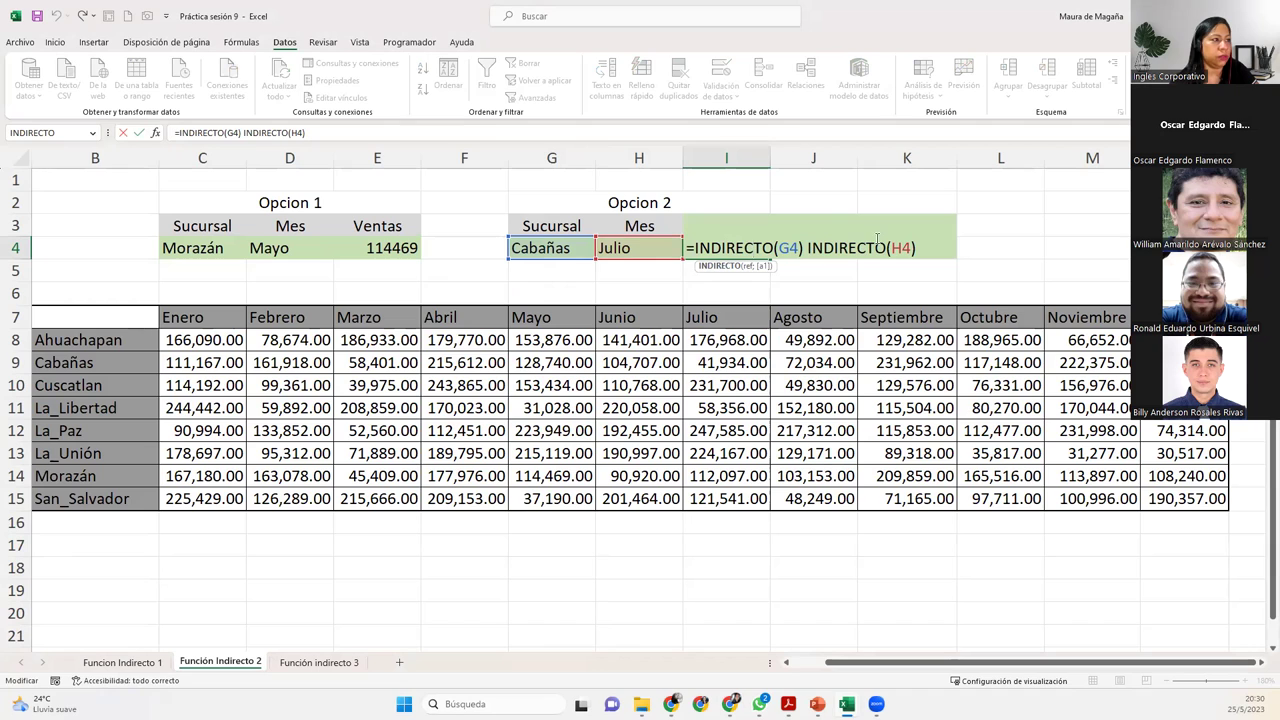
{"action": "left_click", "coordinate": [928, 246]}
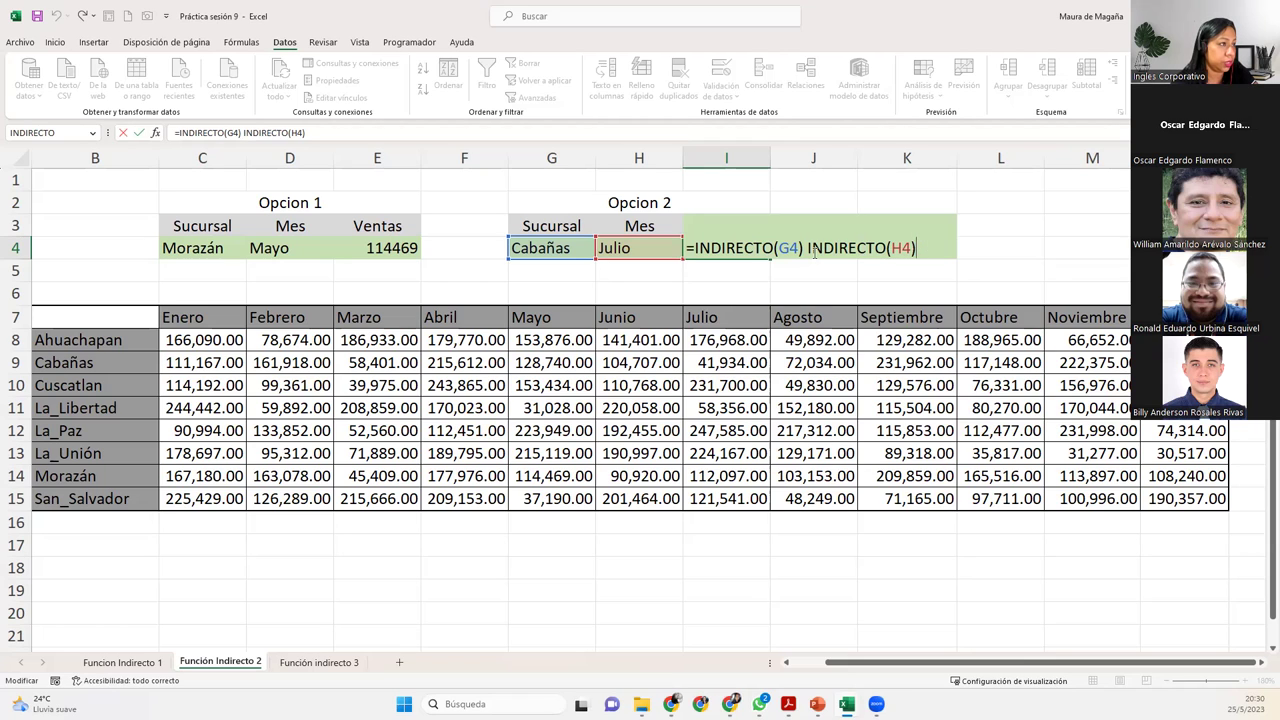
{"action": "left_click", "coordinate": [806, 250]}
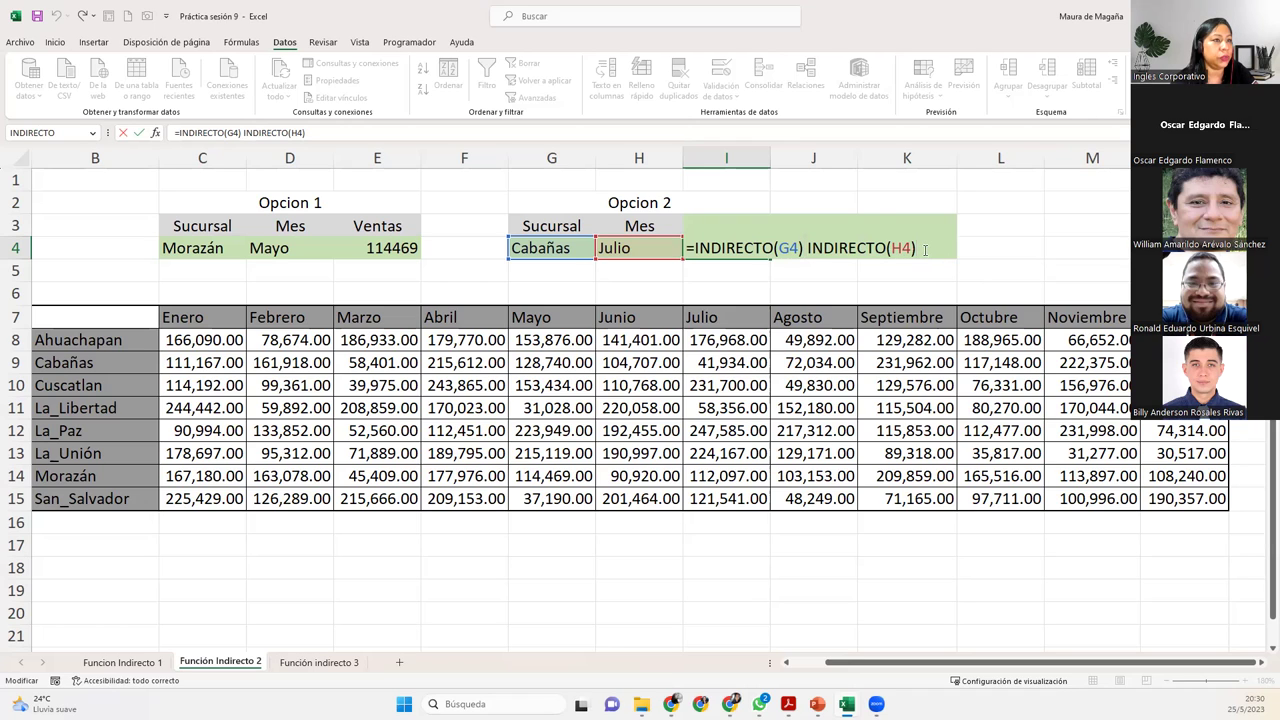
Confirm I4's unchanged formula and pick La_Paz as the Opción 2 branch in G4
{"action": "key", "text": "Return"}
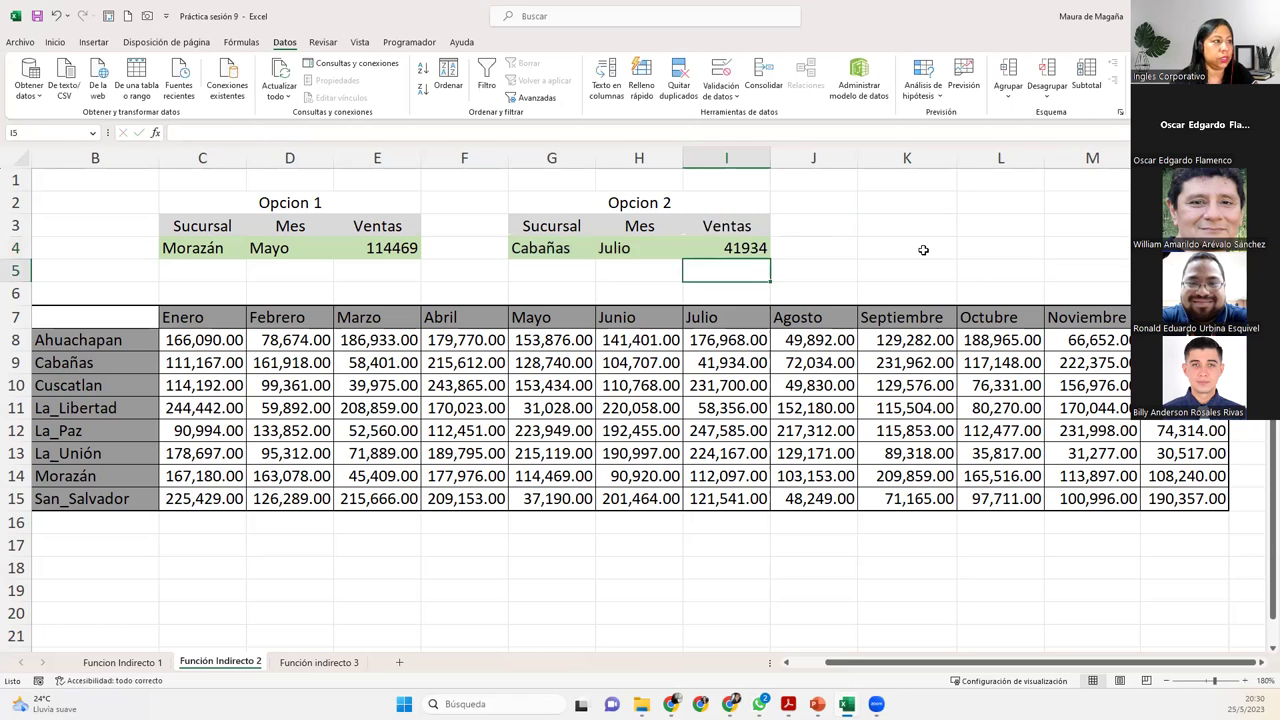
{"action": "left_click", "coordinate": [588, 249]}
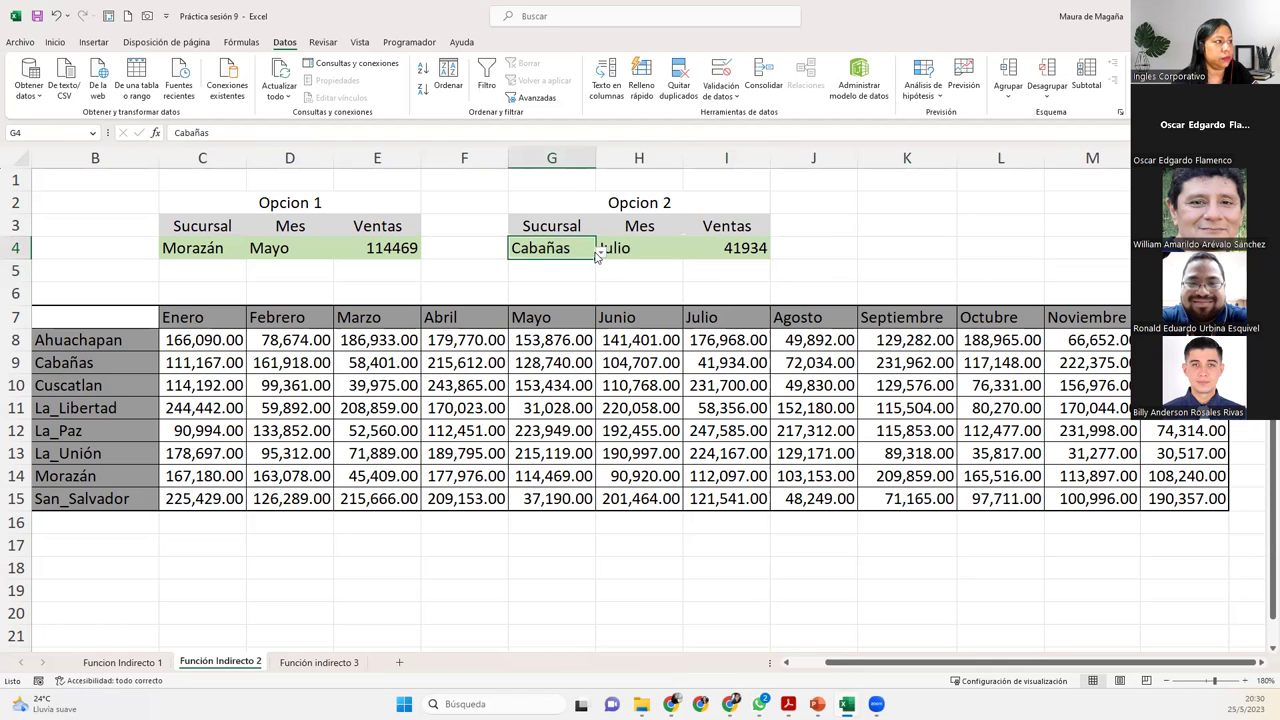
{"action": "left_click", "coordinate": [601, 253]}
{"action": "left_click", "coordinate": [580, 331]}
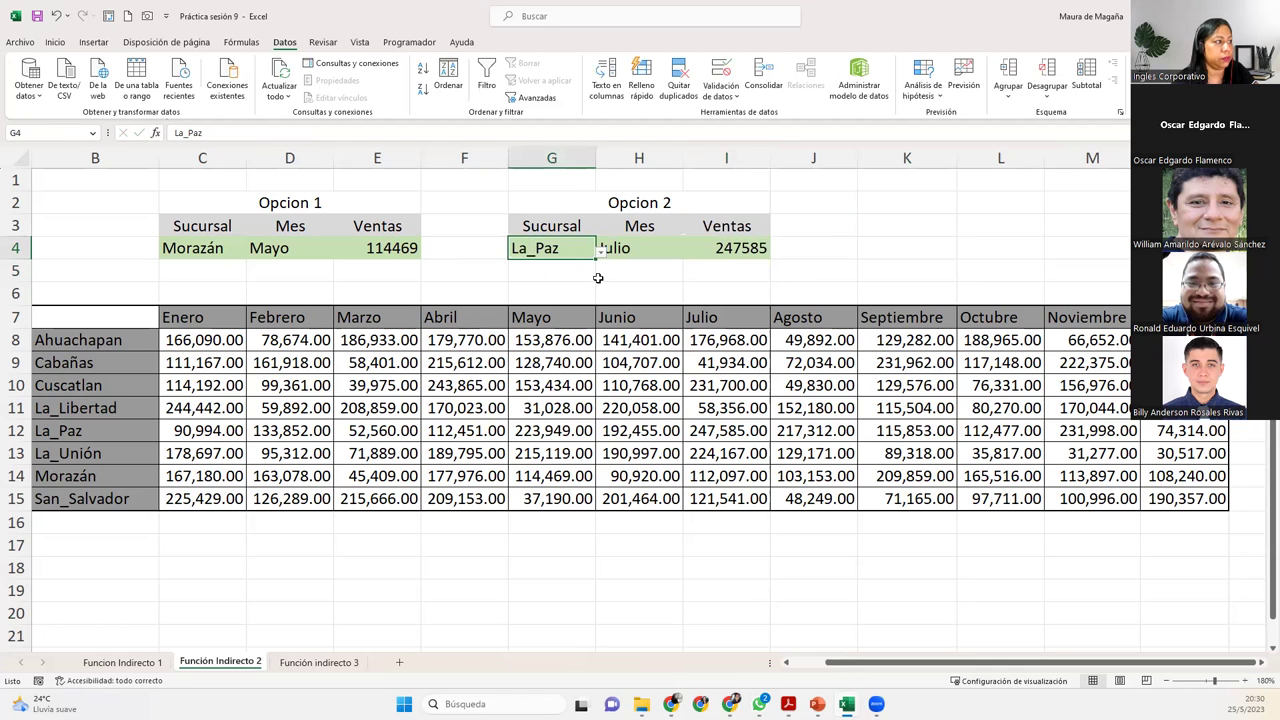
Choose Octubre as the month in H4, so I4 shows sales of 112477
{"action": "left_click", "coordinate": [645, 251]}
{"action": "left_click", "coordinate": [688, 254]}
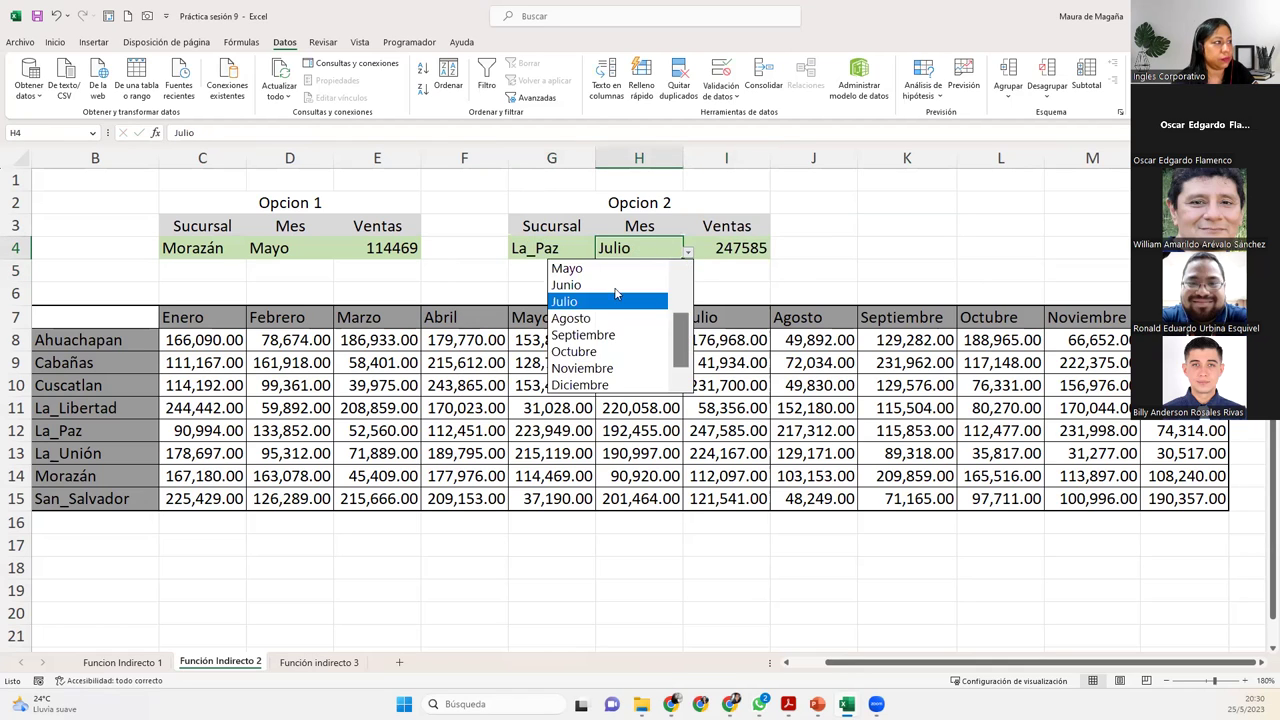
{"action": "left_click", "coordinate": [588, 350]}
{"action": "key", "text": "Right"}
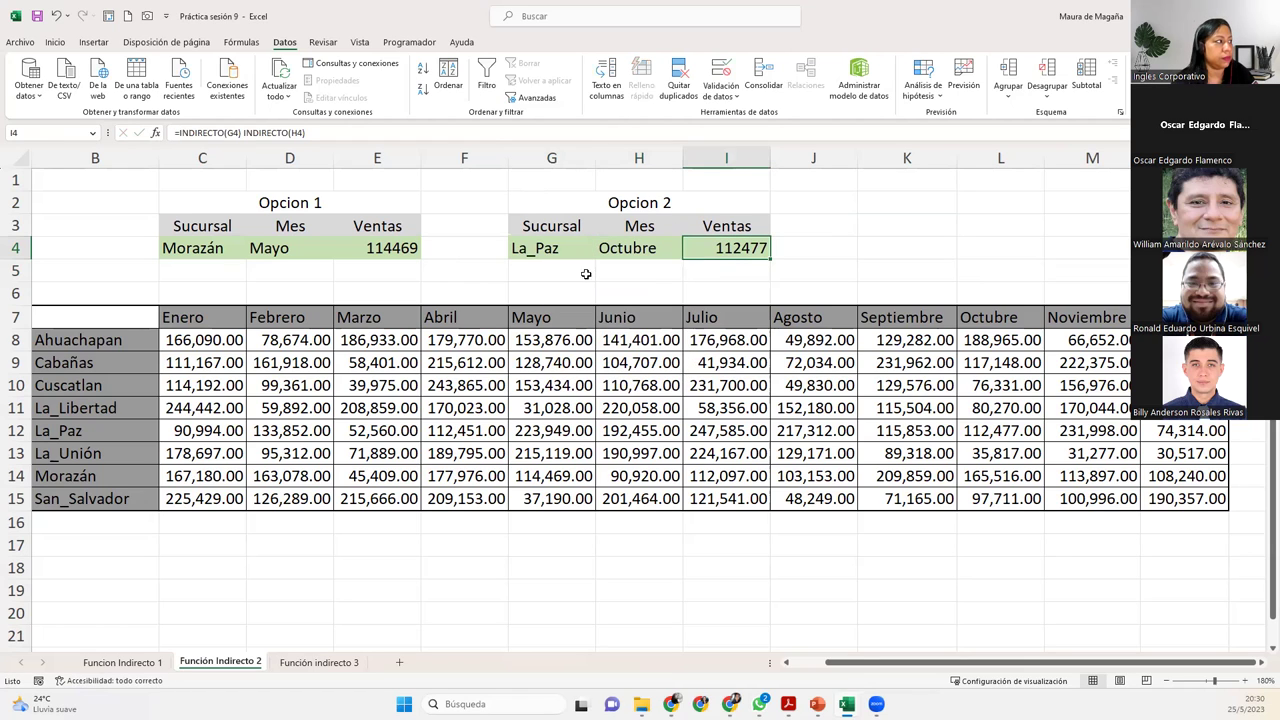
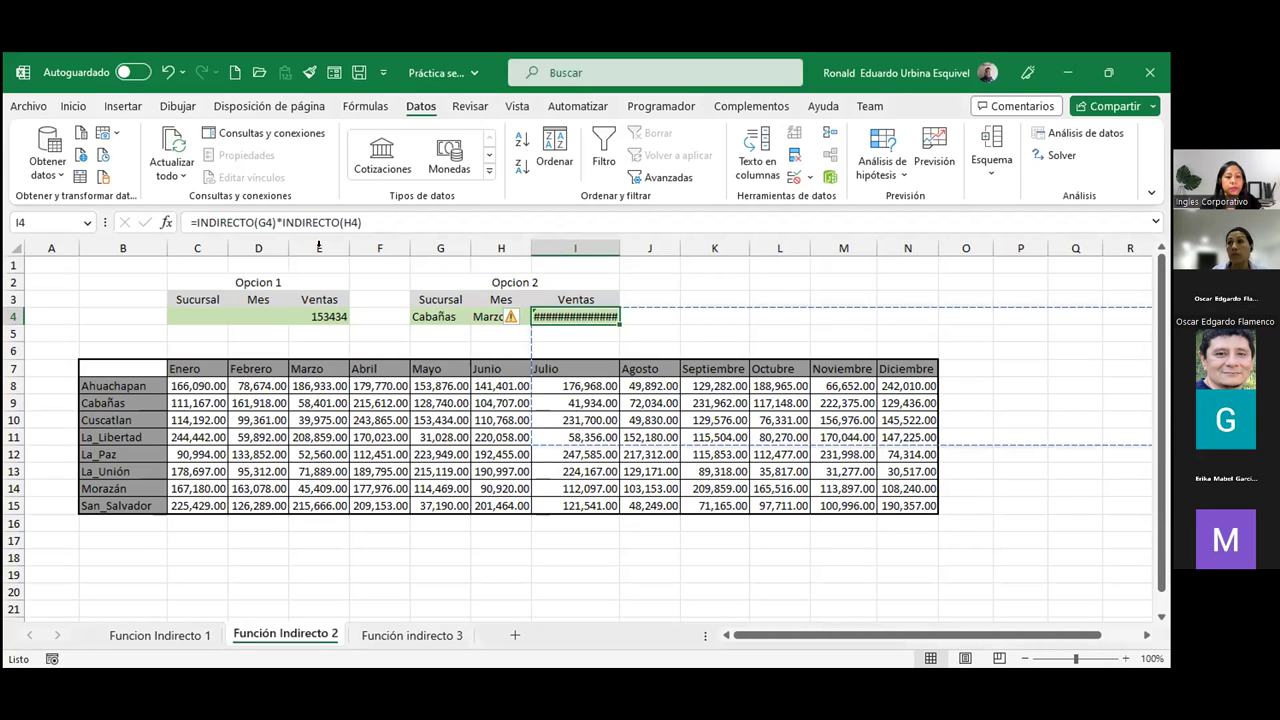
Remove the * in I4 so INDIRECTO(G4) and INDIRECTO(H4) intersect instead of multiplying
{"action": "left_click", "coordinate": [323, 222]}
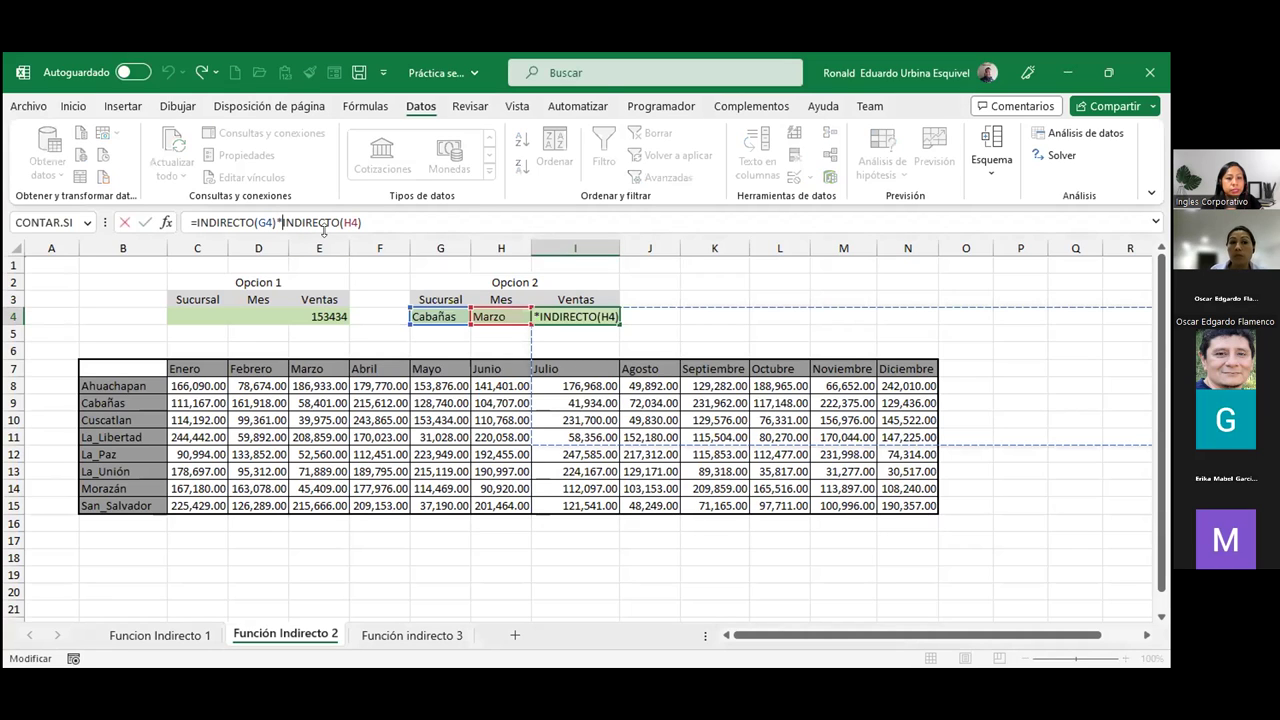
{"action": "key", "text": "BackSpace"}
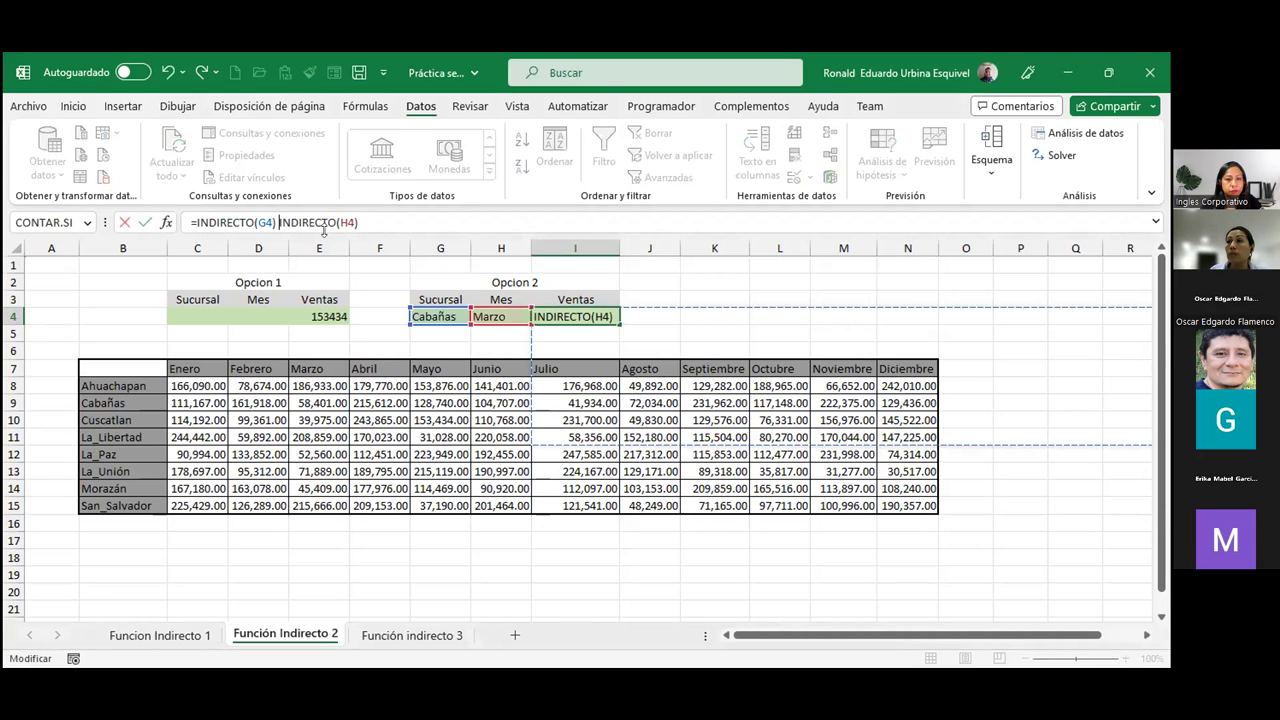
{"action": "key", "text": "Return"}
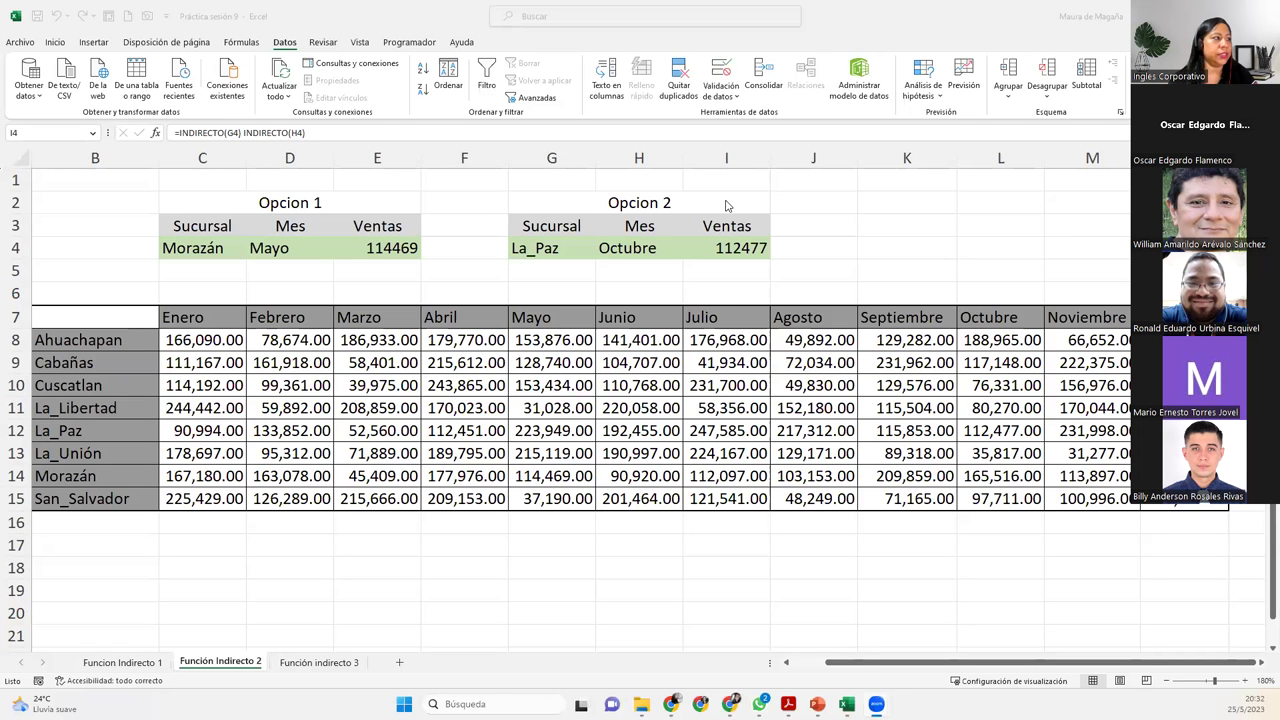
Clear the Morazán and Mayo entries from the Opcion 1 cells C4:D4
{"action": "left_click", "coordinate": [711, 249]}
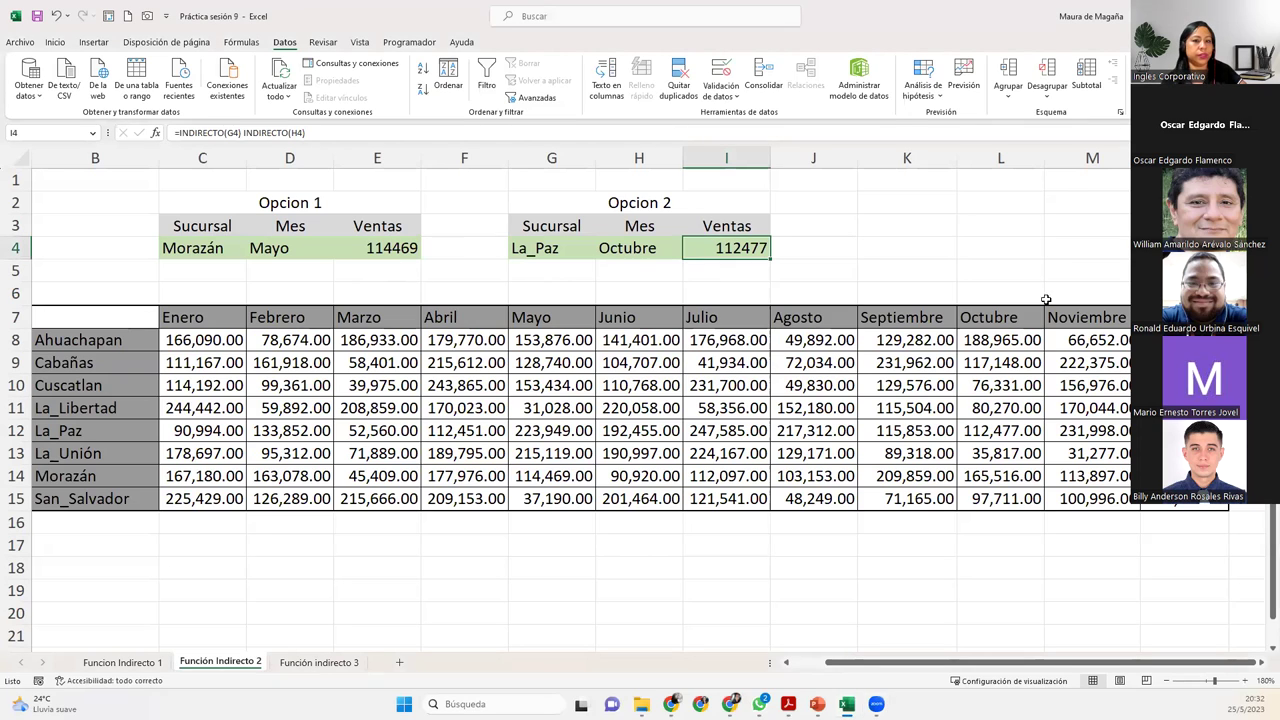
{"action": "left_click", "coordinate": [392, 249]}
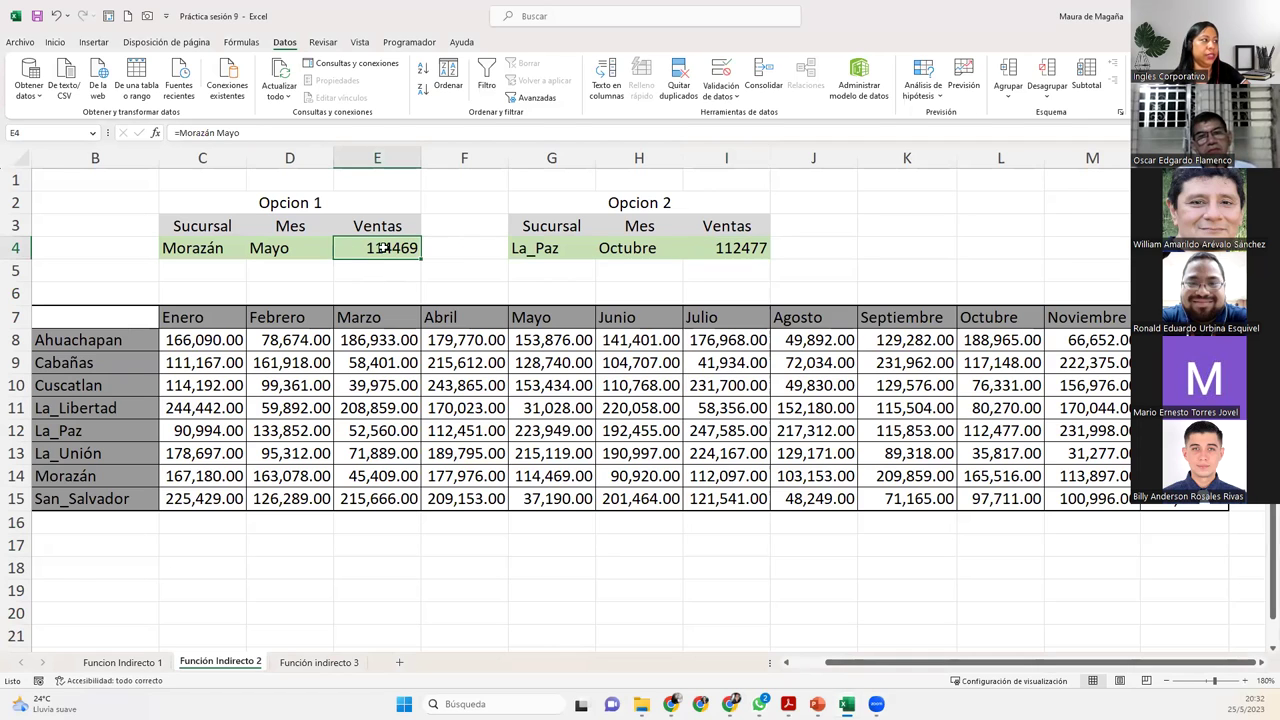
{"action": "mouse_move", "coordinate": [210, 248]}
{"action": "left_mouse_down"}
{"action": "mouse_move", "coordinate": [299, 225]}
{"action": "mouse_move", "coordinate": [310, 248]}
{"action": "left_mouse_up"}
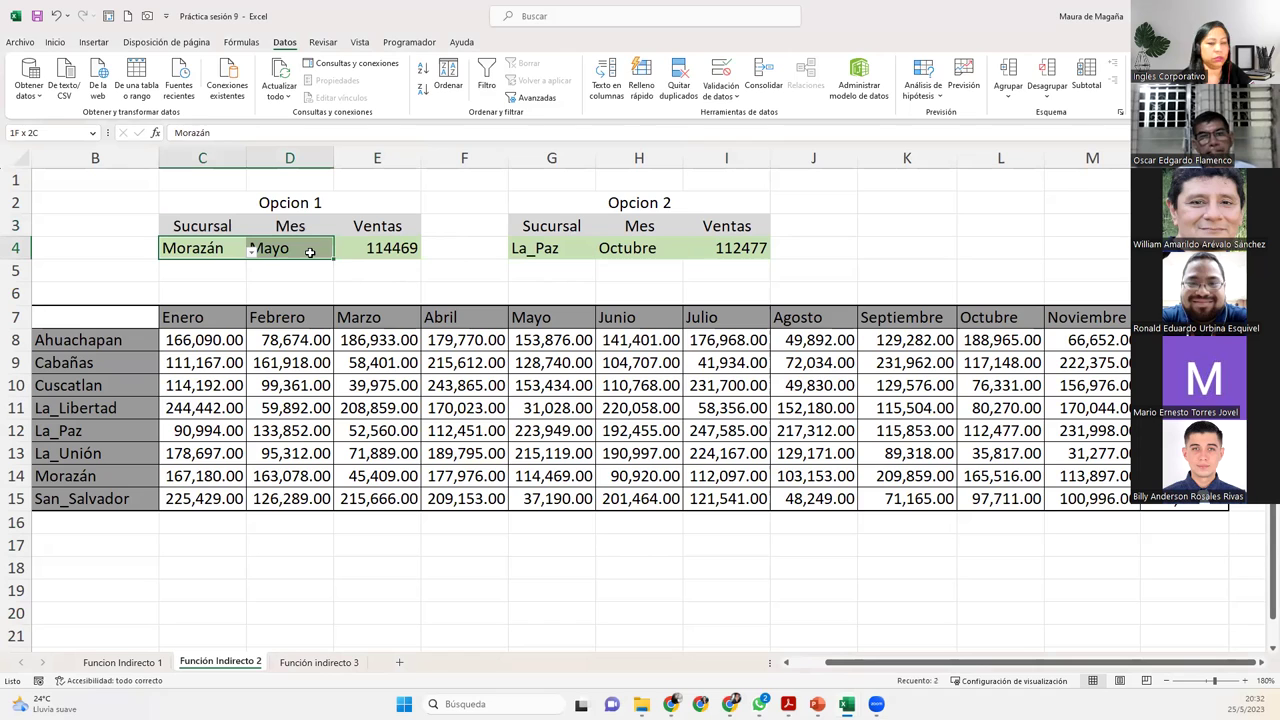
{"action": "key", "text": "Delete"}
Check the E4 formula and re-confirm I4's formula unchanged
{"action": "double_click", "coordinate": [310, 252]}
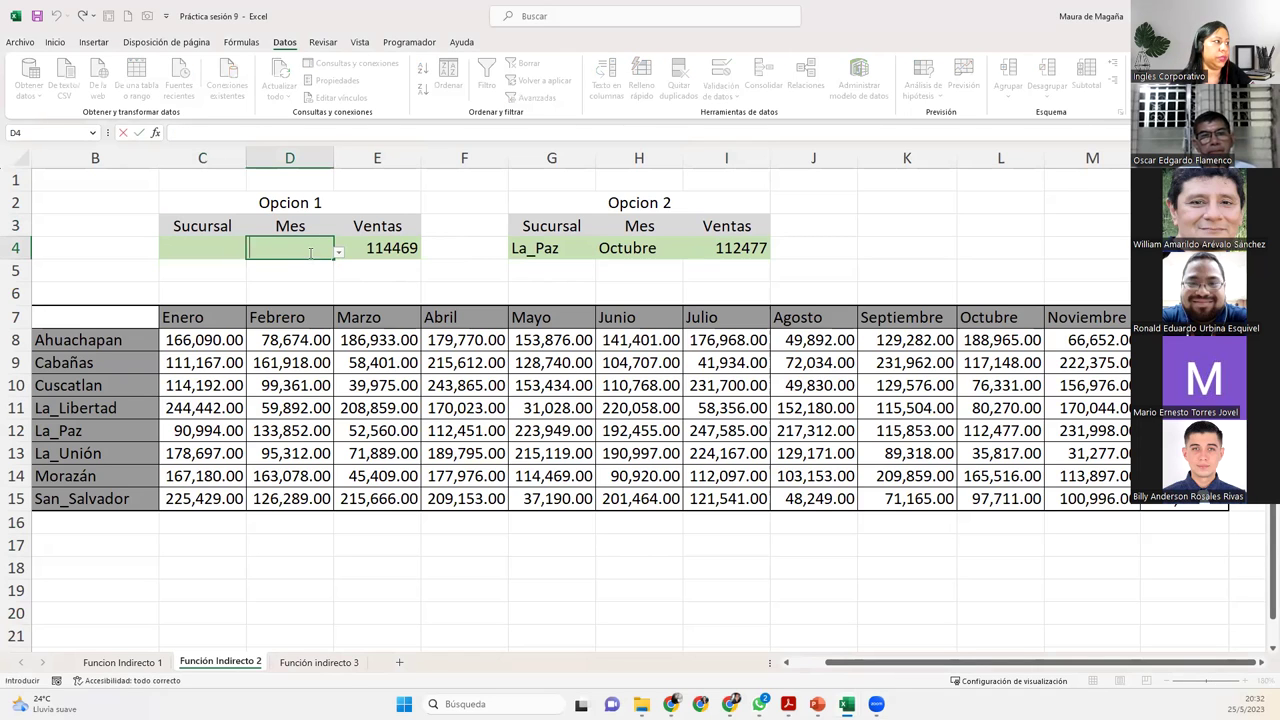
{"action": "left_click", "coordinate": [405, 249]}
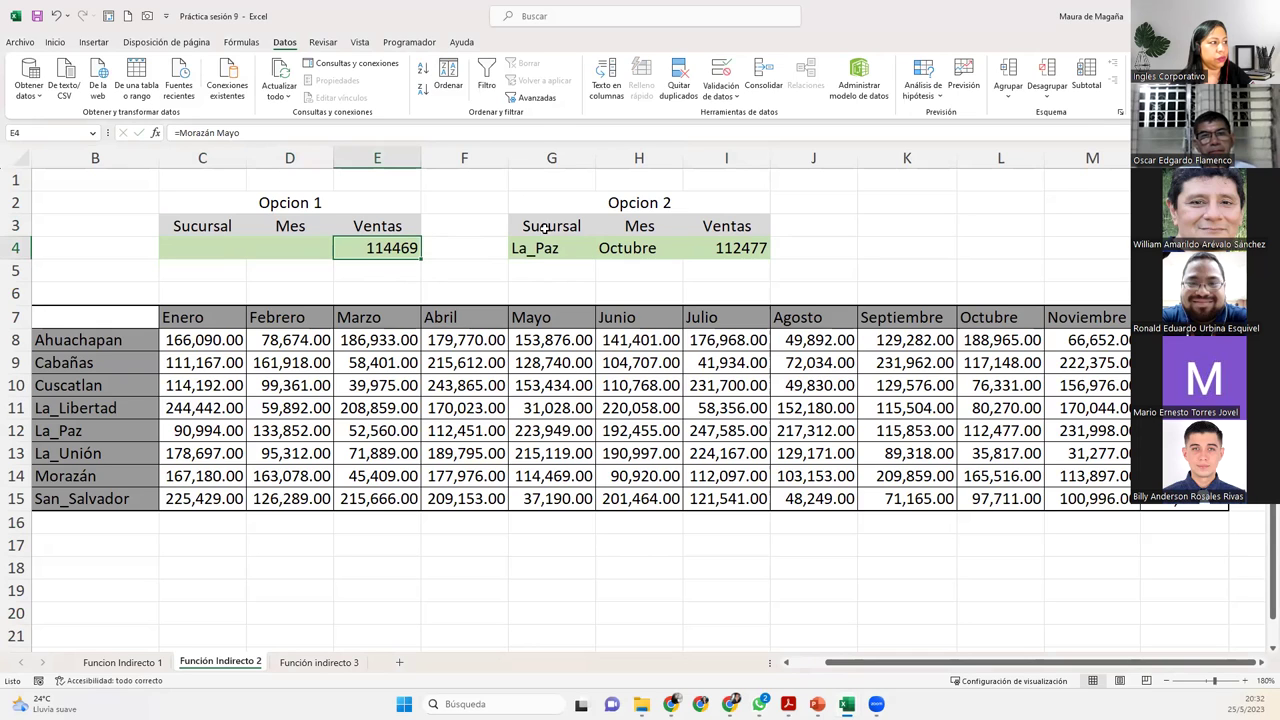
{"action": "double_click", "coordinate": [712, 244]}
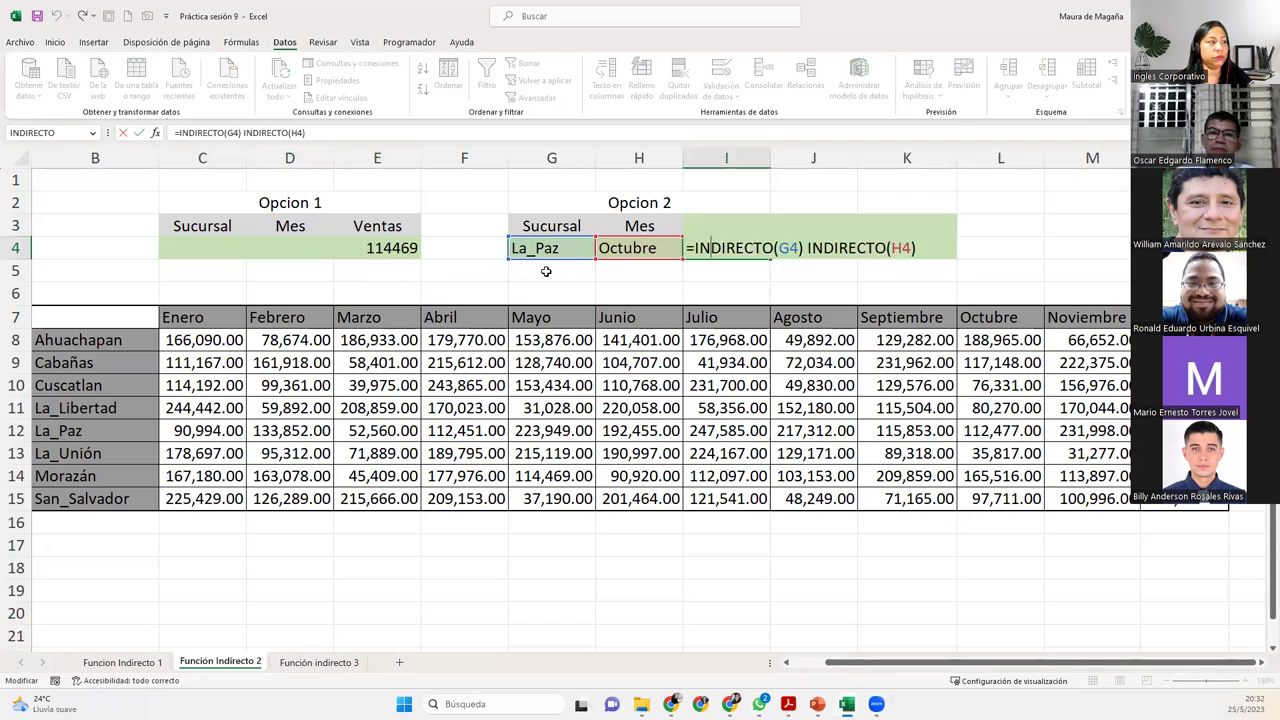
{"action": "key", "text": "Return"}
Replace Morazán with Cabañas in E4's formula, intersecting Cabañas and Mayo for 128740
{"action": "left_click", "coordinate": [379, 245]}
{"action": "double_click", "coordinate": [381, 246]}
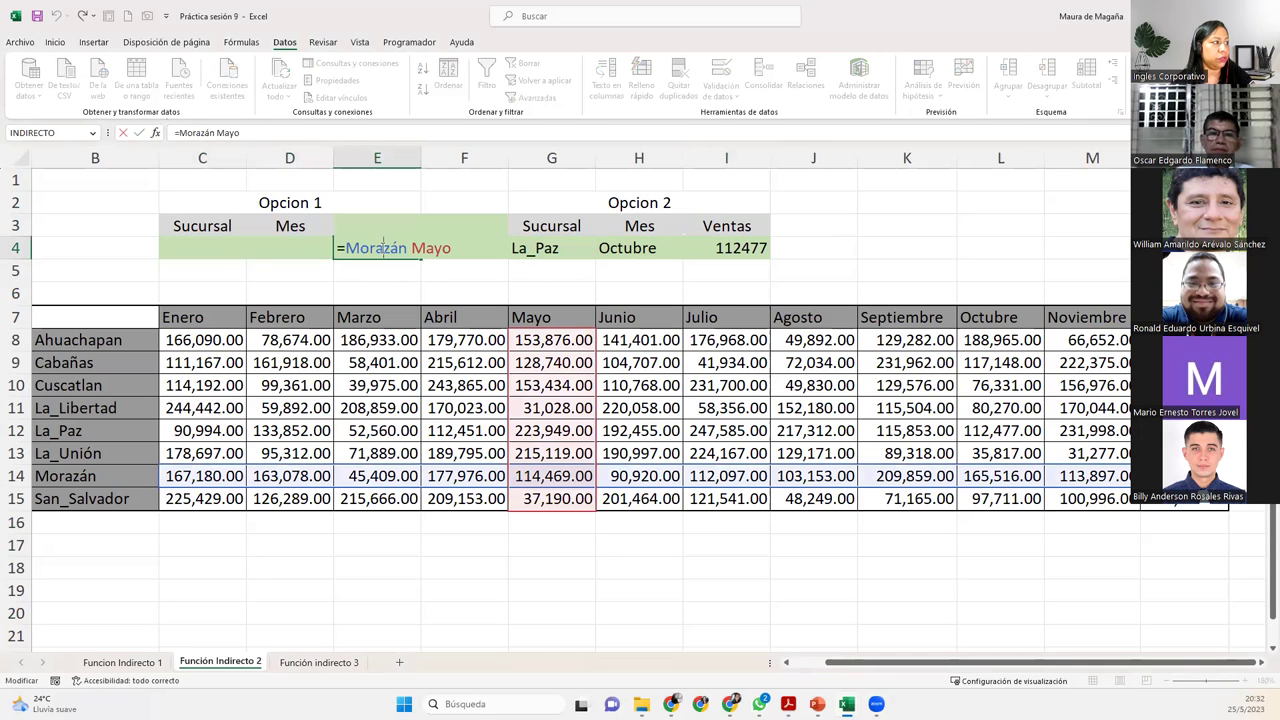
{"action": "double_click", "coordinate": [385, 246]}
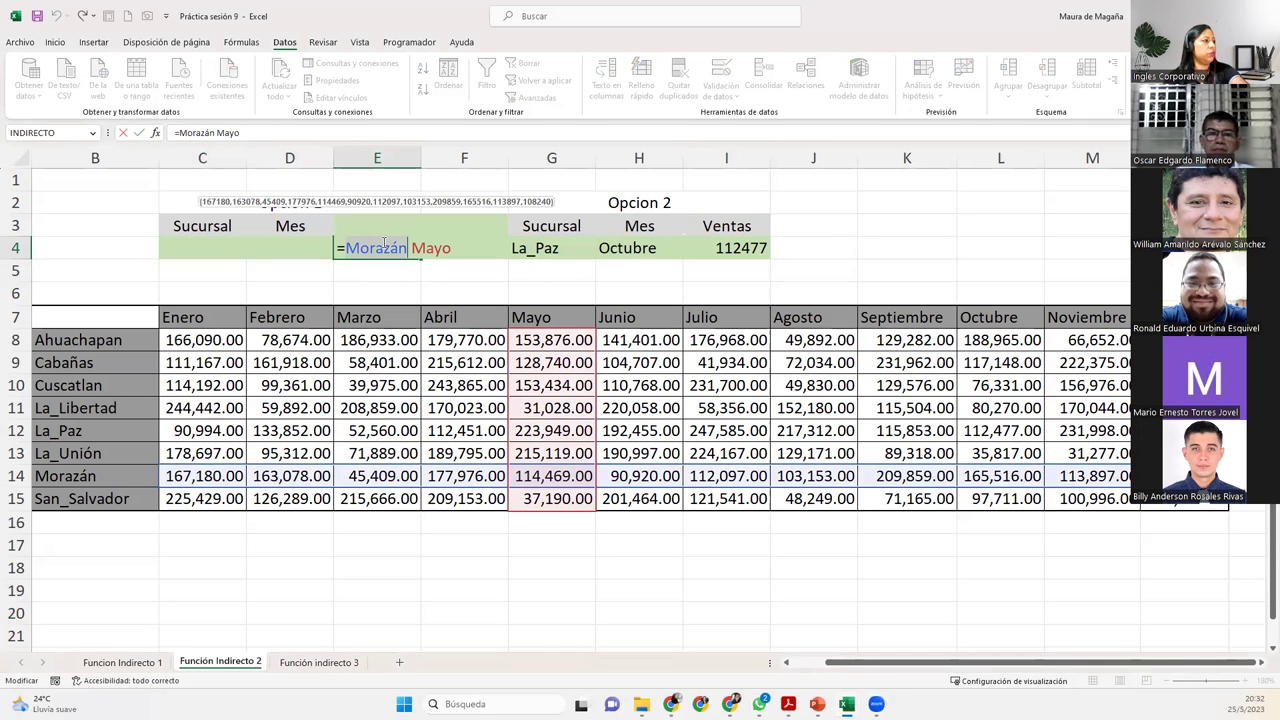
{"action": "type", "text": "Caba"}
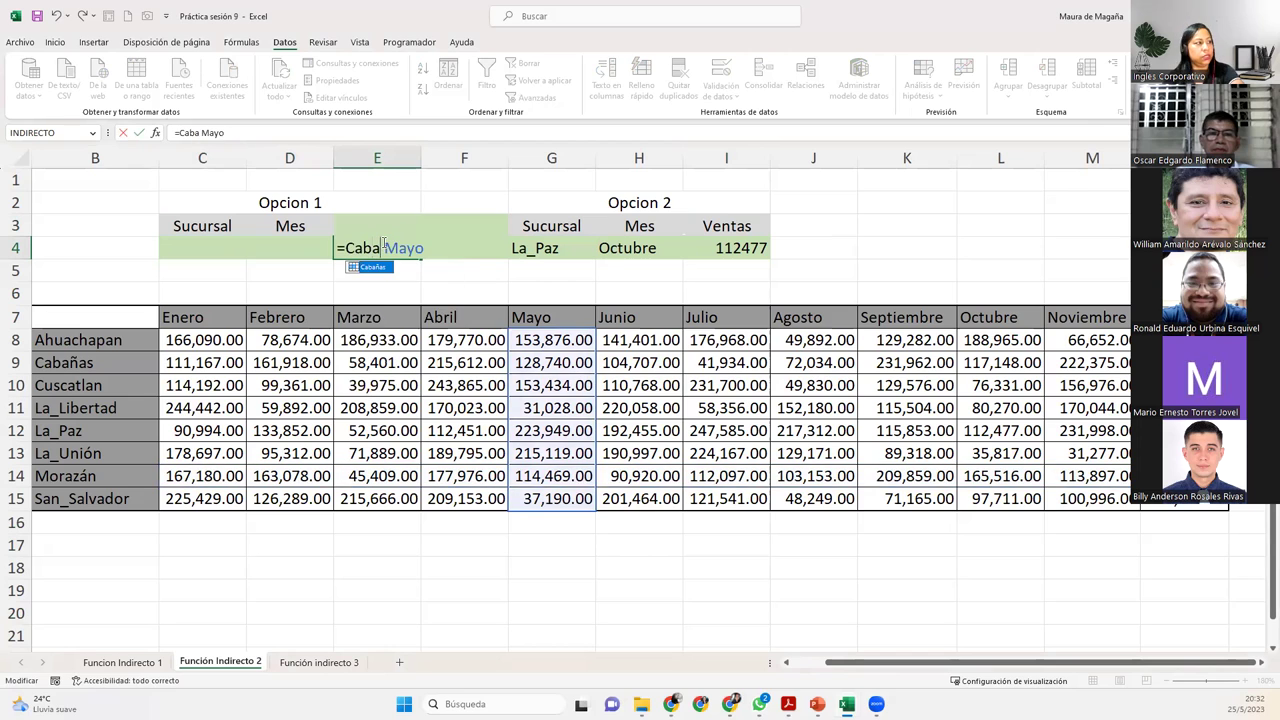
{"action": "key", "text": "Tab"}
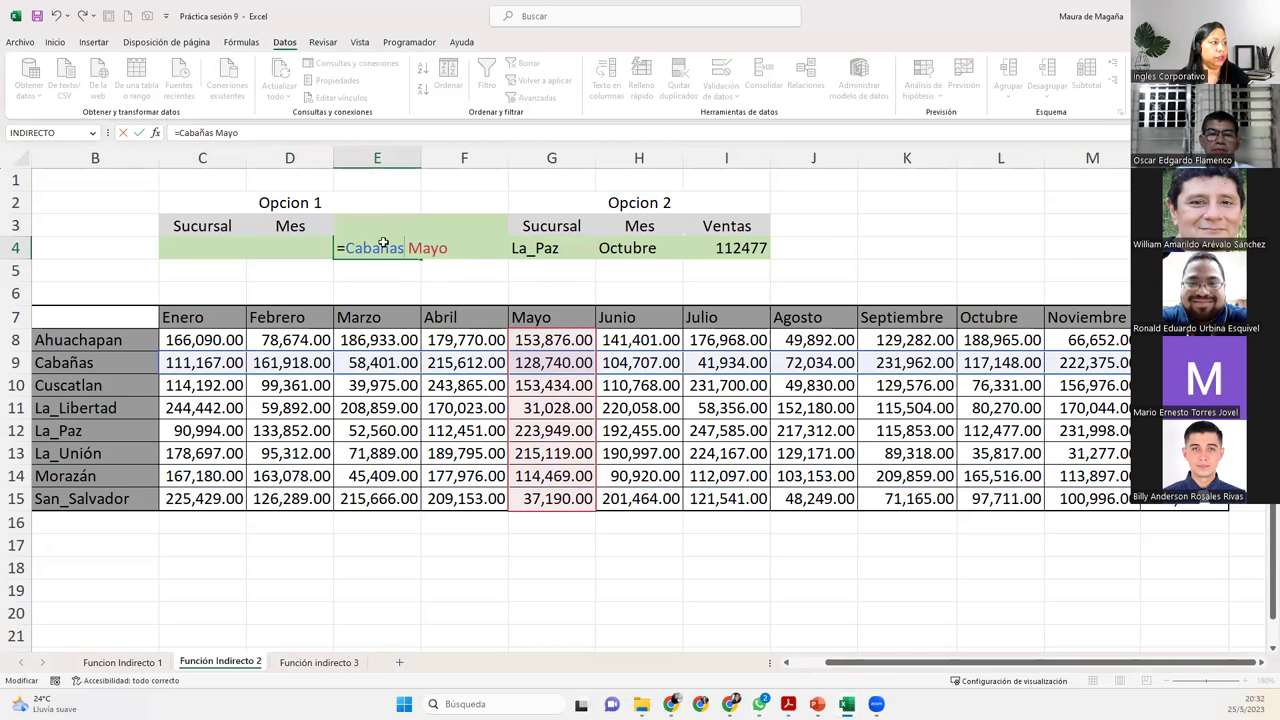
{"action": "key", "text": "Return"}
{"action": "left_click", "coordinate": [347, 247]}
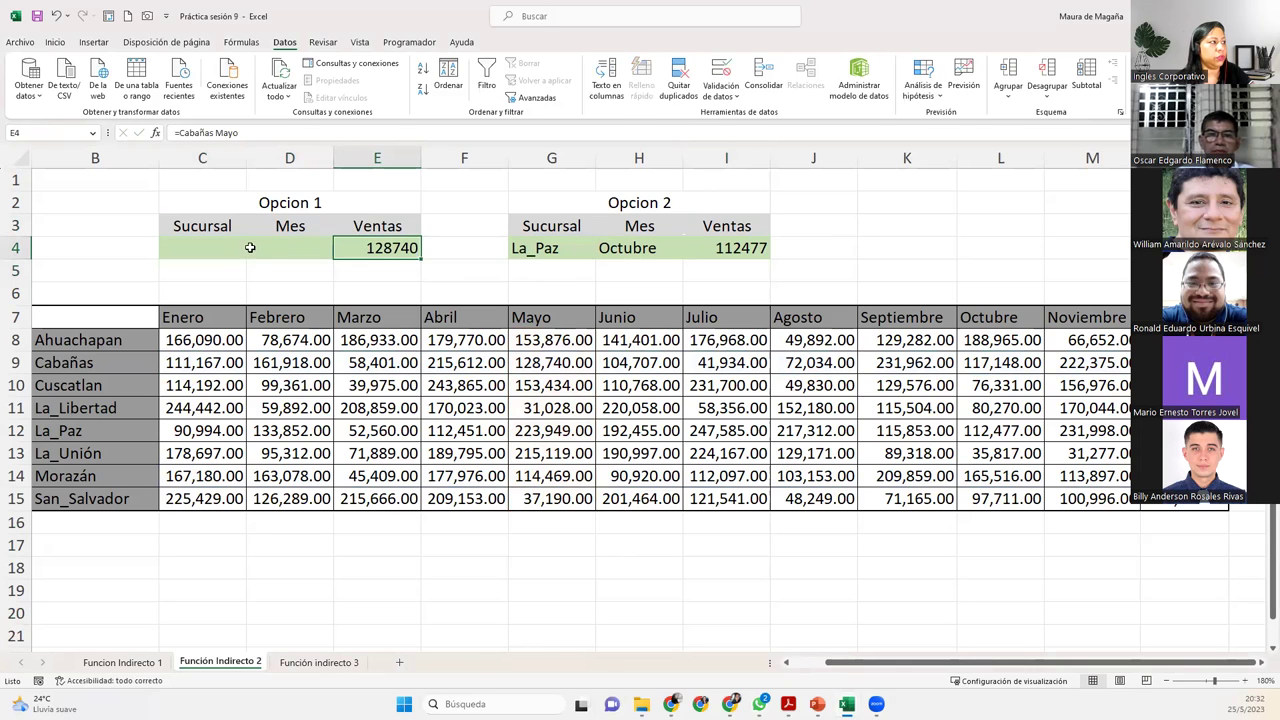
Choose Cabañas in C4 and Marzo in D4 from the dropdown lists
{"action": "left_click", "coordinate": [210, 246]}
{"action": "left_click", "coordinate": [250, 254]}
{"action": "left_click", "coordinate": [200, 281]}
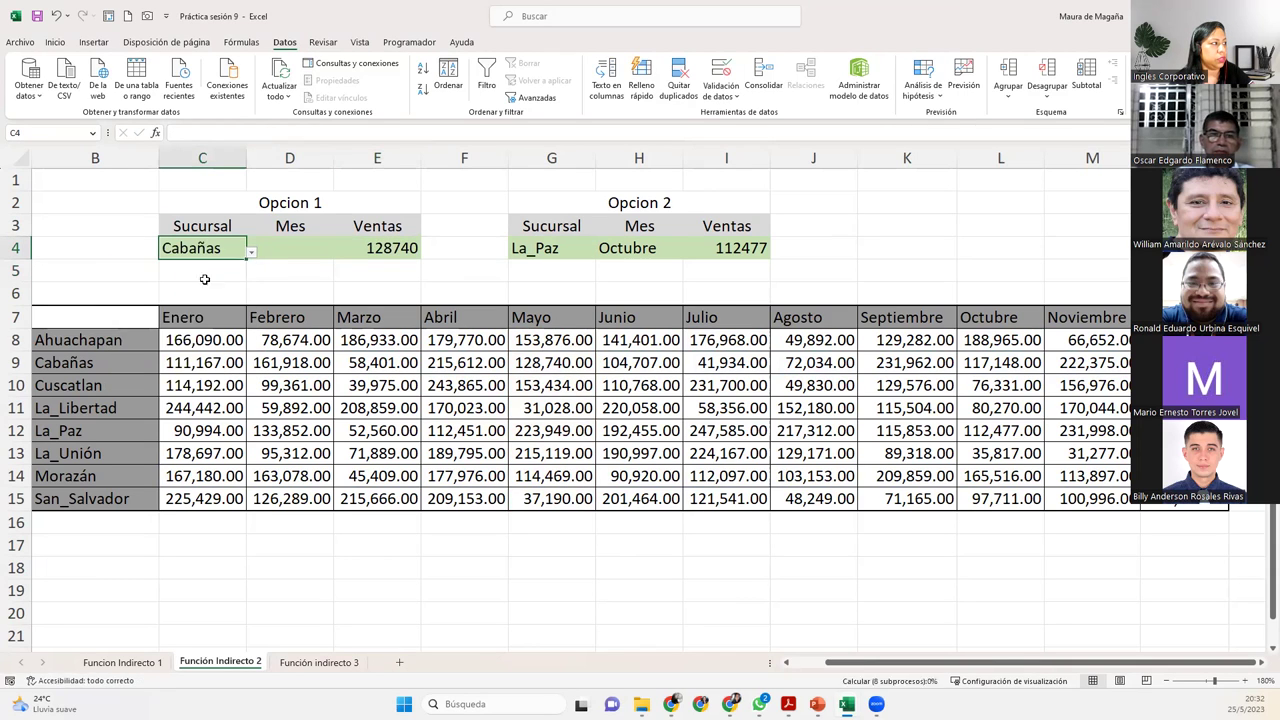
{"action": "left_click", "coordinate": [320, 250]}
{"action": "left_click", "coordinate": [338, 252]}
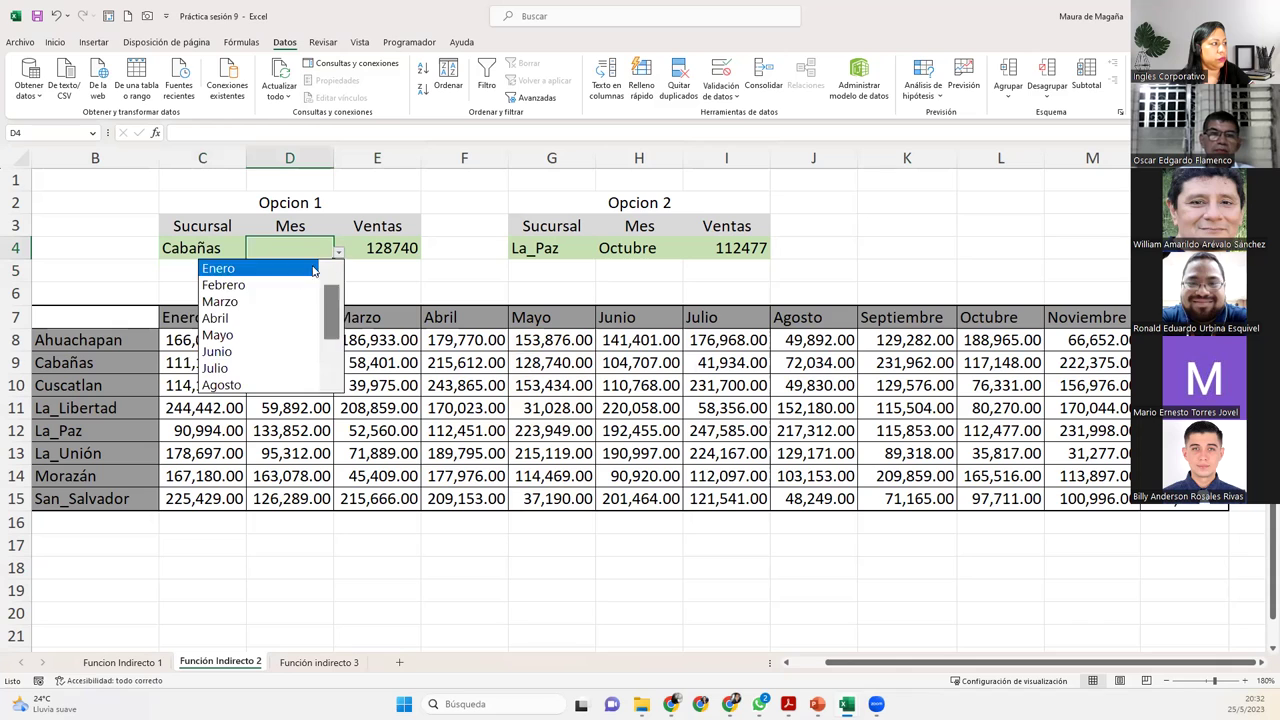
{"action": "left_click", "coordinate": [296, 293]}
Test =C4 D4 in E5, see the #¡NULO! error, then clear E5
{"action": "left_click", "coordinate": [360, 271]}
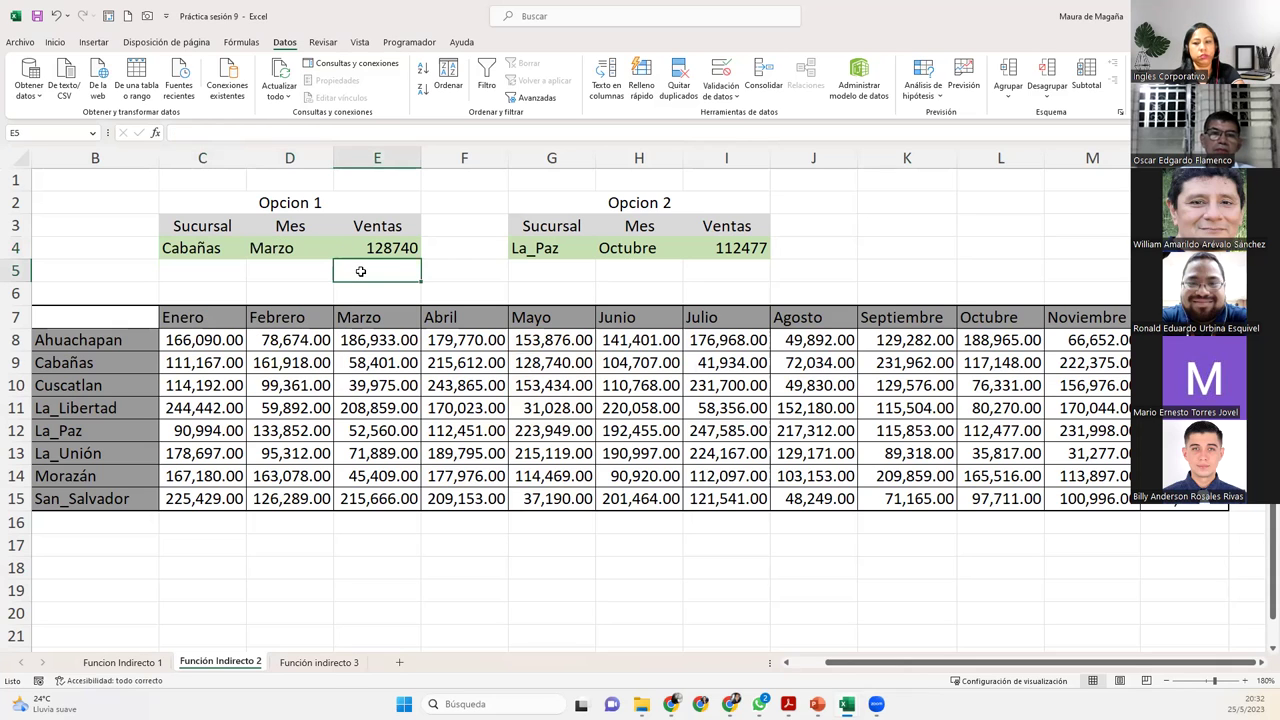
{"action": "type", "text": "="}
{"action": "left_click", "coordinate": [213, 246]}
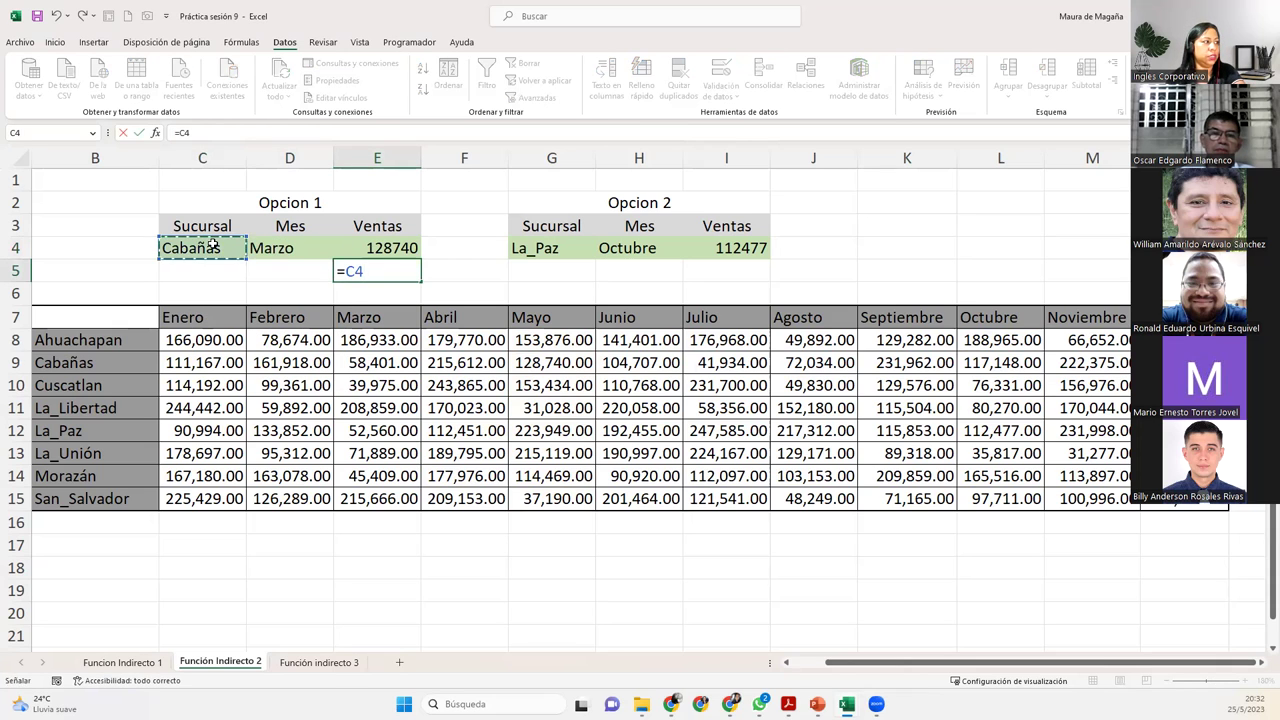
{"action": "left_click", "coordinate": [266, 245]}
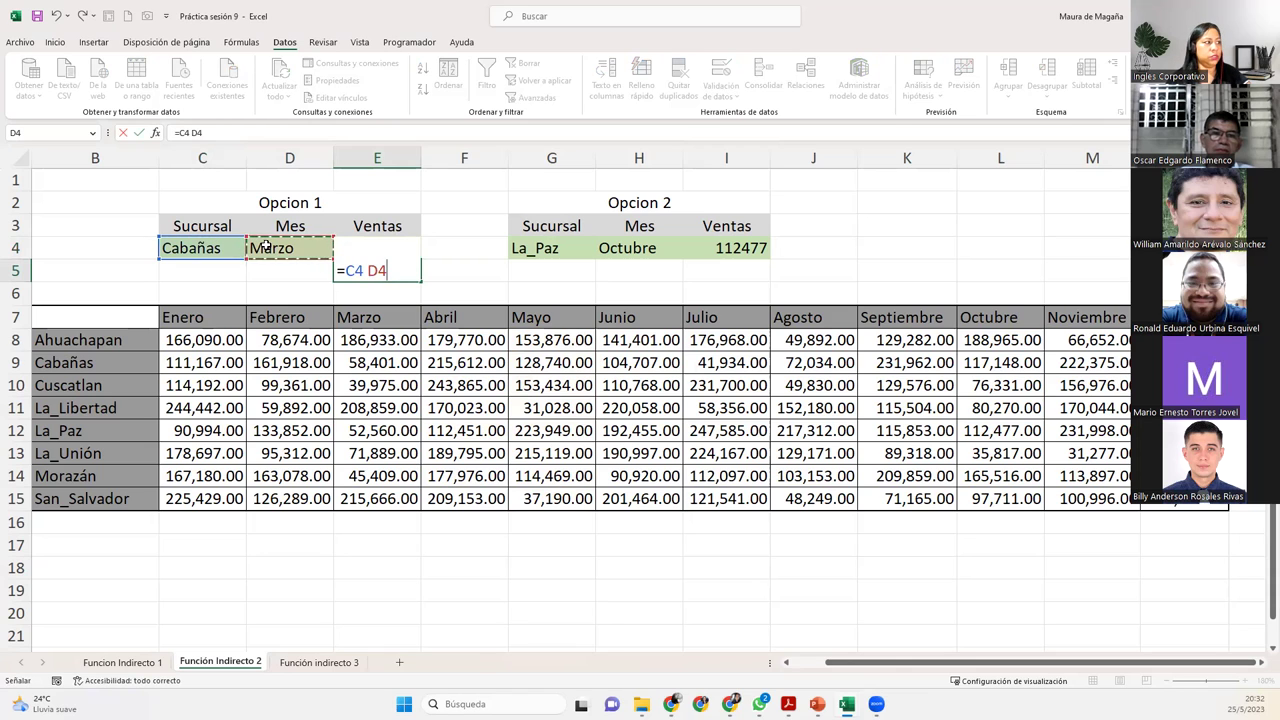
{"action": "key", "text": "Return"}
{"action": "left_click", "coordinate": [368, 270]}
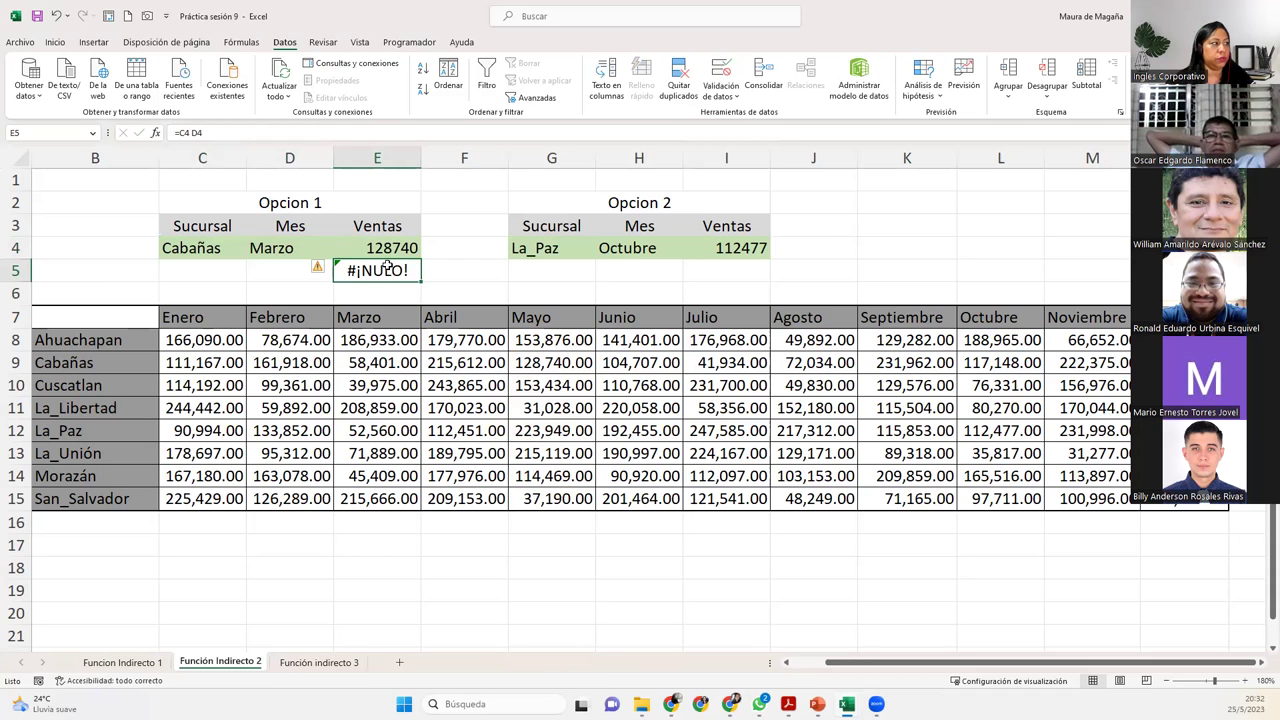
{"action": "key", "text": "Delete"}
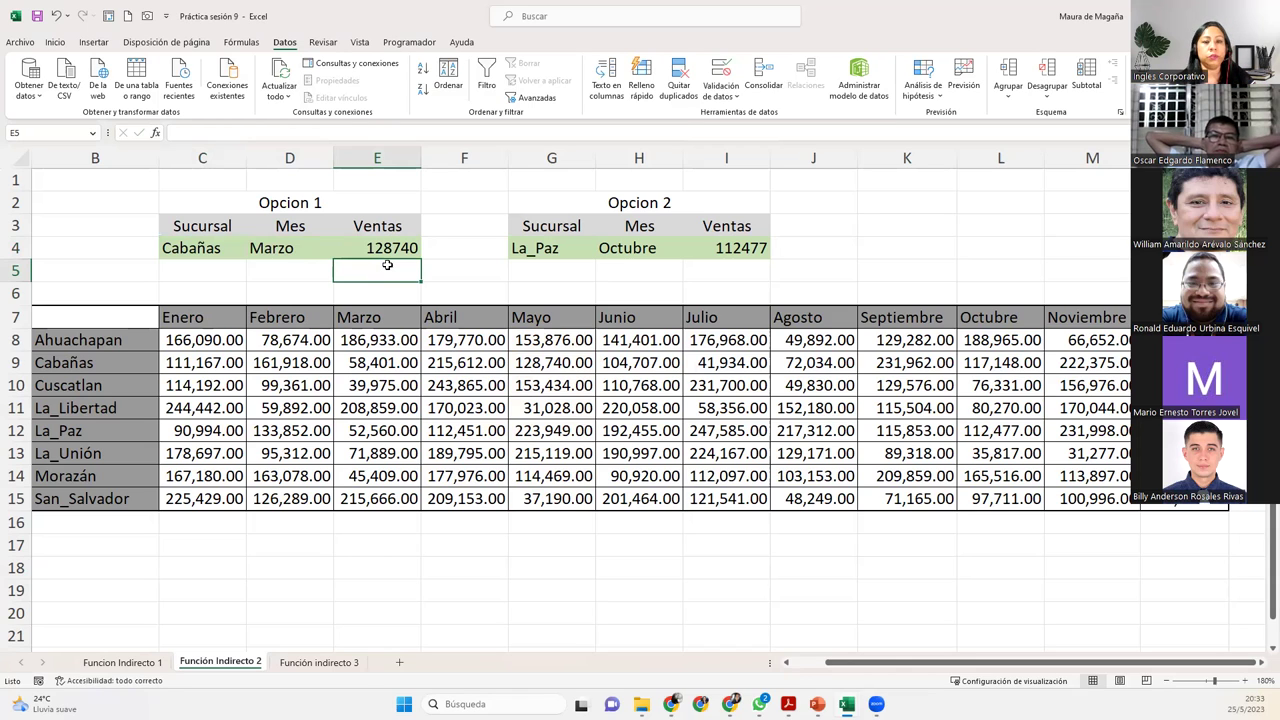
{"action": "left_click", "coordinate": [720, 247]}
{"action": "double_click", "coordinate": [720, 247]}
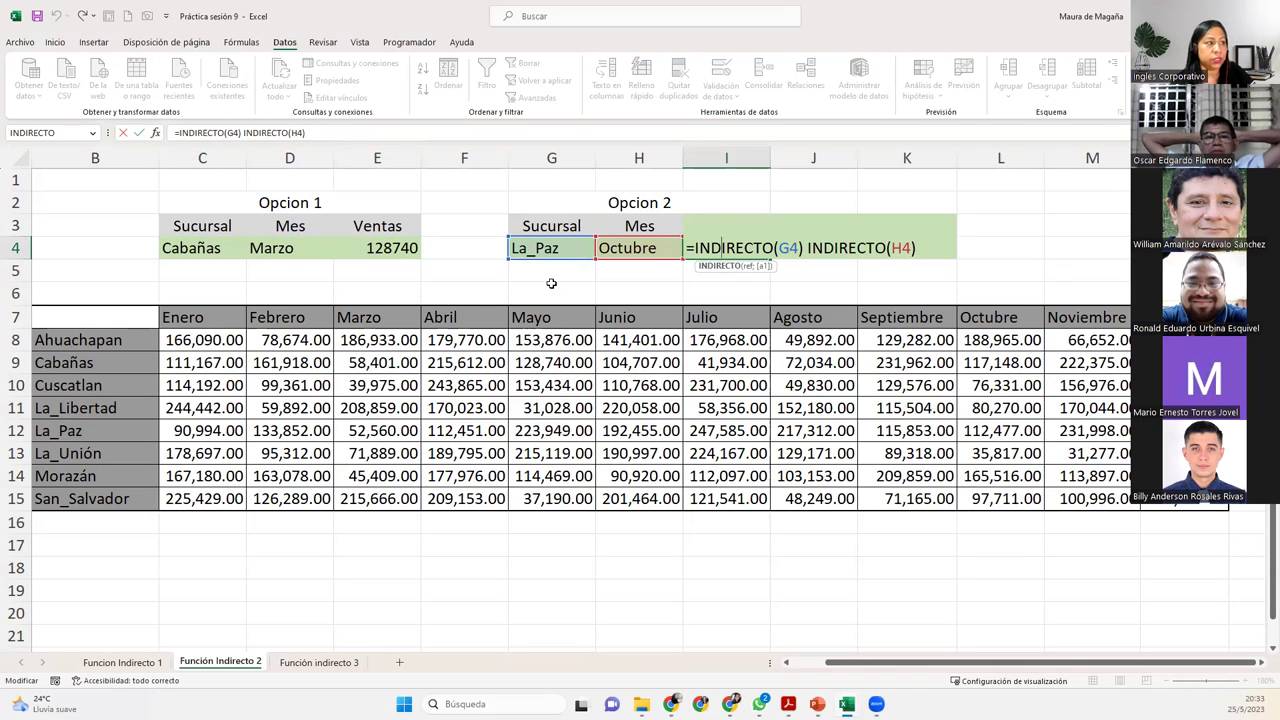
{"action": "left_click", "coordinate": [884, 247]}
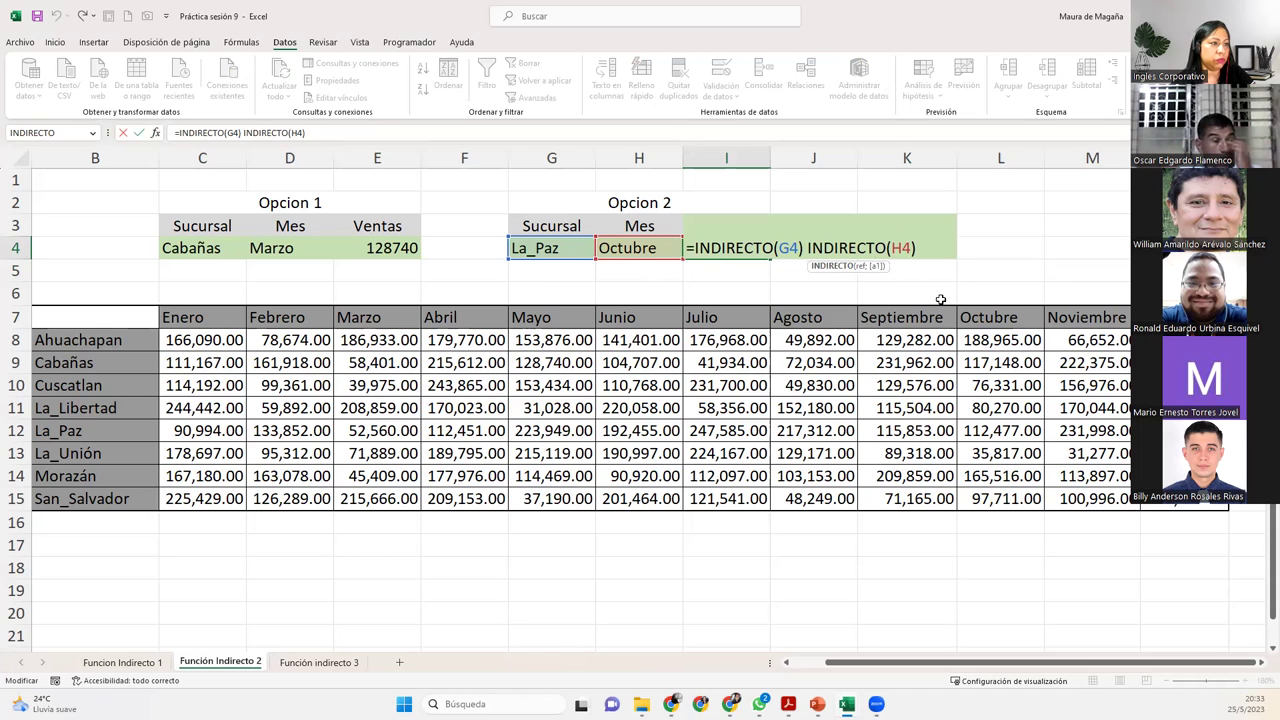
{"action": "key", "text": "Return"}
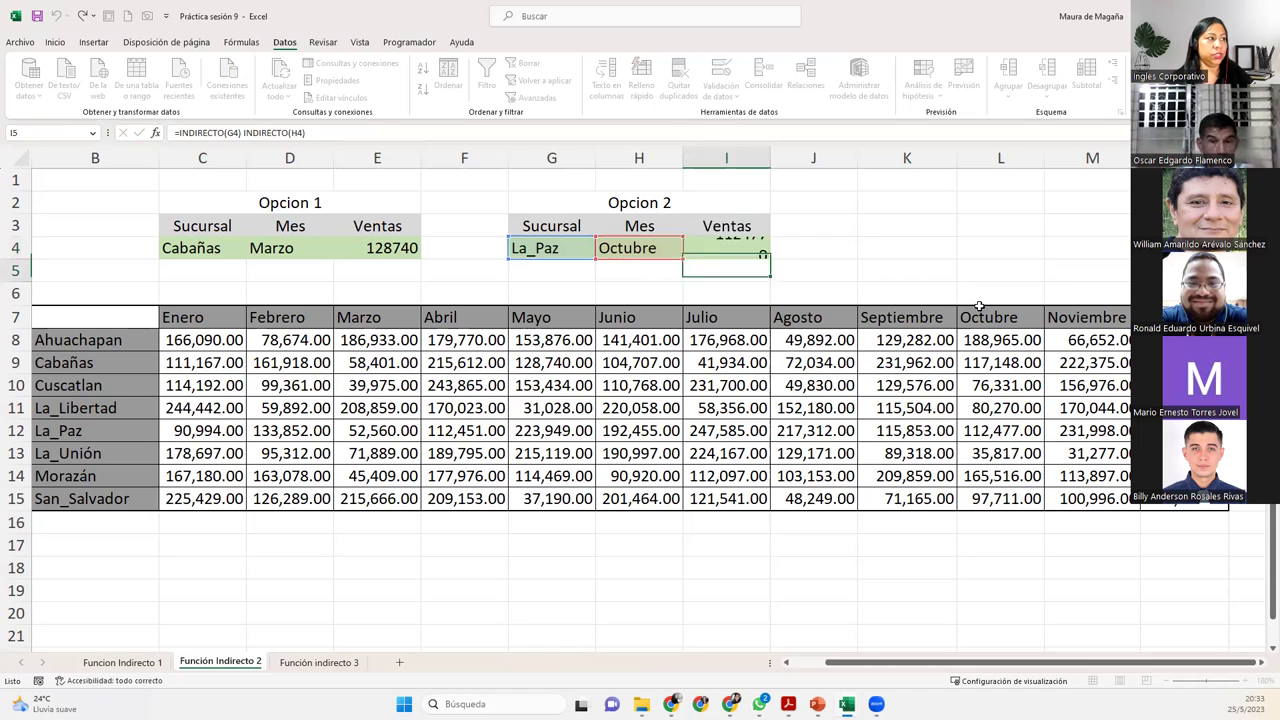
{"action": "left_click", "coordinate": [709, 253]}
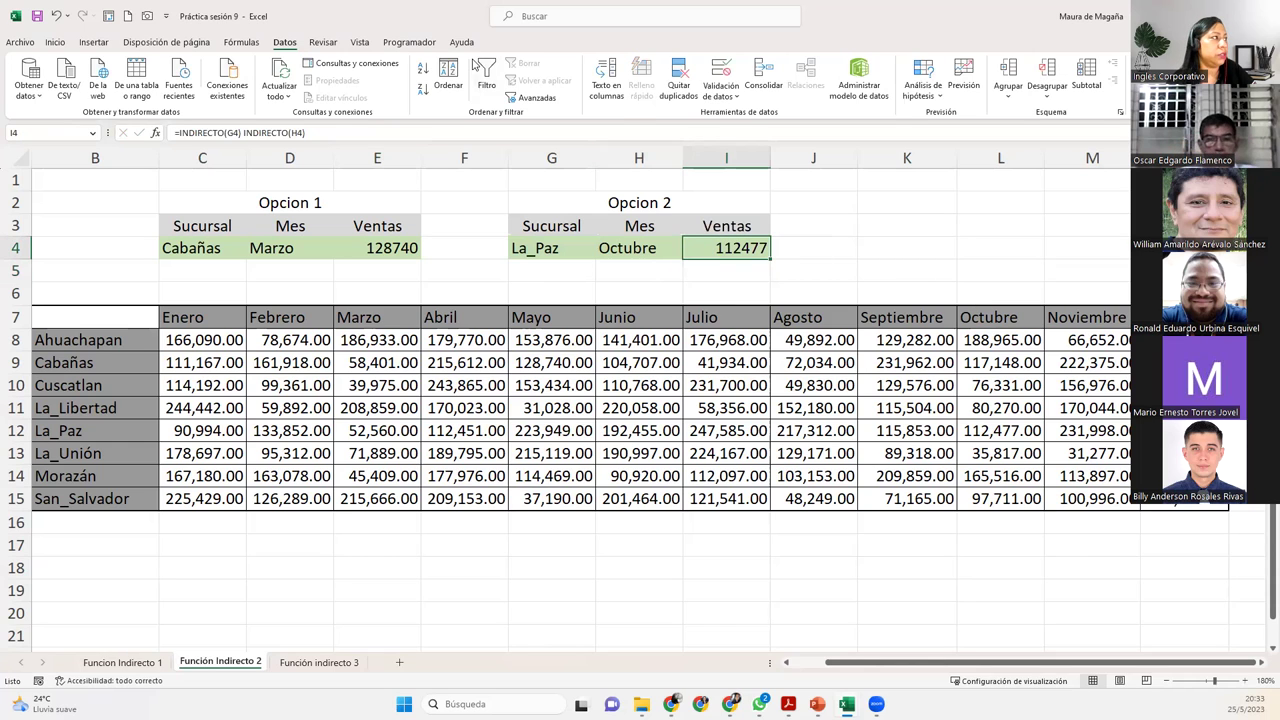
{"action": "left_click", "coordinate": [241, 43]}
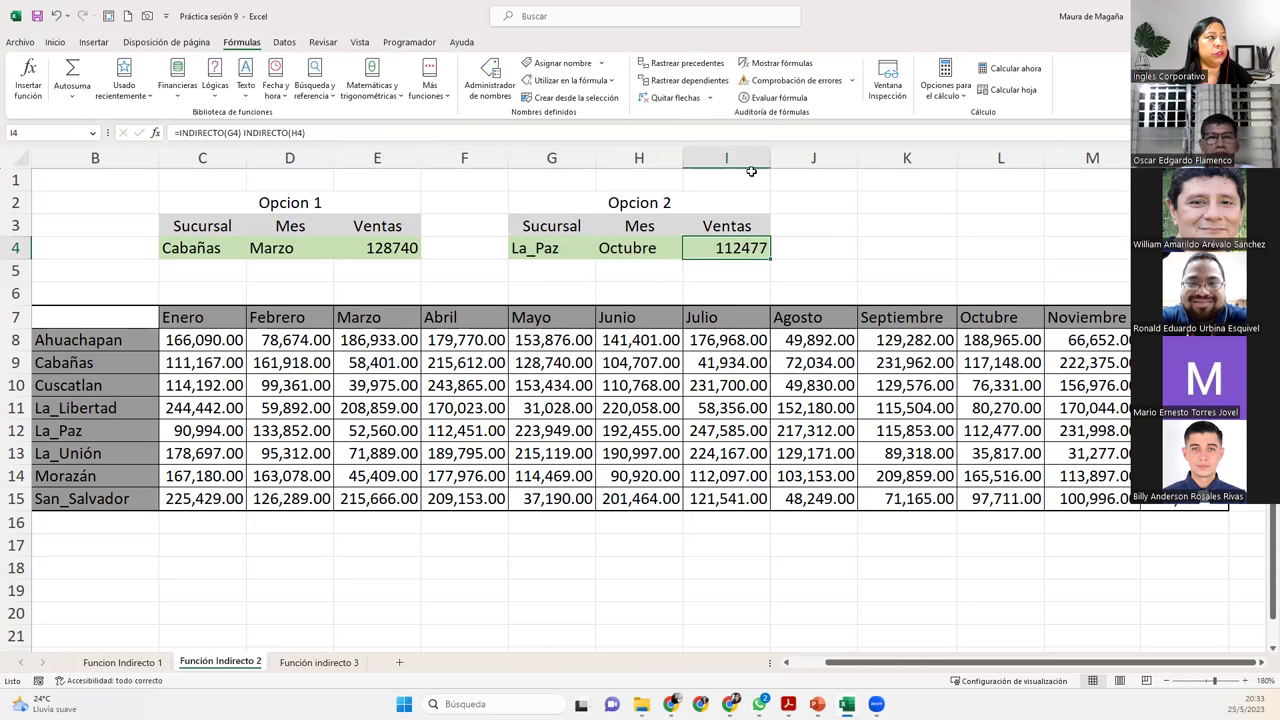
{"action": "left_click", "coordinate": [780, 98]}
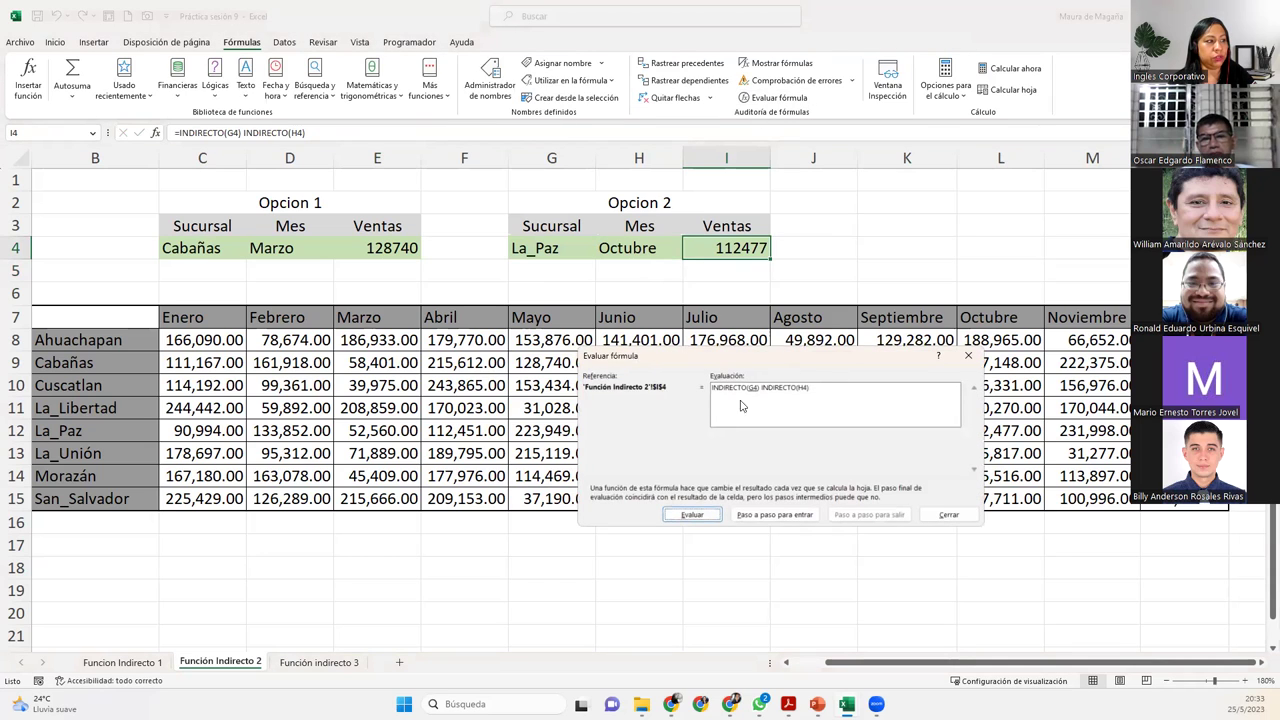
{"action": "left_click", "coordinate": [704, 515]}
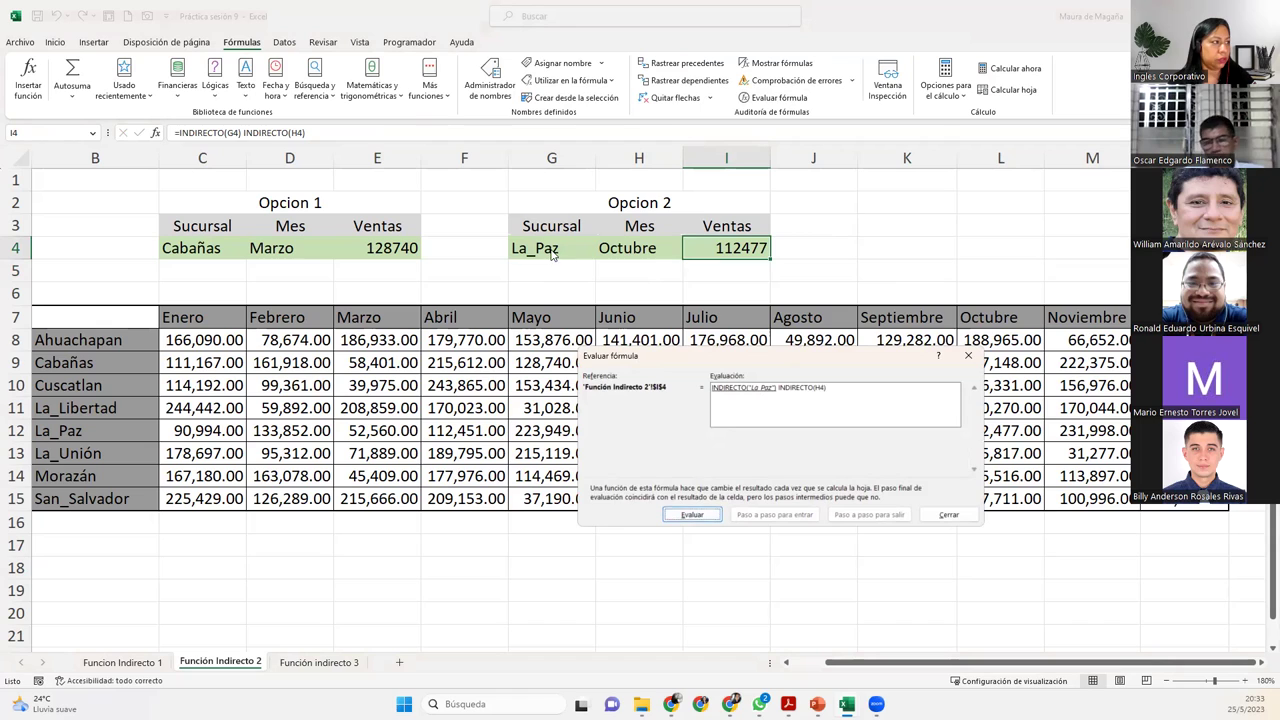
{"action": "left_click", "coordinate": [704, 516]}
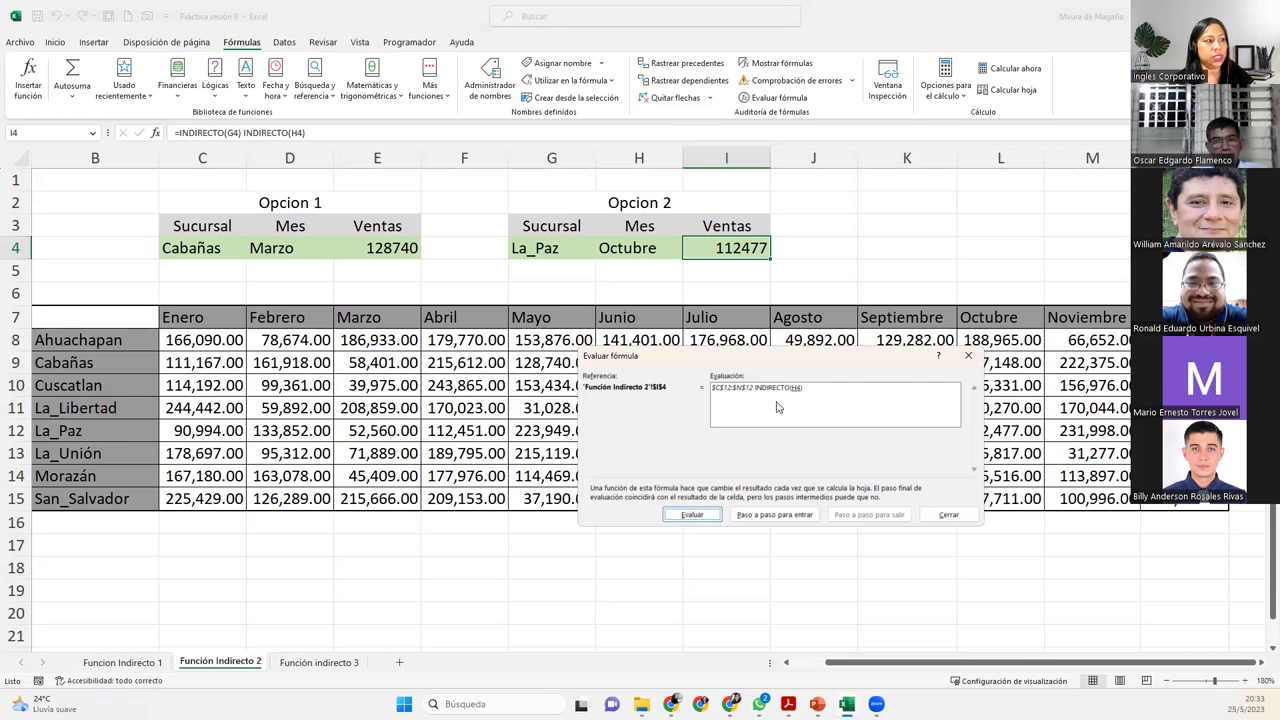
{"action": "left_click", "coordinate": [692, 515]}
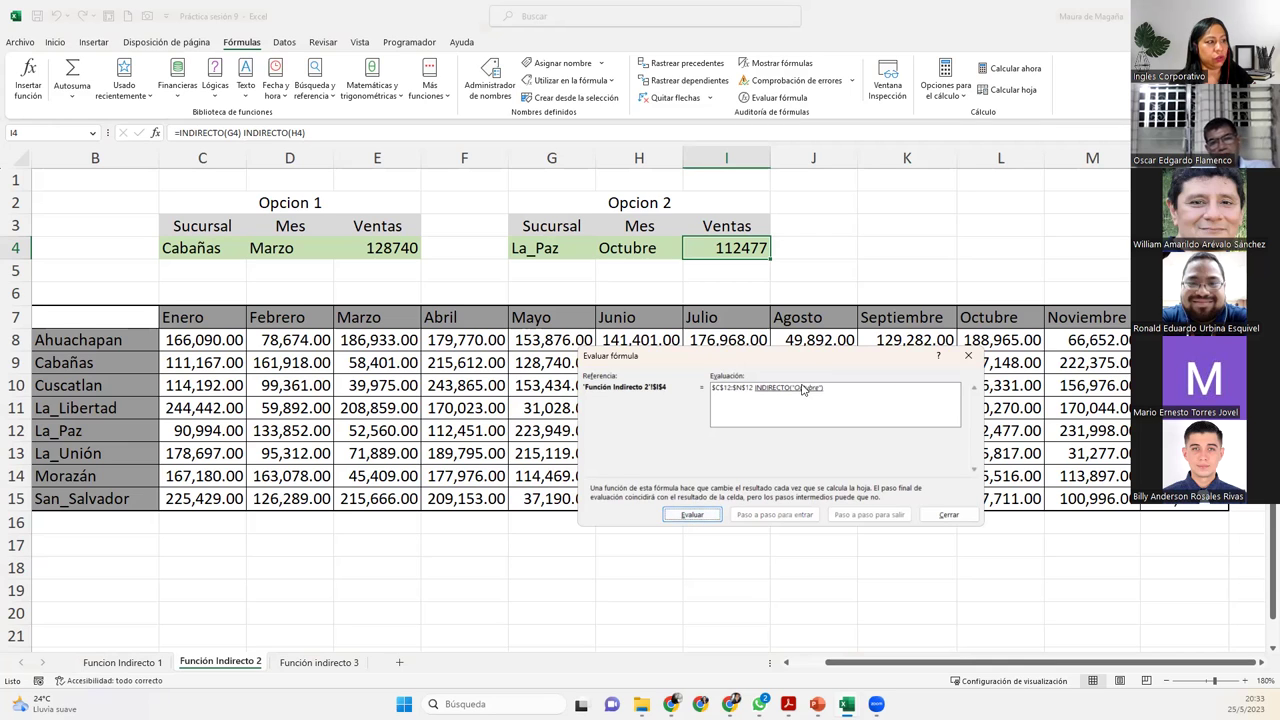
{"action": "left_click", "coordinate": [690, 518]}
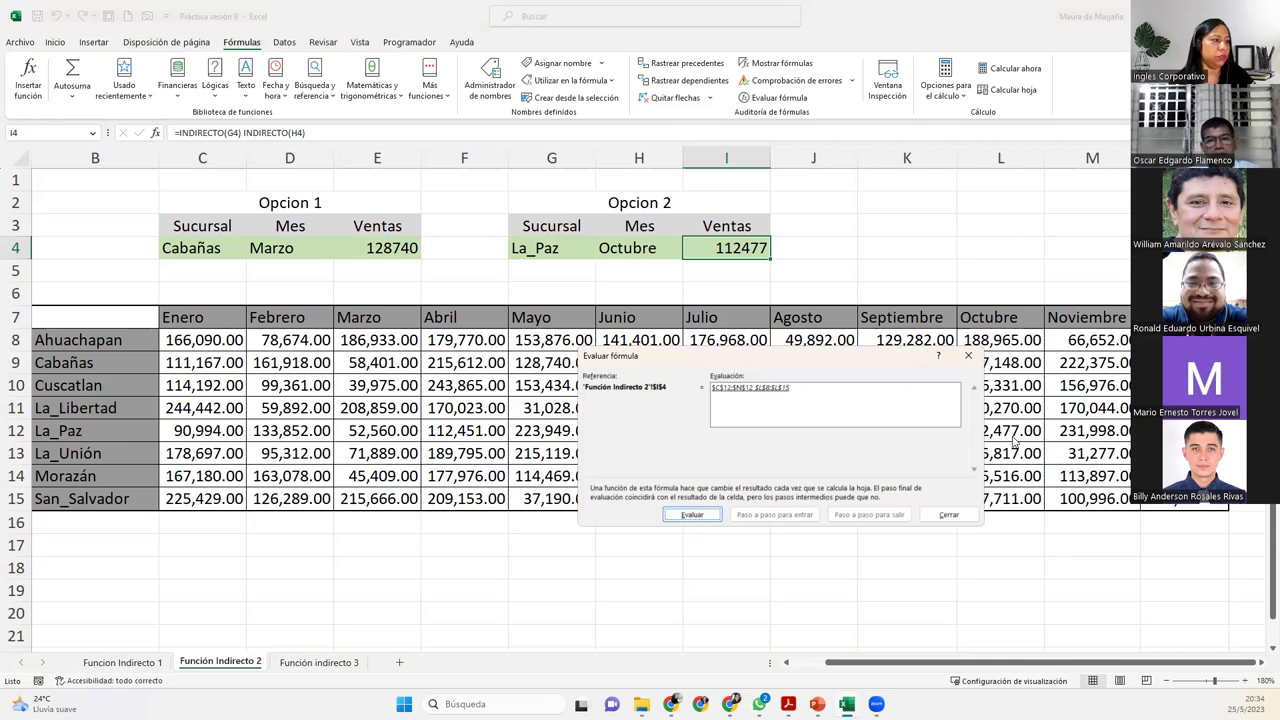
{"action": "left_click", "coordinate": [712, 516]}
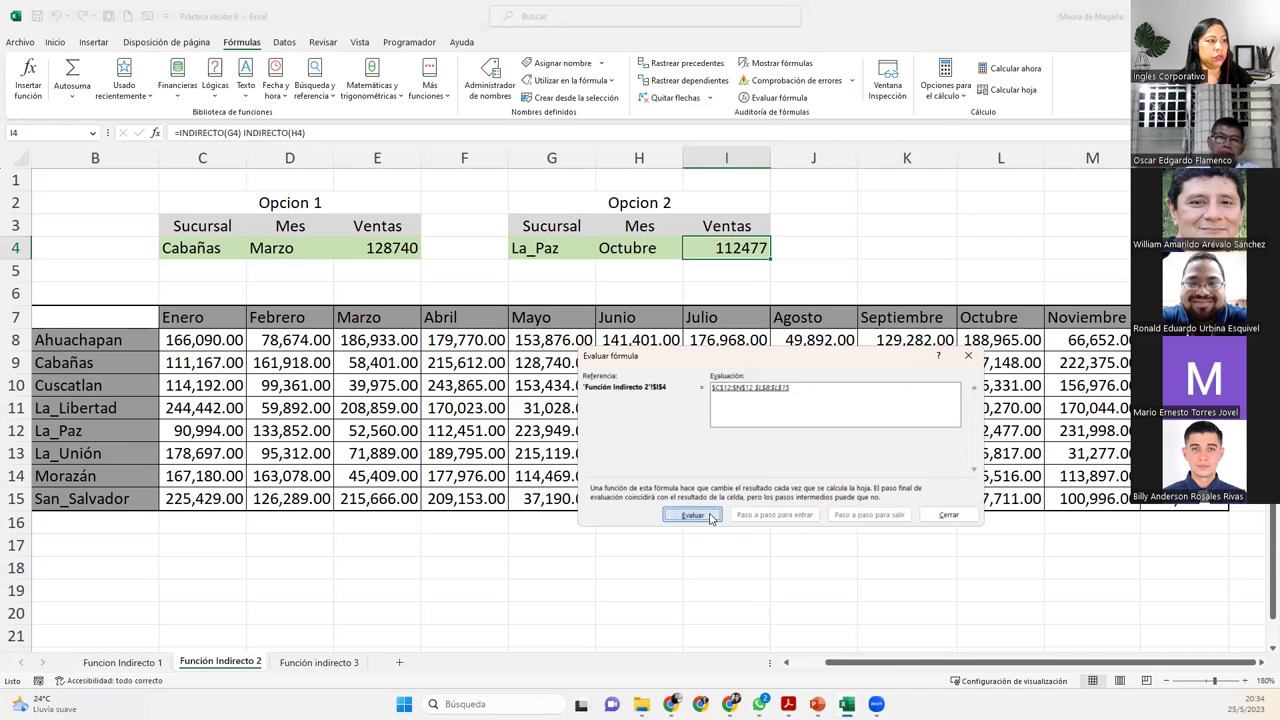
{"action": "left_click", "coordinate": [968, 355]}
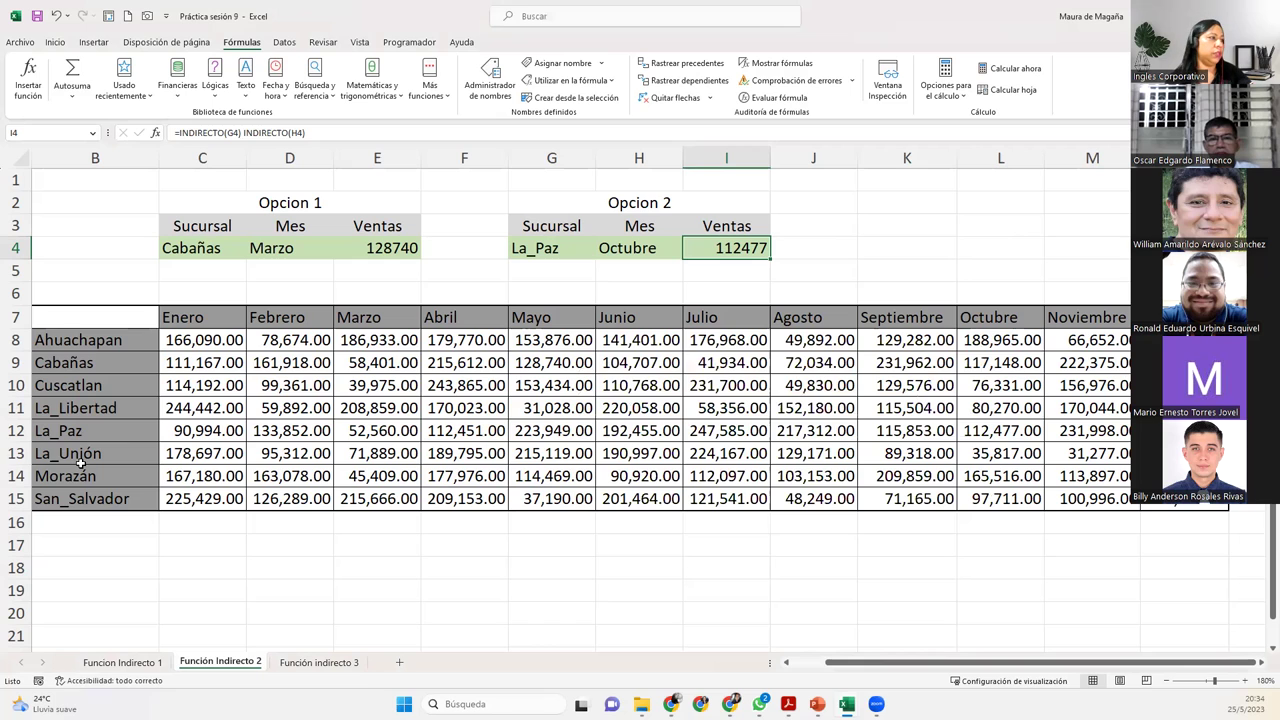
Highlight row 12 and column L to show the 112477 intersection, then switch to Función indirecto 3
{"action": "left_click", "coordinate": [15, 430]}
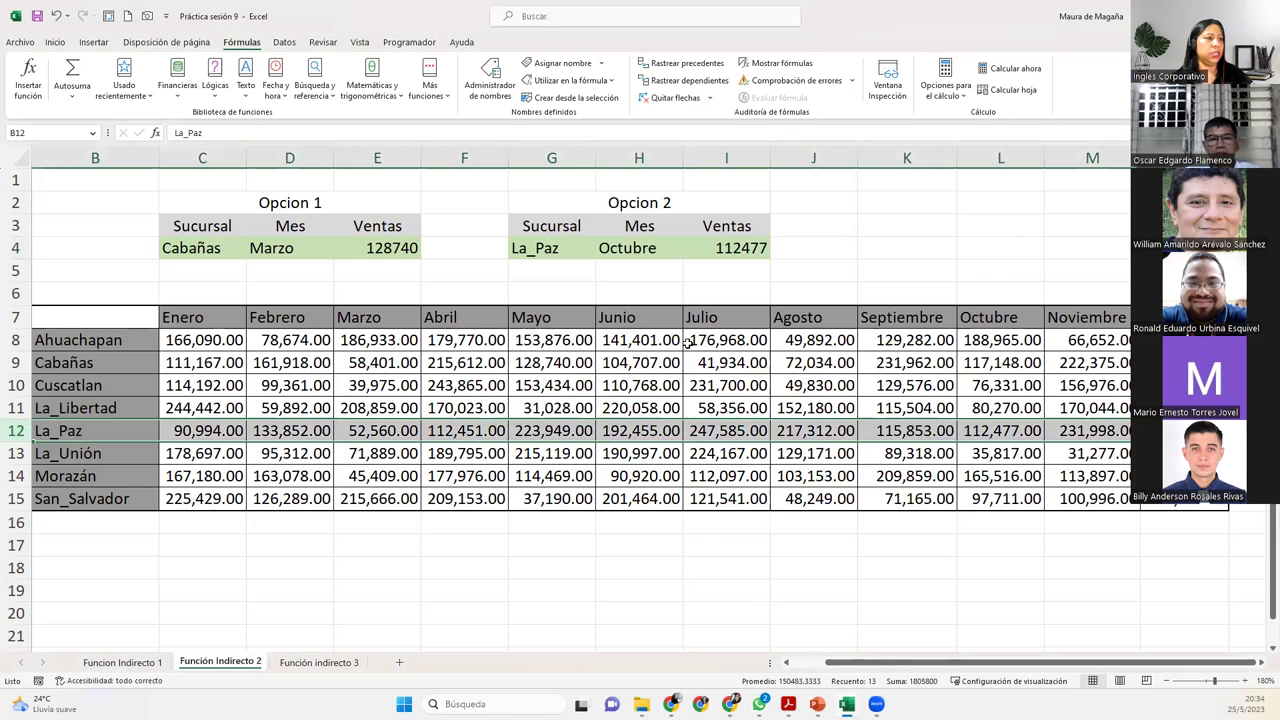
{"action": "left_click", "coordinate": [1008, 153]}
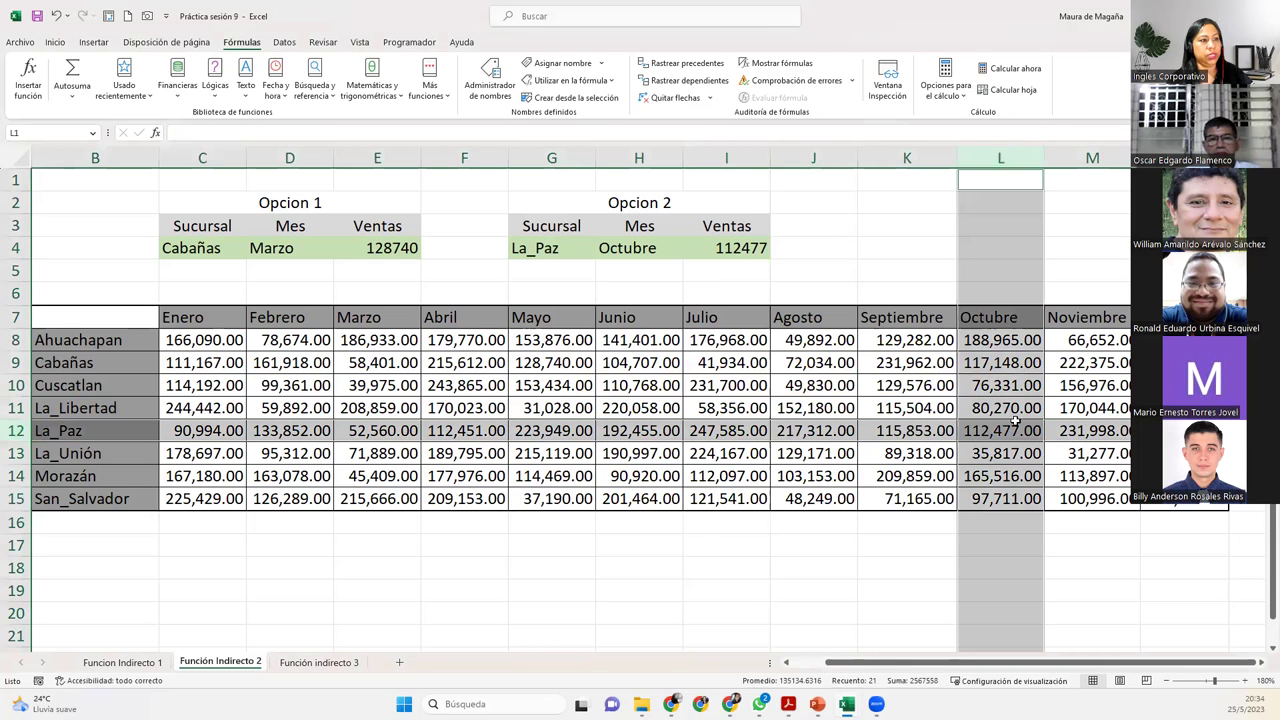
{"action": "left_click", "coordinate": [1022, 430], "text": "ctrl"}
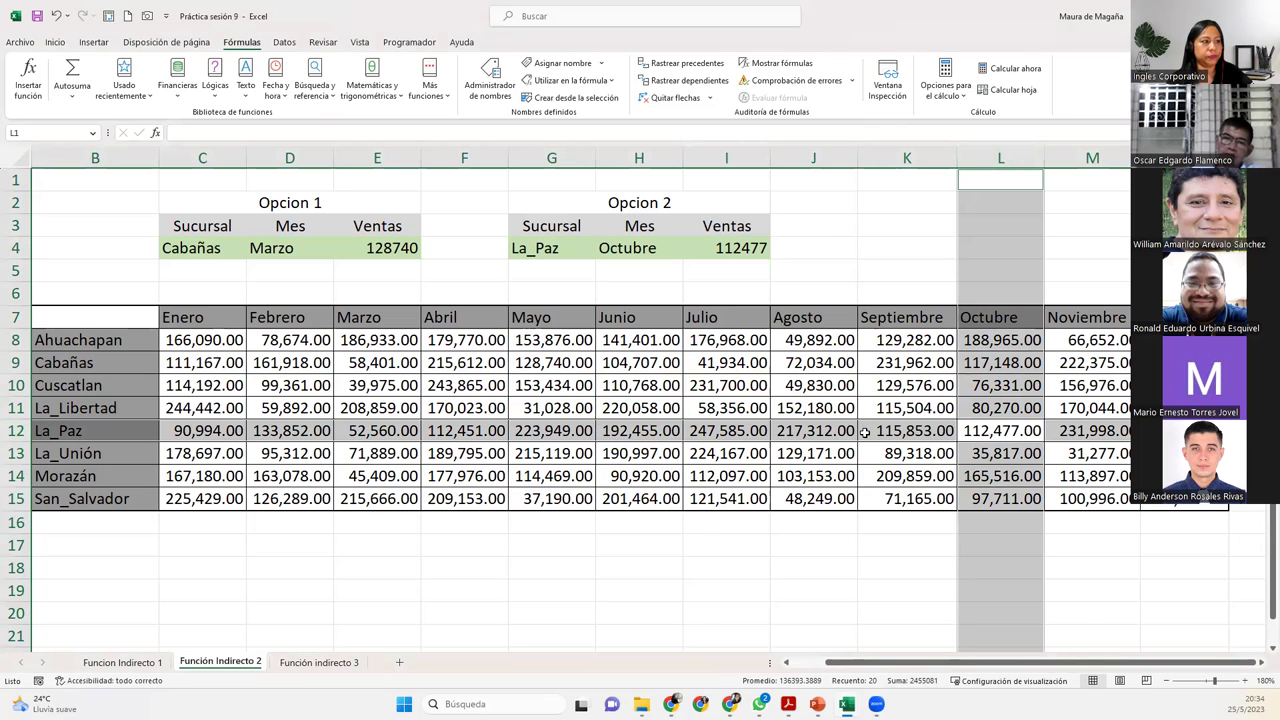
{"action": "left_click", "coordinate": [1000, 430]}
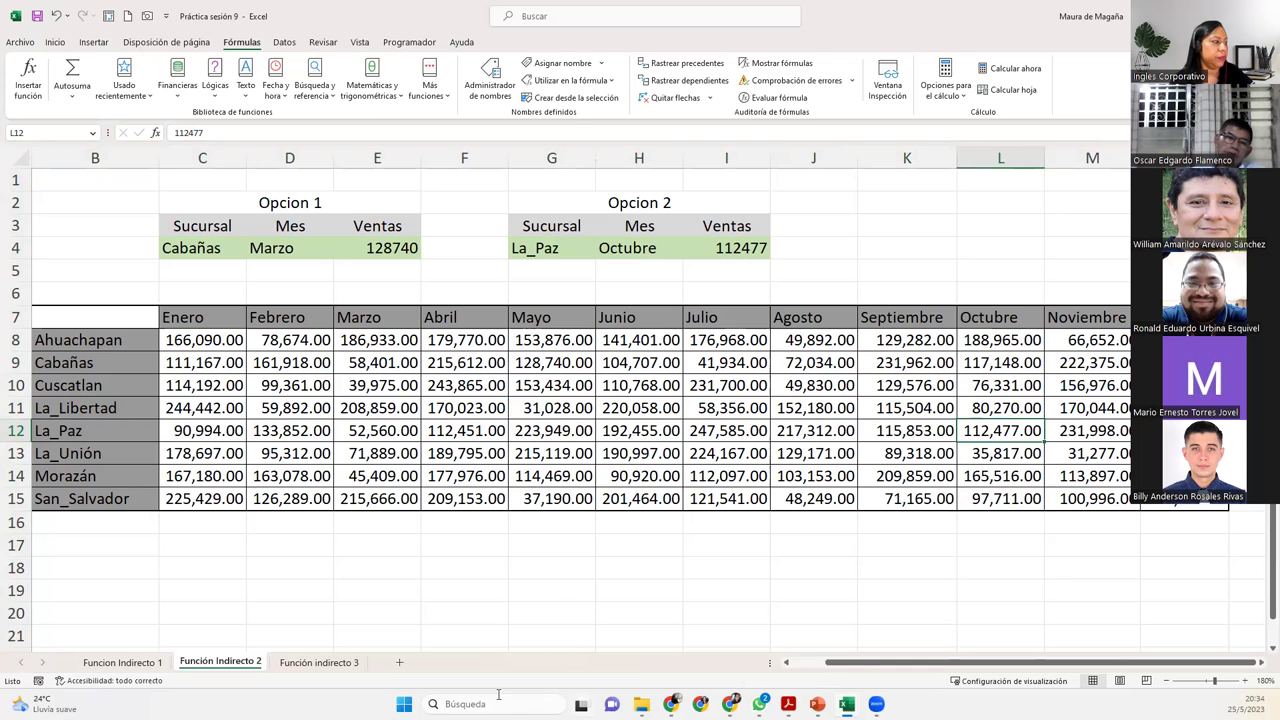
{"action": "left_click", "coordinate": [319, 662]}
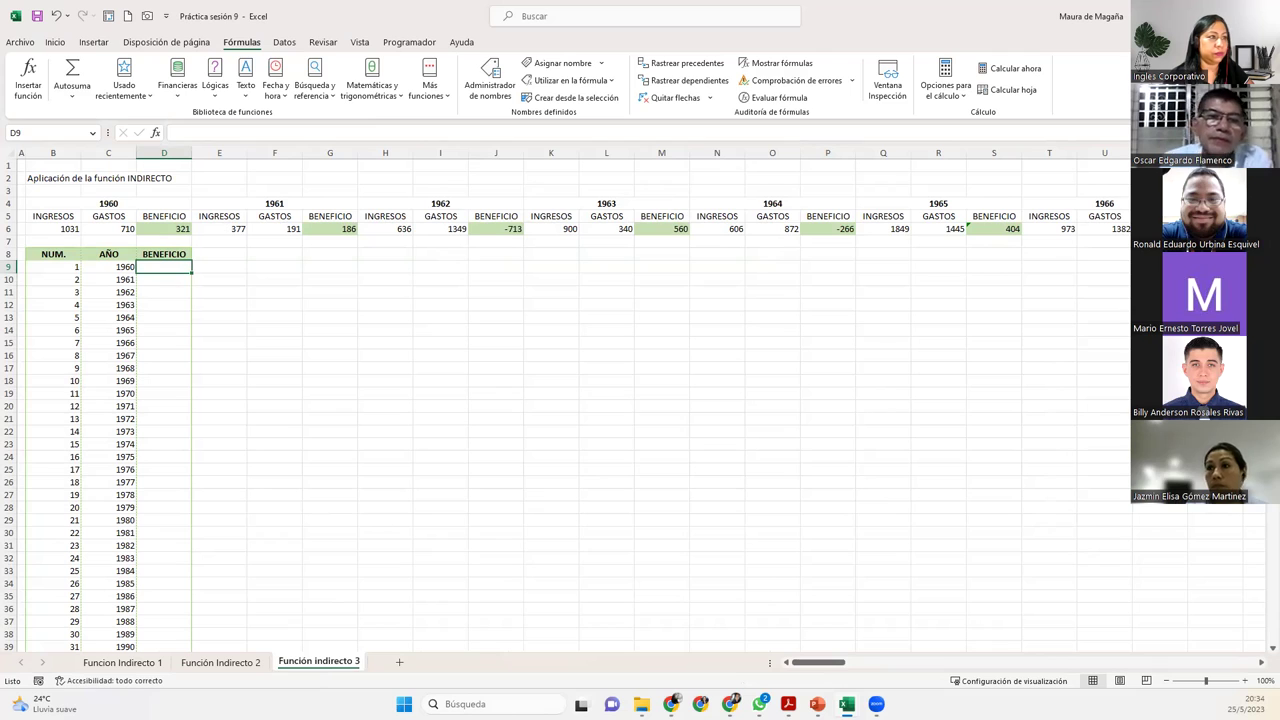
Inspect the 1960 INGRESOS, GASTOS and BENEFICIO formulas in row 6
{"action": "left_click", "coordinate": [93, 218]}
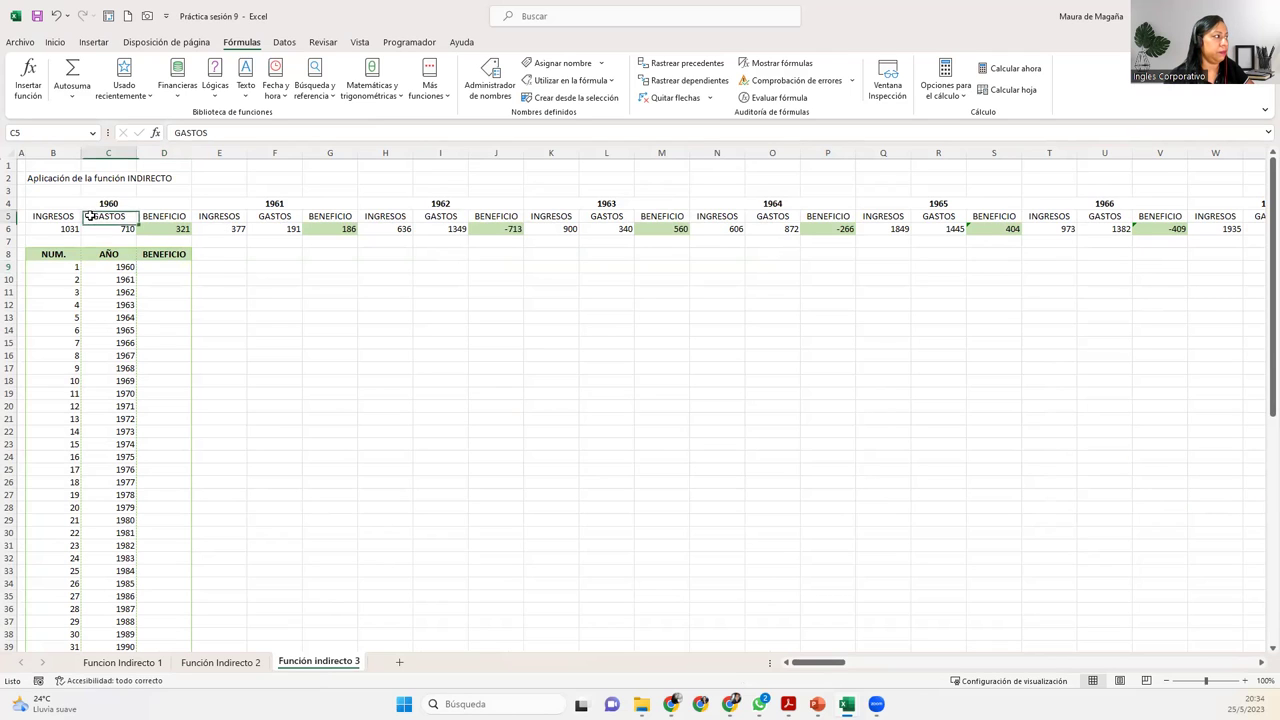
{"action": "left_click", "coordinate": [82, 203]}
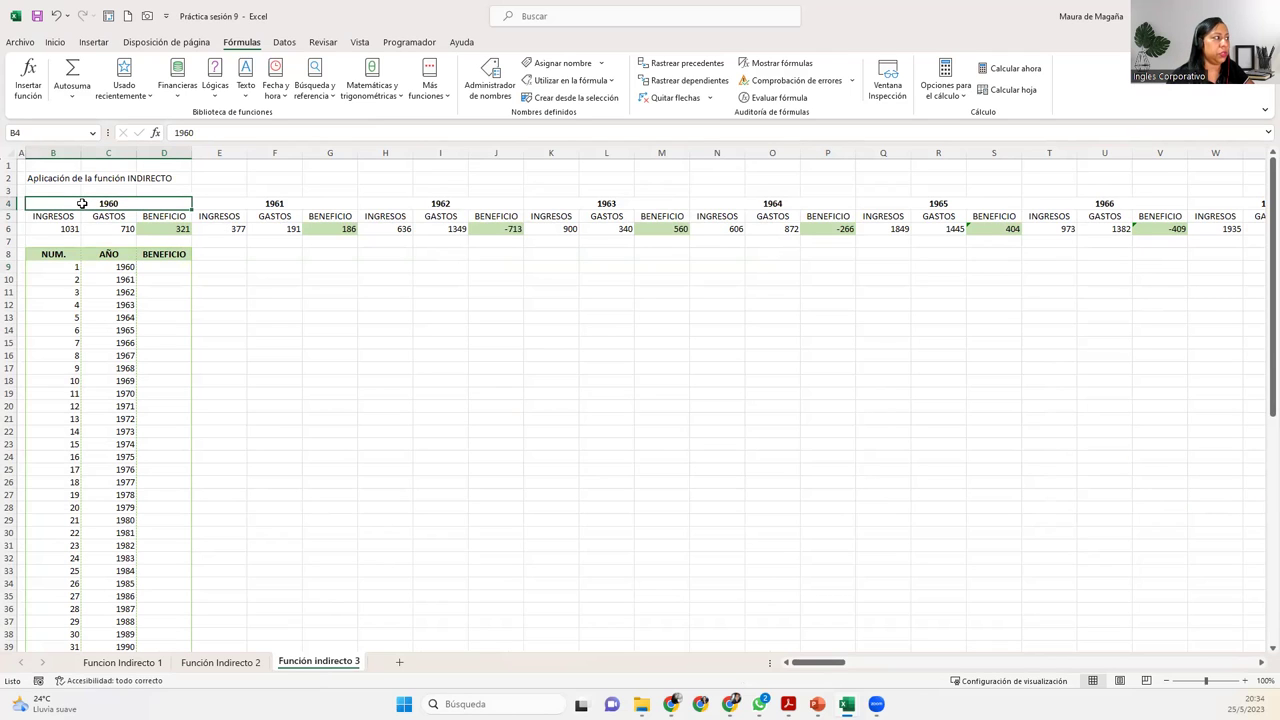
{"action": "key", "text": "Down"}
{"action": "key", "text": "Down"}
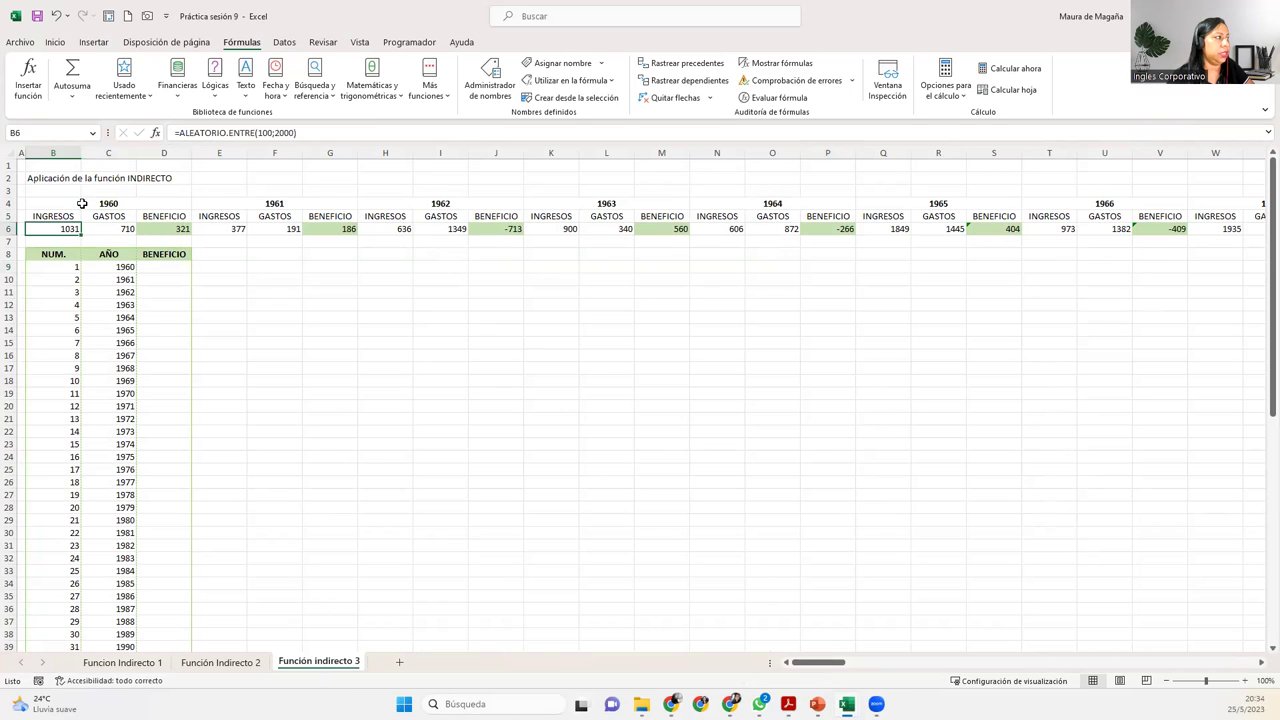
{"action": "key", "text": "Right"}
{"action": "key", "text": "Right"}
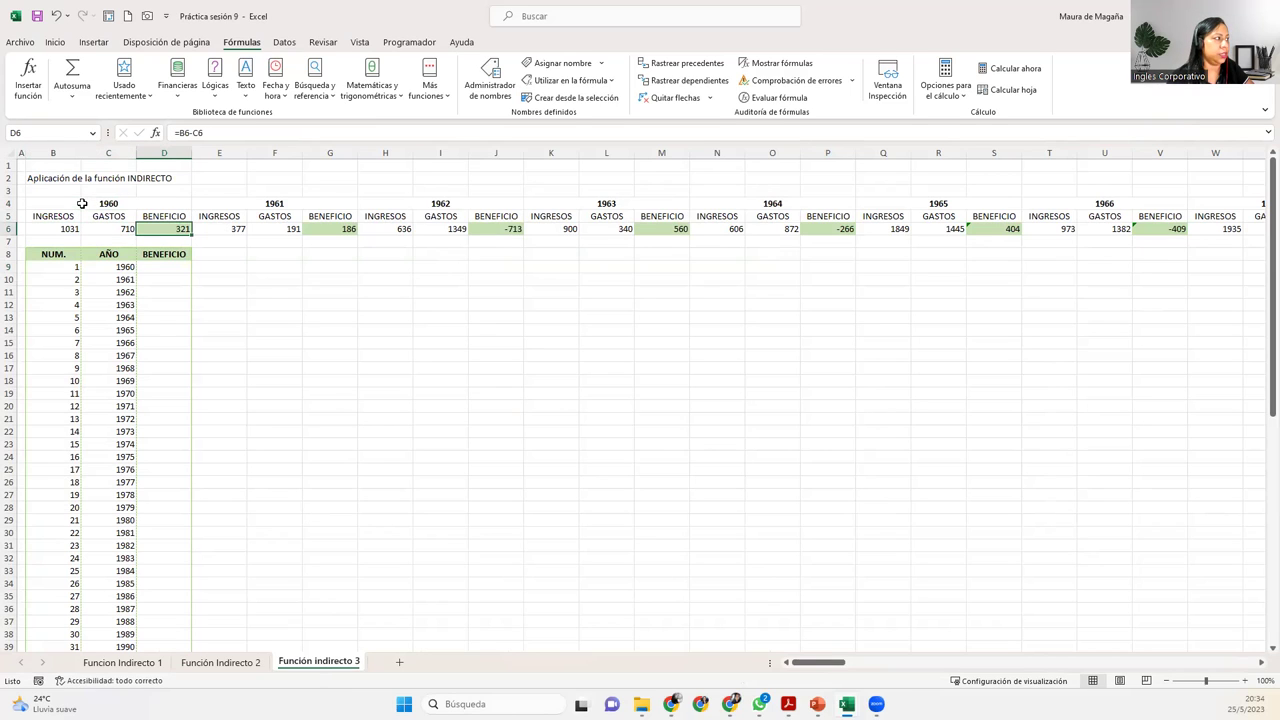
{"action": "key", "text": "Down"}
{"action": "key", "text": "Down"}
{"action": "key", "text": "Right"}
{"action": "key", "text": "Down"}
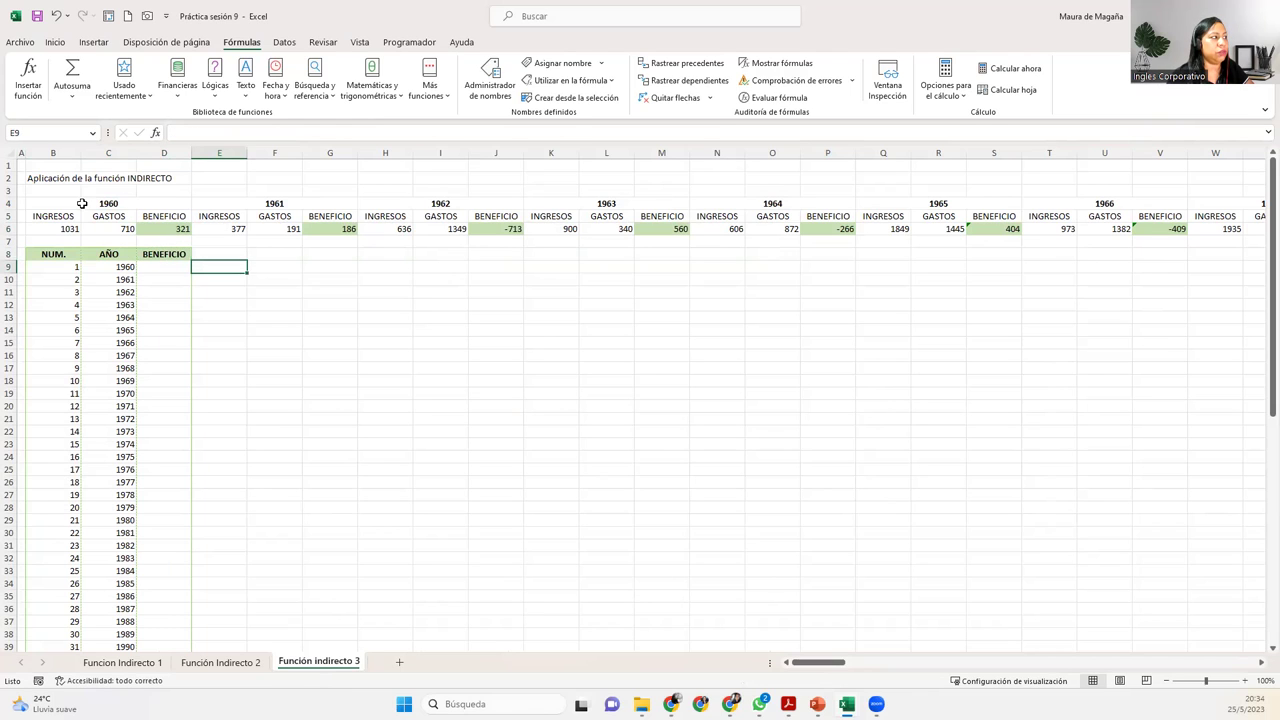
{"action": "key", "text": "Right"}
{"action": "key", "text": "Right"}
{"action": "key", "text": "Down"}
{"action": "key", "text": "Down"}
{"action": "key", "text": "Up"}
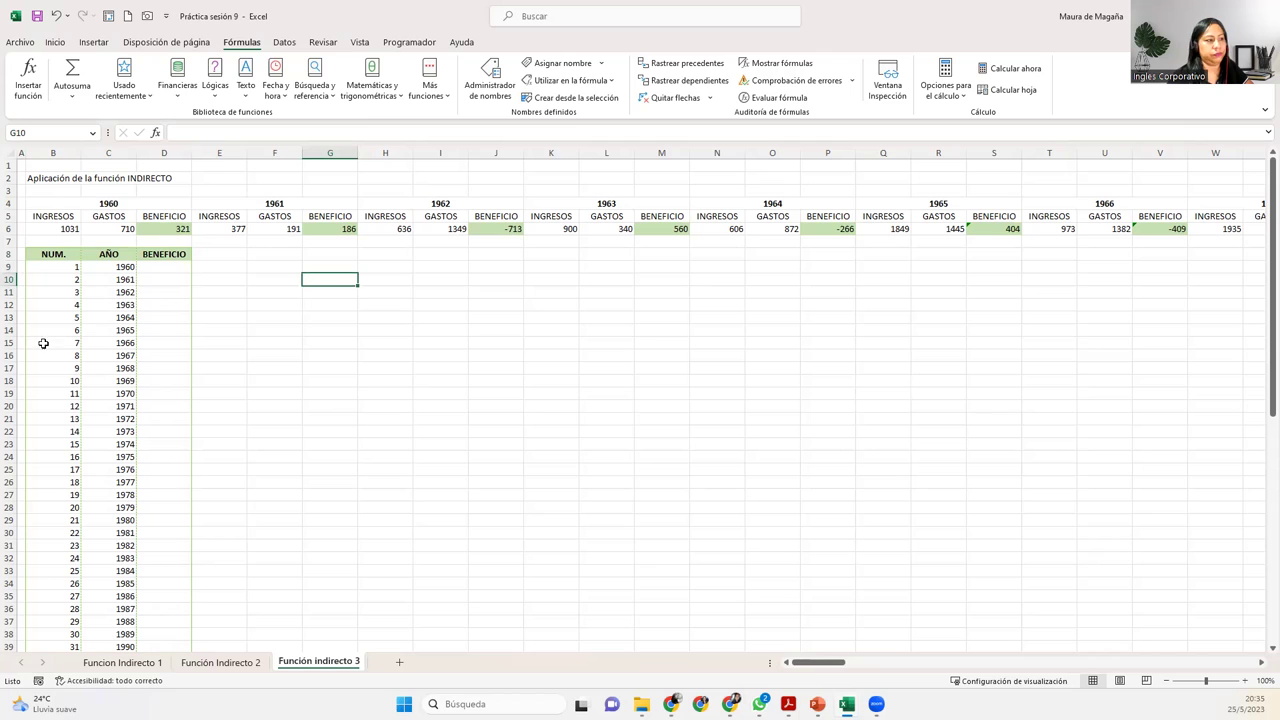
Enter and clear a value in G10, plus F9, to regenerate the random figures
{"action": "left_click", "coordinate": [314, 416]}
{"action": "left_click", "coordinate": [354, 283]}
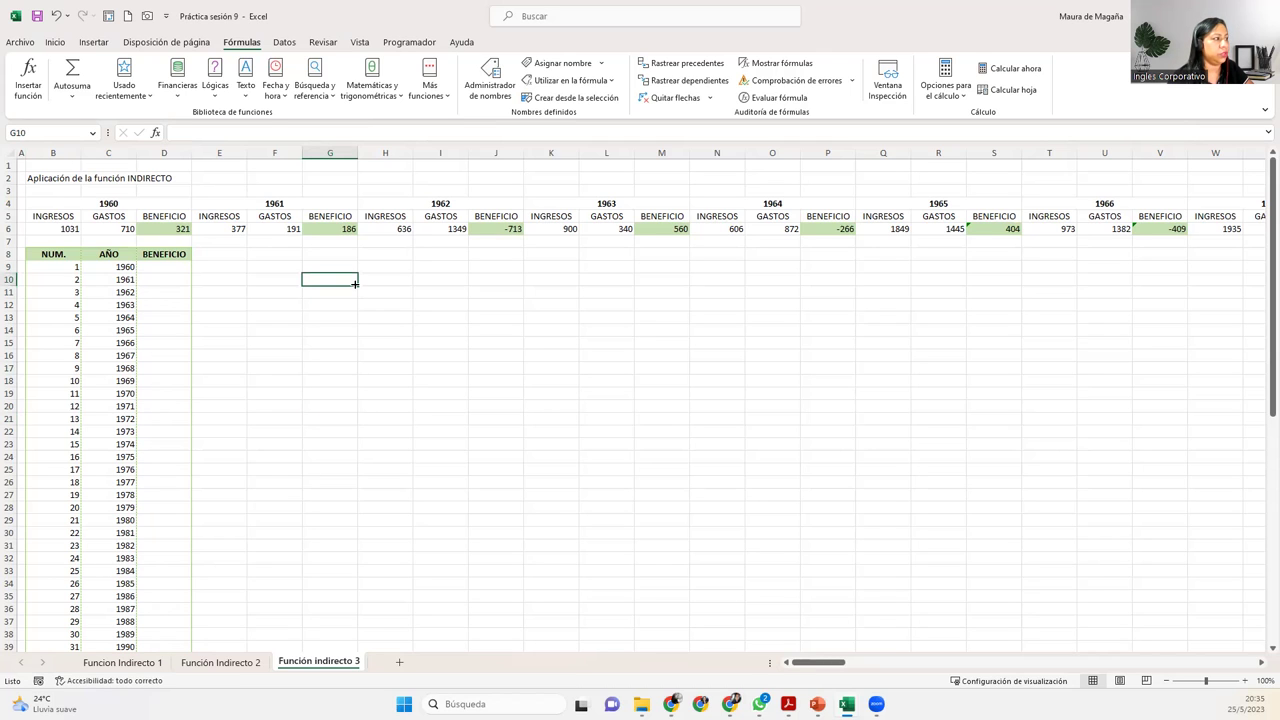
{"action": "type", "text": "p"}
{"action": "key", "text": "Return"}
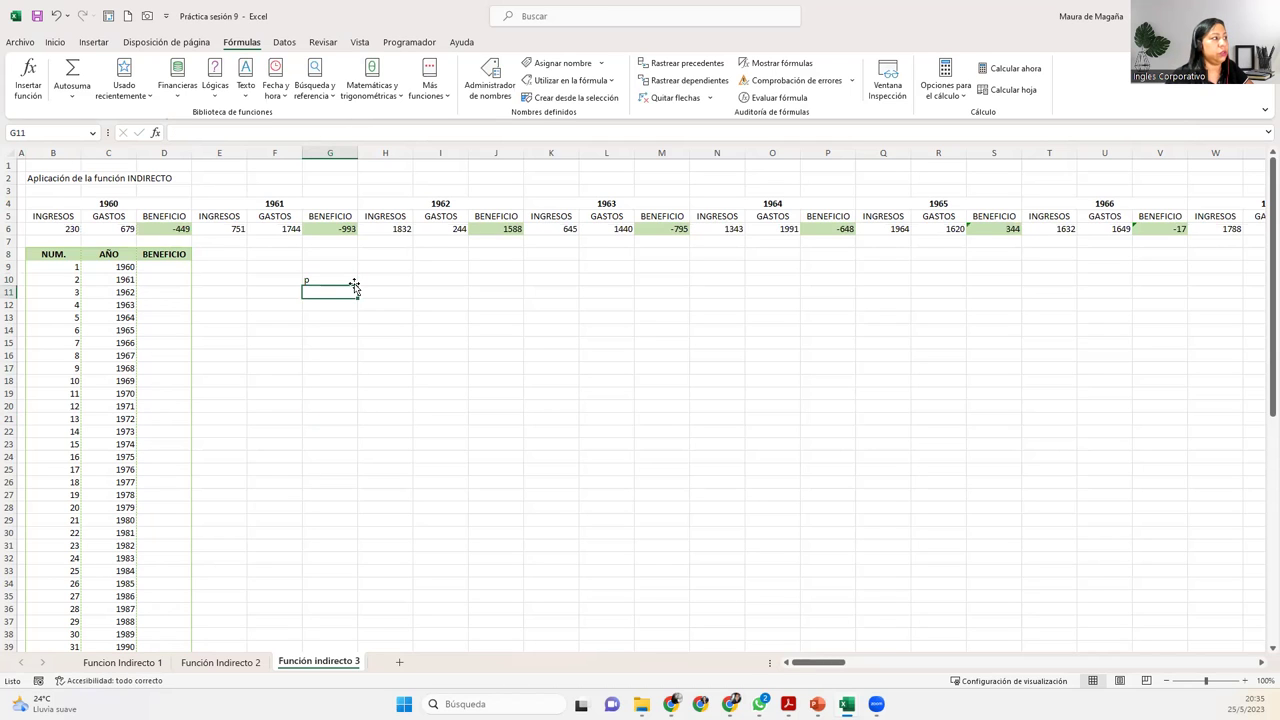
{"action": "left_click", "coordinate": [354, 284]}
{"action": "key", "text": "BackSpace"}
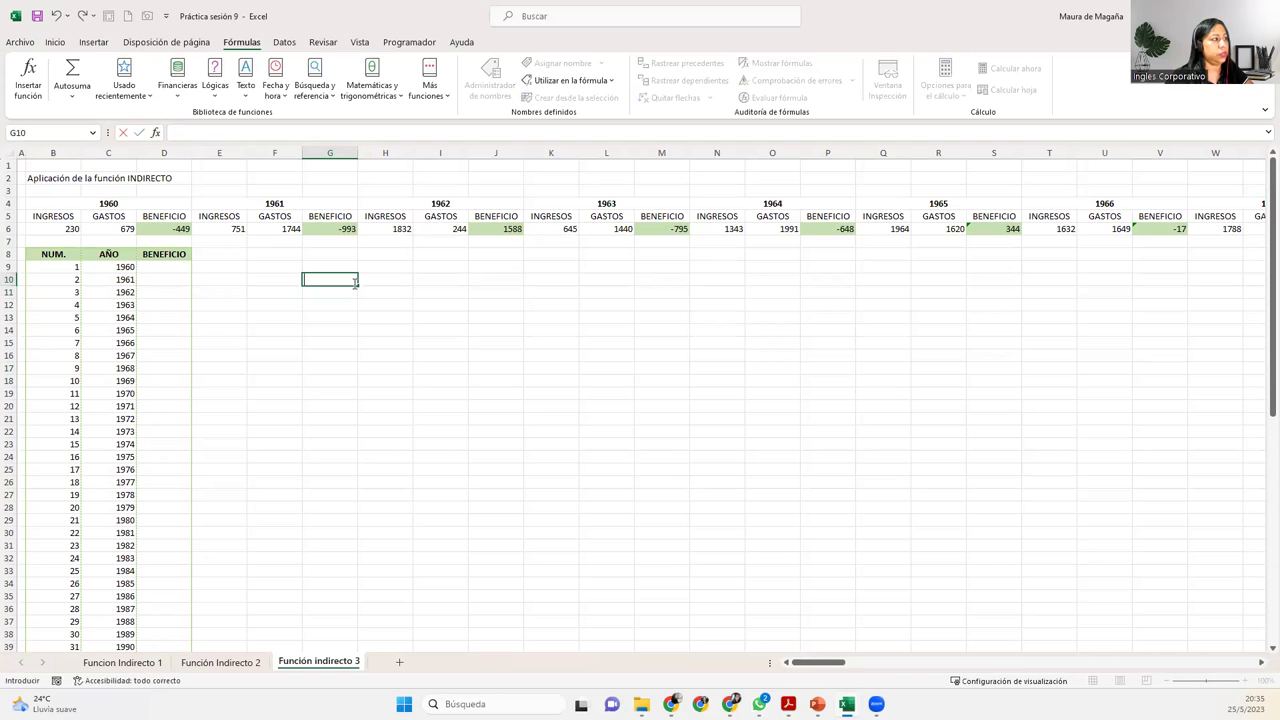
{"action": "type", "text": "4"}
{"action": "key", "text": "Return"}
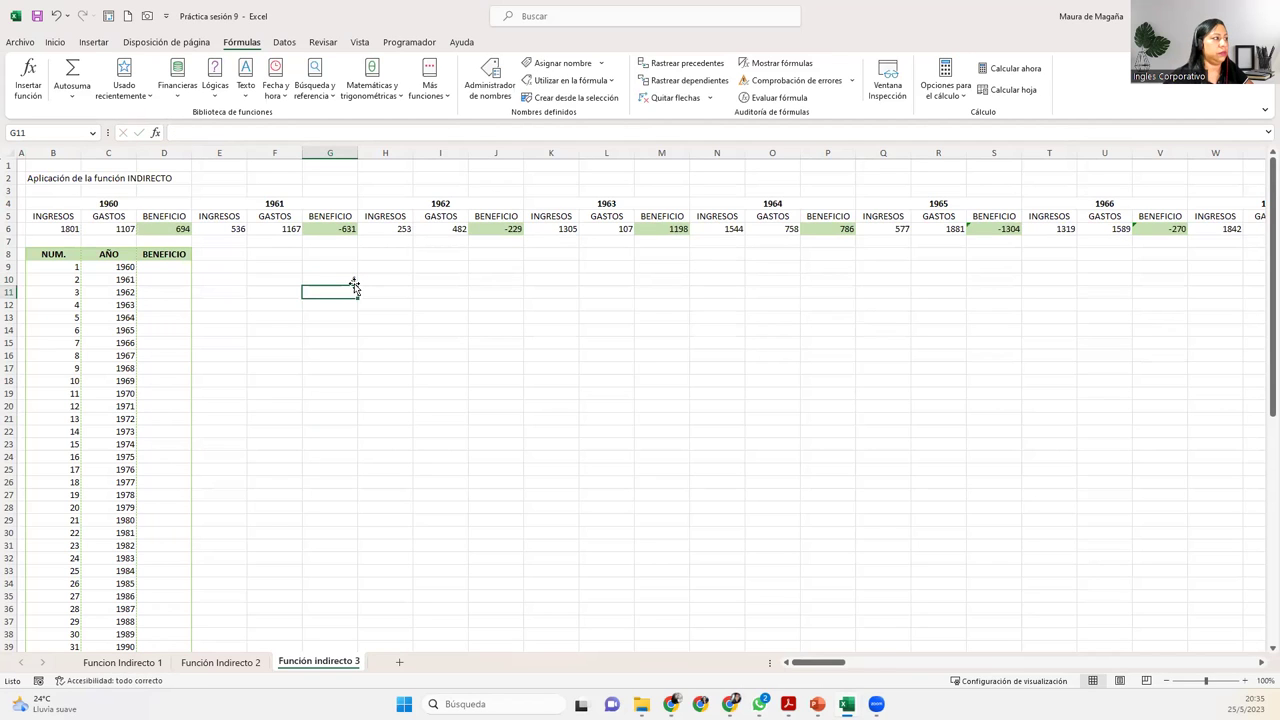
{"action": "left_click", "coordinate": [348, 277]}
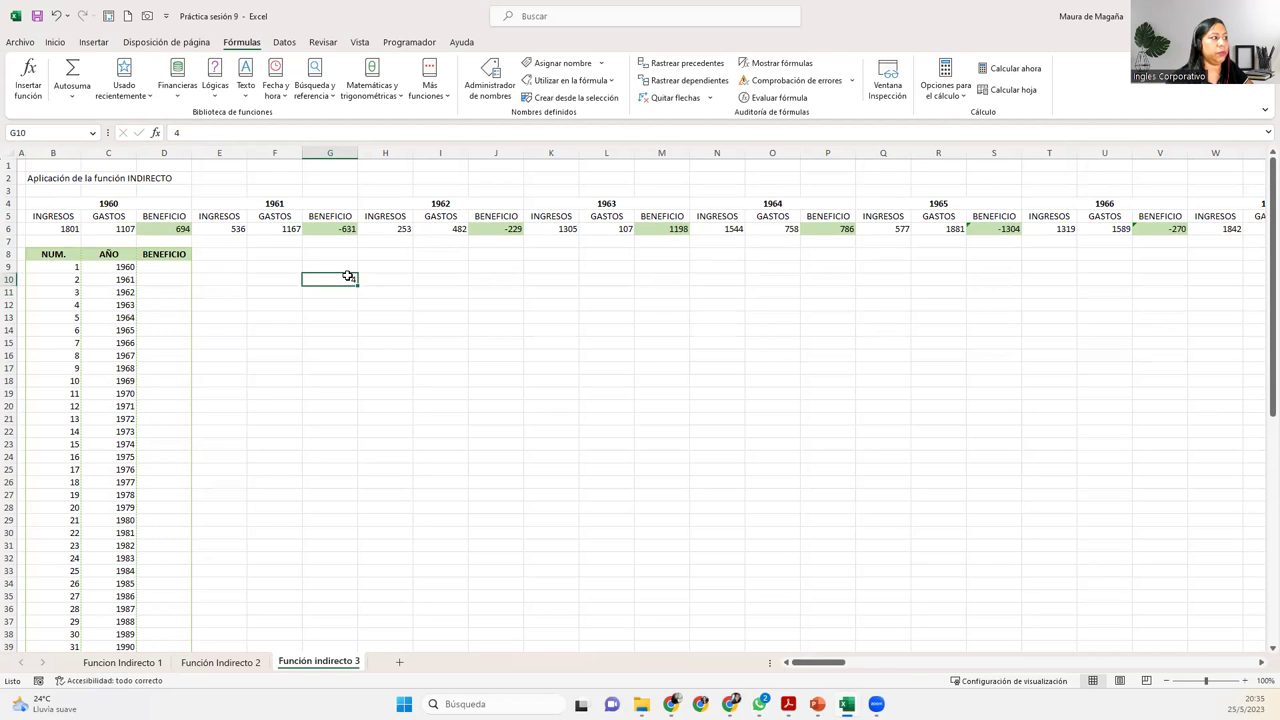
{"action": "key", "text": "F9"}
Re-check 1960's GASTOS, INGRESOS and BENEFICIO (=B6-C6) after recalculation
{"action": "left_click", "coordinate": [98, 229]}
{"action": "left_click", "coordinate": [69, 229]}
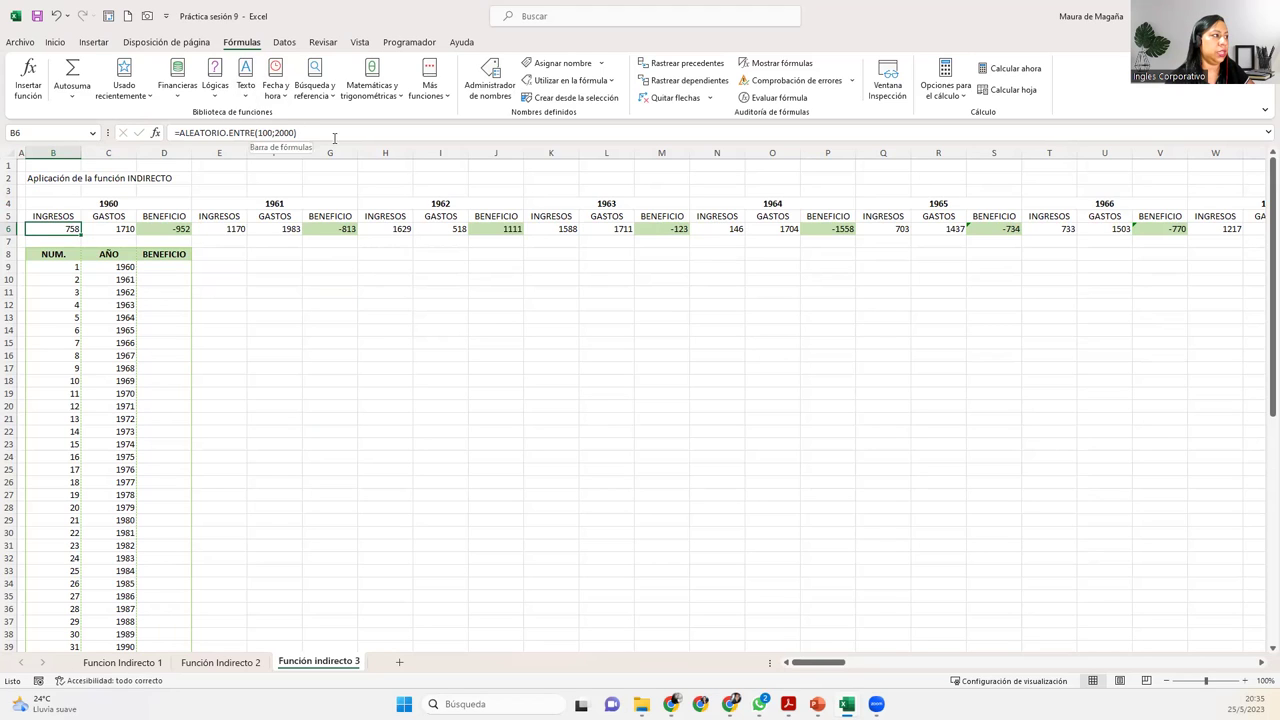
{"action": "left_click", "coordinate": [166, 228]}
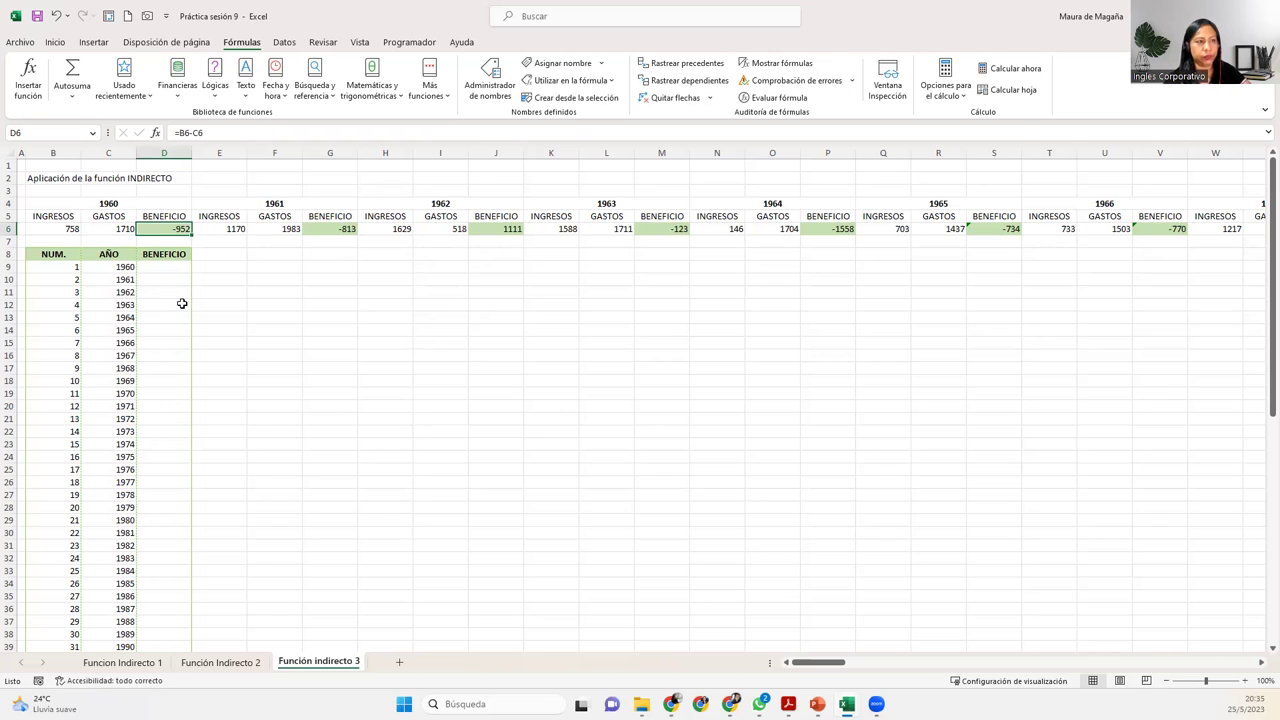
{"action": "left_click", "coordinate": [127, 205]}
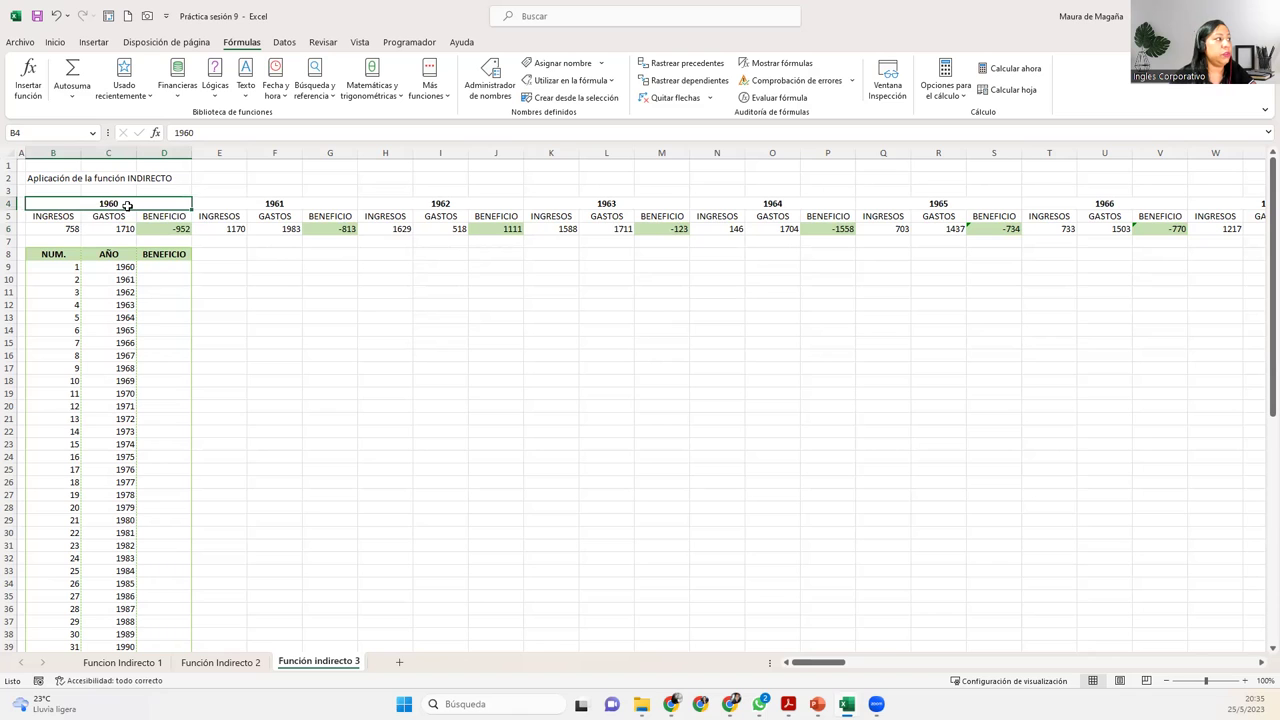
{"action": "key", "text": "Right"}
{"action": "key", "text": "Right"}
{"action": "key", "text": "Right"}
{"action": "key", "text": "Right"}
{"action": "key", "text": "Right"}
{"action": "key", "text": "Right"}
{"action": "key", "text": "Right"}
{"action": "key", "text": "Right"}
{"action": "key", "text": "Right"}
{"action": "key", "text": "Right"}
{"action": "key", "text": "Right"}
{"action": "key", "text": "Right"}
{"action": "key", "text": "Right"}
{"action": "key", "text": "Right"}
{"action": "key", "text": "Right"}
{"action": "key", "text": "Right"}
{"action": "key", "text": "Right"}
{"action": "key", "text": "Right"}
{"action": "key", "text": "Left"}
{"action": "key", "text": "Left"}
{"action": "key", "text": "Left"}
{"action": "key", "text": "Left"}
{"action": "key", "text": "Left"}
{"action": "key", "text": "Left"}
{"action": "key", "text": "Left"}
{"action": "key", "text": "Left"}
{"action": "key", "text": "Left"}
{"action": "key", "text": "Left"}
{"action": "key", "text": "Left"}
{"action": "key", "text": "Left"}
{"action": "key", "text": "Right"}
{"action": "key", "text": "Right"}
{"action": "key", "text": "Right"}
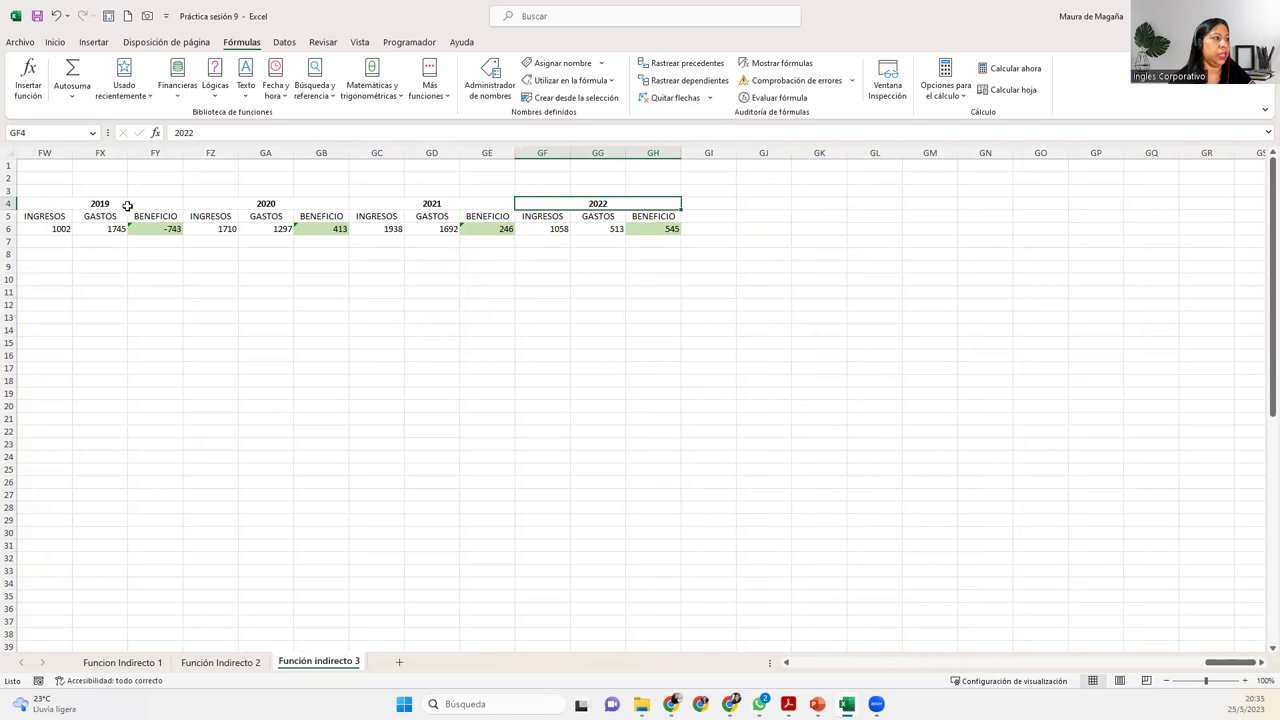
{"action": "key", "text": "Down"}
{"action": "key", "text": "Up"}
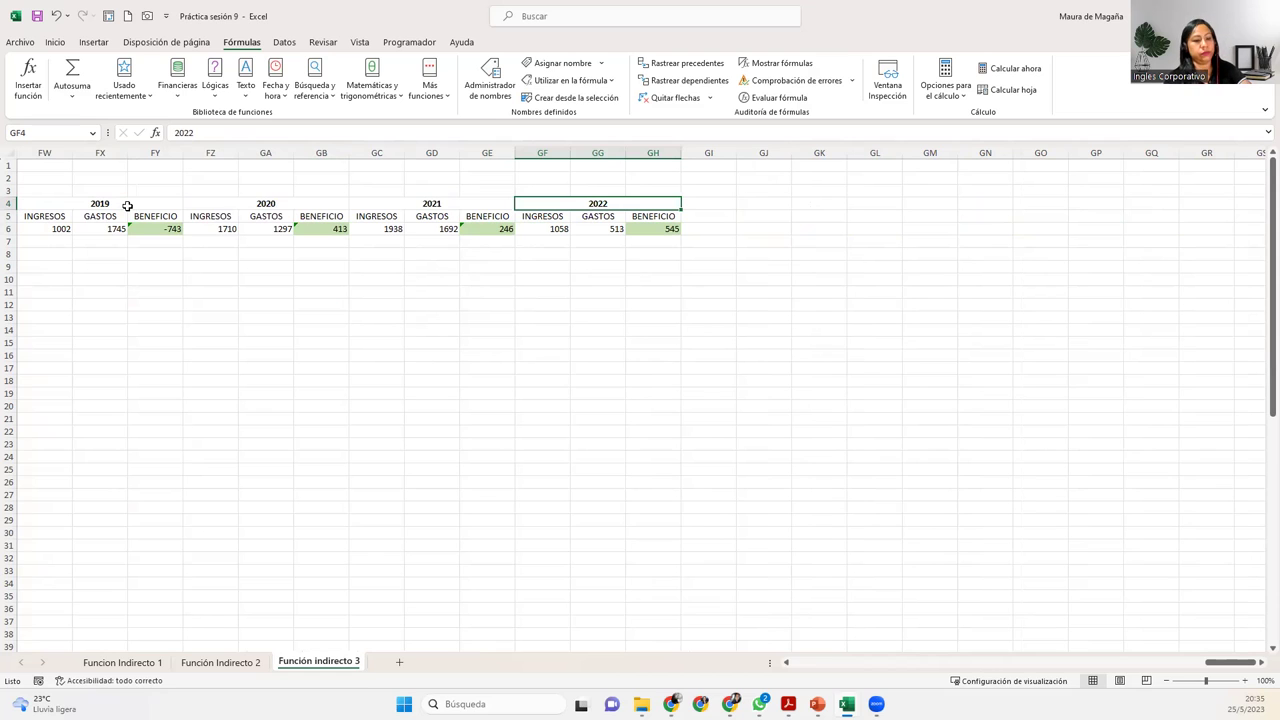
{"action": "key", "text": "Left"}
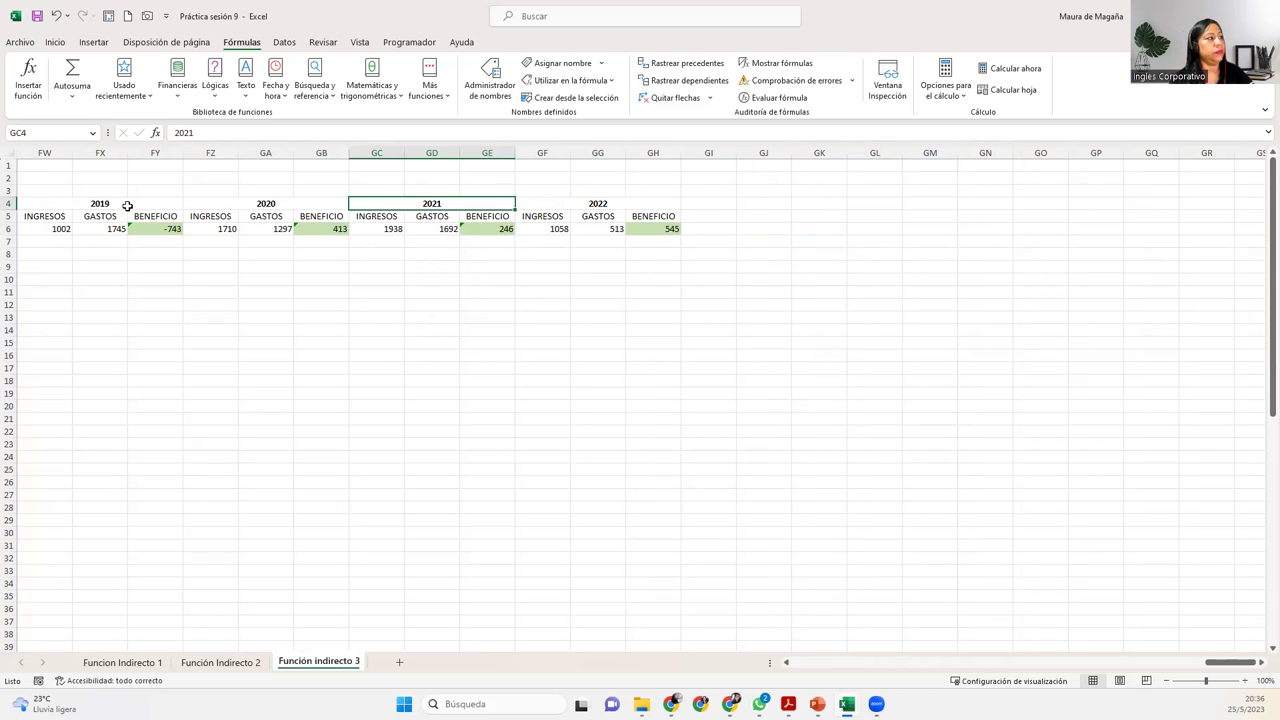
{"action": "key", "text": "Up"}
{"action": "key", "text": "Home"}
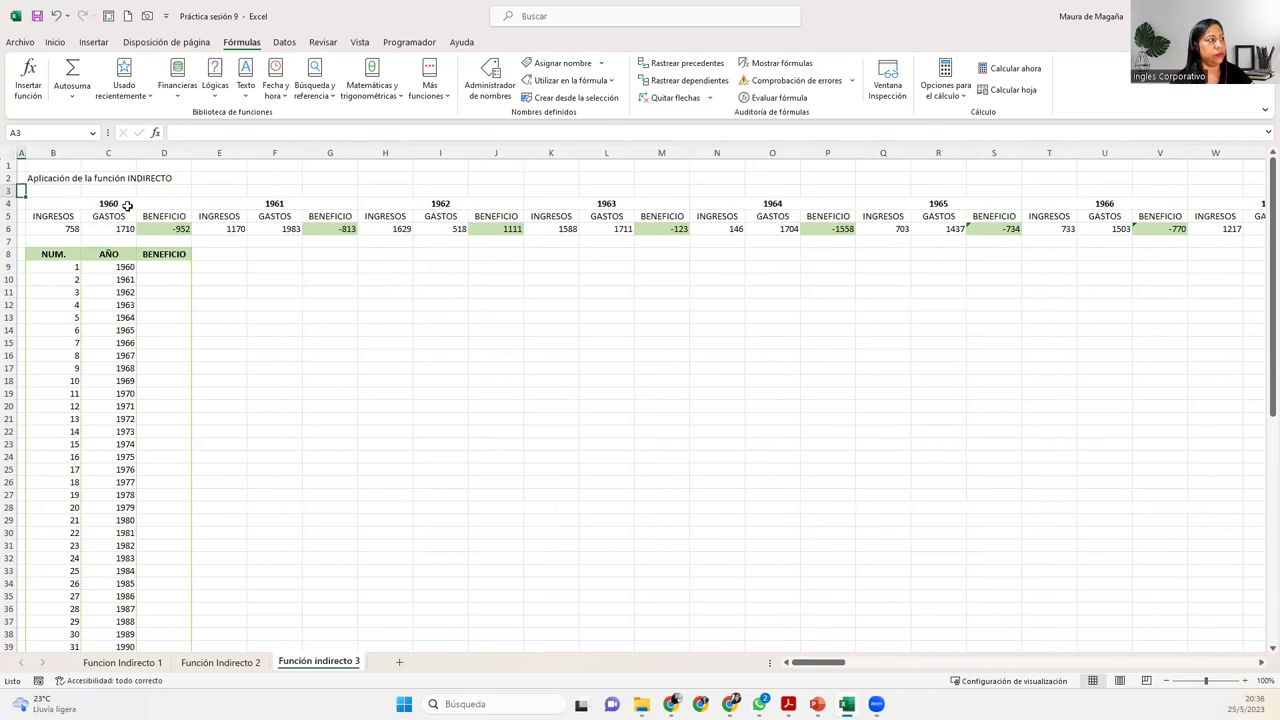
{"action": "key", "text": "Down"}
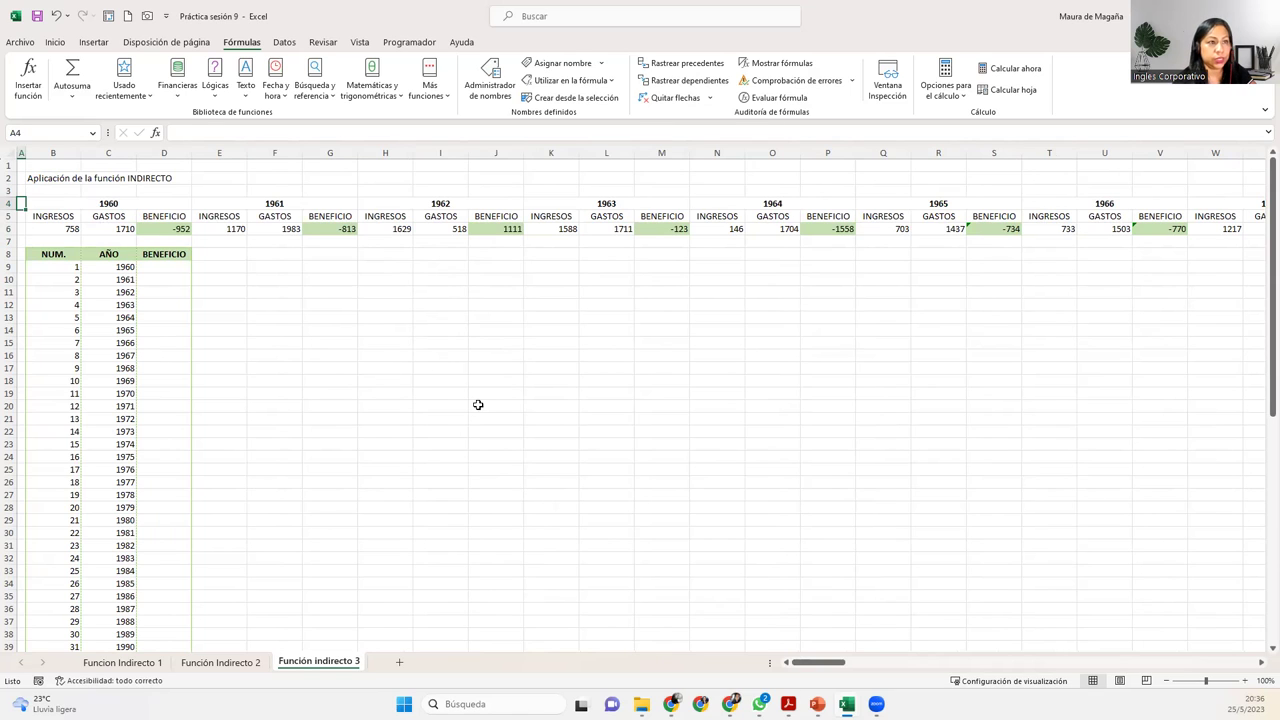
{"action": "left_click", "coordinate": [161, 229]}
{"action": "left_click", "coordinate": [170, 270]}
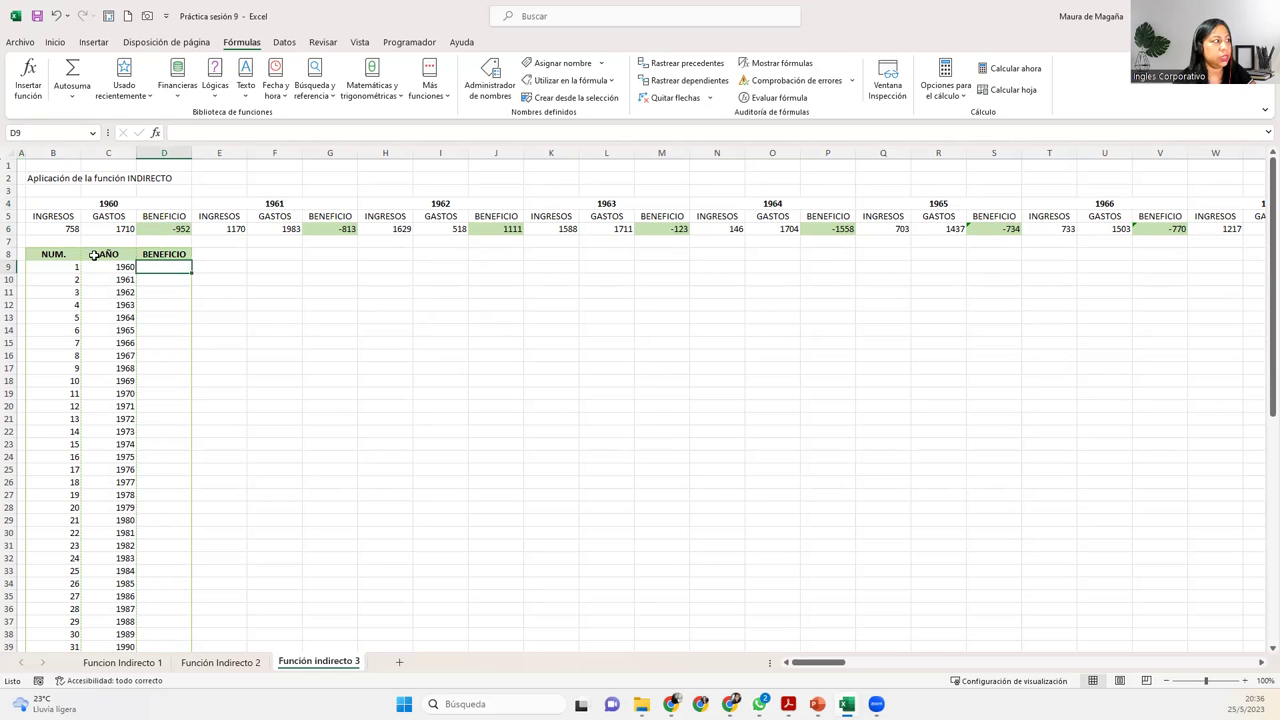
{"action": "left_click_drag", "start_coordinate": [125, 267], "coordinate": [125, 520]}
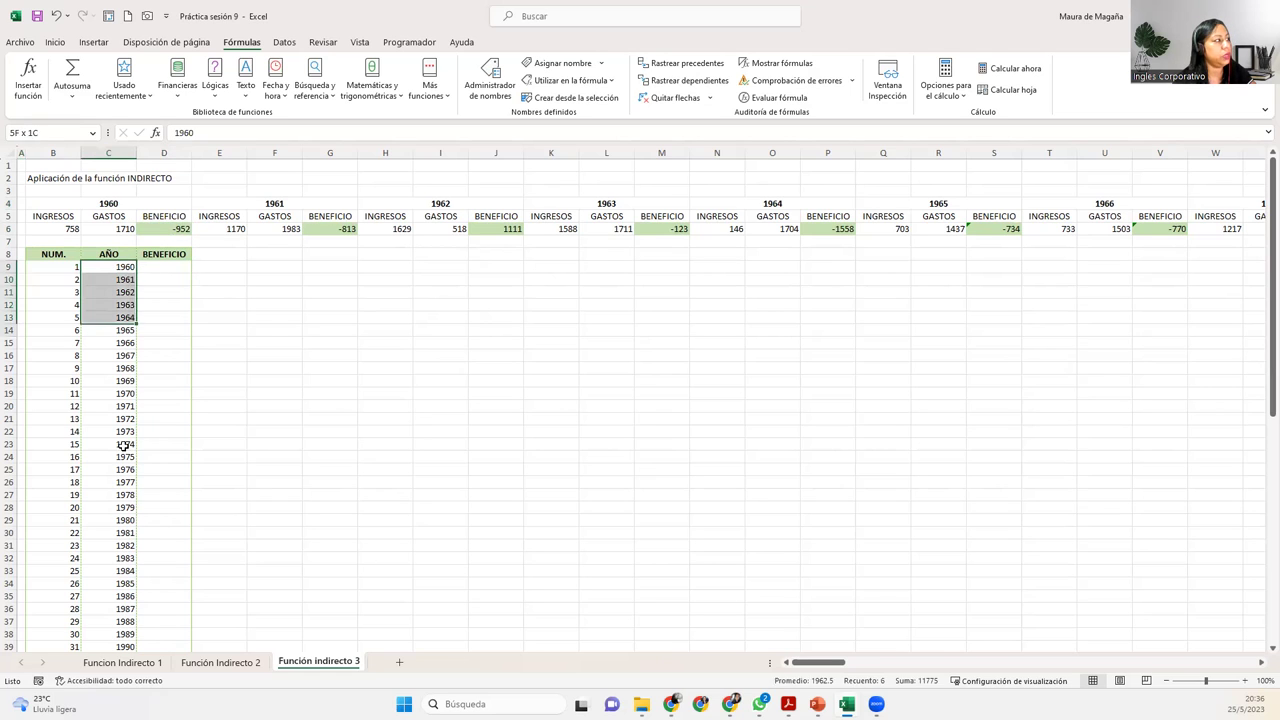
{"action": "left_click", "coordinate": [185, 267]}
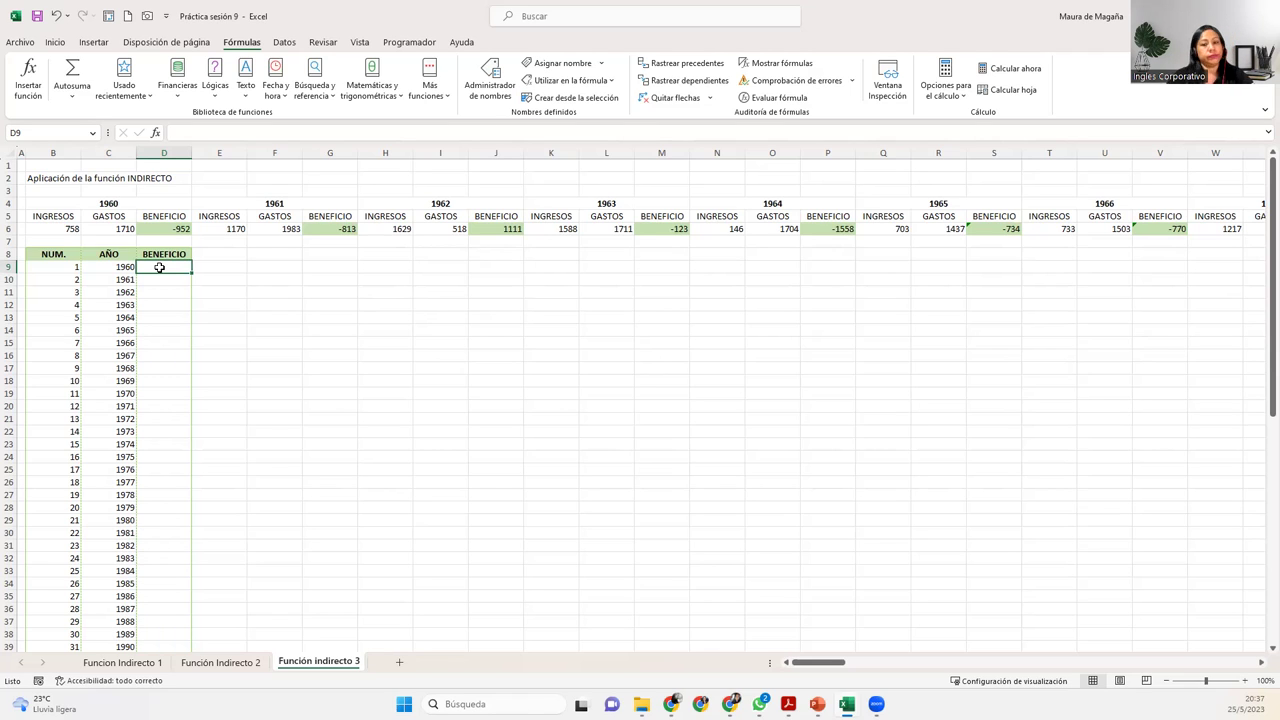
{"action": "left_click", "coordinate": [156, 279]}
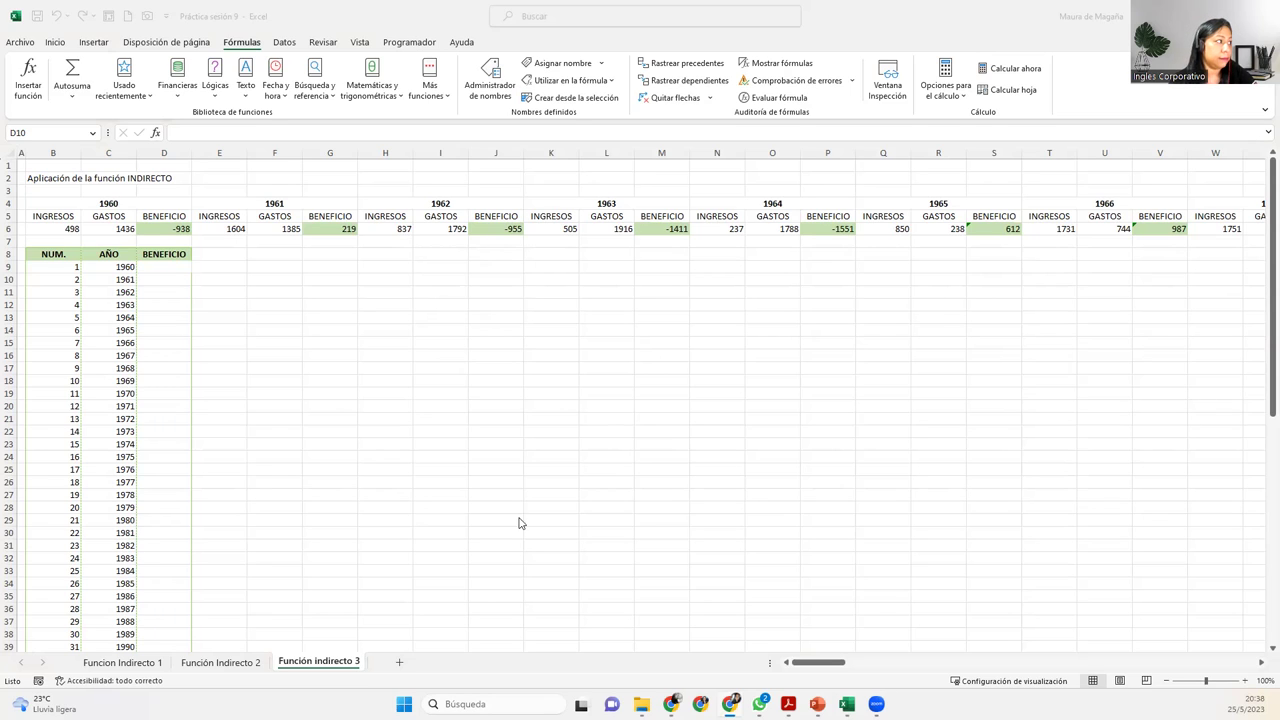
{"action": "left_click", "coordinate": [158, 268]}
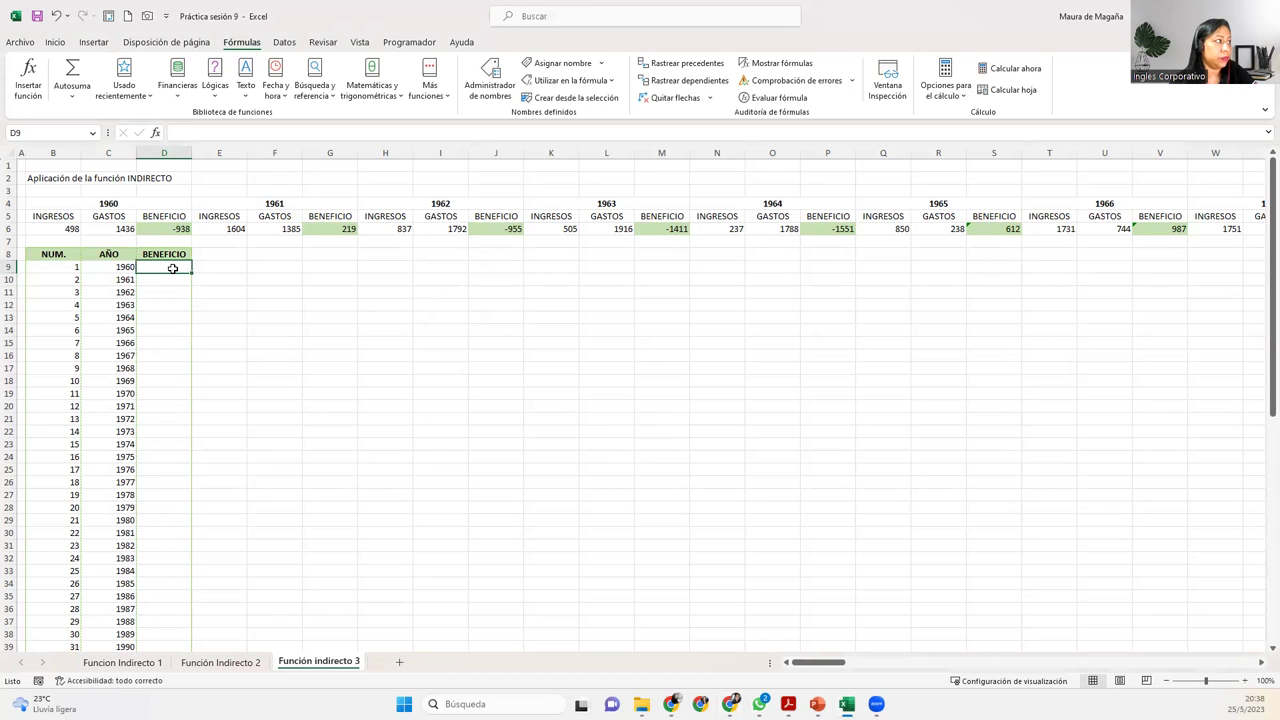
Enter =INDIRECTO(D6) in D9 without quotes, producing a #¡REF! error
{"action": "type", "text": "="}
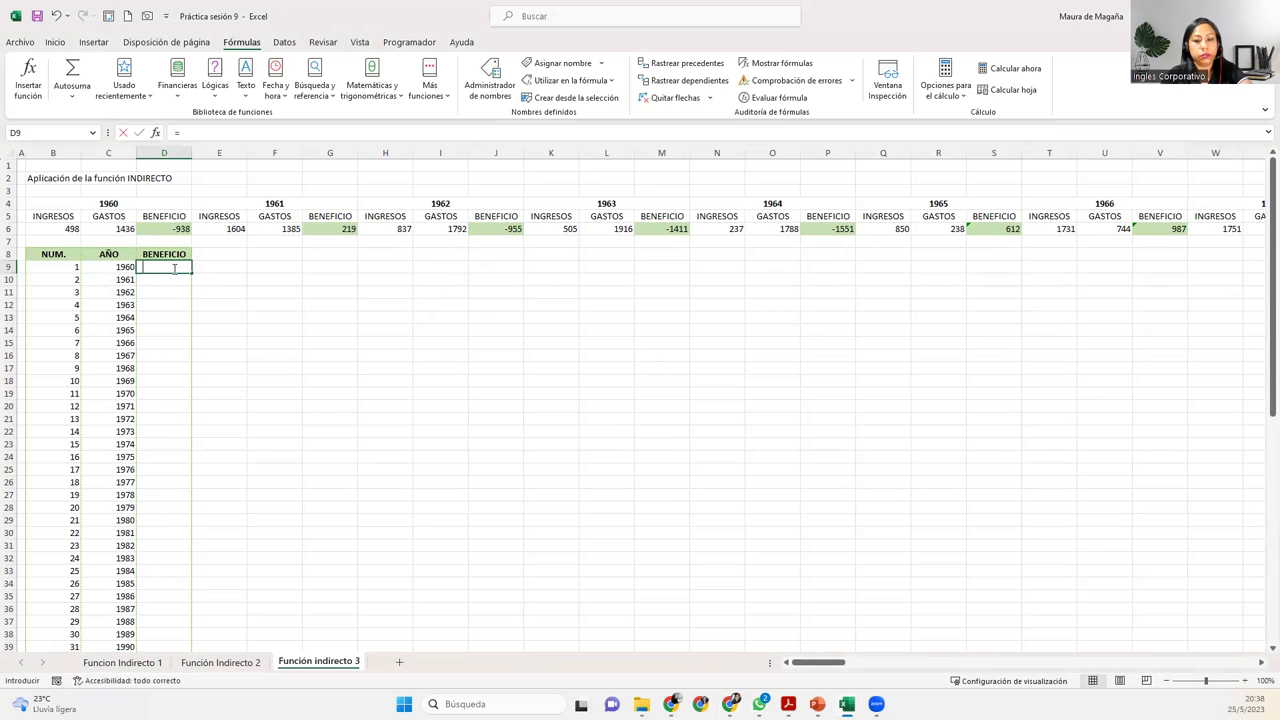
{"action": "type", "text": "indir"}
{"action": "key", "text": "Tab"}
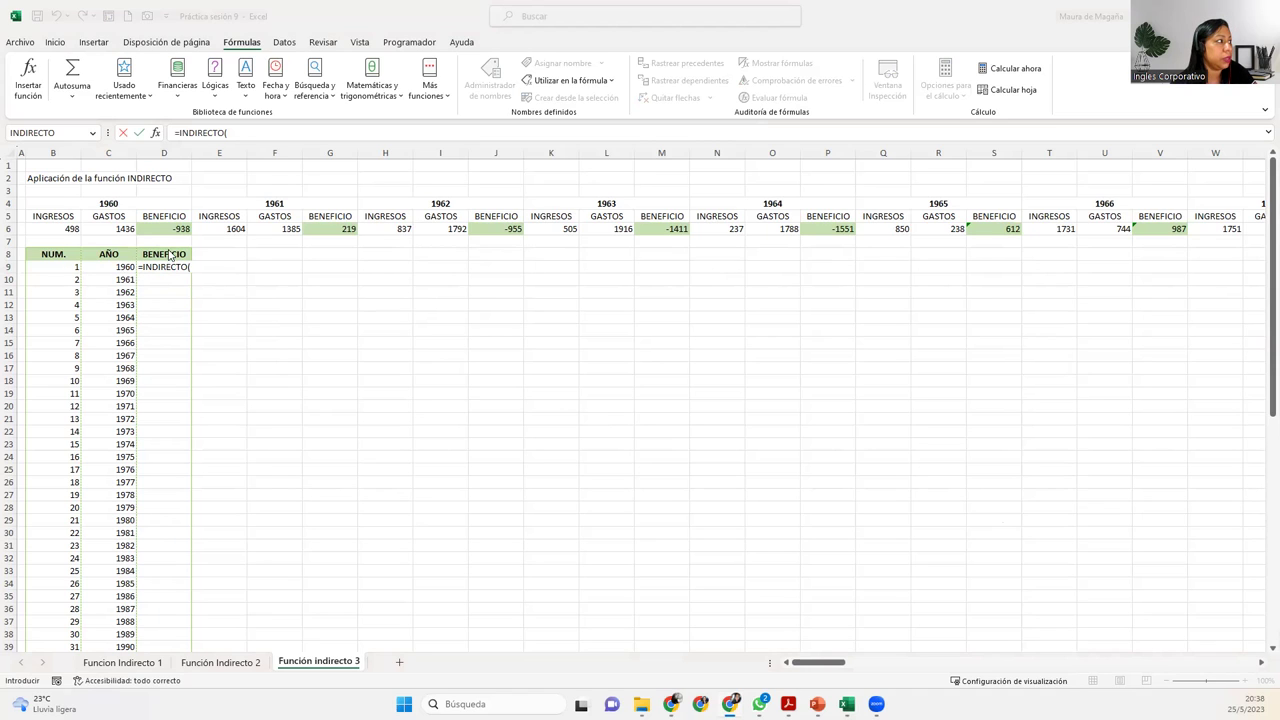
{"action": "left_click", "coordinate": [181, 230]}
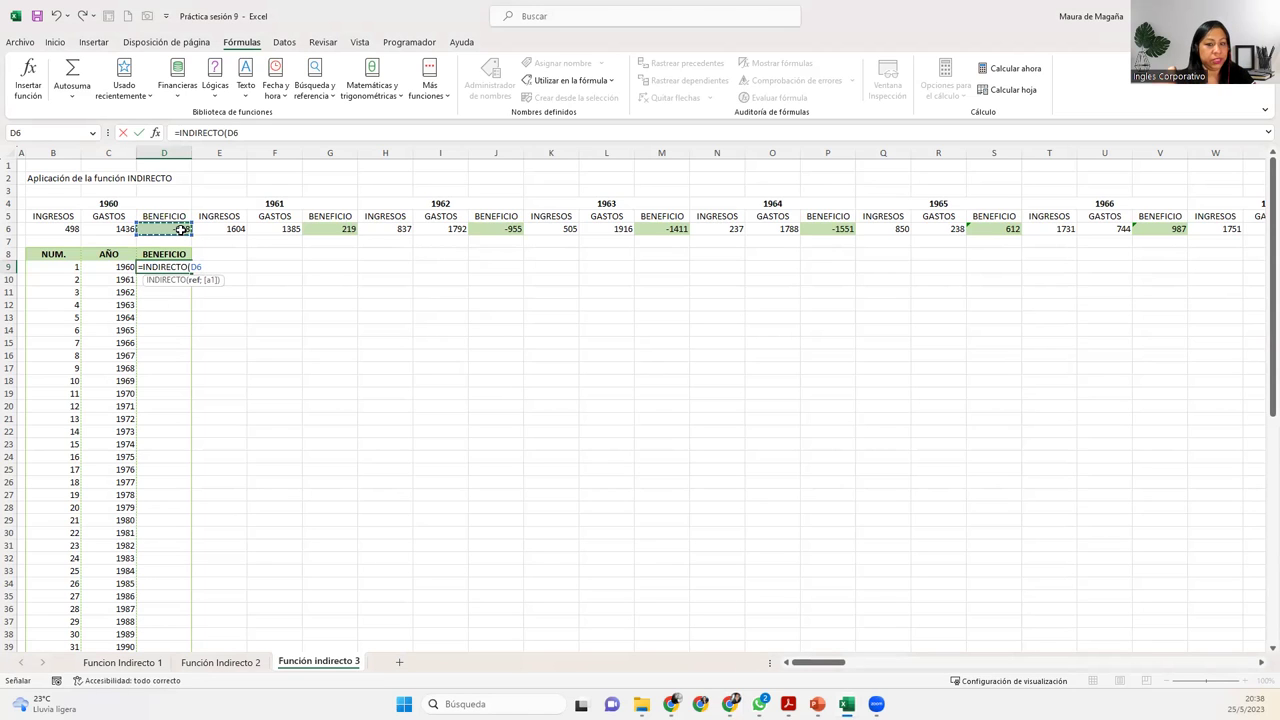
{"action": "type", "text": ")"}
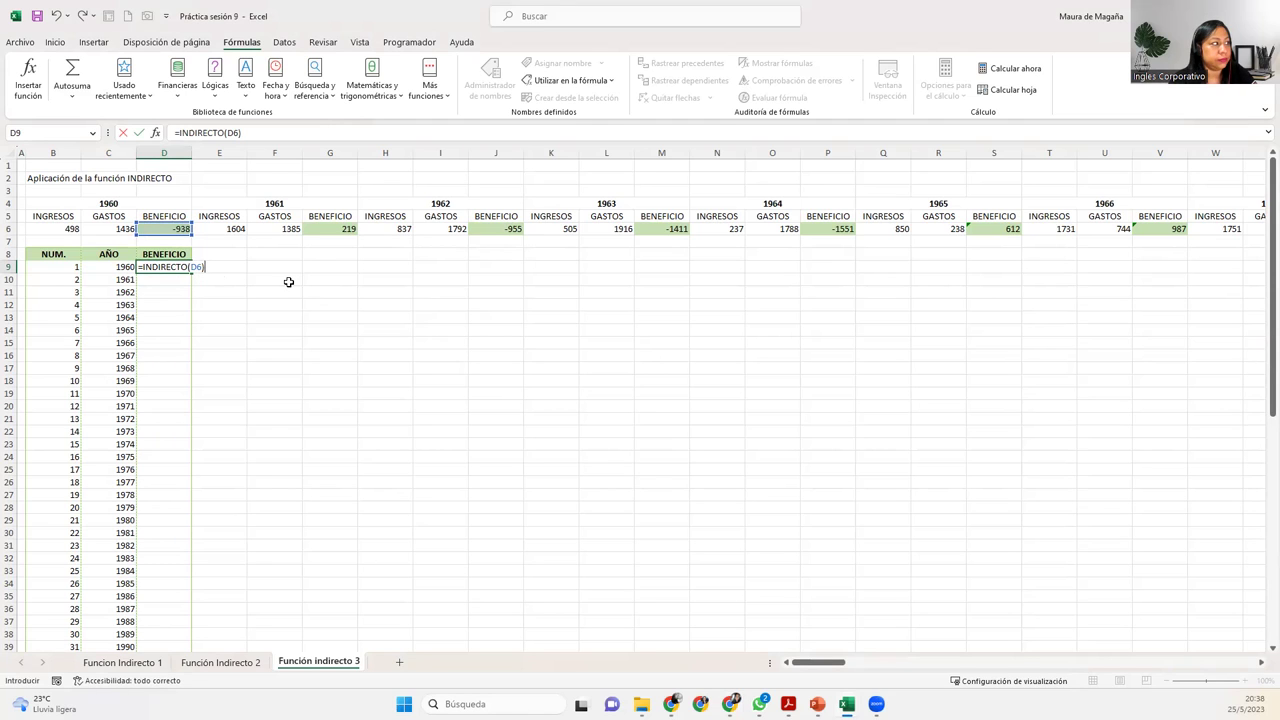
{"action": "key", "text": "Return"}
{"action": "left_click", "coordinate": [178, 267]}
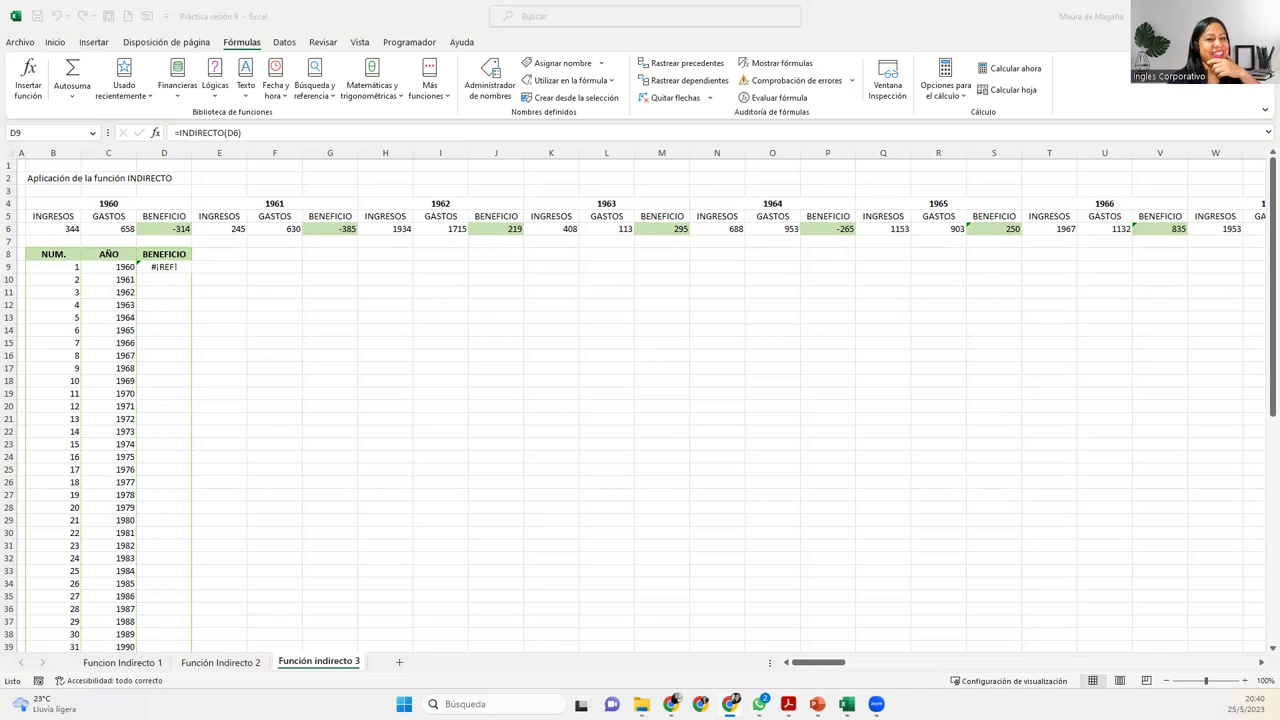
Add quotes around D6 so D9 reads =INDIRECTO("D6") and returns 815
{"action": "left_click", "coordinate": [178, 267]}
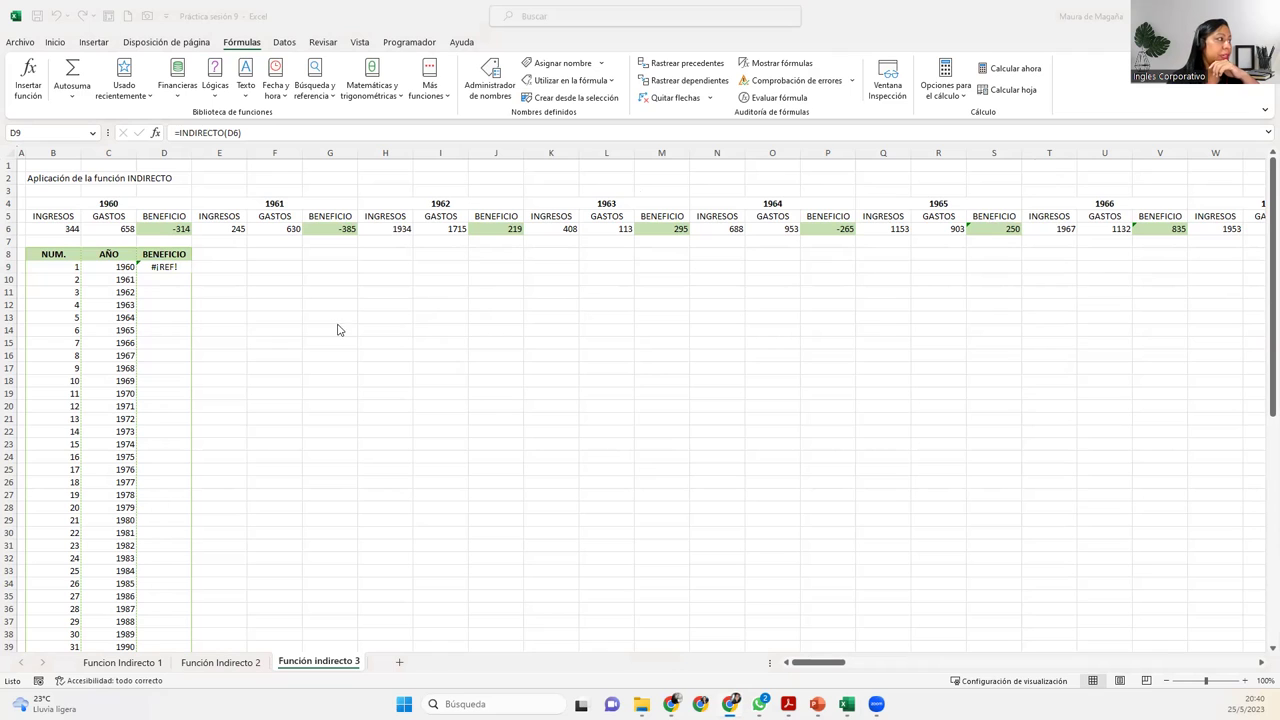
{"action": "left_click", "coordinate": [163, 268]}
{"action": "double_click", "coordinate": [163, 268]}
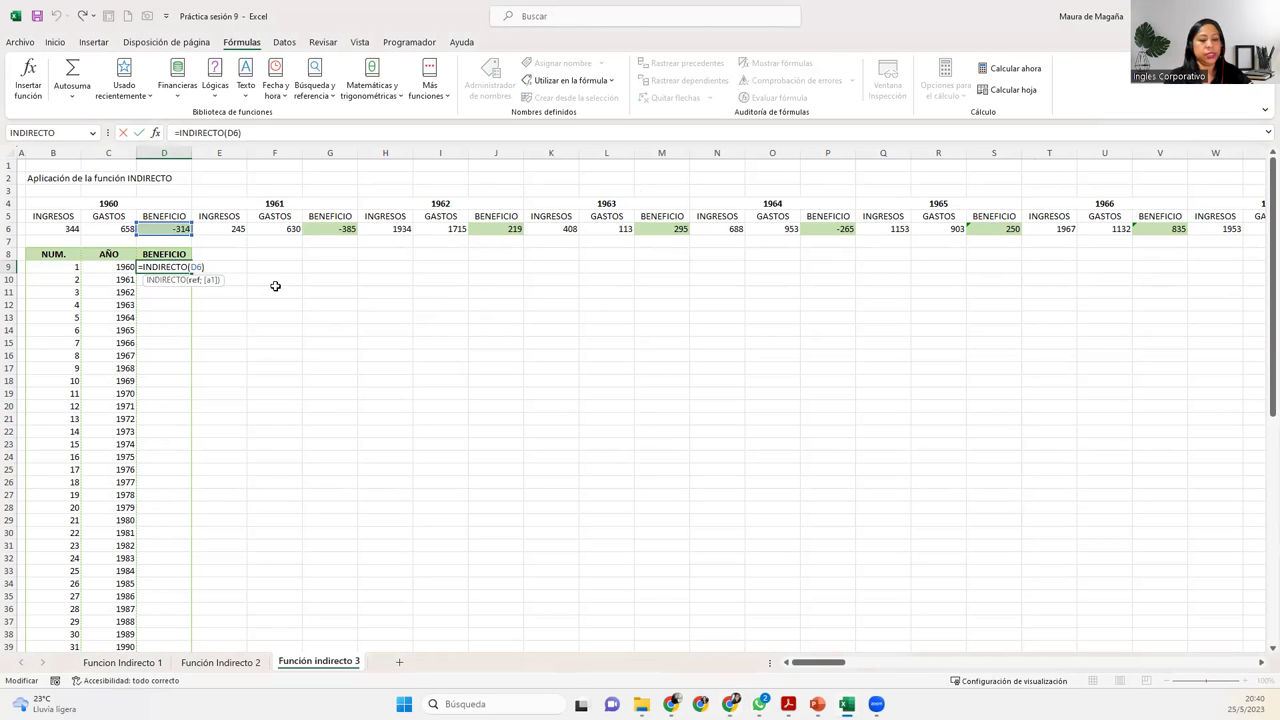
{"action": "key", "text": "Left"}
{"action": "key", "text": "Left"}
{"action": "key", "text": "Left"}
{"action": "type", "text": "\""}
{"action": "left_click", "coordinate": [204, 268]}
{"action": "type", "text": "\""}
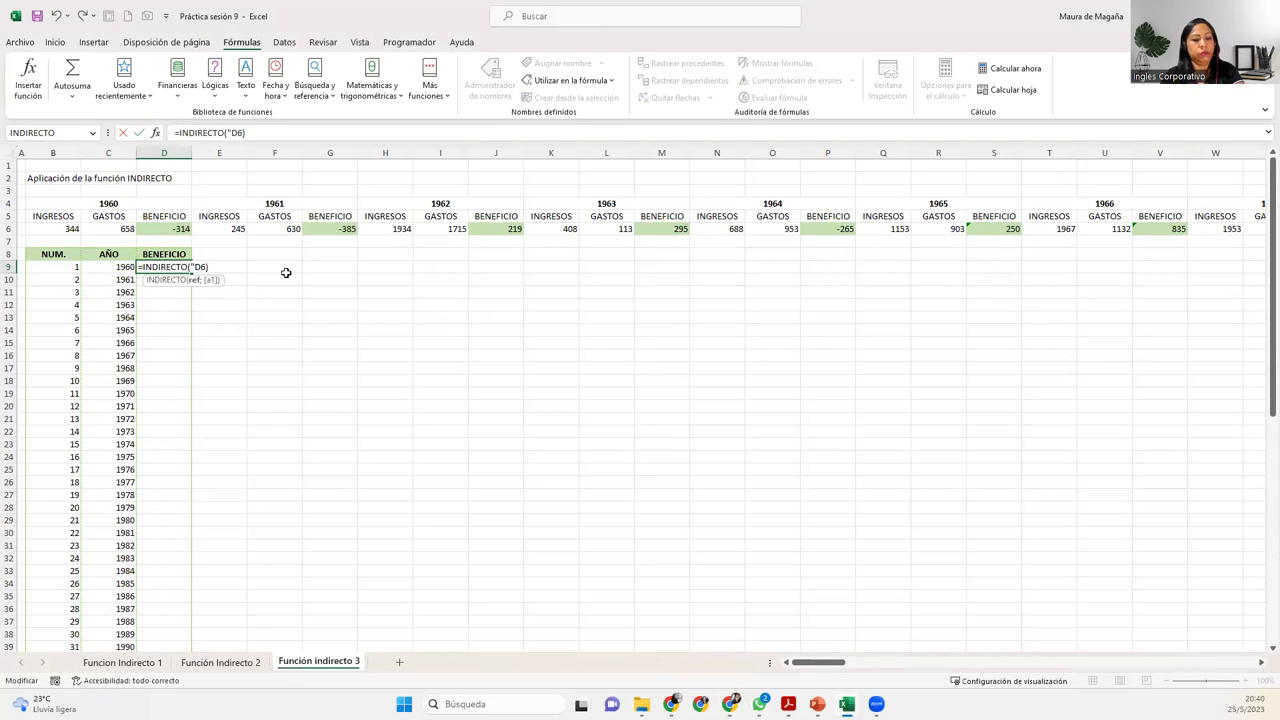
{"action": "key", "text": "Return"}
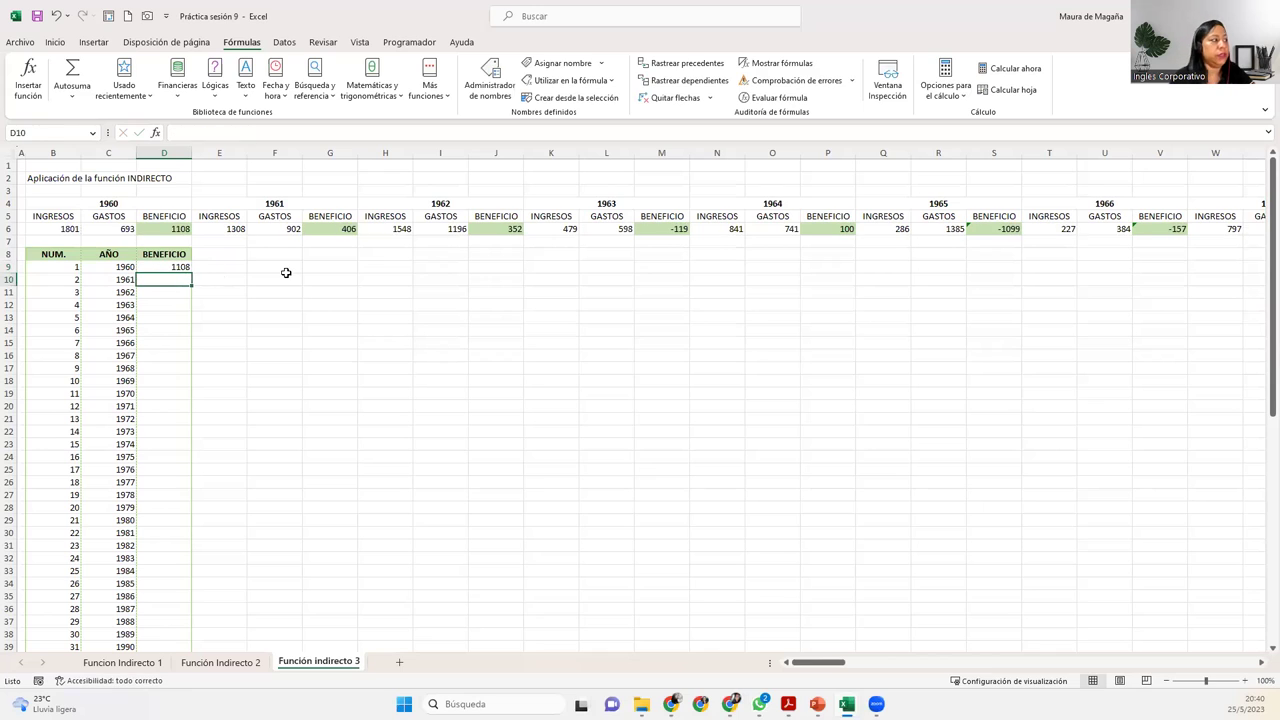
Copy D9's =INDIRECTO("D6") formula down into D10
{"action": "key", "text": "Up"}
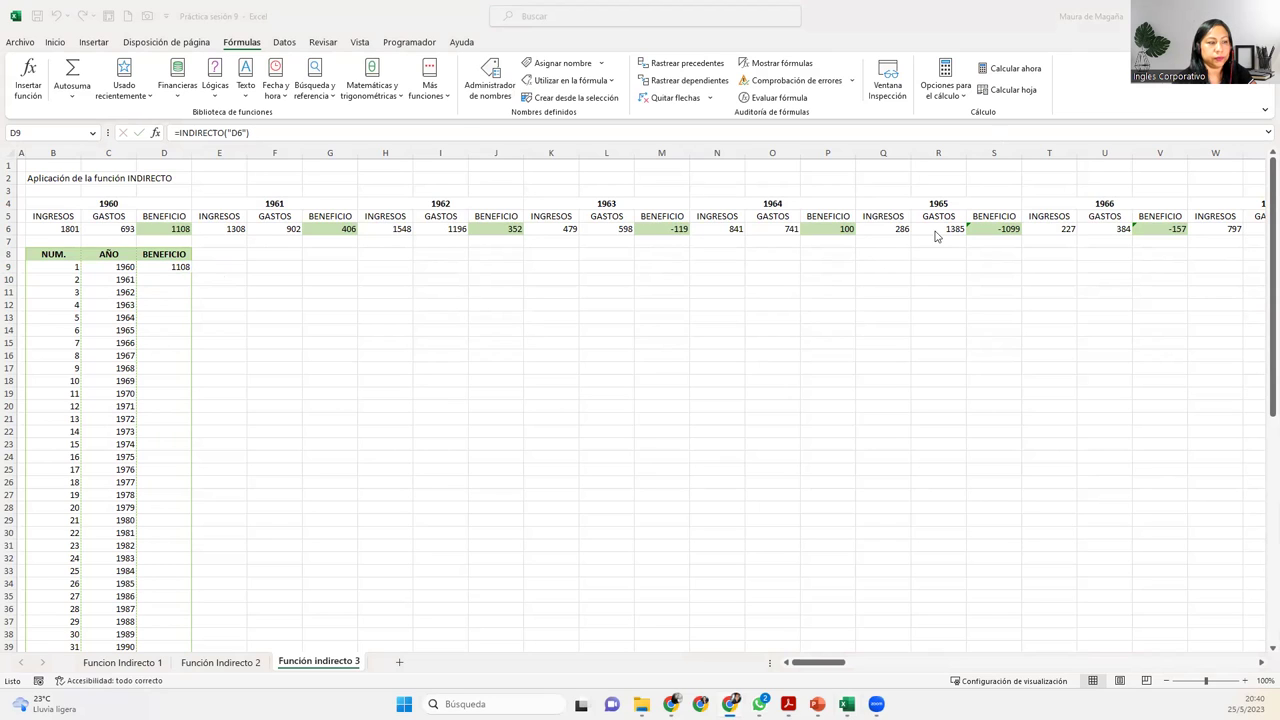
{"action": "left_click", "coordinate": [160, 265]}
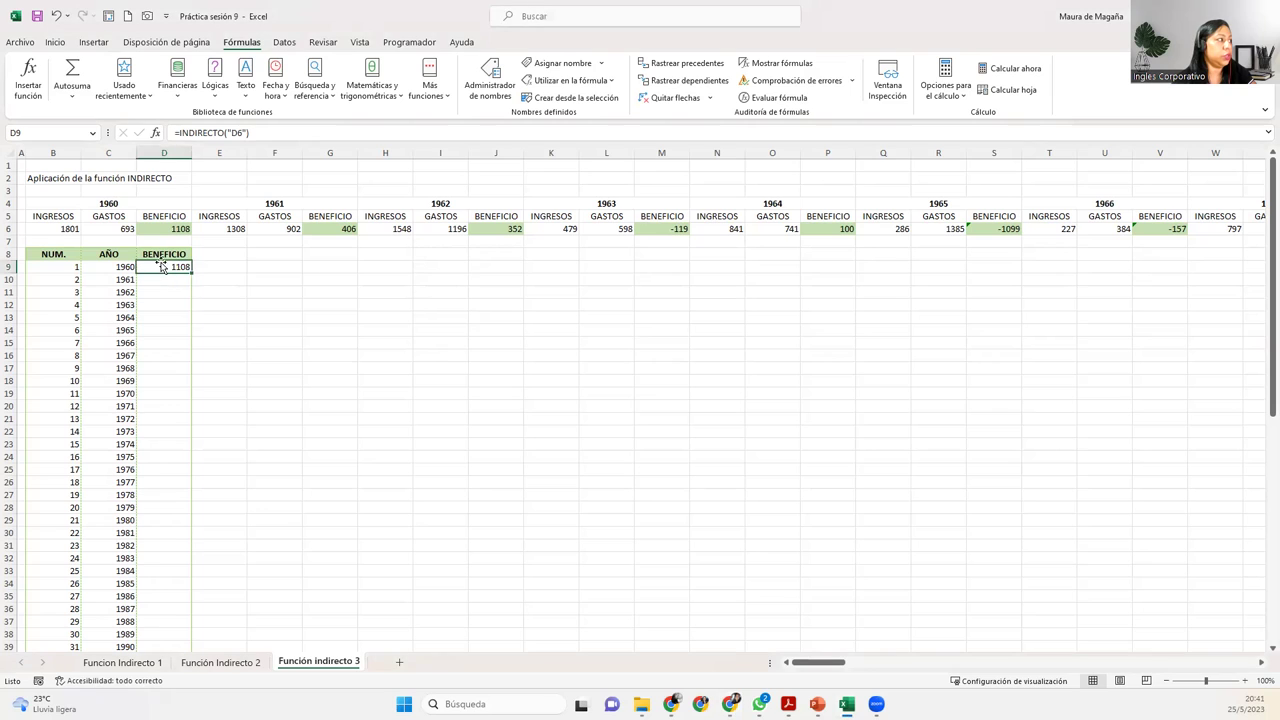
{"action": "left_click_drag", "start_coordinate": [191, 273], "coordinate": [192, 284]}
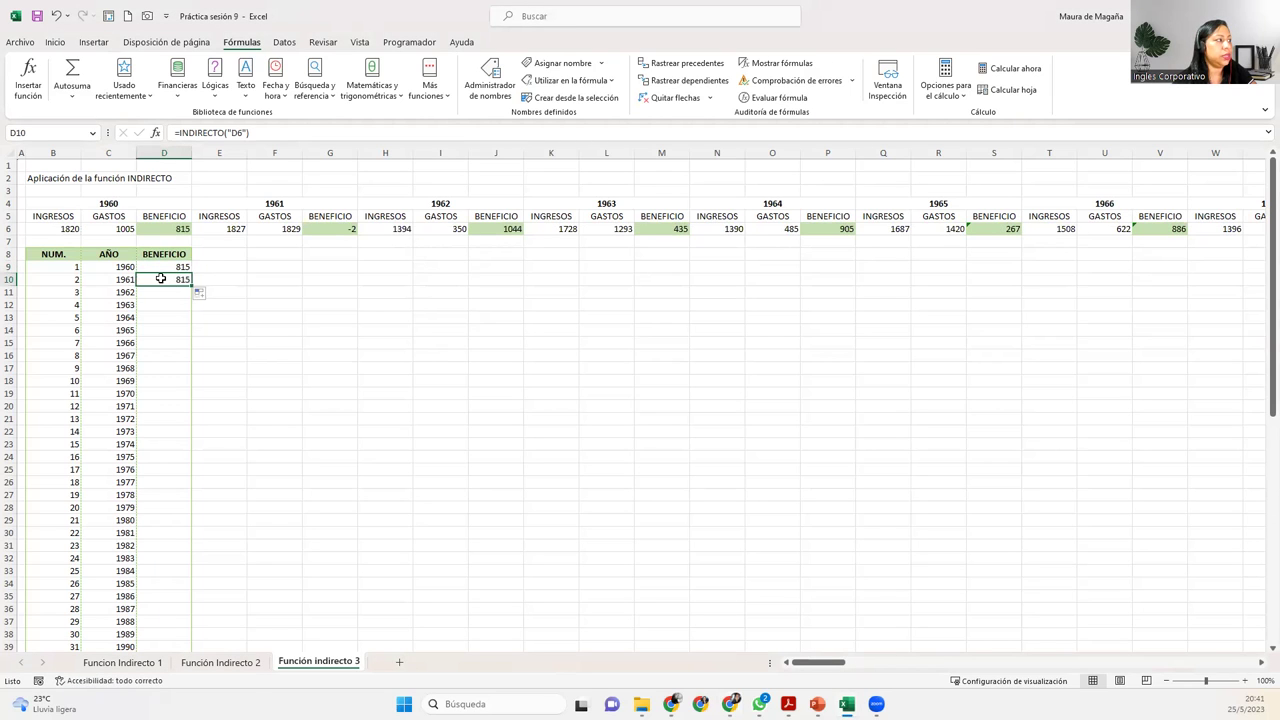
Delete the copied formula from D10, leaving D9's =INDIRECTO("D6") showing -432
{"action": "key", "text": "Delete"}
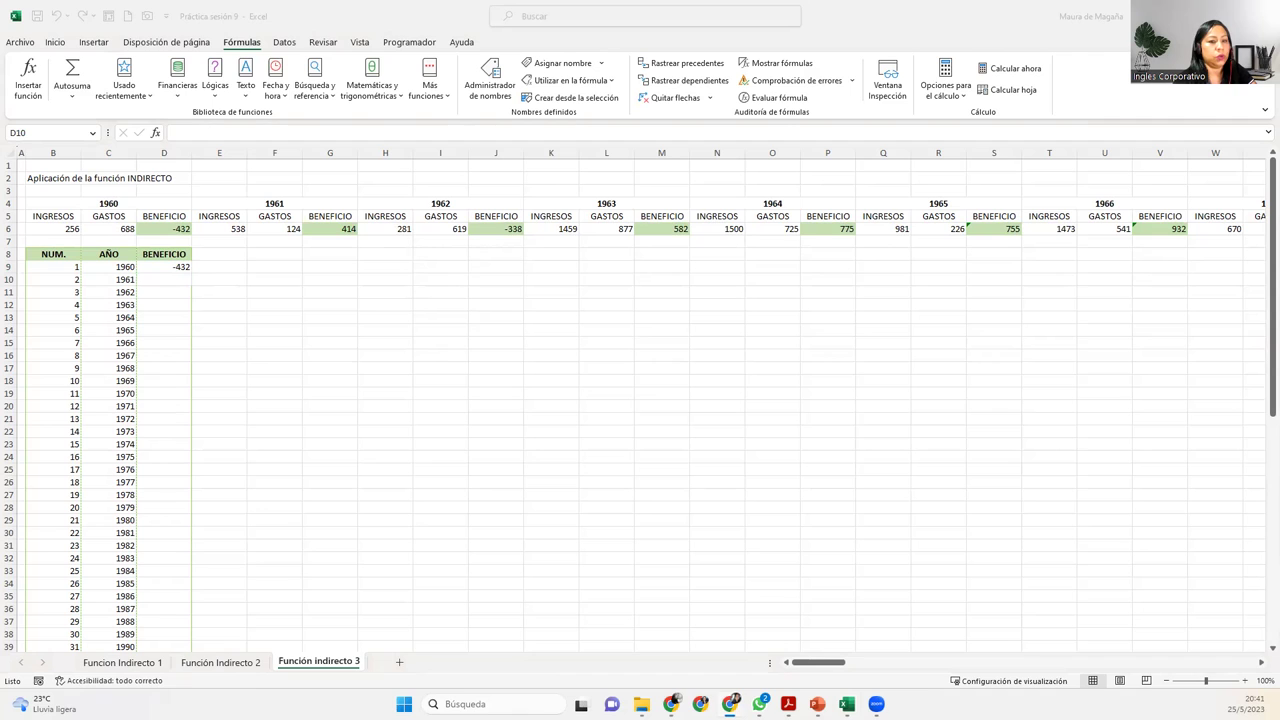
{"action": "left_click", "coordinate": [166, 266]}
{"action": "left_click", "coordinate": [166, 266]}
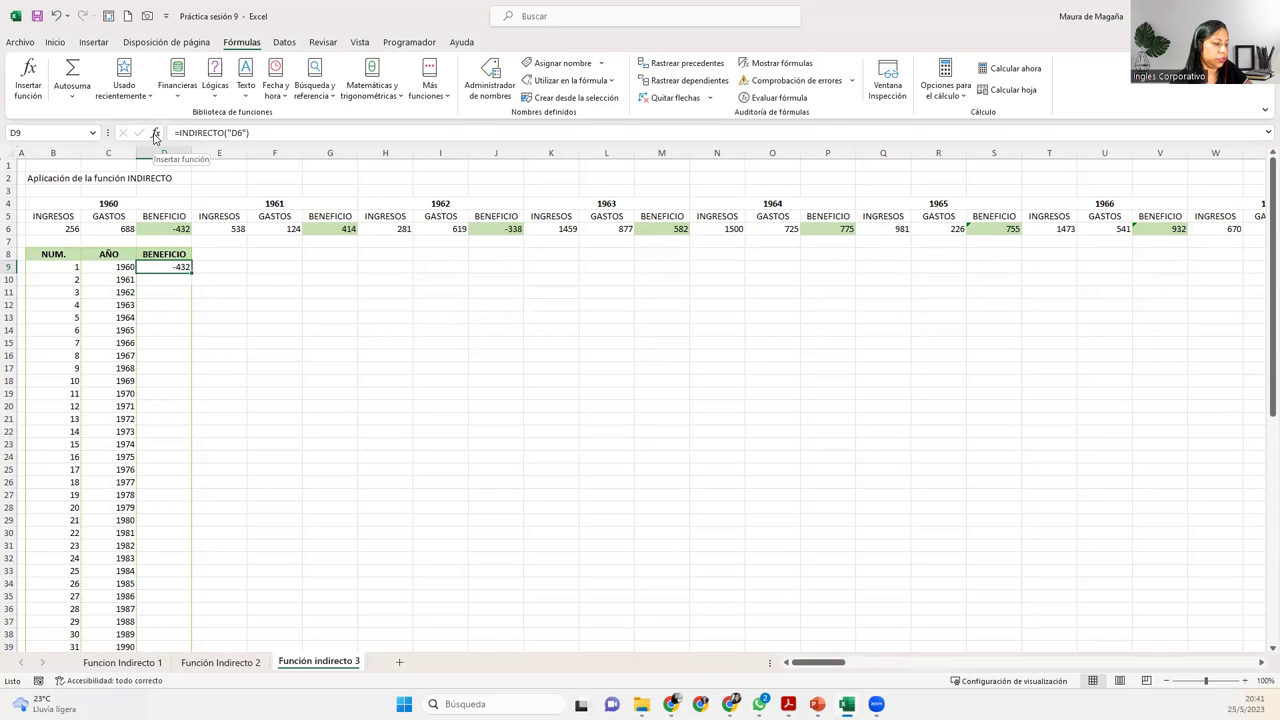
Open D9's INDIRECTO arguments with Ref "D6" and go to the A1 box
{"action": "left_click", "coordinate": [155, 136]}
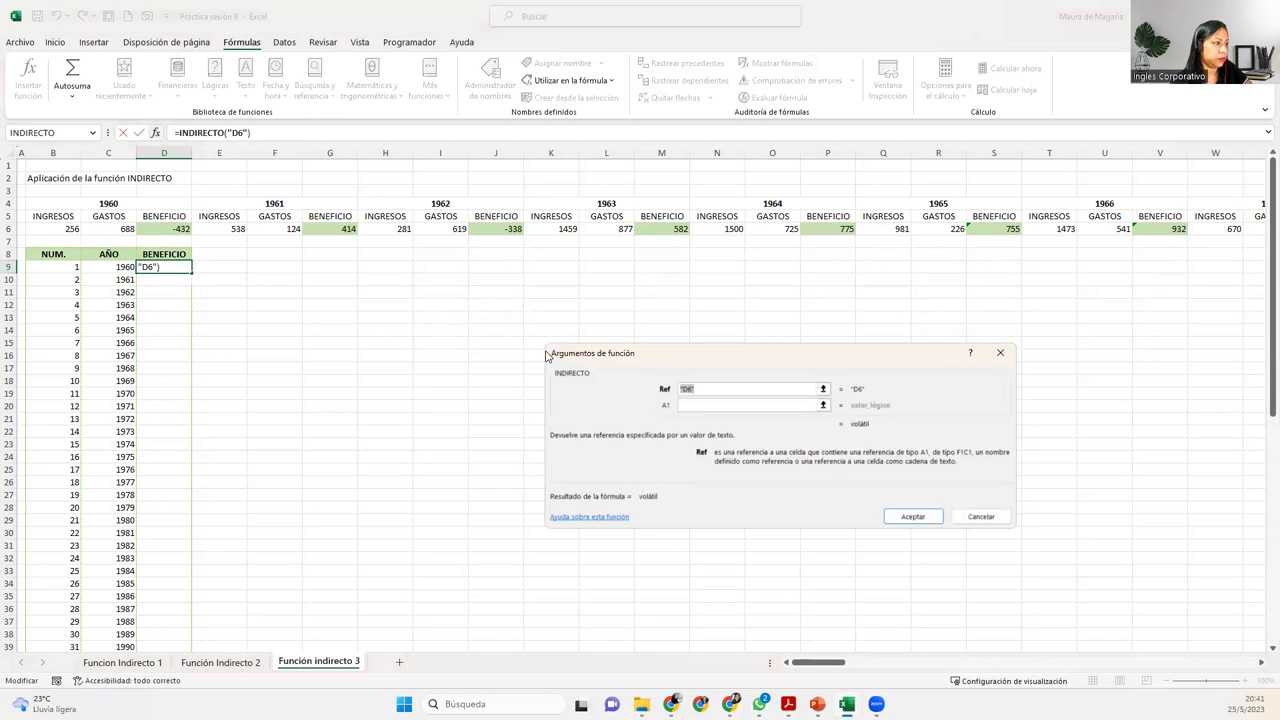
{"action": "left_click", "coordinate": [695, 404]}
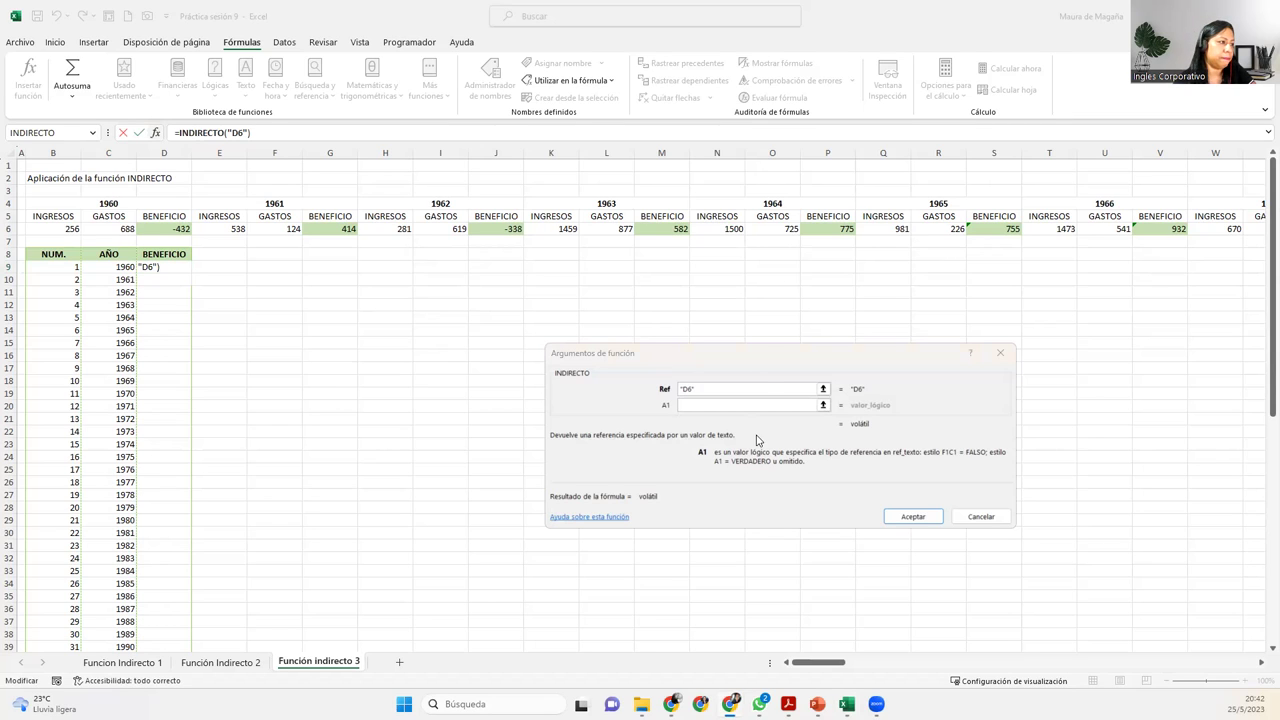
{"action": "left_click", "coordinate": [703, 405]}
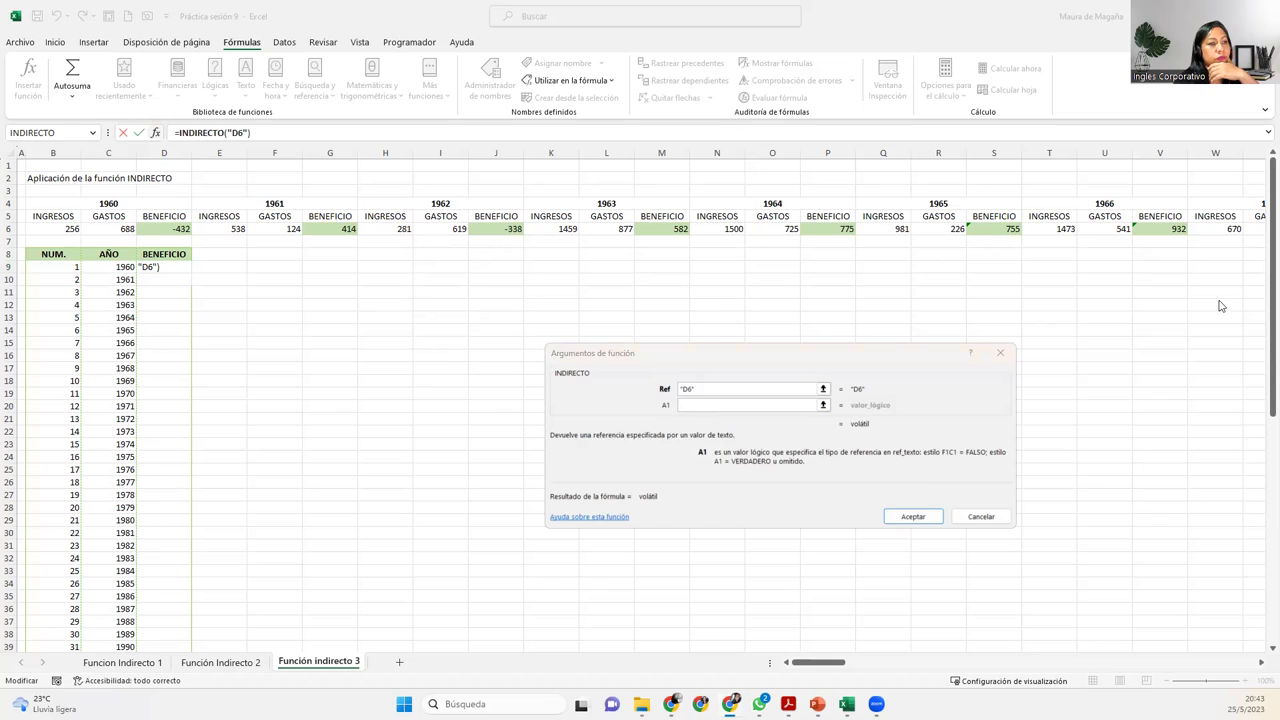
{"action": "left_click", "coordinate": [712, 404]}
{"action": "left_click", "coordinate": [712, 404]}
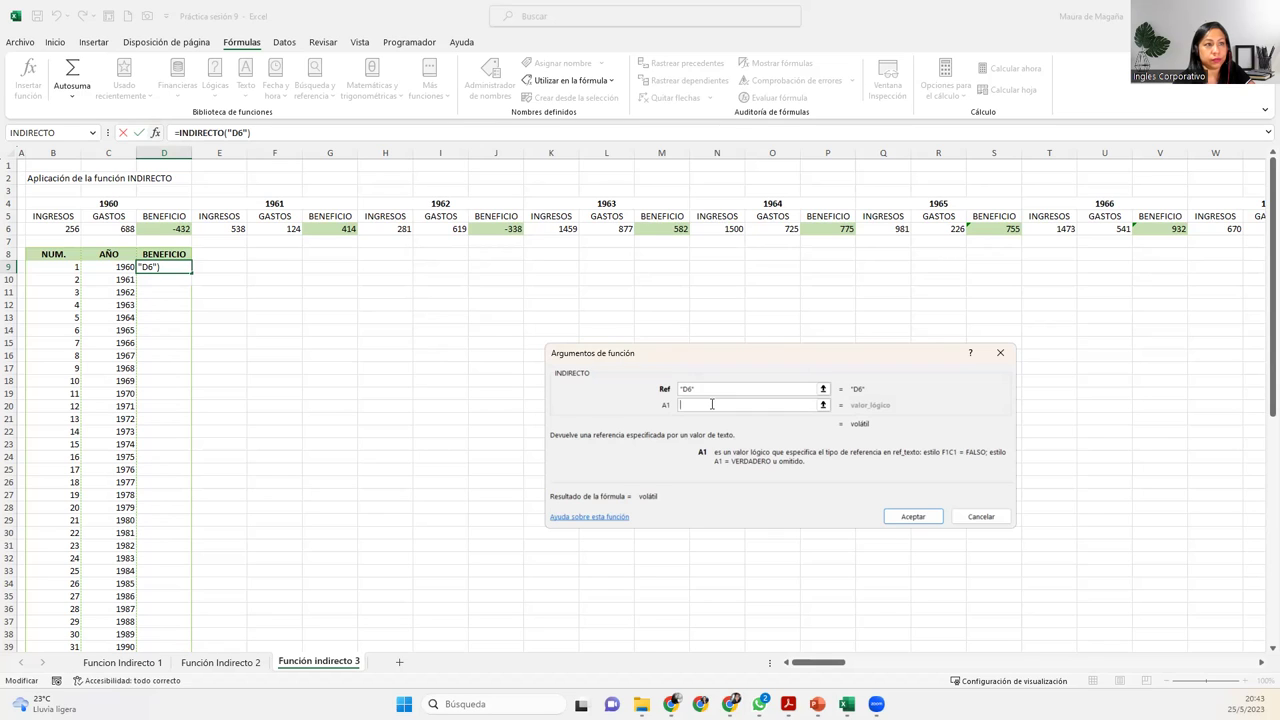
Set A1 to 0 and Ref to "F6C4", making D9 =INDIRECTO("F6C4";0) returning -261
{"action": "type", "text": "0"}
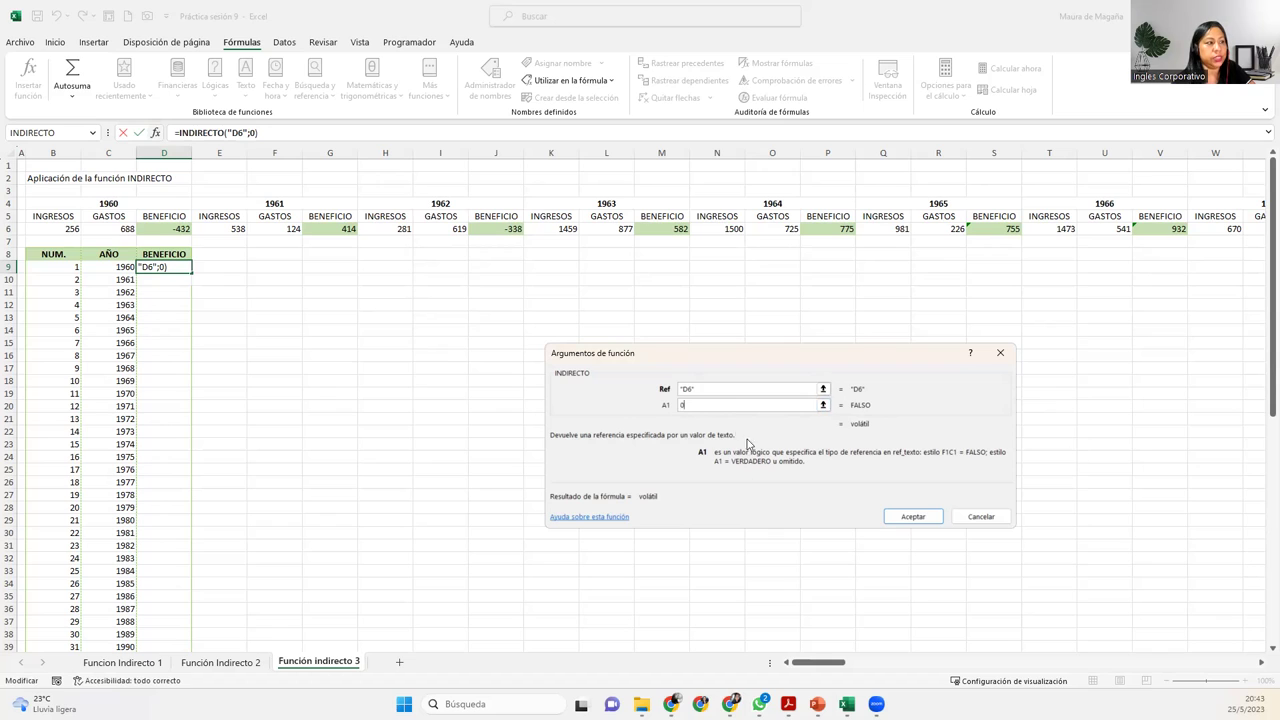
{"action": "left_click", "coordinate": [728, 392]}
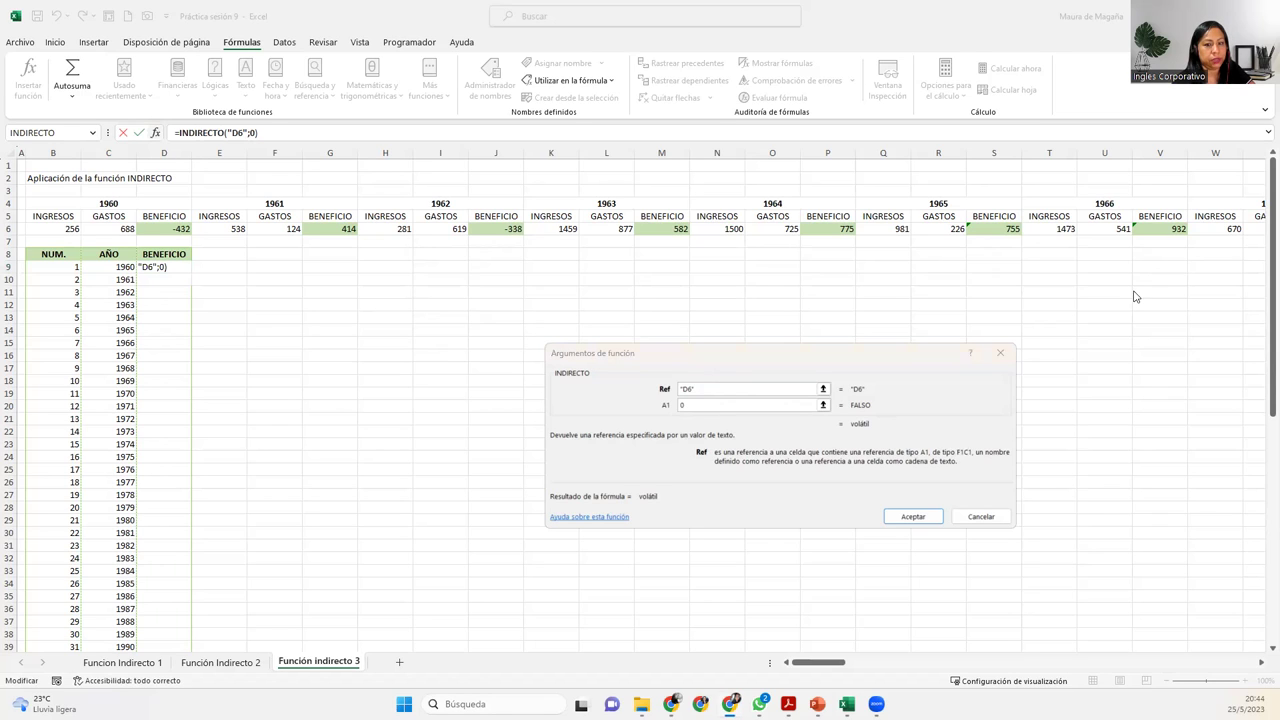
{"action": "left_click", "coordinate": [683, 389]}
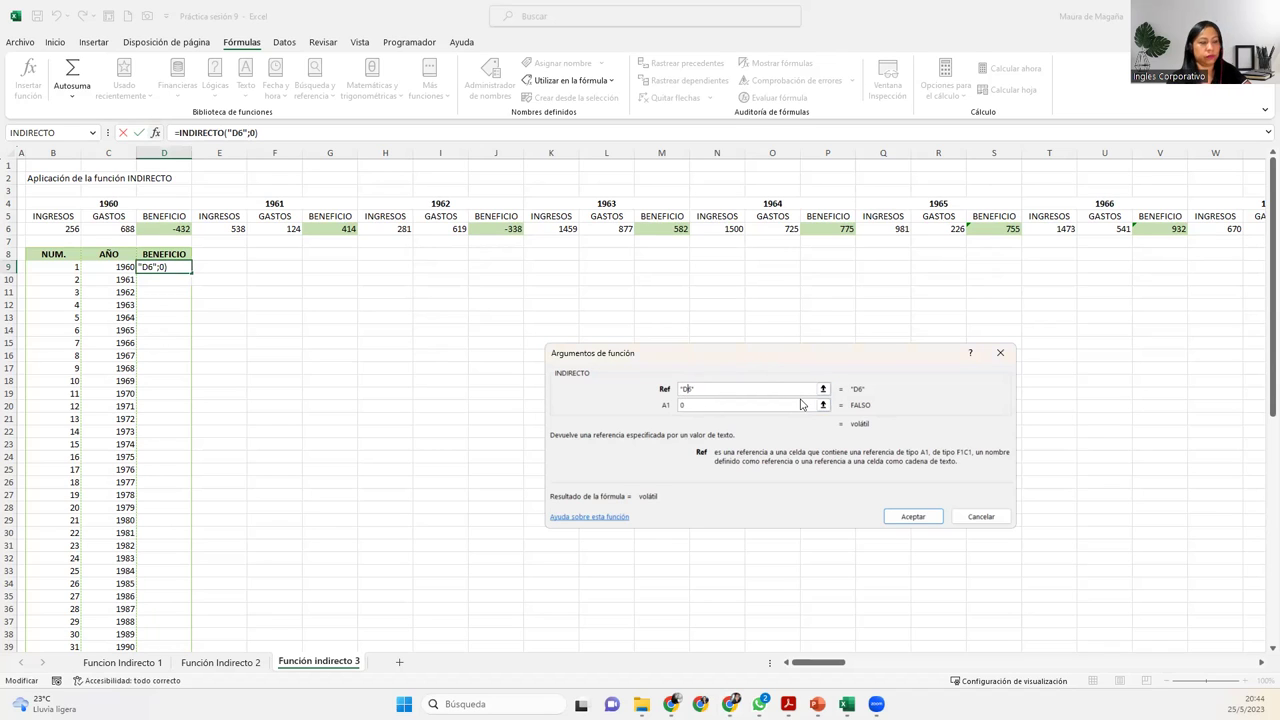
{"action": "key", "text": "BackSpace"}
{"action": "key", "text": "BackSpace"}
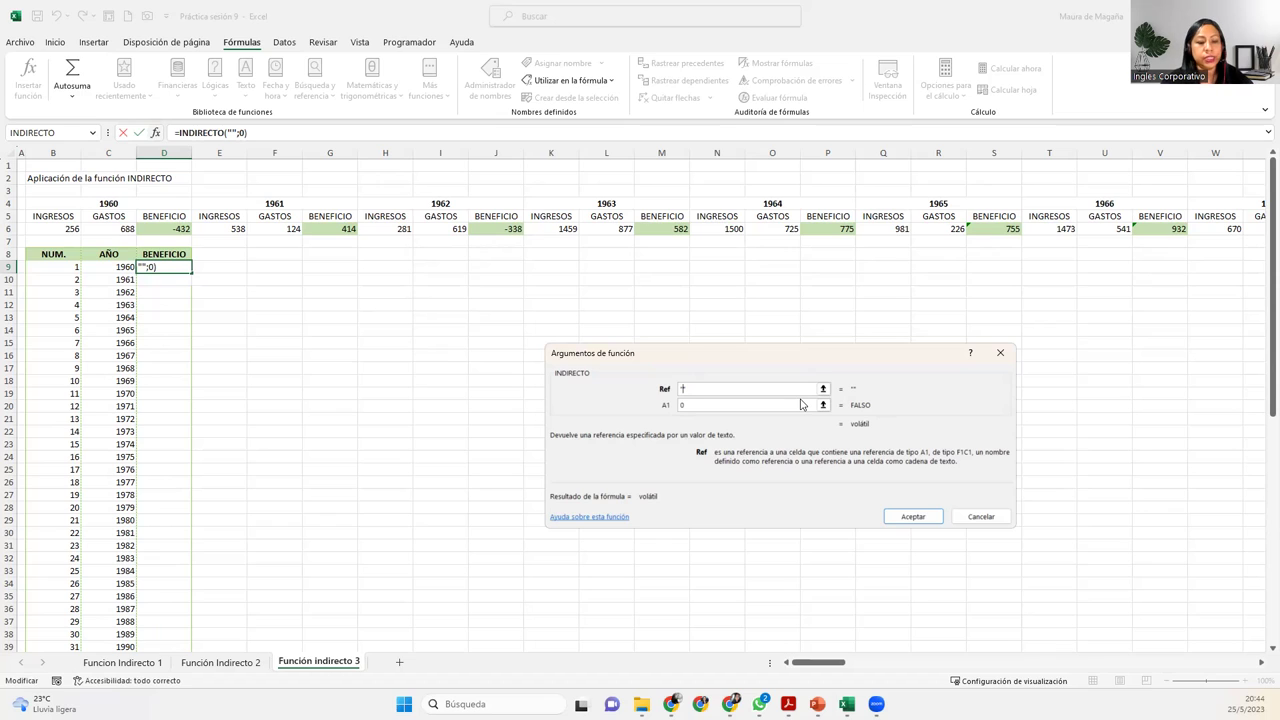
{"action": "type", "text": "f6"}
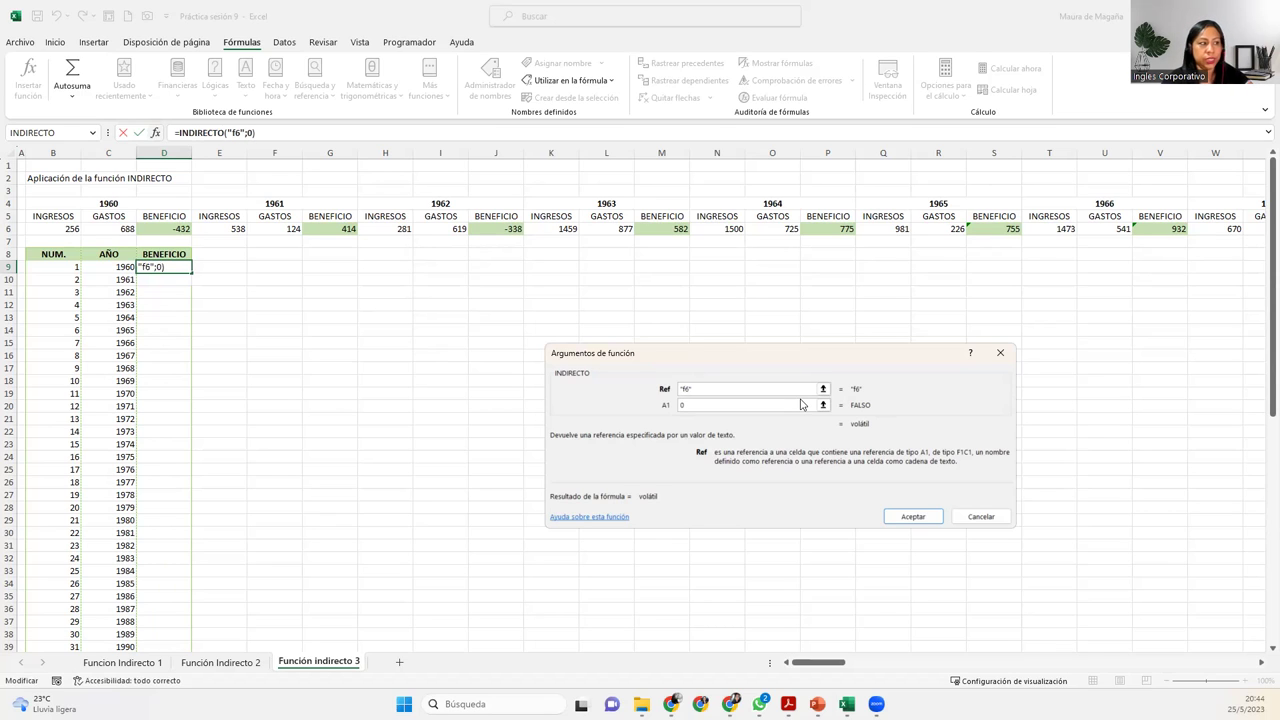
{"action": "key", "text": "BackSpace"}
{"action": "key", "text": "BackSpace"}
{"action": "type", "text": "F6"}
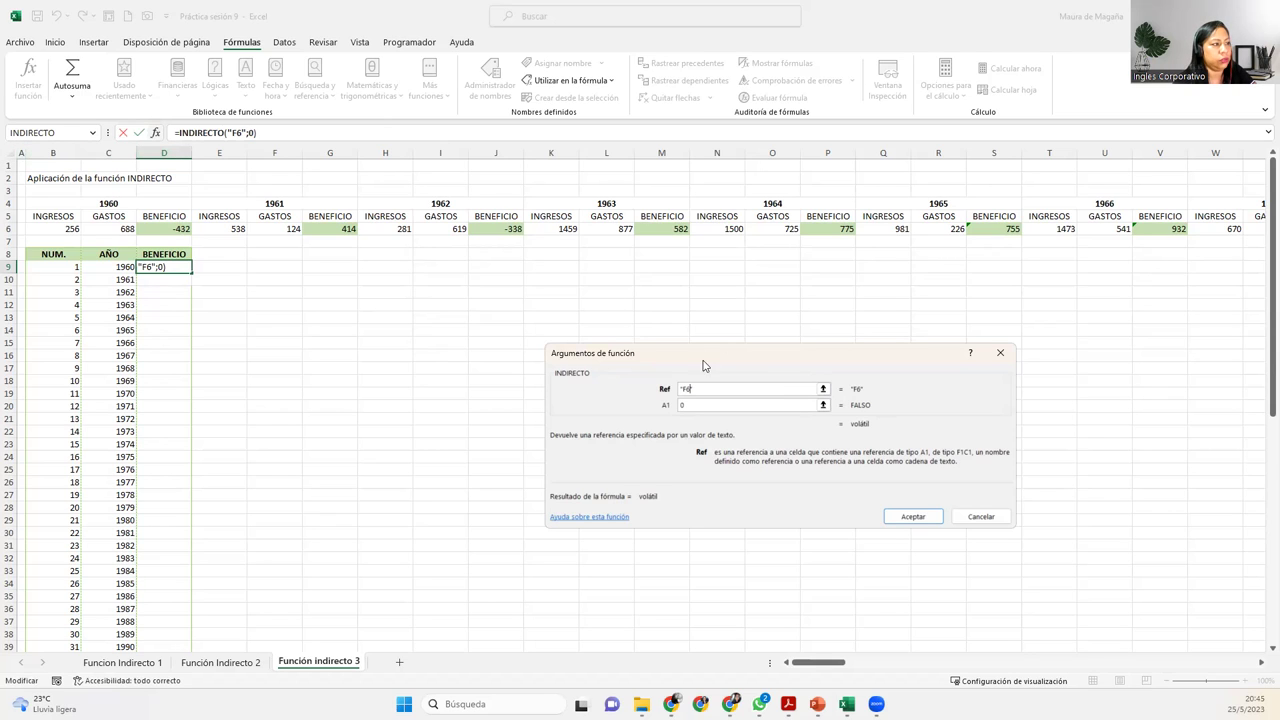
{"action": "type", "text": "C"}
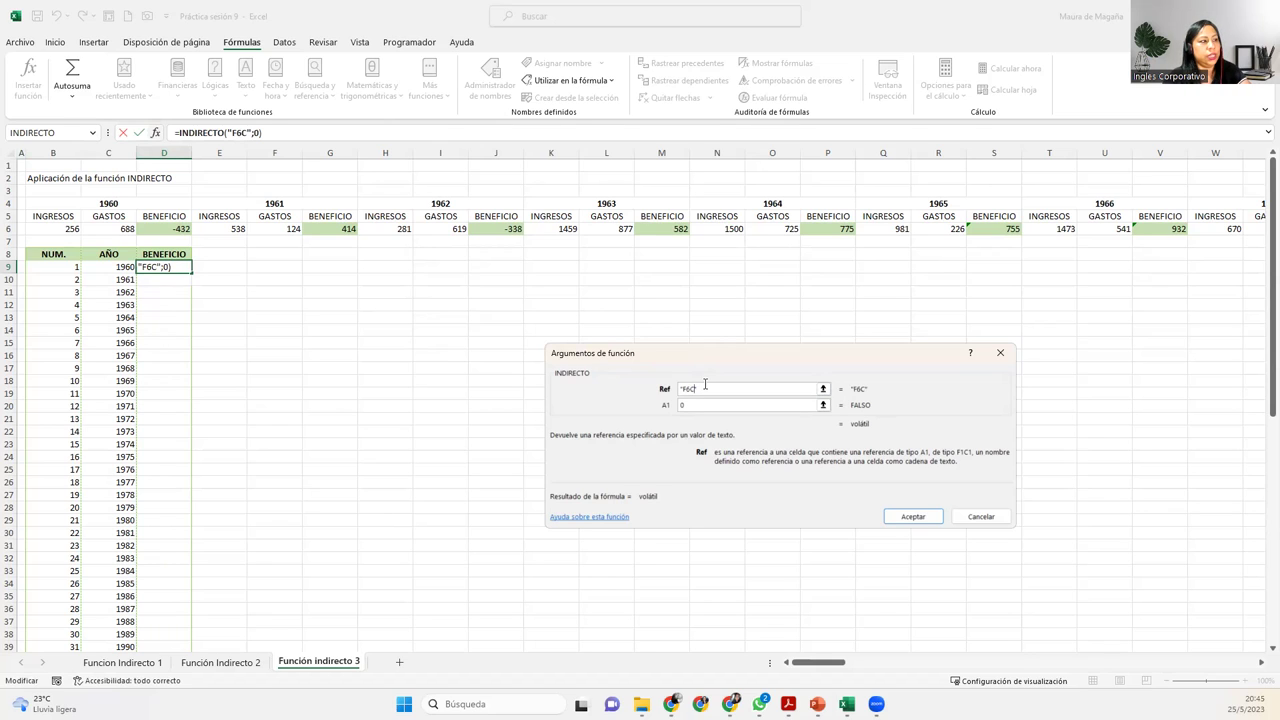
{"action": "type", "text": "4"}
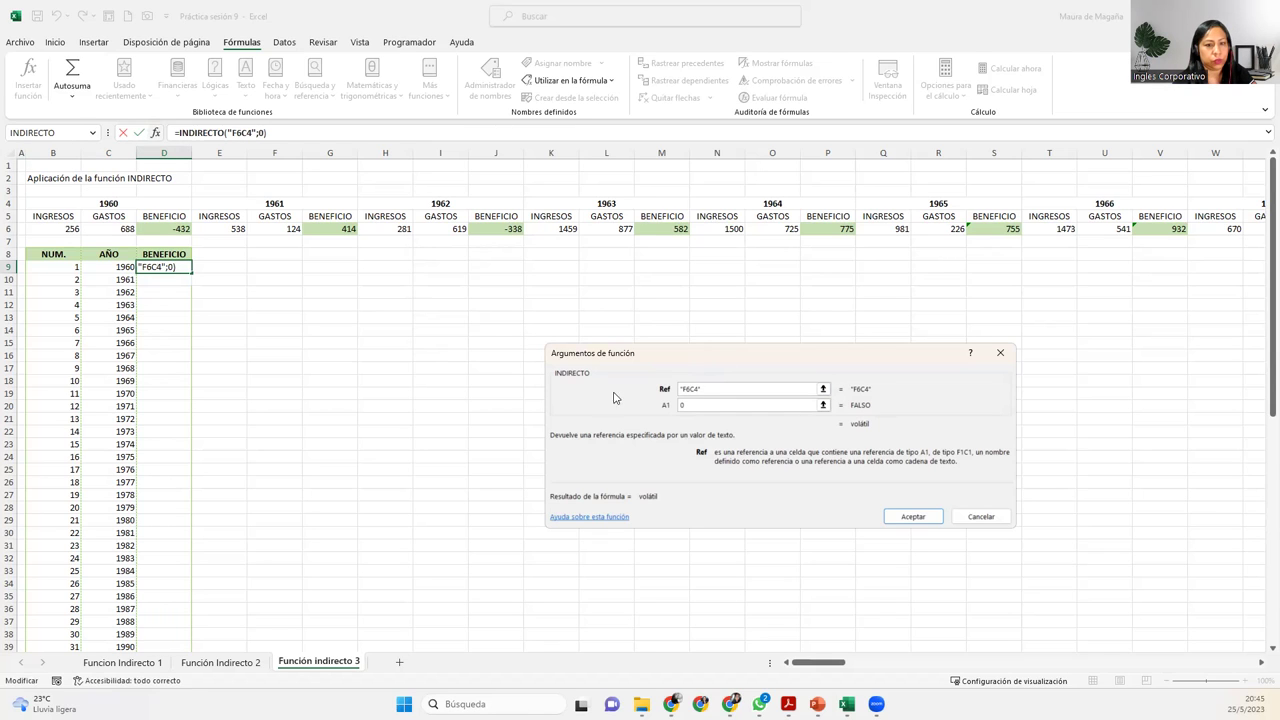
{"action": "left_click", "coordinate": [910, 517]}
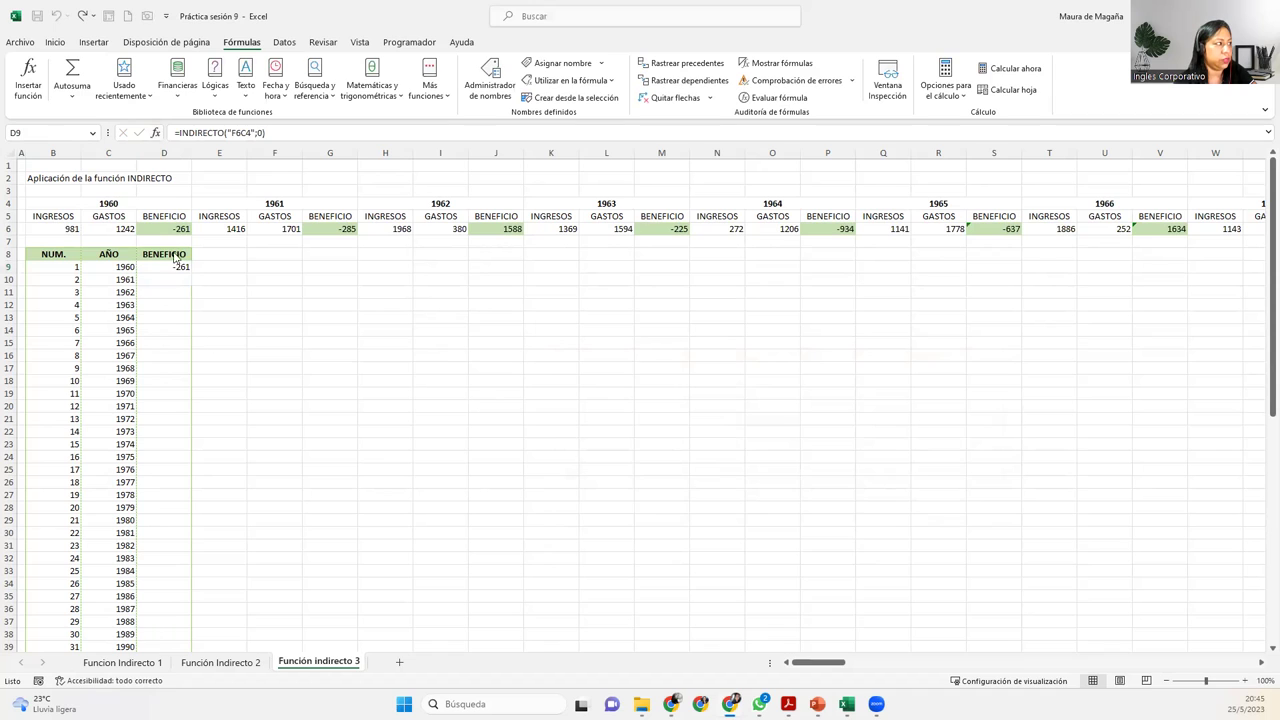
{"action": "left_click", "coordinate": [172, 267]}
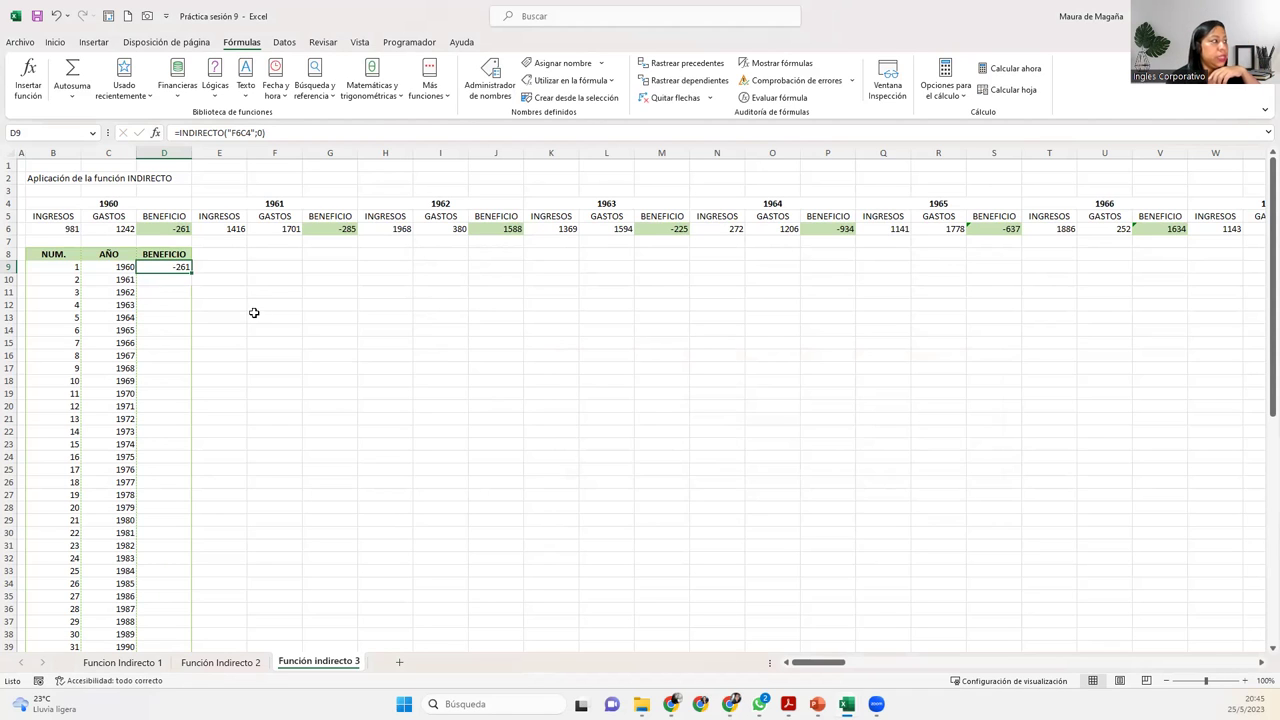
{"action": "left_click_drag", "start_coordinate": [193, 273], "coordinate": [190, 283]}
{"action": "left_click", "coordinate": [183, 279]}
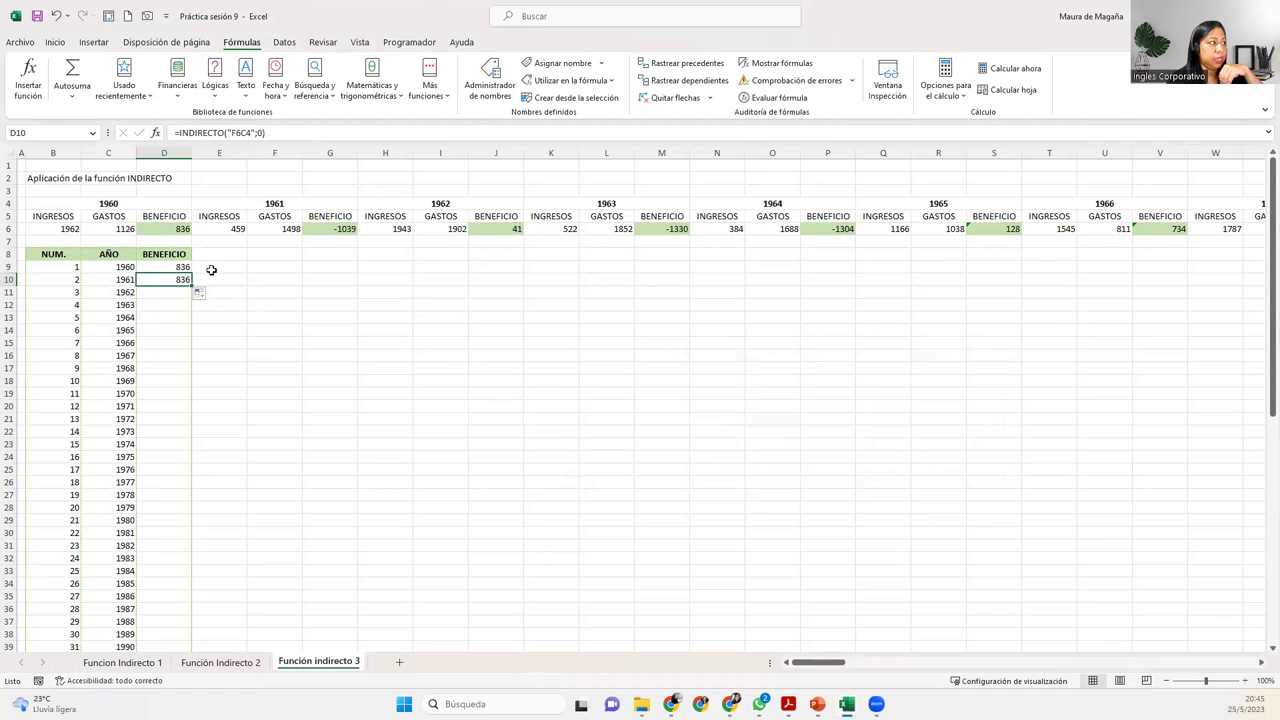
{"action": "key", "text": "Delete"}
{"action": "left_click", "coordinate": [180, 267]}
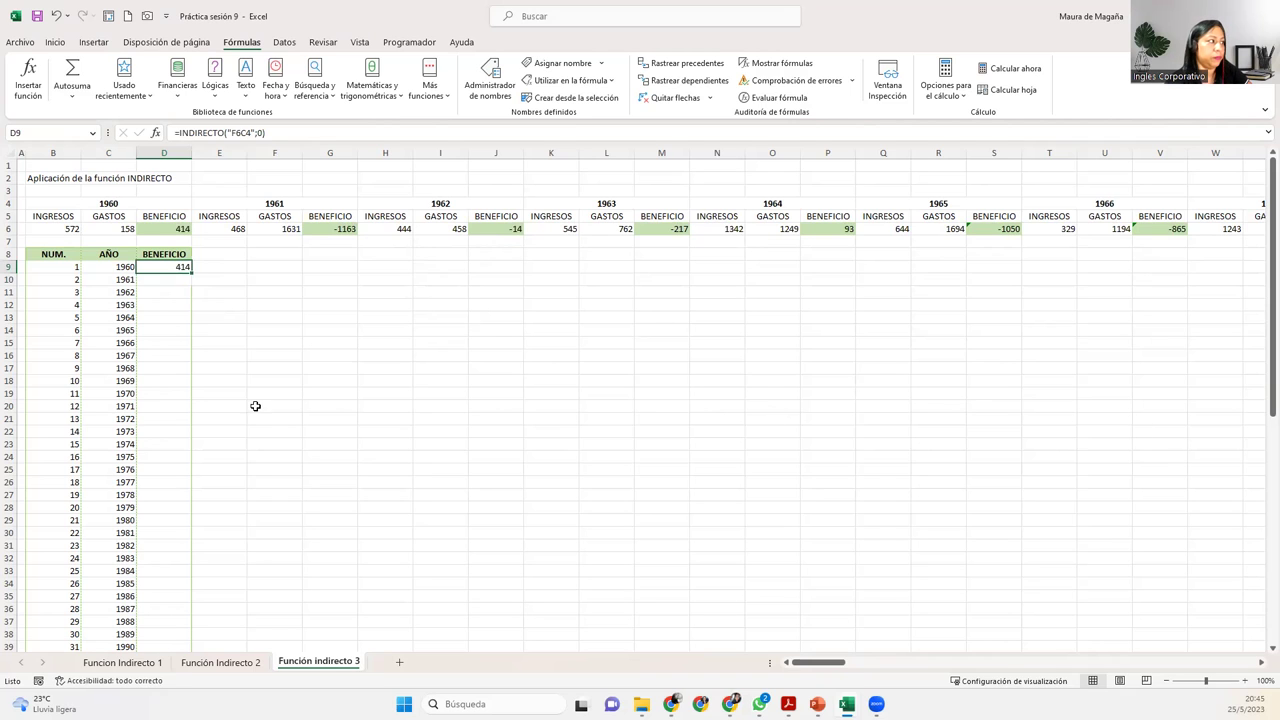
{"action": "double_click", "coordinate": [183, 267]}
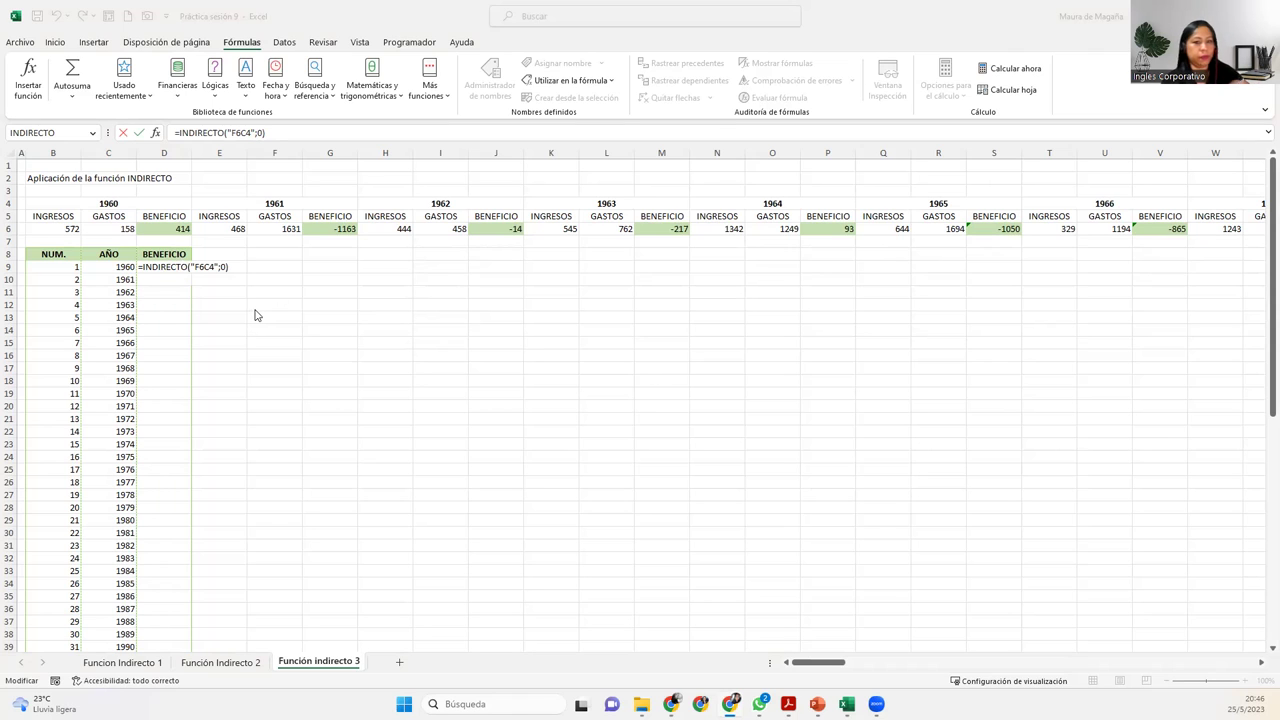
{"action": "left_click", "coordinate": [210, 266]}
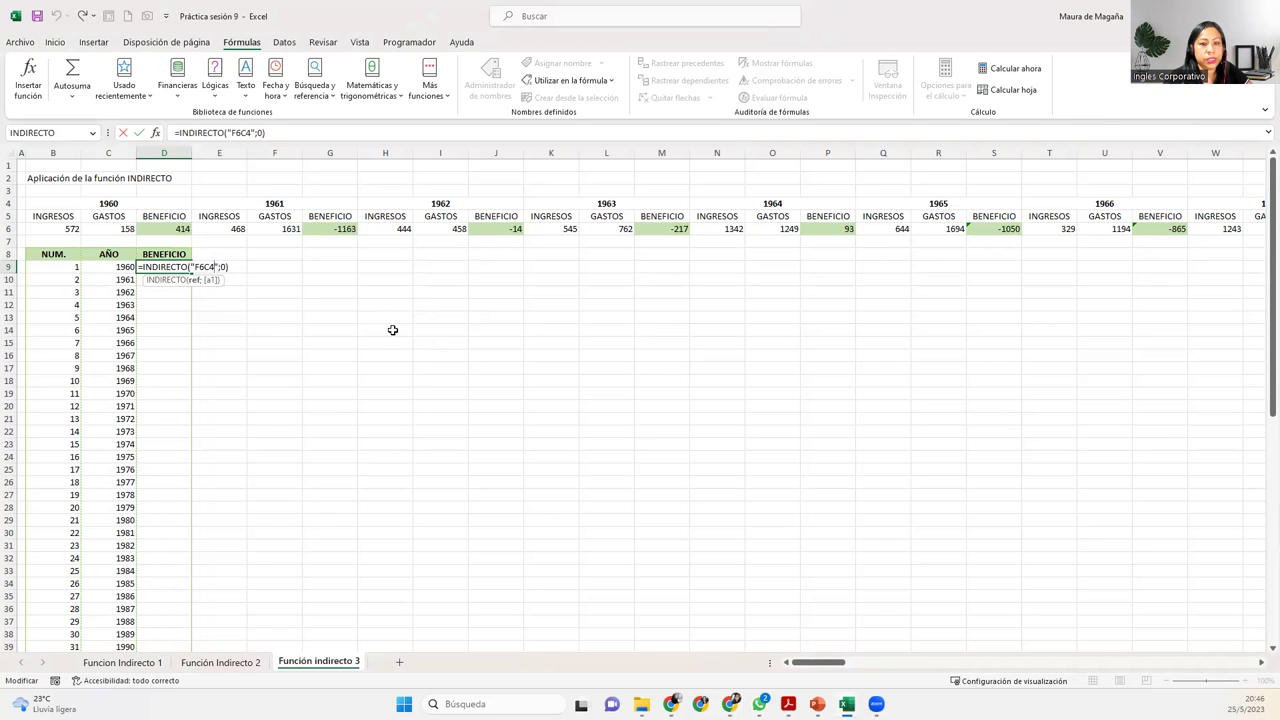
{"action": "key", "text": "BackSpace"}
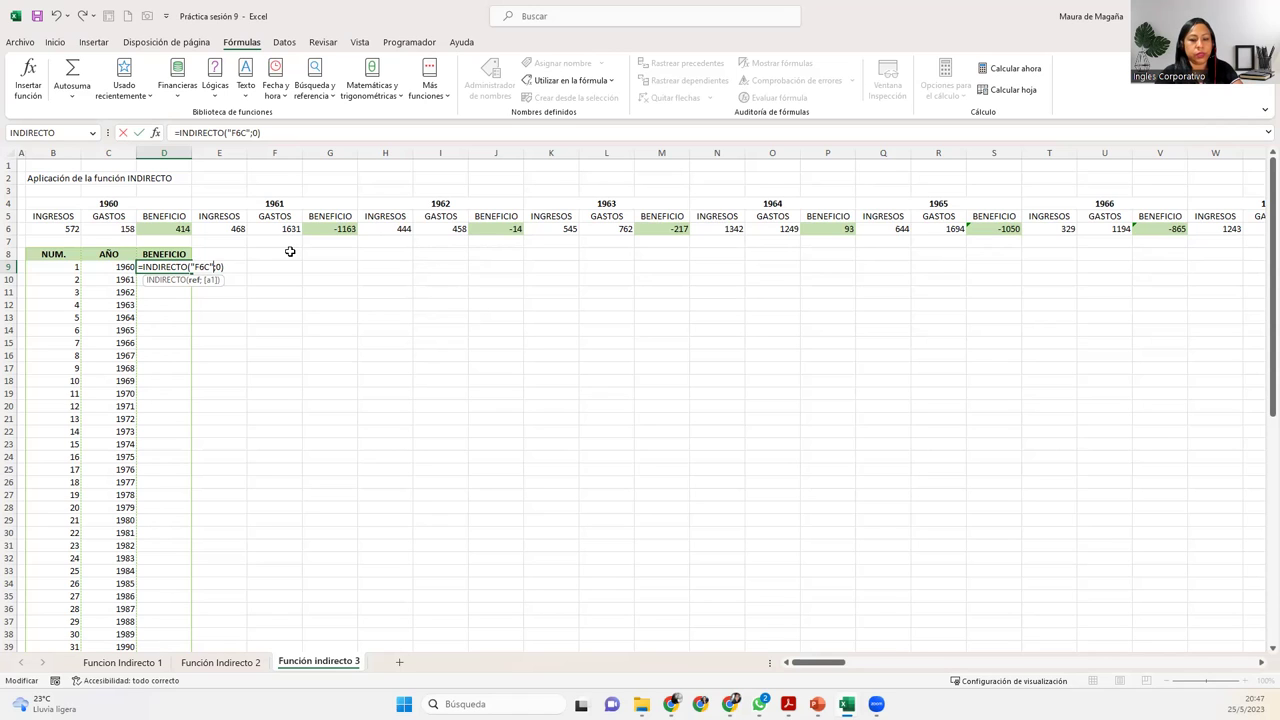
{"action": "type", "text": "&"}
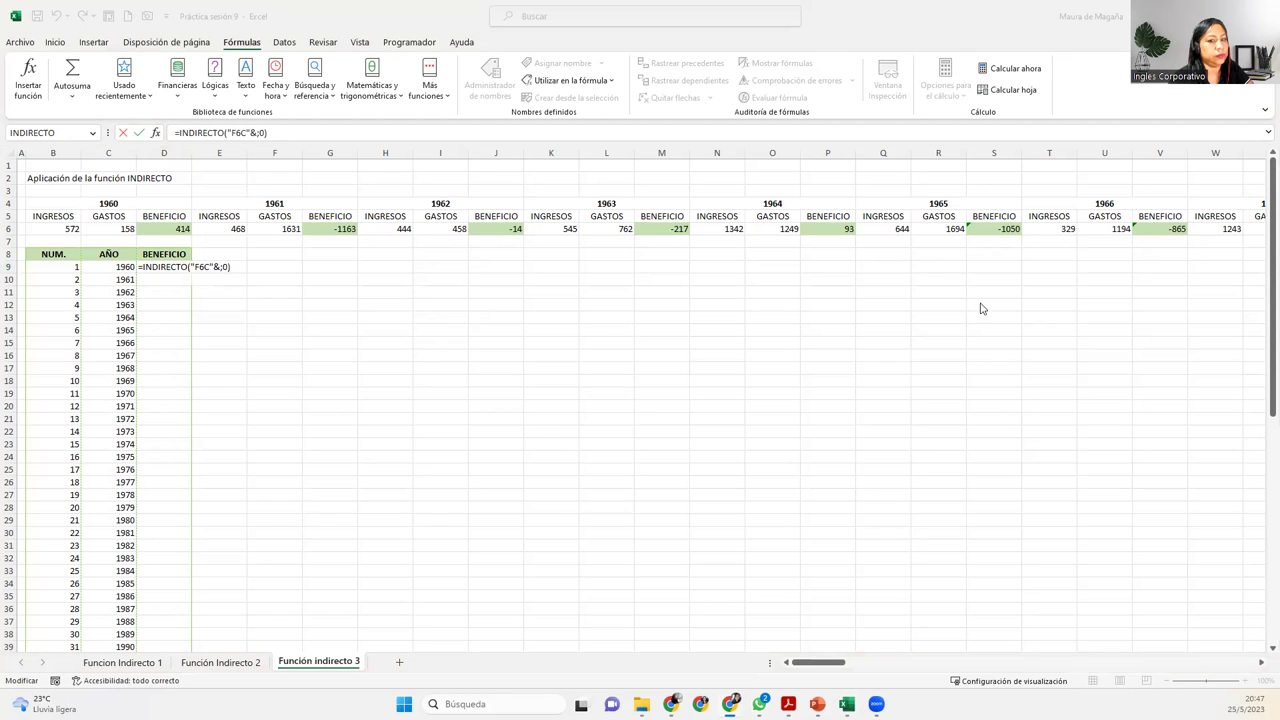
{"action": "left_click", "coordinate": [214, 269]}
{"action": "key", "text": "BackSpace"}
{"action": "key", "text": "BackSpace"}
{"action": "type", "text": "4\""}
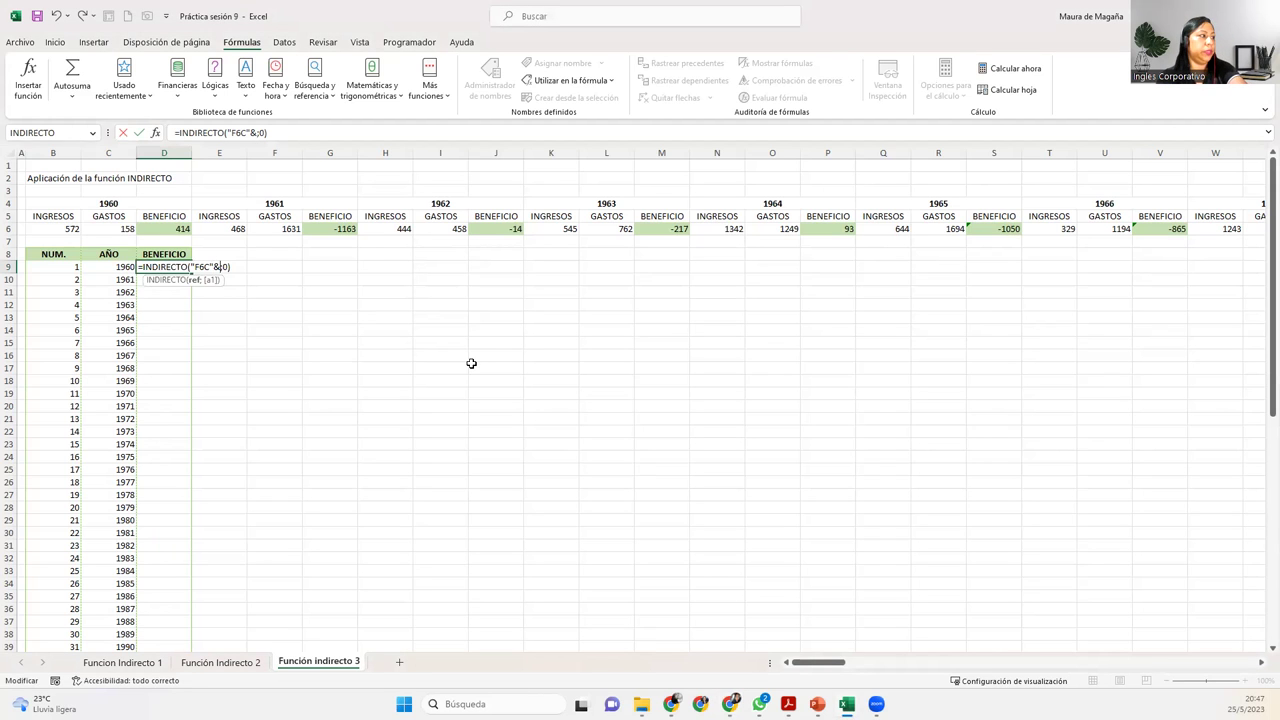
{"action": "key", "text": "ctrl+Return"}
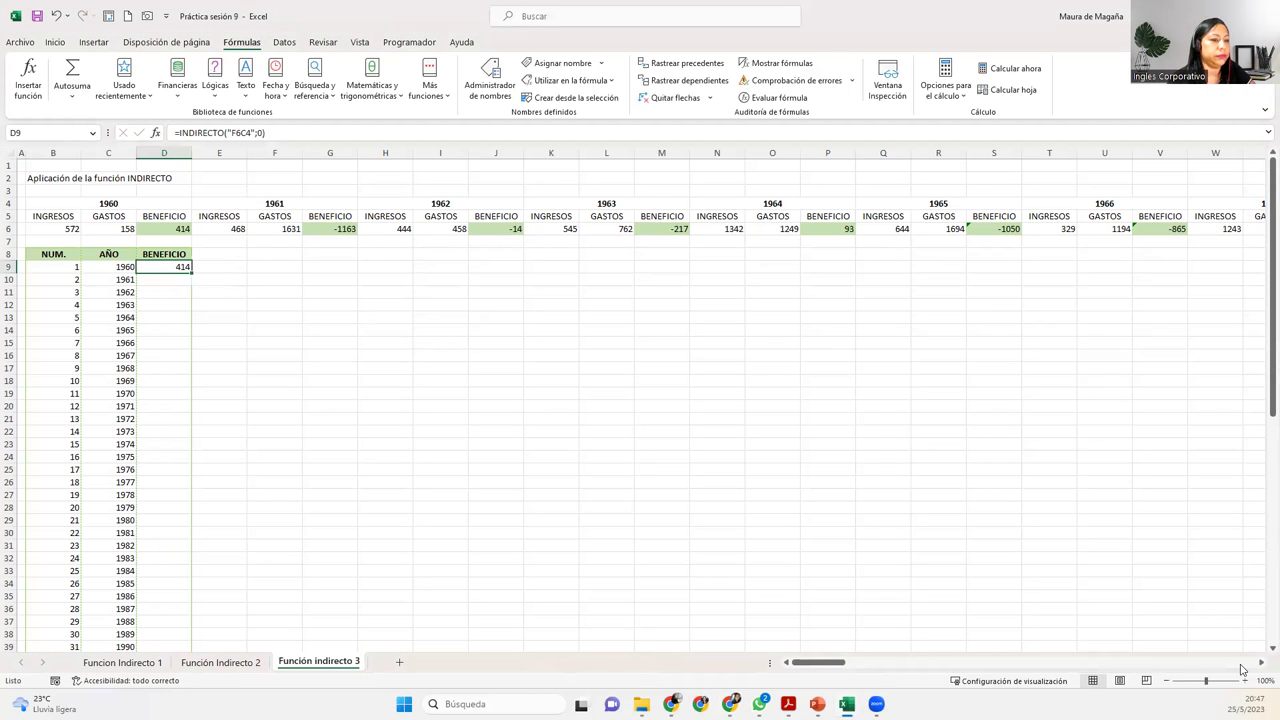
Zoom the sheet to 180% with column A and row 1 back in view
{"action": "left_click", "coordinate": [1245, 681]}
{"action": "left_click", "coordinate": [1245, 681]}
{"action": "left_click", "coordinate": [1245, 681]}
{"action": "left_click", "coordinate": [1245, 681]}
{"action": "left_click", "coordinate": [1245, 681]}
{"action": "left_click", "coordinate": [1245, 681]}
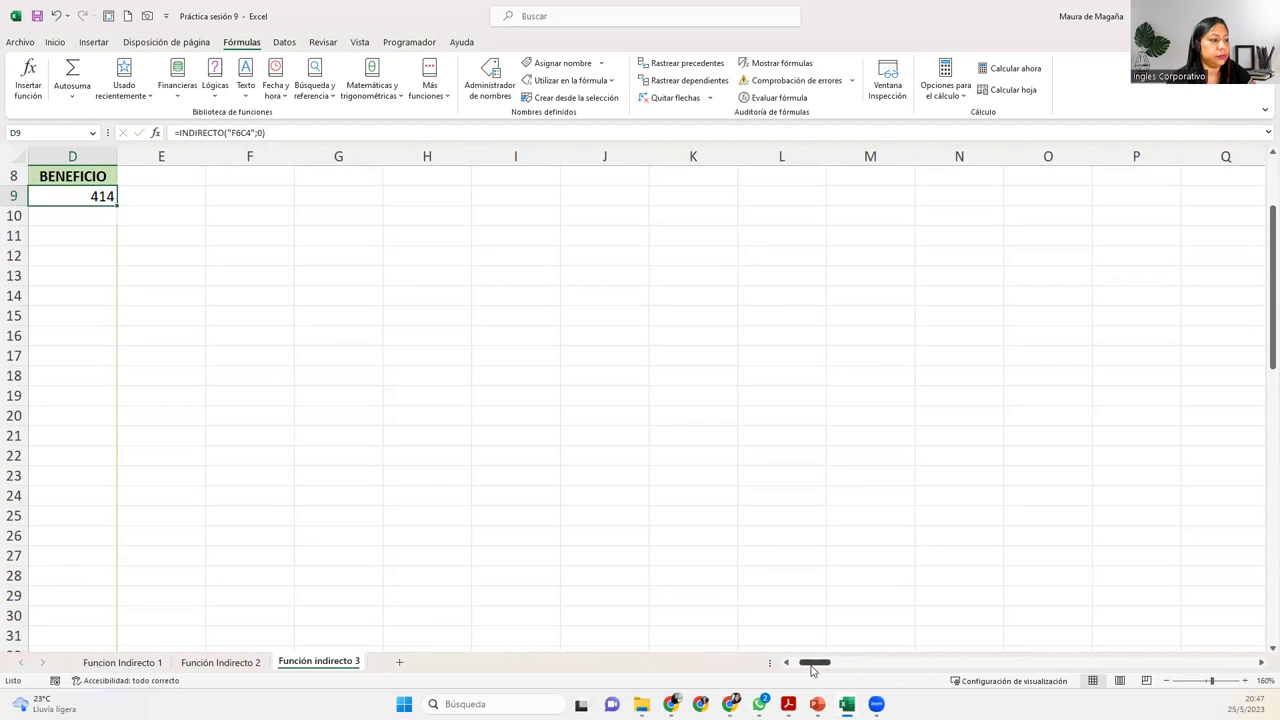
{"action": "left_click_drag", "start_coordinate": [815, 662], "coordinate": [806, 662]}
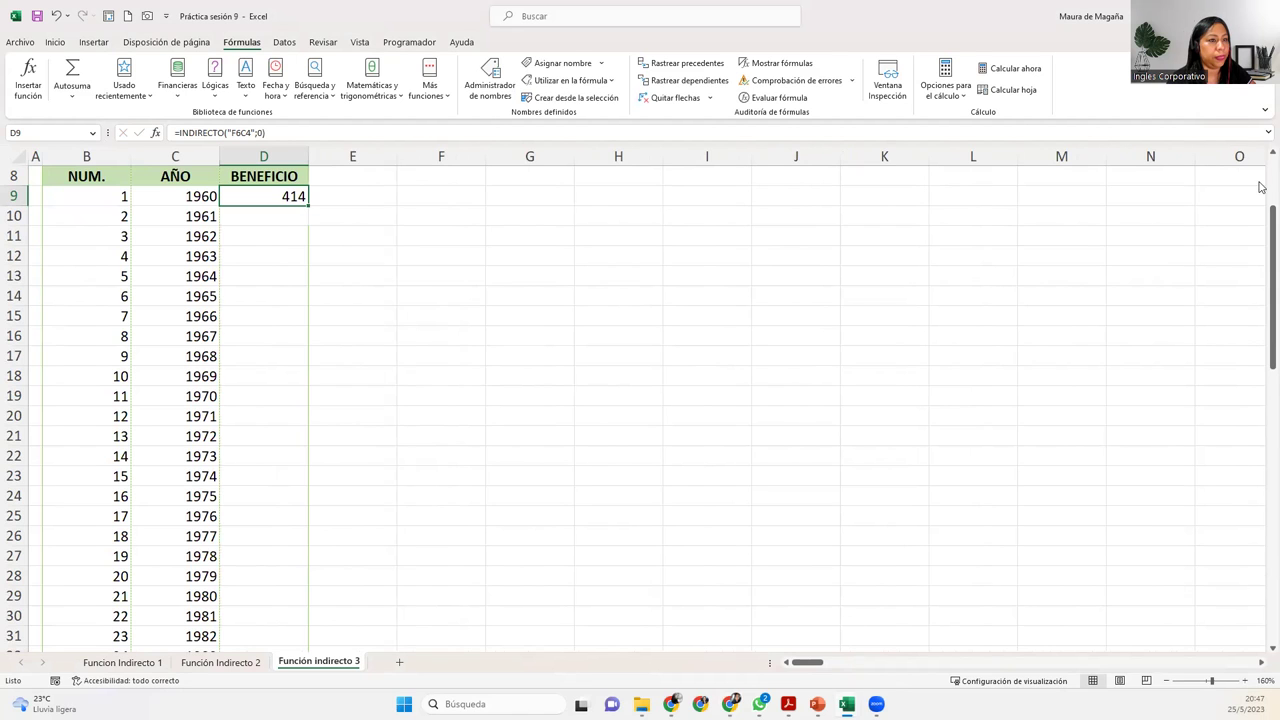
{"action": "left_click_drag", "start_coordinate": [1273, 220], "coordinate": [1266, 150]}
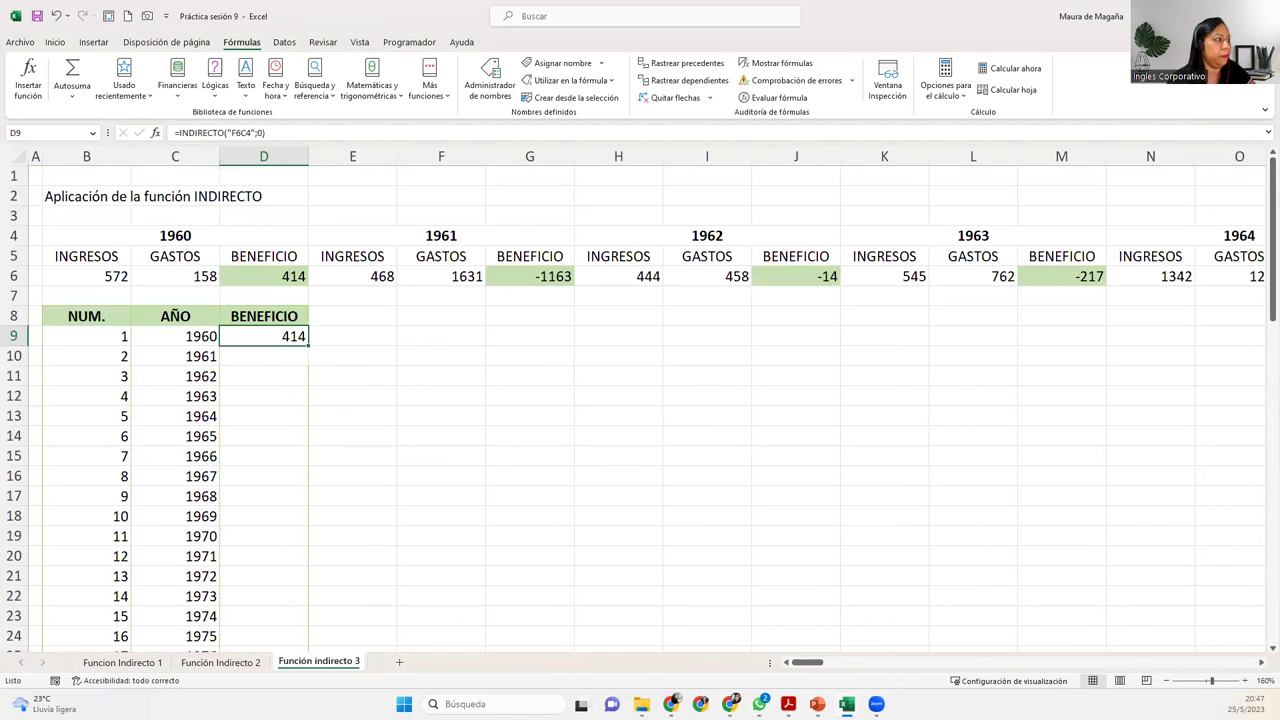
{"action": "left_click", "coordinate": [1245, 680]}
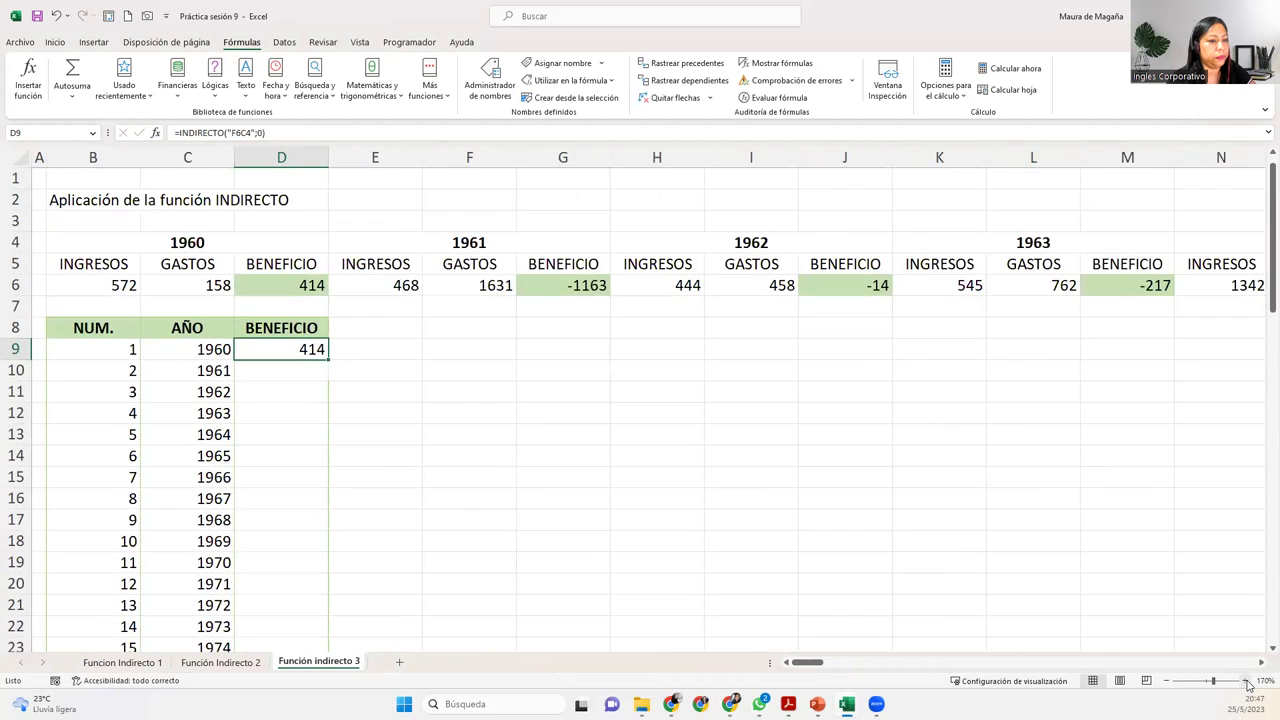
{"action": "left_click", "coordinate": [1245, 680]}
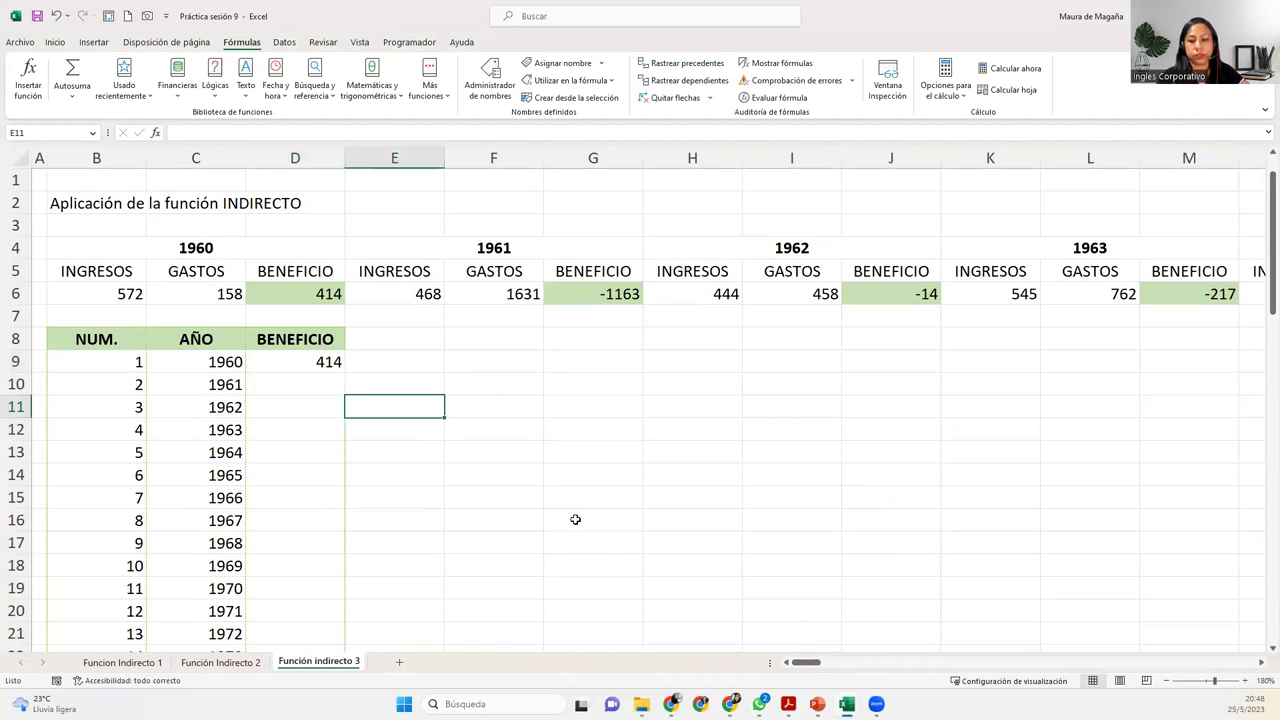
Re-commit D9's =INDIRECTO("F6C4";0) so the sheet recalculates and 1960 shows -121
{"action": "key", "text": "Left"}
{"action": "key", "text": "Up"}
{"action": "key", "text": "Up"}
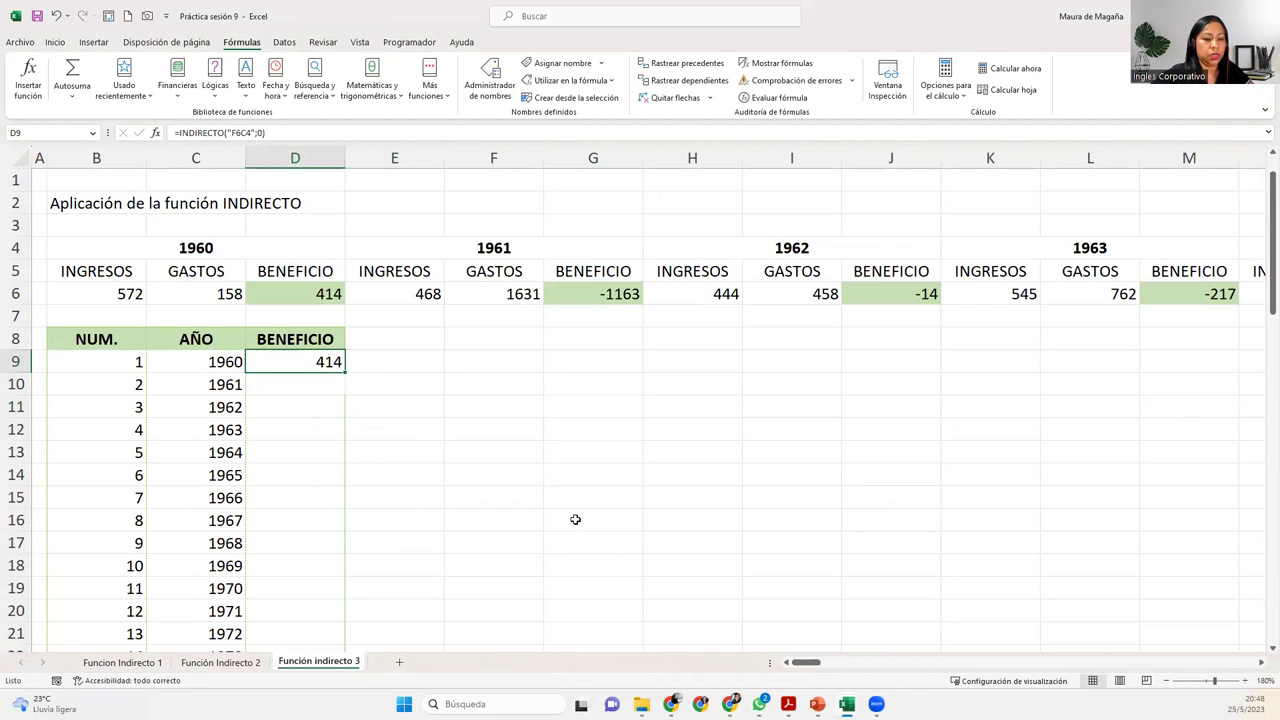
{"action": "key", "text": "F2"}
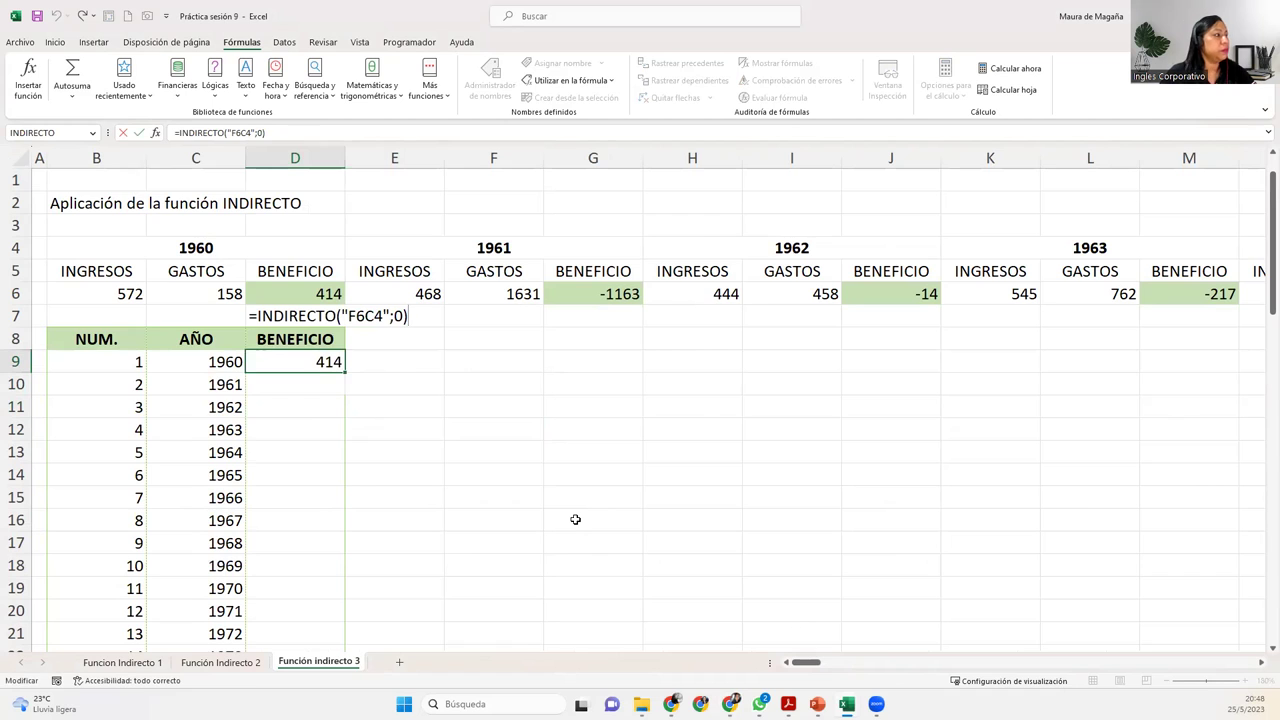
{"action": "key", "text": "Return"}
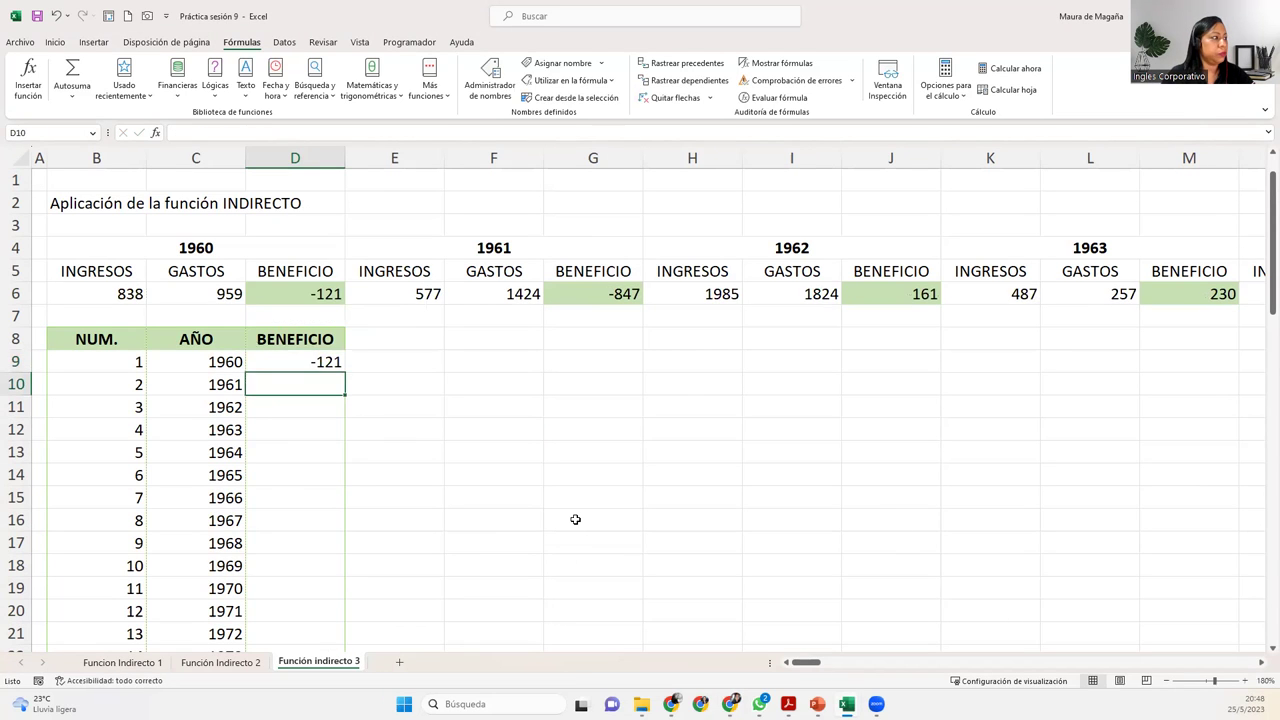
{"action": "key", "text": "Down"}
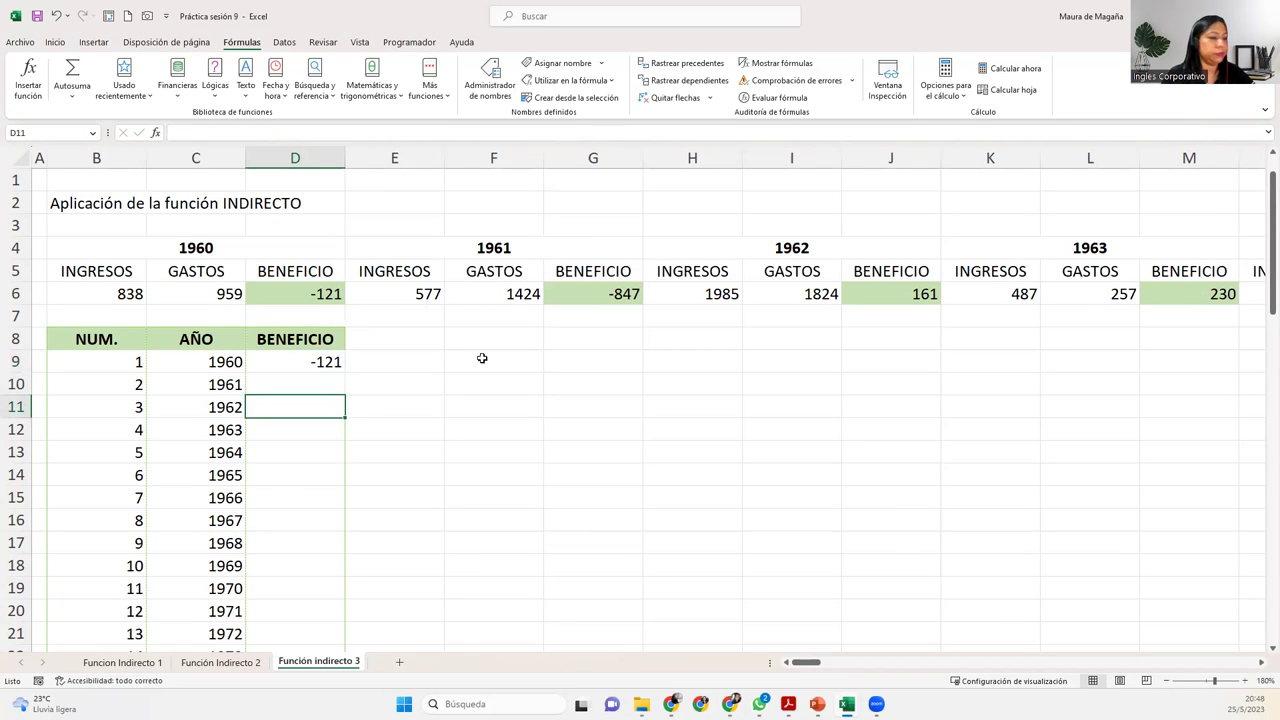
Switch the sheet to Page Break Preview and zoom in on its numbered print pages
{"action": "left_click", "coordinate": [1163, 681]}
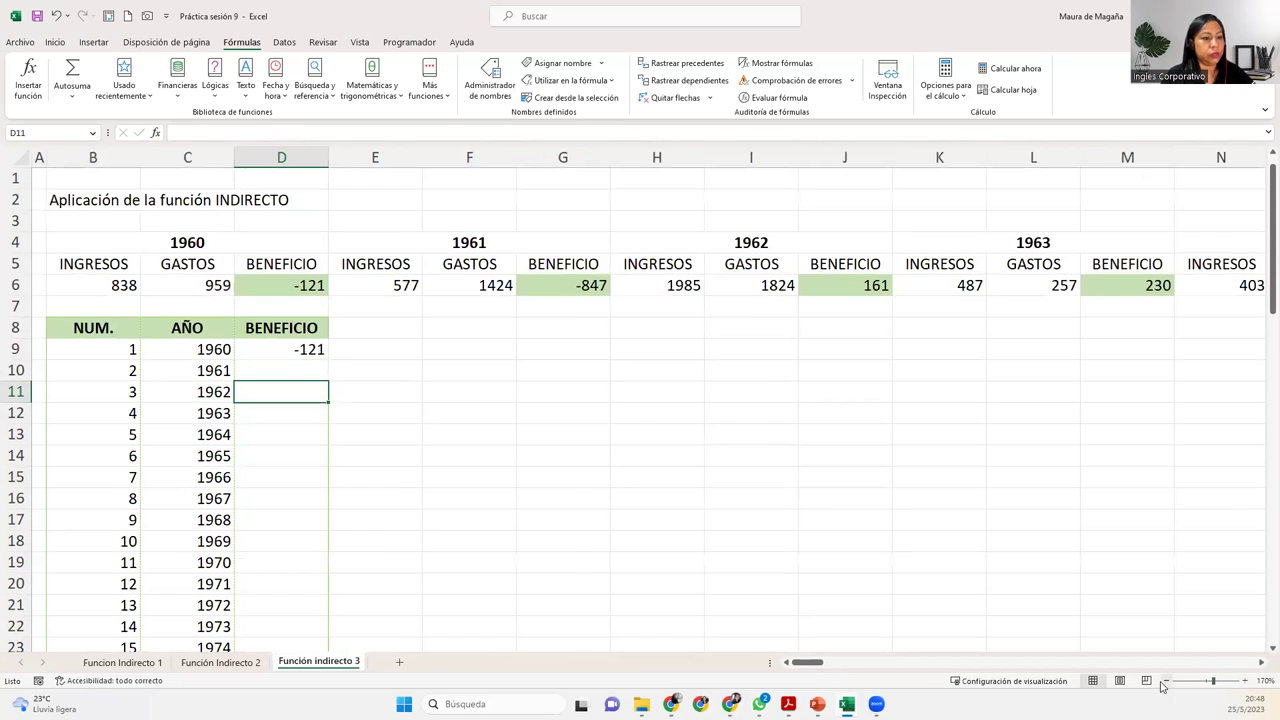
{"action": "left_click", "coordinate": [1163, 681]}
{"action": "left_click", "coordinate": [1146, 681]}
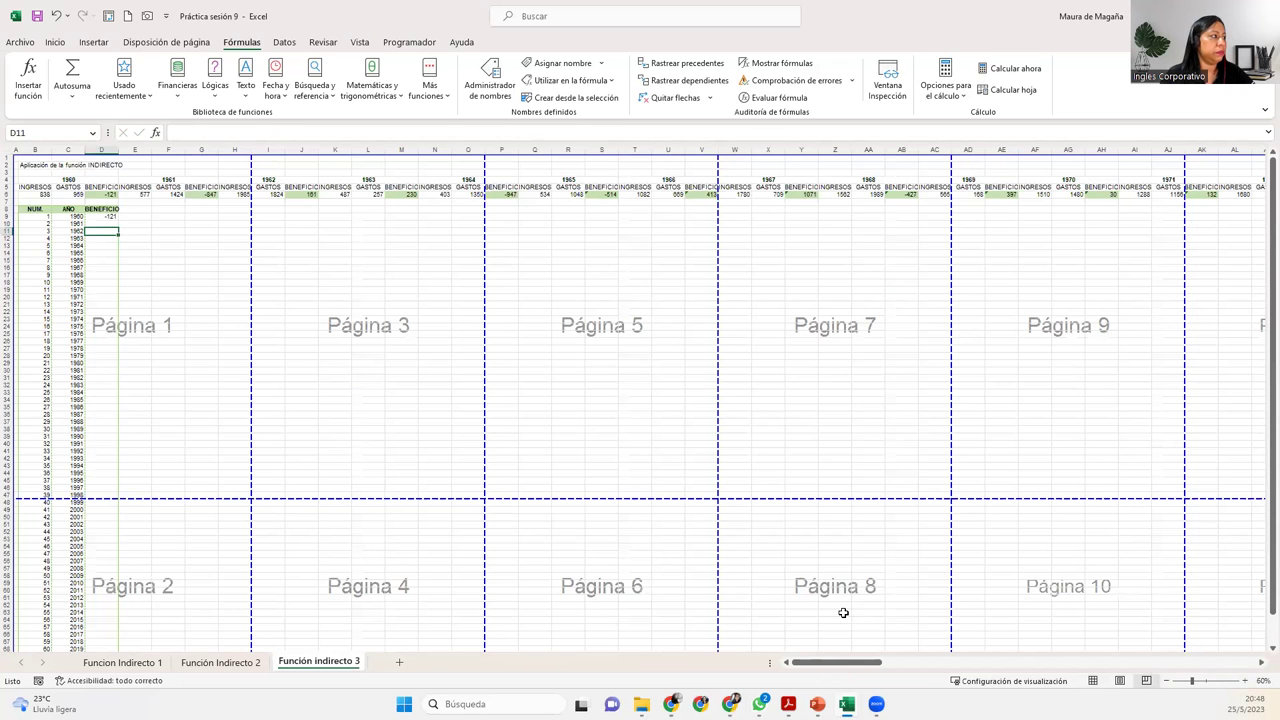
{"action": "left_click", "coordinate": [1245, 681]}
{"action": "left_click", "coordinate": [1245, 681]}
{"action": "left_click", "coordinate": [1245, 681]}
{"action": "left_click", "coordinate": [1245, 681]}
{"action": "left_click", "coordinate": [1245, 681]}
{"action": "left_click", "coordinate": [1245, 681]}
{"action": "left_click", "coordinate": [1245, 681]}
{"action": "left_click", "coordinate": [1245, 681]}
{"action": "left_click", "coordinate": [1245, 681]}
{"action": "left_click", "coordinate": [1245, 681]}
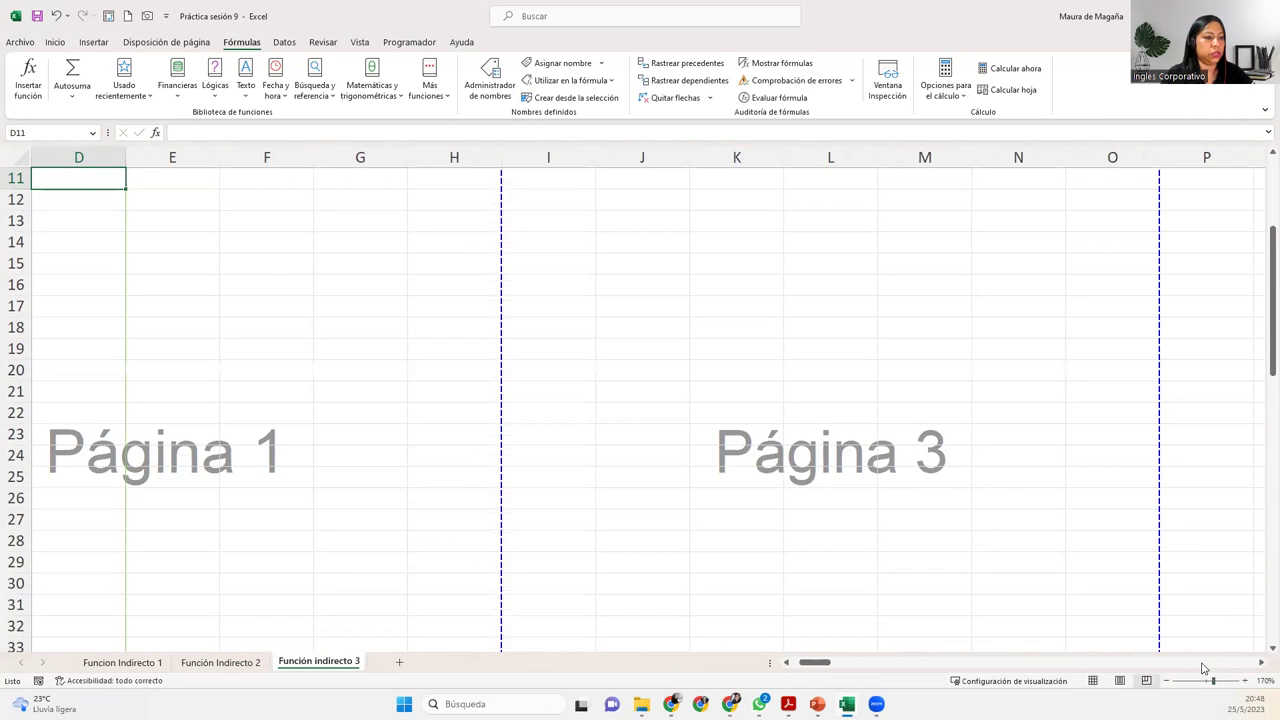
{"action": "left_click_drag", "start_coordinate": [823, 667], "coordinate": [815, 666]}
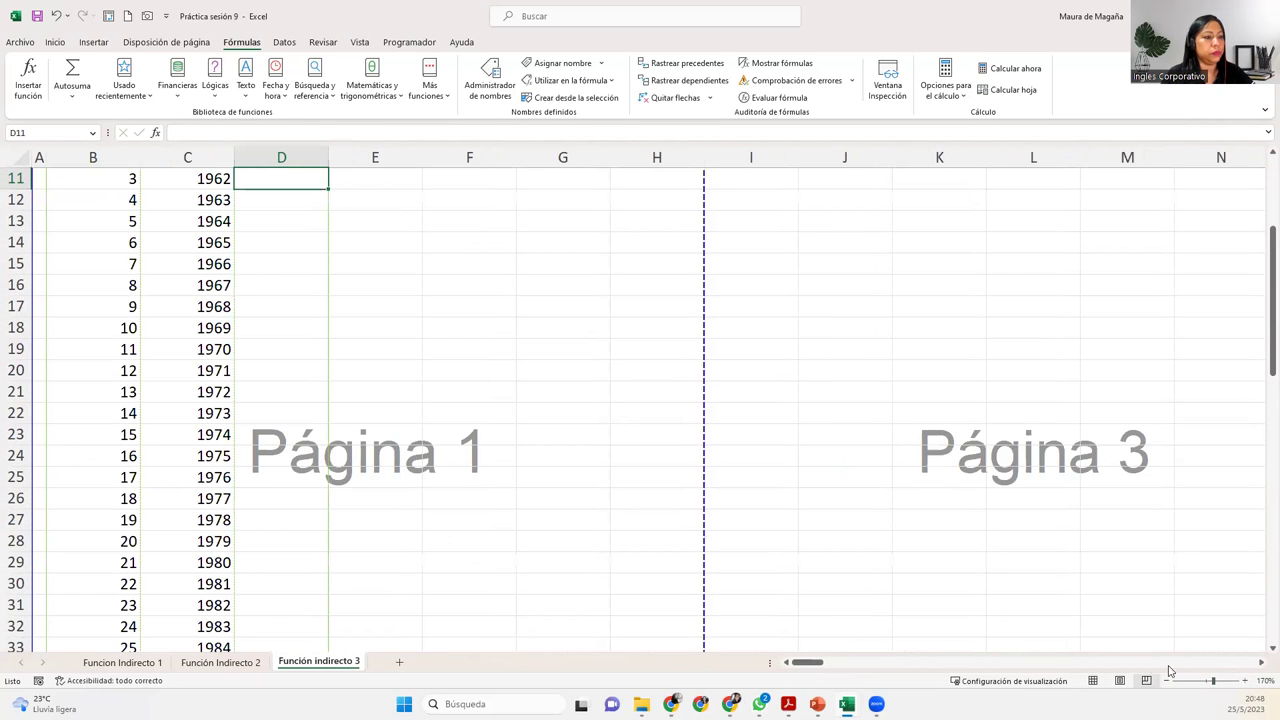
Return to Normal view at the top and inspect D9's formula without changing it
{"action": "left_click", "coordinate": [1093, 681]}
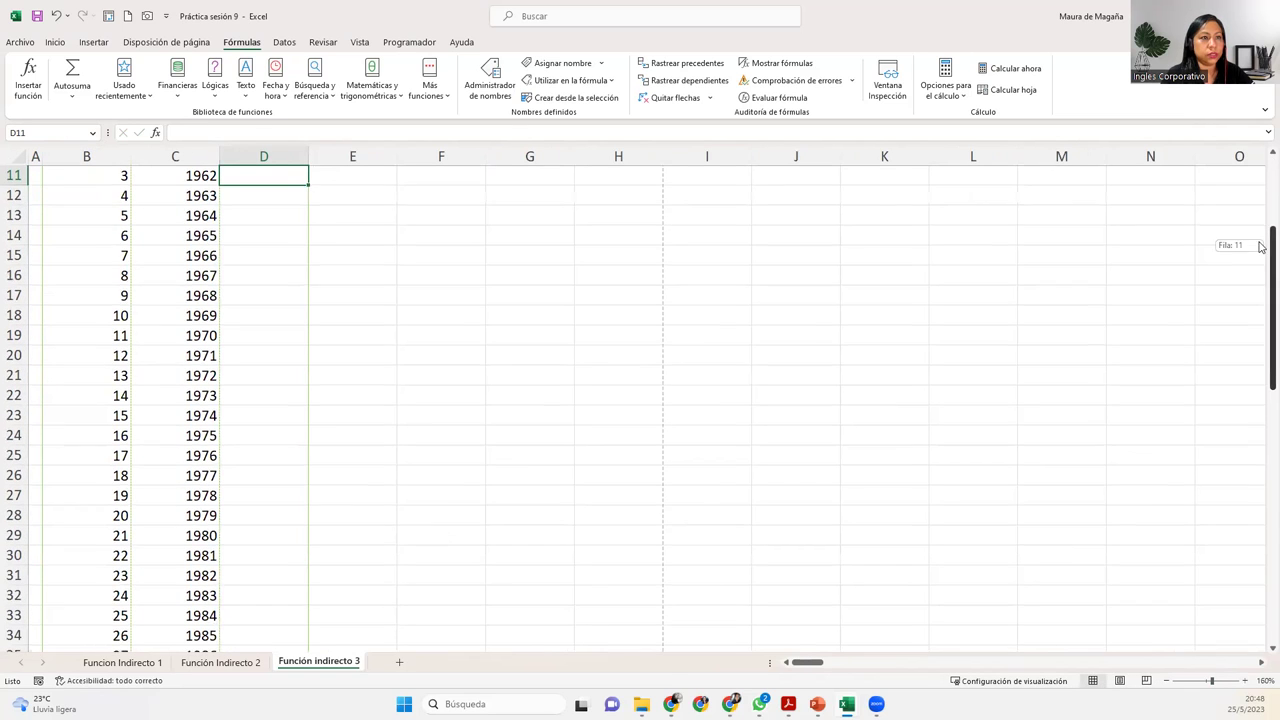
{"action": "scroll", "coordinate": [1230, 245], "scroll_direction": "up", "scroll_amount": 4}
{"action": "left_click", "coordinate": [298, 336]}
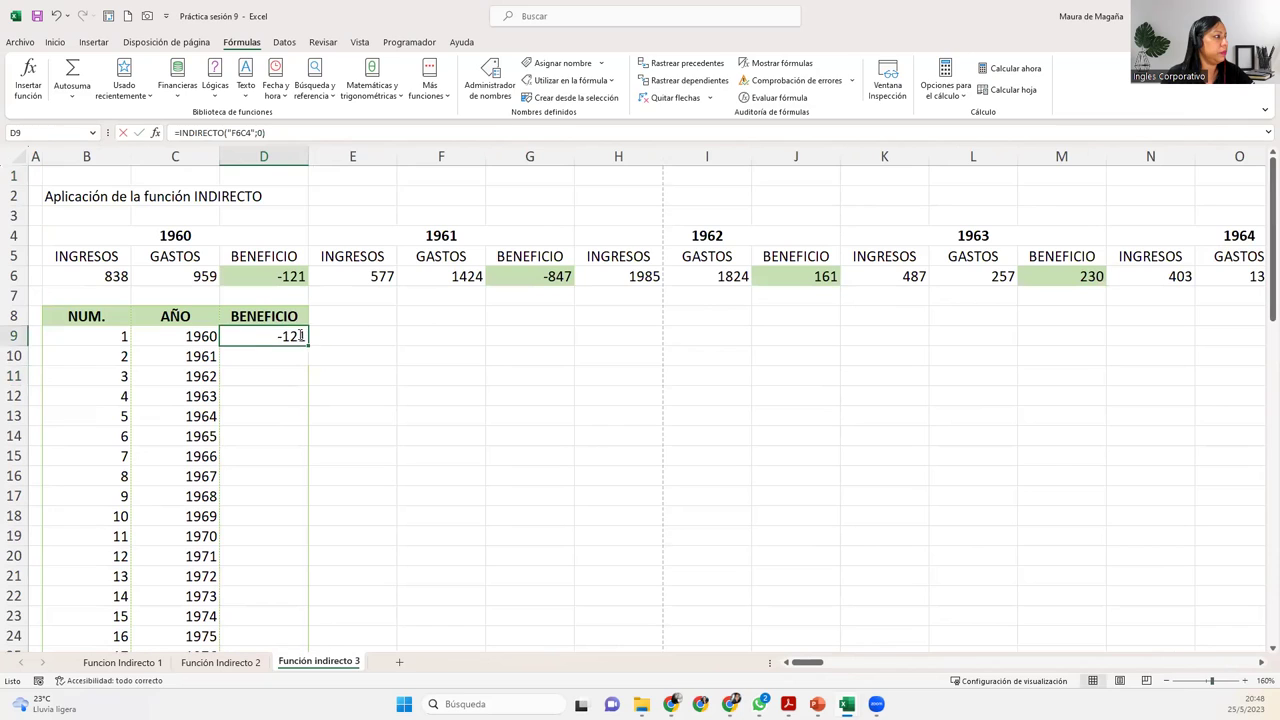
{"action": "double_click", "coordinate": [298, 336]}
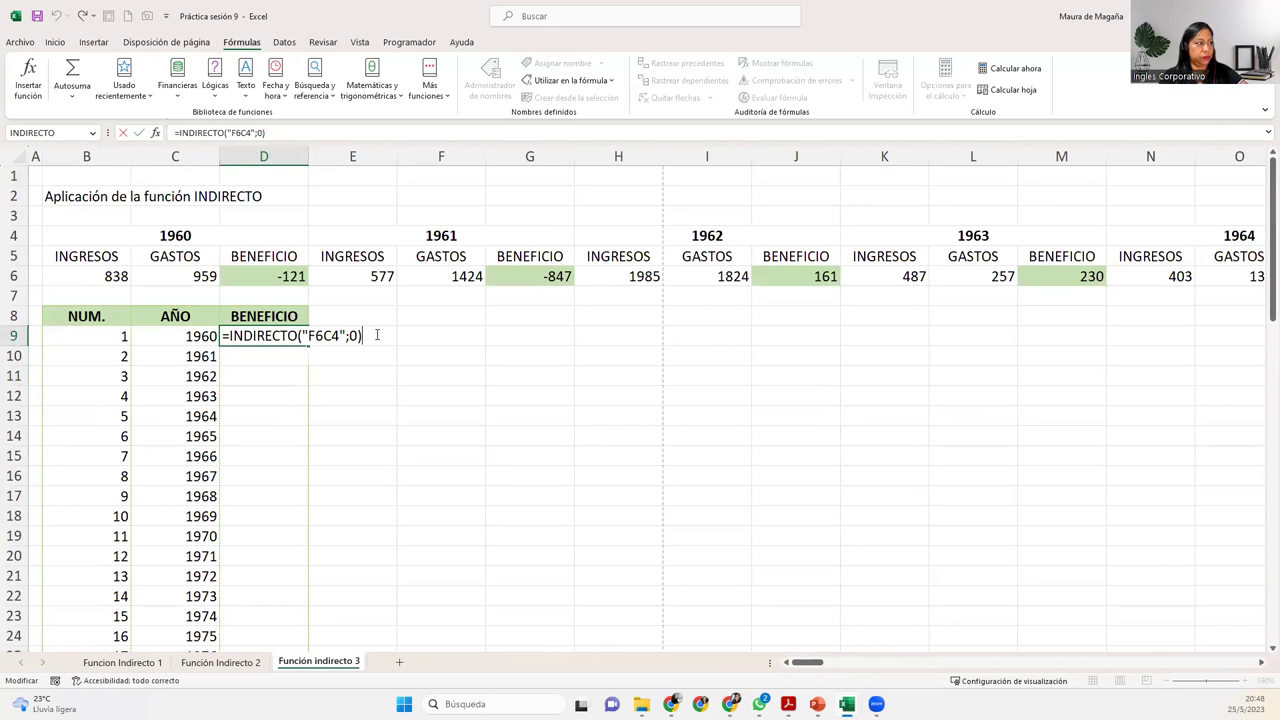
{"action": "key", "text": "Escape"}
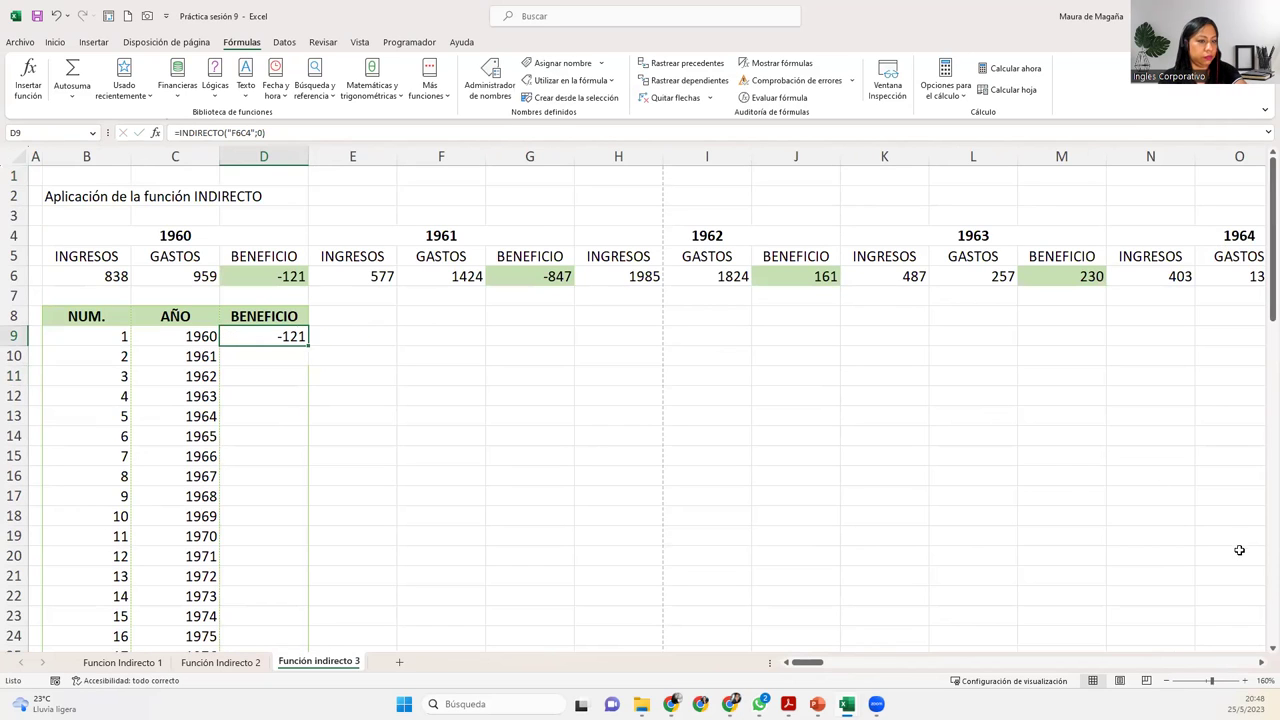
Readjust the zoom, cancel a stray edit in D9 and reselect D9
{"action": "left_click", "coordinate": [1246, 681]}
{"action": "left_click", "coordinate": [1246, 681]}
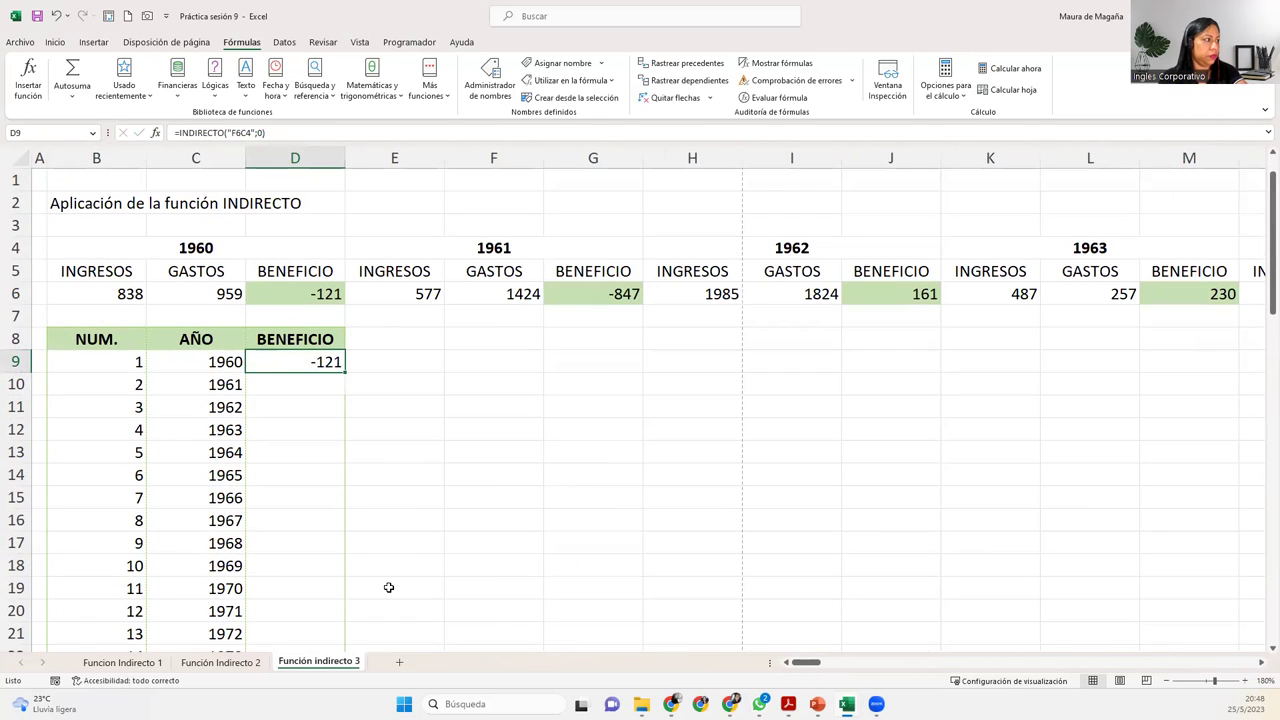
{"action": "key", "text": "BackSpace"}
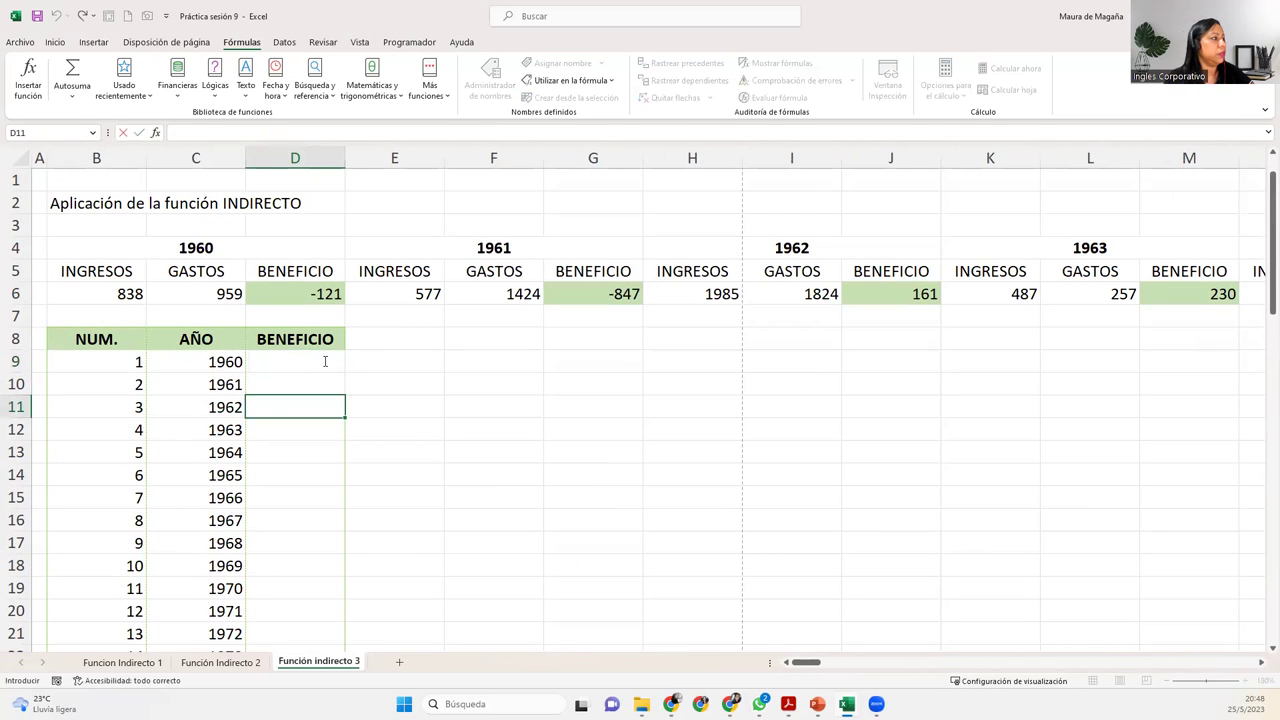
{"action": "key", "text": "Escape"}
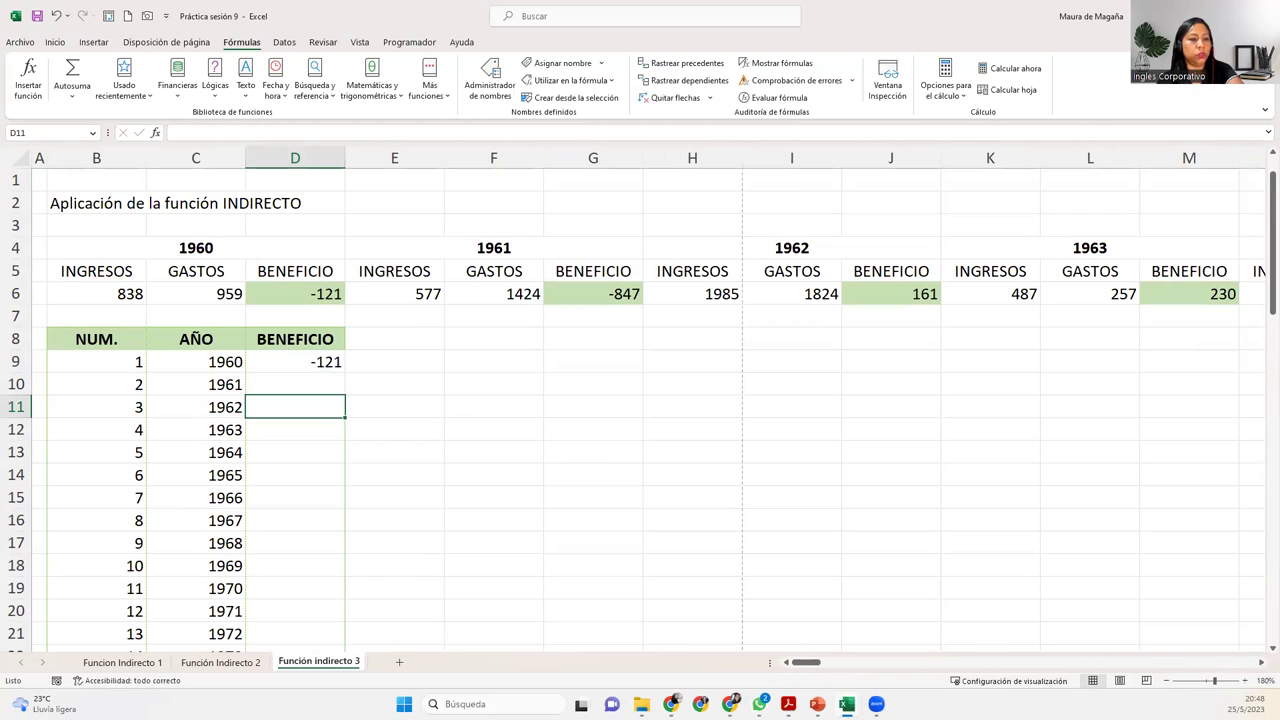
{"action": "left_click", "coordinate": [1166, 681]}
{"action": "left_click", "coordinate": [1166, 681]}
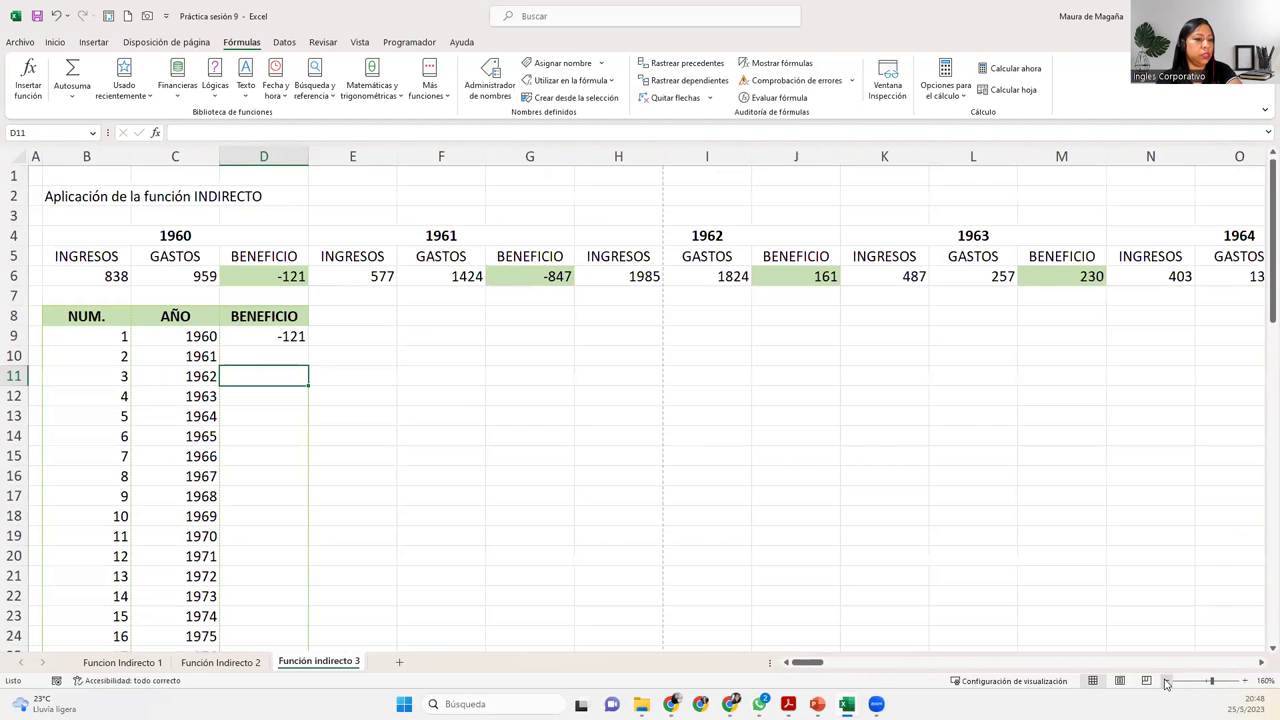
{"action": "left_click", "coordinate": [267, 339]}
In D9, delete the fixed 4 from "F6C4" and add & after the quoted reference
{"action": "double_click", "coordinate": [267, 339]}
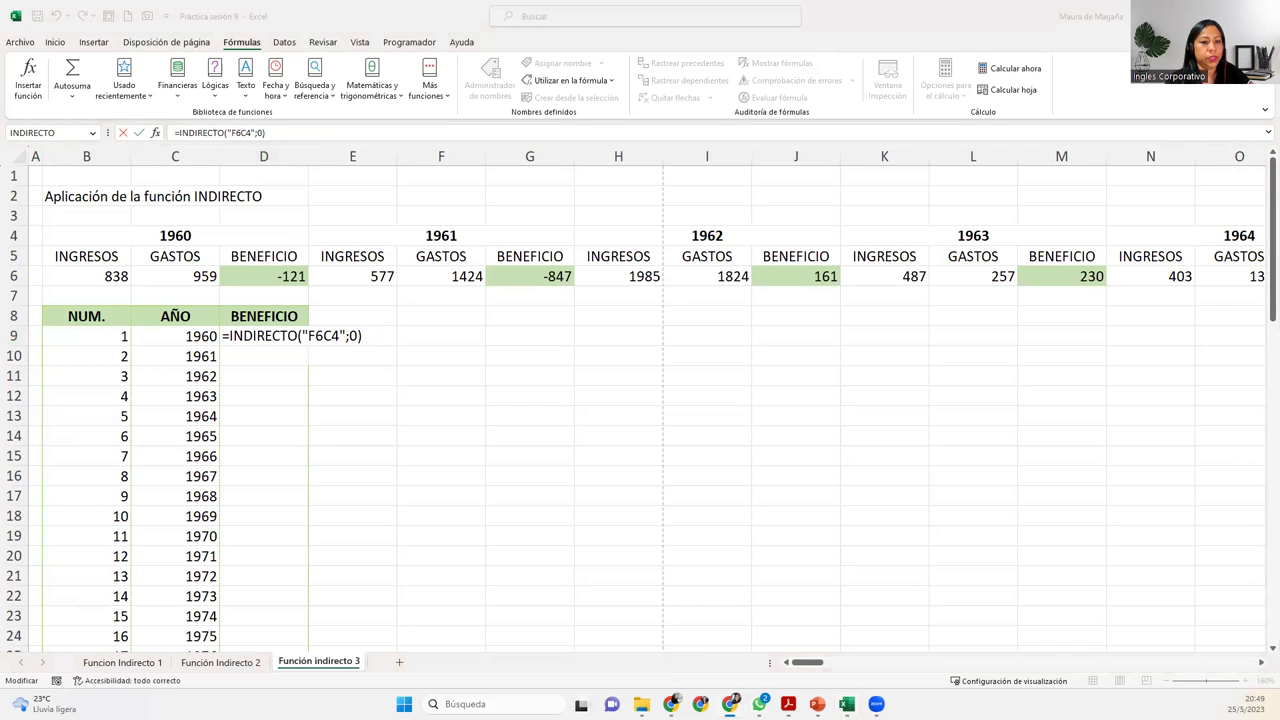
{"action": "left_click", "coordinate": [403, 337]}
{"action": "left_click", "coordinate": [334, 336]}
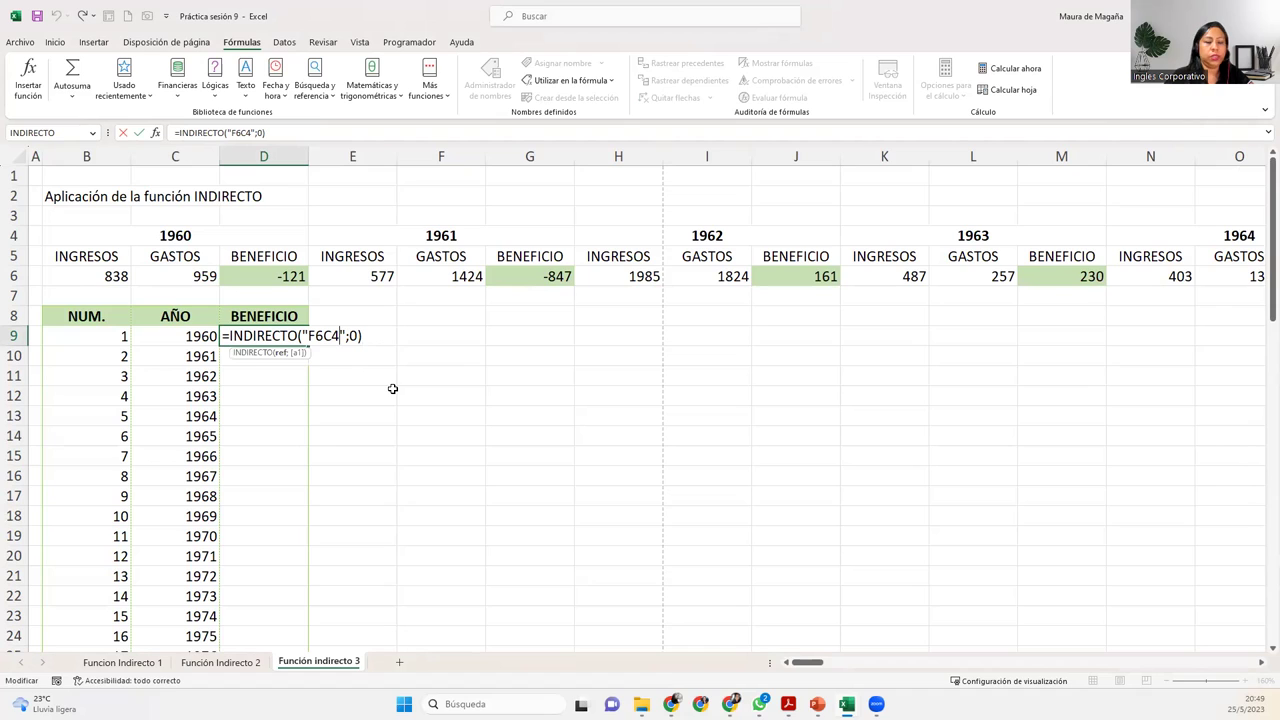
{"action": "key", "text": "BackSpace"}
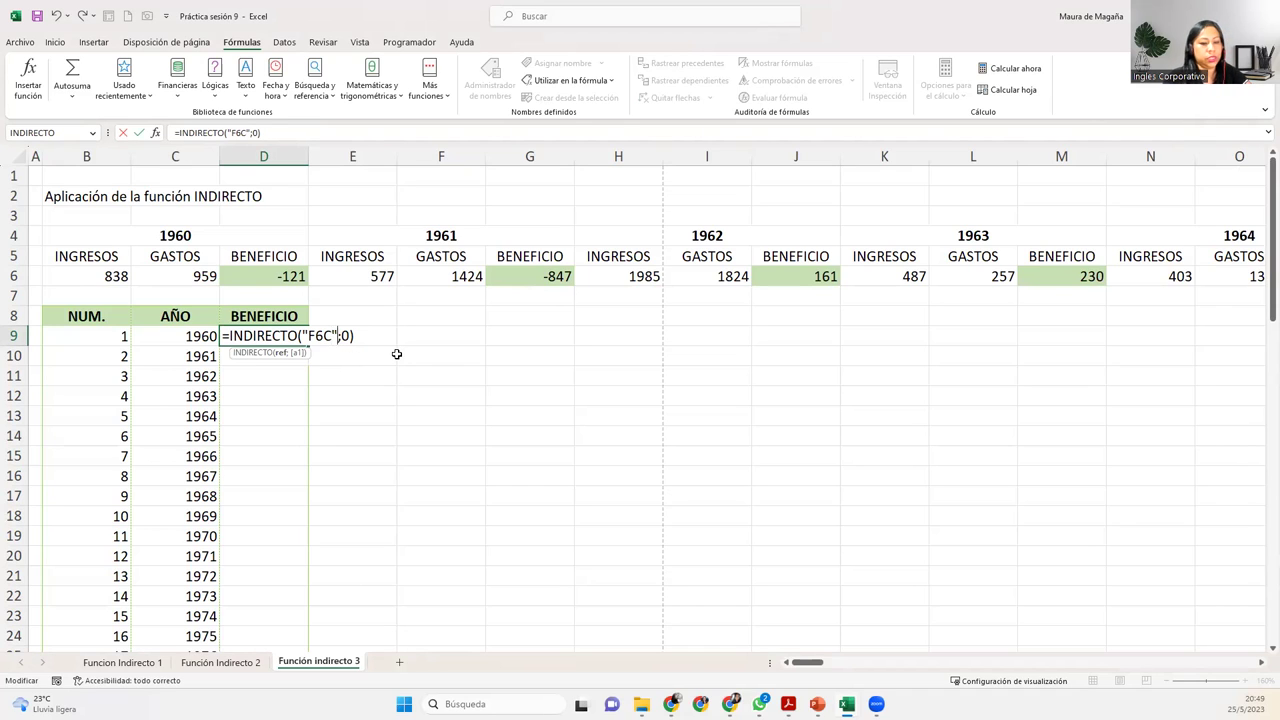
{"action": "type", "text": "&"}
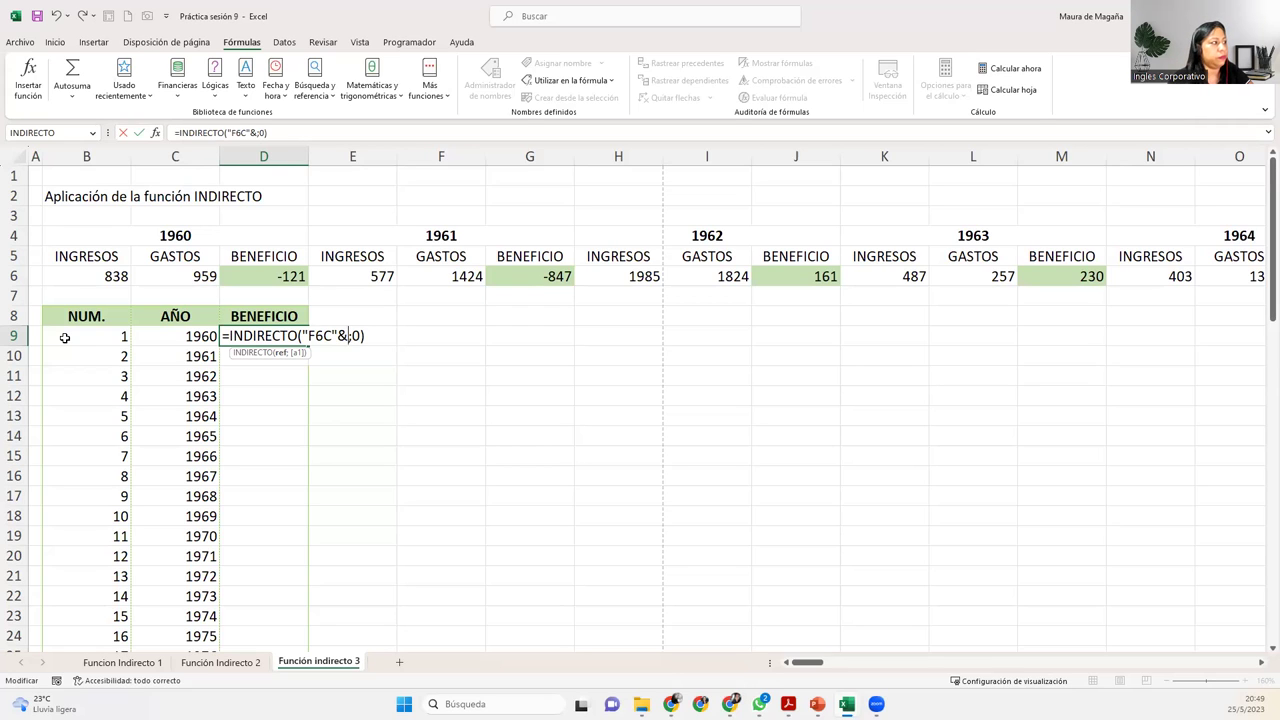
Complete D9 as =INDIRECTO("F6C"&B9*3;0), which returns 1499
{"action": "left_click", "coordinate": [85, 336]}
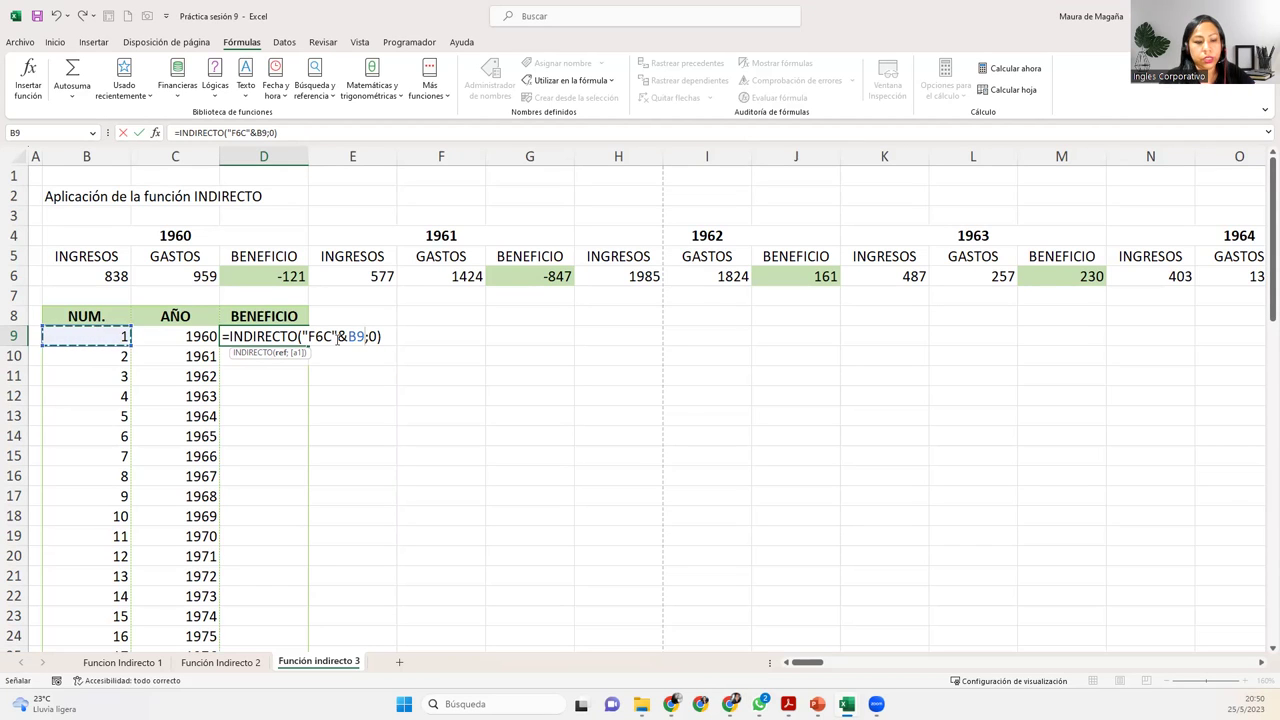
{"action": "type", "text": "*3"}
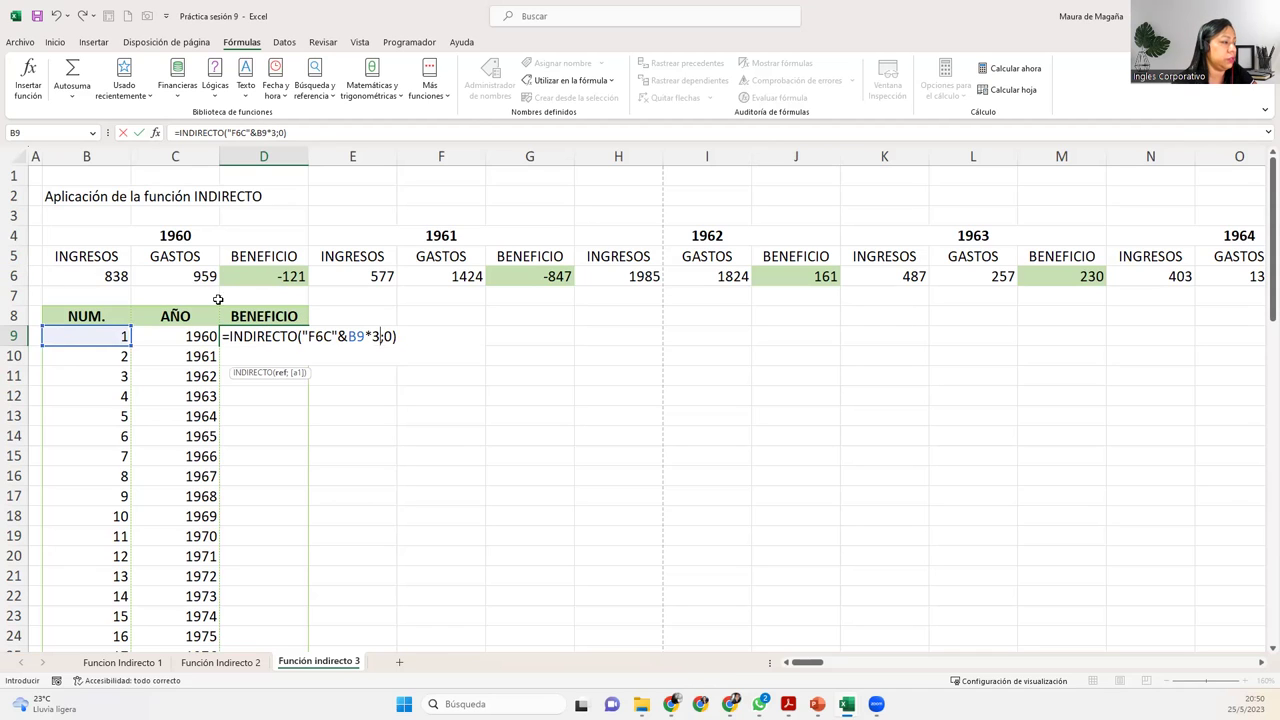
{"action": "left_click", "coordinate": [329, 336]}
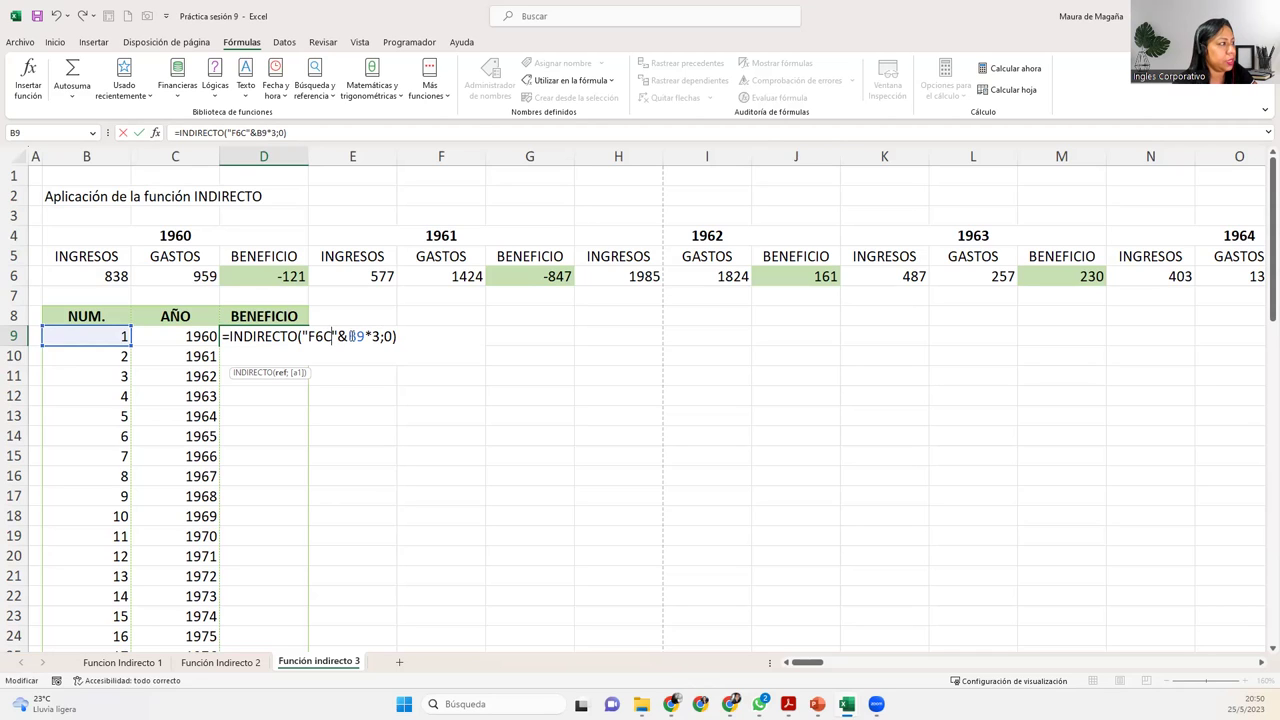
{"action": "left_click", "coordinate": [350, 336]}
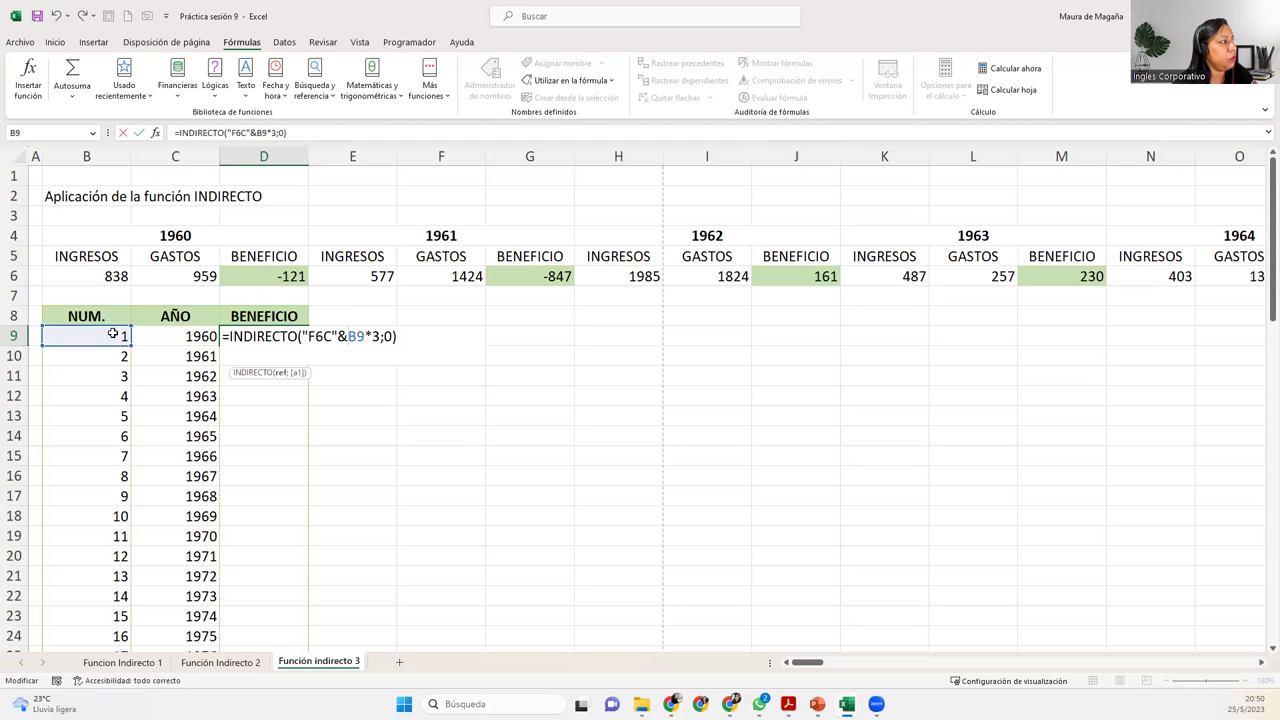
{"action": "left_click", "coordinate": [403, 331]}
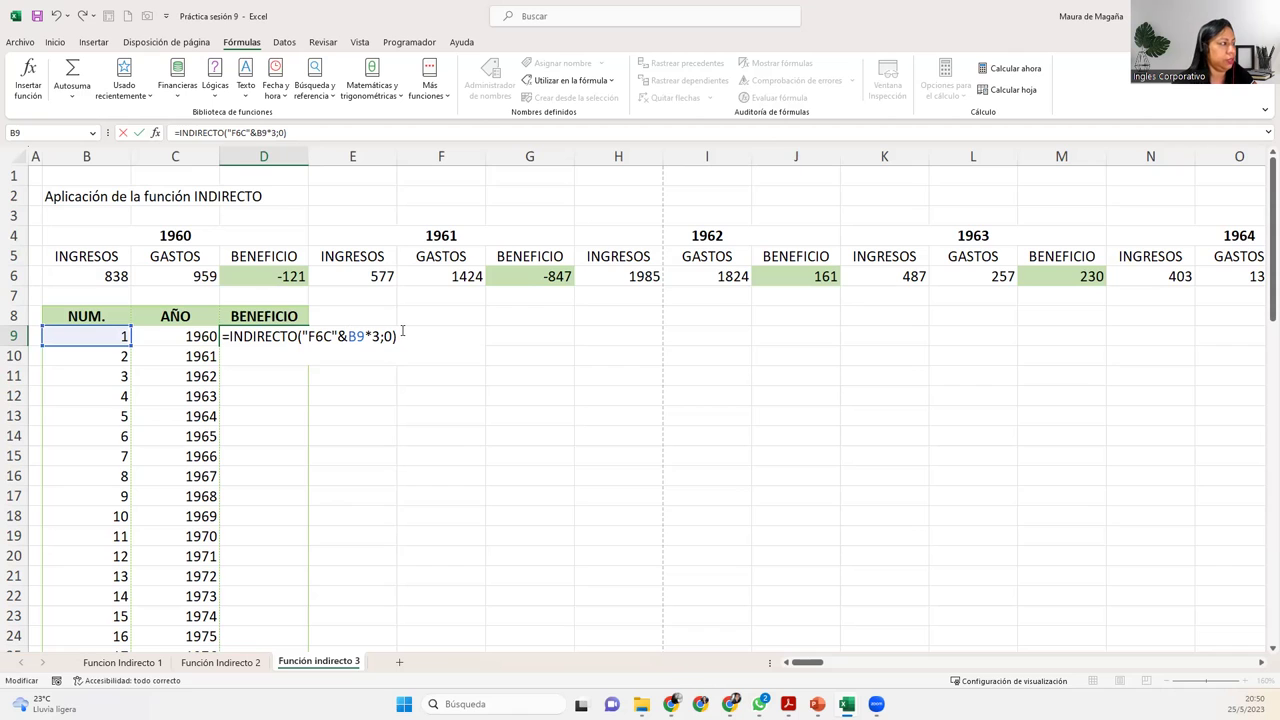
{"action": "key", "text": "Return"}
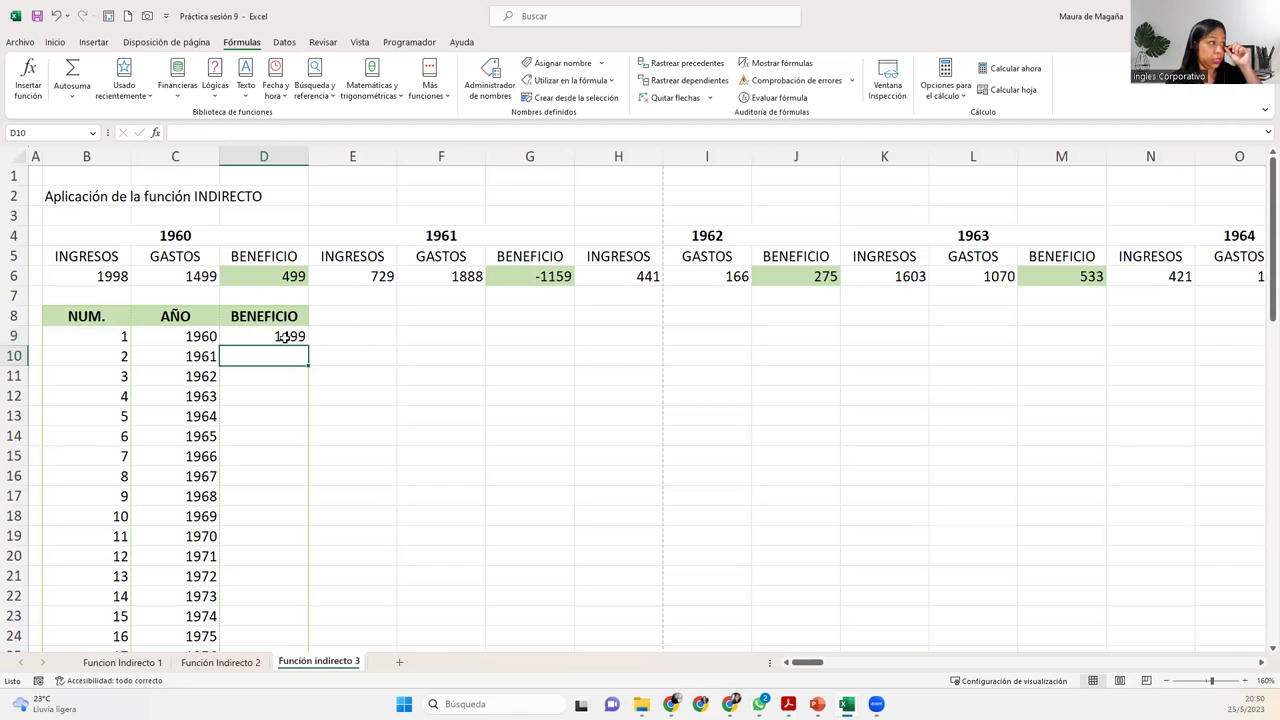
Add +1 after B9*3 in D9's formula so it returns 1960's BENEFICIO of 2
{"action": "left_click", "coordinate": [284, 338]}
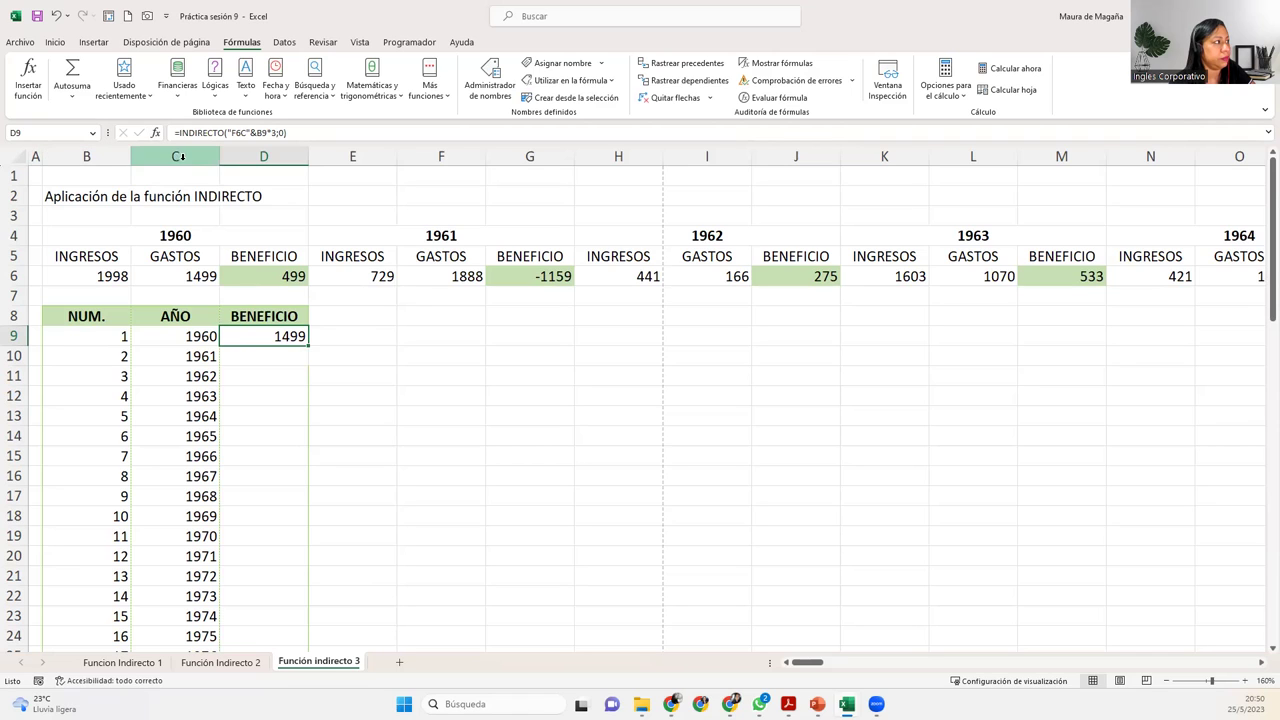
{"action": "double_click", "coordinate": [298, 336]}
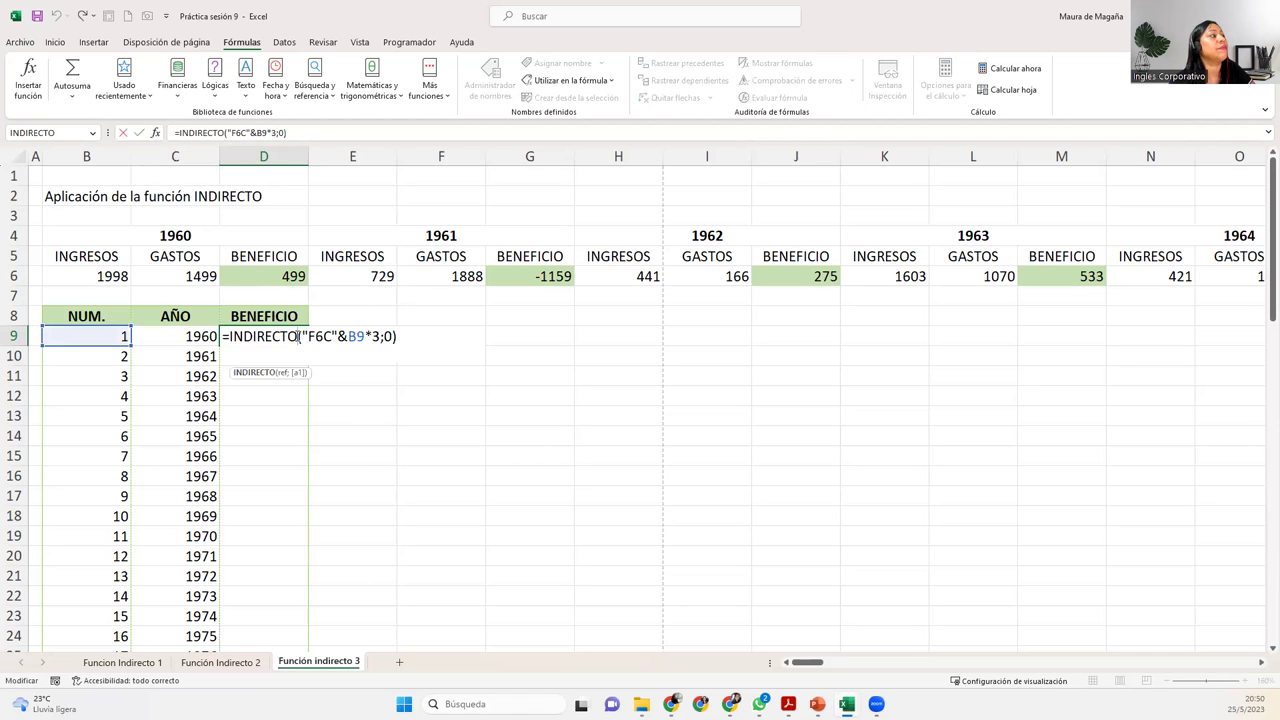
{"action": "left_click", "coordinate": [379, 336]}
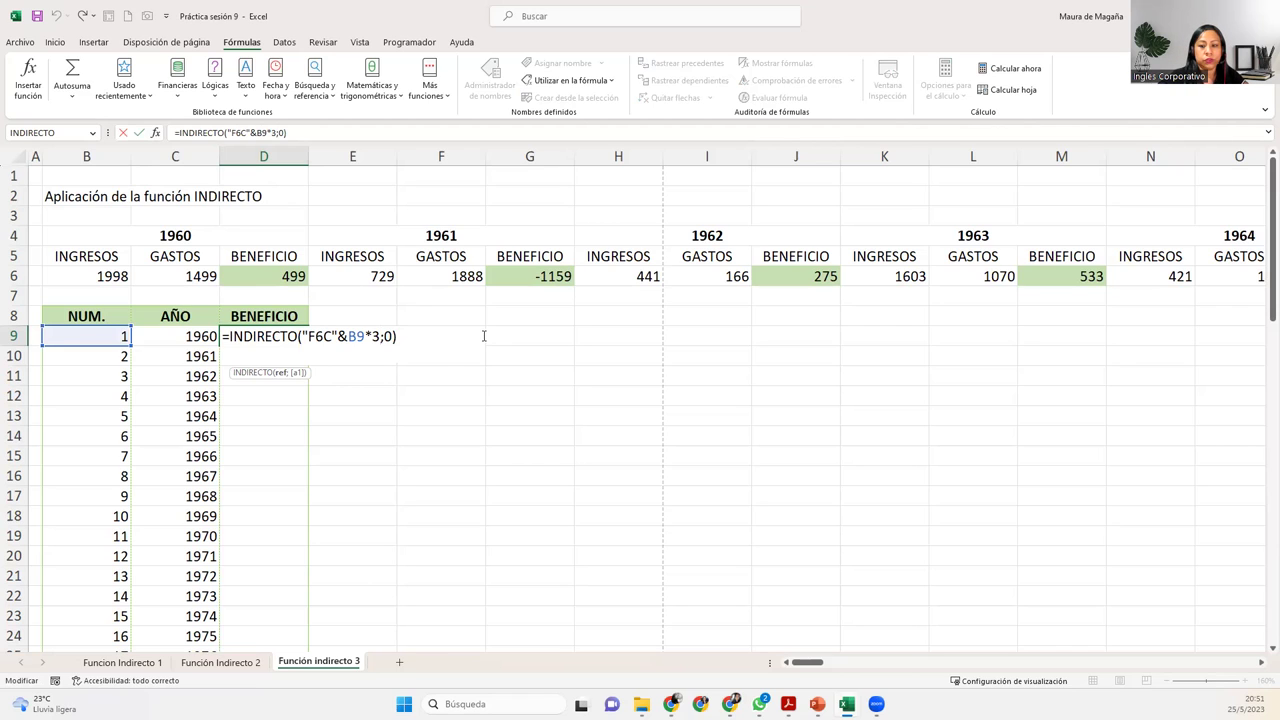
{"action": "type", "text": "+1"}
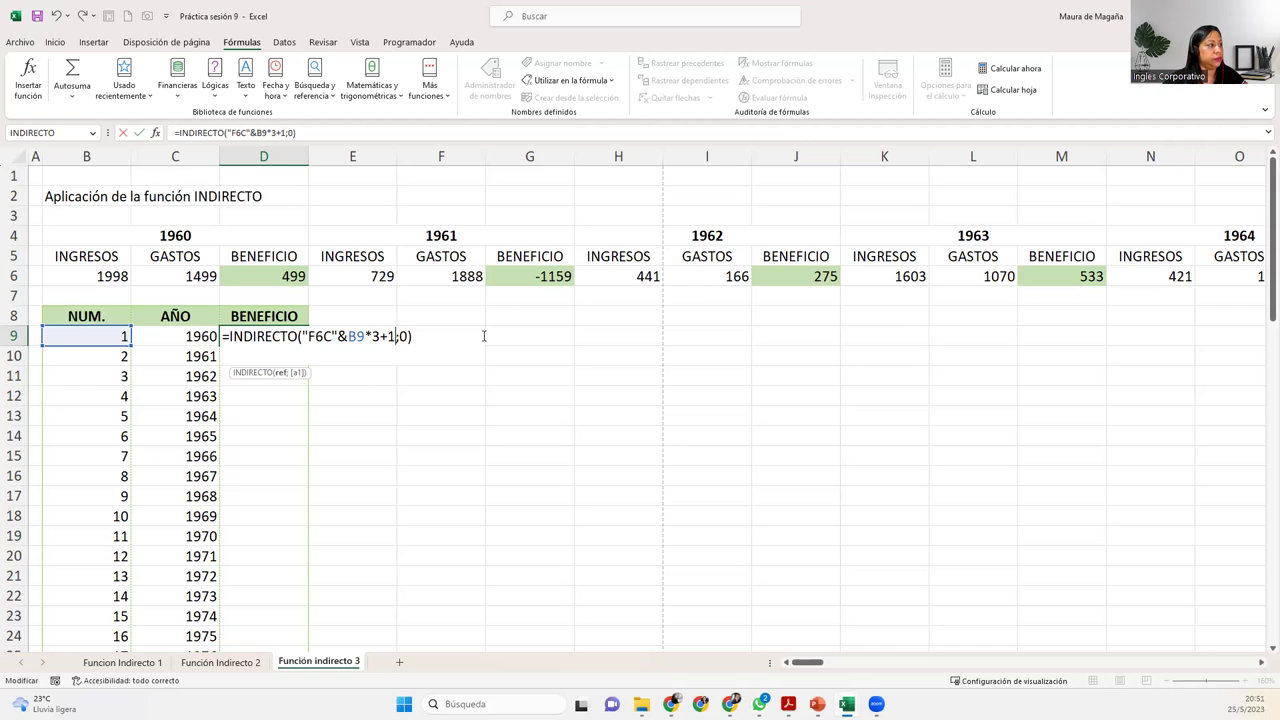
{"action": "key", "text": "Return"}
{"action": "left_click", "coordinate": [265, 336]}
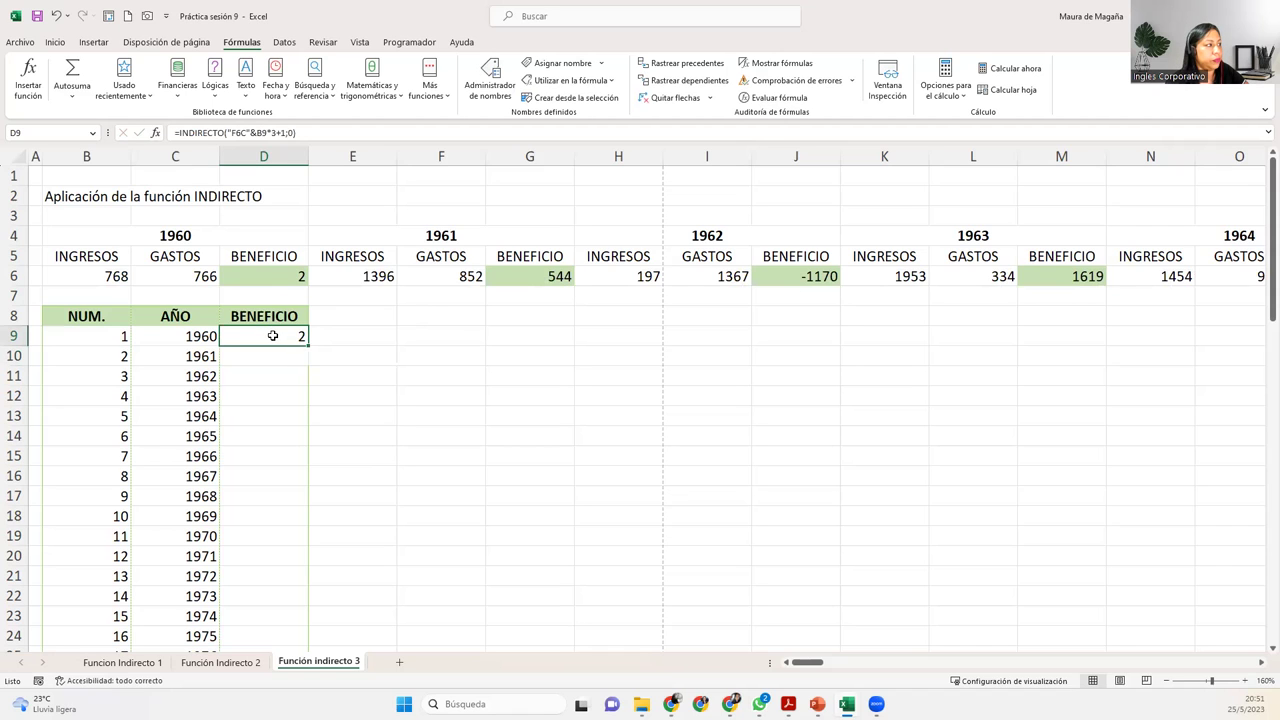
Open D9's =INDIRECTO("F6C"&B9*3+1;0) for editing to examine its arguments
{"action": "double_click", "coordinate": [286, 336]}
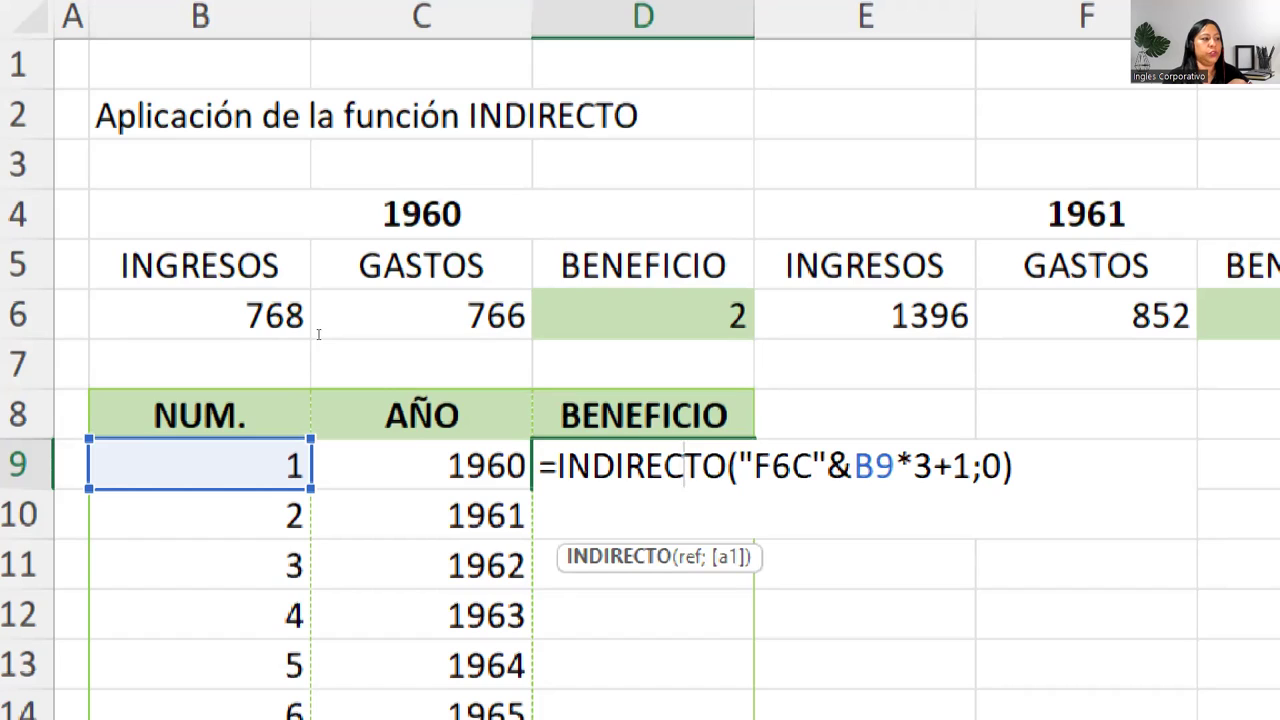
{"action": "key", "text": "End"}
{"action": "key", "text": "Left"}
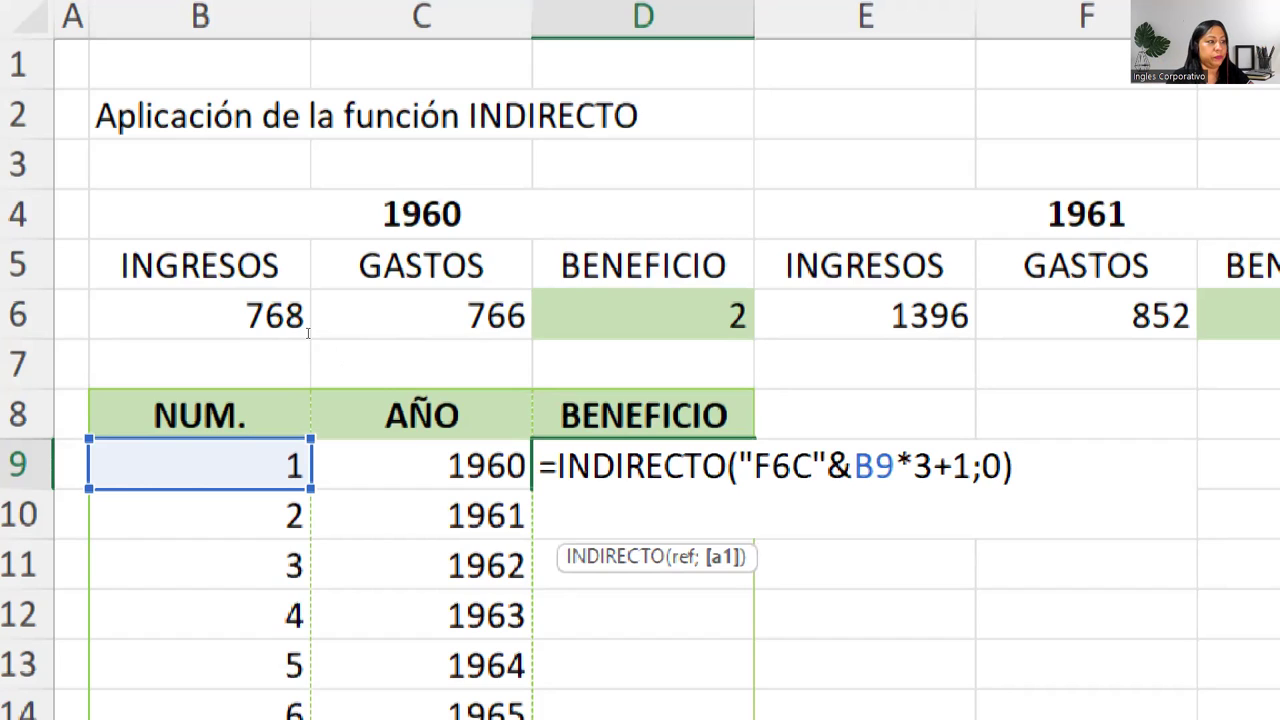
{"action": "key", "text": "shift+Right"}
{"action": "key", "text": "shift+Right"}
{"action": "key", "text": "shift+Right"}
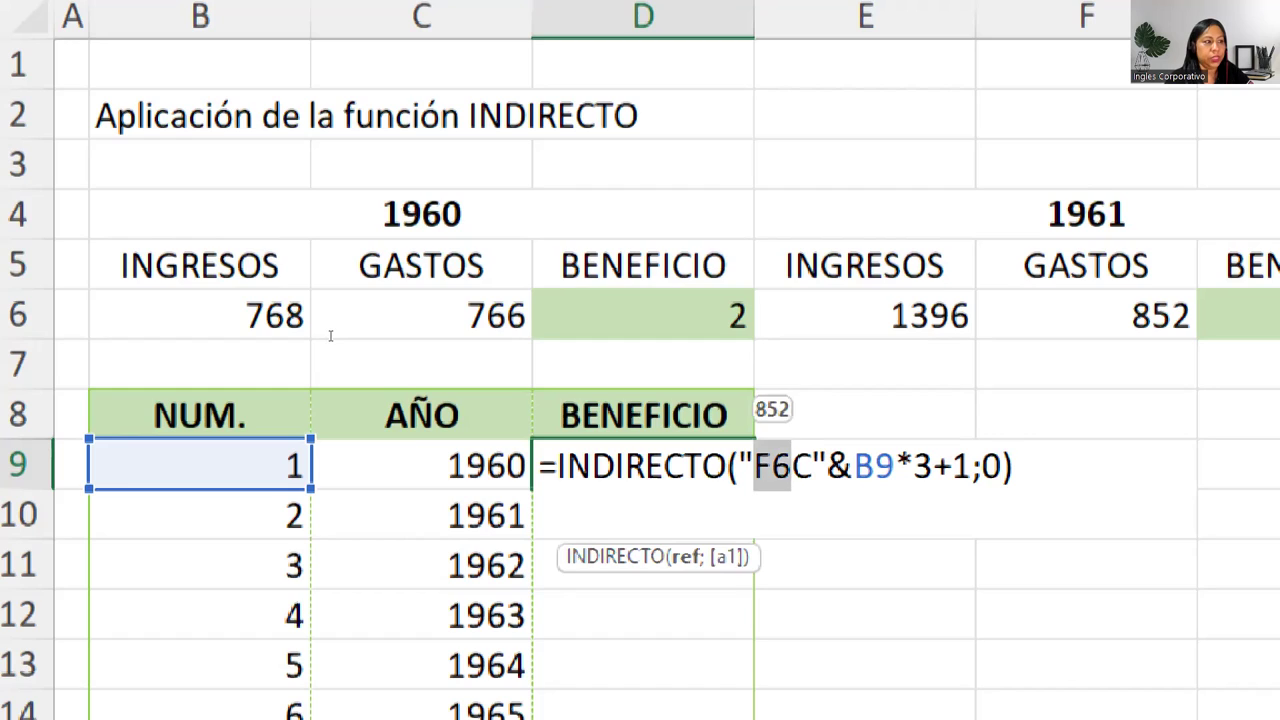
{"action": "key", "text": "Right"}
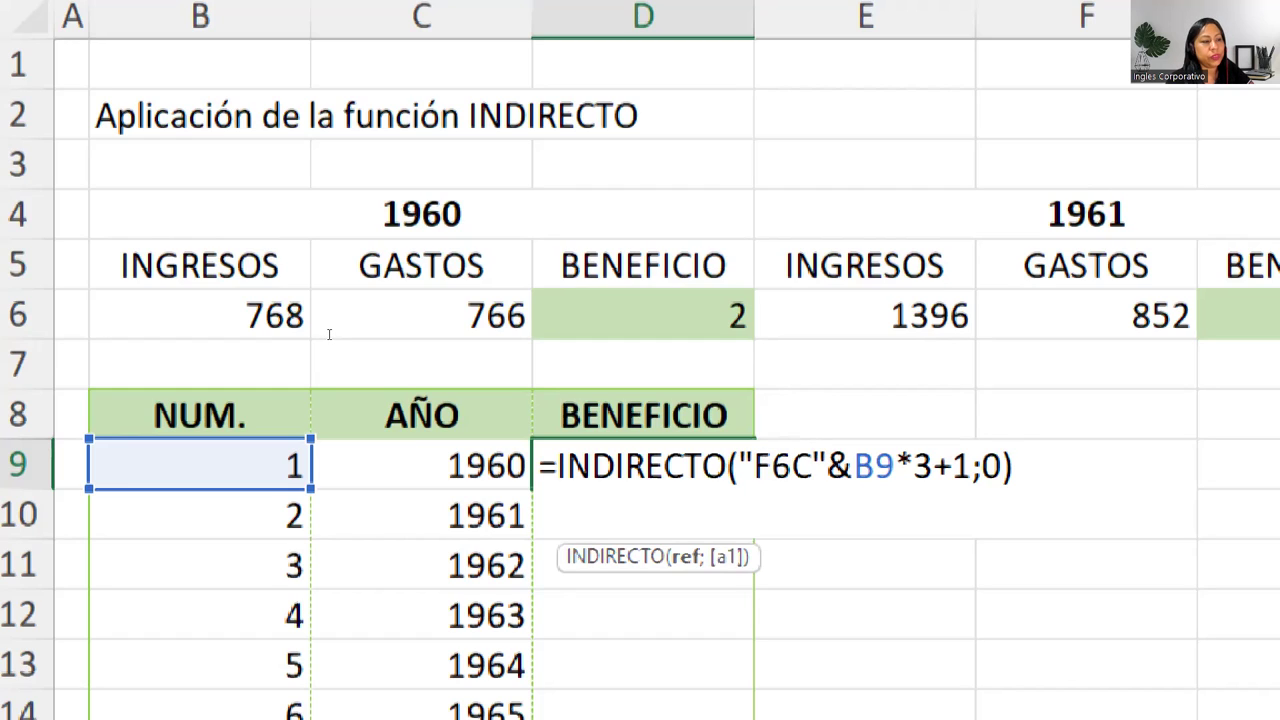
{"action": "key", "text": "shift+Left"}
{"action": "key", "text": "Right"}
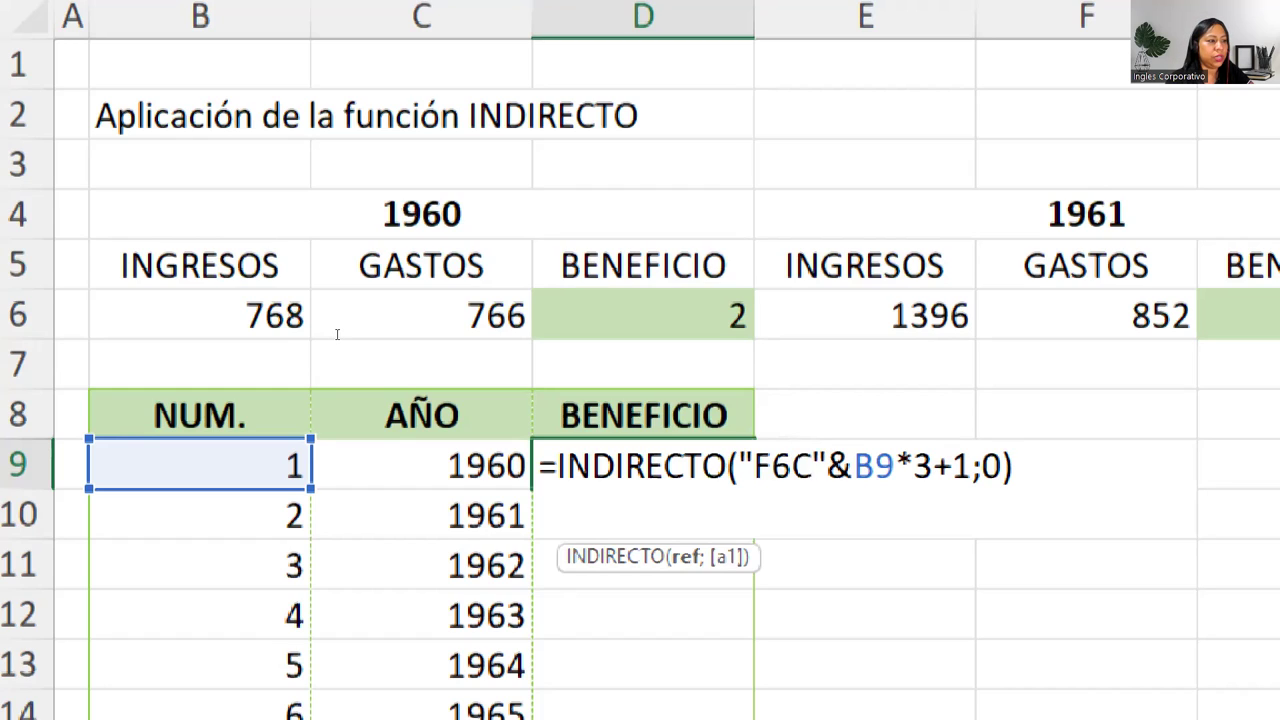
{"action": "key", "text": "shift+Left"}
{"action": "key", "text": "shift+Left"}
{"action": "key", "text": "shift+Left"}
{"action": "key", "text": "shift+Left"}
{"action": "key", "text": "shift+Left"}
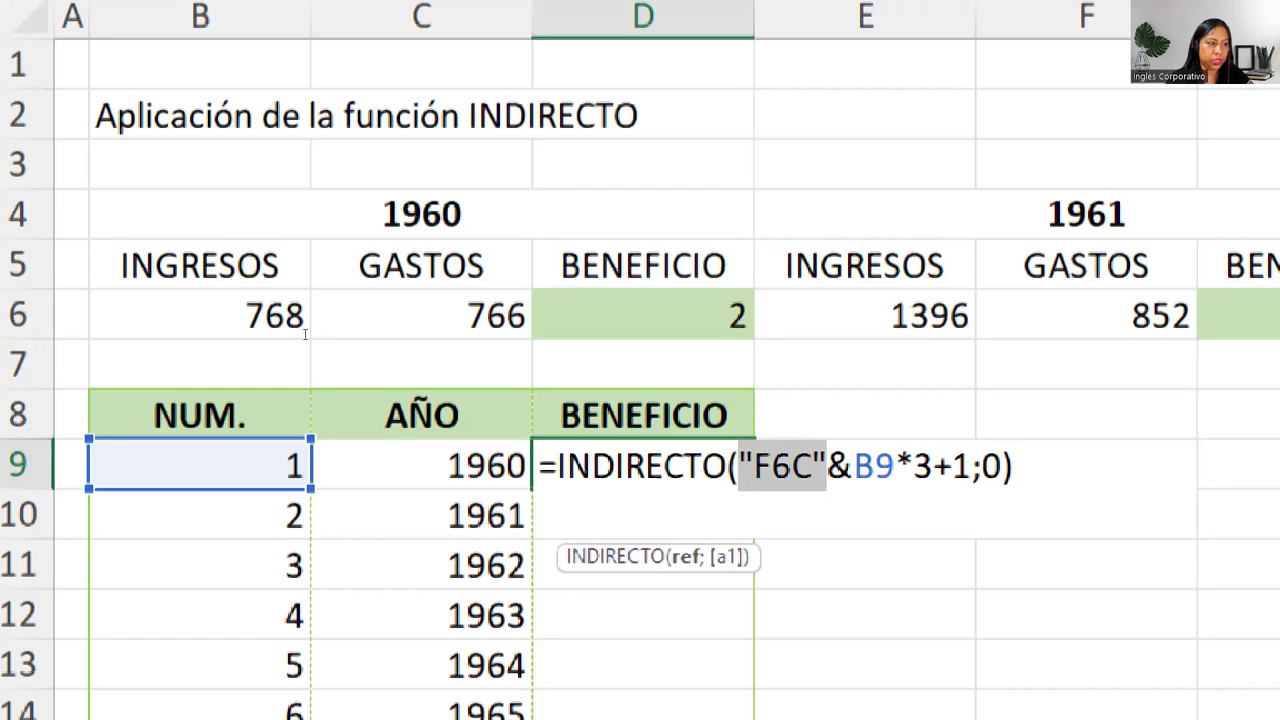
{"action": "key", "text": "shift+Left"}
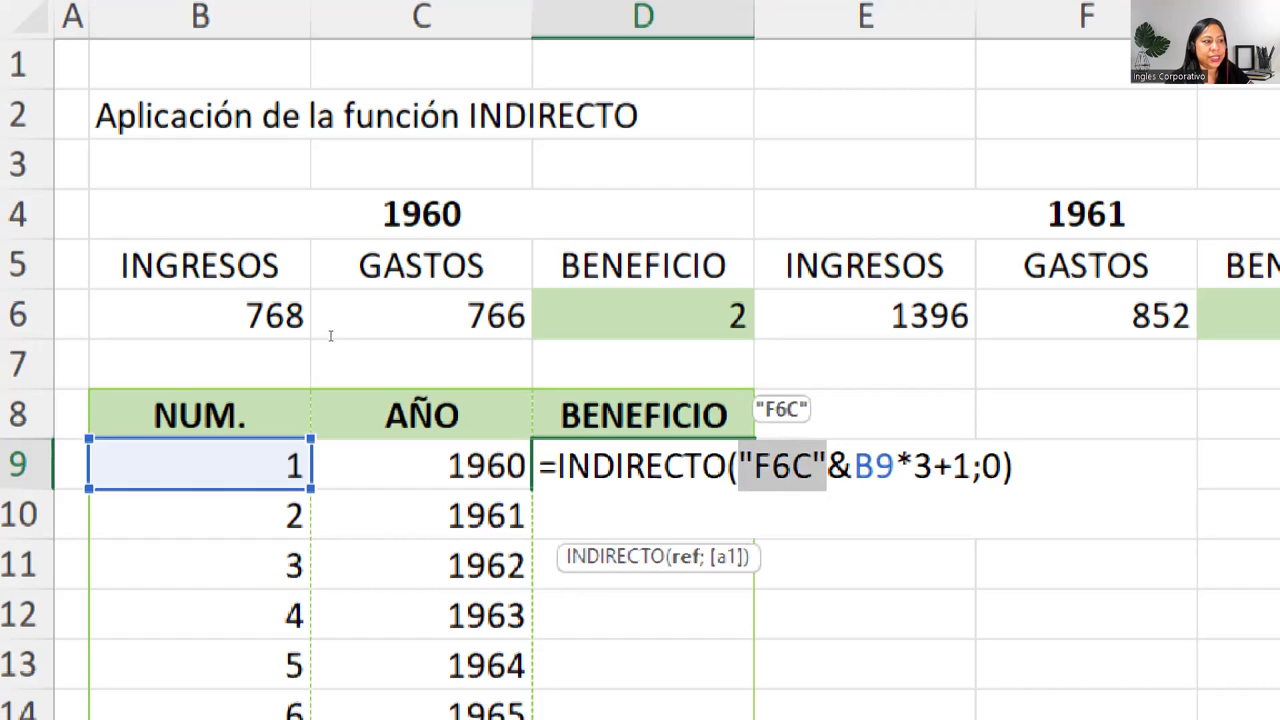
{"action": "key", "text": "Right"}
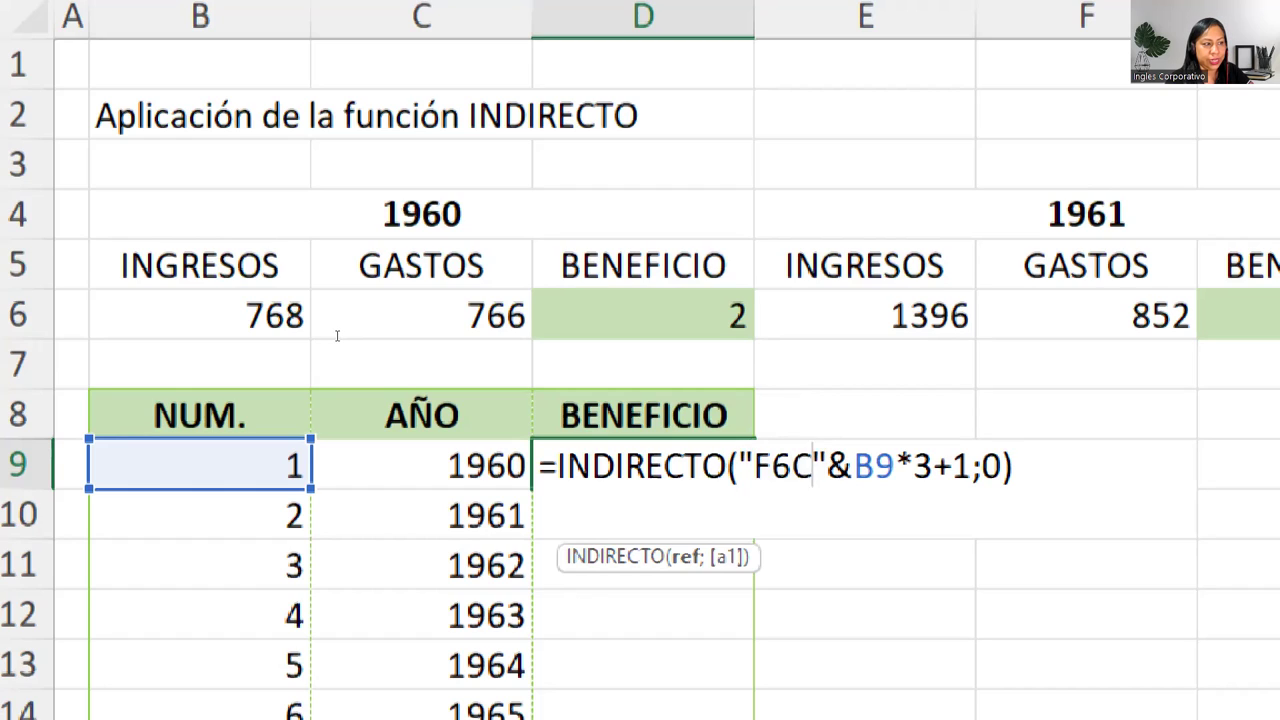
{"action": "key", "text": "Right"}
{"action": "key", "text": "shift+Right"}
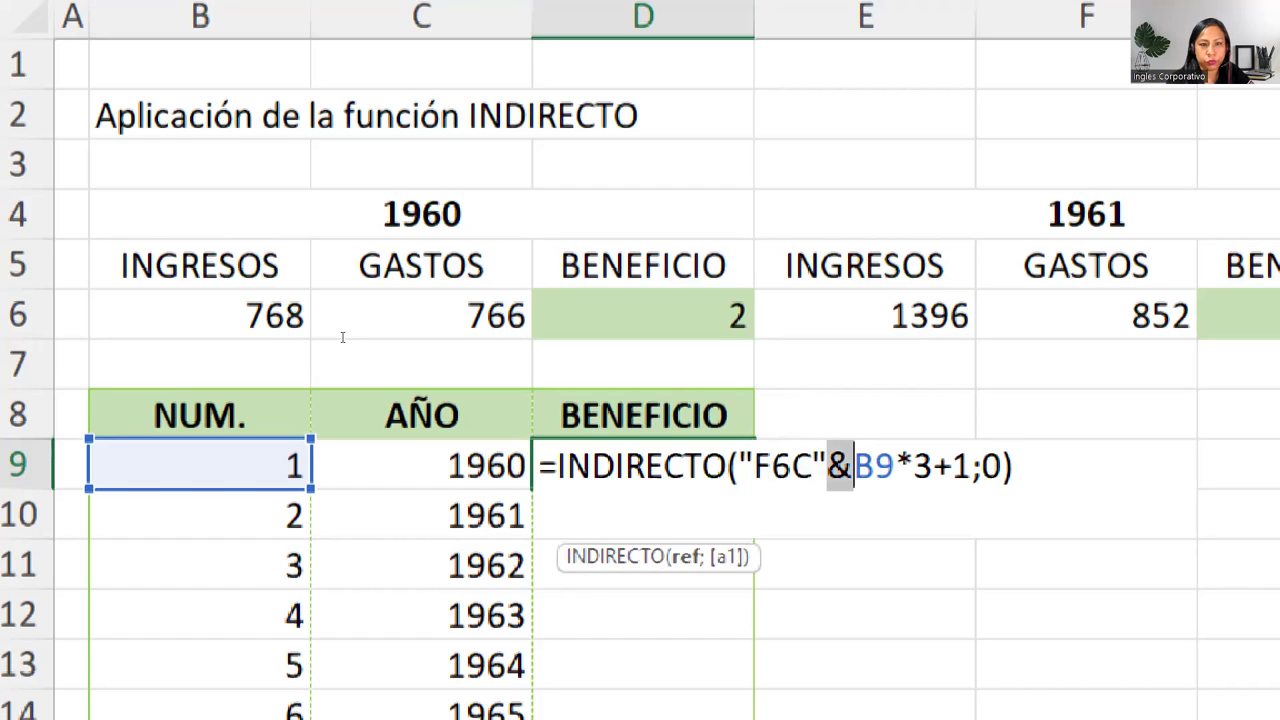
{"action": "key", "text": "Right"}
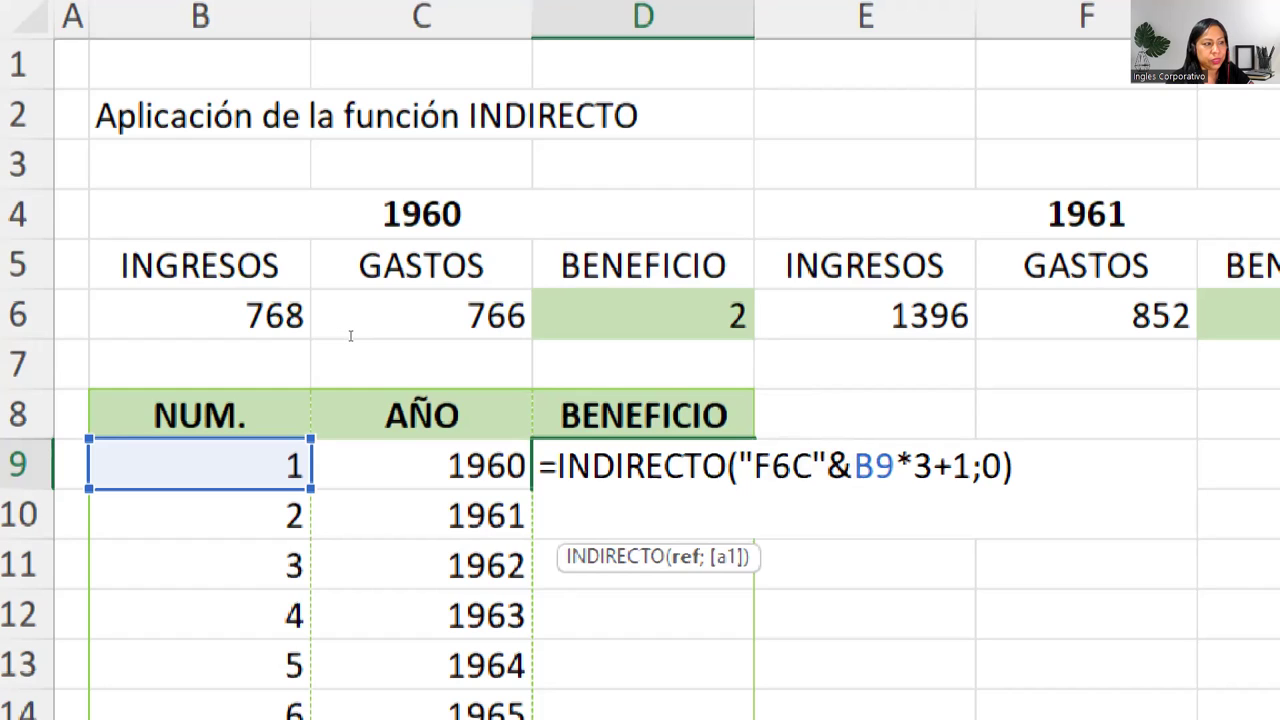
{"action": "key", "text": "shift+Right"}
{"action": "key", "text": "shift+Right"}
{"action": "key", "text": "shift+Right"}
{"action": "key", "text": "shift+Right"}
{"action": "key", "text": "shift+Right"}
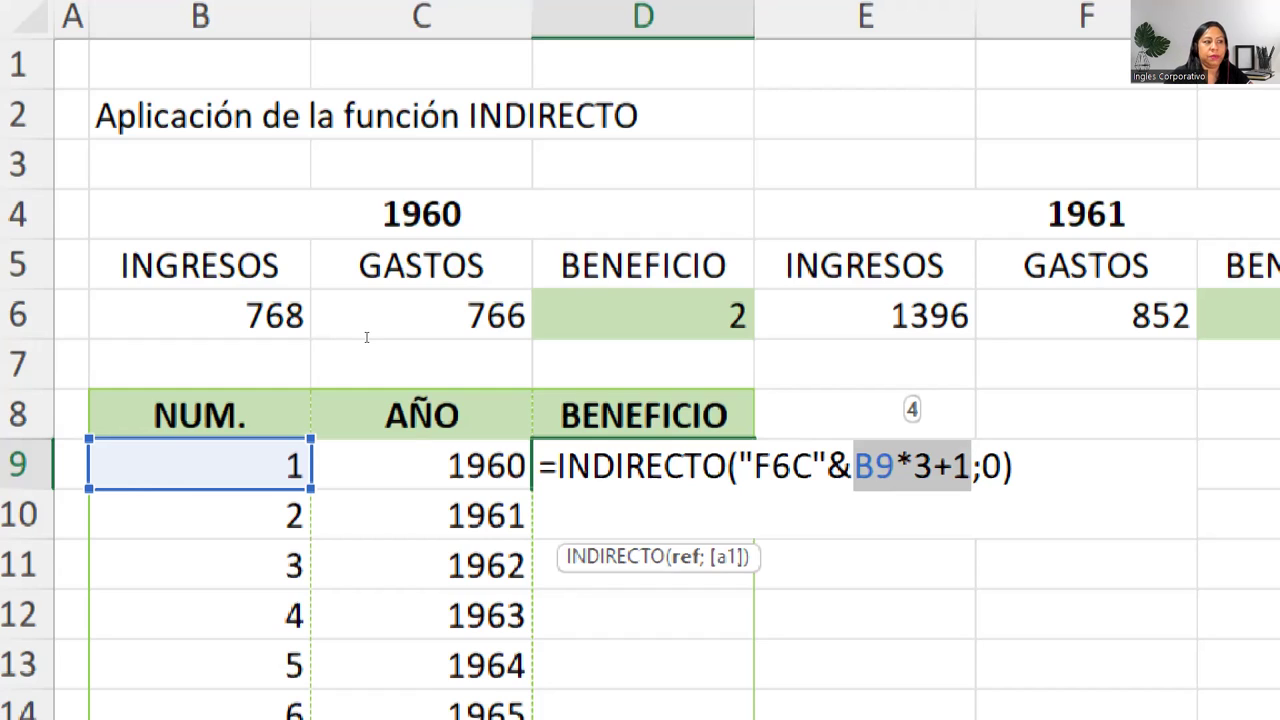
Highlight B9*3+1 in D9's formula to preview its value, then commit the formula
{"action": "key", "text": "Left"}
{"action": "key", "text": "Left"}
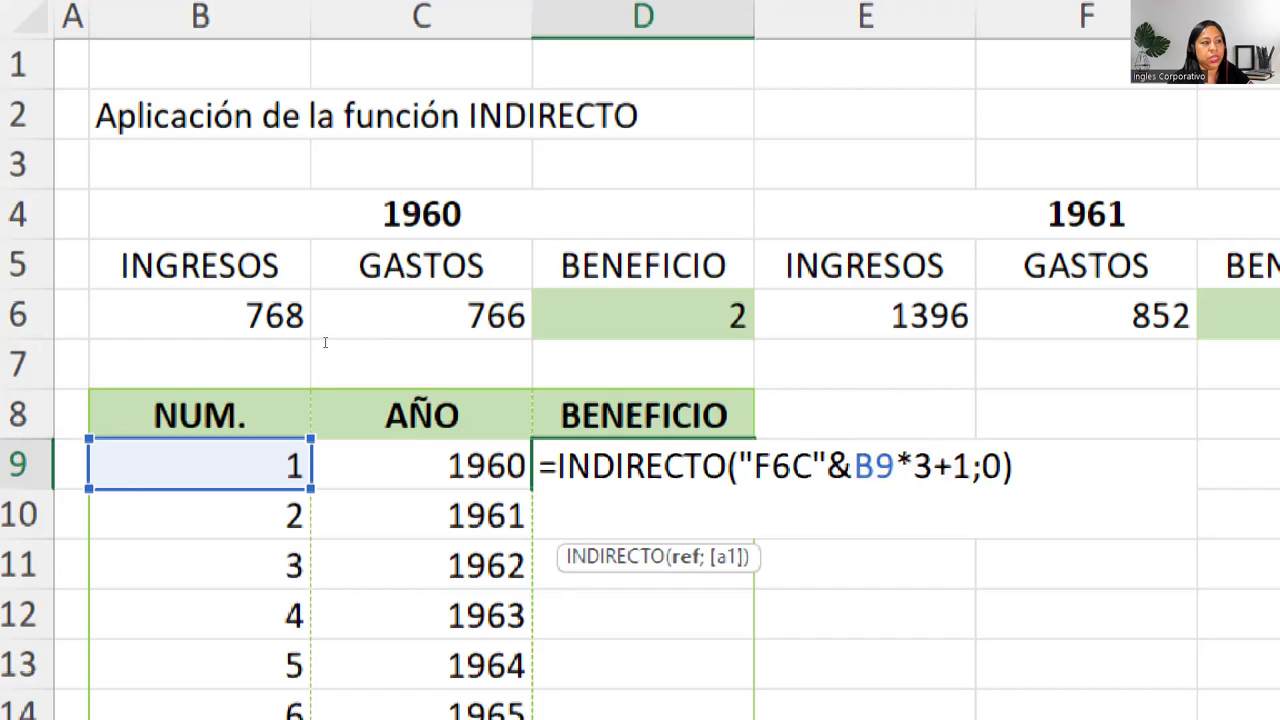
{"action": "key", "text": "Right"}
{"action": "key", "text": "Right"}
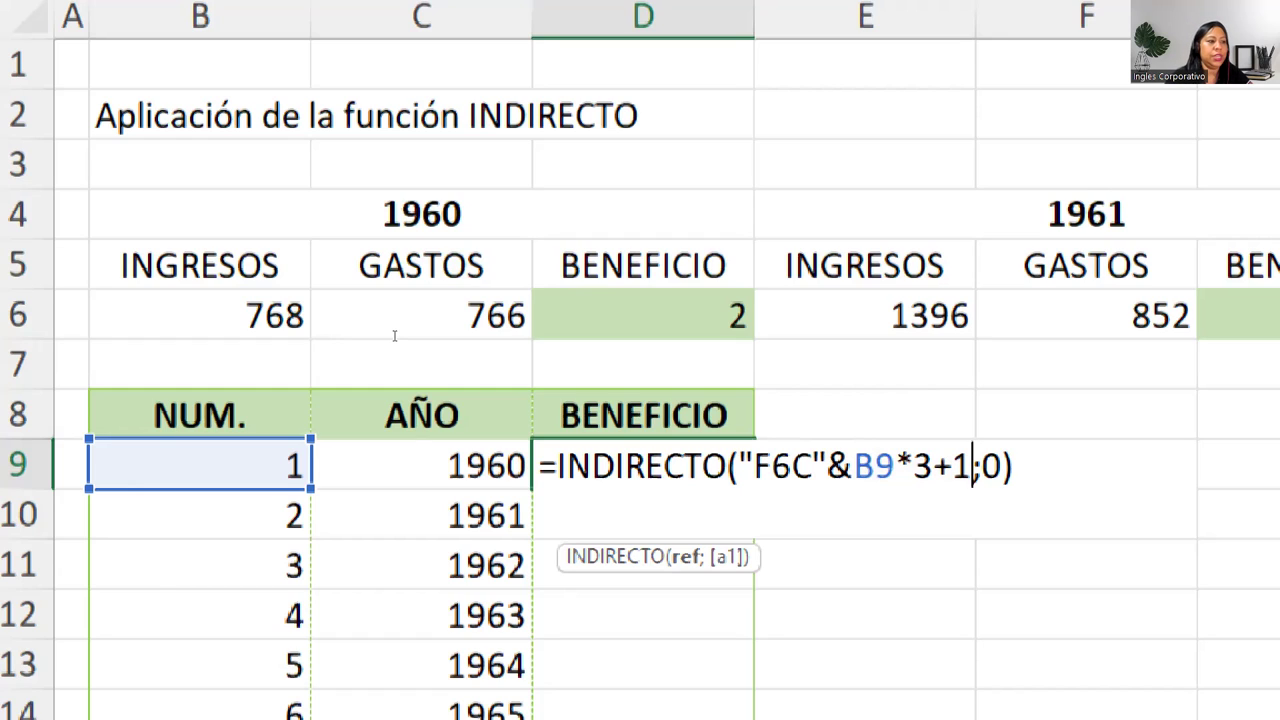
{"action": "key", "text": "shift+Left"}
{"action": "key", "text": "shift+Left"}
{"action": "key", "text": "shift+Left"}
{"action": "key", "text": "shift+Left"}
{"action": "key", "text": "shift+Left"}
{"action": "key", "text": "shift+Left"}
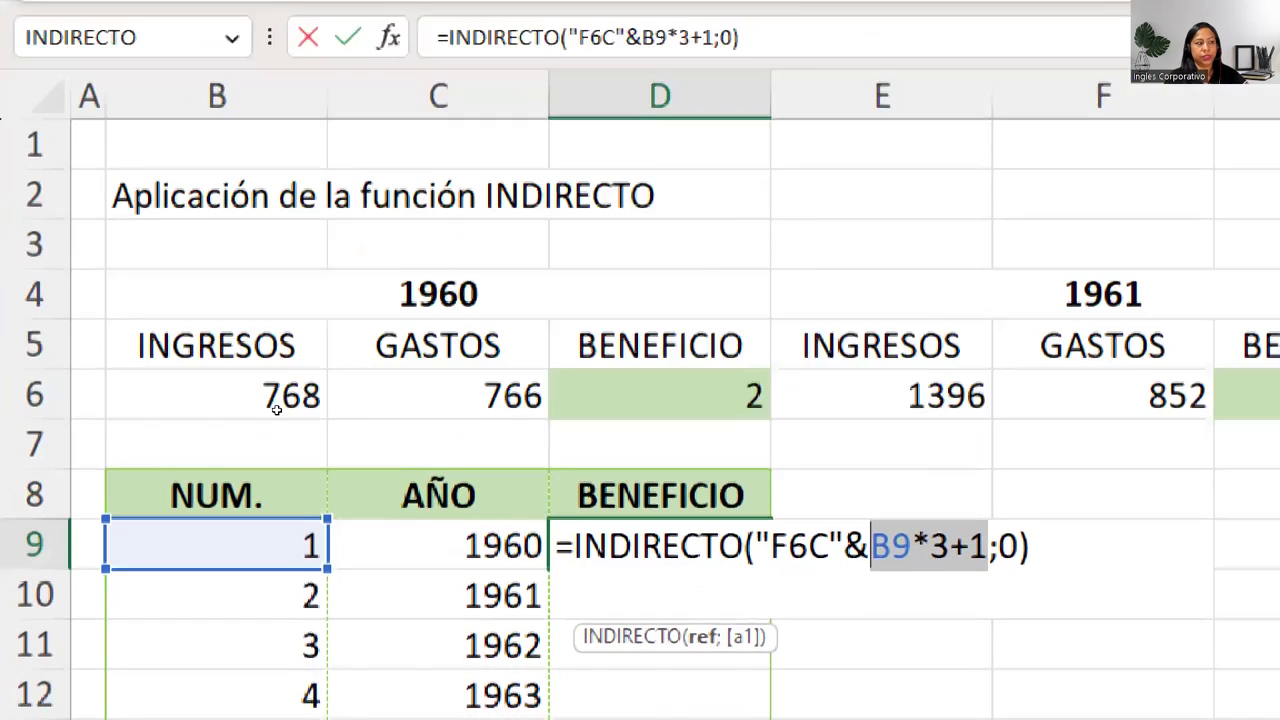
{"action": "key", "text": "End"}
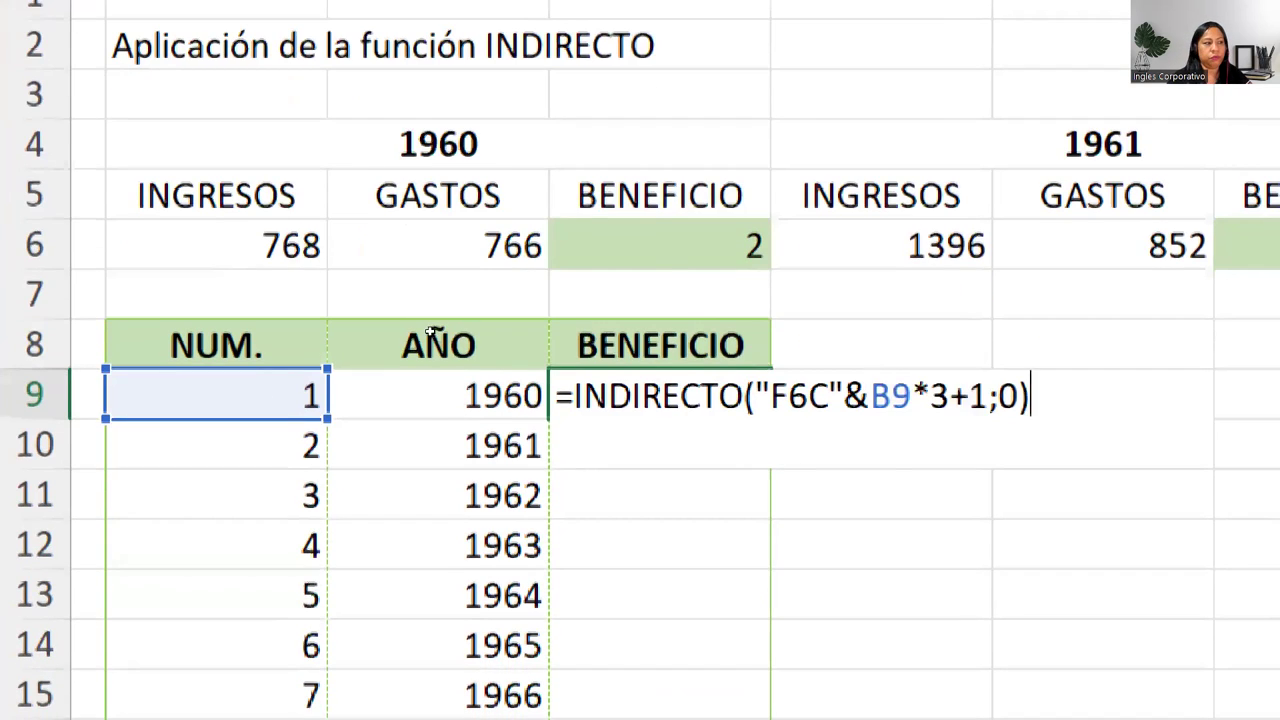
{"action": "key", "text": "Return"}
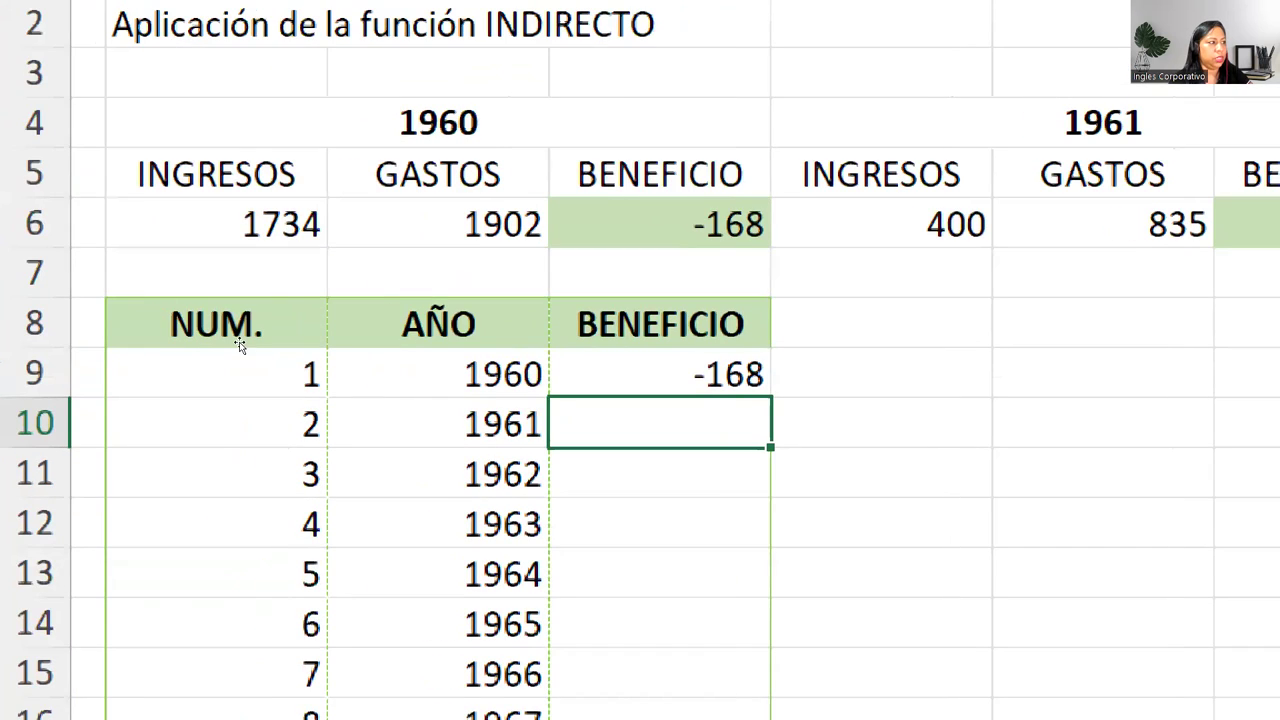
Fill D9's formula down into D10 and check that it references B10
{"action": "key", "text": "Up"}
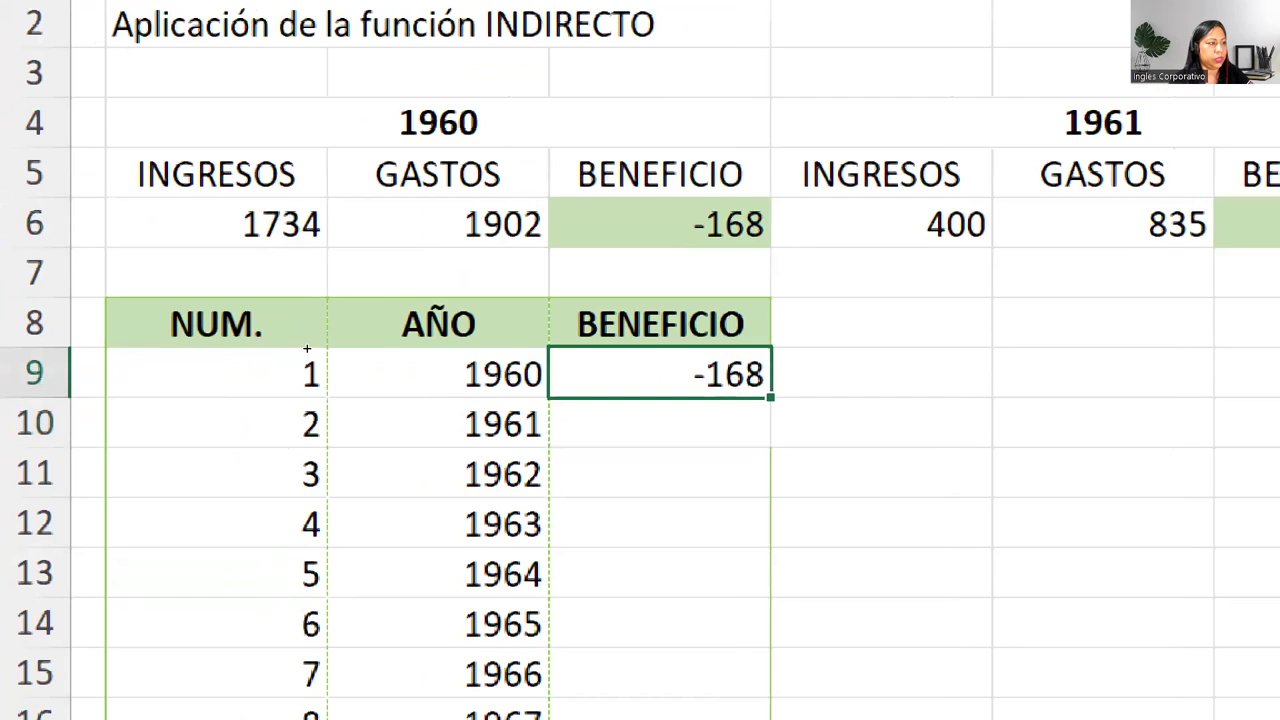
{"action": "key", "text": "shift+Down"}
{"action": "key", "text": "ctrl+d"}
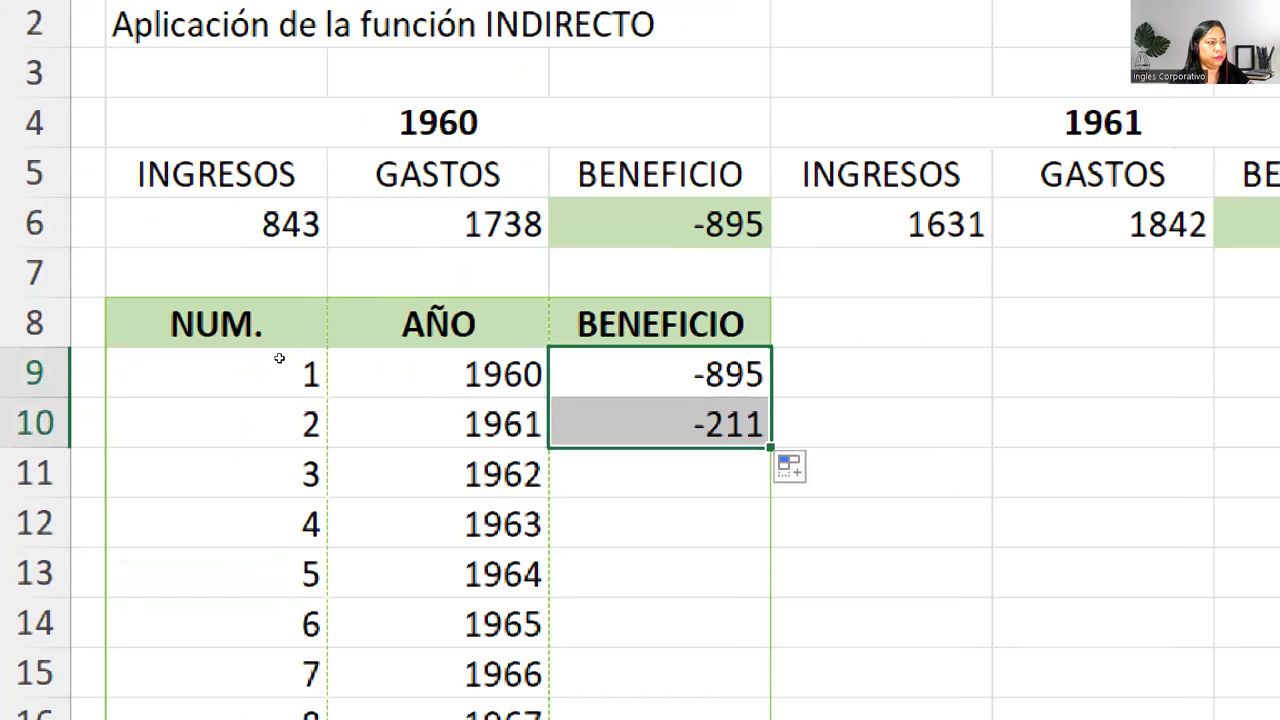
{"action": "key", "text": "Down"}
{"action": "key", "text": "F2"}
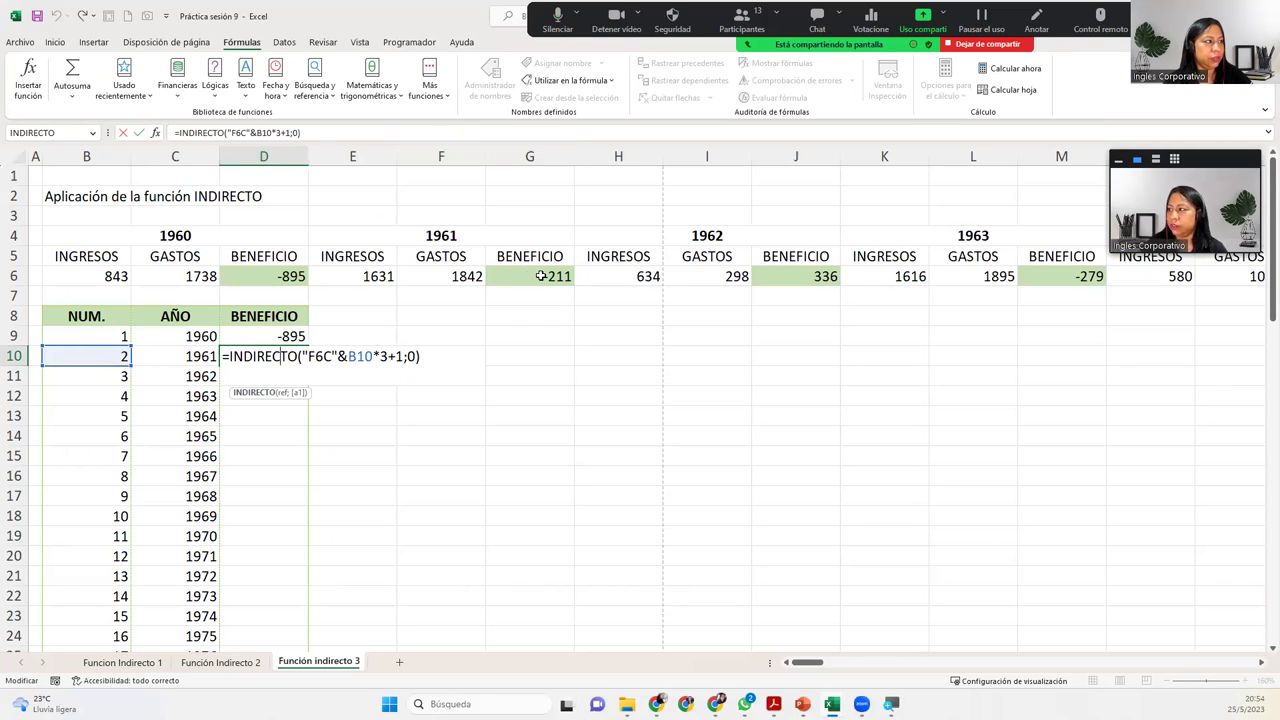
Commit D10 and fill the BENEFICIO formula down the column to row 71
{"action": "key", "text": "Return"}
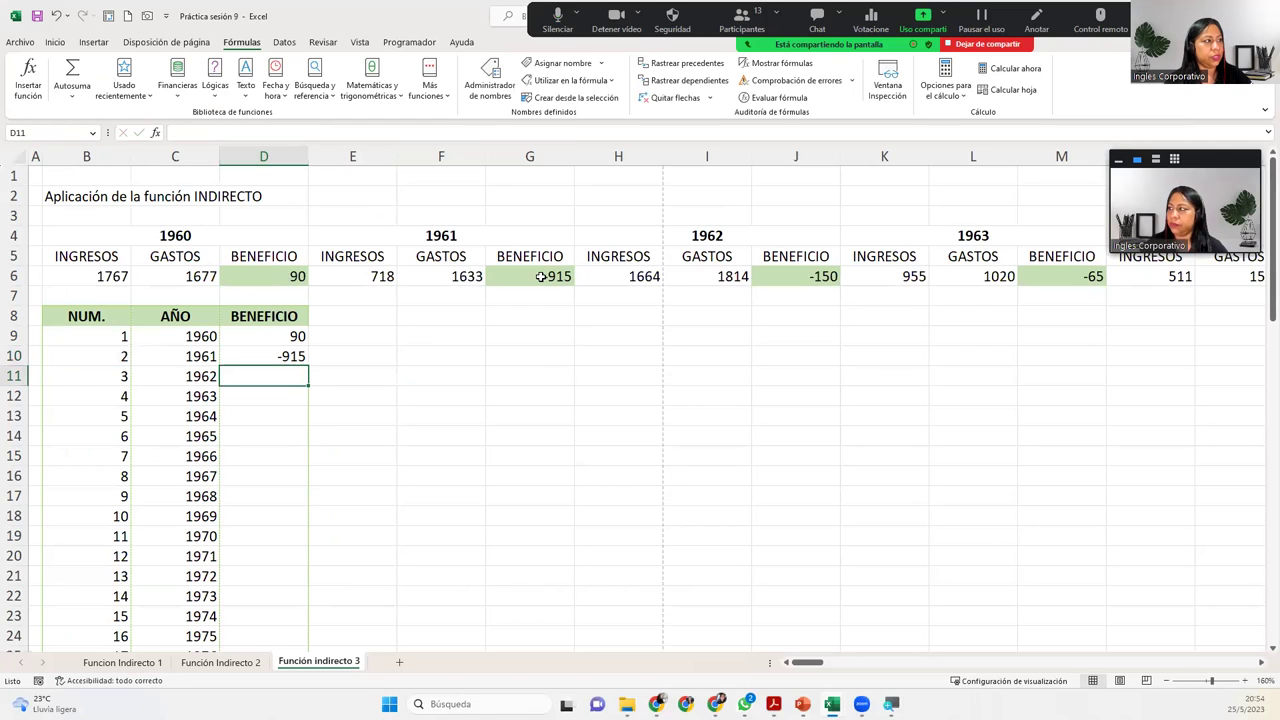
{"action": "left_click", "coordinate": [540, 277]}
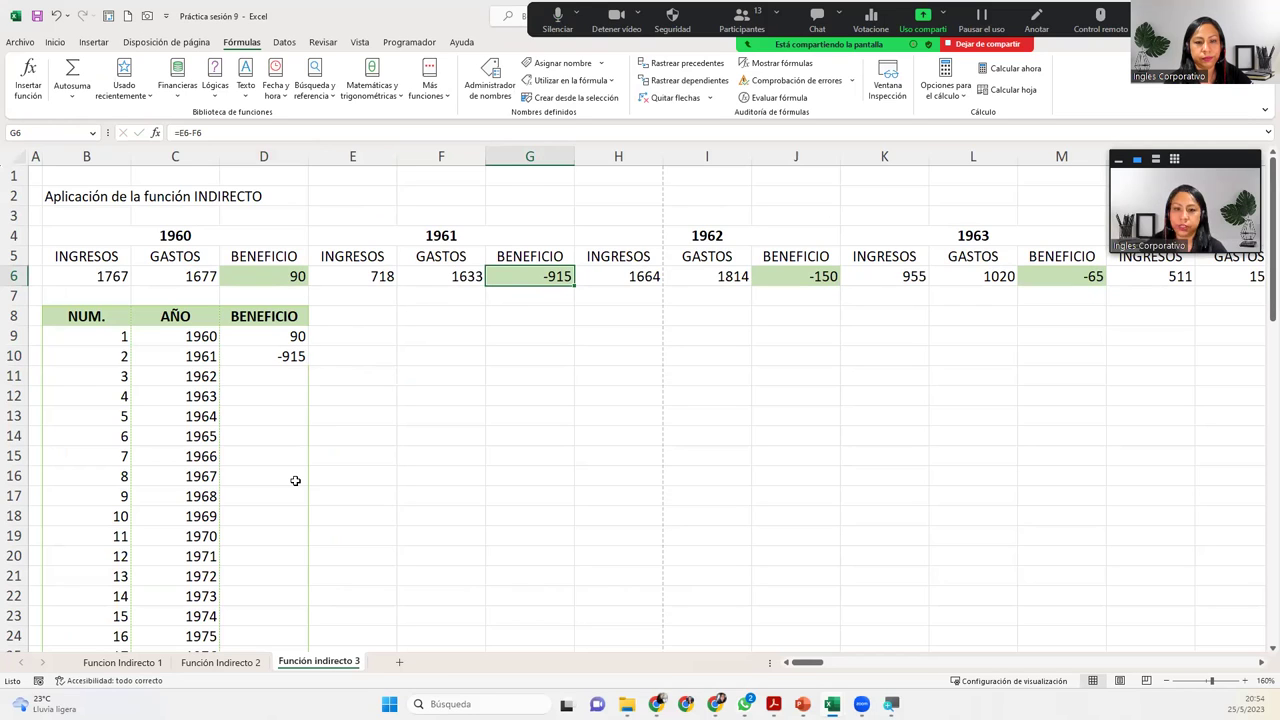
{"action": "left_click", "coordinate": [298, 359]}
{"action": "double_click", "coordinate": [307, 366]}
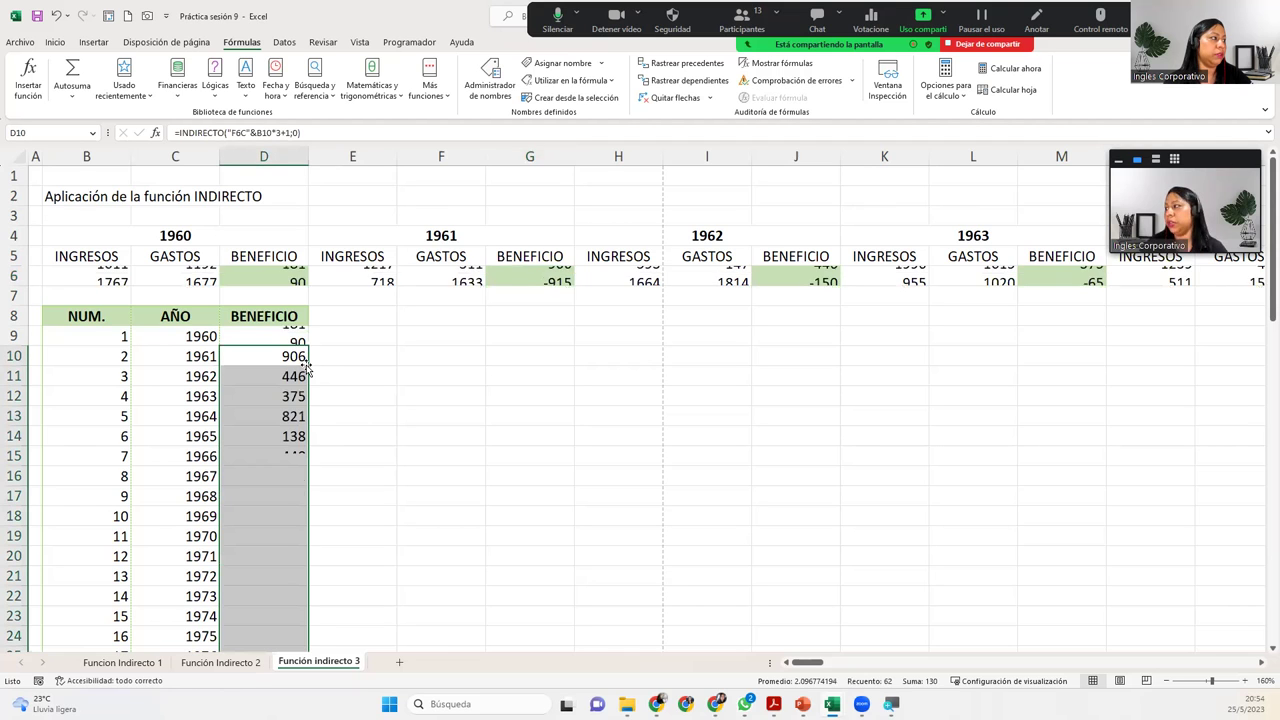
Check the last filled row against the final benefit at the end of row 6
{"action": "key", "text": "Down"}
{"action": "key", "text": "Down"}
{"action": "key", "text": "Down"}
{"action": "key", "text": "Down"}
{"action": "key", "text": "Down"}
{"action": "key", "text": "Down"}
{"action": "key", "text": "Down"}
{"action": "key", "text": "Down"}
{"action": "key", "text": "Down"}
{"action": "key", "text": "Down"}
{"action": "key", "text": "Down"}
{"action": "key", "text": "Down"}
{"action": "key", "text": "Down"}
{"action": "key", "text": "Down"}
{"action": "key", "text": "Down"}
{"action": "key", "text": "Down"}
{"action": "key", "text": "Down"}
{"action": "key", "text": "Down"}
{"action": "key", "text": "Down"}
{"action": "key", "text": "Down"}
{"action": "key", "text": "Down"}
{"action": "key", "text": "Down"}
{"action": "key", "text": "Down"}
{"action": "key", "text": "Up"}
{"action": "key", "text": "Up"}
{"action": "key", "text": "Up"}
{"action": "key", "text": "Up"}
{"action": "key", "text": "Up"}
{"action": "key", "text": "Up"}
{"action": "key", "text": "Up"}
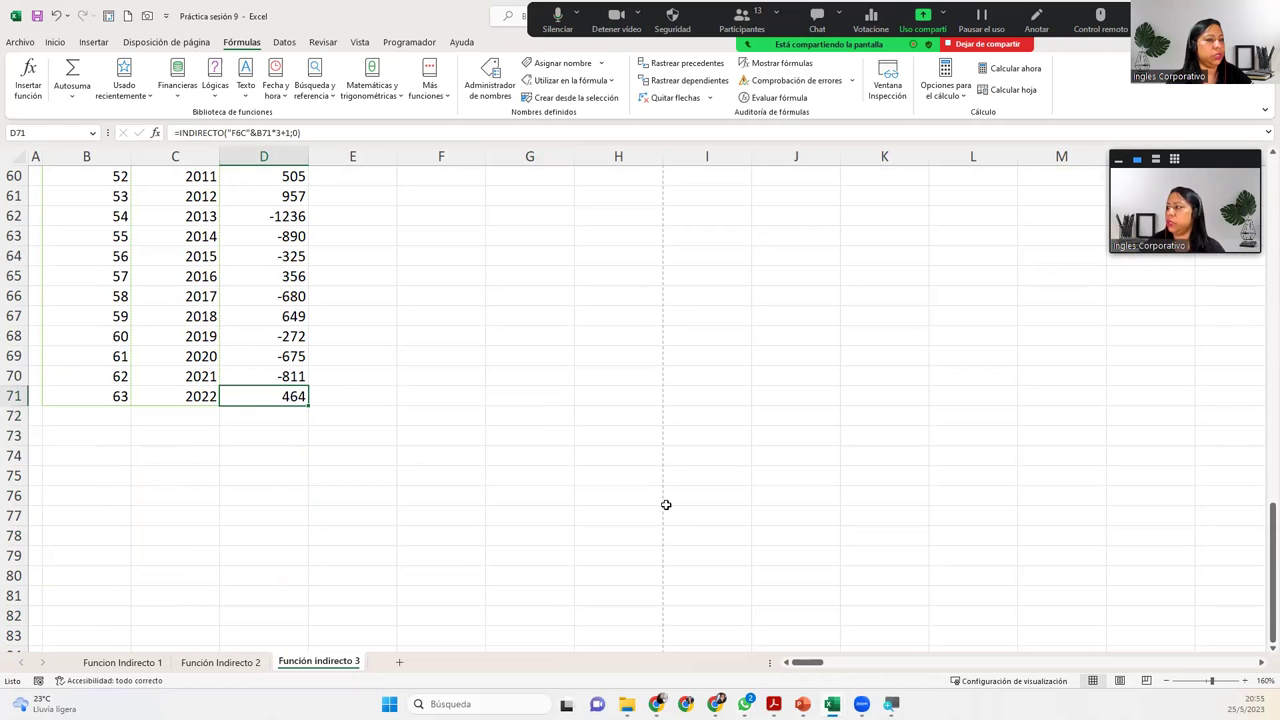
{"action": "left_click_drag", "start_coordinate": [1272, 530], "coordinate": [1261, 107]}
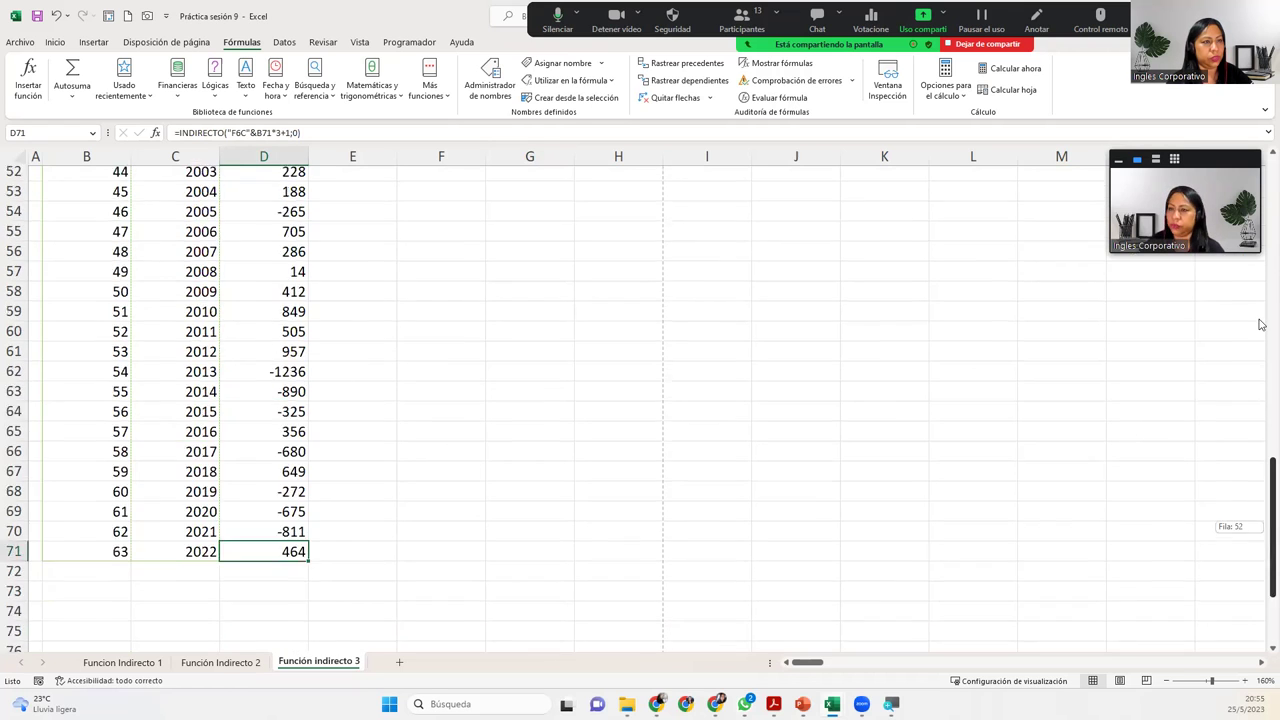
{"action": "left_click", "coordinate": [1011, 272]}
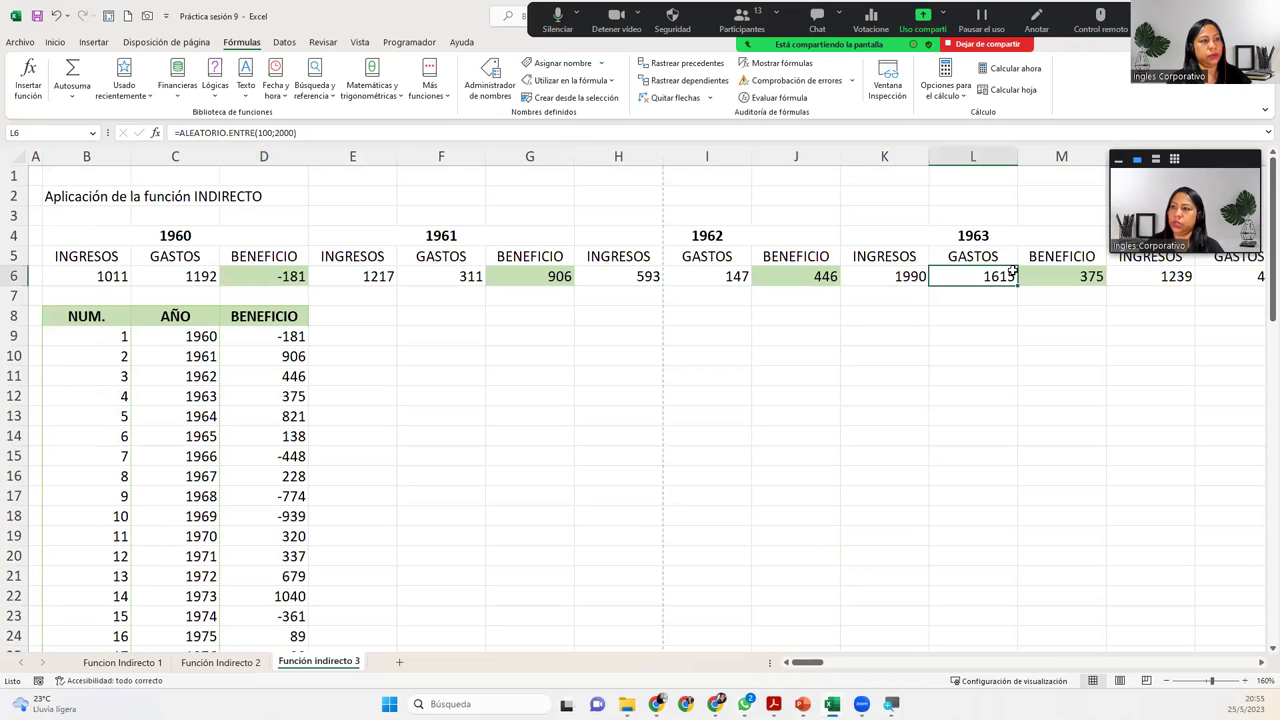
{"action": "key", "text": "ctrl+Right"}
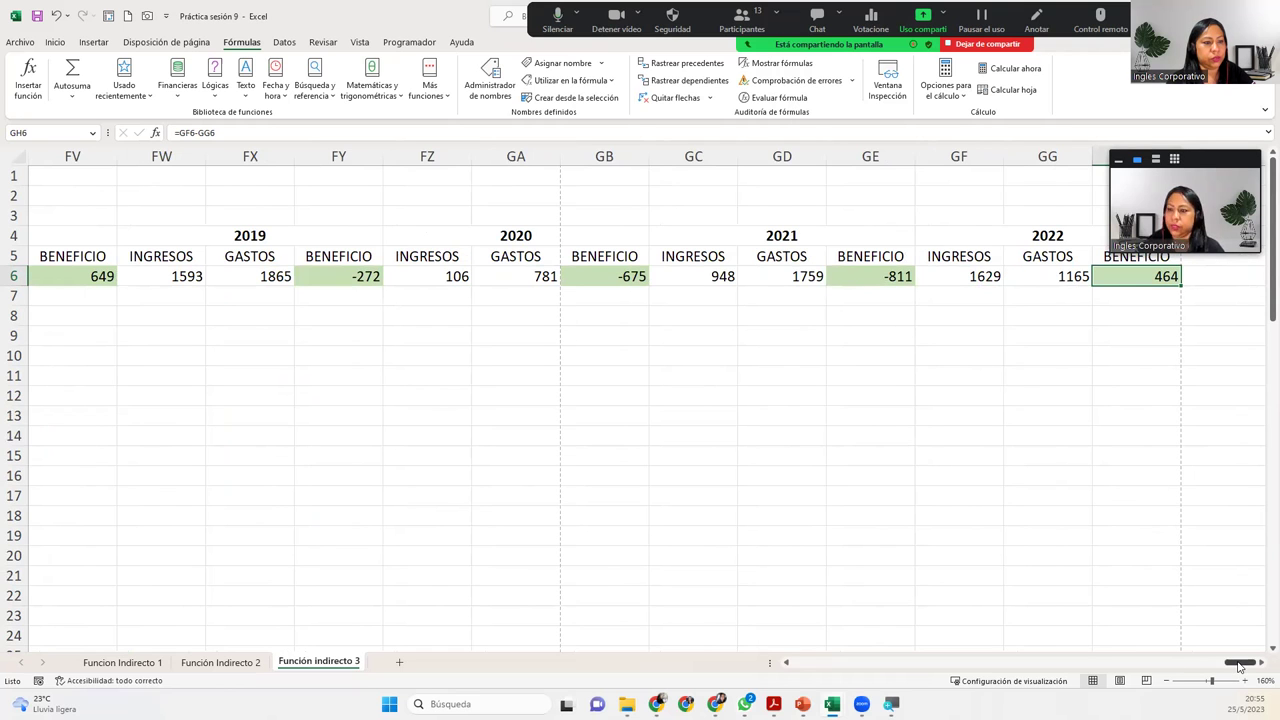
{"action": "mouse_move", "coordinate": [1240, 663]}
{"action": "left_mouse_down"}
{"action": "mouse_move", "coordinate": [1068, 687]}
{"action": "mouse_move", "coordinate": [773, 693]}
{"action": "left_mouse_up"}
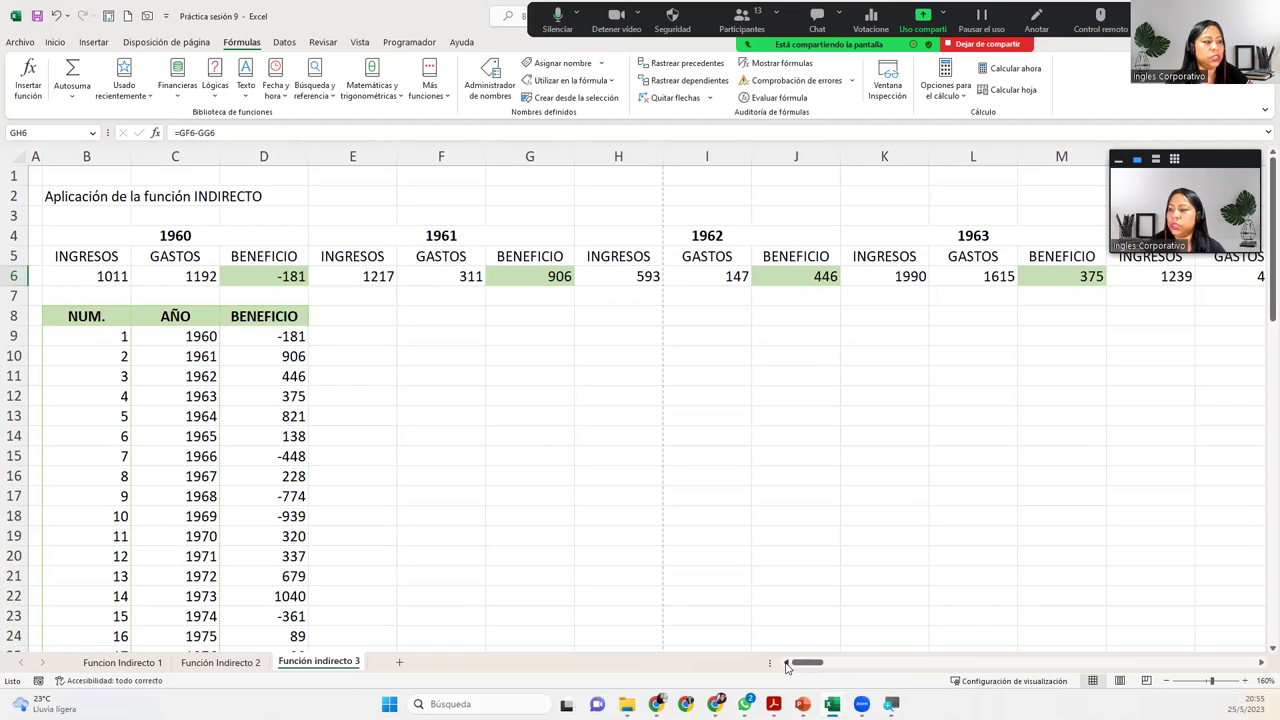
{"action": "left_click", "coordinate": [291, 340]}
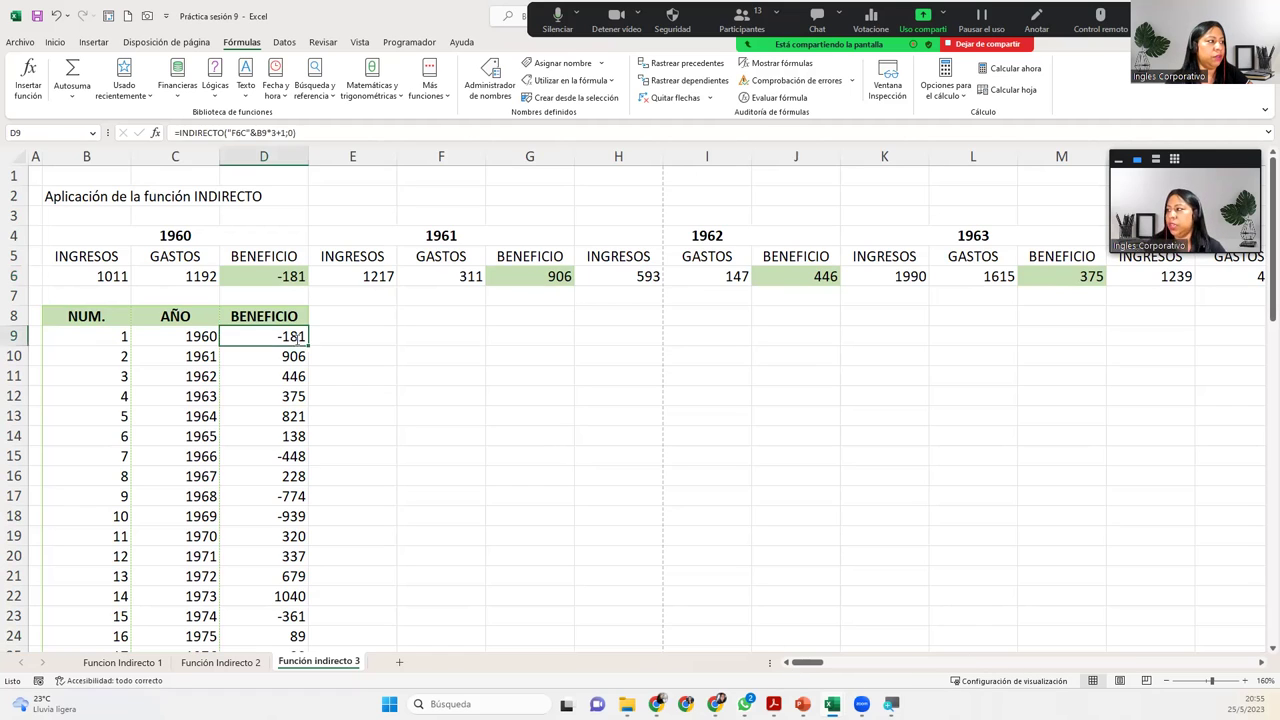
{"action": "double_click", "coordinate": [300, 338]}
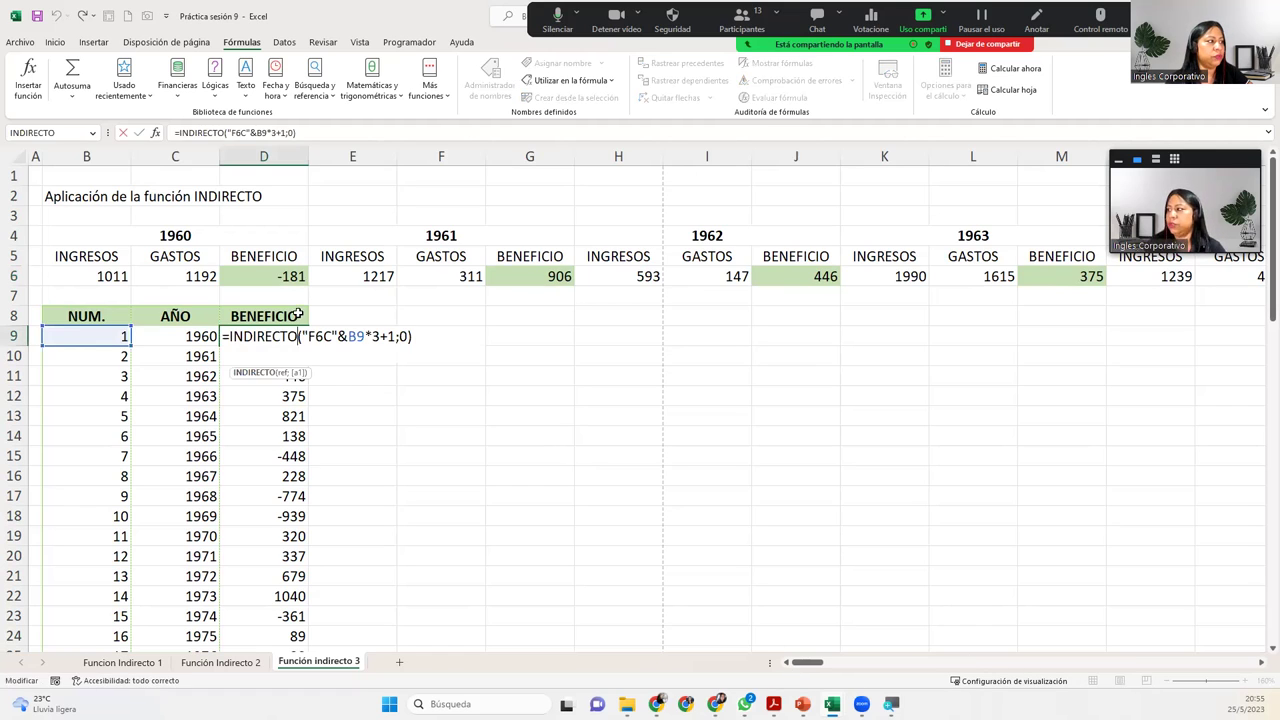
{"action": "left_click", "coordinate": [156, 132]}
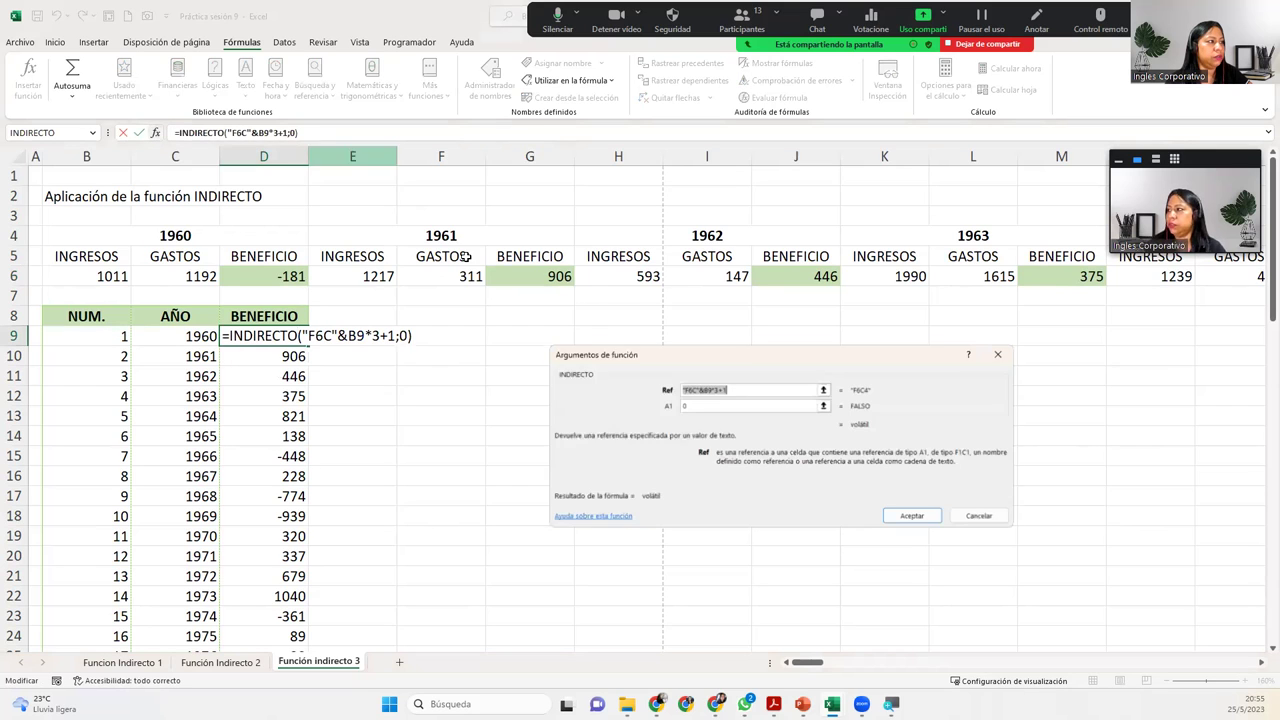
{"action": "left_click", "coordinate": [706, 403]}
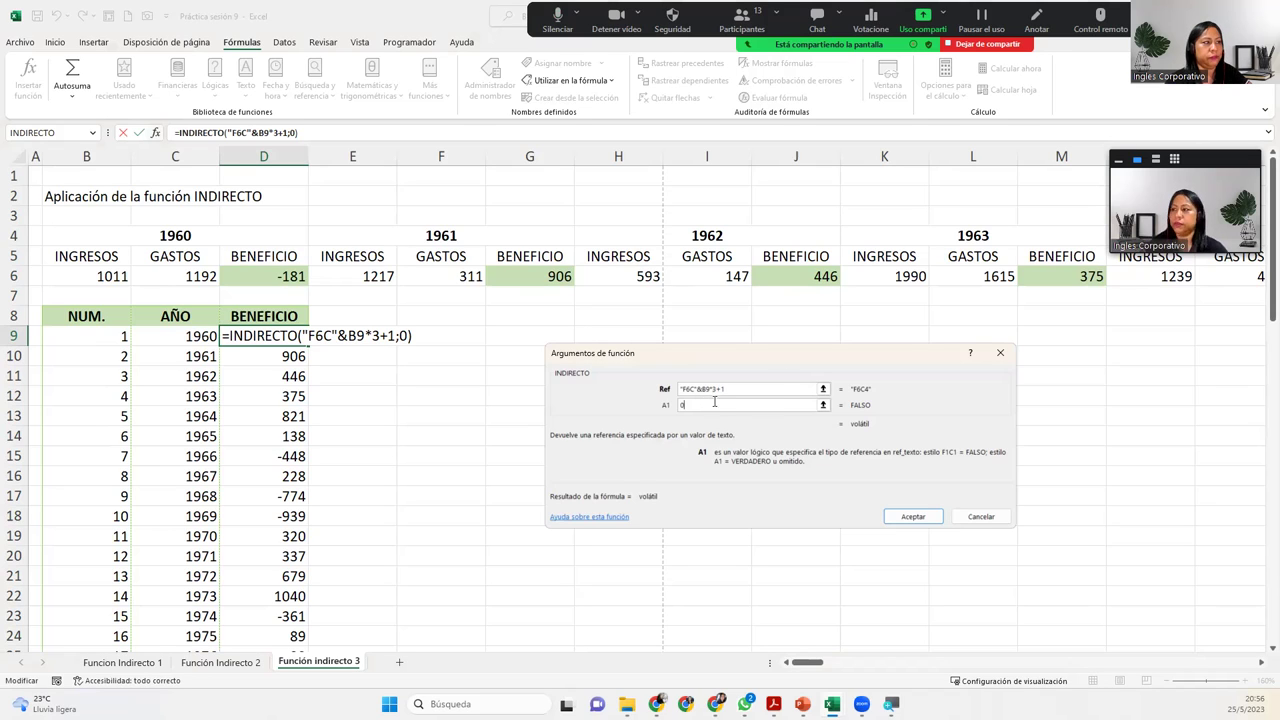
{"action": "left_click", "coordinate": [1000, 353]}
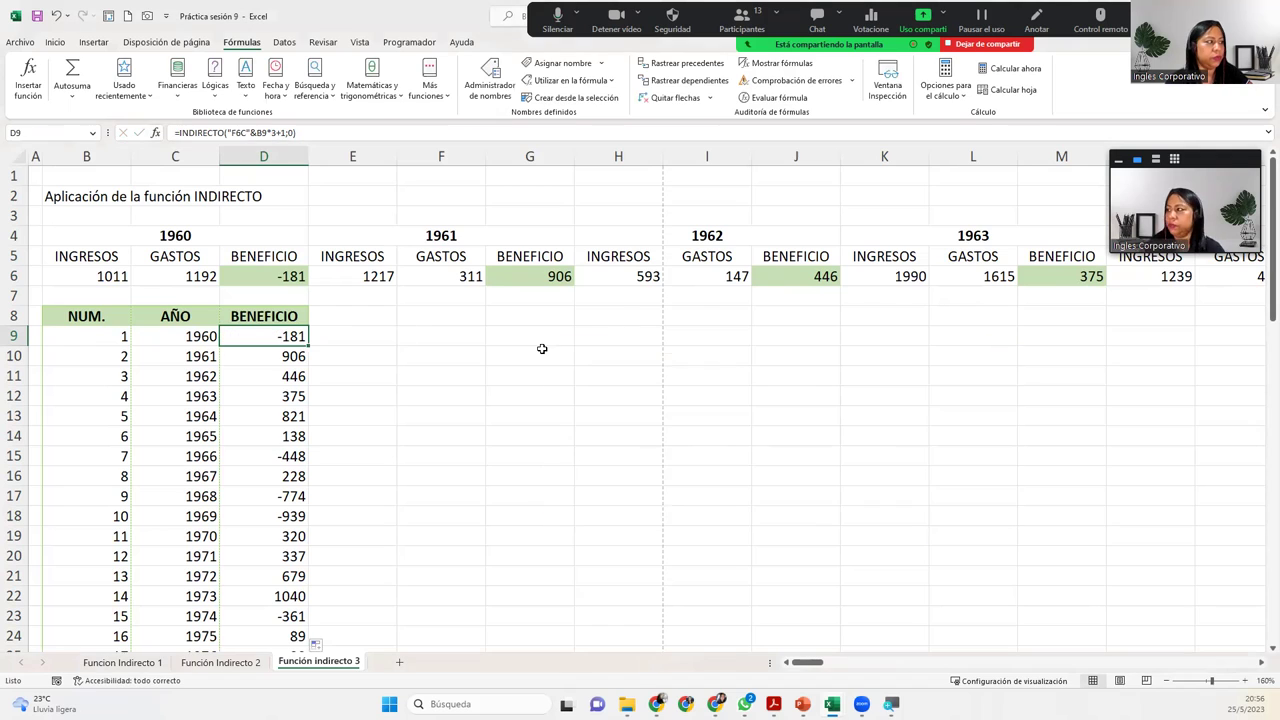
{"action": "left_click_drag", "start_coordinate": [104, 258], "coordinate": [254, 270]}
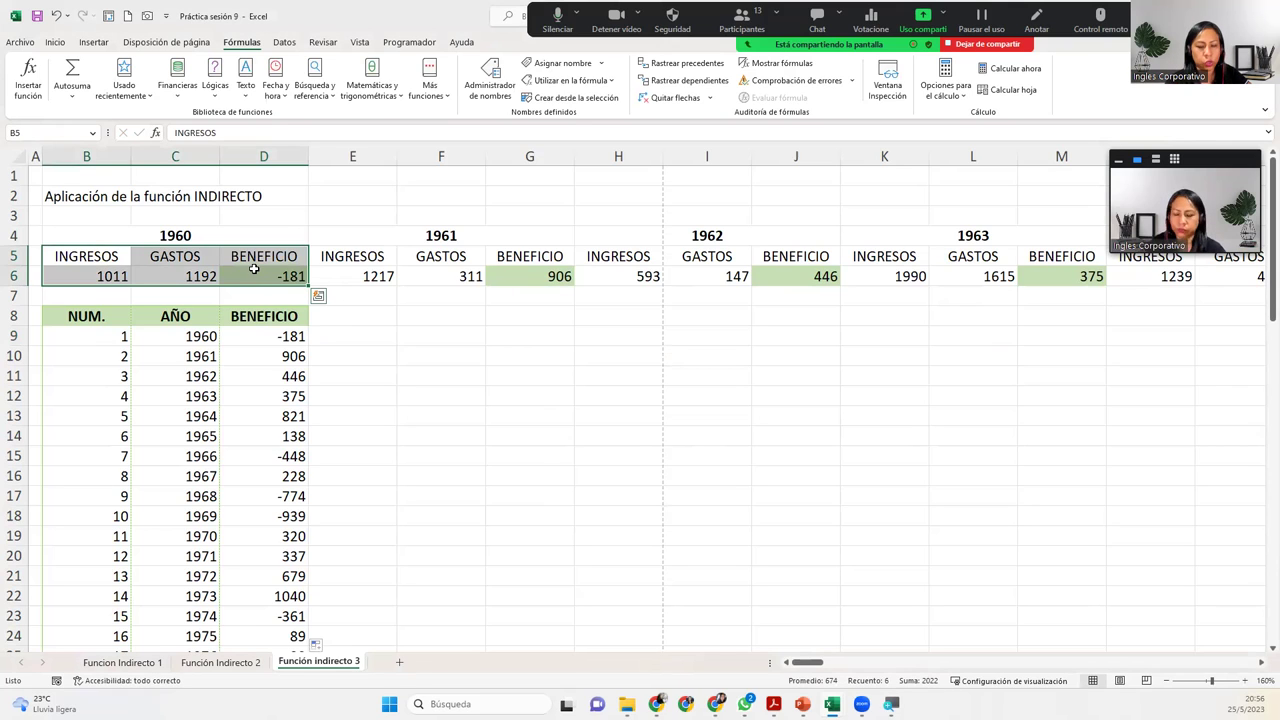
{"action": "left_click", "coordinate": [77, 258]}
{"action": "left_click", "coordinate": [140, 255]}
{"action": "left_click", "coordinate": [244, 272]}
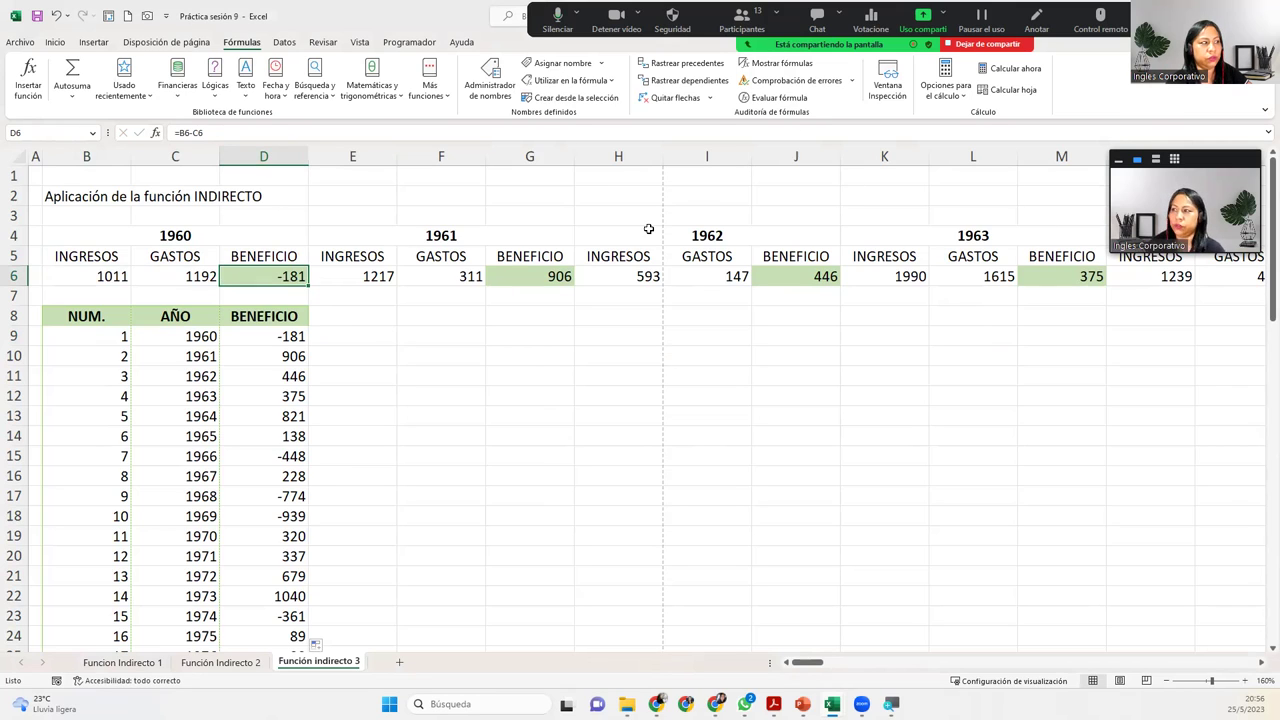
{"action": "left_click", "coordinate": [287, 335]}
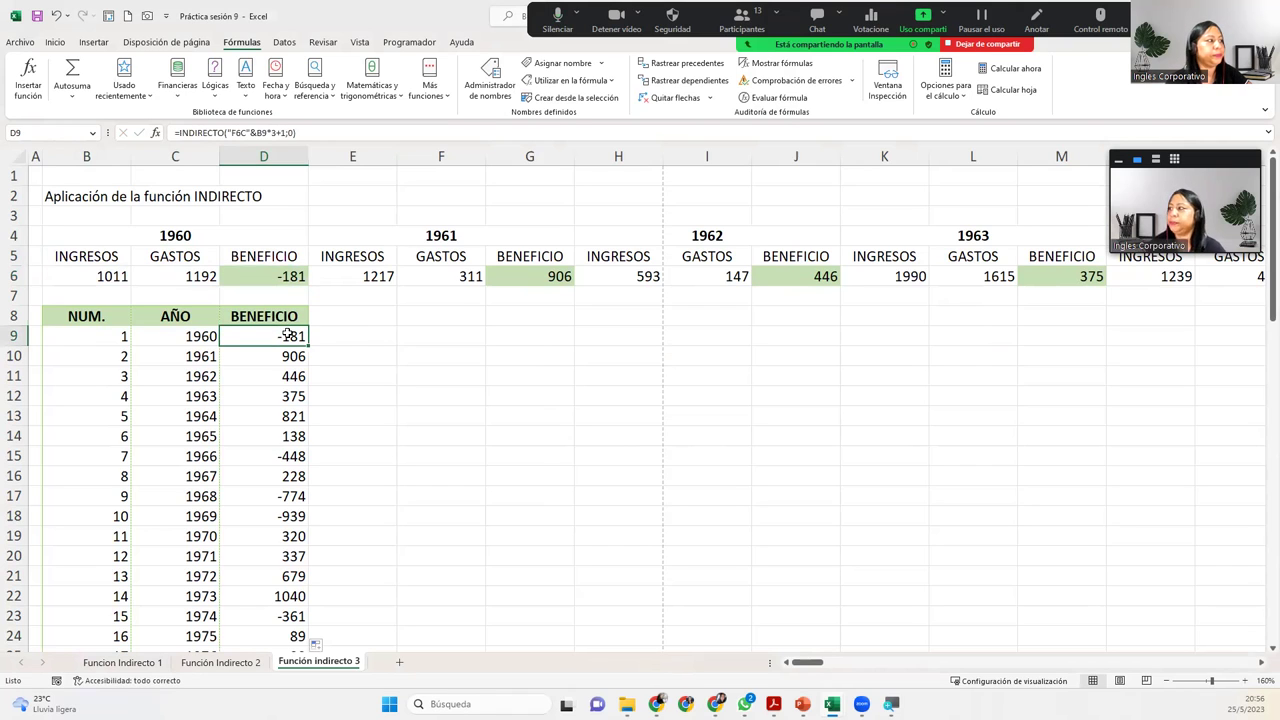
{"action": "double_click", "coordinate": [287, 335]}
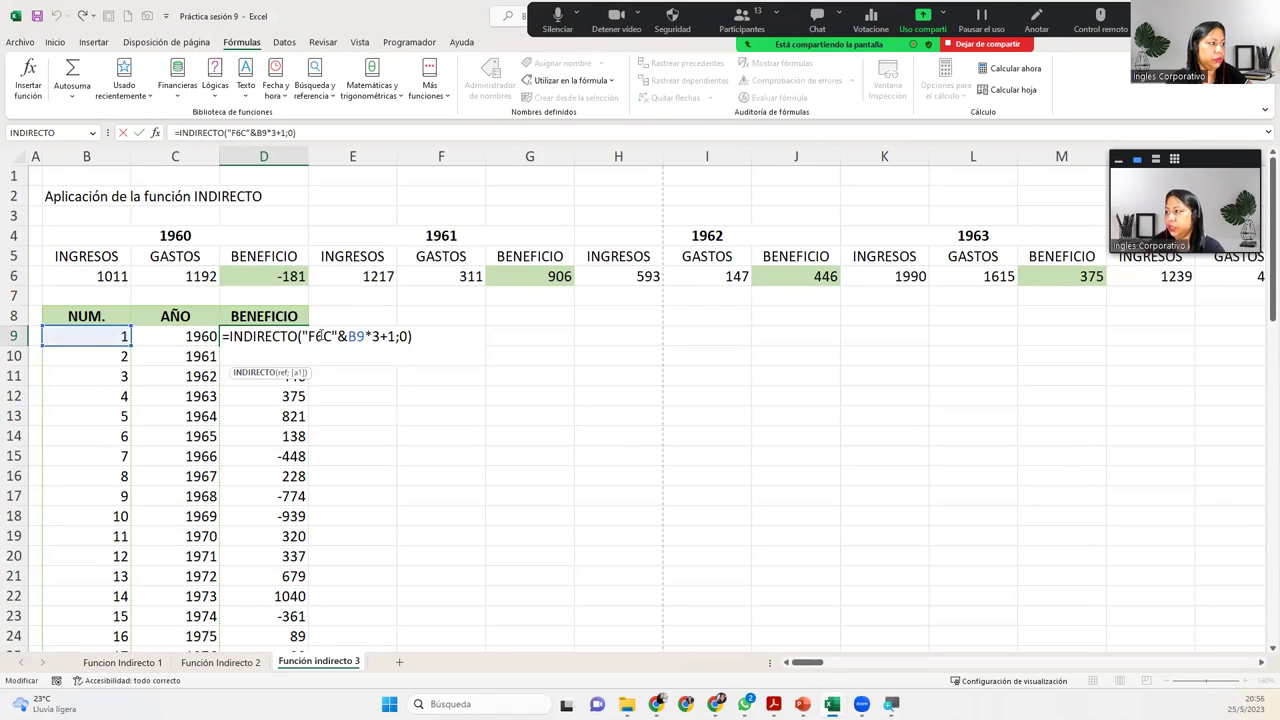
Leave D9 unchanged and enter =INDIRECTO("D6") in F9 to return D6's benefit
{"action": "key", "text": "Return"}
{"action": "left_click", "coordinate": [451, 337]}
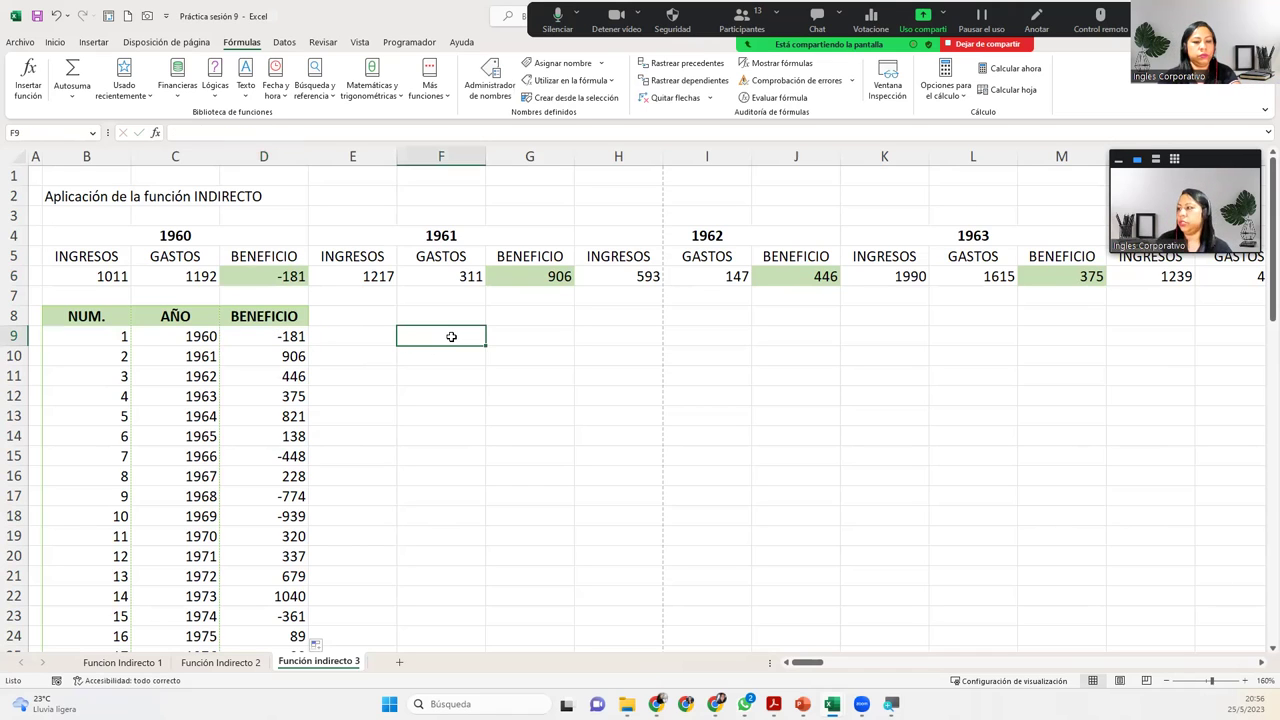
{"action": "type", "text": "=indi"}
{"action": "key", "text": "Down"}
{"action": "key", "text": "Tab"}
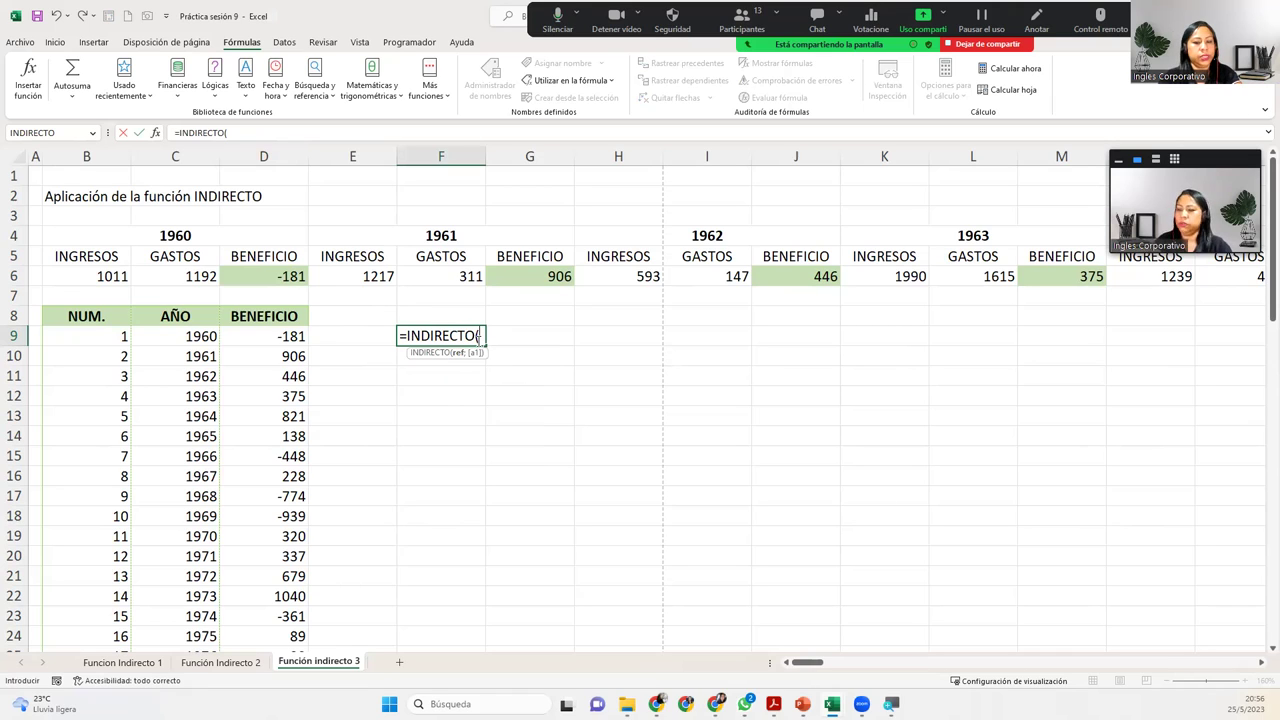
{"action": "type", "text": "\"D"}
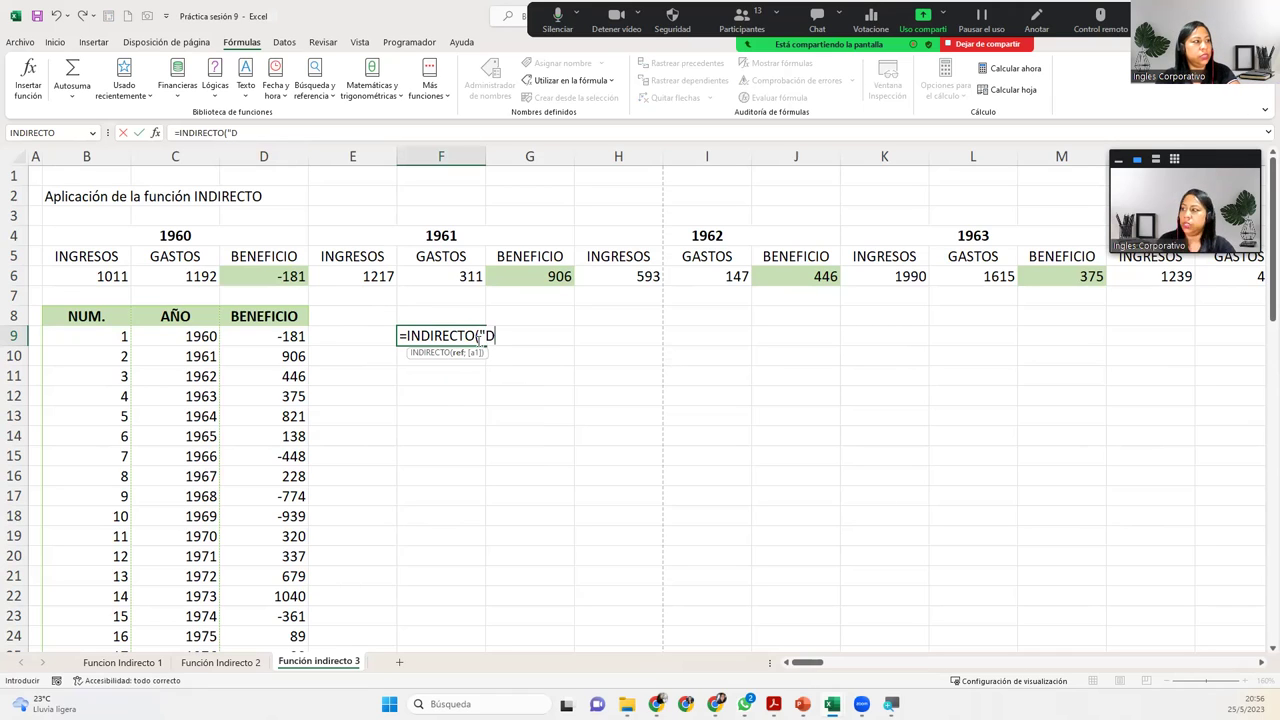
{"action": "type", "text": "6\""}
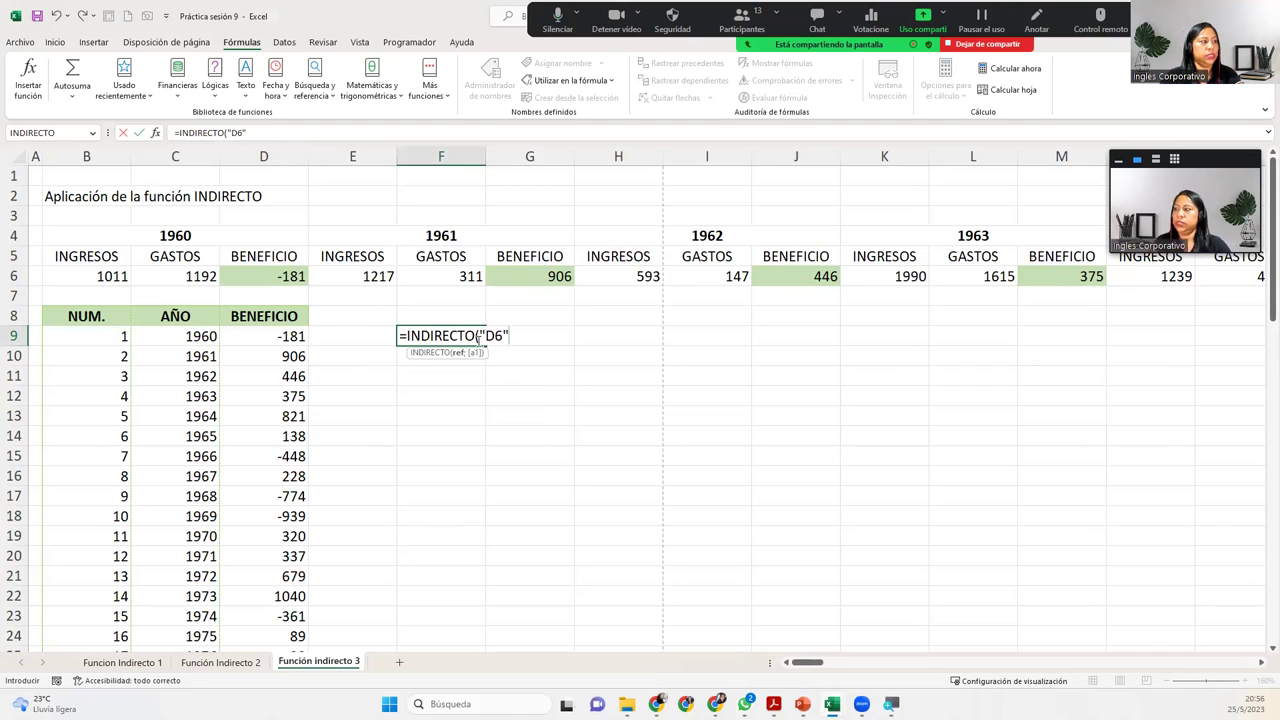
{"action": "key", "text": "Return"}
{"action": "left_click", "coordinate": [480, 338]}
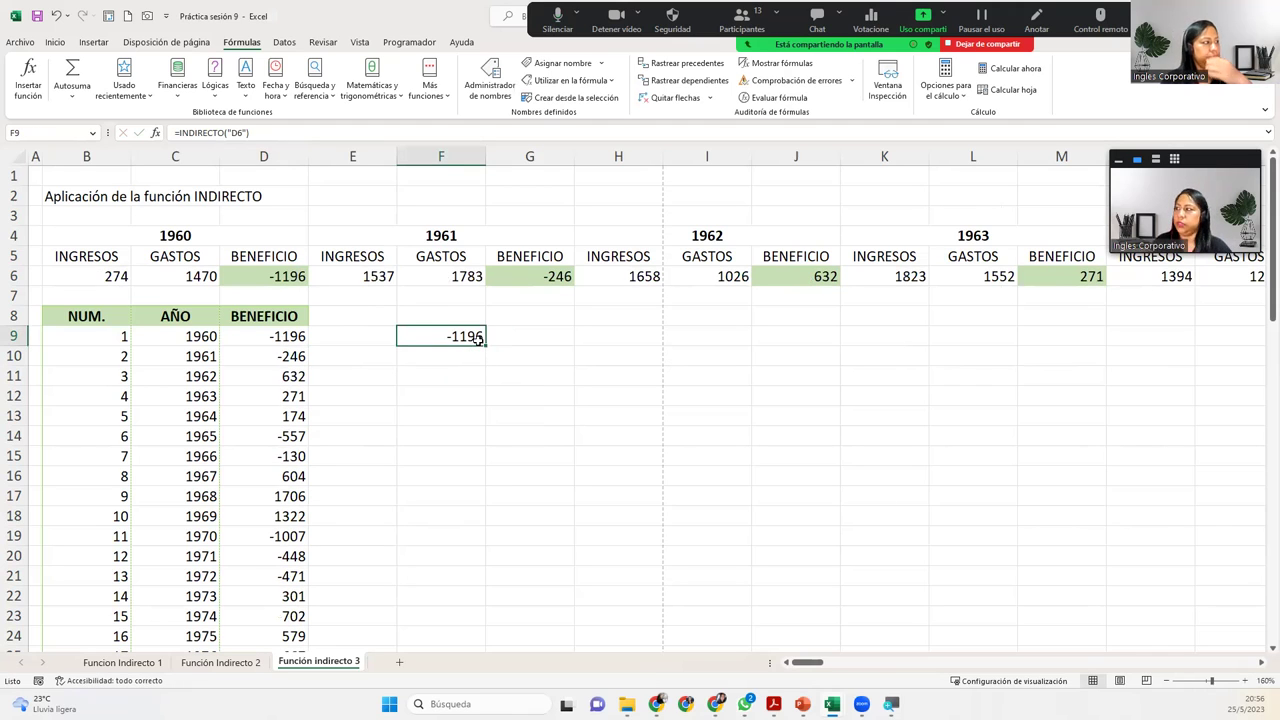
Enter =INDIRECTO("G6") in F10, then reopen D9's formula to compare
{"action": "key", "text": "Return"}
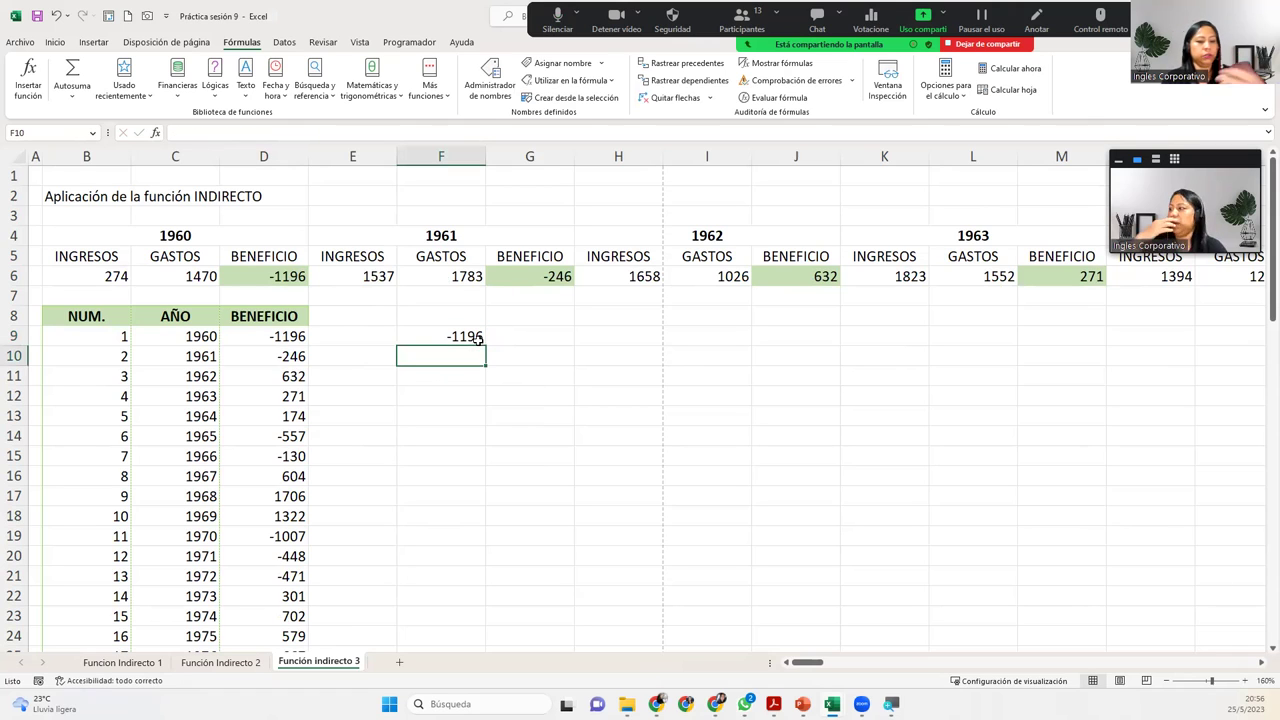
{"action": "type", "text": "=indi"}
{"action": "key", "text": "Down"}
{"action": "key", "text": "Tab"}
{"action": "type", "text": "\"G"}
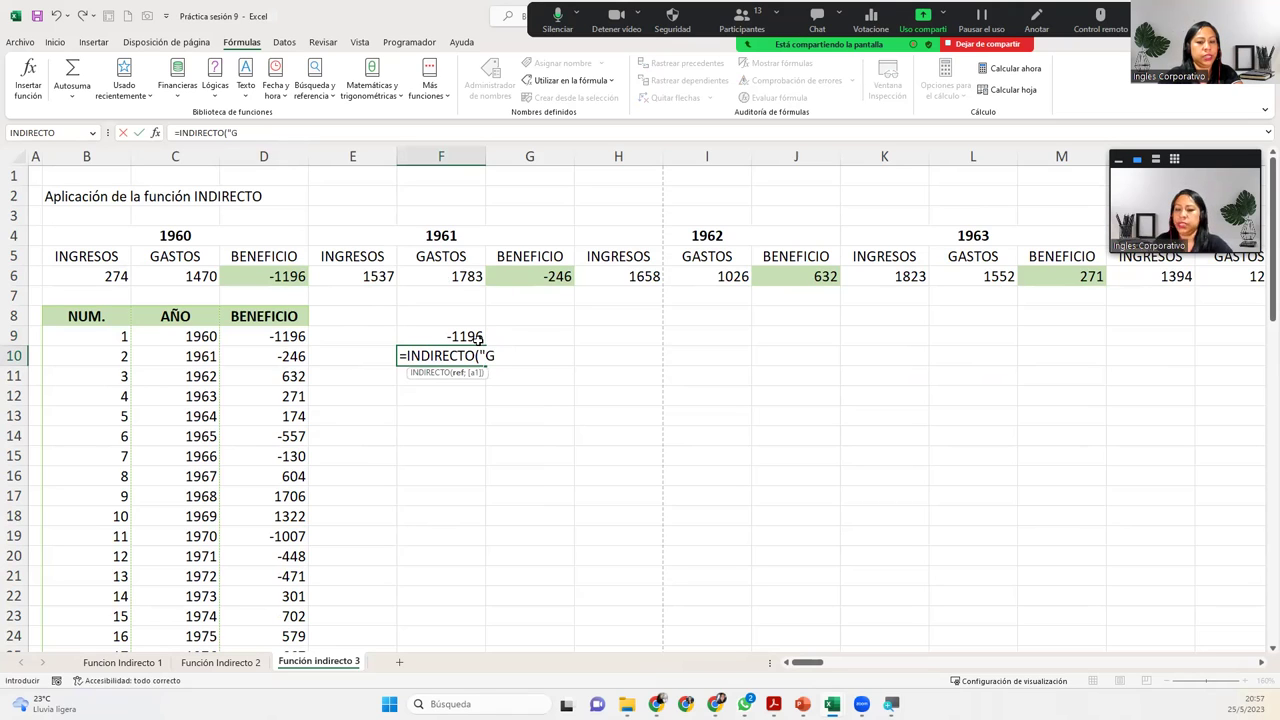
{"action": "type", "text": "6\")"}
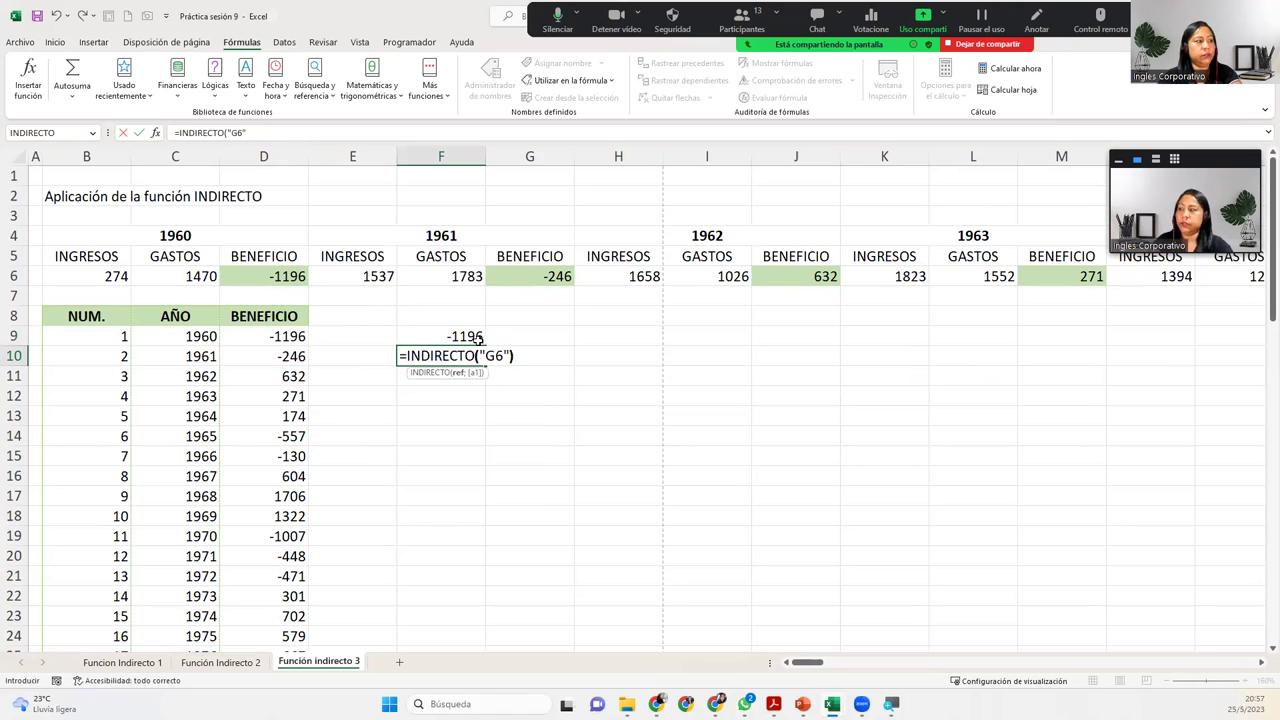
{"action": "key", "text": "Return"}
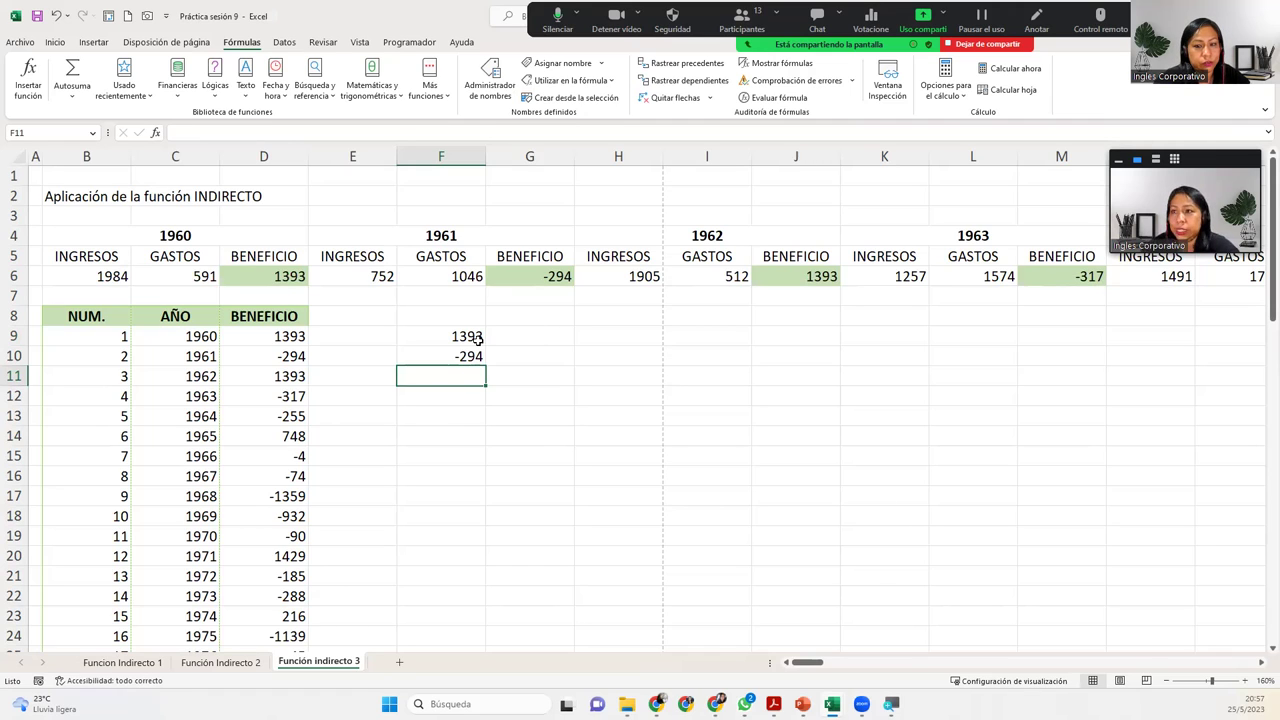
{"action": "double_click", "coordinate": [300, 336]}
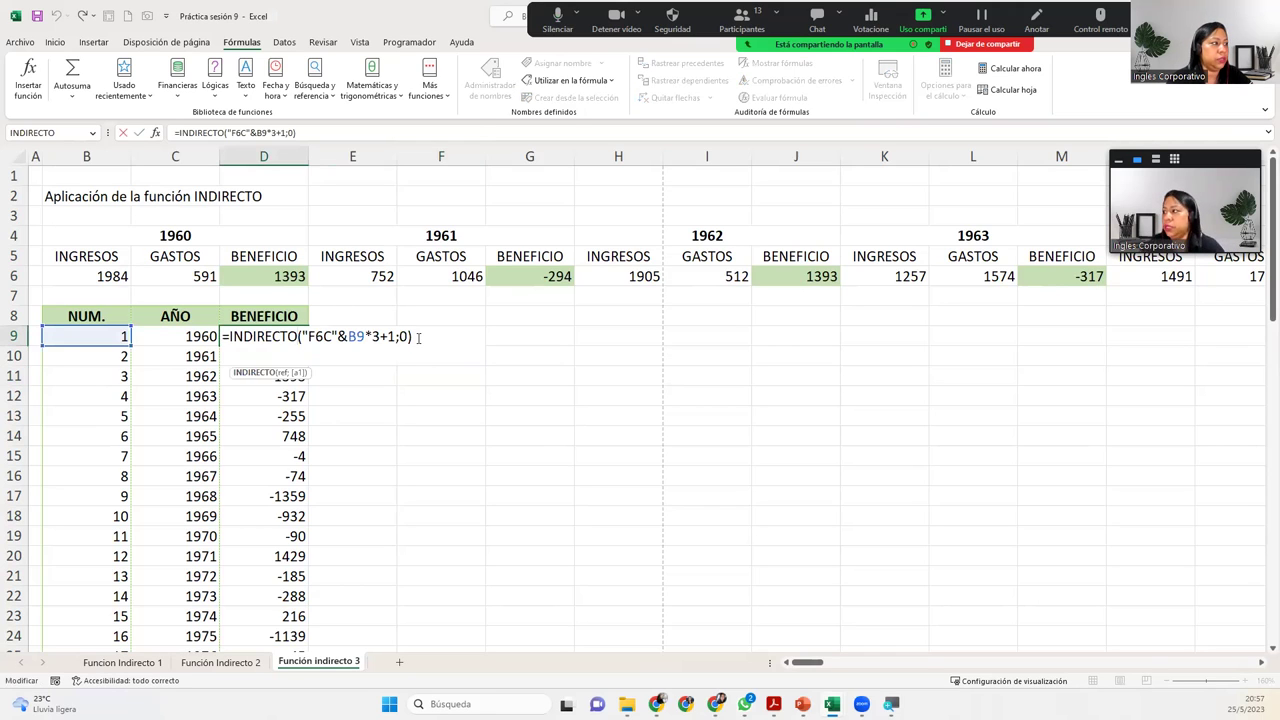
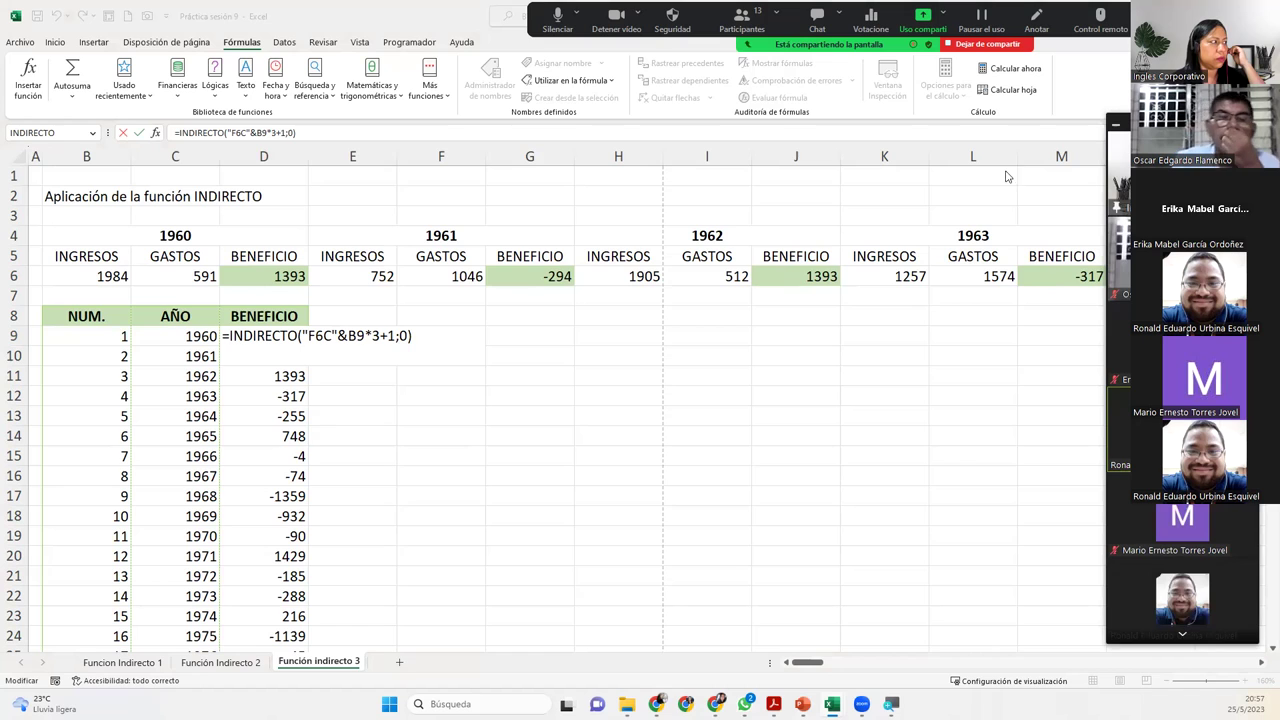
Commit the =INDIRECTO("F6C"&B9*3+1;0) formula in D9 and recalculate the sheet
{"action": "left_click", "coordinate": [412, 337]}
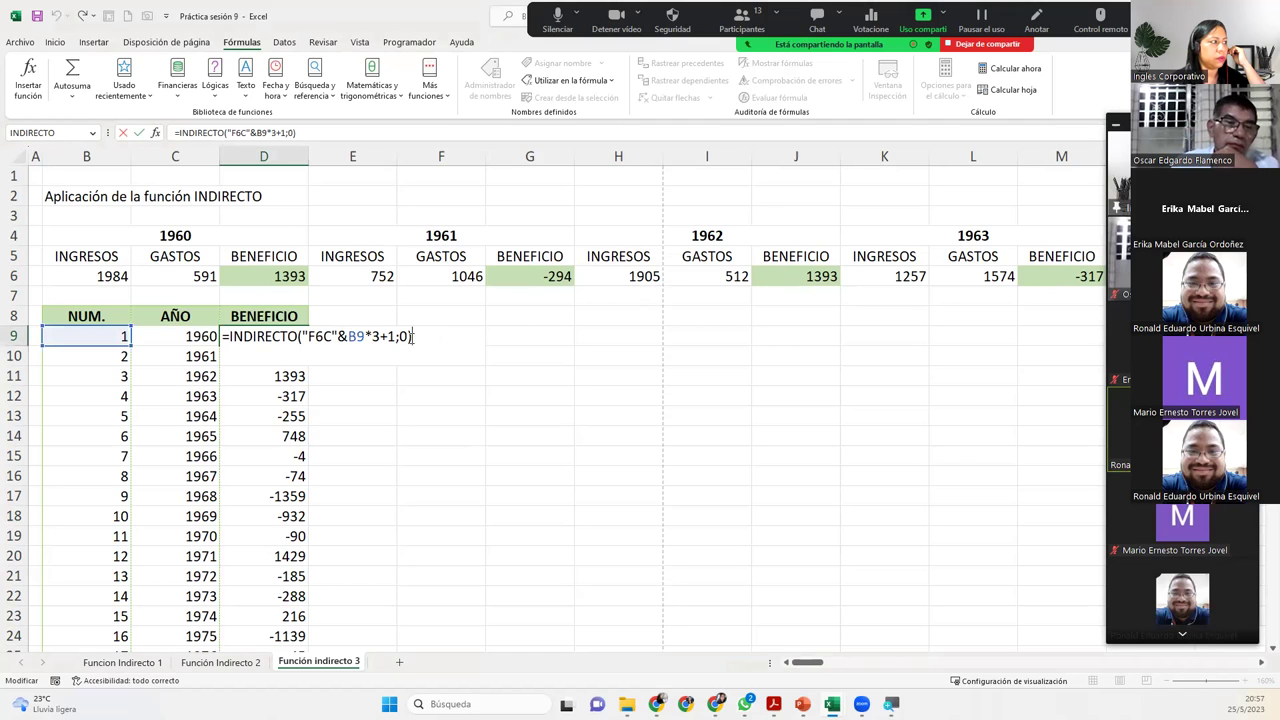
{"action": "key", "text": "Return"}
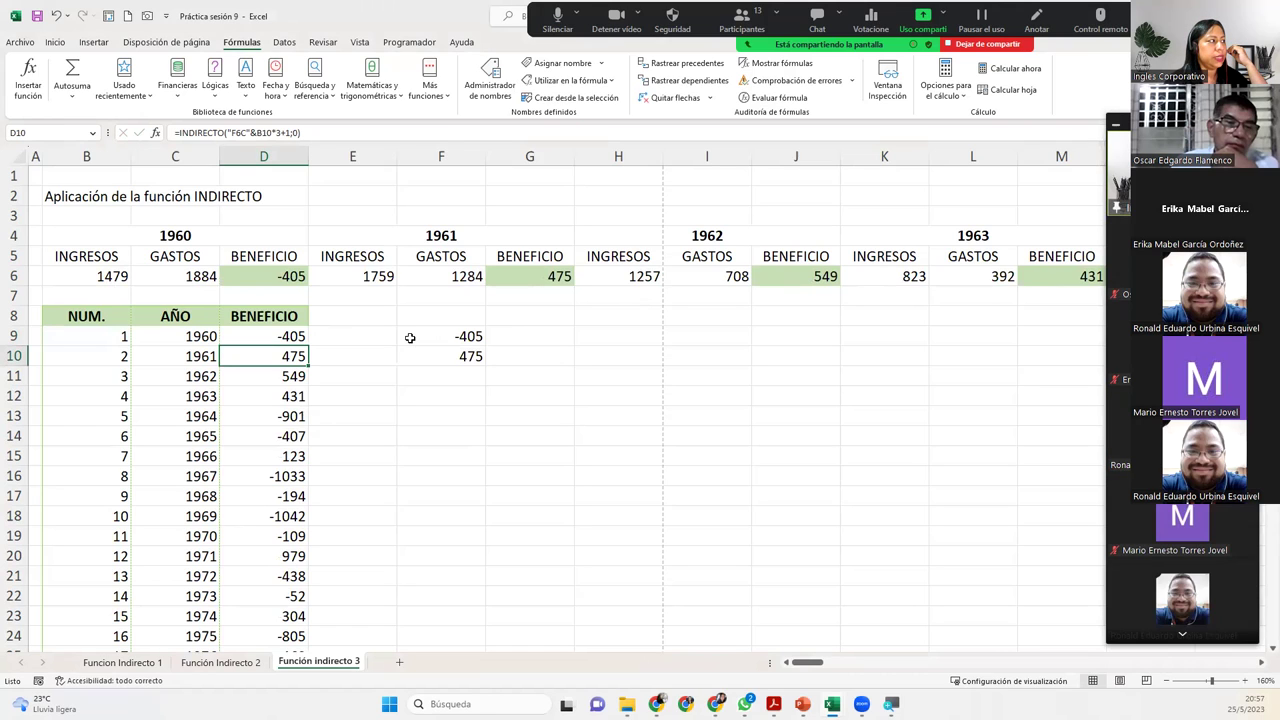
{"action": "left_click", "coordinate": [35, 155]}
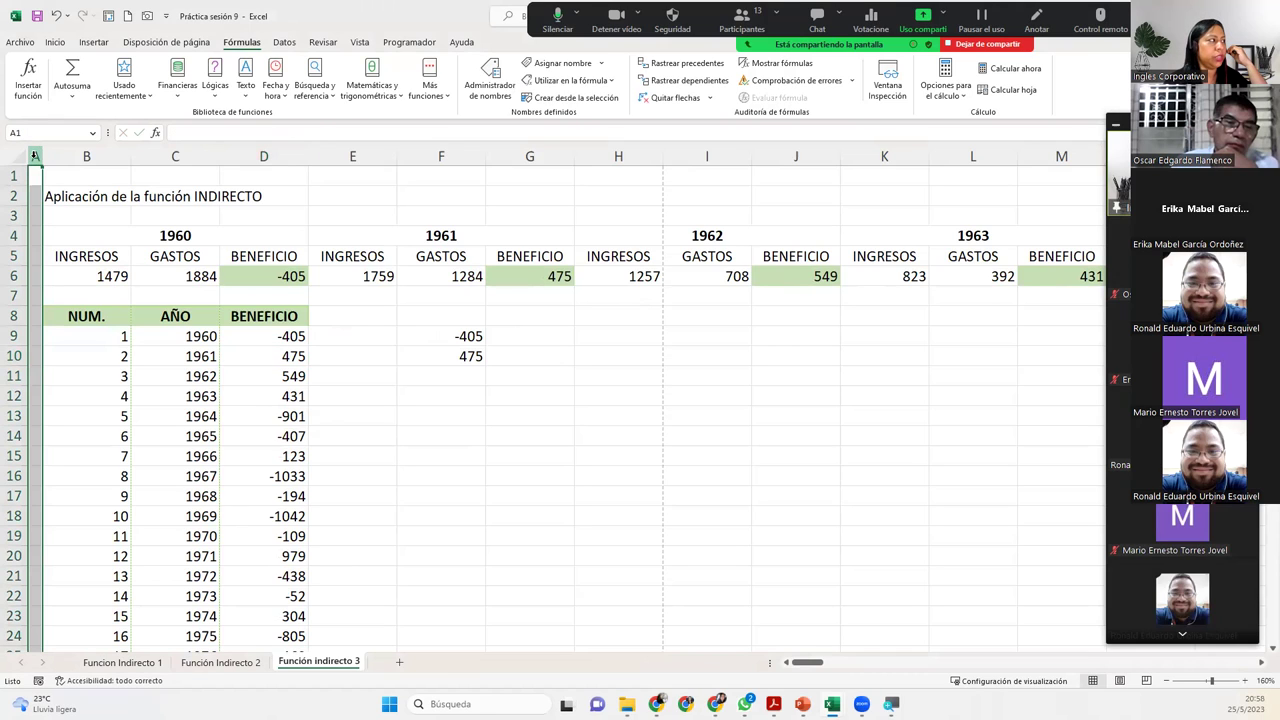
{"action": "double_click", "coordinate": [255, 335]}
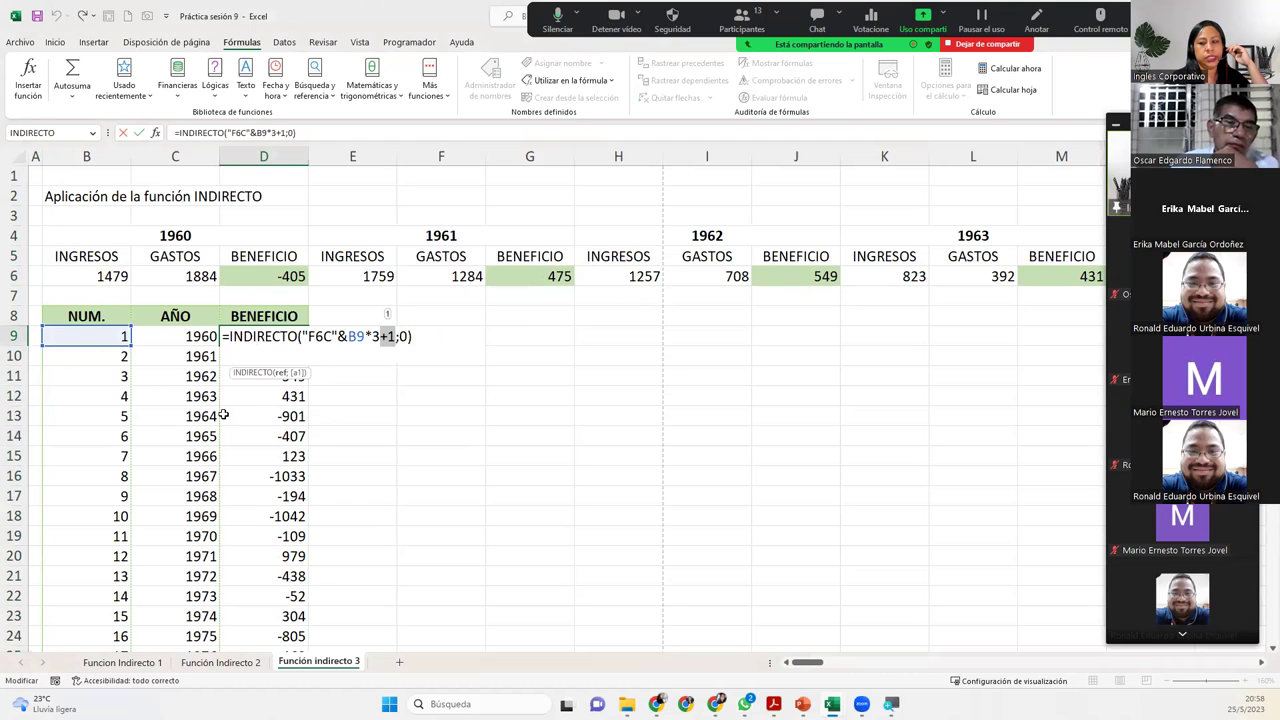
{"action": "key", "text": "Return"}
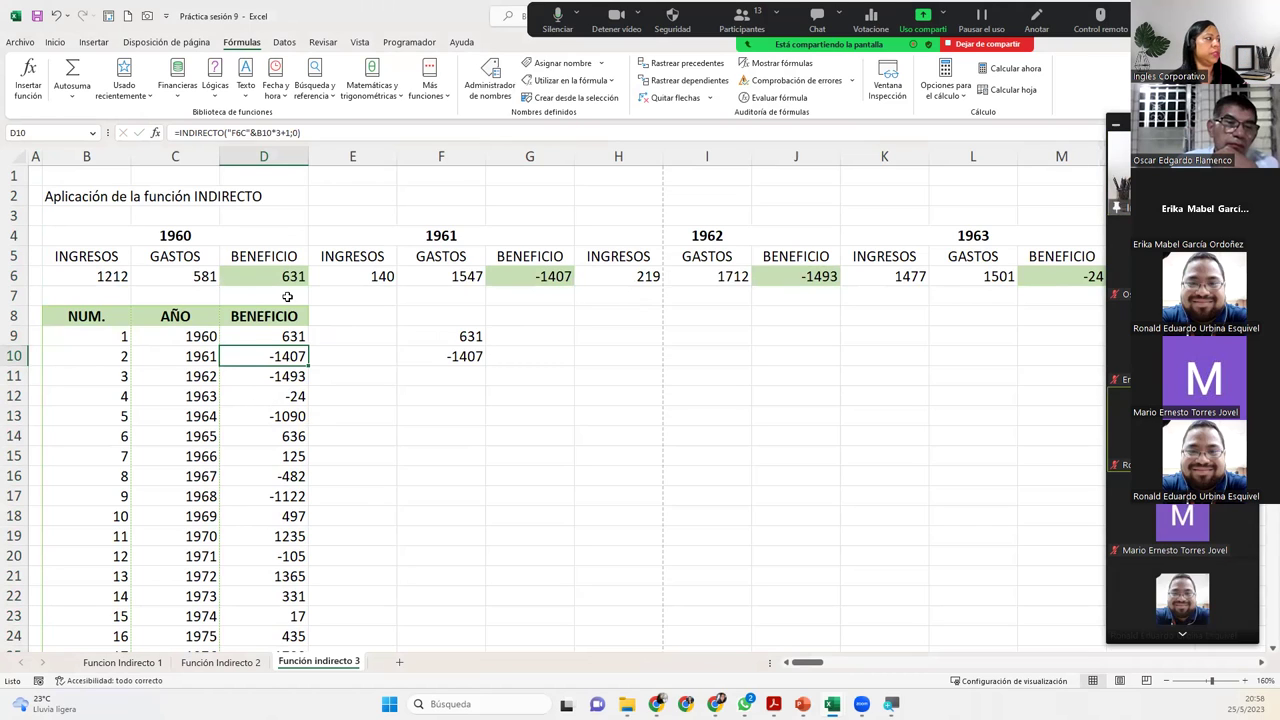
Re-open D9's formula to highlight the +1 offset, then recommit it
{"action": "left_click", "coordinate": [288, 338]}
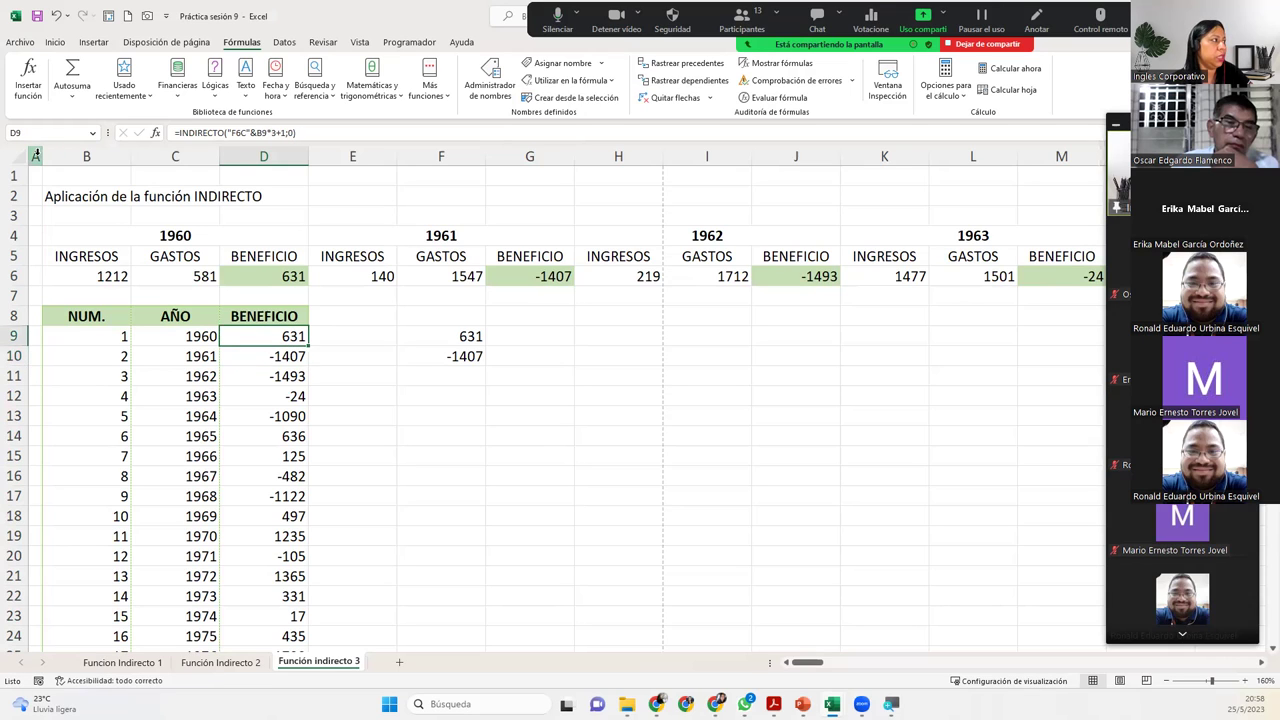
{"action": "double_click", "coordinate": [286, 333]}
{"action": "left_click_drag", "start_coordinate": [381, 336], "coordinate": [396, 337]}
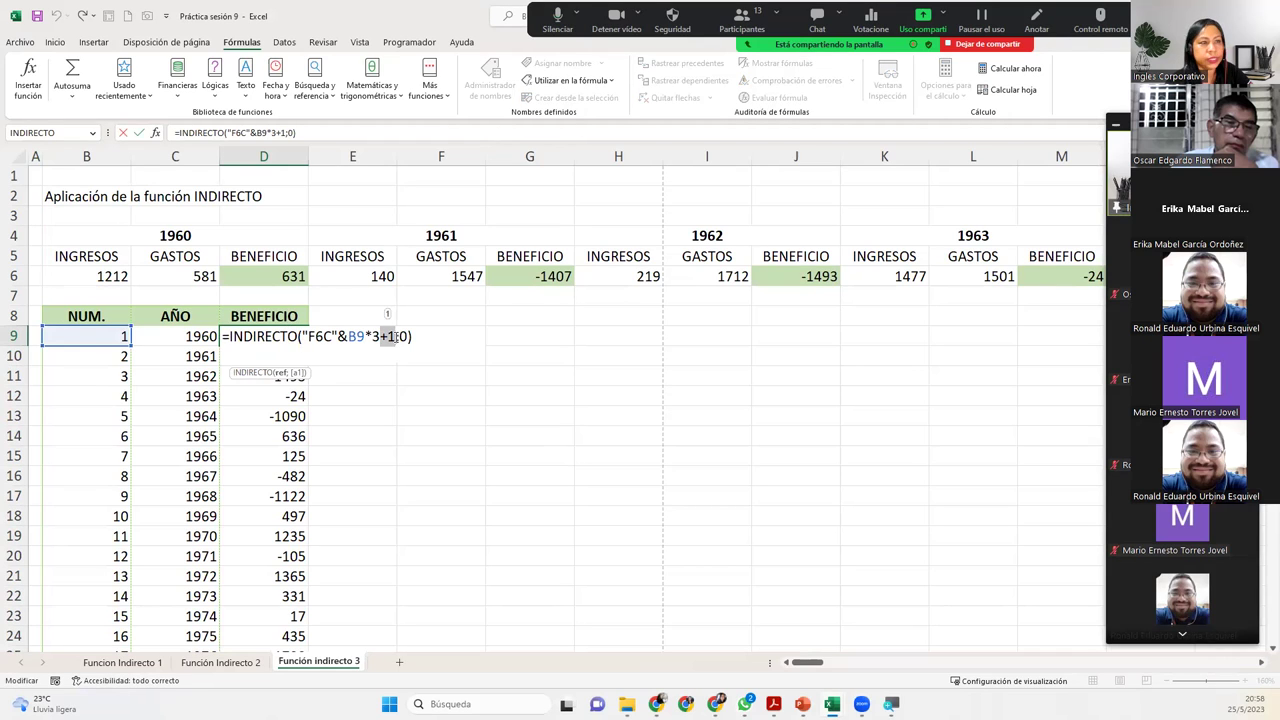
{"action": "left_click", "coordinate": [429, 339]}
{"action": "key", "text": "Return"}
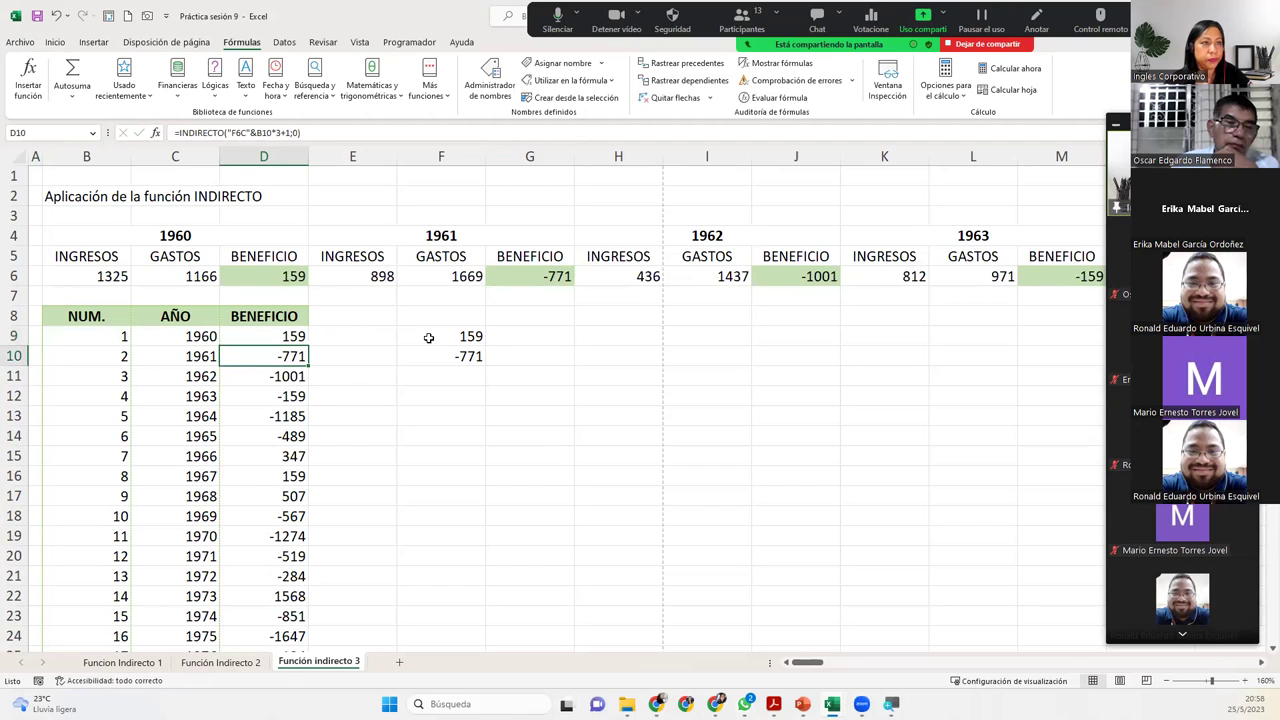
{"action": "left_click", "coordinate": [163, 318]}
{"action": "left_click", "coordinate": [116, 318]}
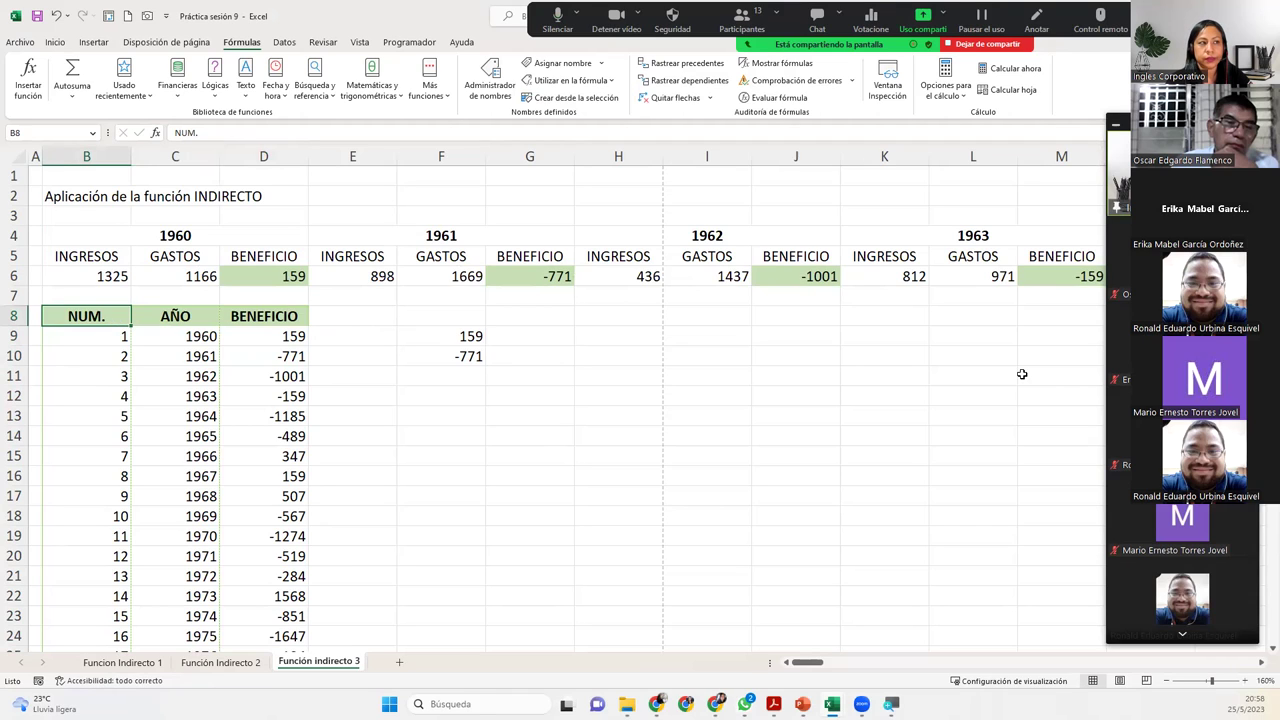
Recommit D9's INDIRECTO formula to recalculate the BENEFICIO values
{"action": "double_click", "coordinate": [291, 336]}
{"action": "left_click", "coordinate": [445, 342]}
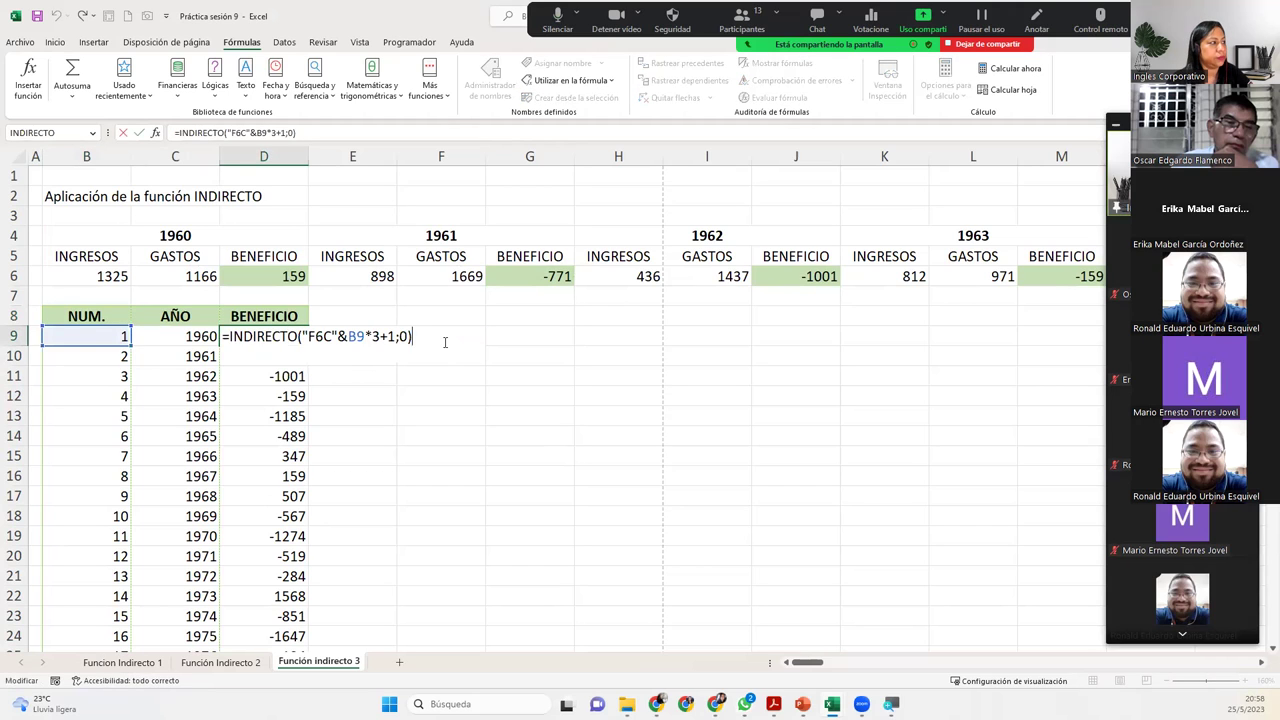
{"action": "key", "text": "Return"}
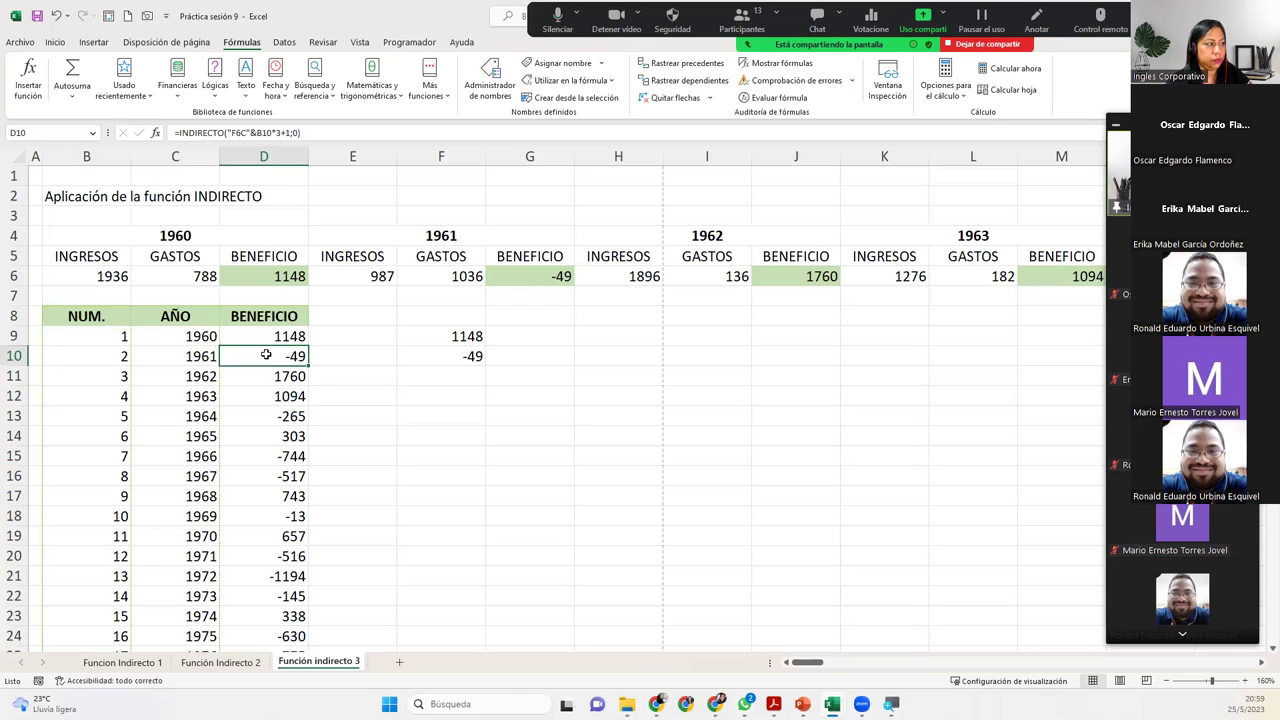
Clear the check values from F9:F10
{"action": "left_click_drag", "start_coordinate": [437, 338], "coordinate": [443, 360]}
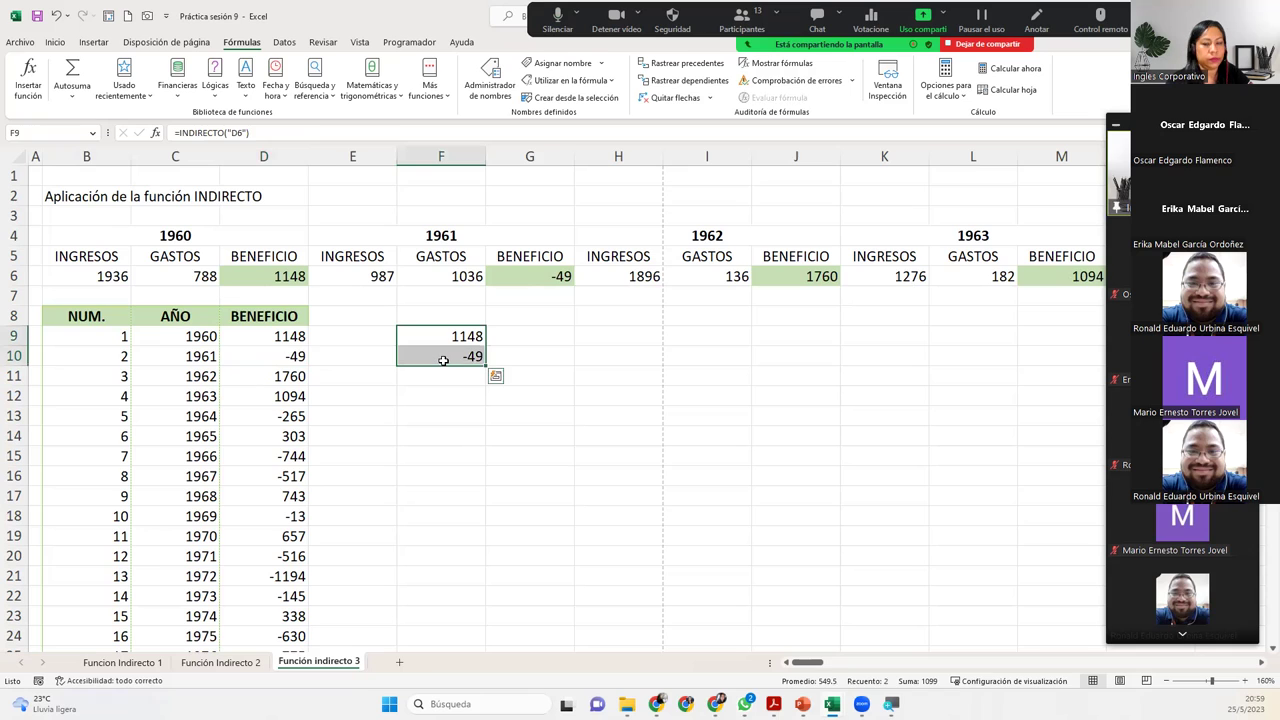
{"action": "key", "text": "Delete"}
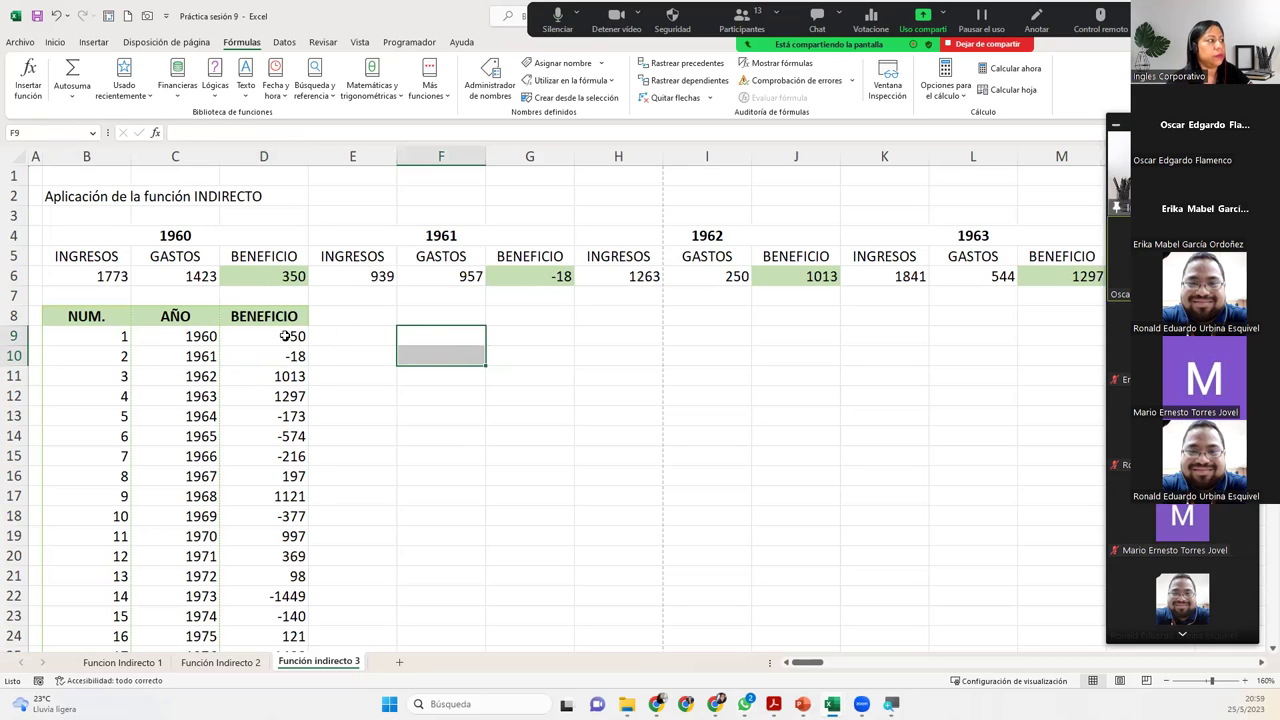
{"action": "left_click", "coordinate": [285, 336]}
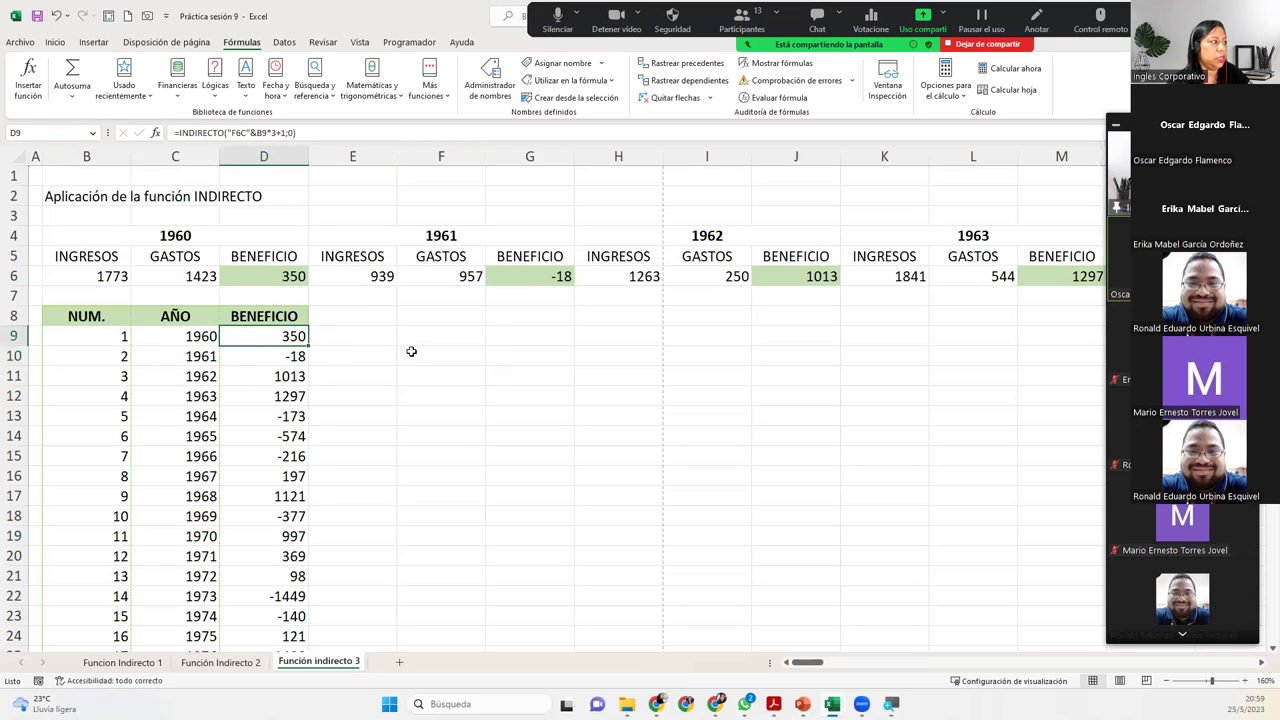
Regenerate the random figures via B6's =ALEATORIO.ENTRE(100;2000) formula, highlighting its 100;2000 limits
{"action": "left_click", "coordinate": [63, 276]}
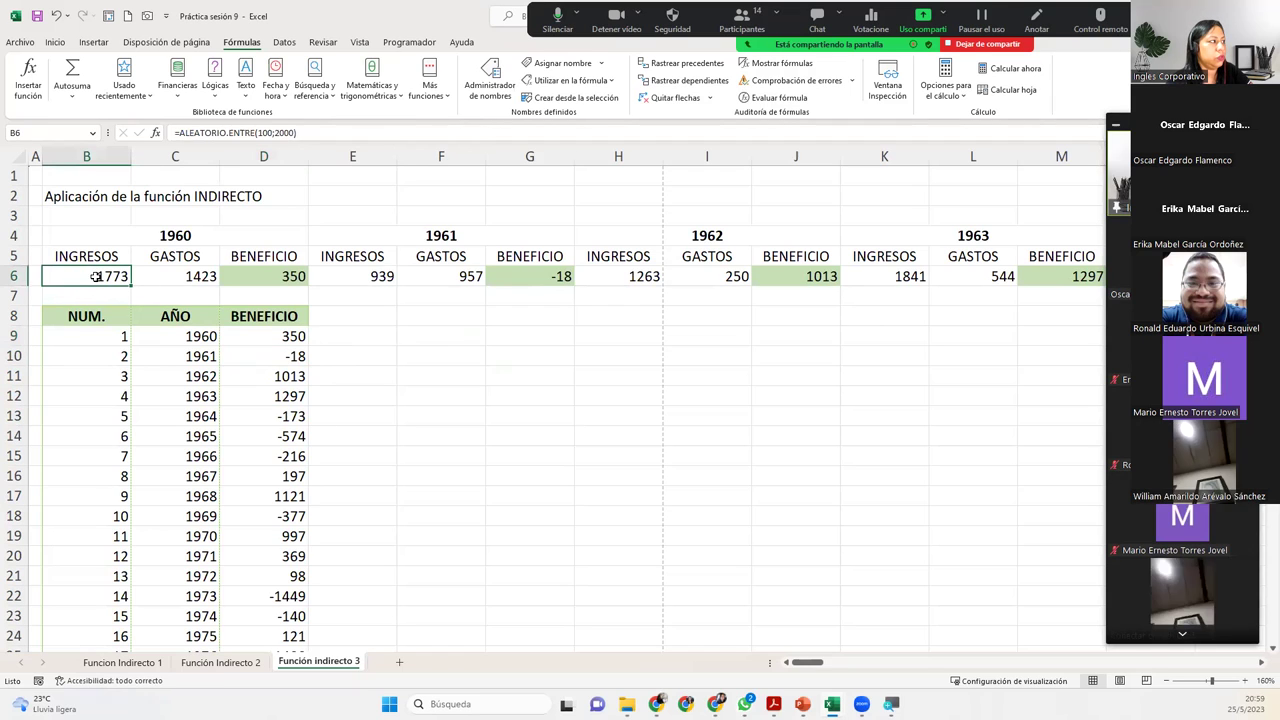
{"action": "double_click", "coordinate": [95, 276]}
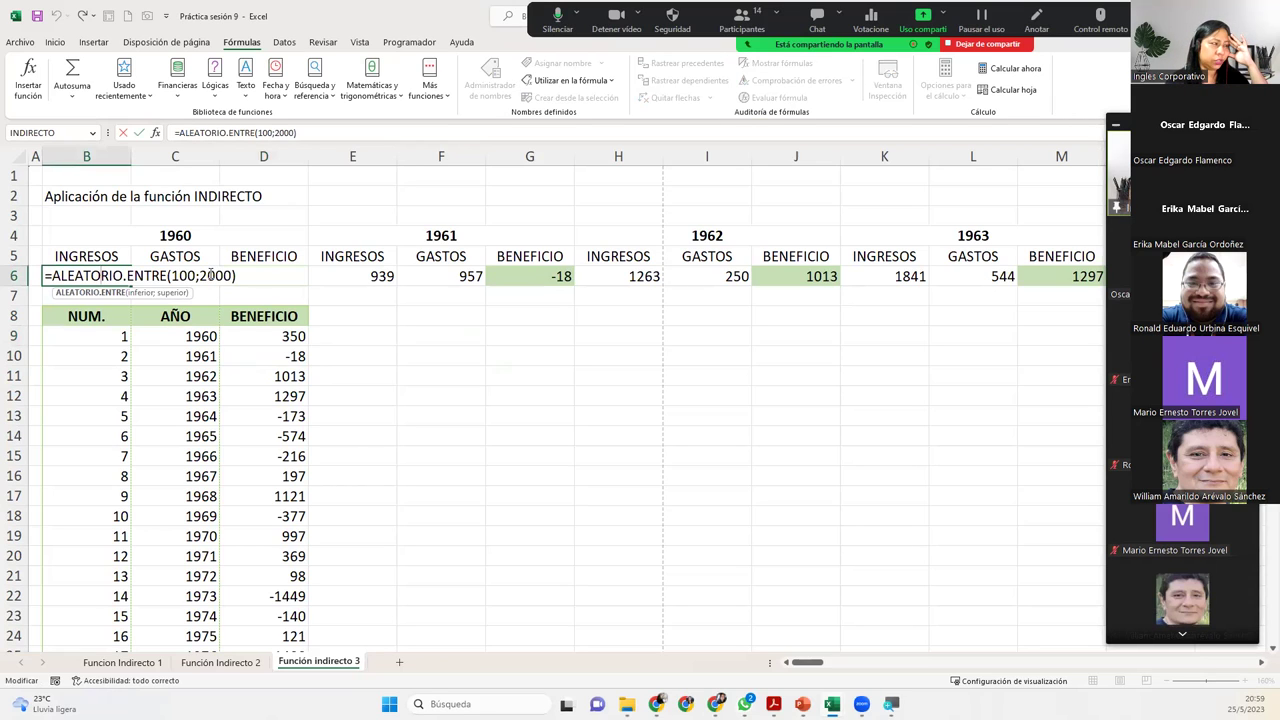
{"action": "key", "text": "Return"}
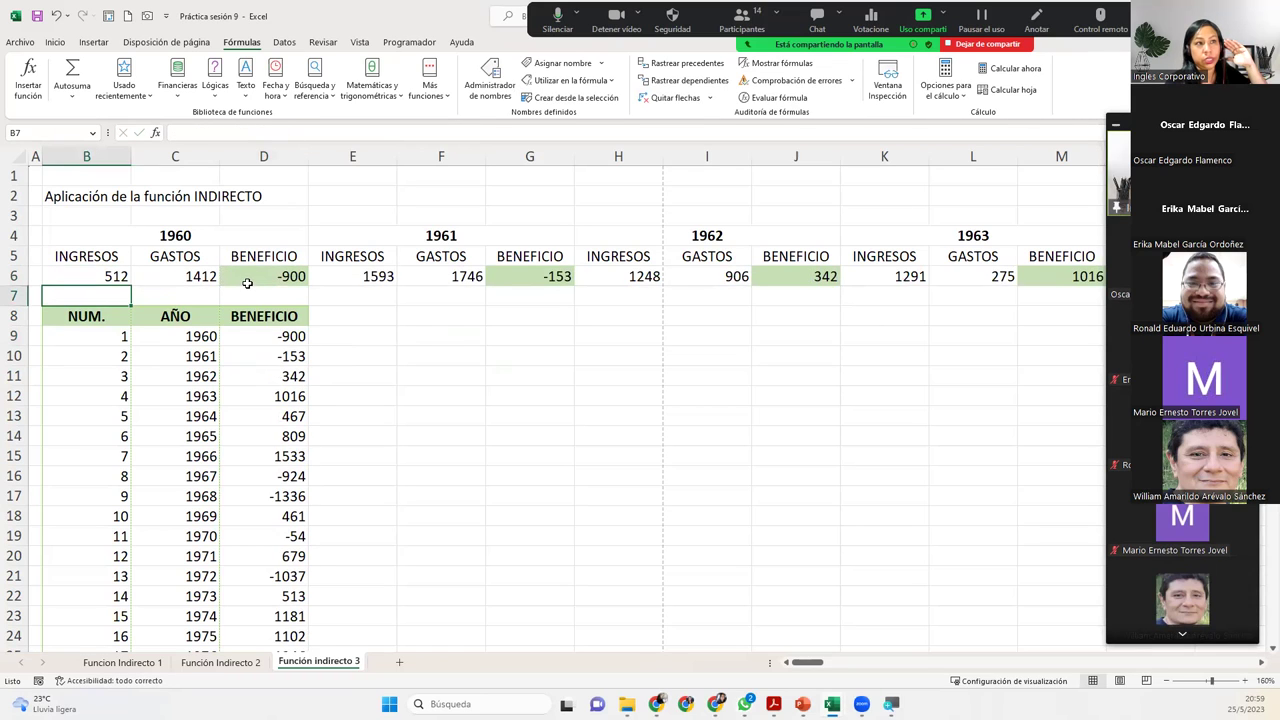
{"action": "double_click", "coordinate": [108, 270]}
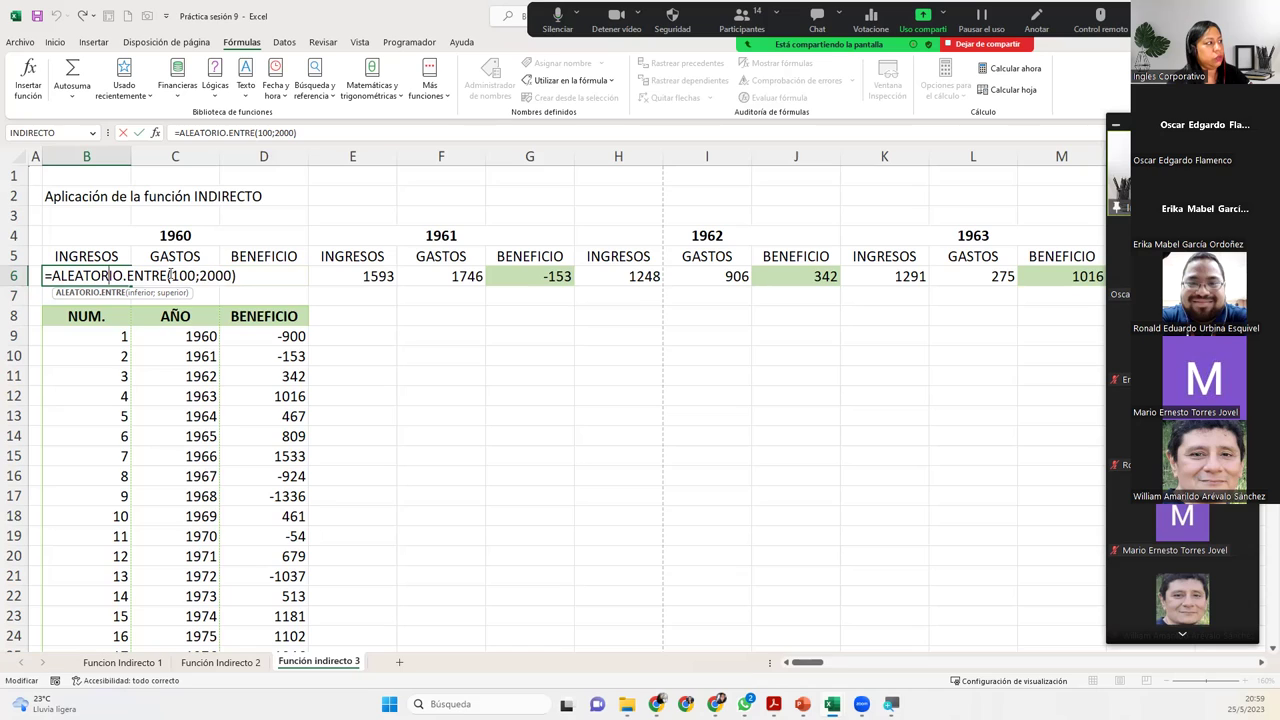
{"action": "left_click_drag", "start_coordinate": [170, 275], "coordinate": [237, 275]}
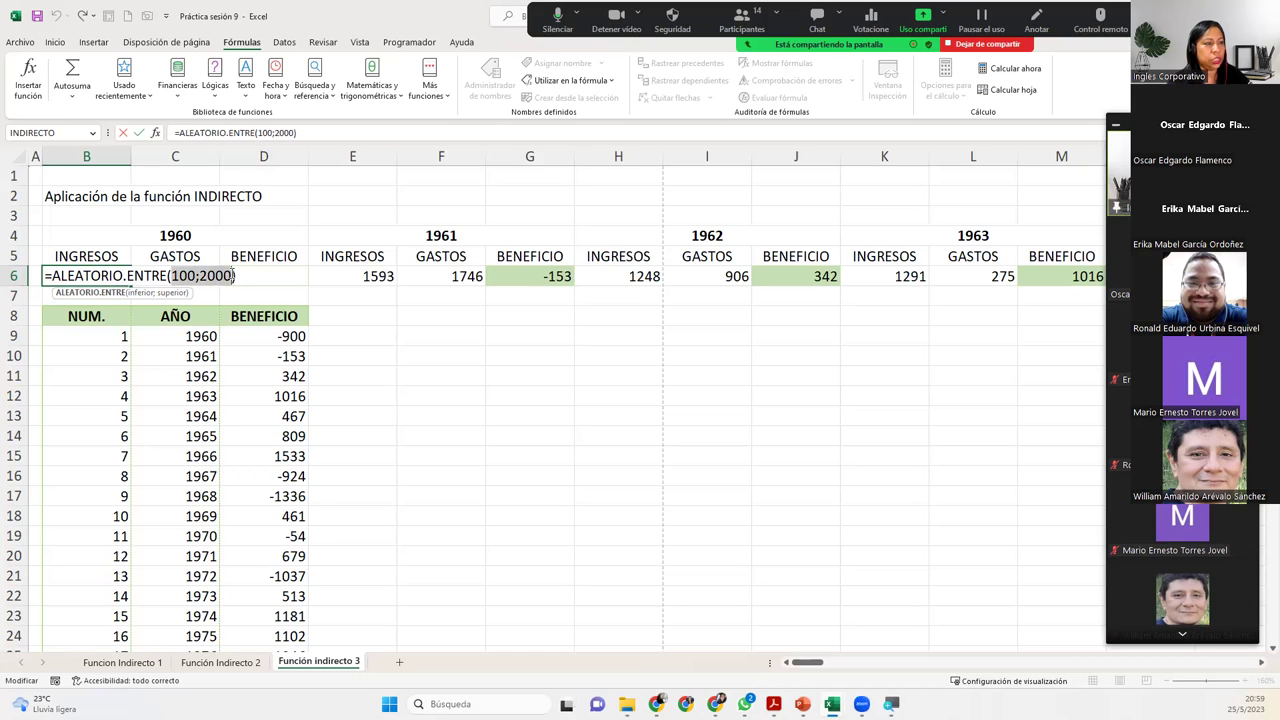
{"action": "left_click", "coordinate": [252, 271]}
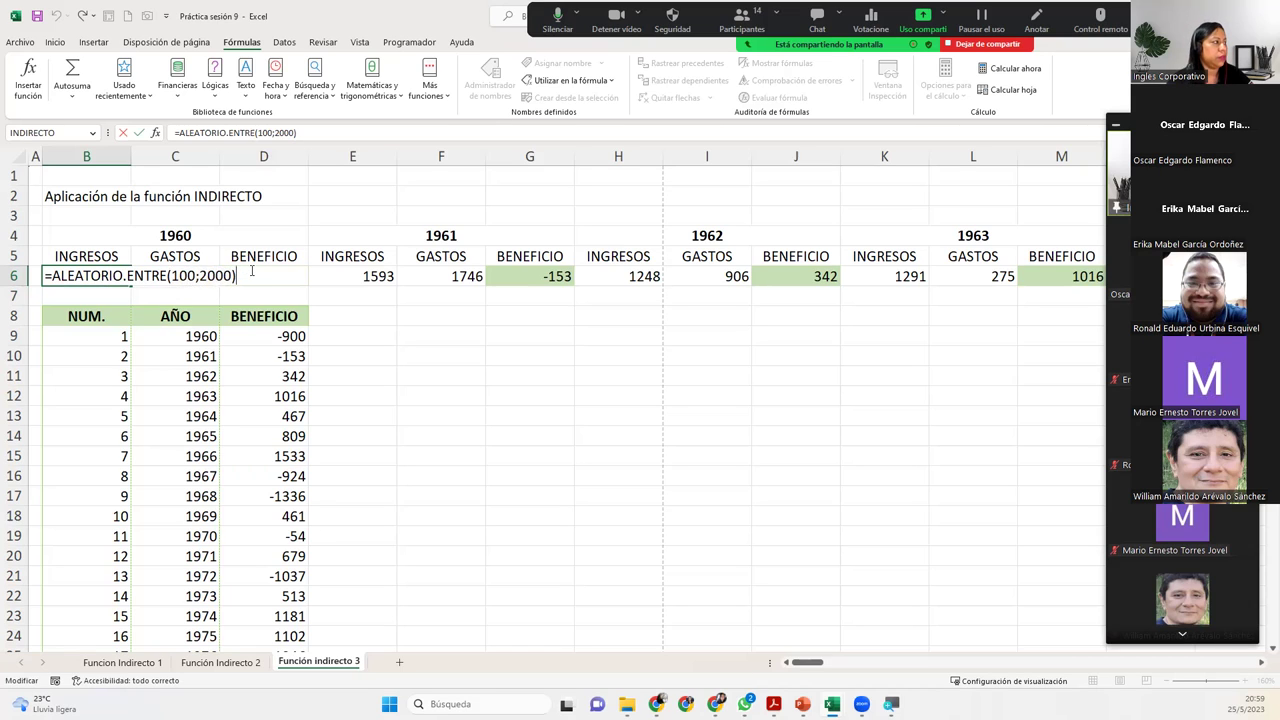
{"action": "key", "text": "Return"}
Compare the 1960 GASTOS in C6 and BENEFICIO in D6 against D9
{"action": "left_click", "coordinate": [201, 275]}
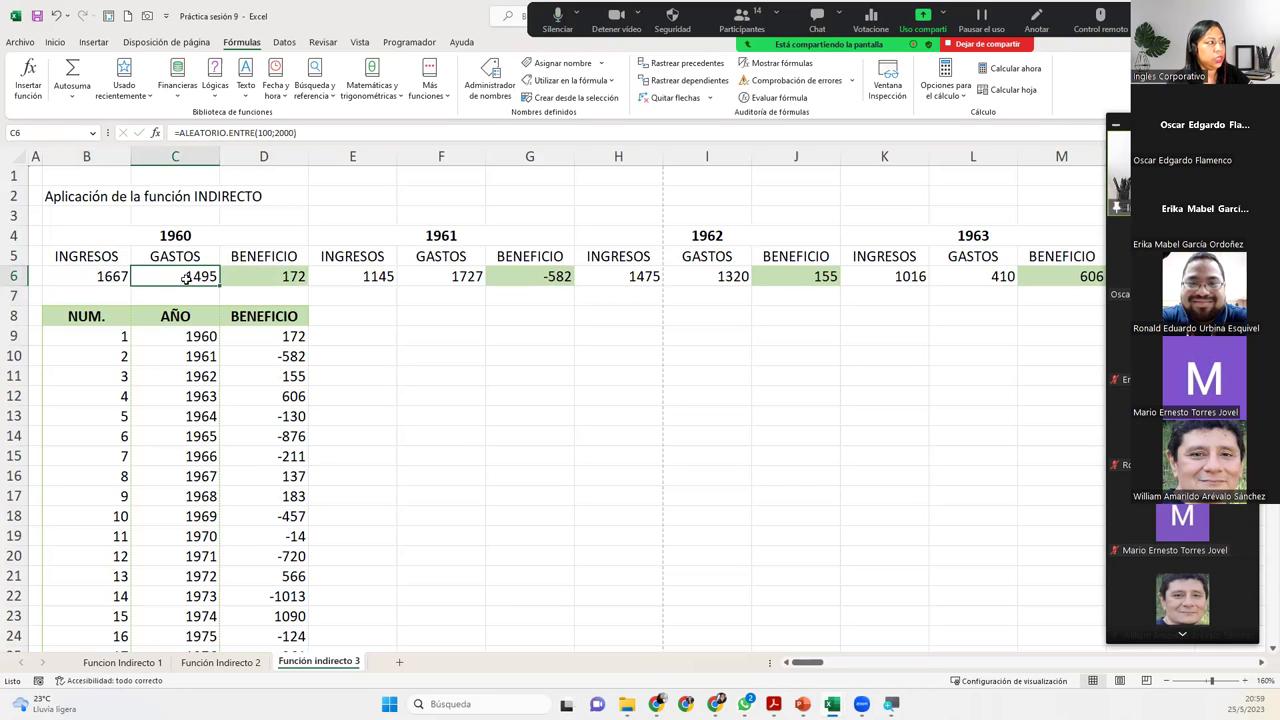
{"action": "left_click", "coordinate": [254, 273]}
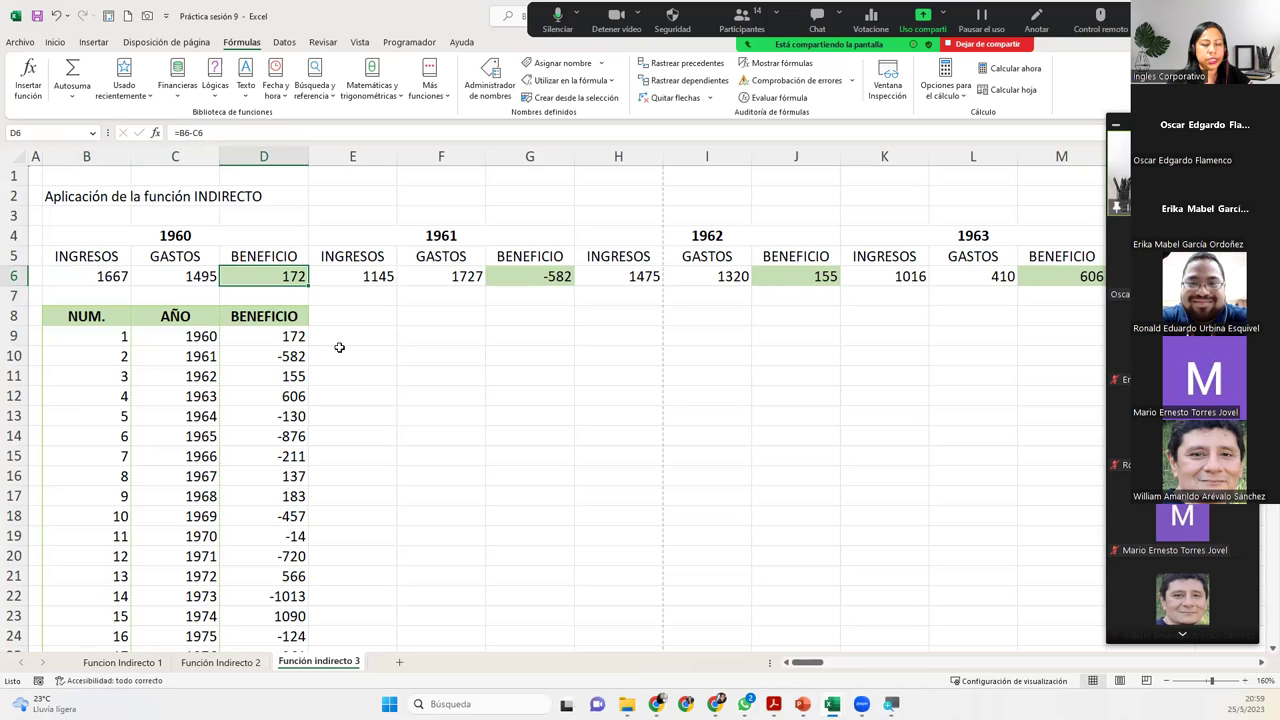
{"action": "left_click", "coordinate": [152, 279]}
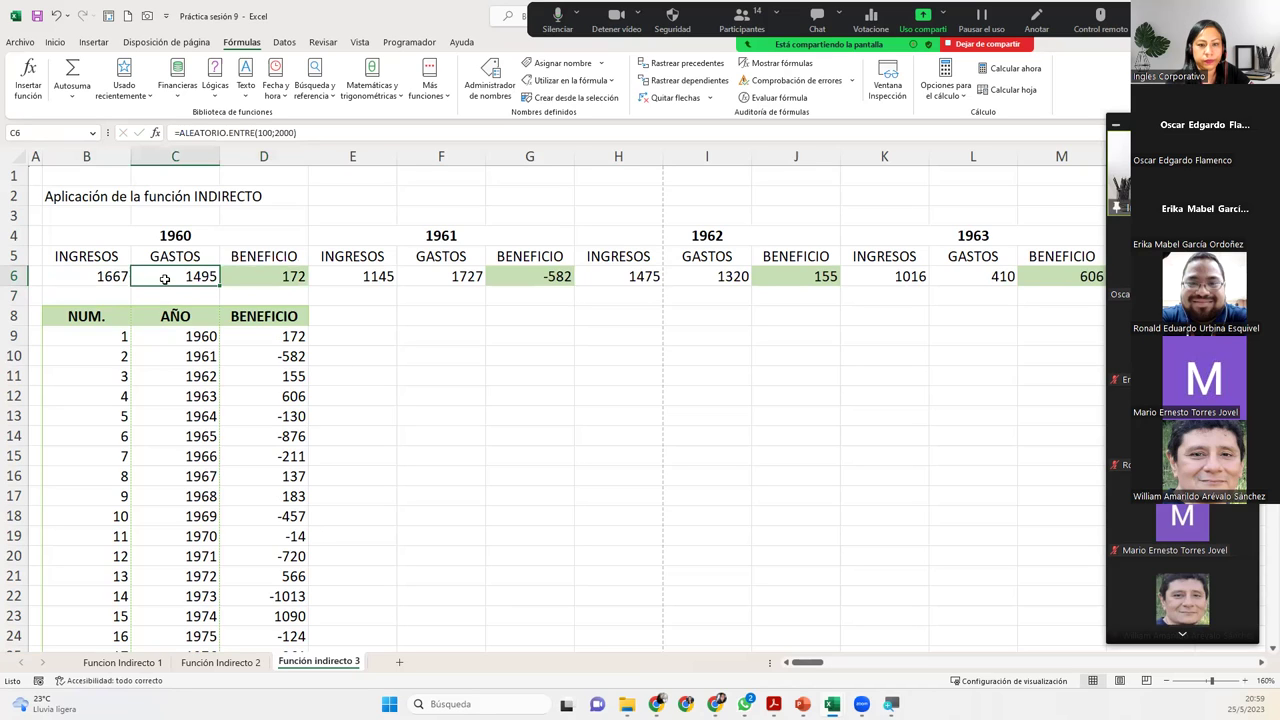
{"action": "left_click", "coordinate": [250, 338]}
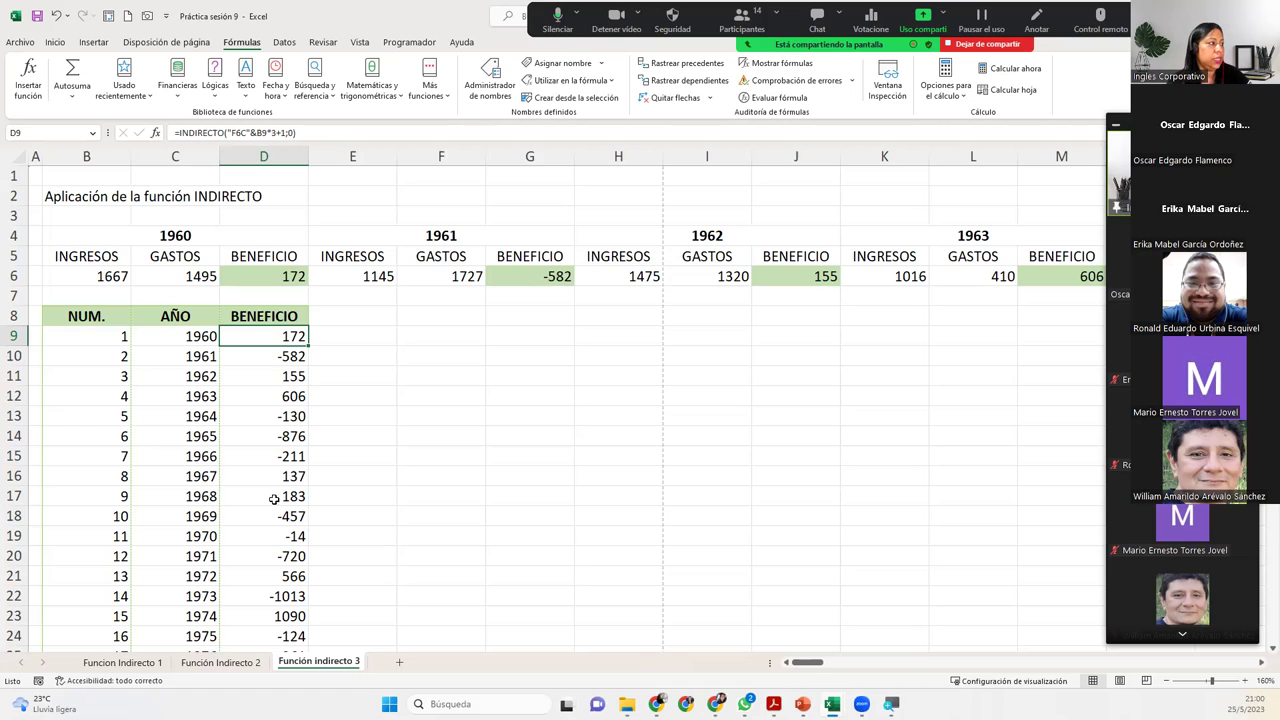
Draw a straight arrow from the BENEFICIO column up to the 1960 profit in D6
{"action": "left_click", "coordinate": [280, 275], "text": "ctrl"}
{"action": "left_click", "coordinate": [282, 356]}
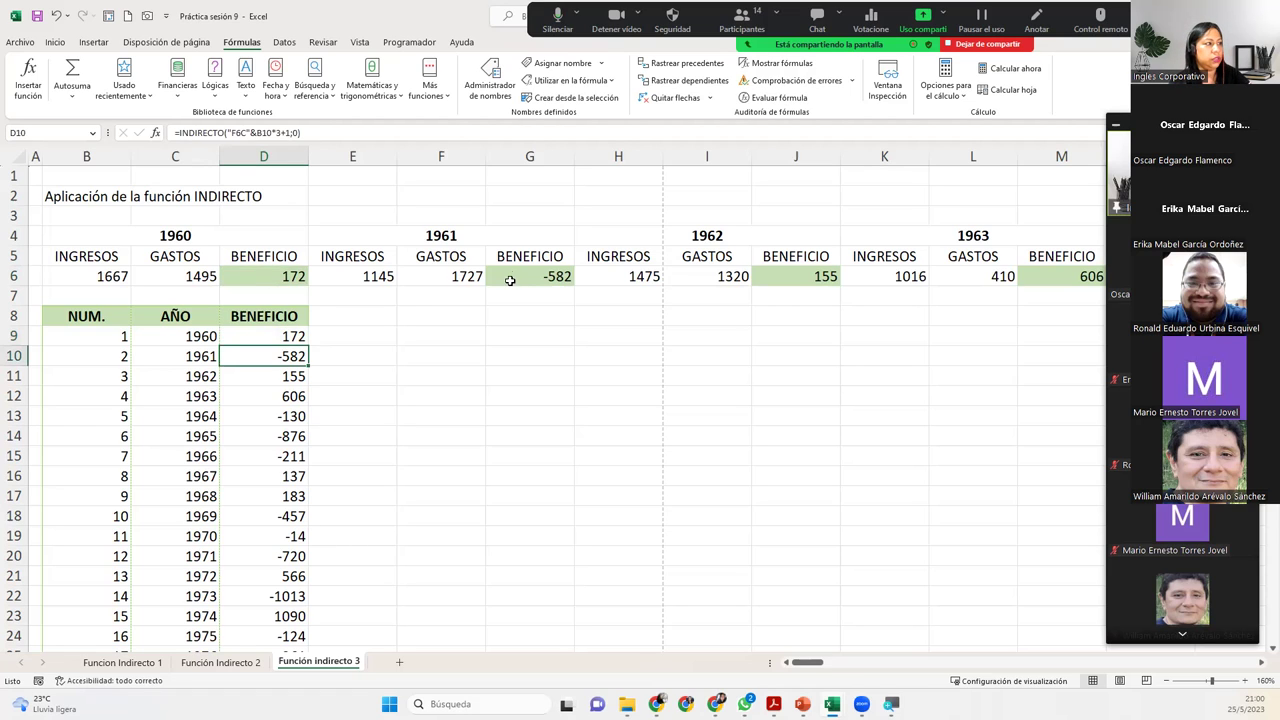
{"action": "left_click", "coordinate": [290, 396]}
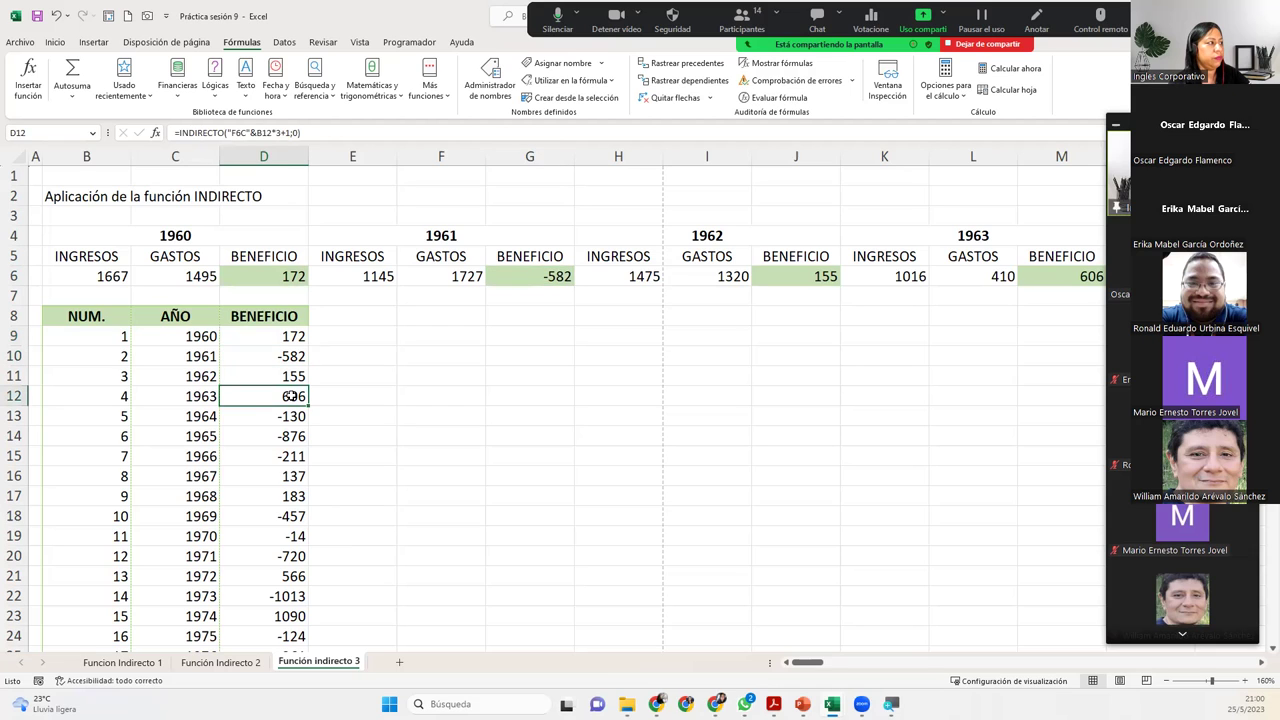
{"action": "left_click", "coordinate": [391, 389]}
{"action": "left_click", "coordinate": [93, 42]}
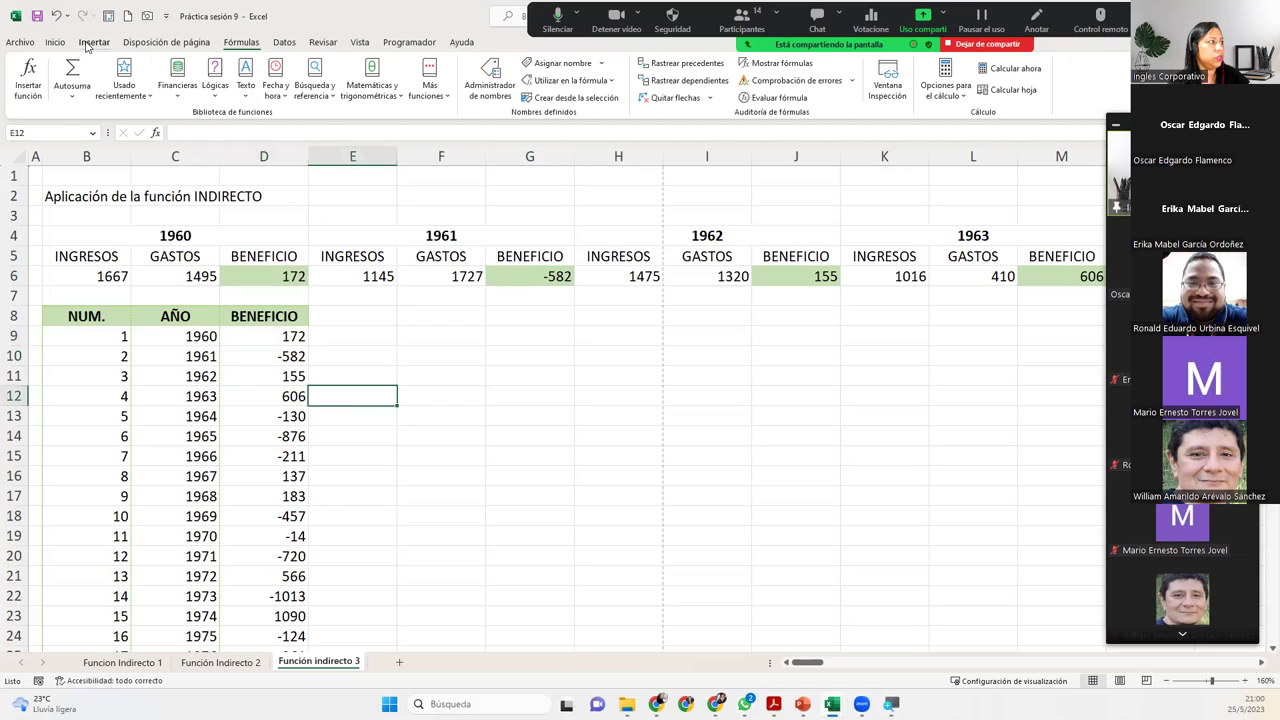
{"action": "left_click", "coordinate": [246, 72]}
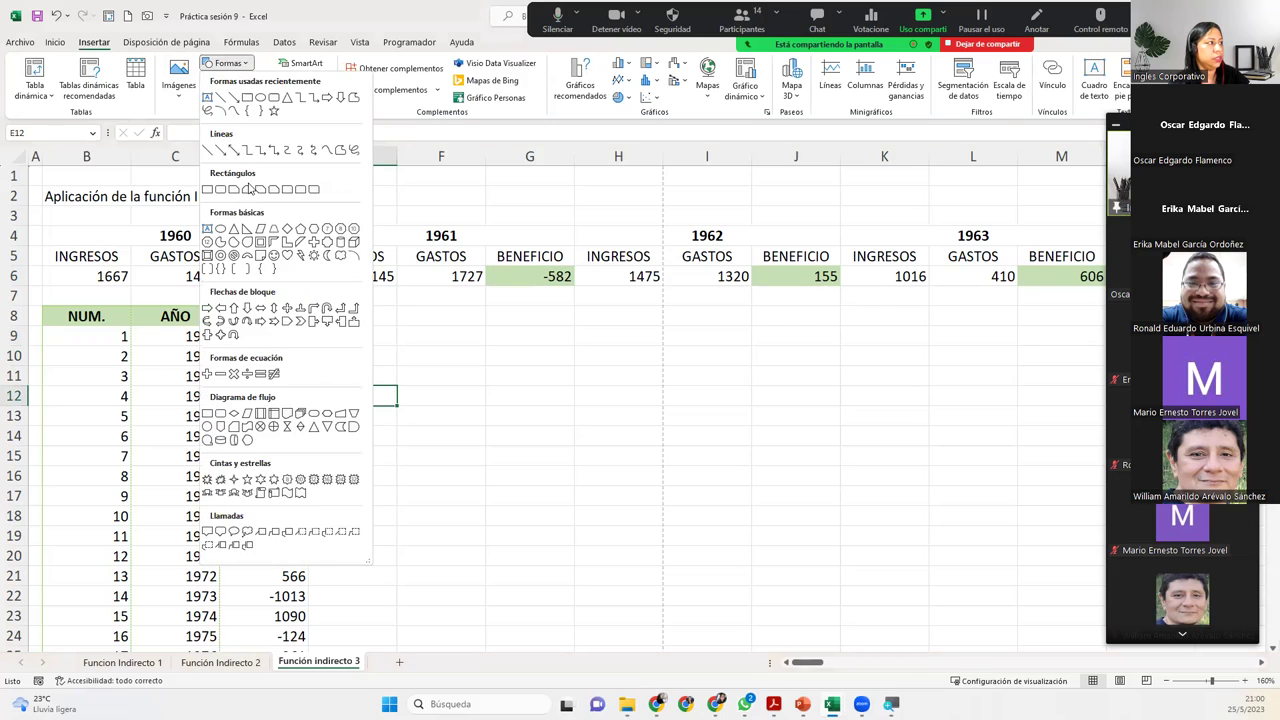
{"action": "left_click", "coordinate": [221, 150]}
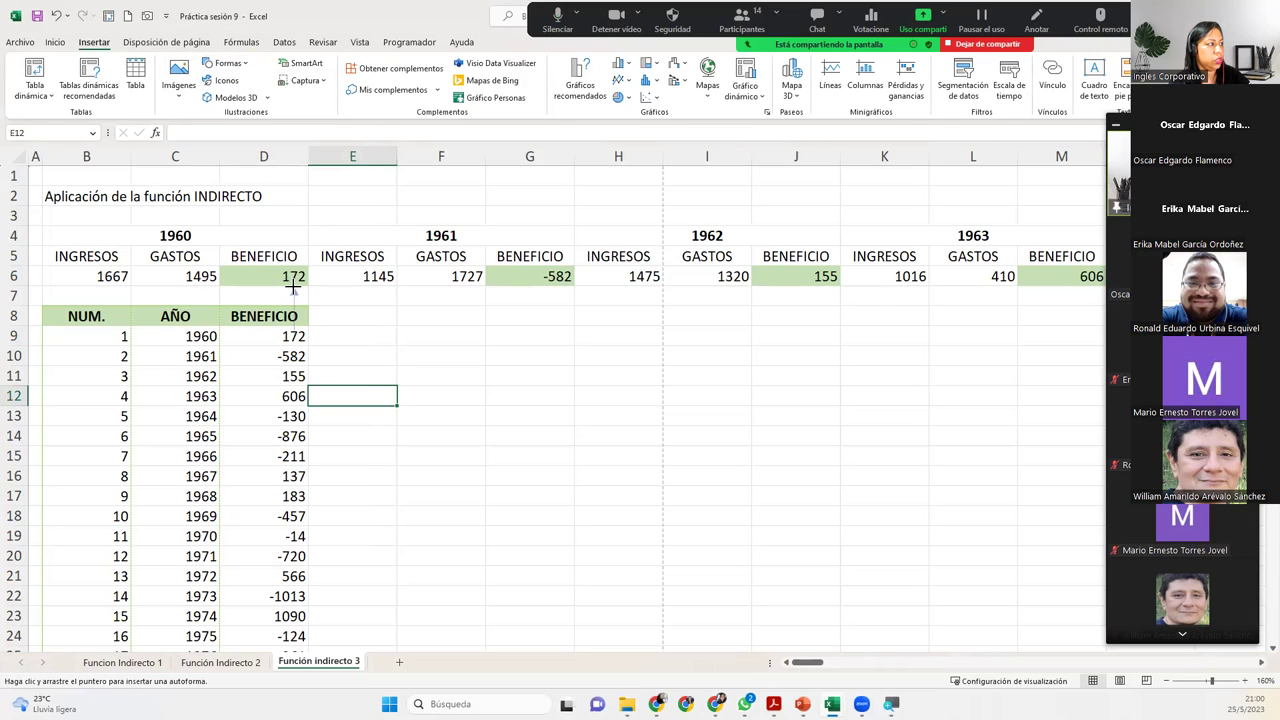
{"action": "left_click_drag", "start_coordinate": [293, 300], "coordinate": [293, 288]}
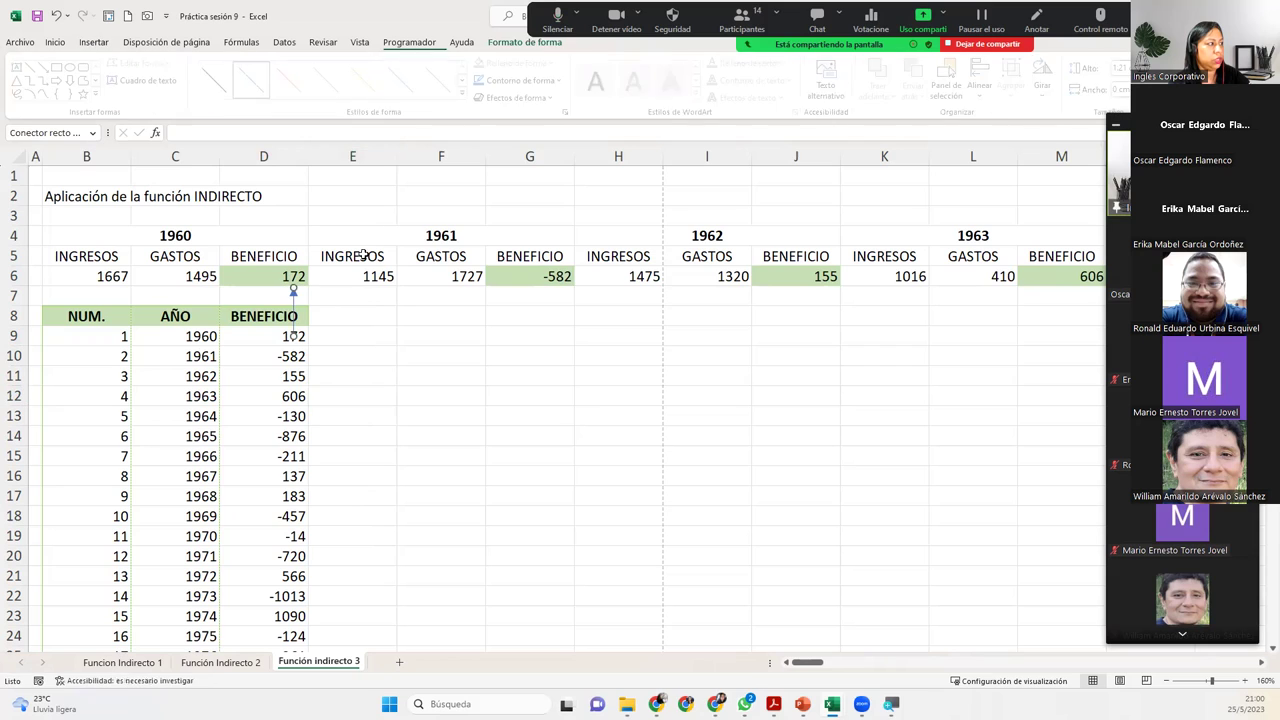
{"action": "left_click", "coordinate": [305, 352]}
{"action": "mouse_move", "coordinate": [293, 299]}
{"action": "left_mouse_down"}
{"action": "mouse_move", "coordinate": [305, 331]}
{"action": "mouse_move", "coordinate": [303, 319]}
{"action": "left_mouse_up"}
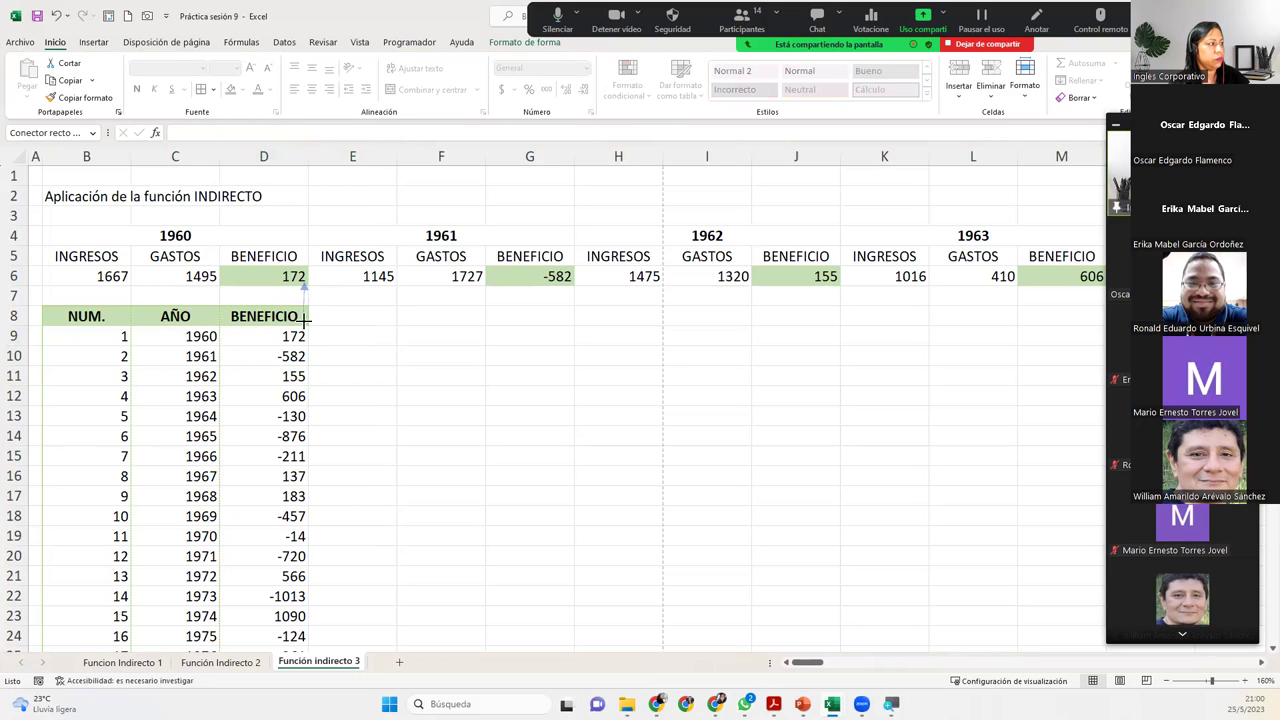
{"action": "left_click", "coordinate": [330, 350]}
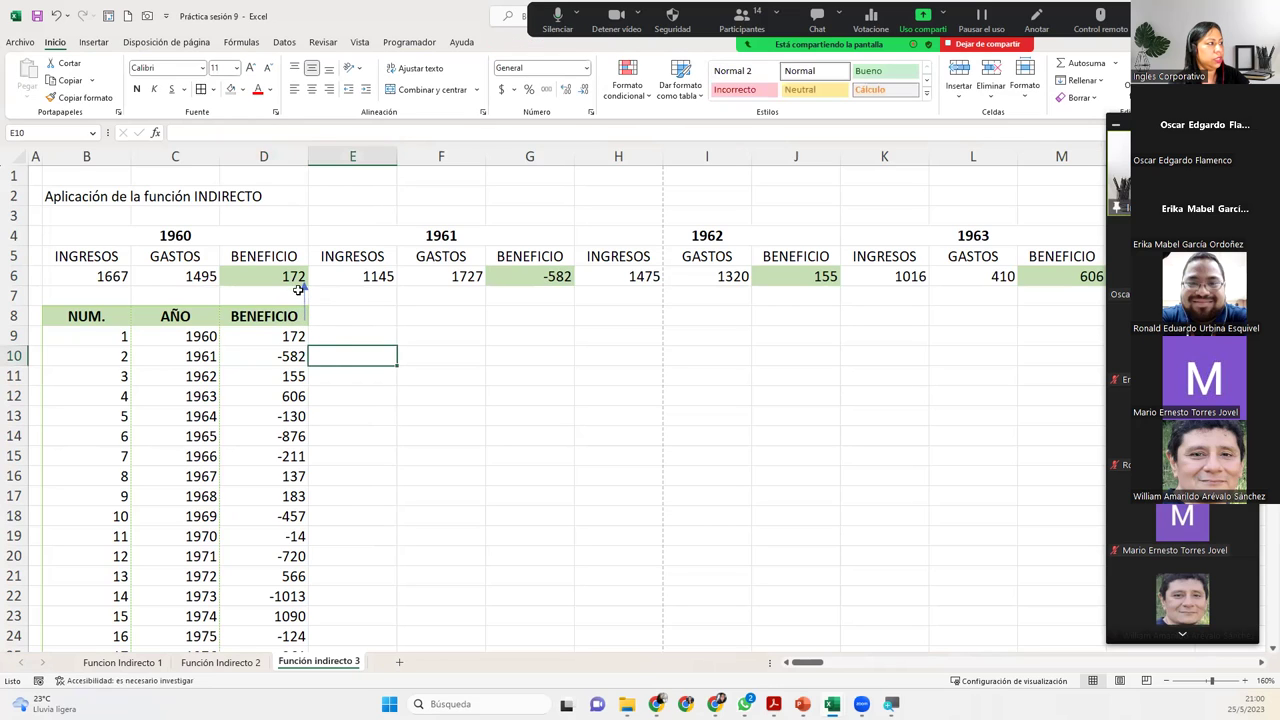
Draw arrows from D10 to G6 (1961) and from D11 to J6 (1962)
{"action": "left_click", "coordinate": [94, 43]}
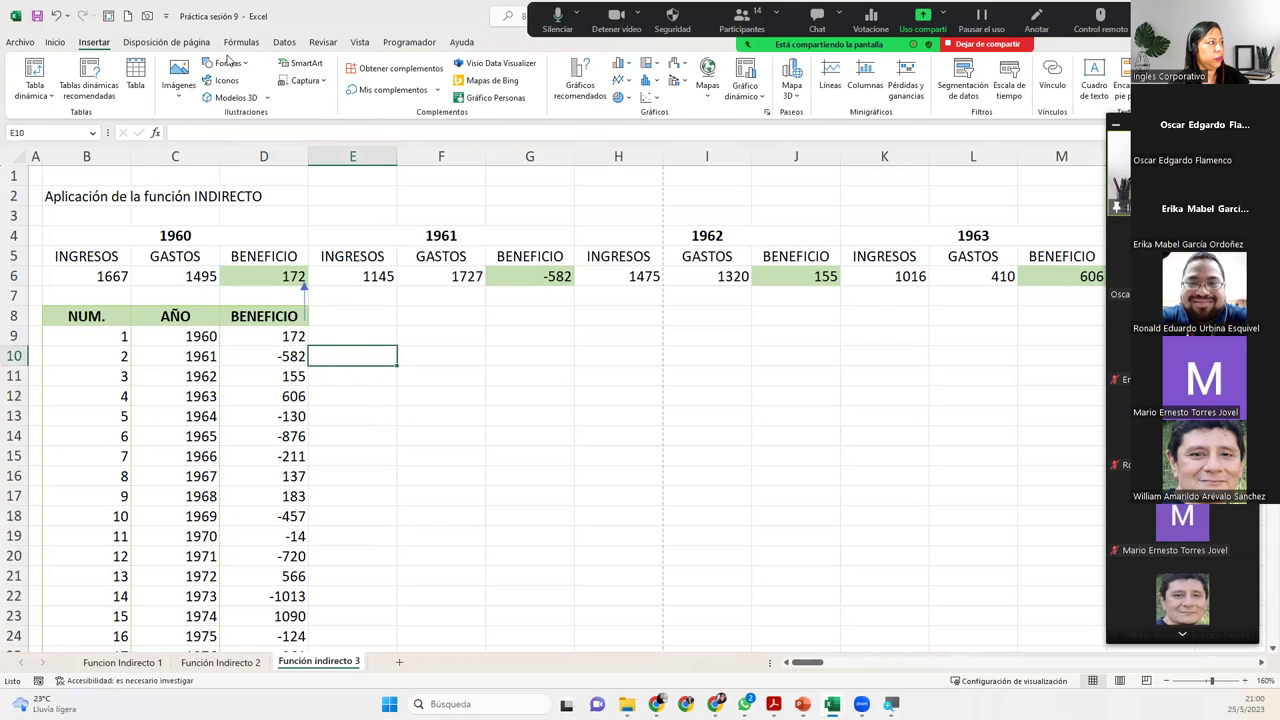
{"action": "left_click", "coordinate": [229, 62]}
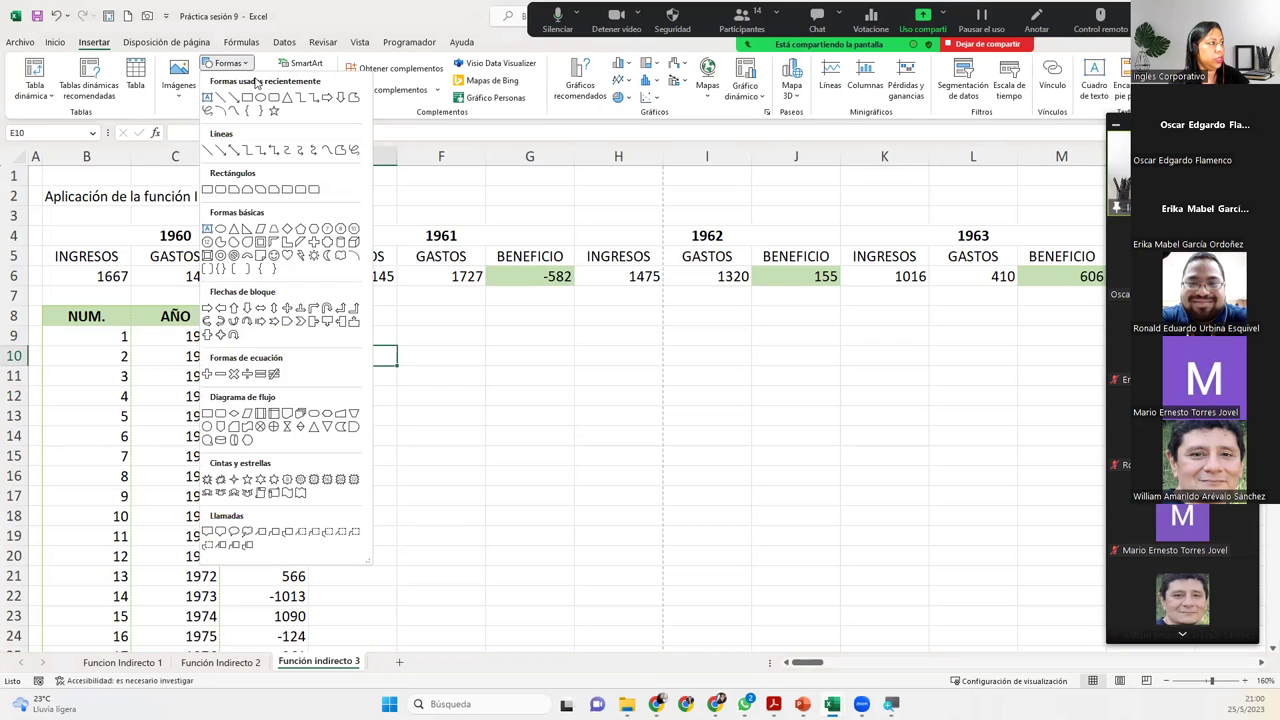
{"action": "left_click", "coordinate": [226, 148]}
{"action": "left_click_drag", "start_coordinate": [302, 356], "coordinate": [529, 291]}
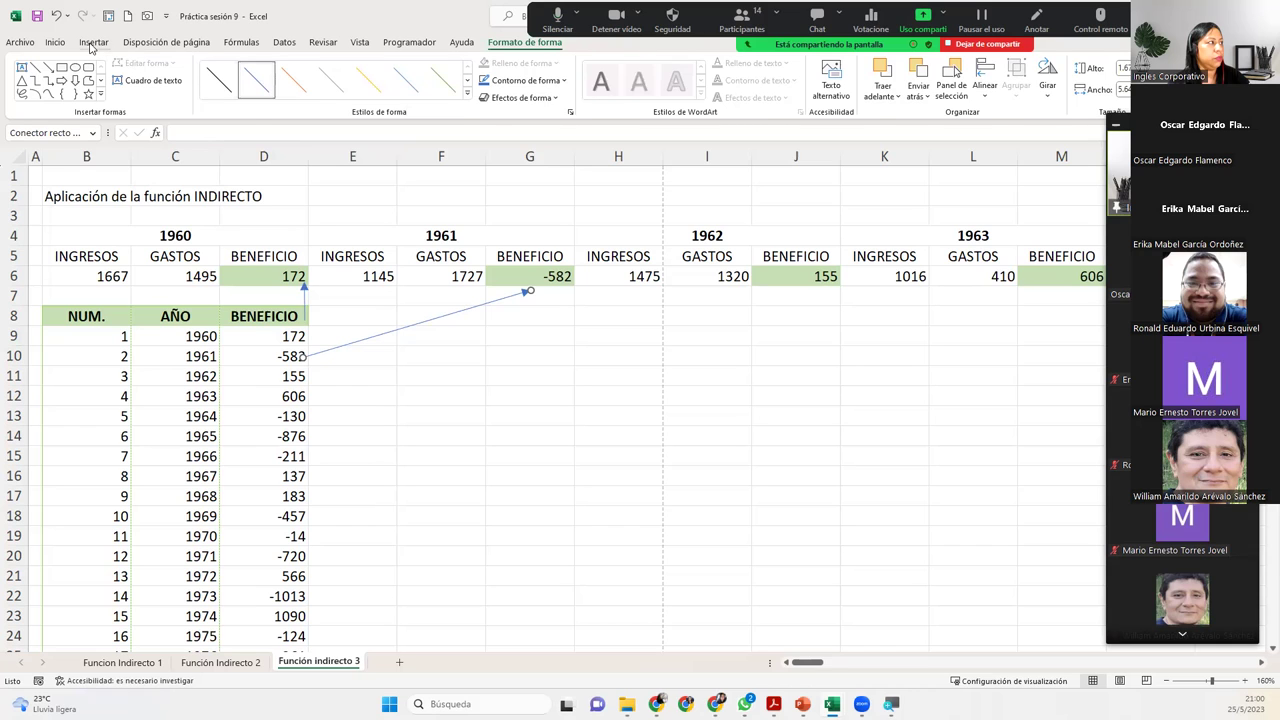
{"action": "left_click", "coordinate": [93, 42]}
{"action": "left_click", "coordinate": [228, 63]}
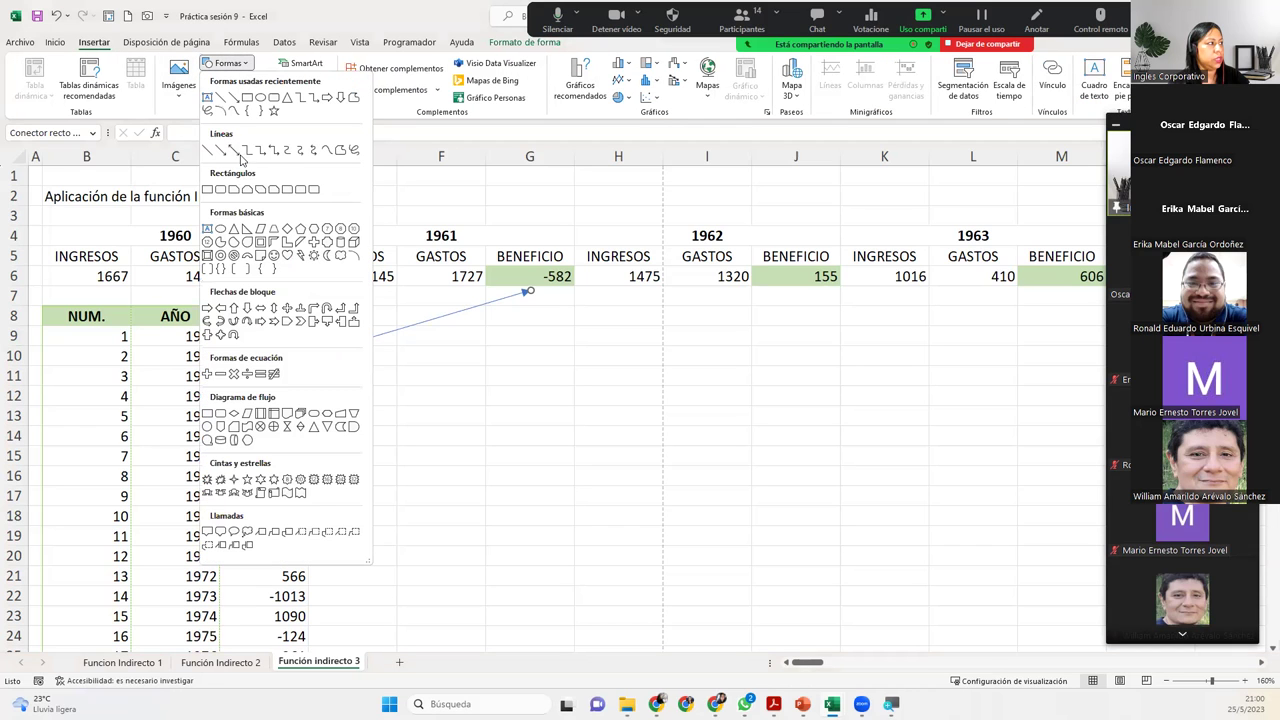
{"action": "left_click", "coordinate": [233, 150]}
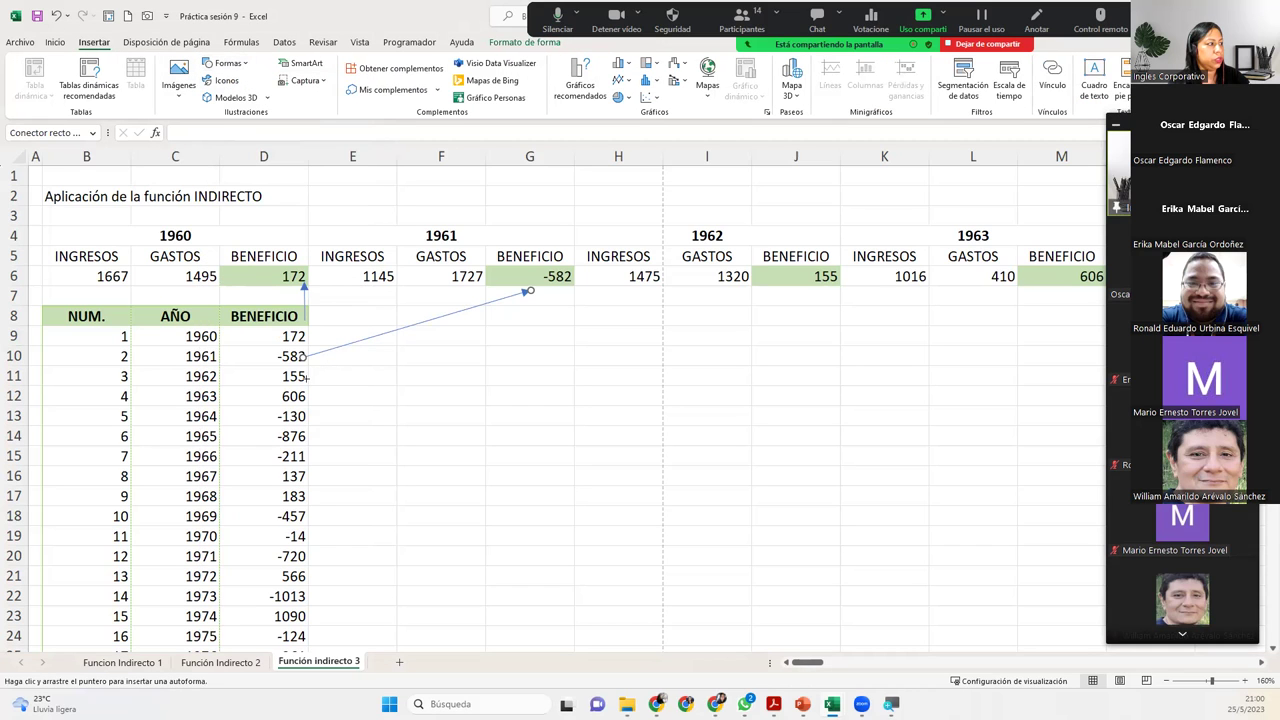
{"action": "left_click_drag", "start_coordinate": [305, 376], "coordinate": [790, 289]}
{"action": "left_click", "coordinate": [692, 394]}
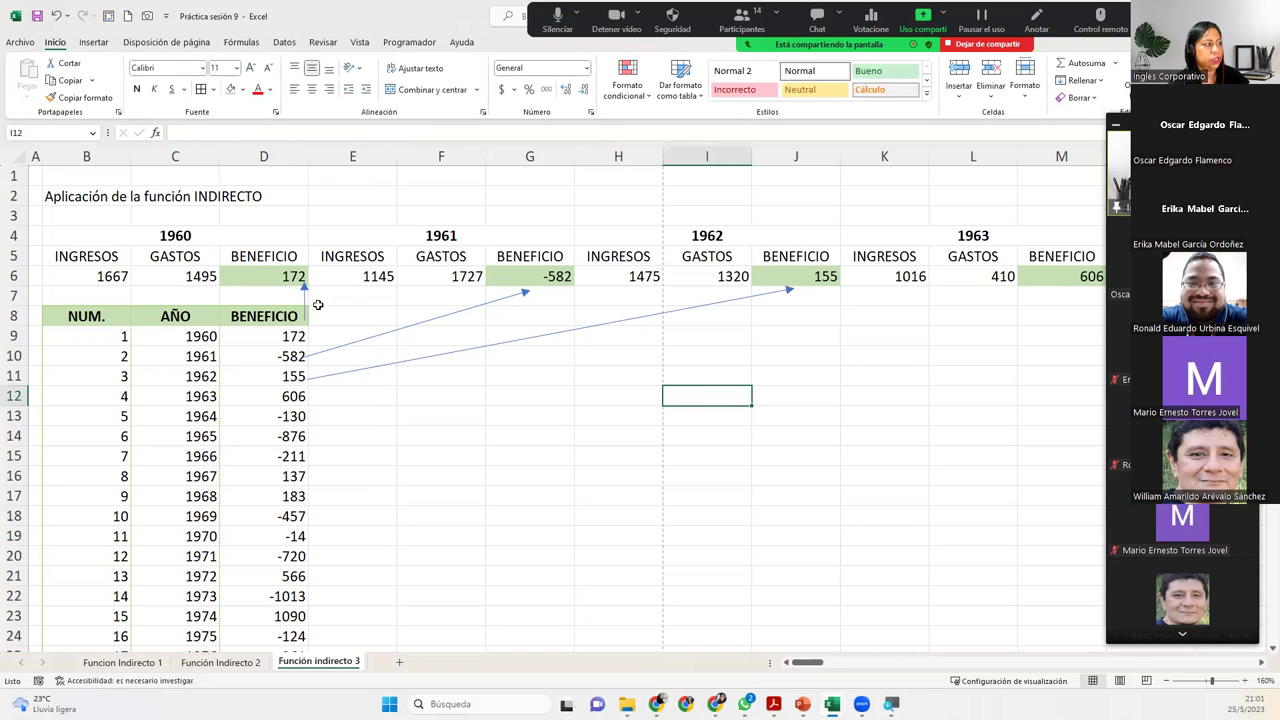
Draw an elbow arrow connector from D12 to 606 in M6, routing its leg under M6
{"action": "left_click", "coordinate": [93, 42]}
{"action": "left_click", "coordinate": [228, 63]}
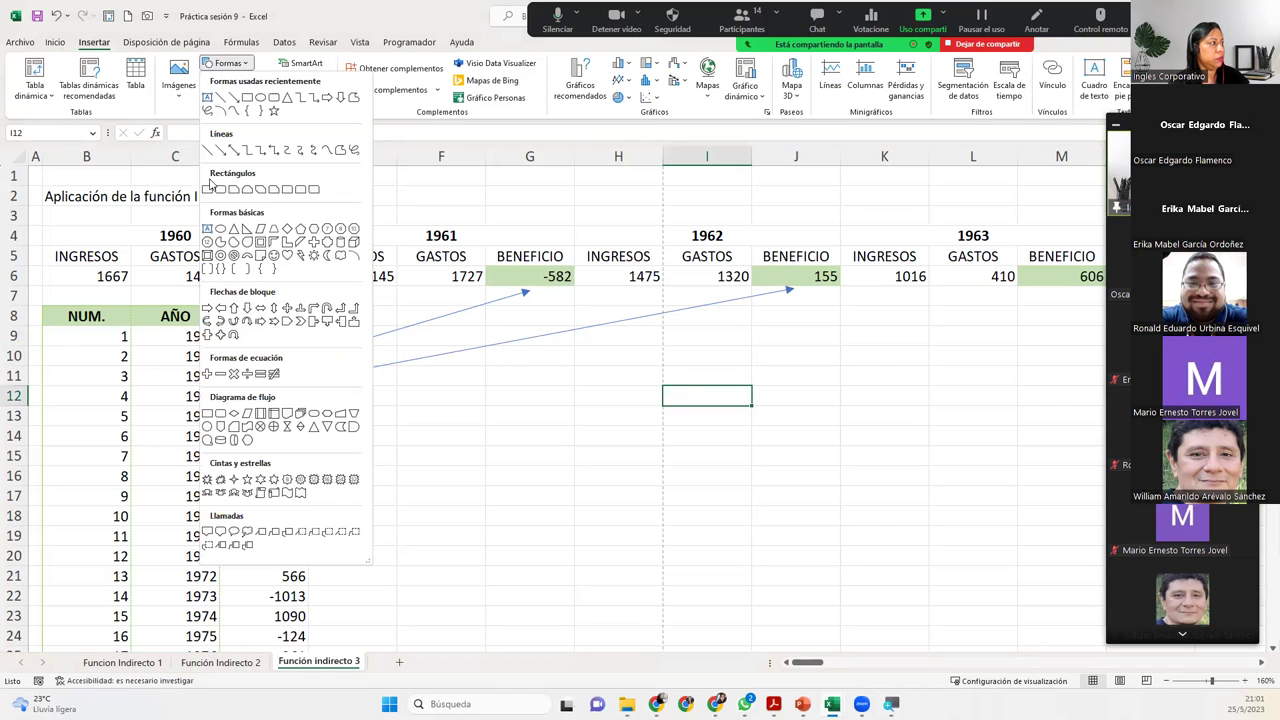
{"action": "left_click", "coordinate": [261, 150]}
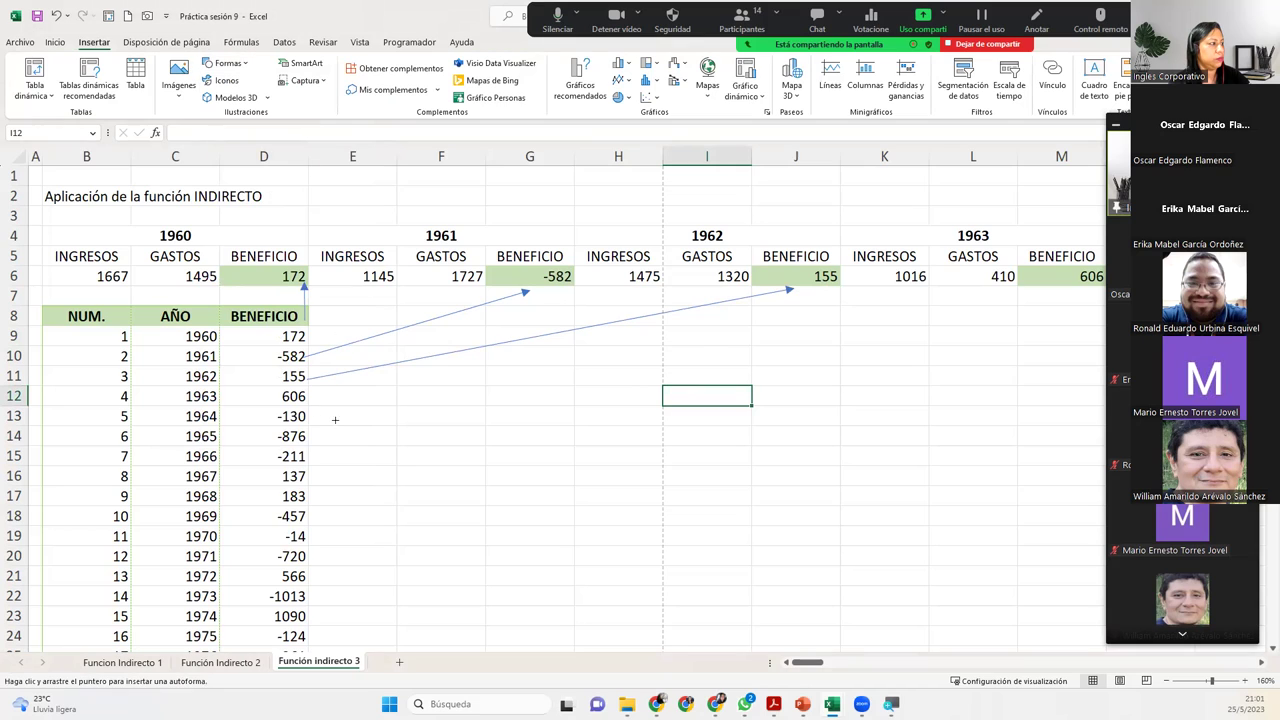
{"action": "left_click_drag", "start_coordinate": [307, 397], "coordinate": [1066, 294]}
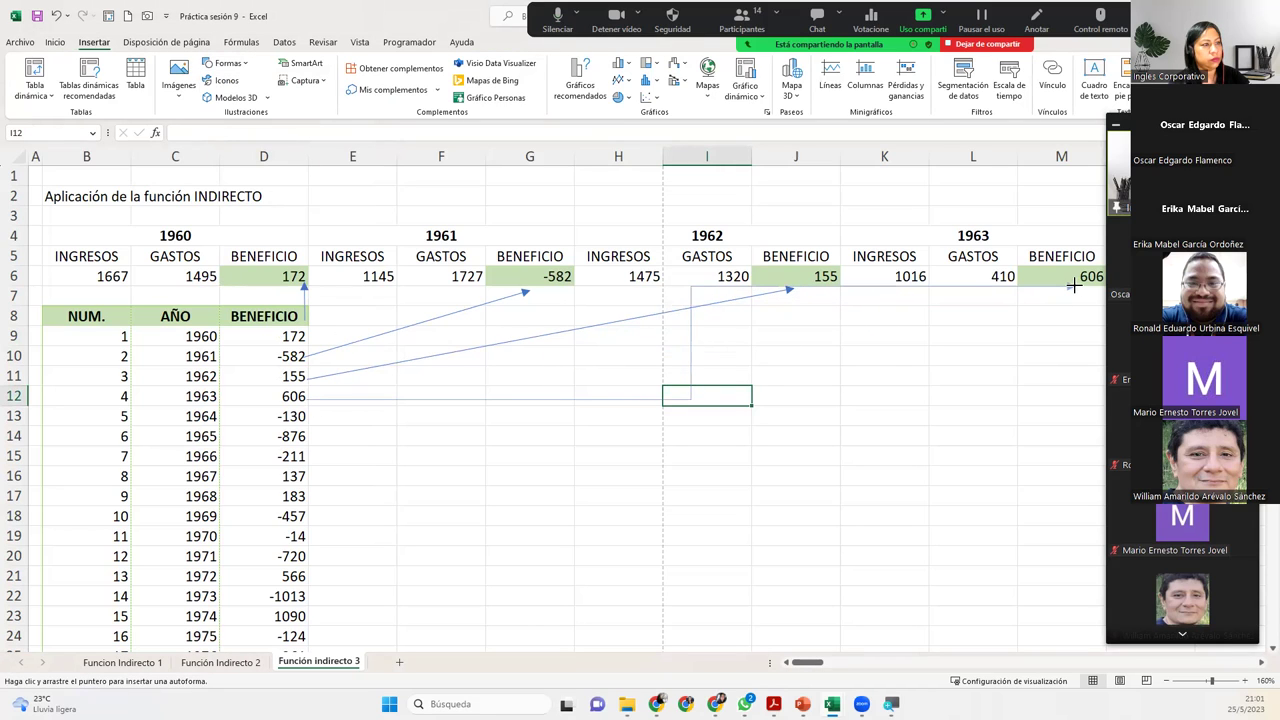
{"action": "left_click_drag", "start_coordinate": [1066, 294], "coordinate": [1072, 287]}
{"action": "left_click", "coordinate": [676, 356]}
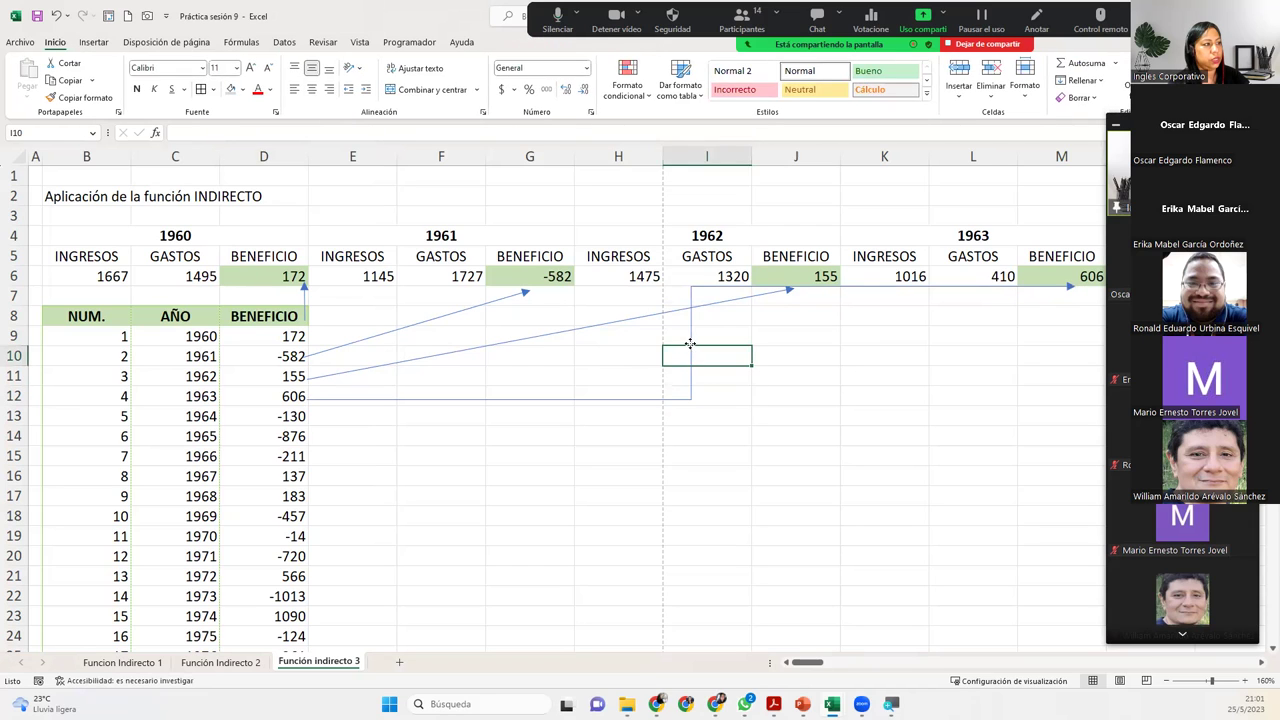
{"action": "left_click_drag", "start_coordinate": [970, 328], "coordinate": [1076, 321]}
{"action": "left_click", "coordinate": [973, 478]}
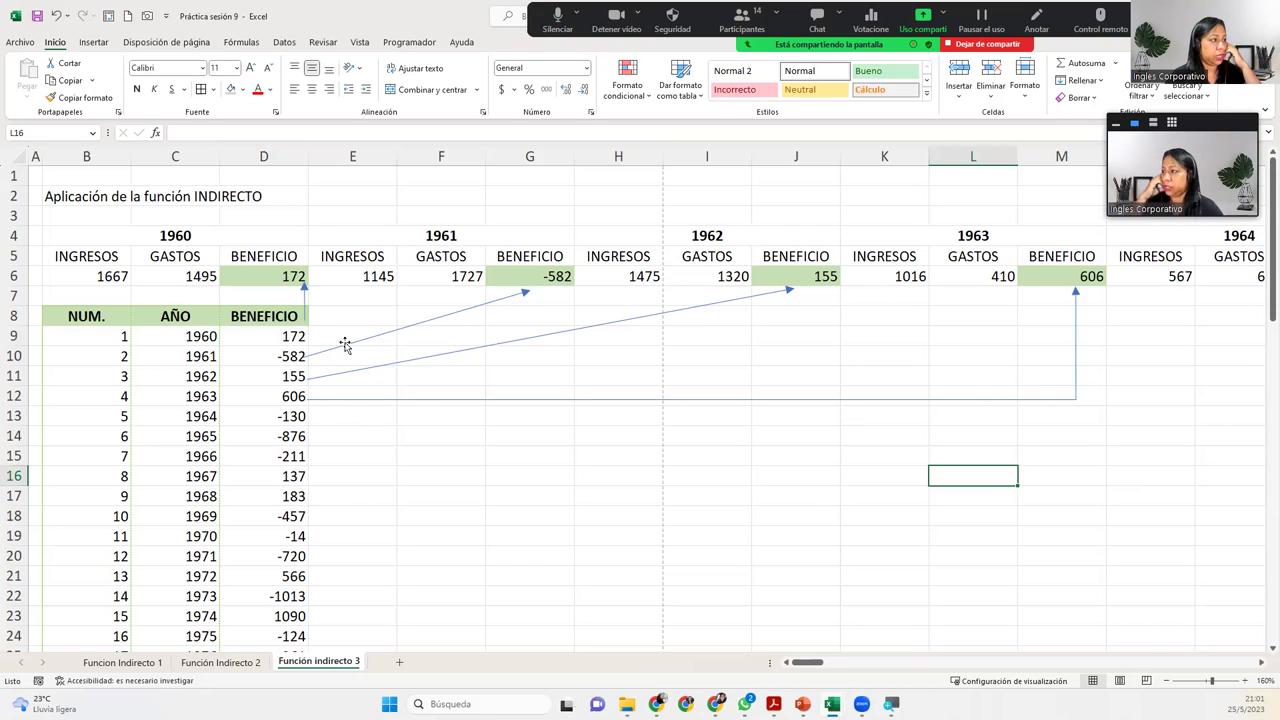
Enter the author's full name in cell E2, correcting a typo
{"action": "left_click", "coordinate": [377, 456]}
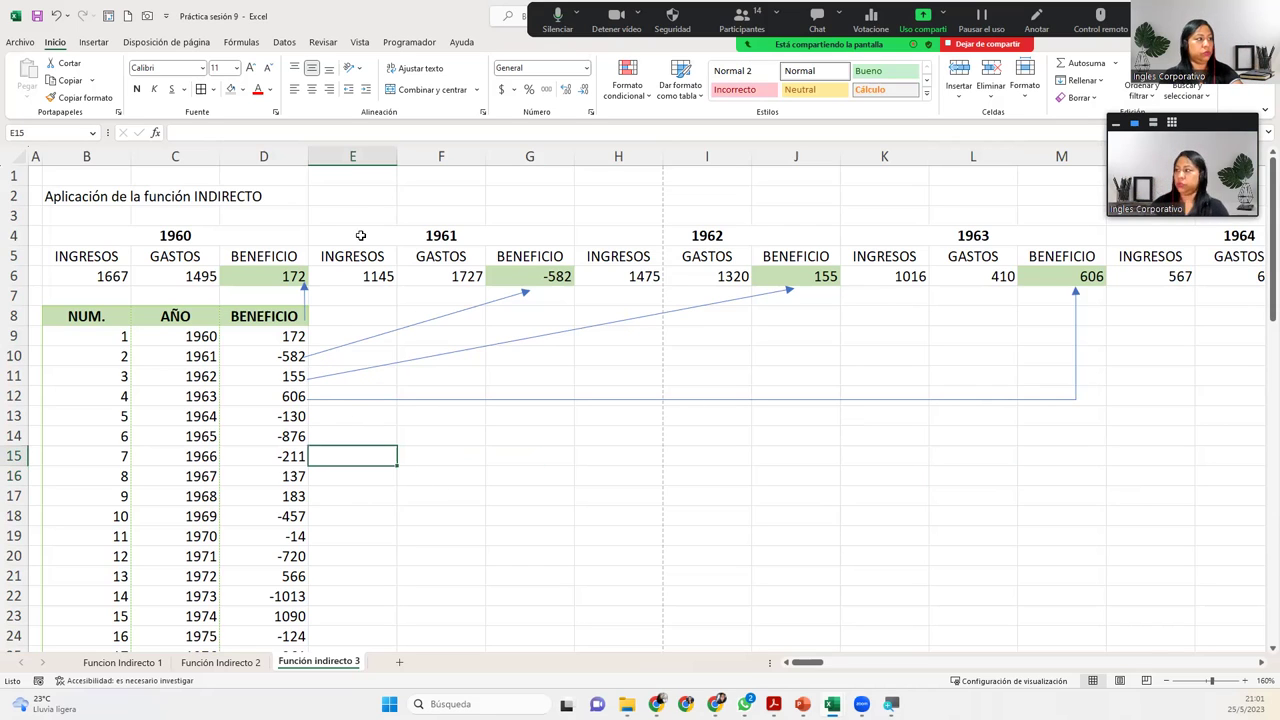
{"action": "left_click", "coordinate": [371, 193]}
{"action": "type", "text": "Bu"}
{"action": "key", "text": "BackSpace"}
{"action": "key", "text": "BackSpace"}
{"action": "type", "text": "Maura Del Cid"}
{"action": "key", "text": "Return"}
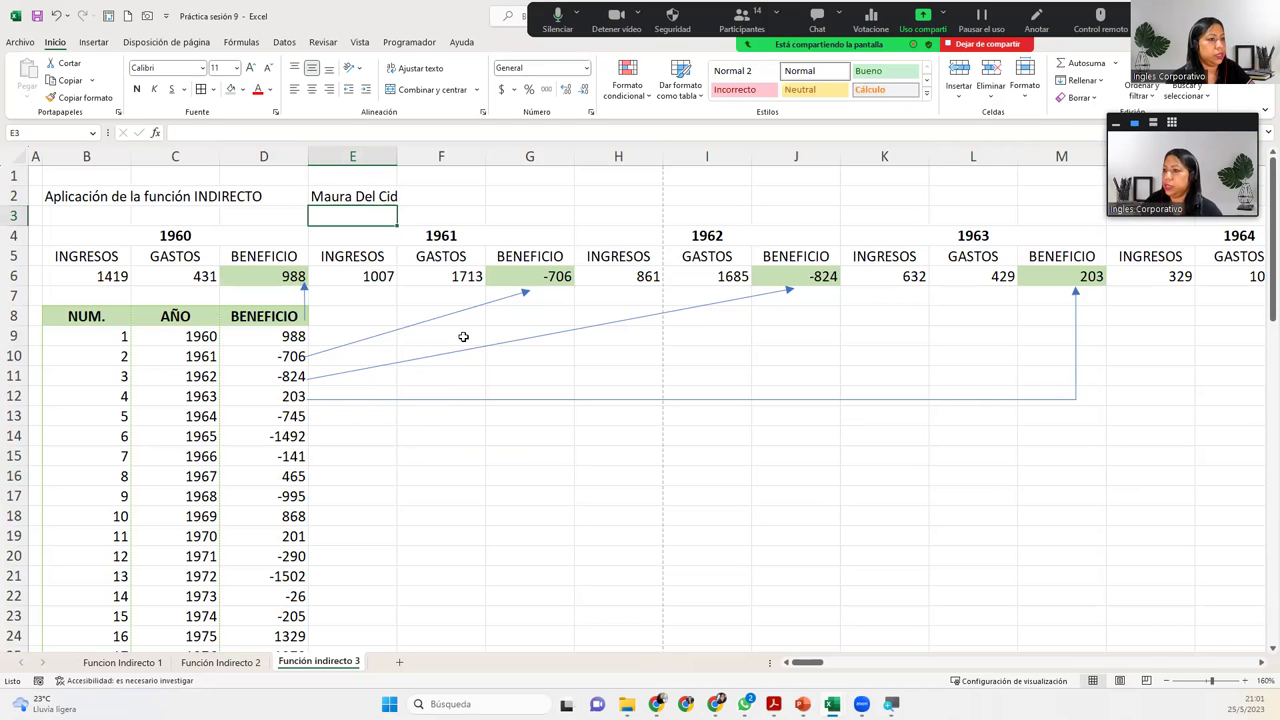
Replace the D11 arrow with an elbow arrow connector rising into J6 (-824)
{"action": "left_click", "coordinate": [597, 329]}
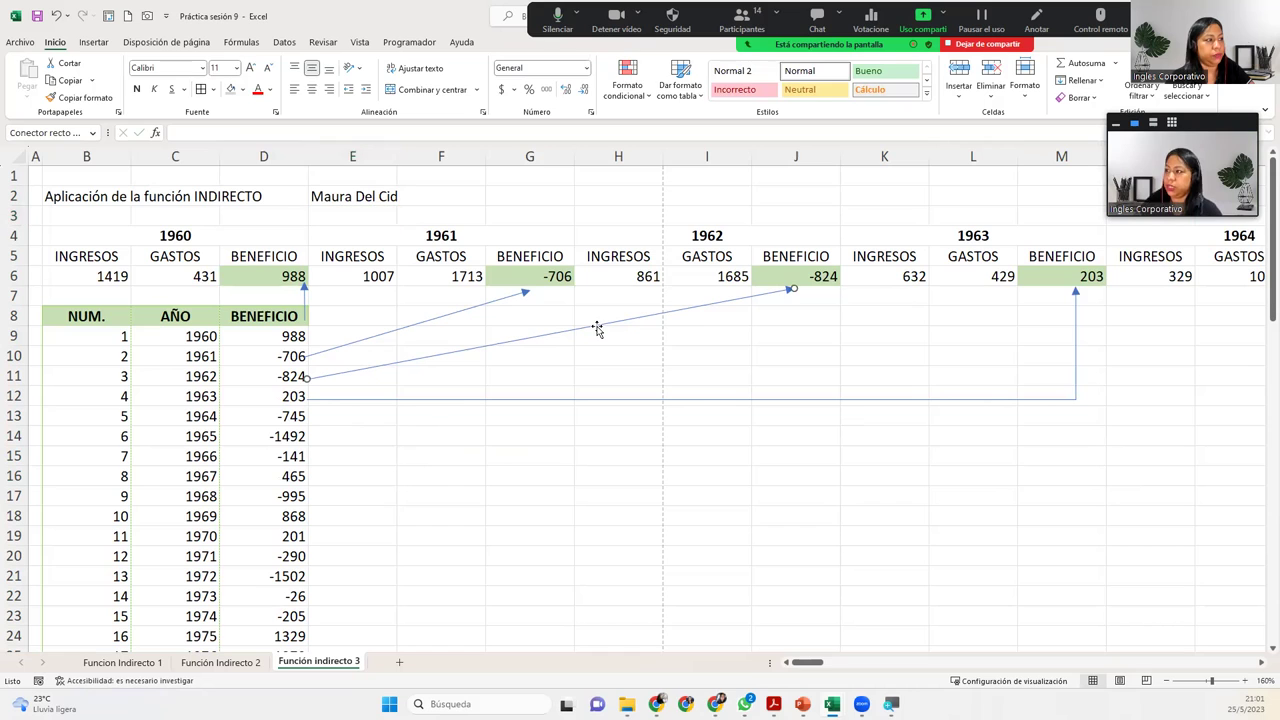
{"action": "key", "text": "Delete"}
{"action": "left_click", "coordinate": [352, 215]}
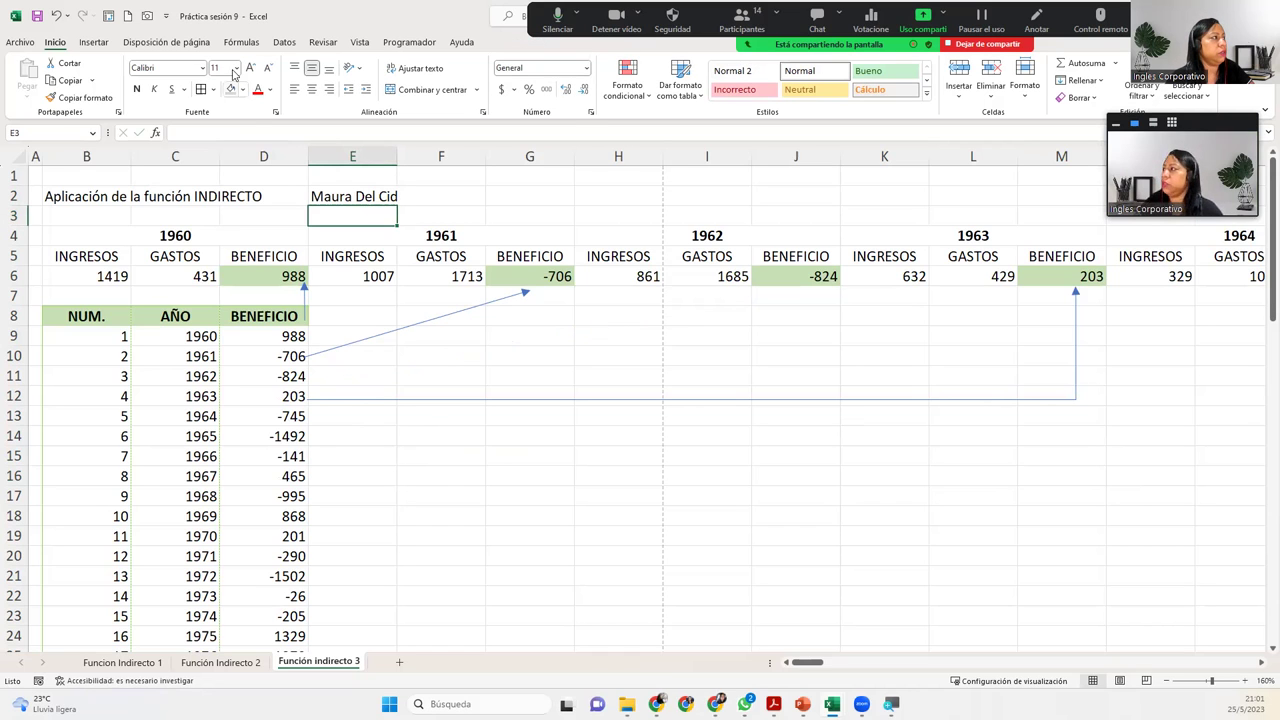
{"action": "left_click", "coordinate": [98, 43]}
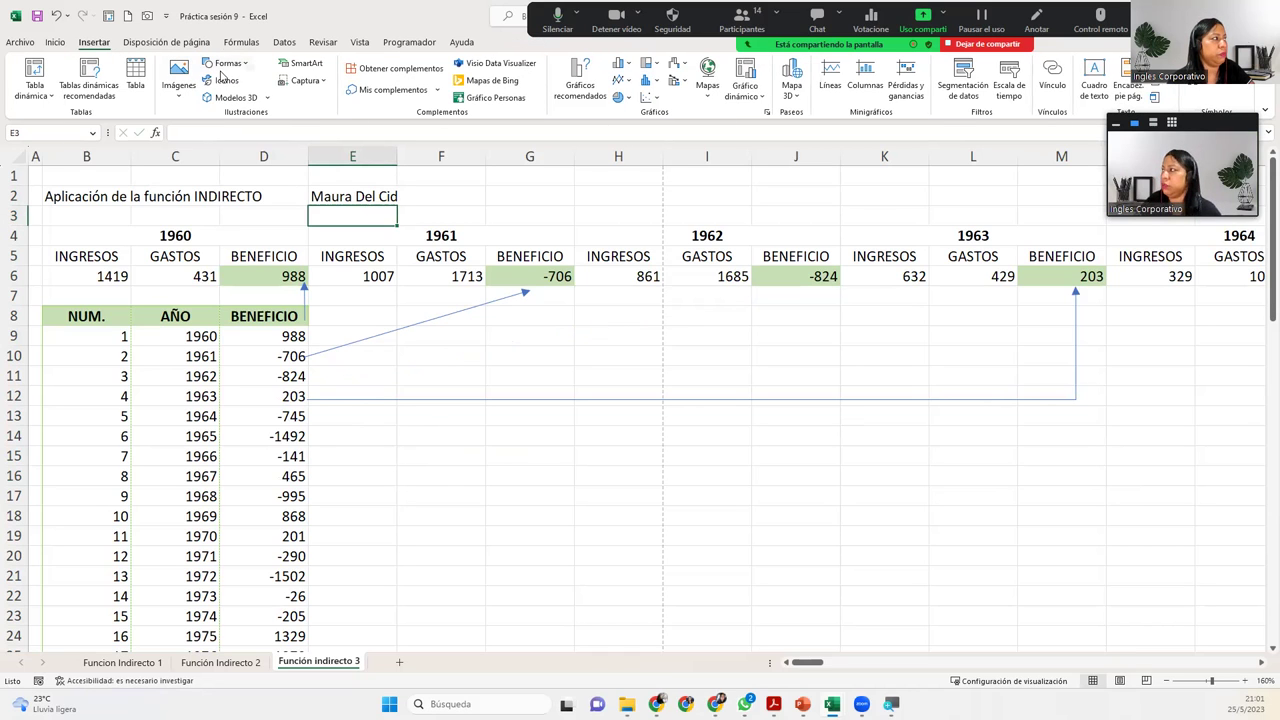
{"action": "left_click", "coordinate": [228, 64]}
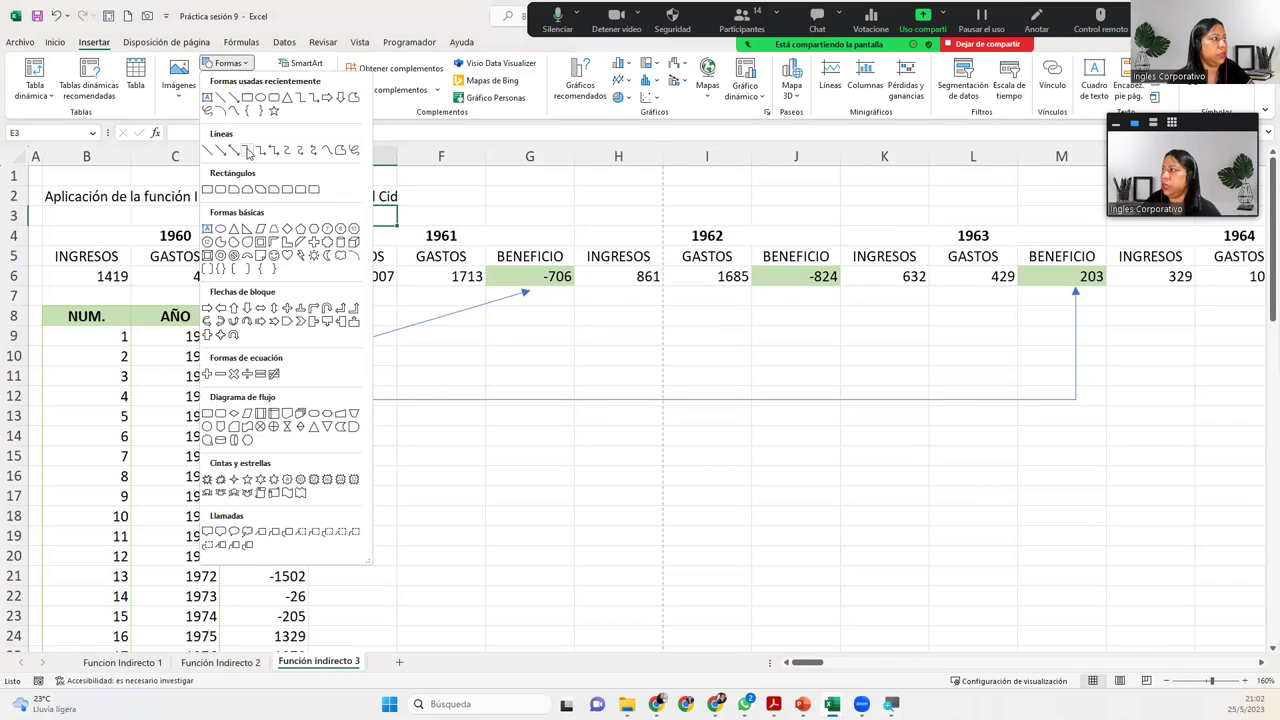
{"action": "left_click", "coordinate": [259, 151]}
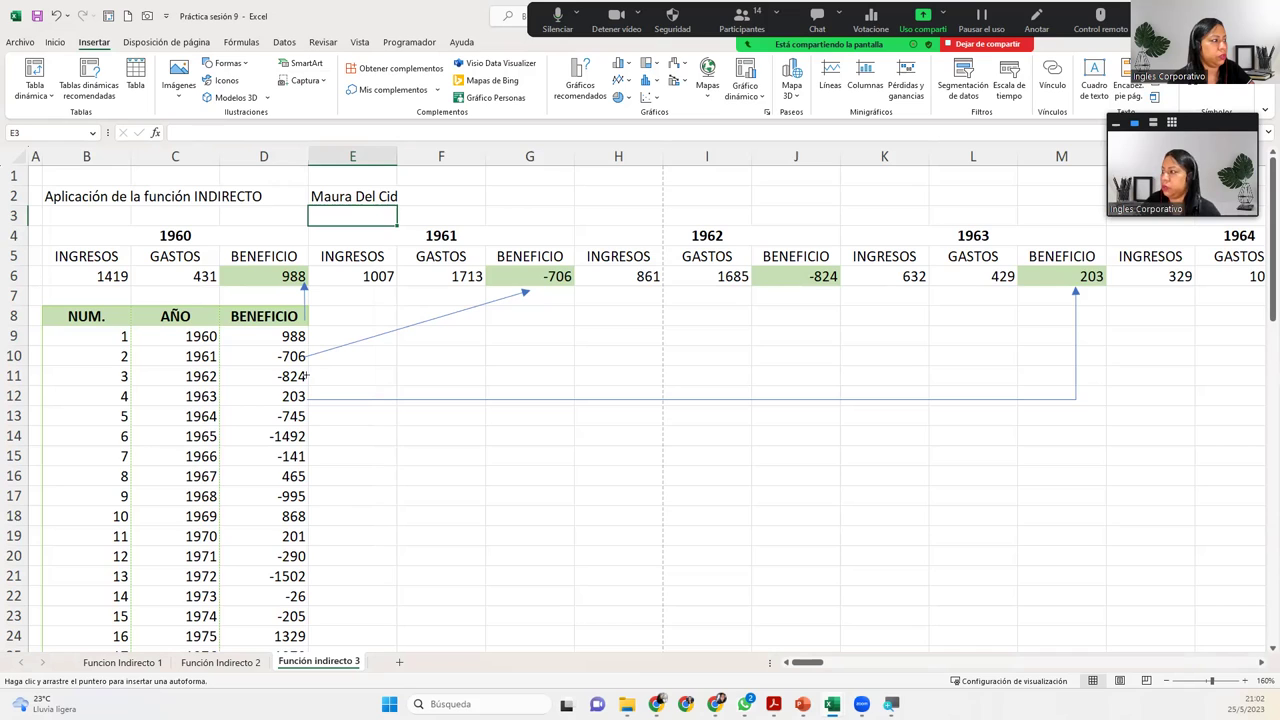
{"action": "left_click_drag", "start_coordinate": [308, 375], "coordinate": [798, 297]}
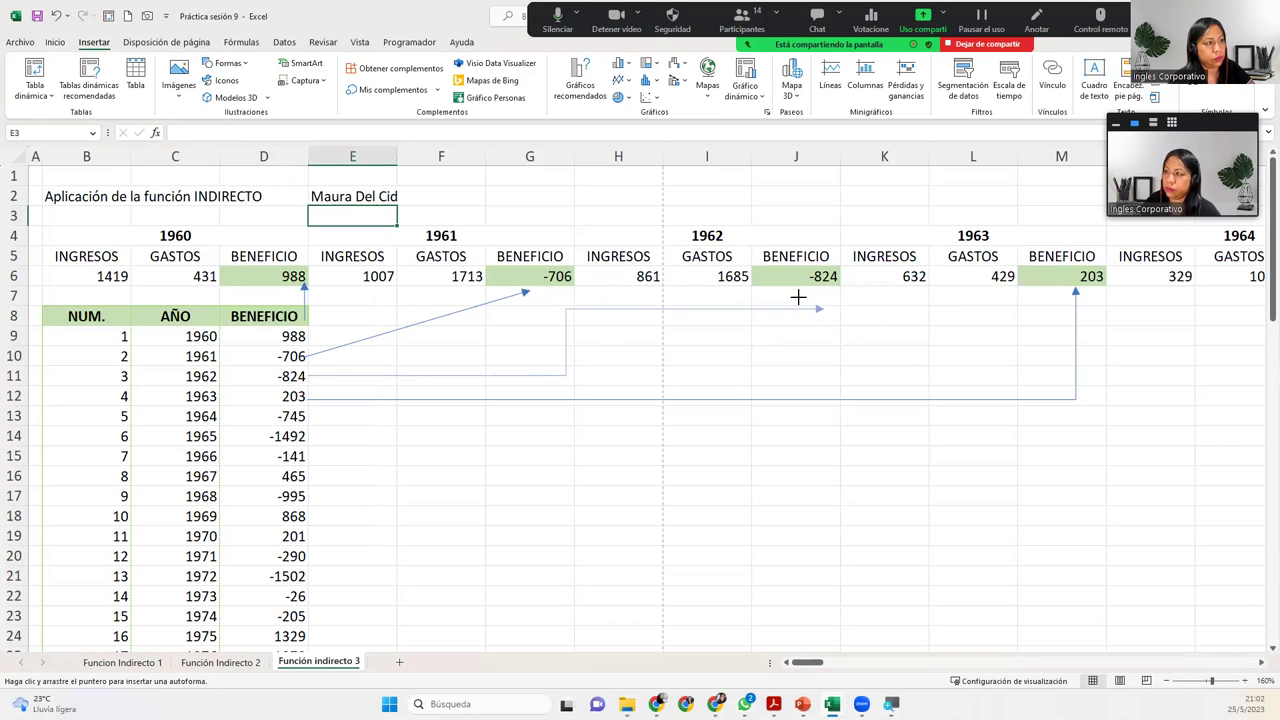
{"action": "left_click_drag", "start_coordinate": [798, 297], "coordinate": [800, 290]}
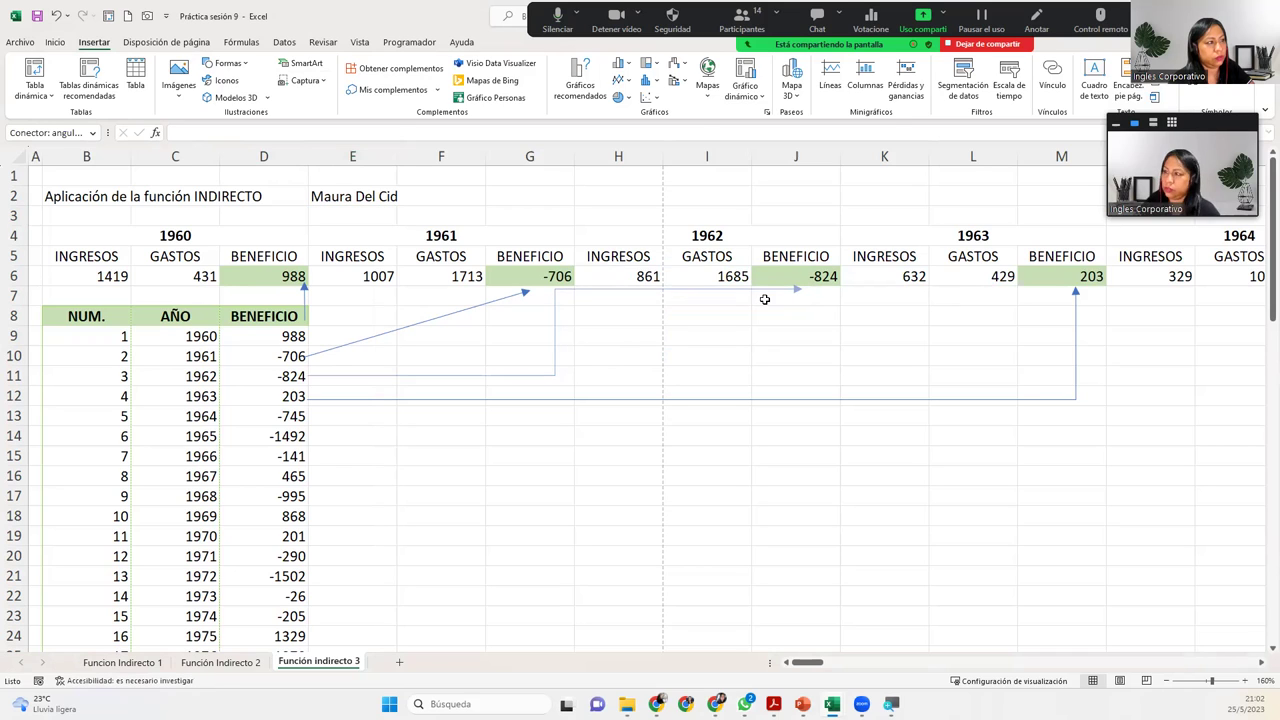
{"action": "left_click_drag", "start_coordinate": [604, 334], "coordinate": [805, 346]}
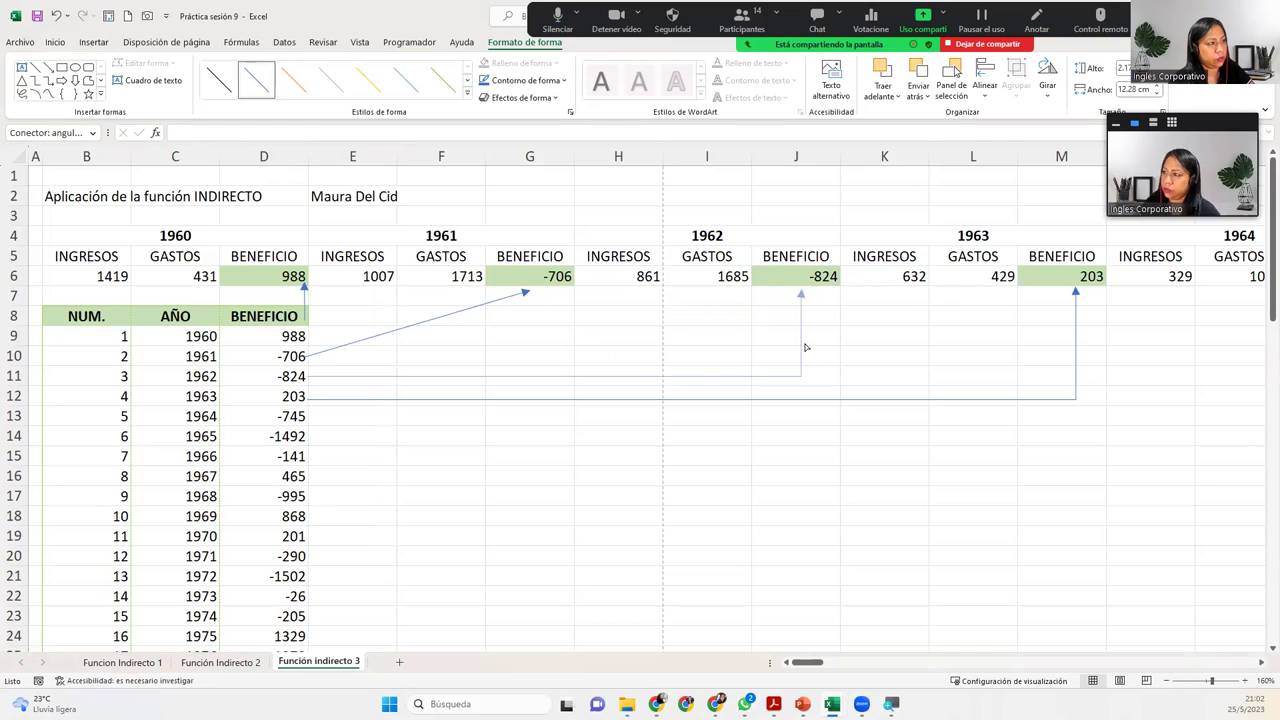
Replace the straight G6 arrow with an elbow arrow from D10 into G6 (-706)
{"action": "left_click", "coordinate": [500, 300]}
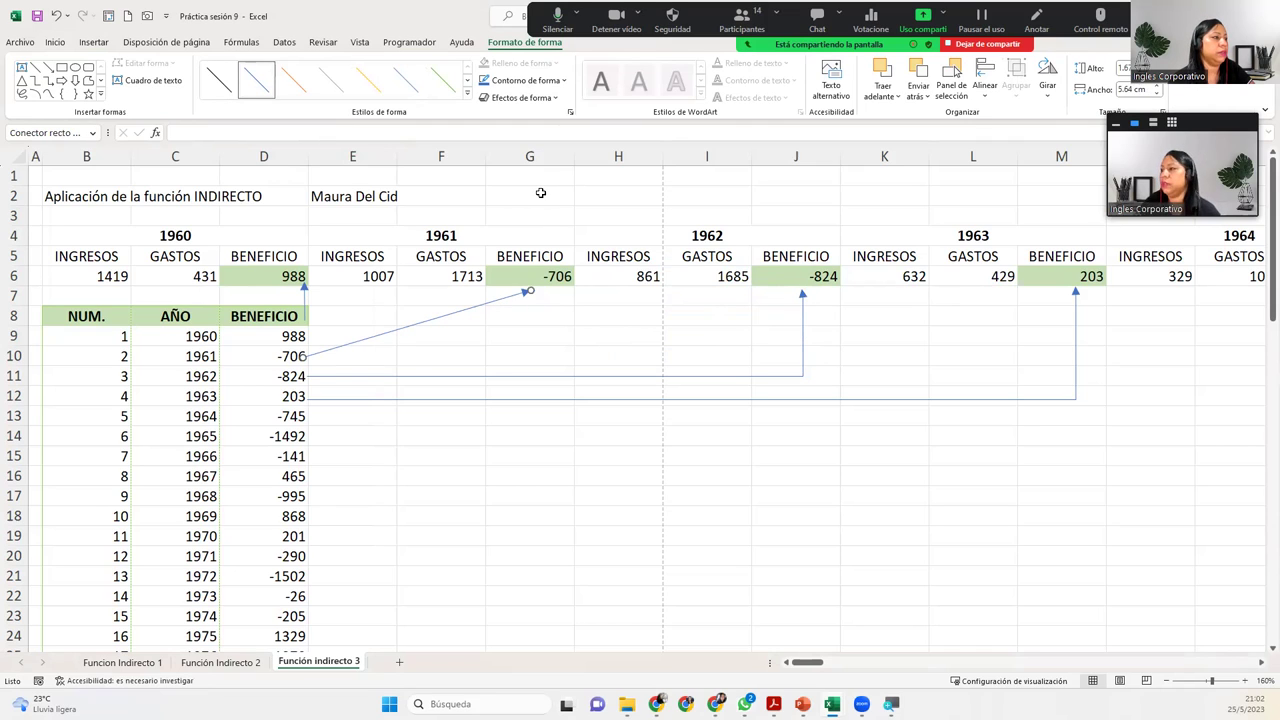
{"action": "key", "text": "Delete"}
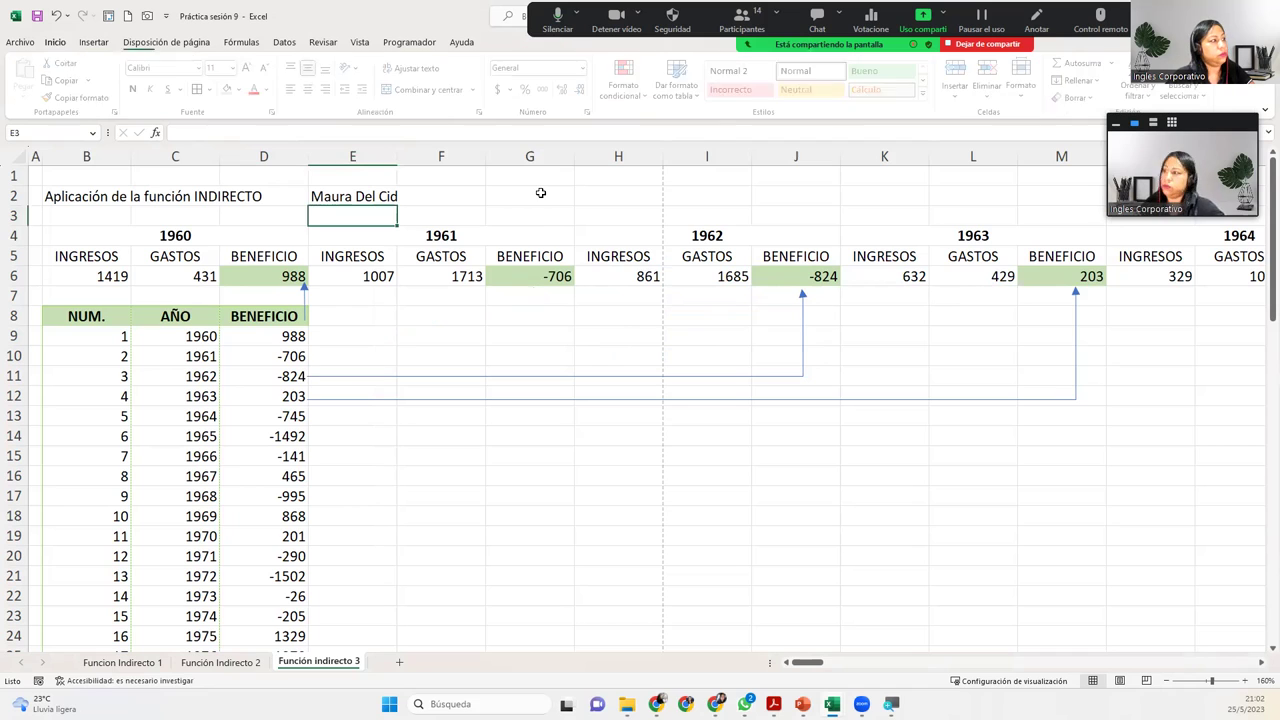
{"action": "left_click", "coordinate": [95, 44]}
{"action": "left_click", "coordinate": [228, 63]}
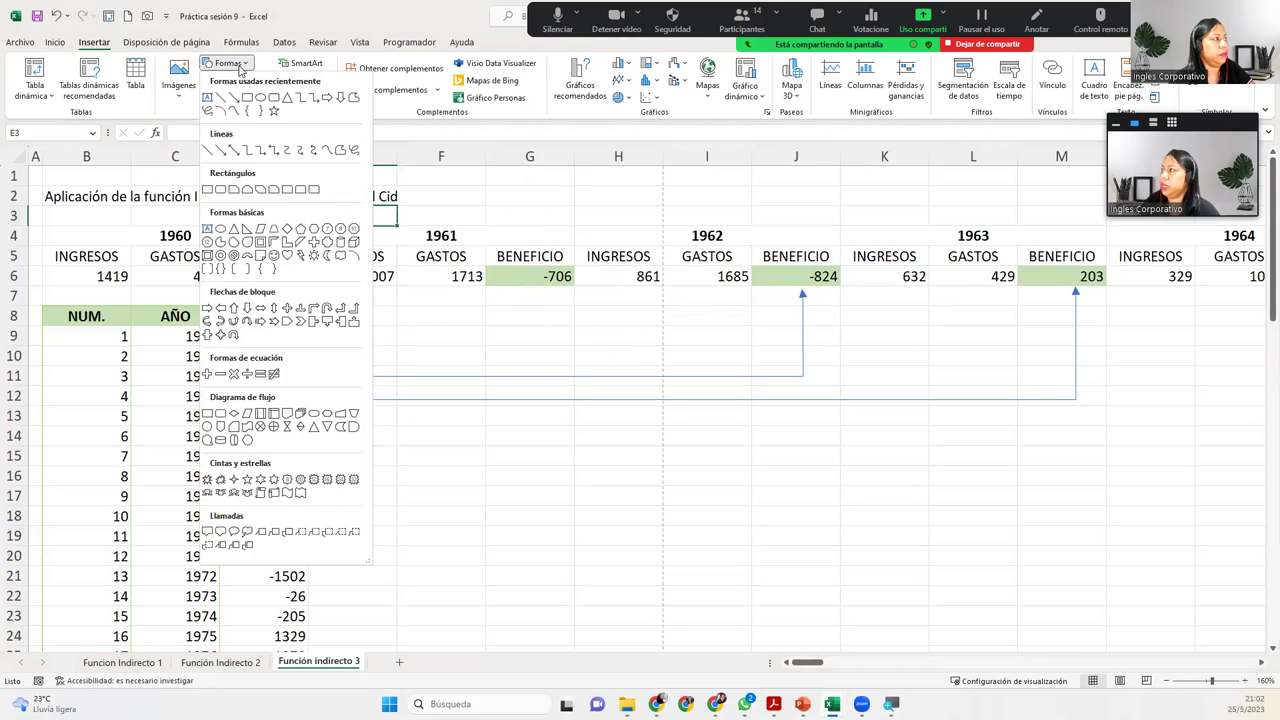
{"action": "left_click", "coordinate": [261, 150]}
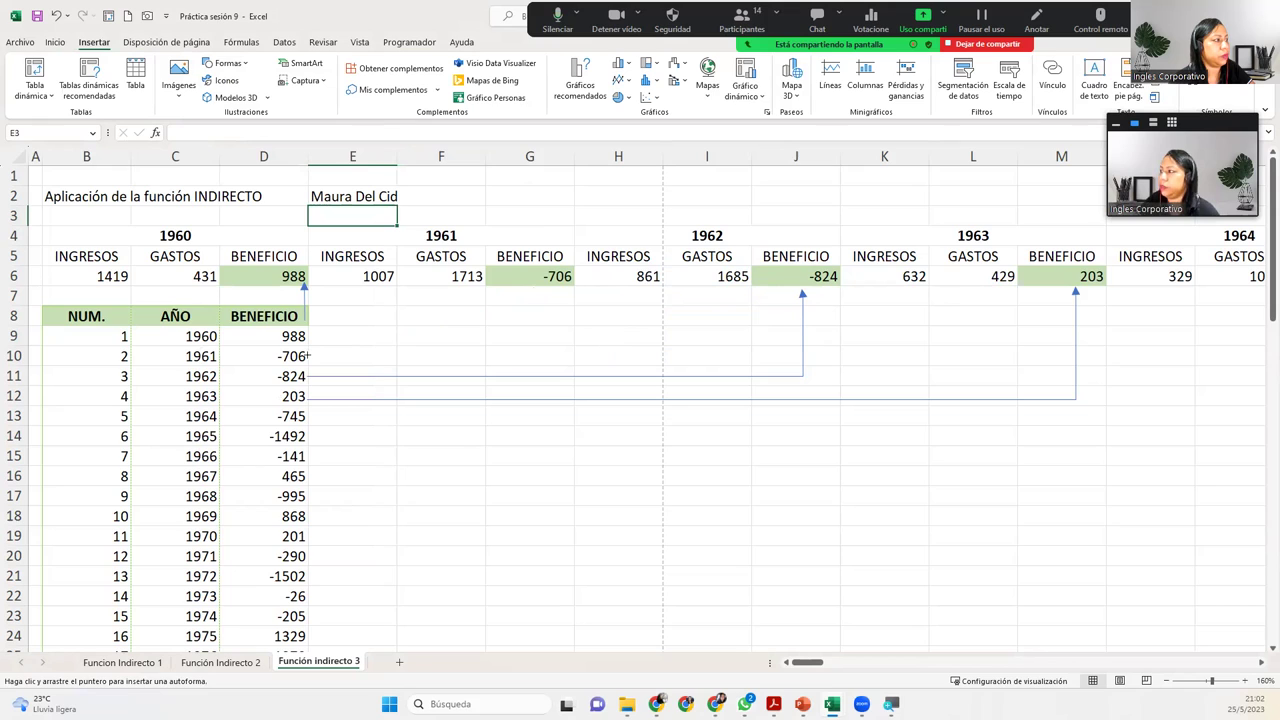
{"action": "mouse_move", "coordinate": [308, 356]}
{"action": "left_mouse_down"}
{"action": "mouse_move", "coordinate": [536, 313]}
{"action": "mouse_move", "coordinate": [536, 291]}
{"action": "left_mouse_up"}
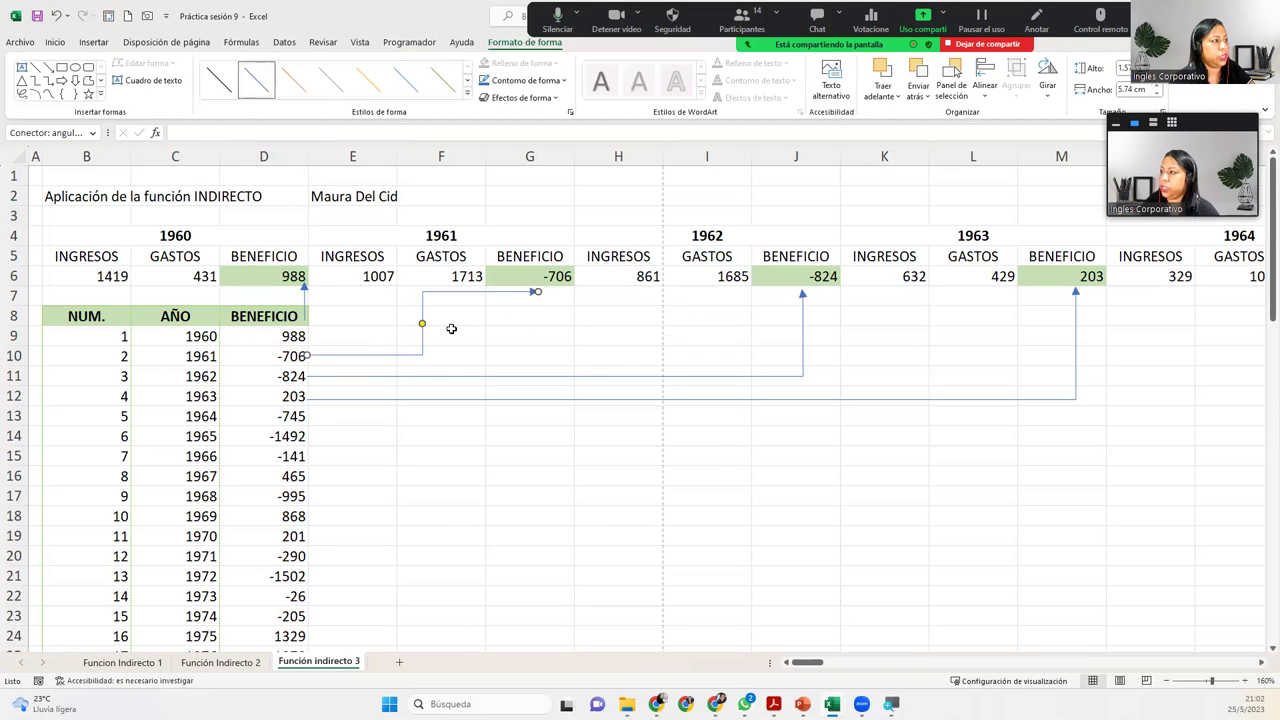
{"action": "left_click_drag", "start_coordinate": [423, 325], "coordinate": [538, 337]}
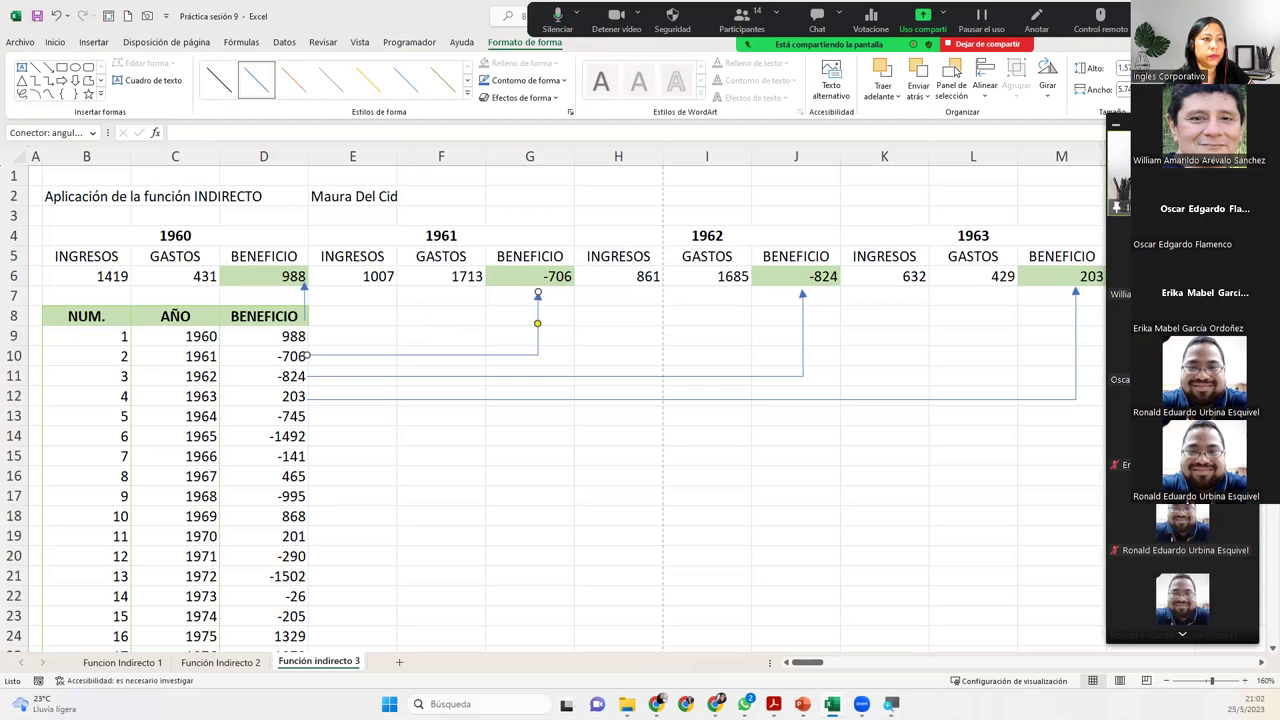
{"action": "left_click", "coordinate": [590, 347]}
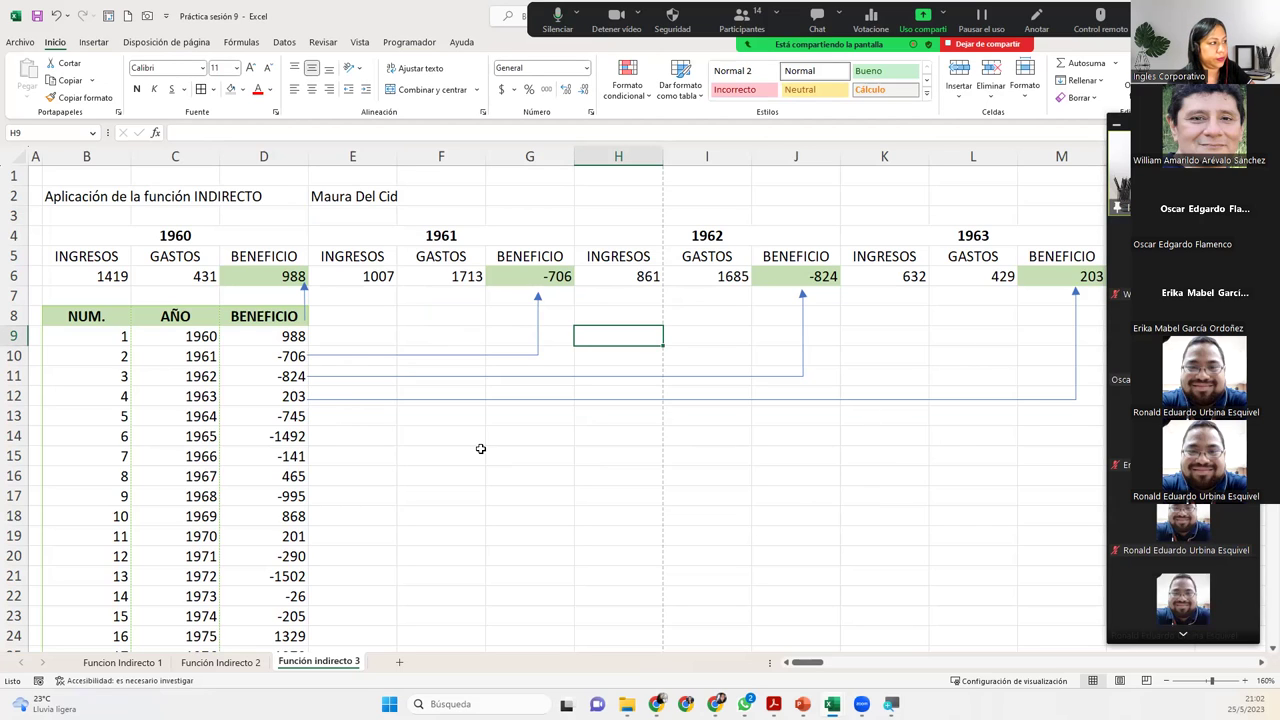
Make the name in cell E2 red
{"action": "left_click", "coordinate": [385, 192]}
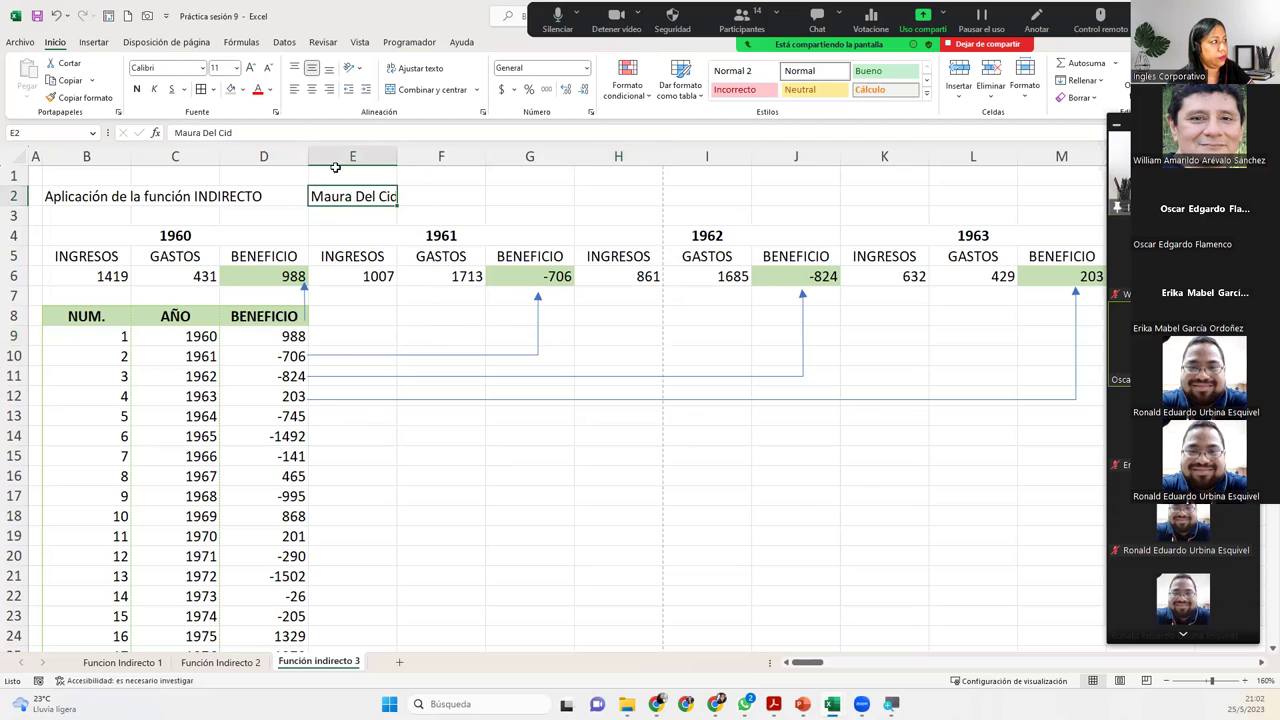
{"action": "left_click", "coordinate": [257, 89]}
{"action": "left_click", "coordinate": [387, 456]}
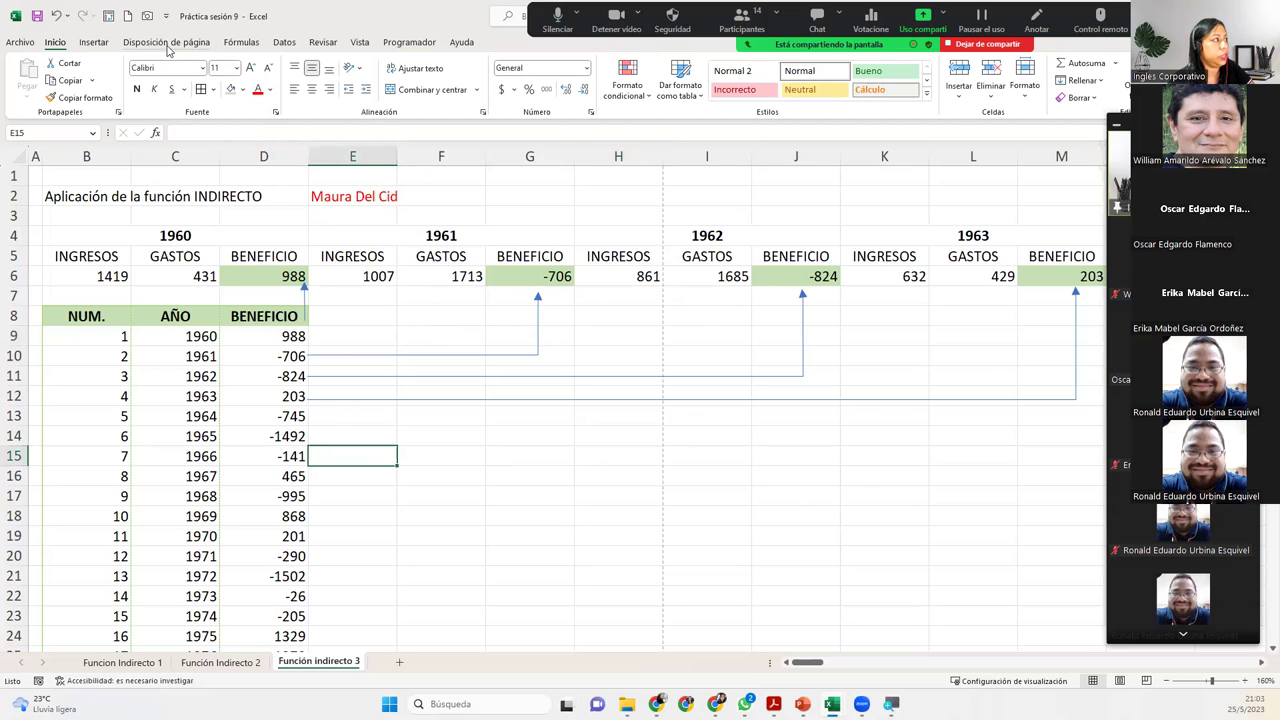
Draw an elbow arrow connector from the 1964 profit -745 to the 1964 BENEFICIO cell
{"action": "left_click", "coordinate": [95, 44]}
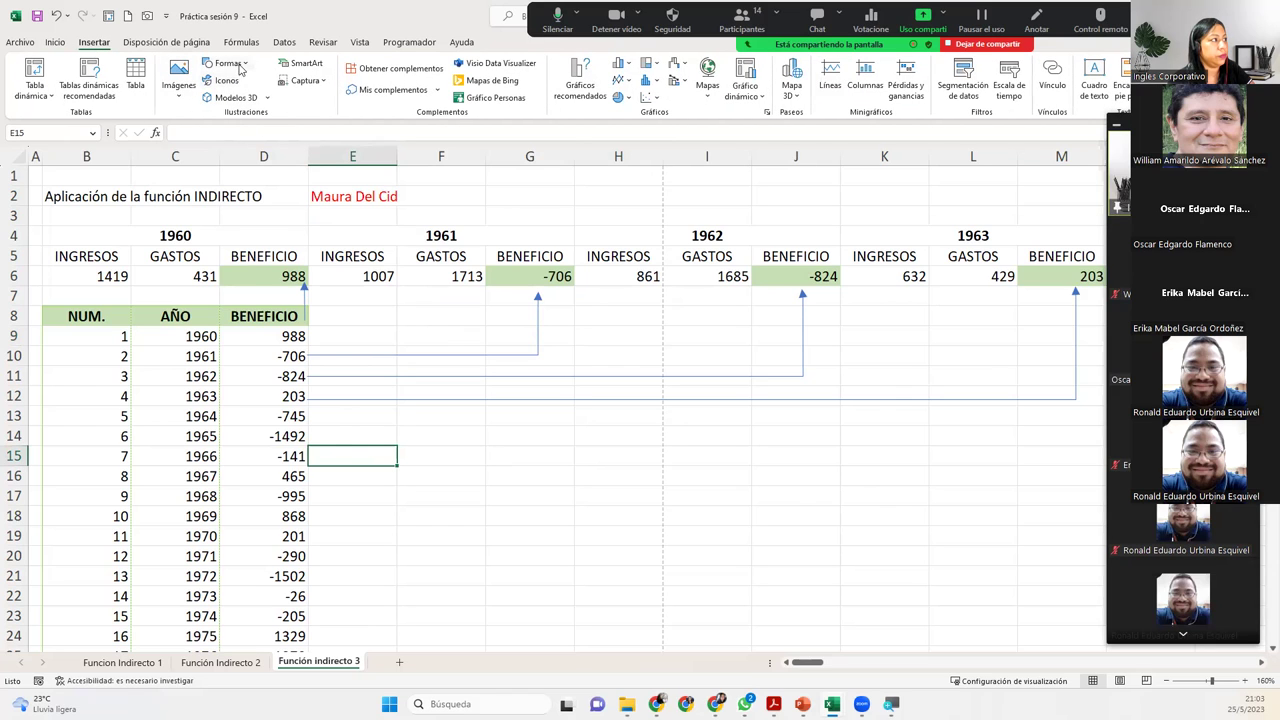
{"action": "left_click", "coordinate": [229, 64]}
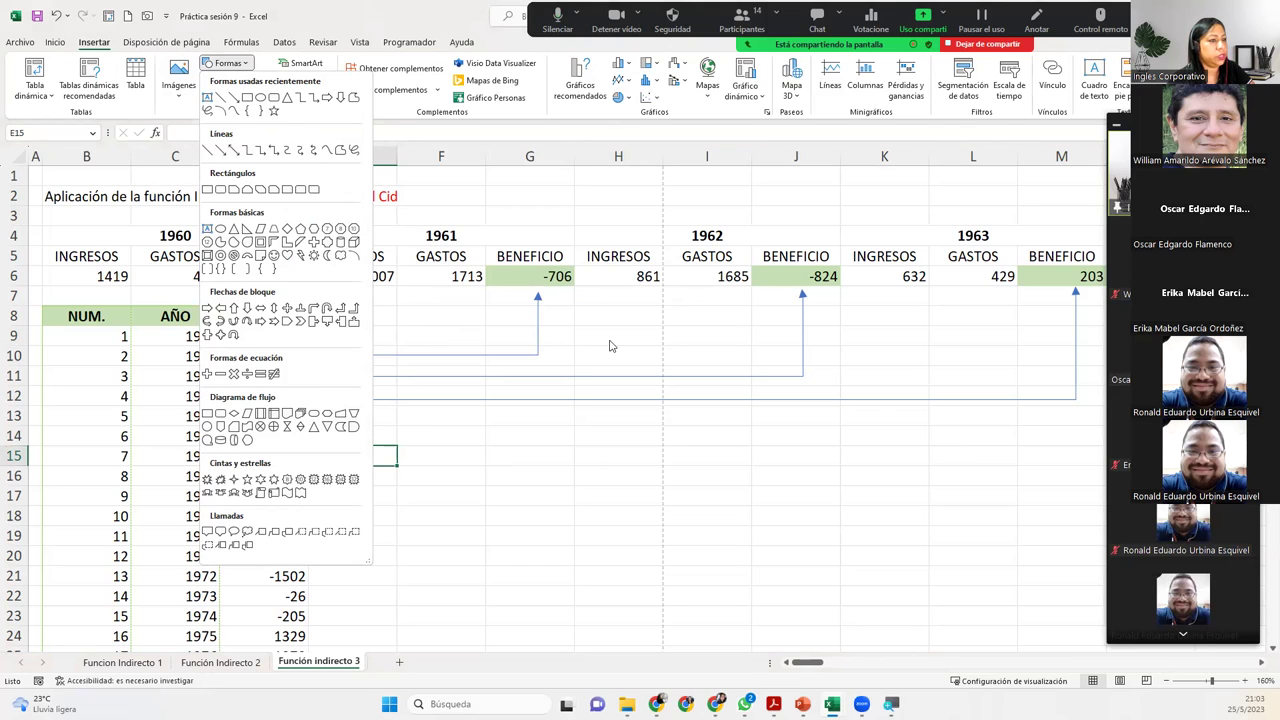
{"action": "left_click", "coordinate": [1168, 680]}
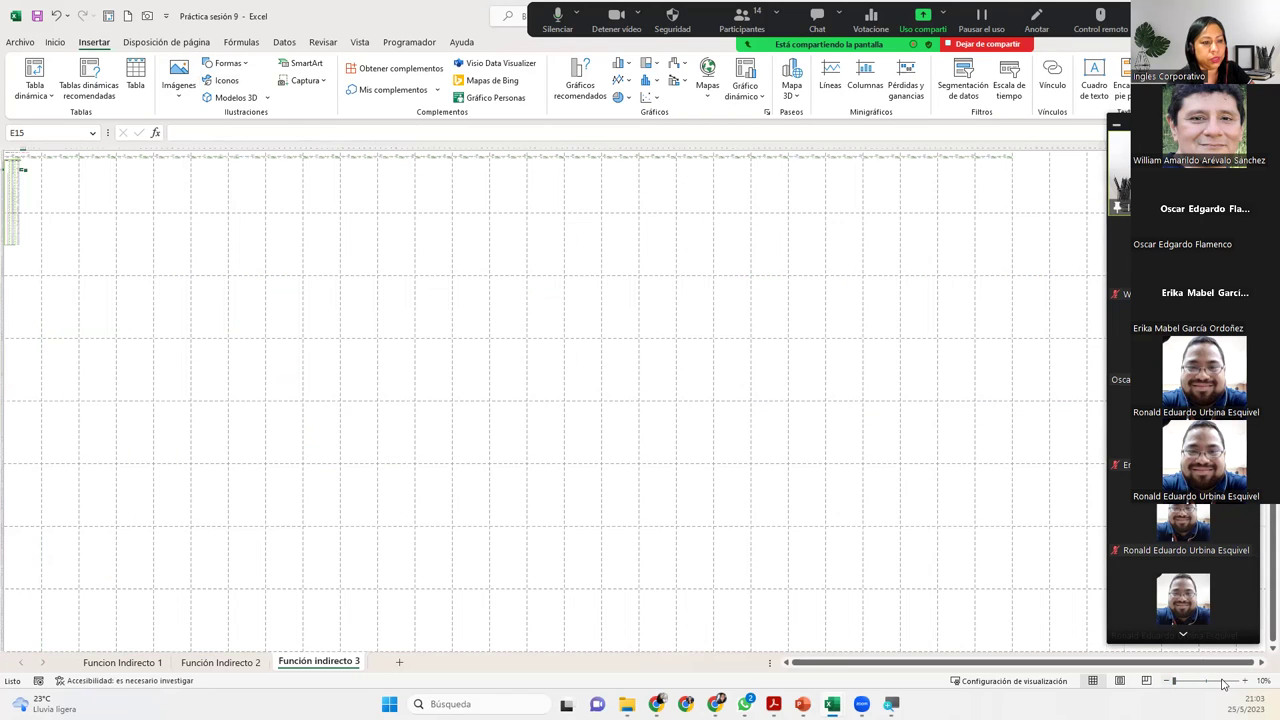
{"action": "left_click_drag", "start_coordinate": [1221, 680], "coordinate": [1222, 680]}
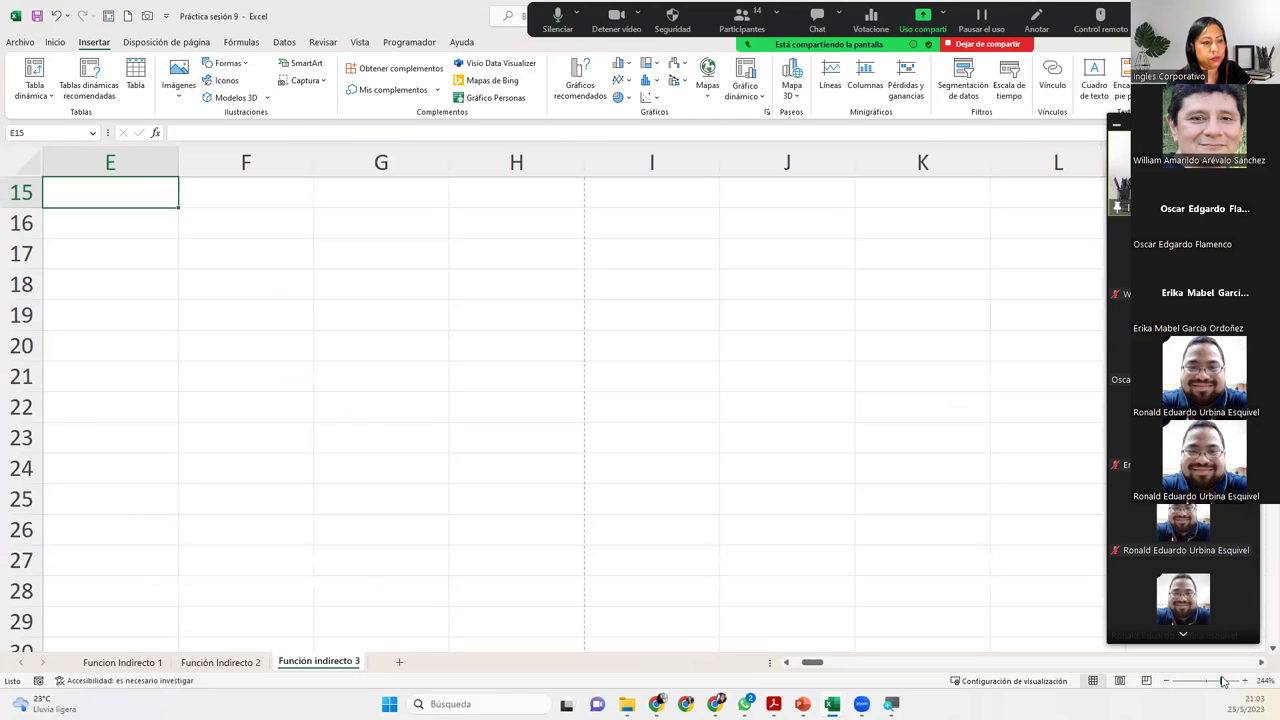
{"action": "left_click", "coordinate": [1167, 681]}
{"action": "left_click", "coordinate": [1167, 681]}
{"action": "left_click", "coordinate": [1167, 681]}
{"action": "left_click", "coordinate": [1167, 681]}
{"action": "left_click", "coordinate": [1167, 681]}
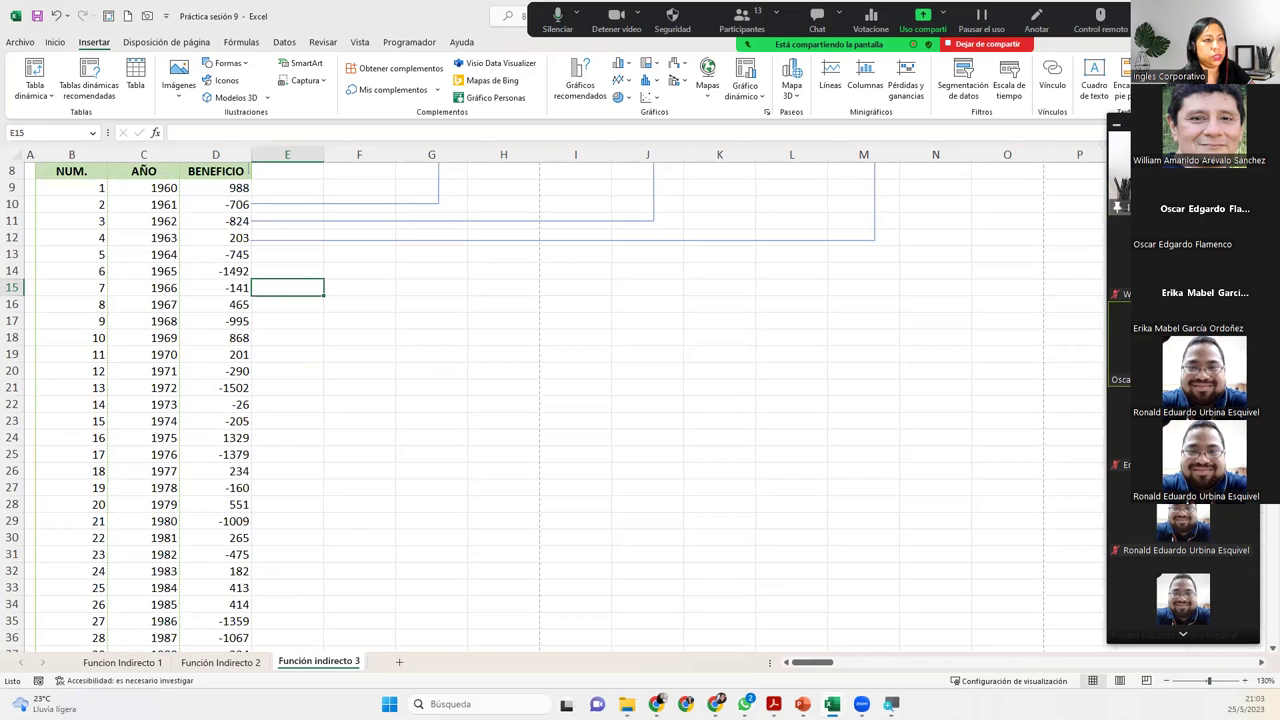
{"action": "scroll", "coordinate": [560, 400], "scroll_direction": "up", "scroll_amount": 3}
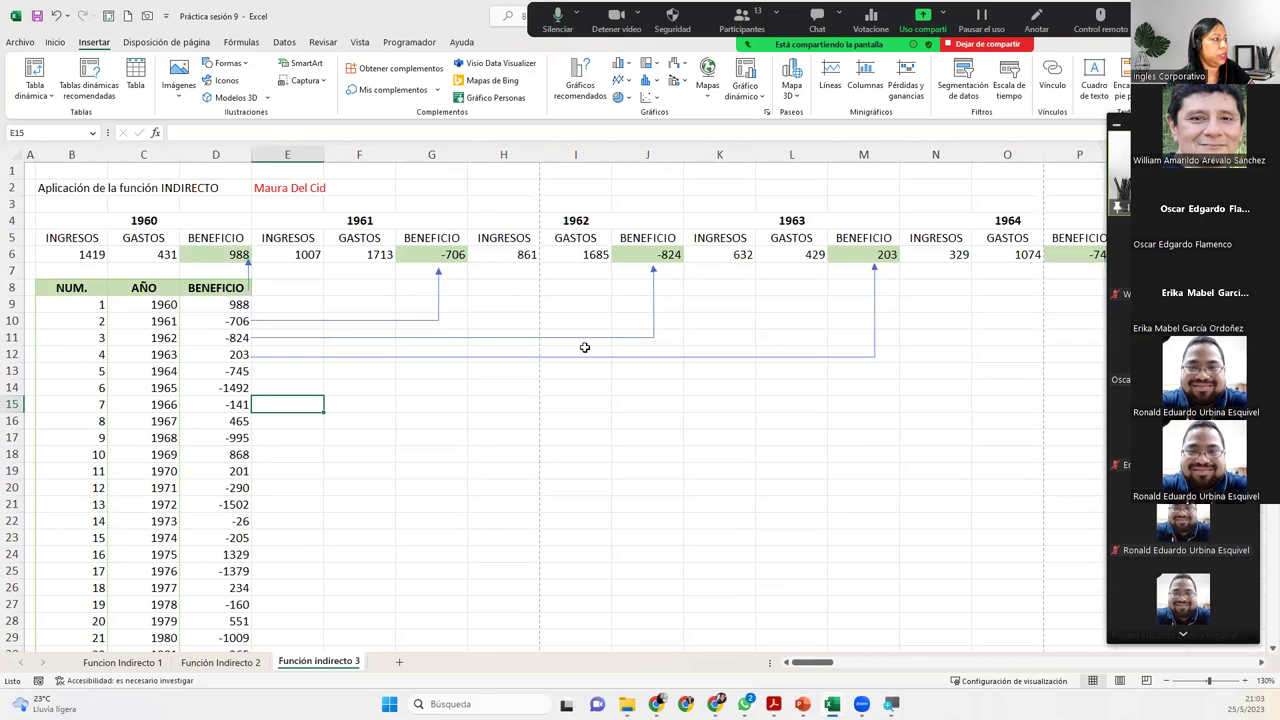
{"action": "left_click", "coordinate": [244, 66]}
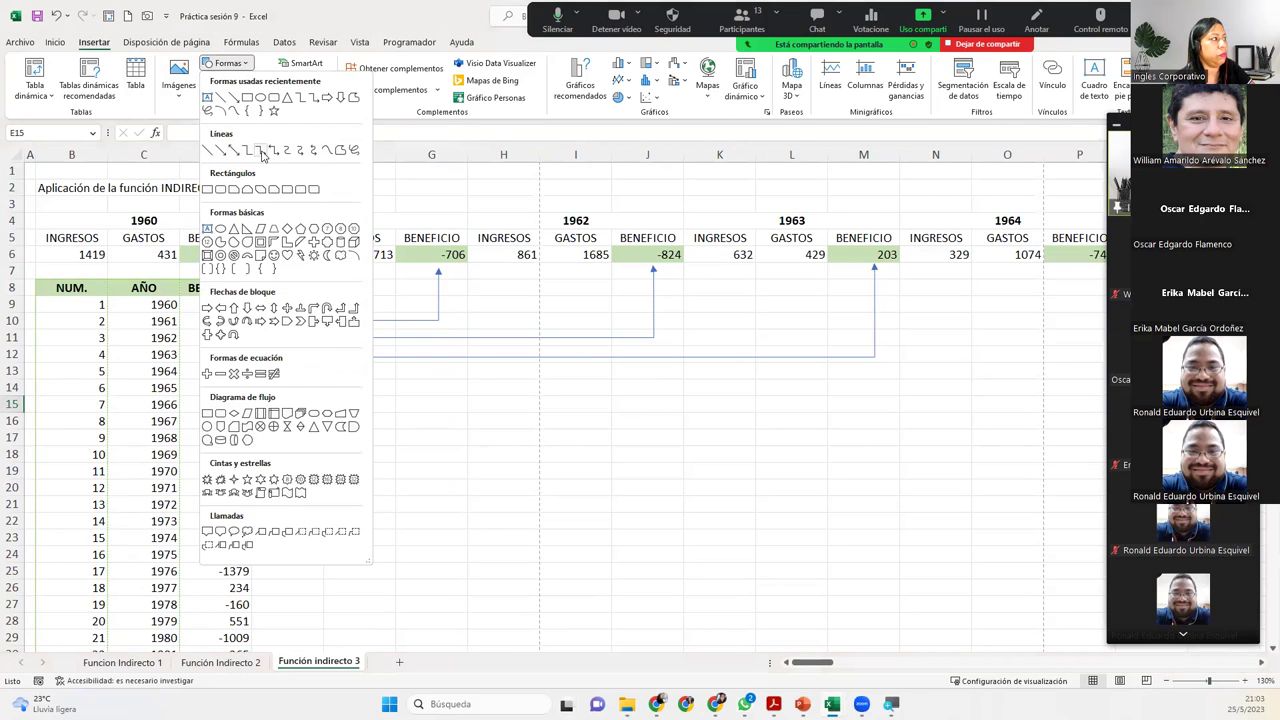
{"action": "left_click", "coordinate": [262, 152]}
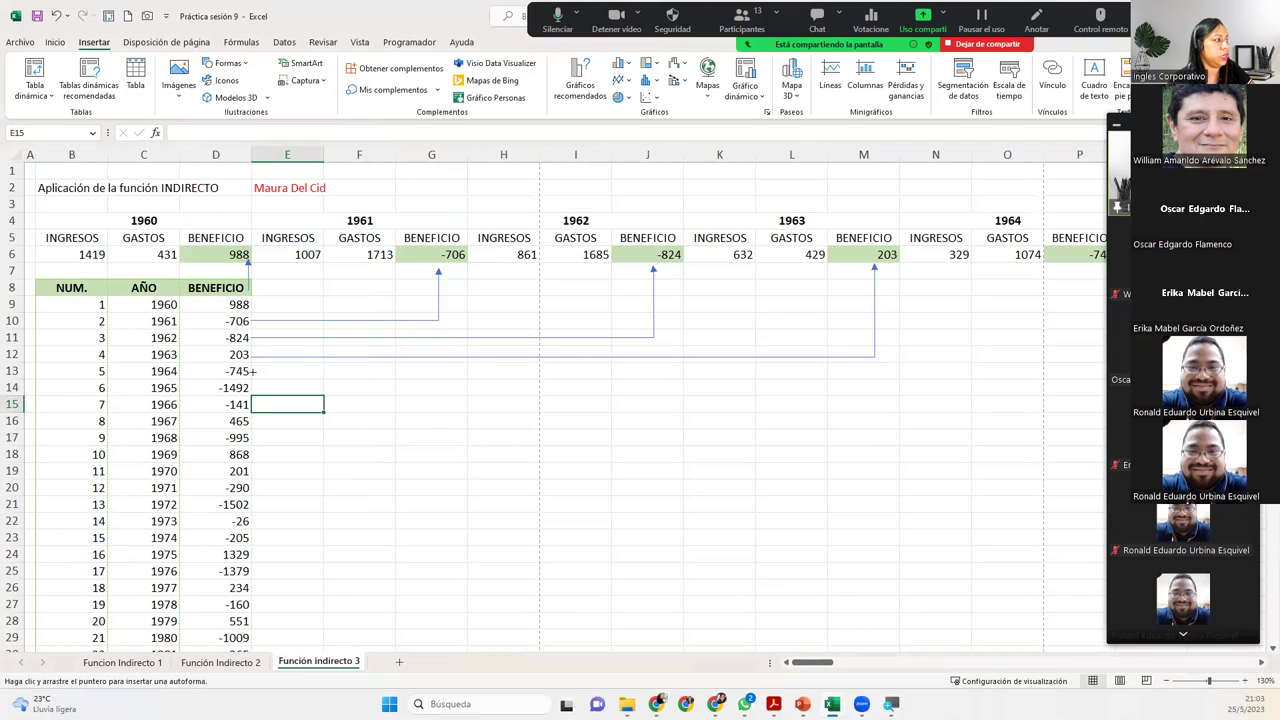
{"action": "left_click_drag", "start_coordinate": [249, 371], "coordinate": [1089, 265]}
{"action": "left_click_drag", "start_coordinate": [670, 320], "coordinate": [1091, 366]}
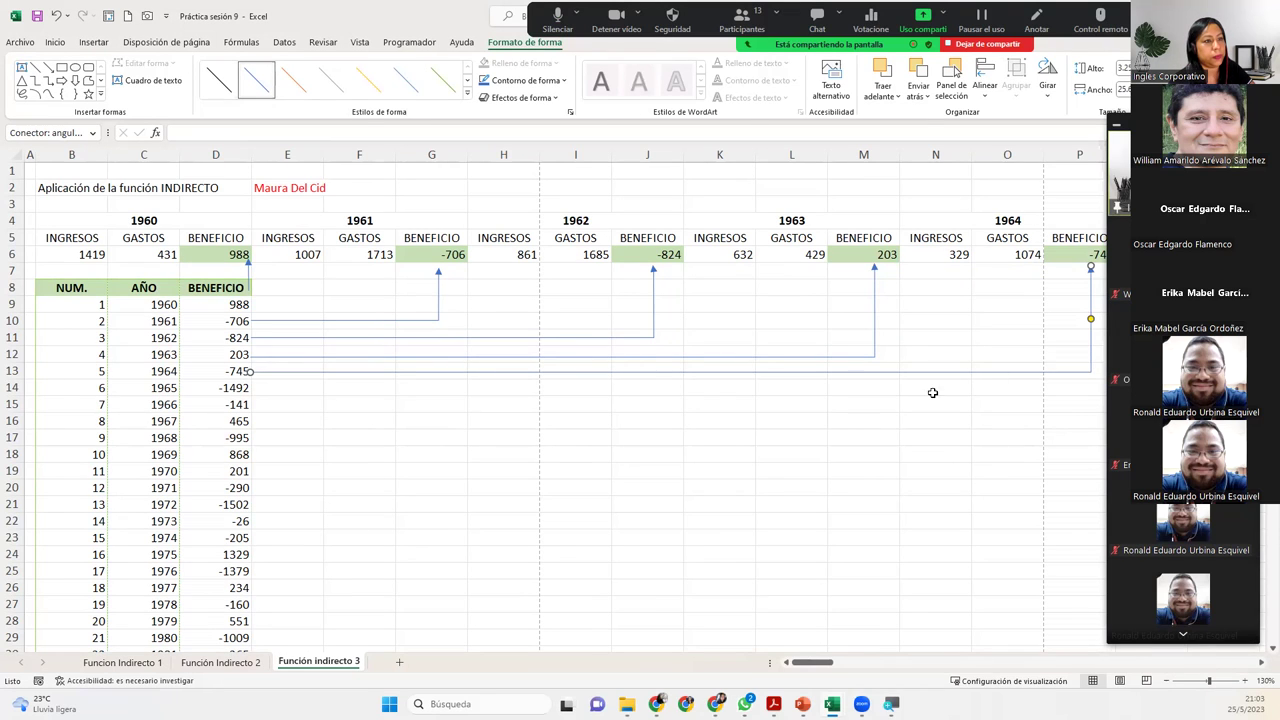
{"action": "left_click", "coordinate": [593, 443]}
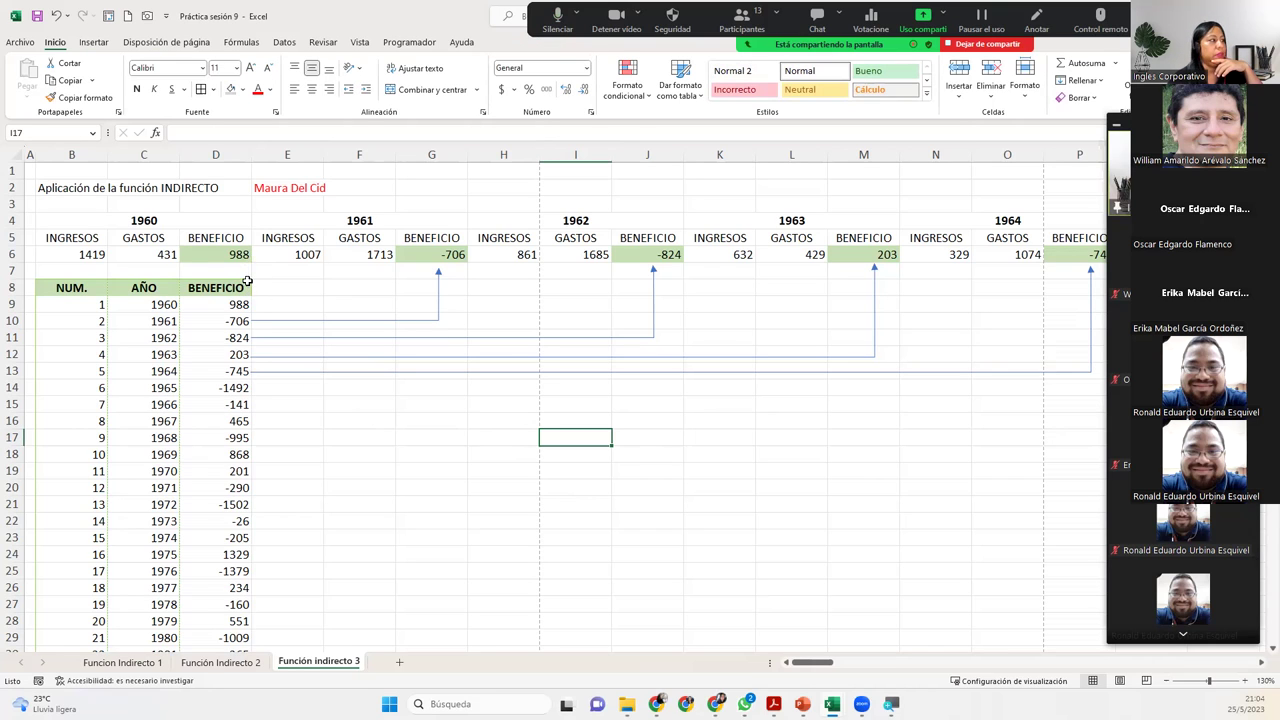
Draw an elbow connector between the 1960 values in D6 and D9
{"action": "left_click", "coordinate": [196, 43]}
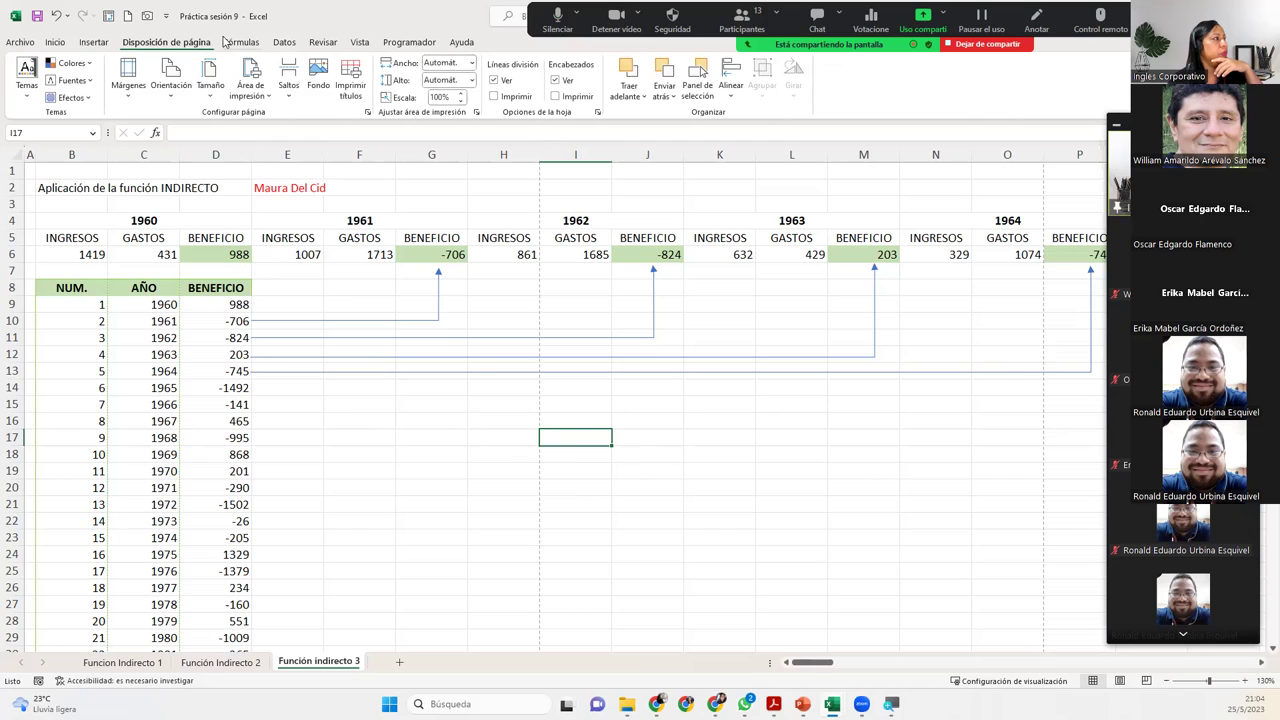
{"action": "left_click", "coordinate": [93, 42]}
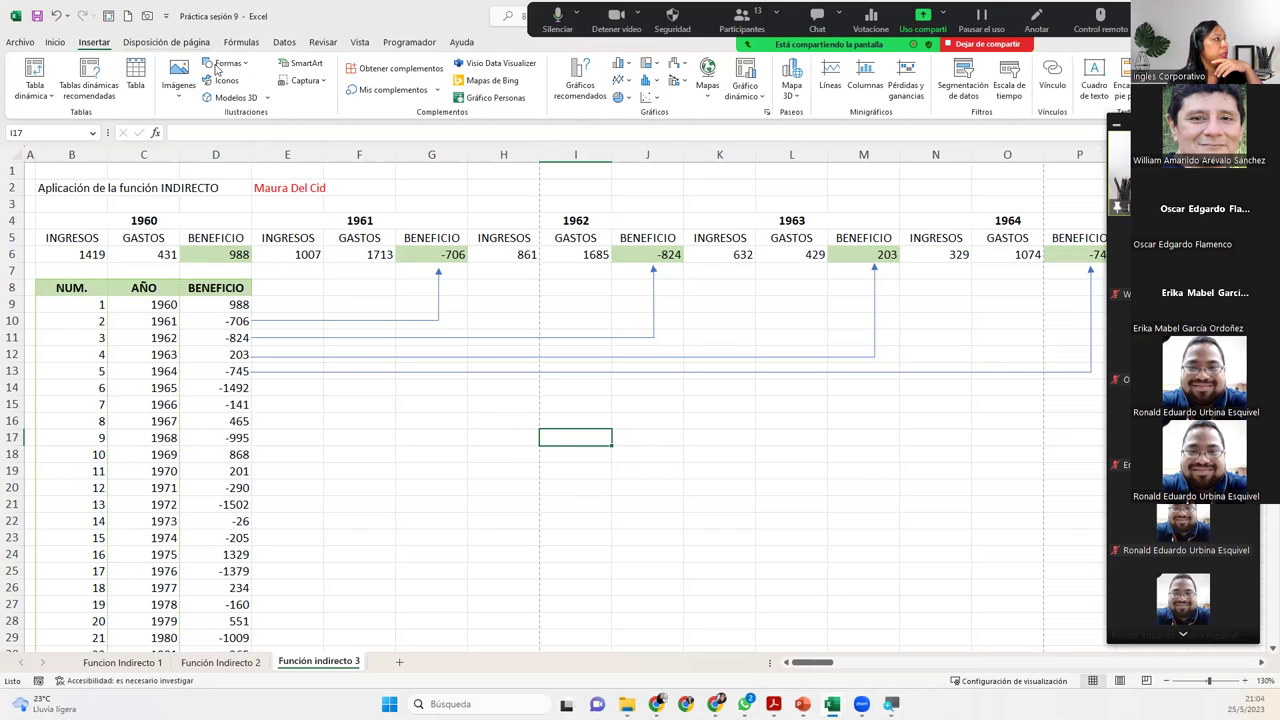
{"action": "left_click", "coordinate": [230, 63]}
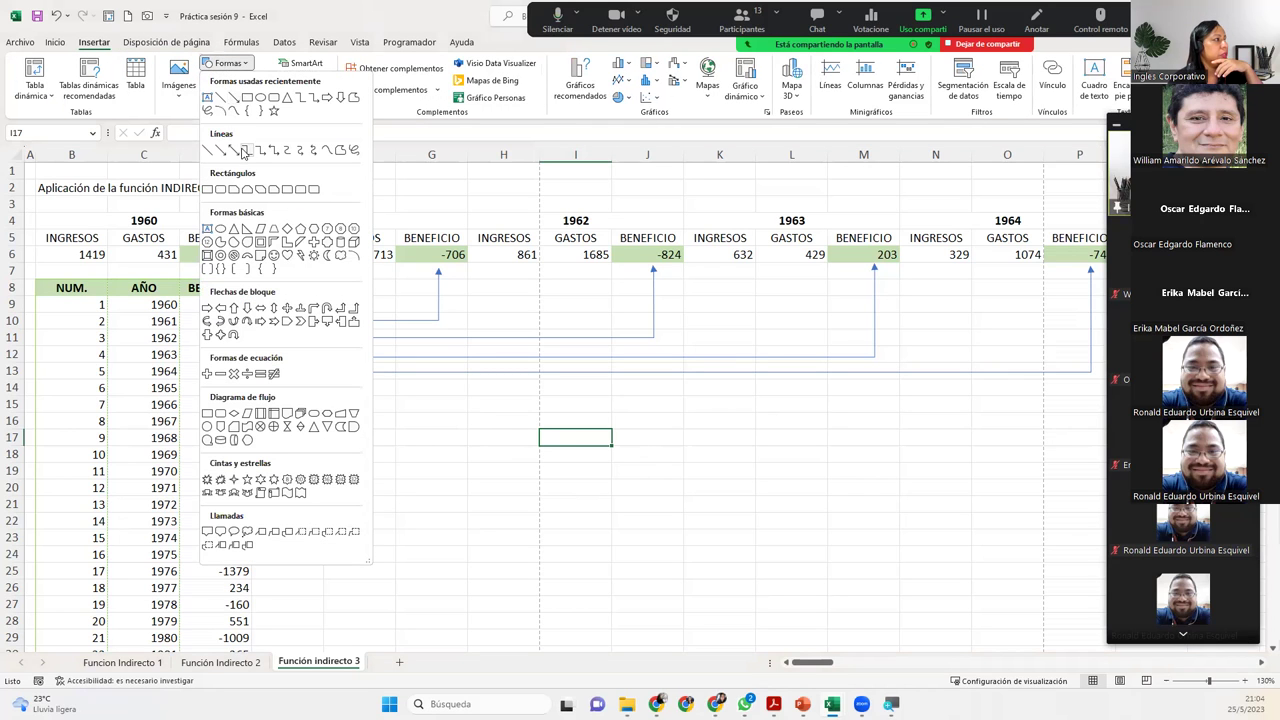
{"action": "left_click", "coordinate": [249, 151]}
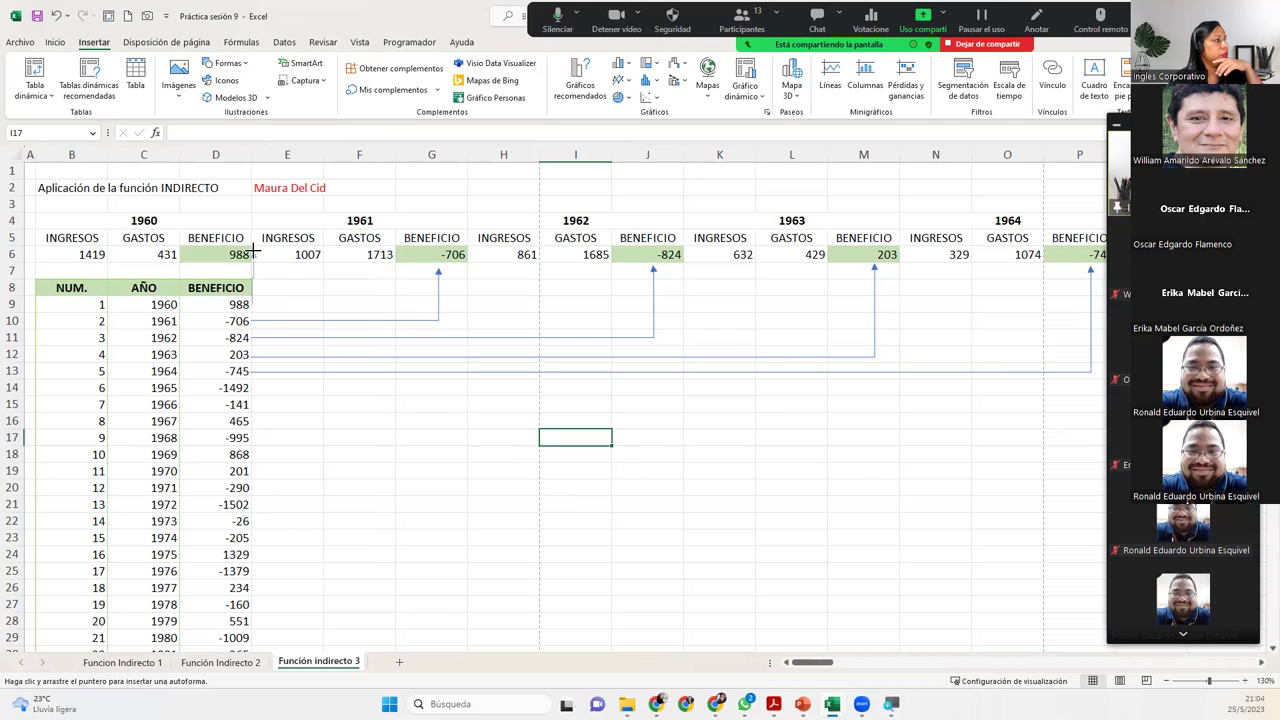
{"action": "mouse_move", "coordinate": [255, 254]}
{"action": "left_mouse_down"}
{"action": "mouse_move", "coordinate": [253, 303]}
{"action": "mouse_move", "coordinate": [272, 280]}
{"action": "left_mouse_up"}
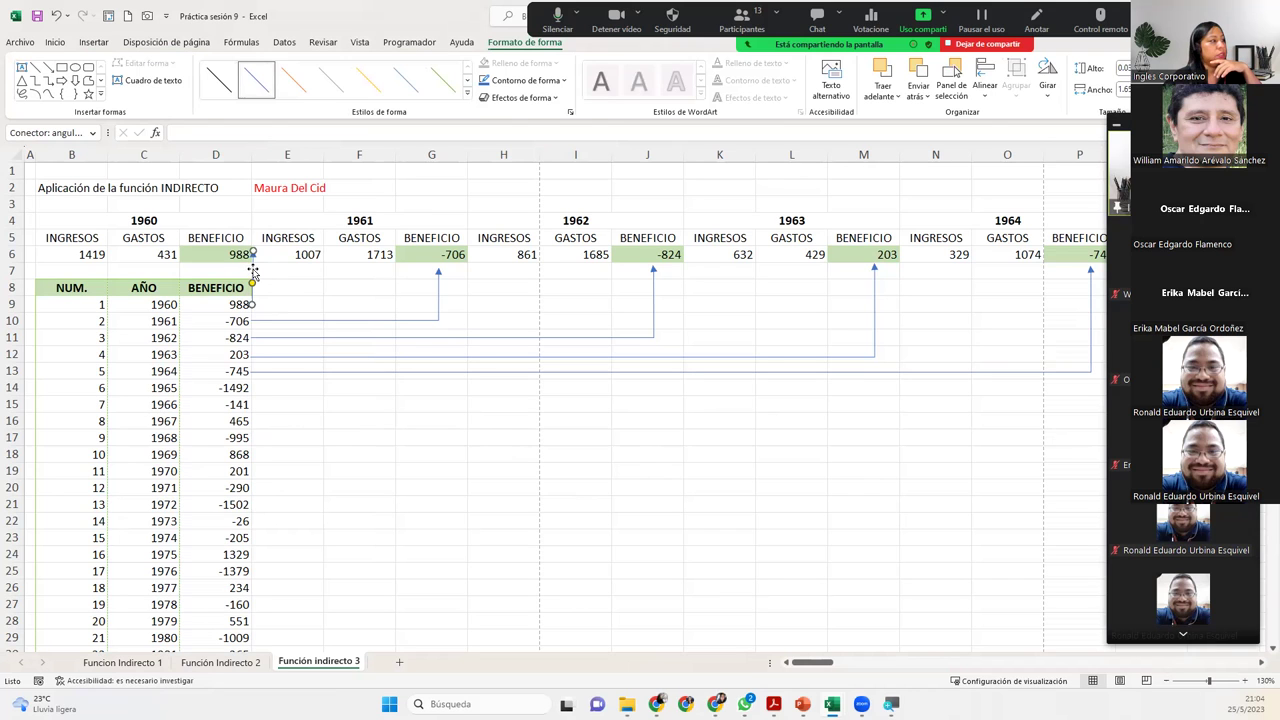
{"action": "key", "text": "Escape"}
Draw a straight arrow from D9 up to 988 in D6, then return to the slideshow
{"action": "left_click", "coordinate": [97, 43]}
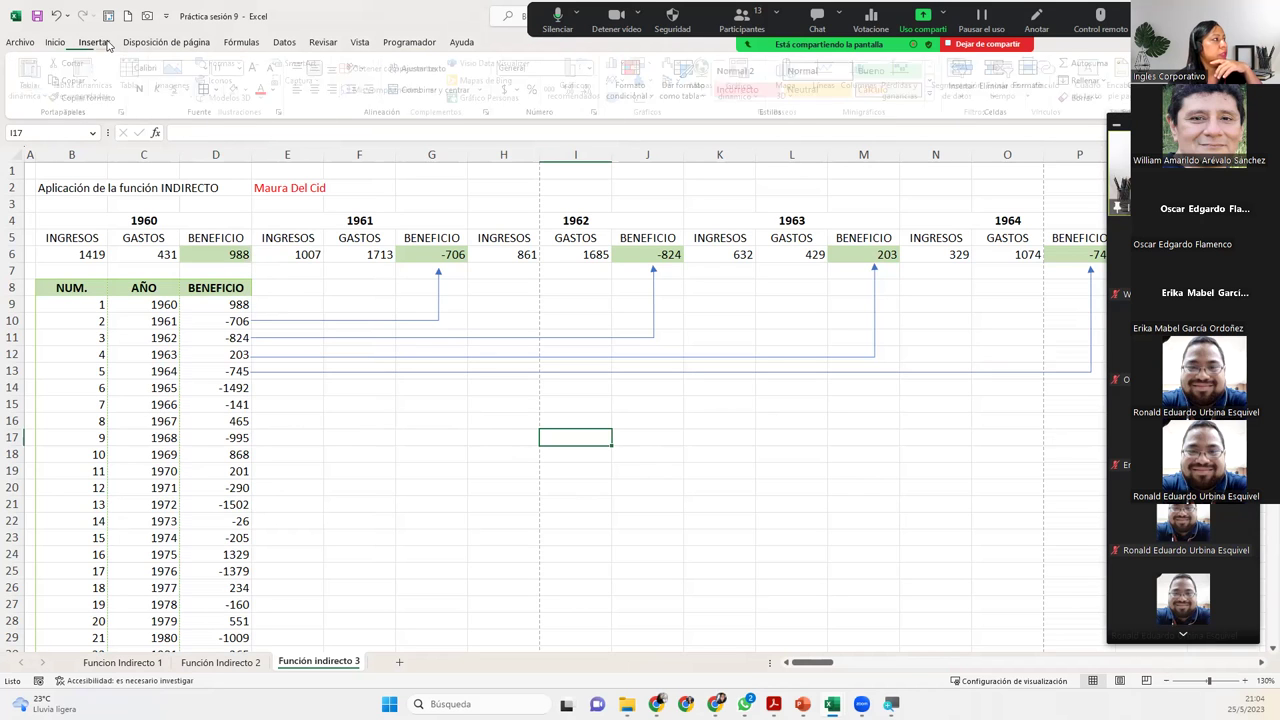
{"action": "left_click", "coordinate": [233, 64]}
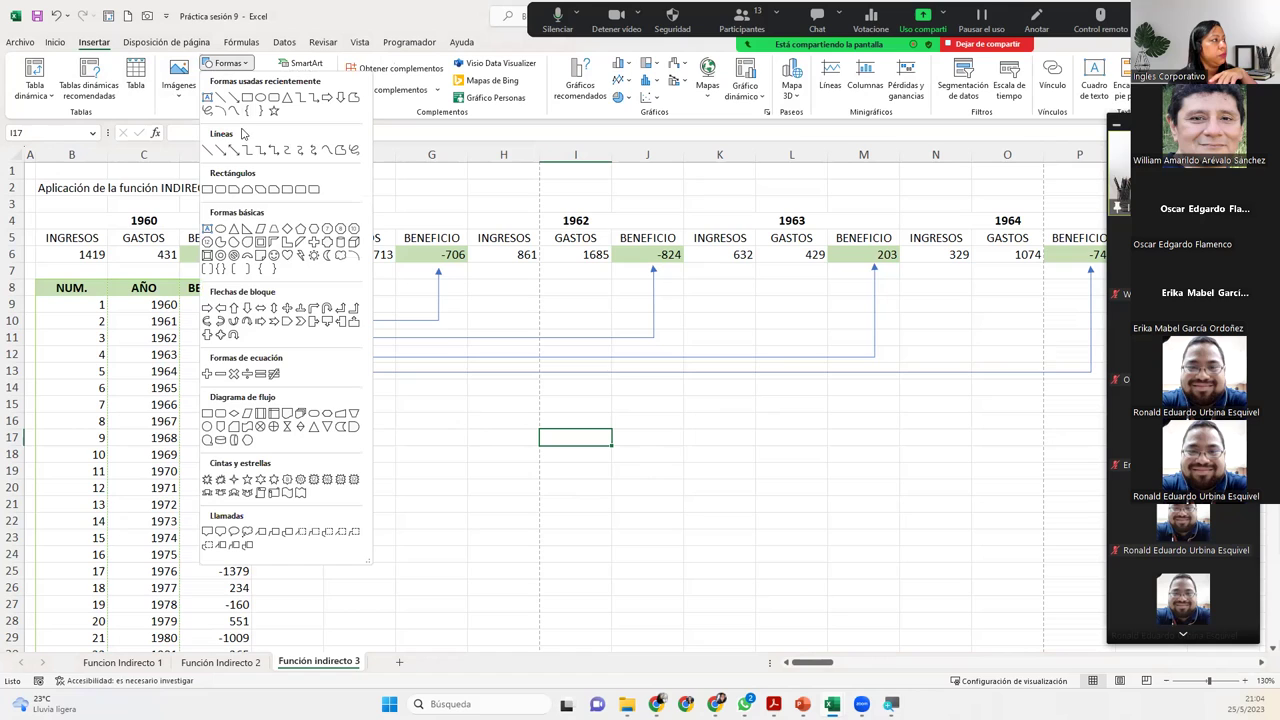
{"action": "left_click", "coordinate": [293, 155]}
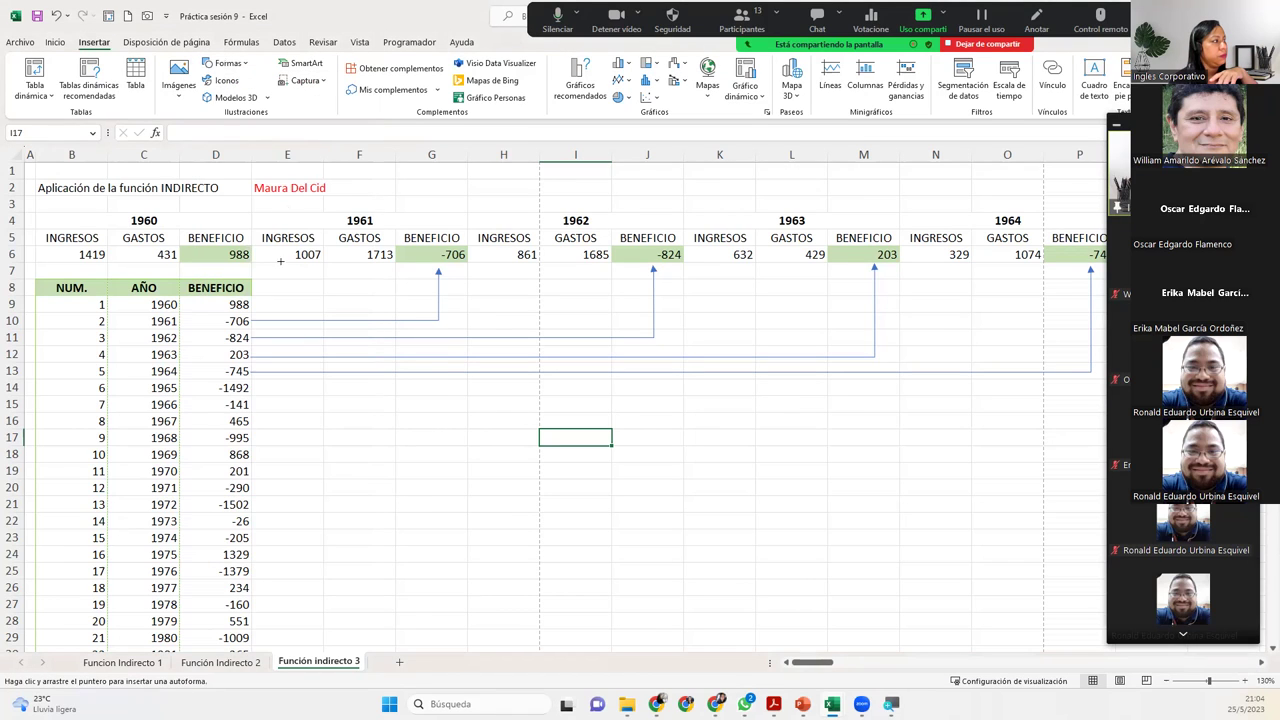
{"action": "left_click_drag", "start_coordinate": [250, 304], "coordinate": [253, 255]}
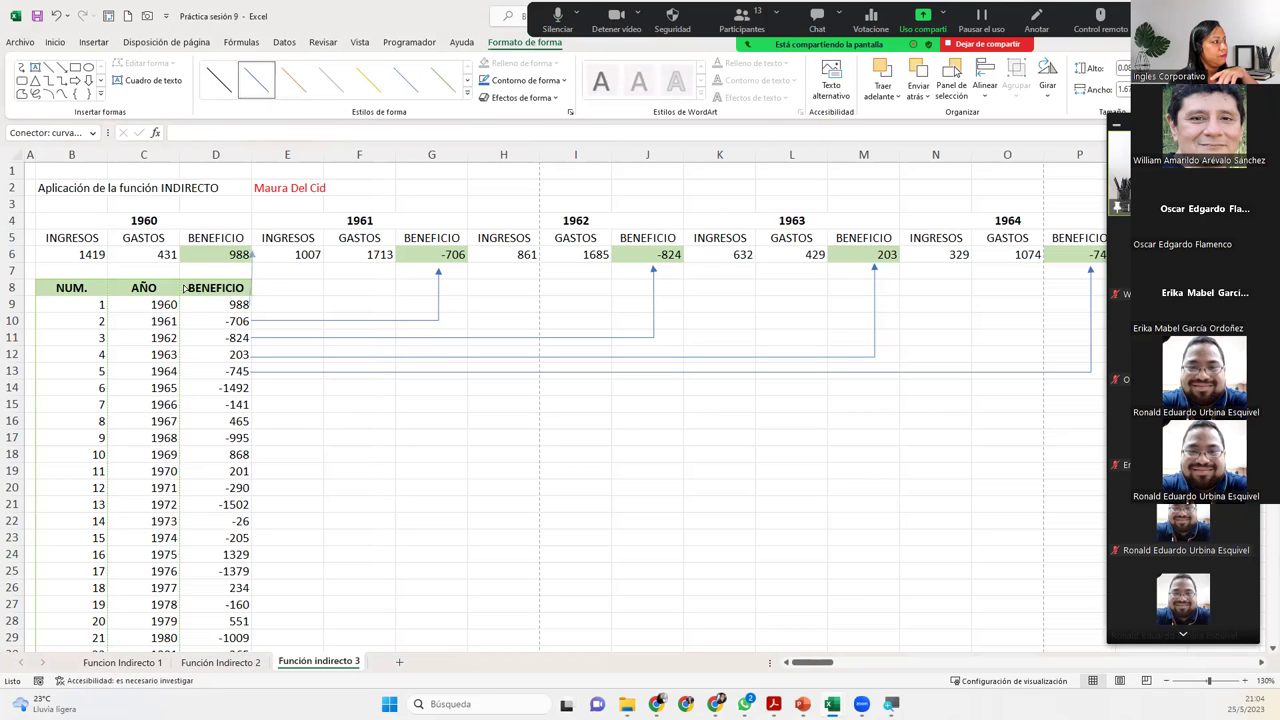
{"action": "left_click", "coordinate": [251, 301]}
{"action": "left_click_drag", "start_coordinate": [258, 304], "coordinate": [250, 292]}
{"action": "left_click", "coordinate": [250, 292]}
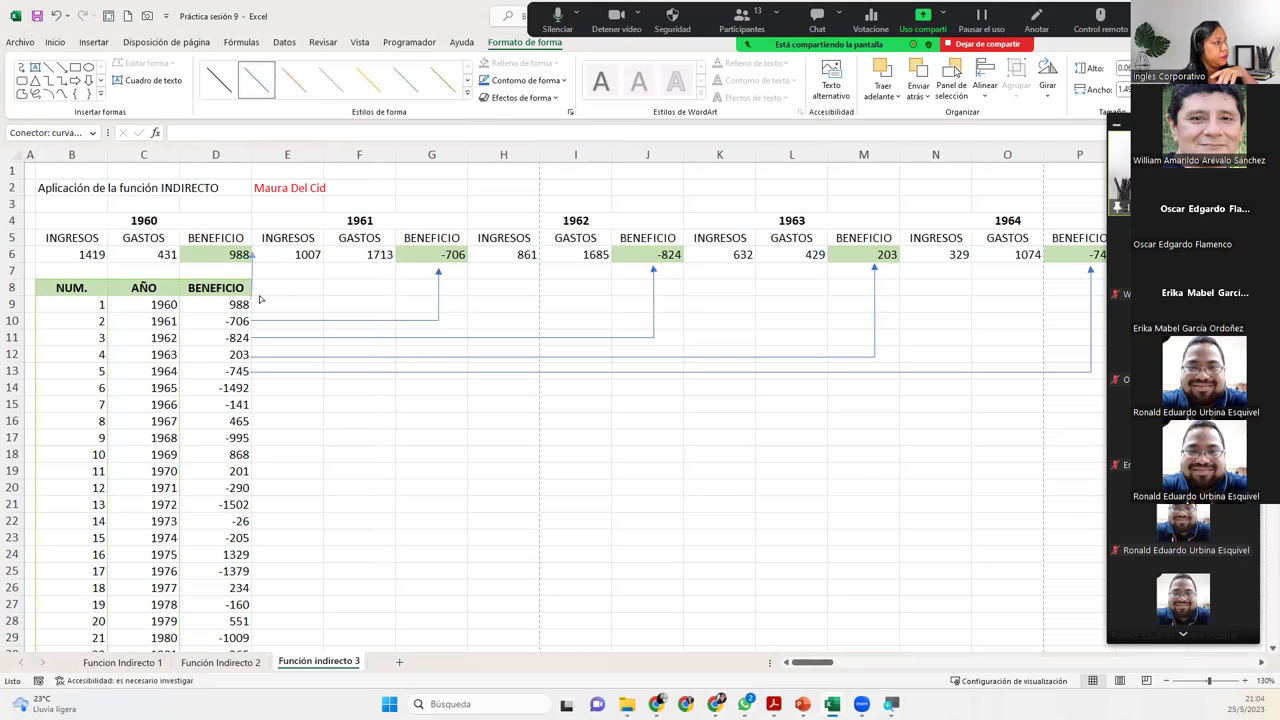
{"action": "left_click_drag", "start_coordinate": [254, 300], "coordinate": [269, 298]}
{"action": "left_click", "coordinate": [265, 293]}
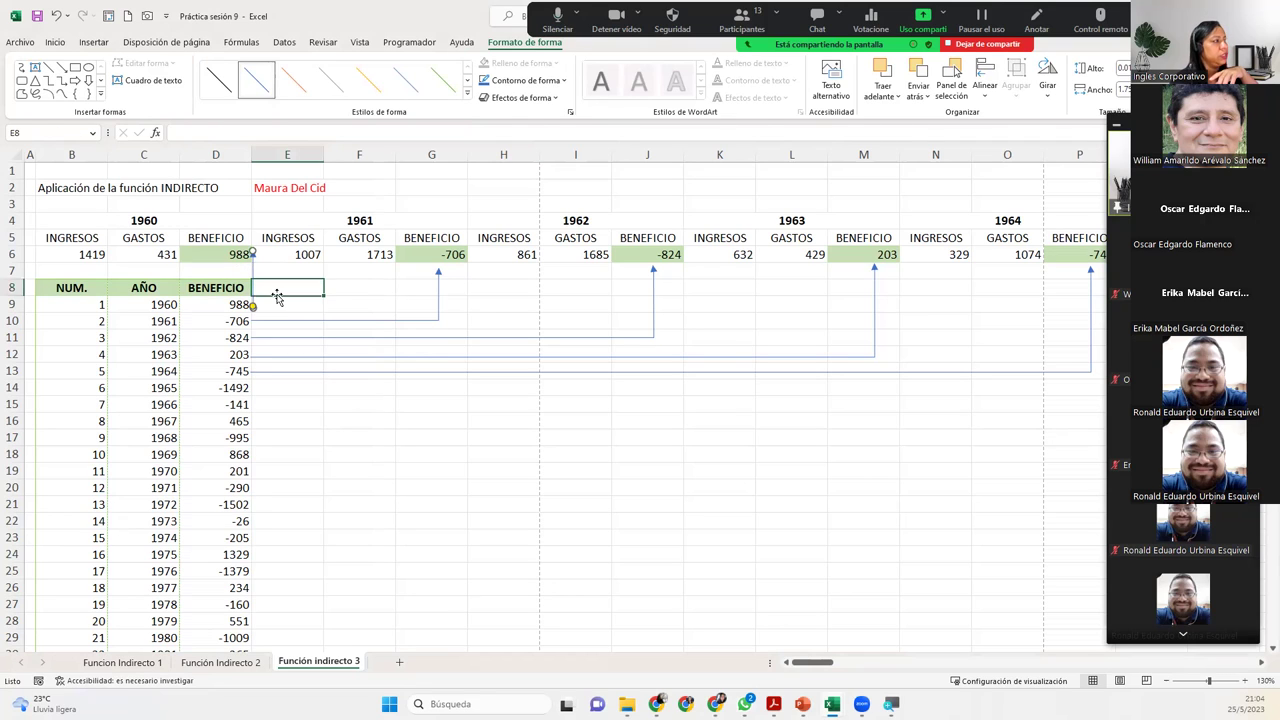
{"action": "left_click", "coordinate": [520, 405]}
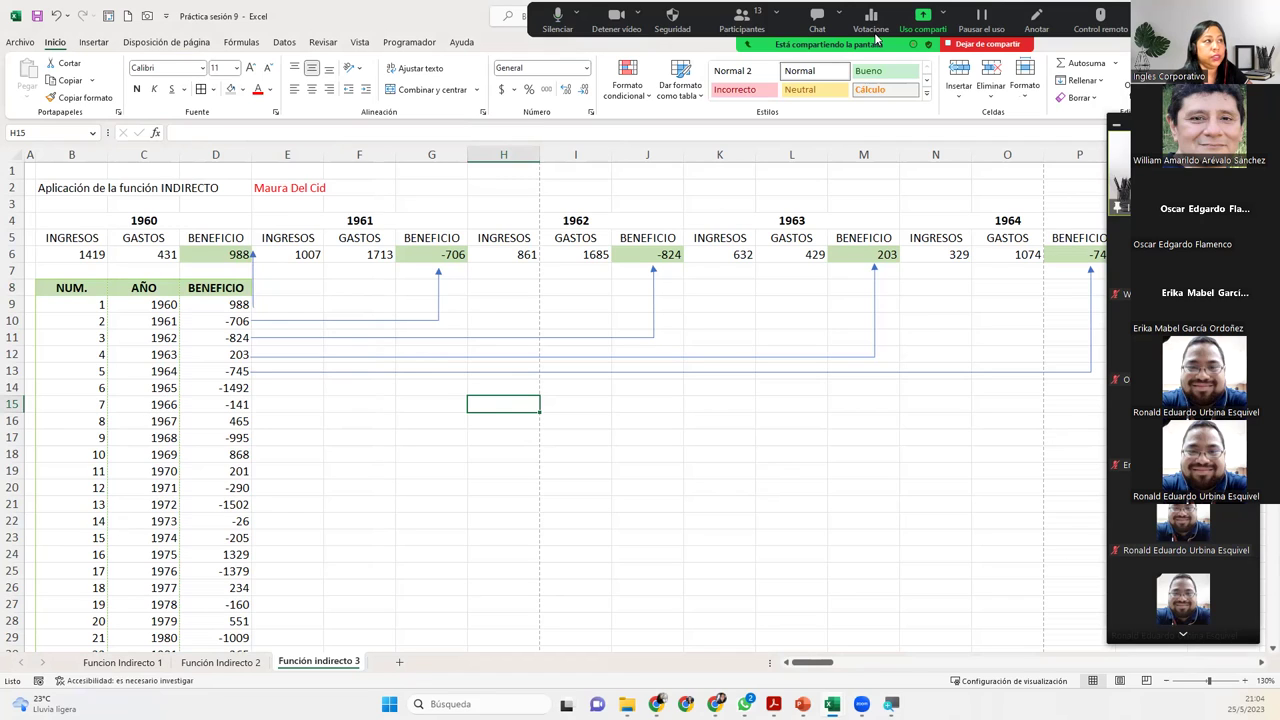
{"action": "left_click", "coordinate": [790, 7]}
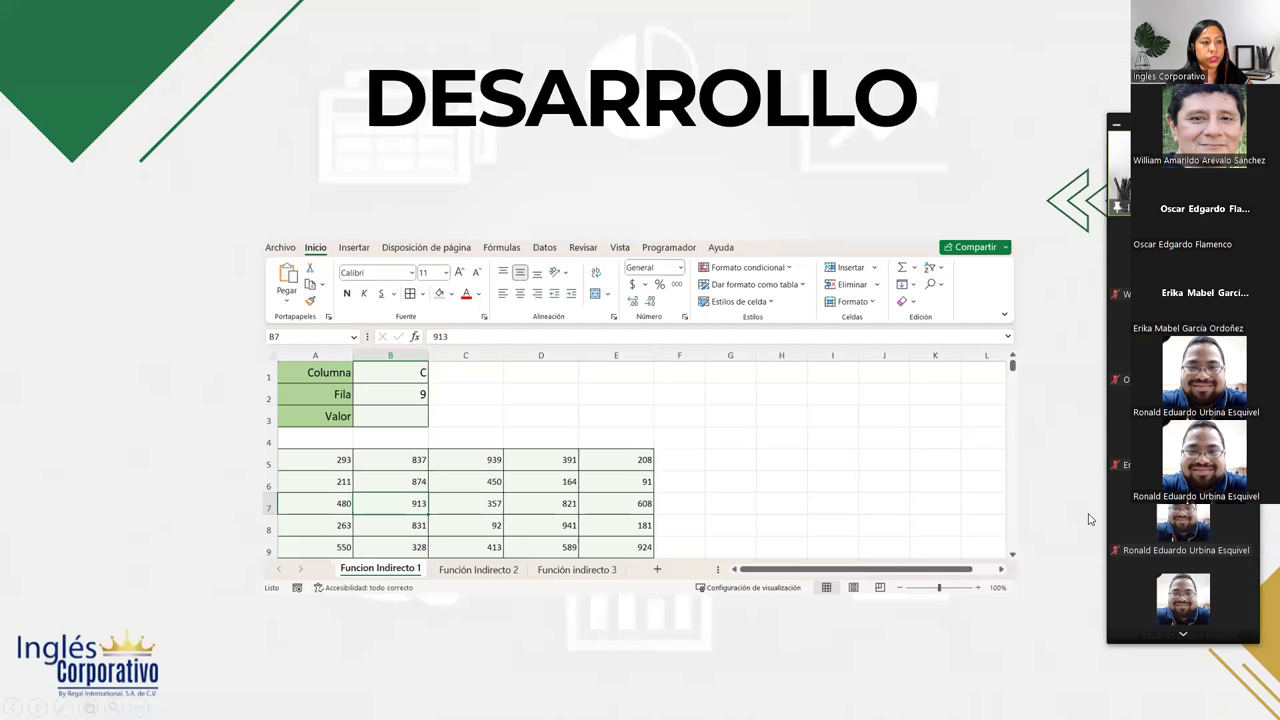
Advance to the CIERRE Y CONCLUSIONES slide, then switch back to the Excel workbook
{"action": "left_click", "coordinate": [1089, 508]}
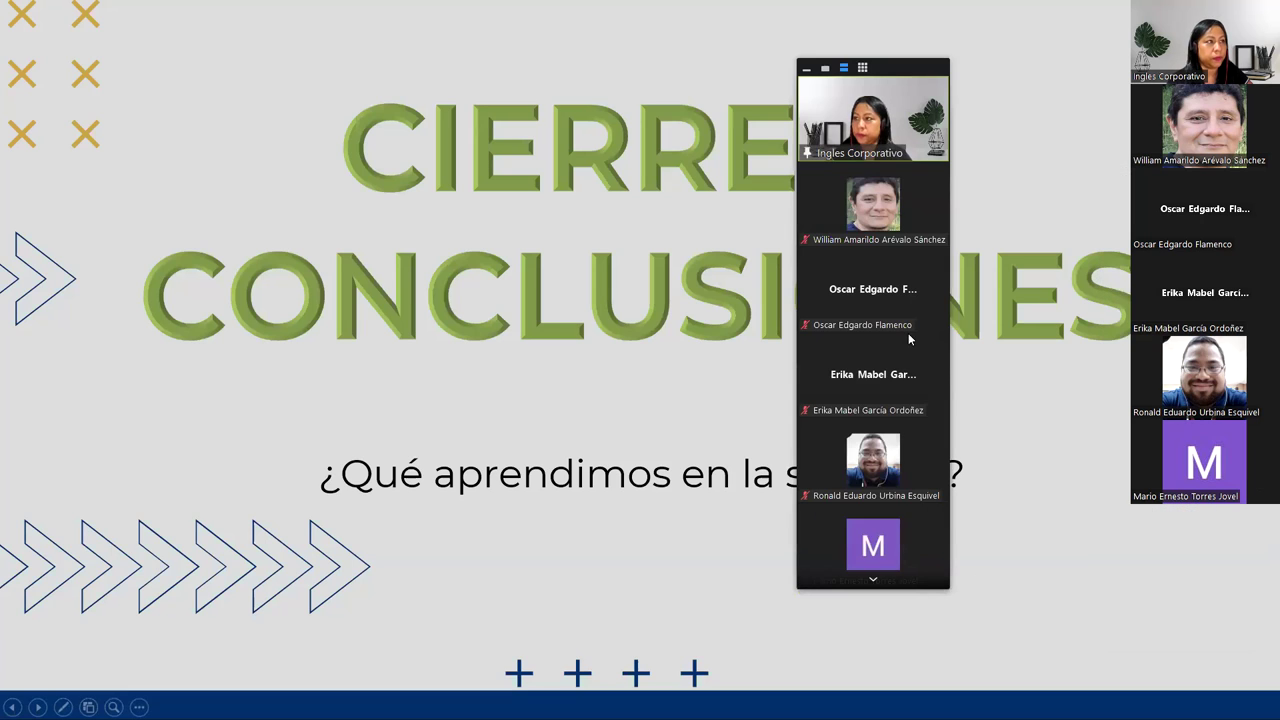
{"action": "left_click", "coordinate": [862, 68]}
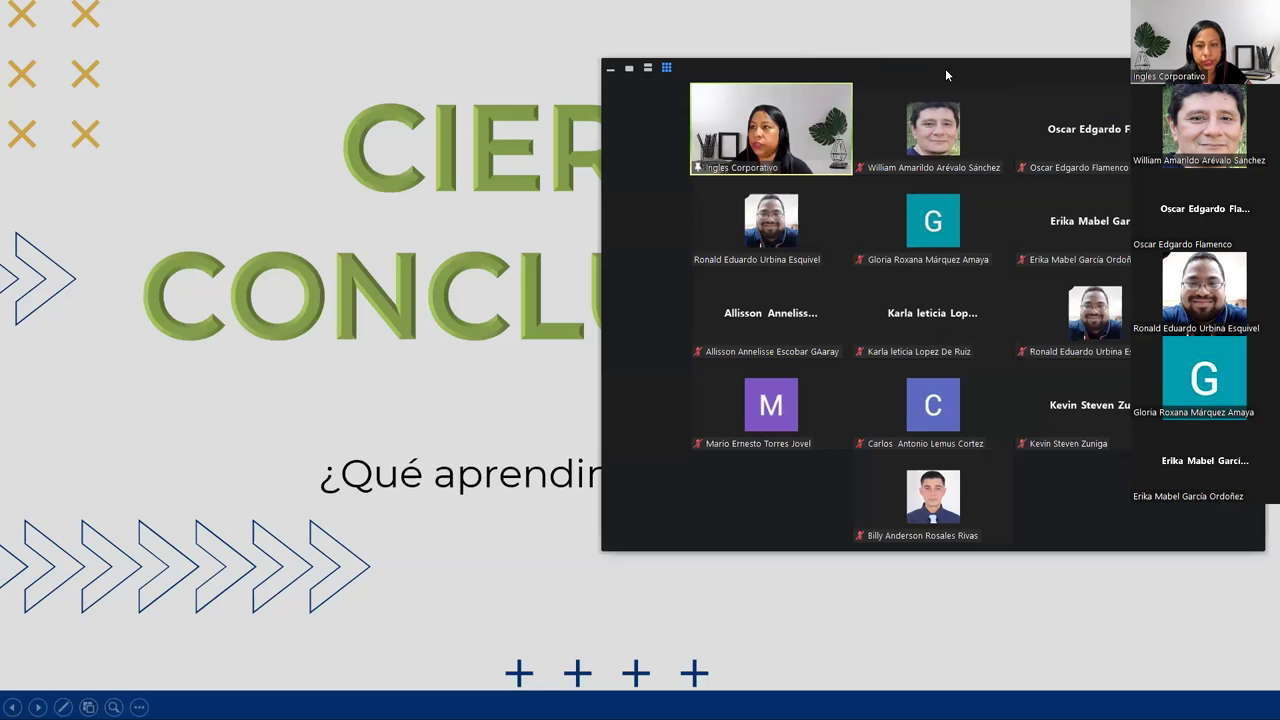
{"action": "left_click_drag", "start_coordinate": [826, 117], "coordinate": [705, 159]}
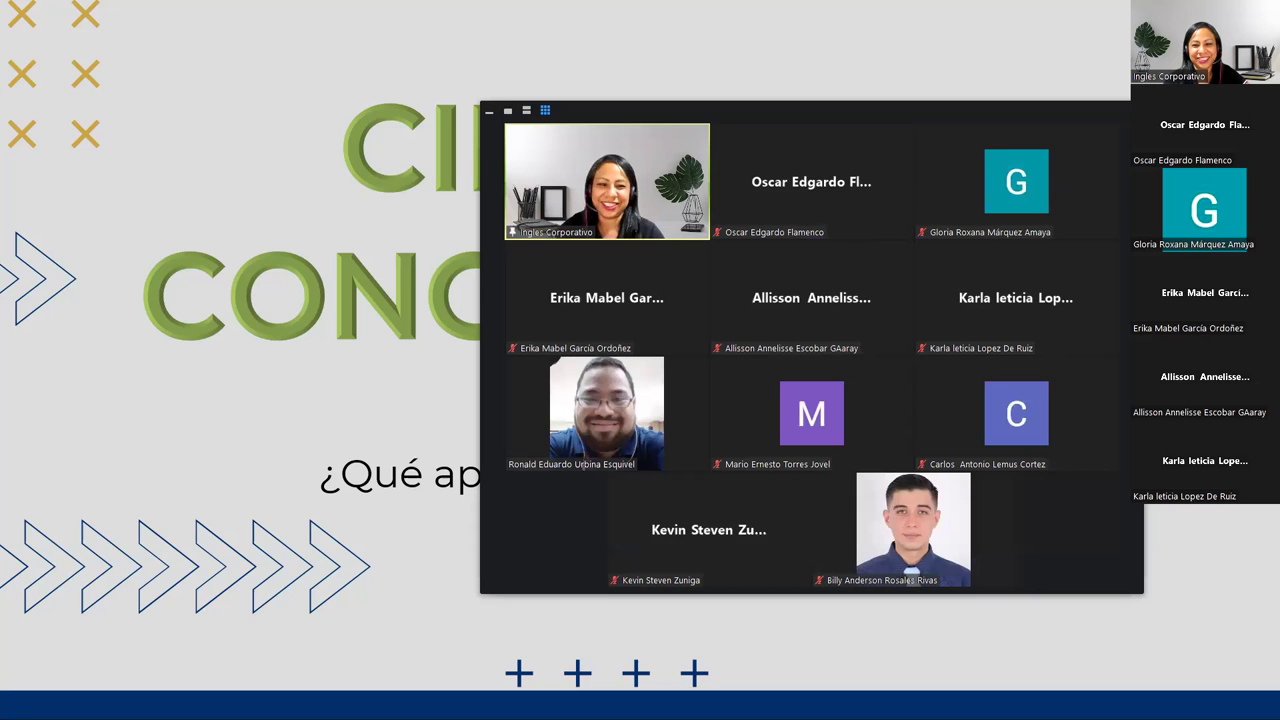
{"action": "key", "text": "alt+Tab"}
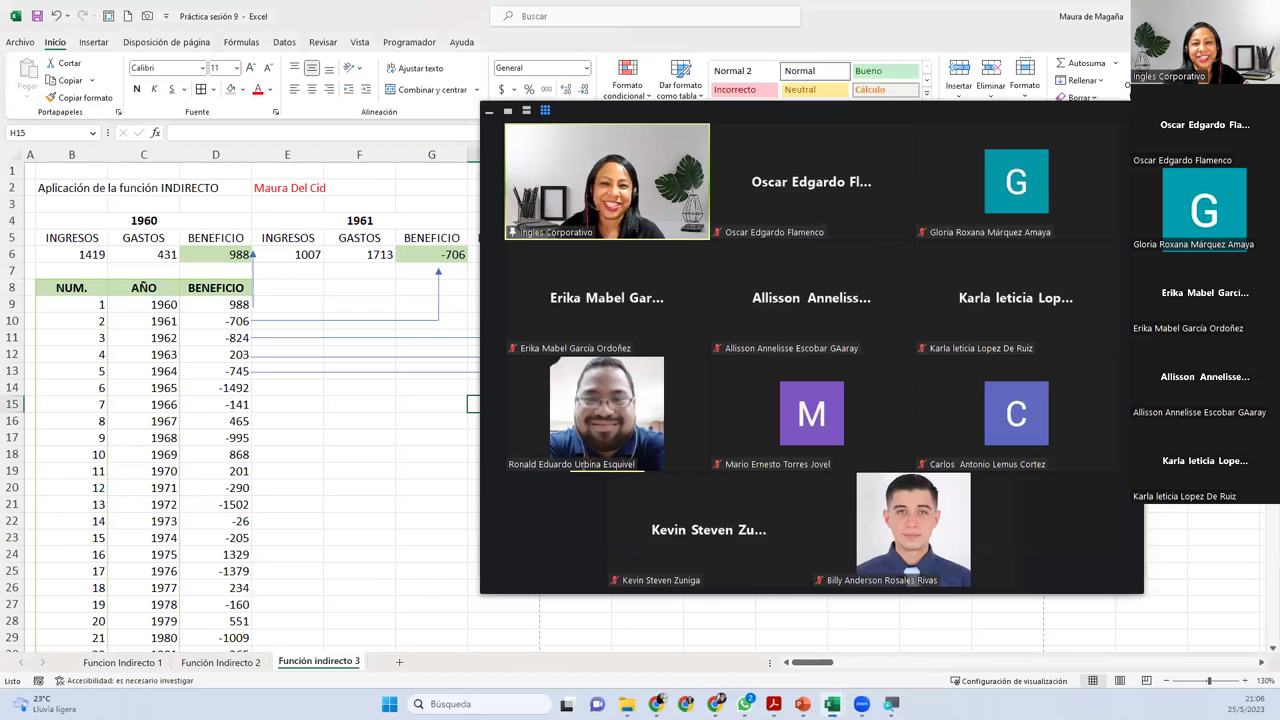
Turn on Estilo de referencia F1C1 in Excel Options' Fórmulas settings and confirm with Aceptar
{"action": "left_click", "coordinate": [20, 42]}
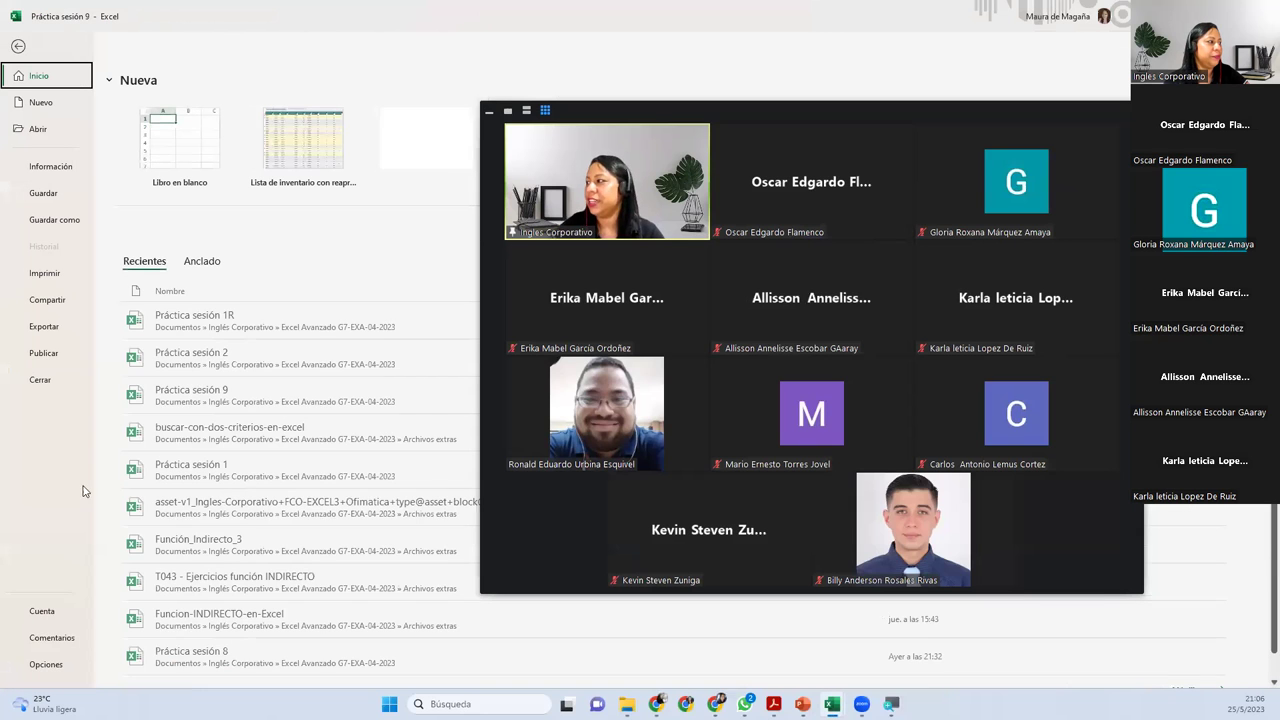
{"action": "left_click", "coordinate": [44, 665]}
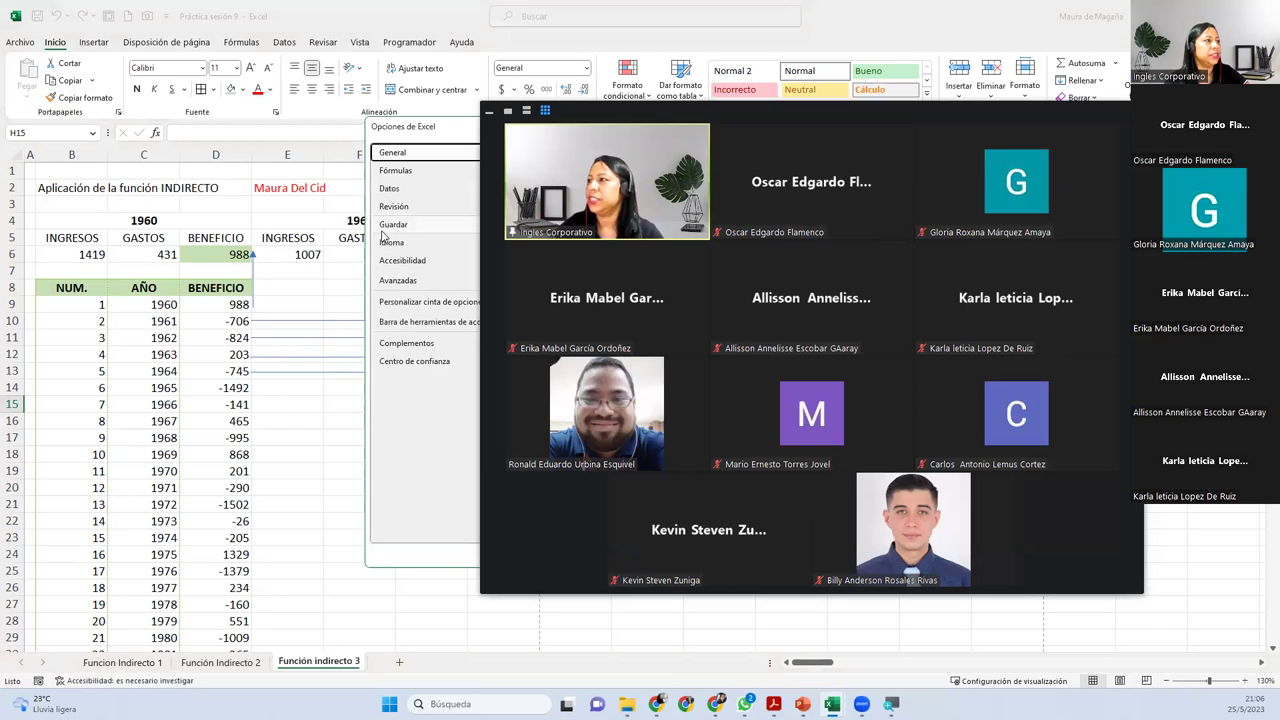
{"action": "left_click", "coordinate": [509, 110]}
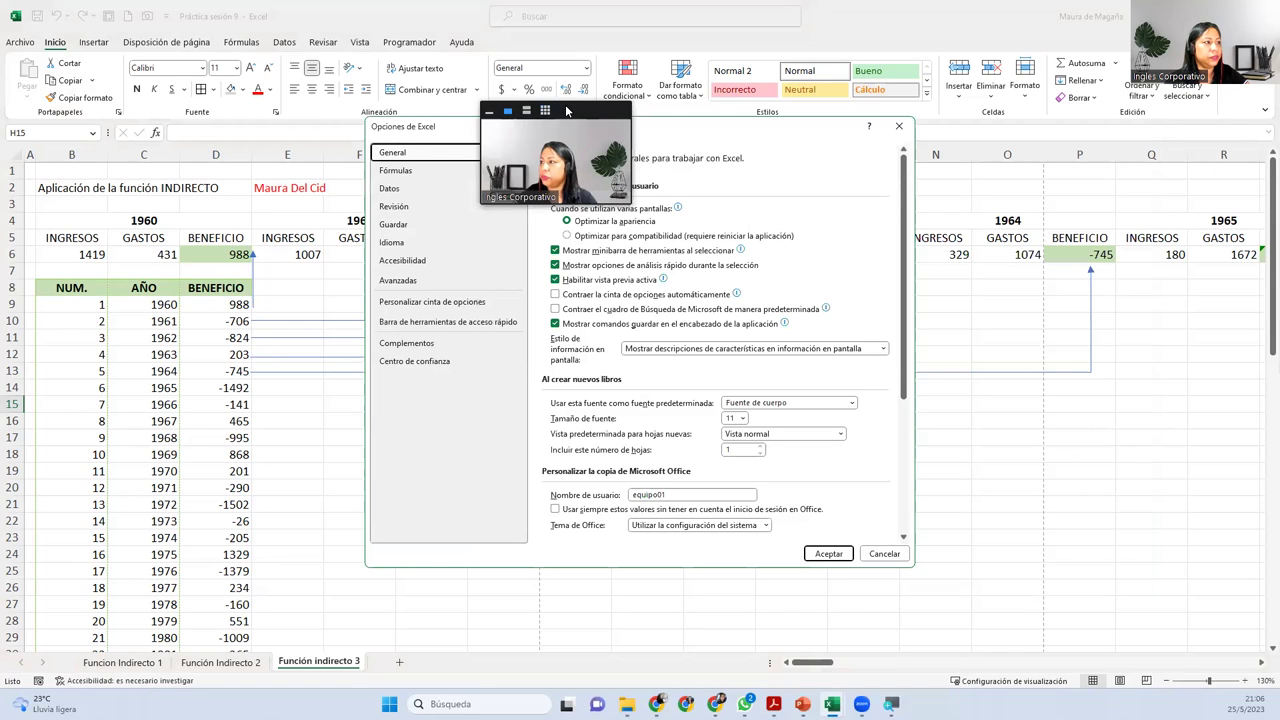
{"action": "left_click_drag", "start_coordinate": [568, 111], "coordinate": [1190, 131]}
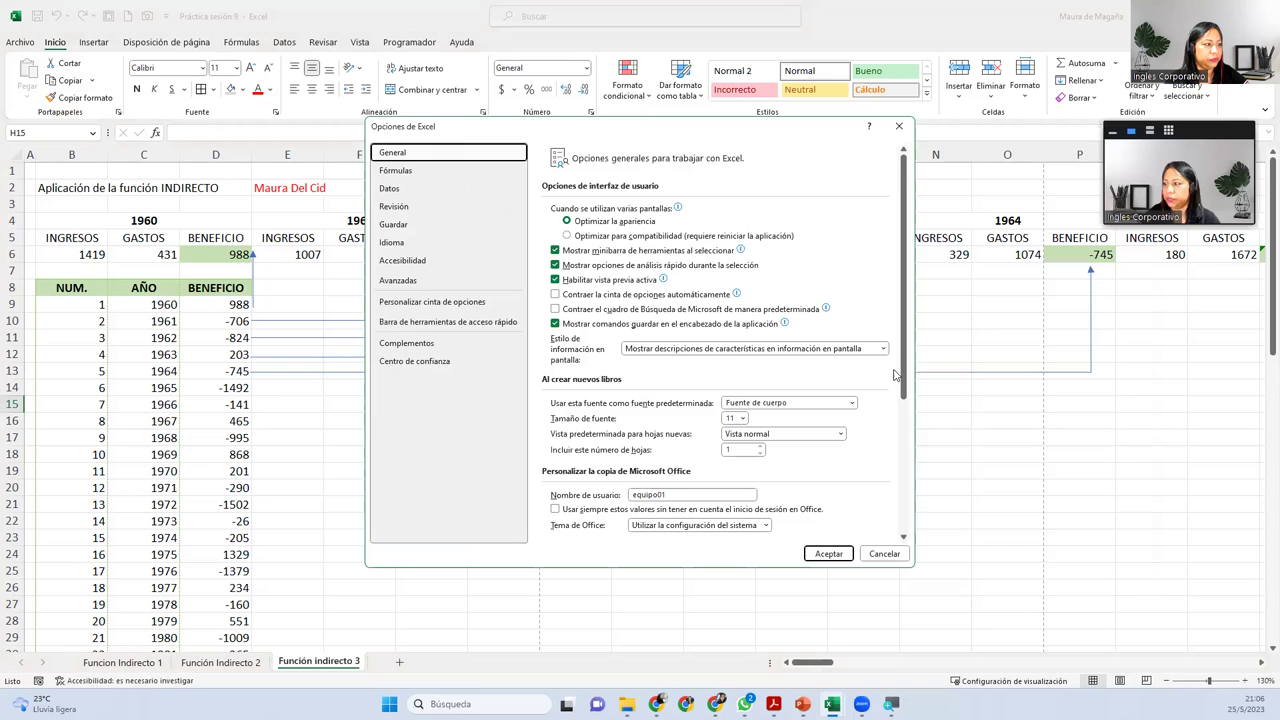
{"action": "left_click_drag", "start_coordinate": [904, 378], "coordinate": [912, 530]}
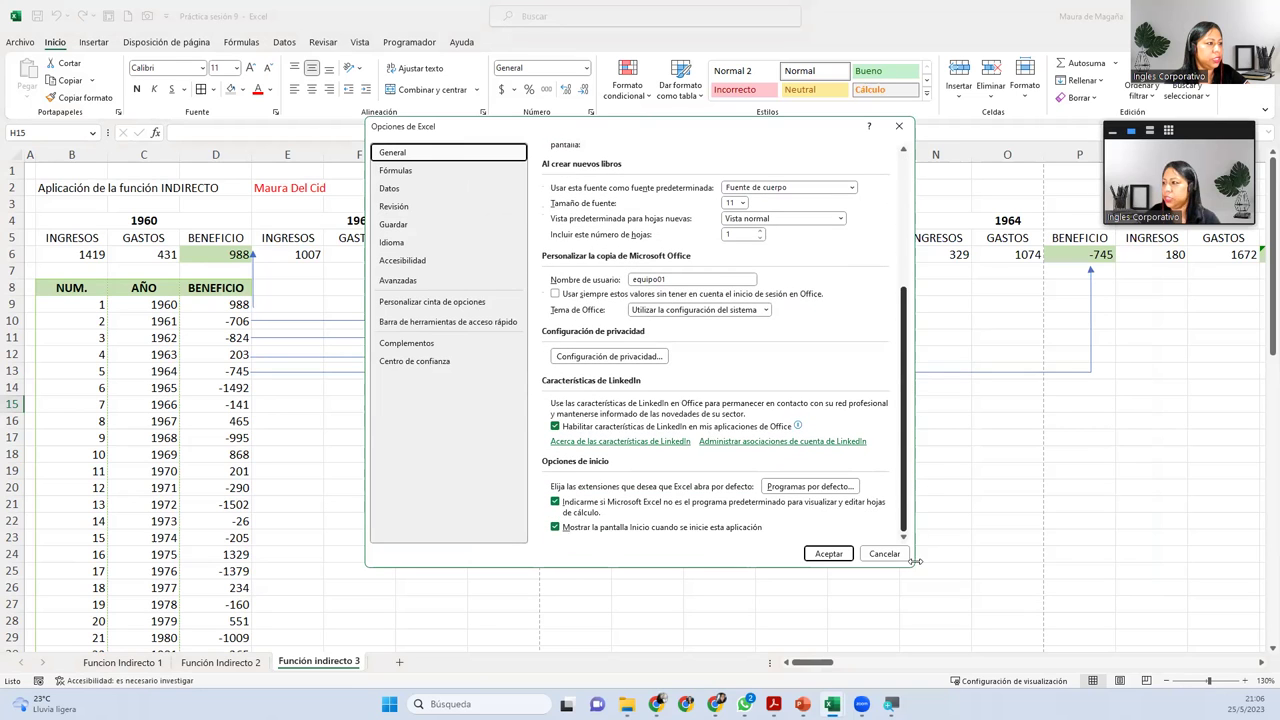
{"action": "left_click", "coordinate": [407, 172]}
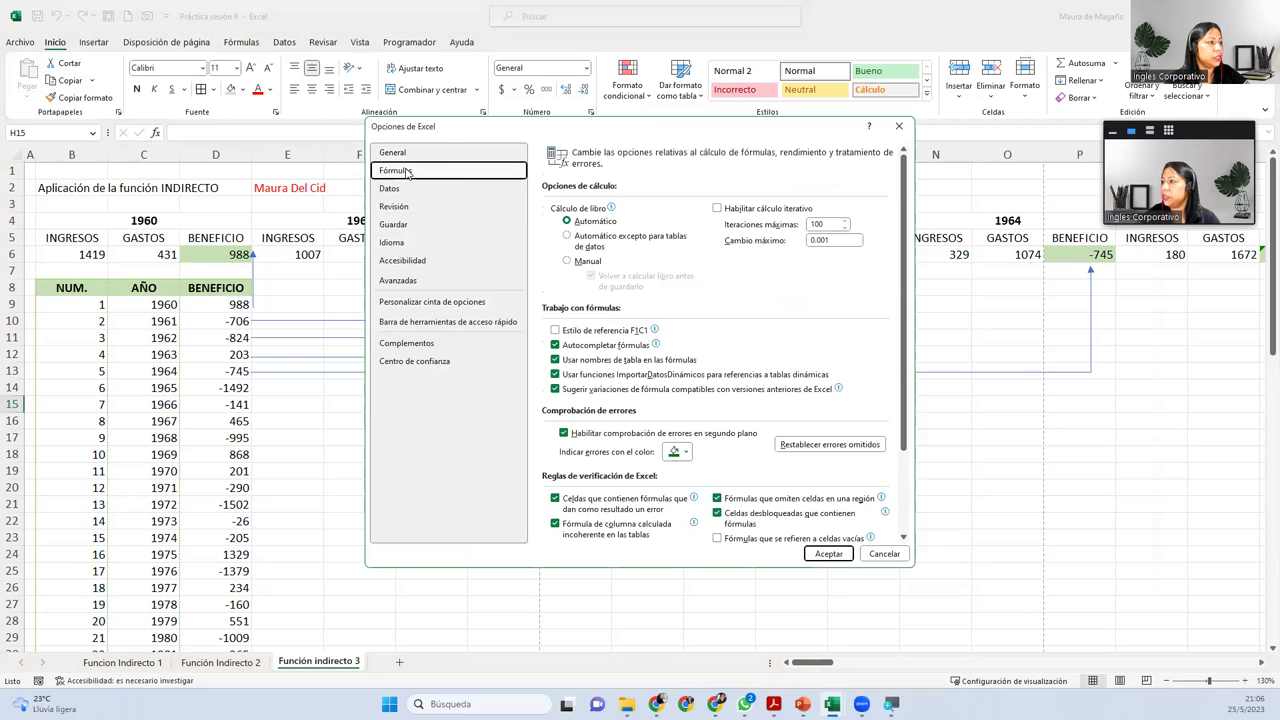
{"action": "left_click", "coordinate": [555, 333]}
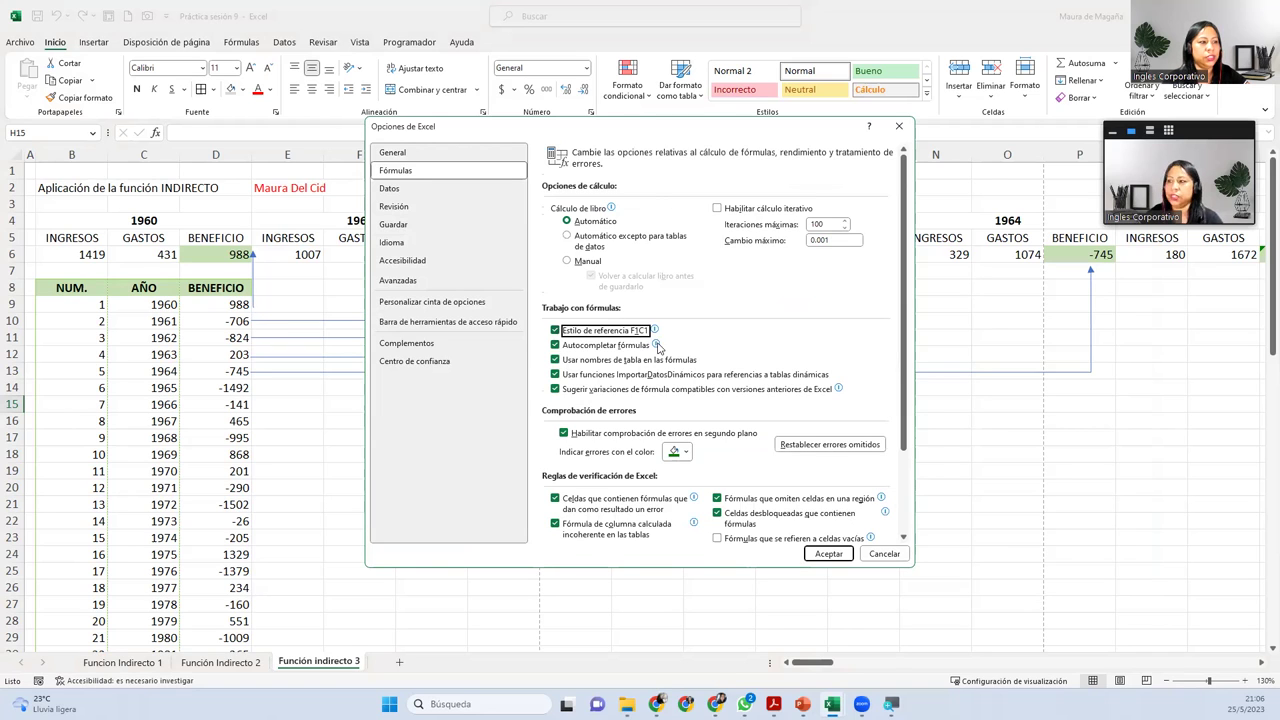
{"action": "left_click", "coordinate": [828, 552]}
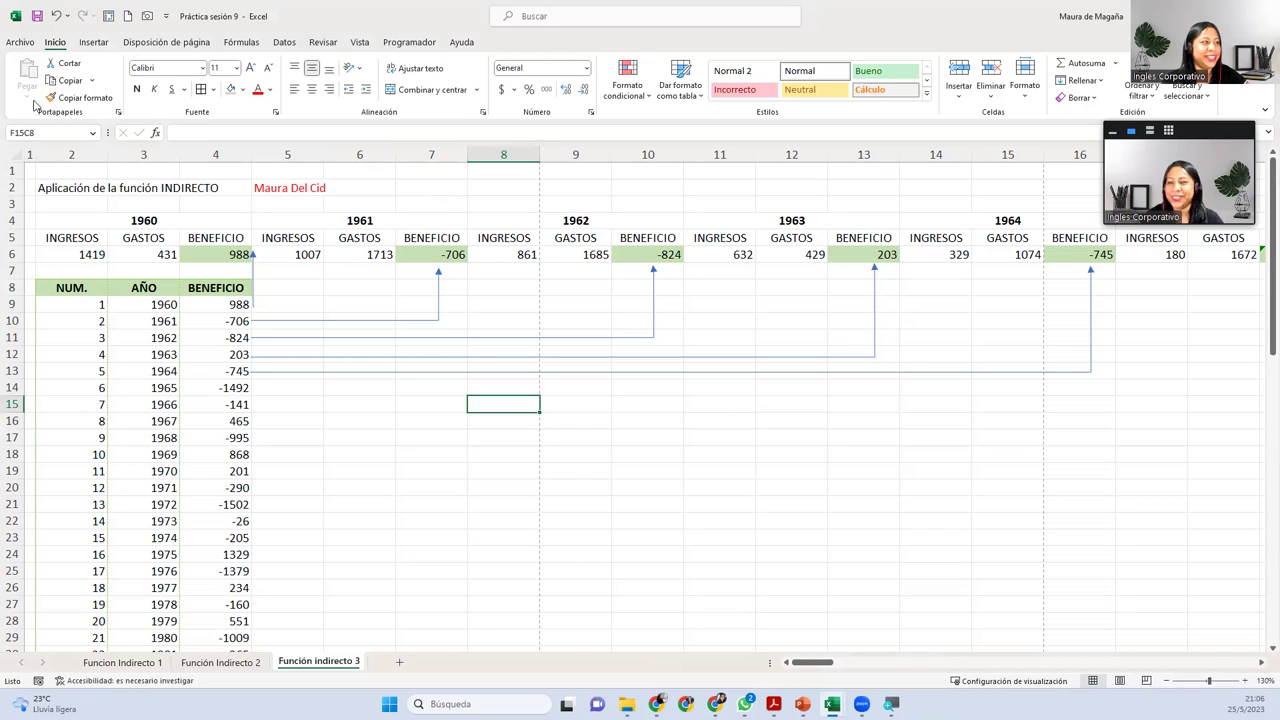
Check the 1960 BENEFICIO formula in cell F9C4 in R1C1 form, then go to the File start page
{"action": "left_click", "coordinate": [208, 306]}
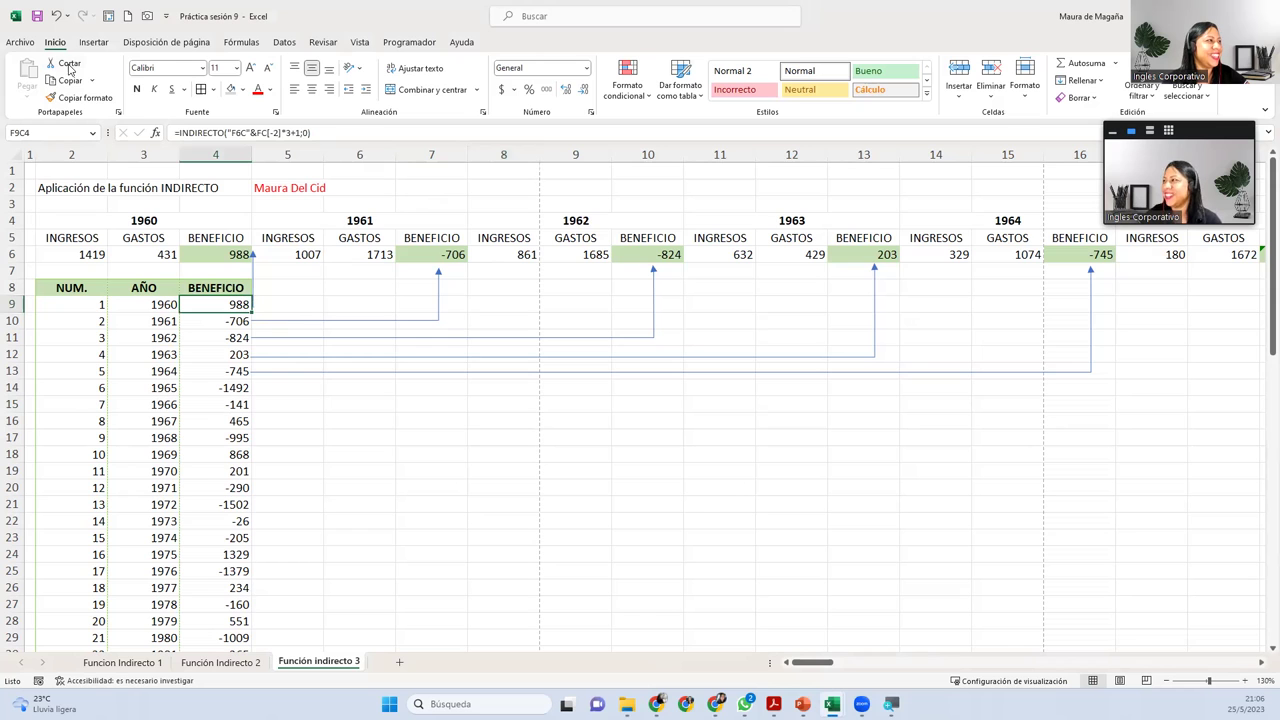
{"action": "left_click", "coordinate": [32, 43]}
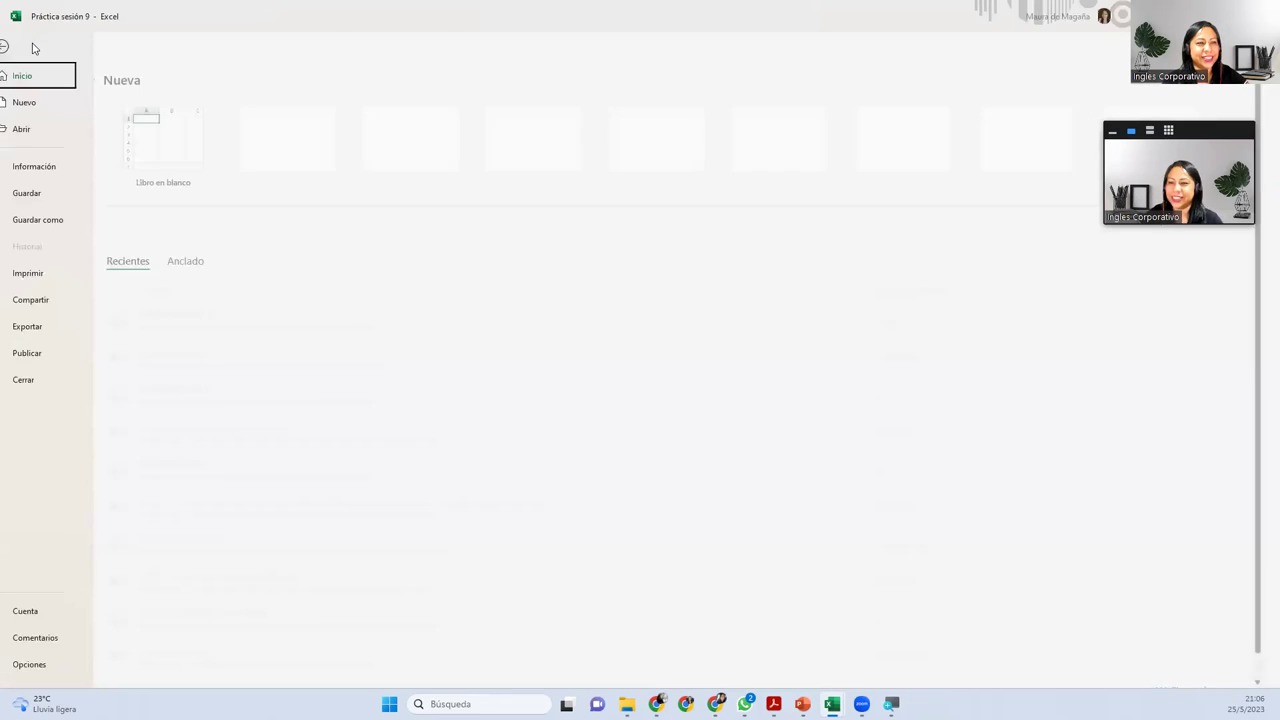
Turn off the F1C1 reference style under Options > Fórmulas so D9 reads =INDIRECTO("F6C"&B9*3+1;0)
{"action": "left_click", "coordinate": [68, 662]}
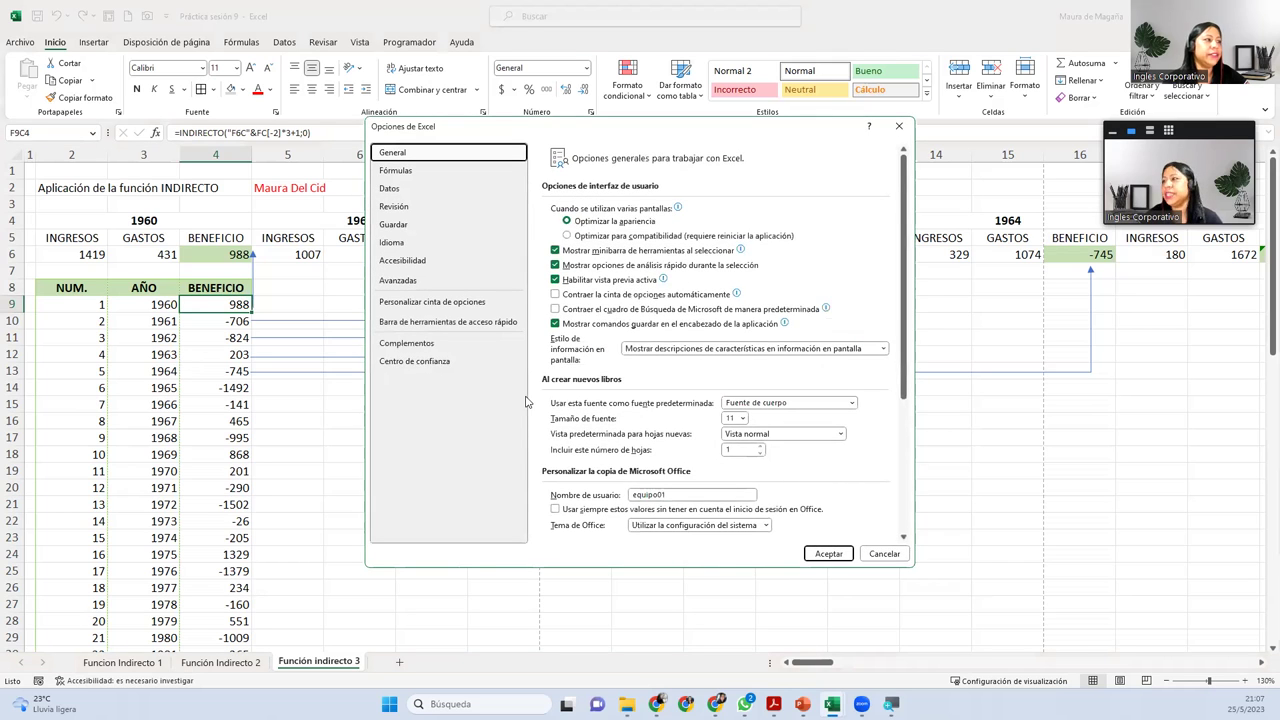
{"action": "left_click", "coordinate": [452, 171]}
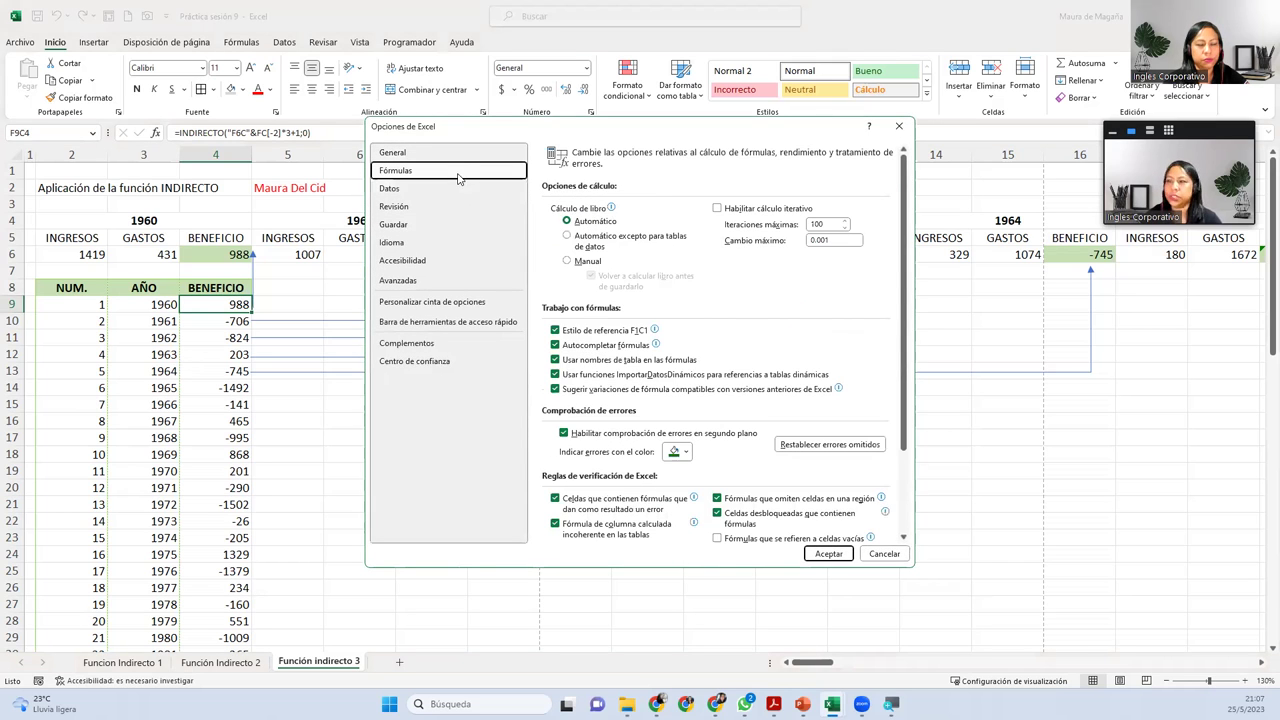
{"action": "left_click", "coordinate": [556, 331]}
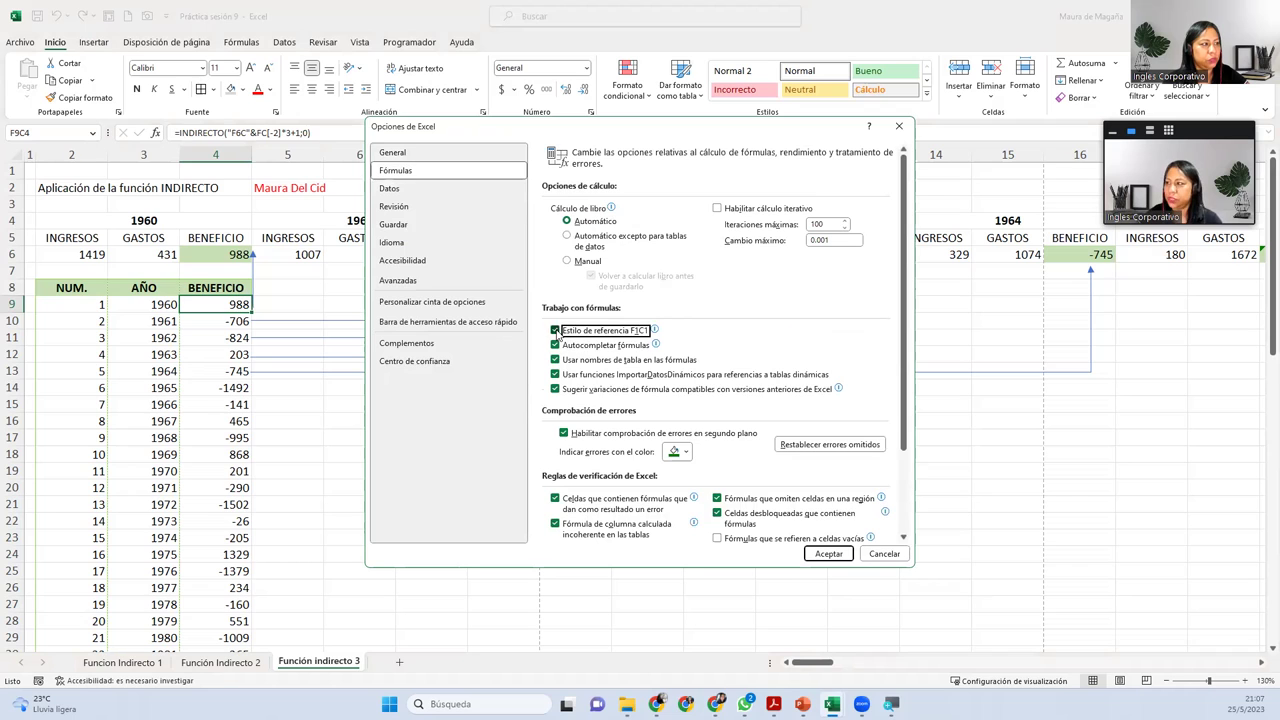
{"action": "left_click", "coordinate": [818, 556]}
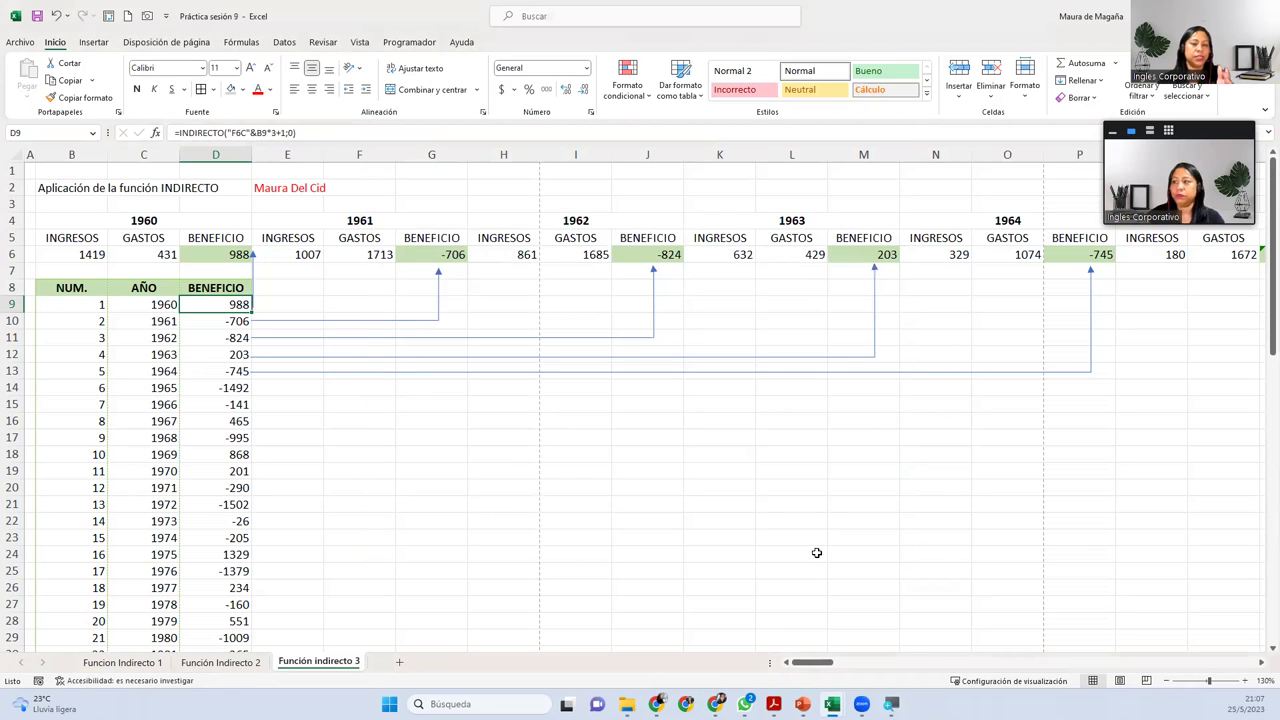